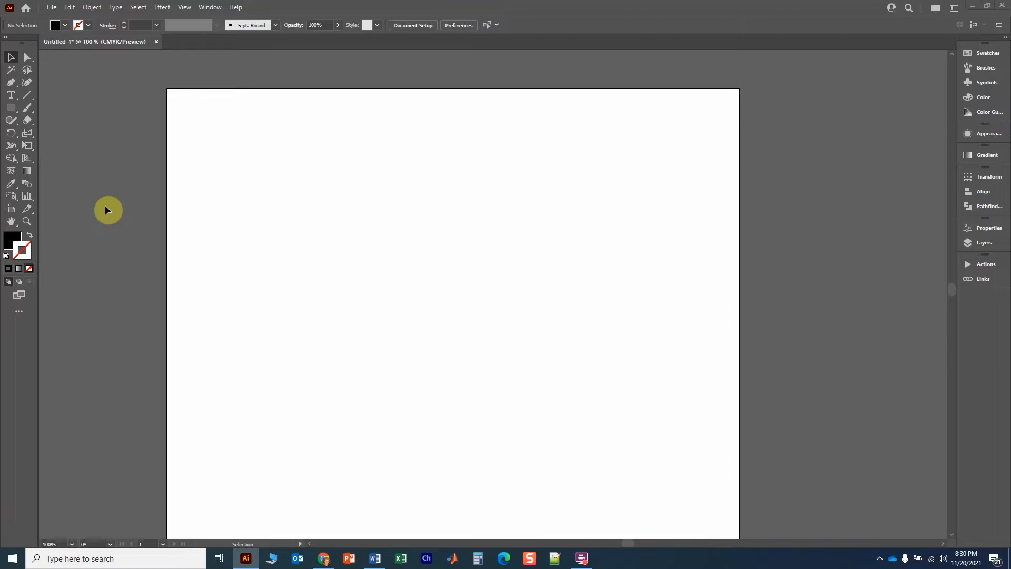
Draw a rectangle about 2.43 in by 1.49 in in the artboard's upper-left area and give it a black stroke
{"action": "left_click", "coordinate": [15, 109]}
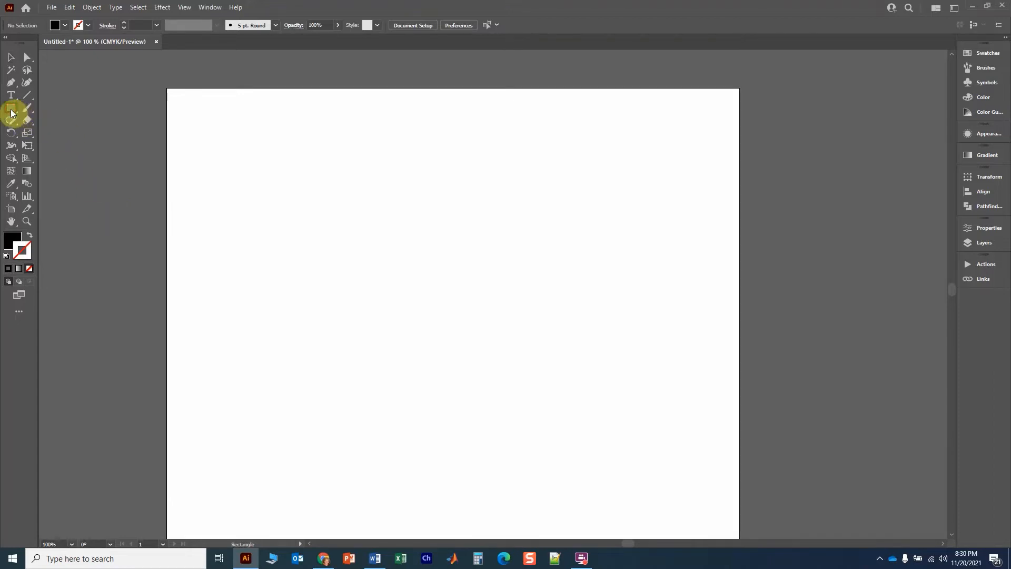
{"action": "left_click_drag", "start_coordinate": [230, 140], "coordinate": [394, 241]}
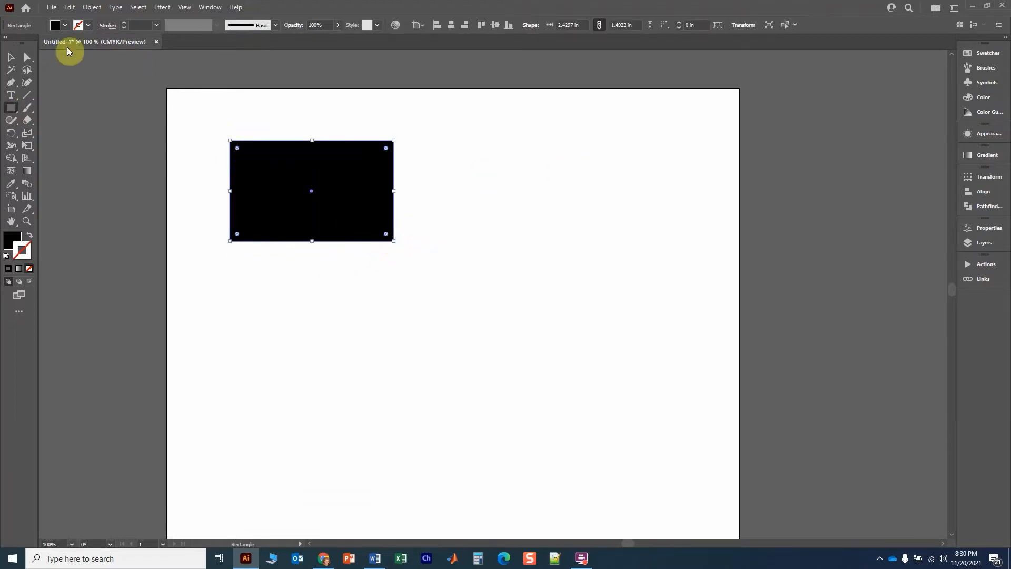
{"action": "left_click", "coordinate": [10, 58]}
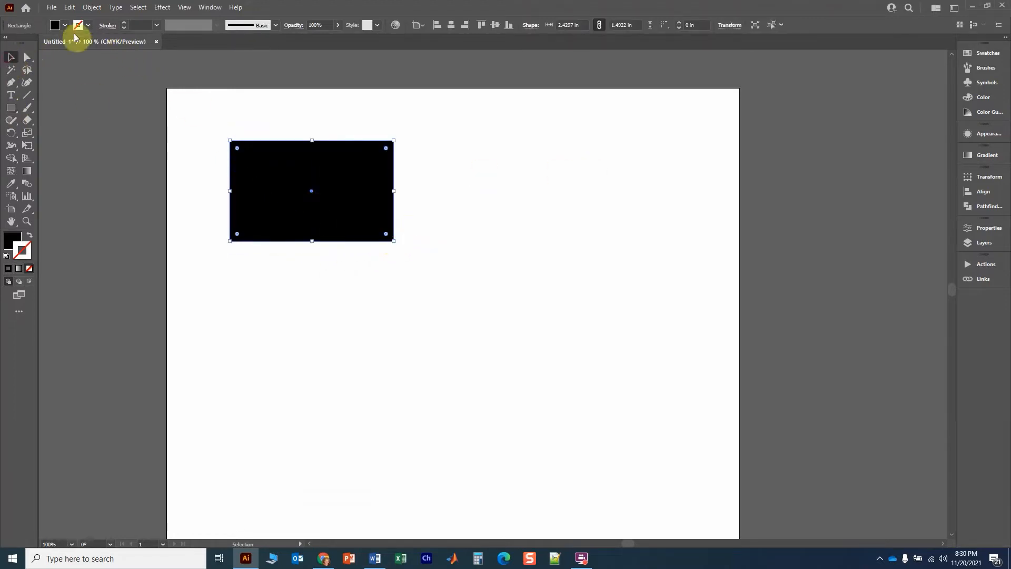
{"action": "left_click", "coordinate": [88, 25]}
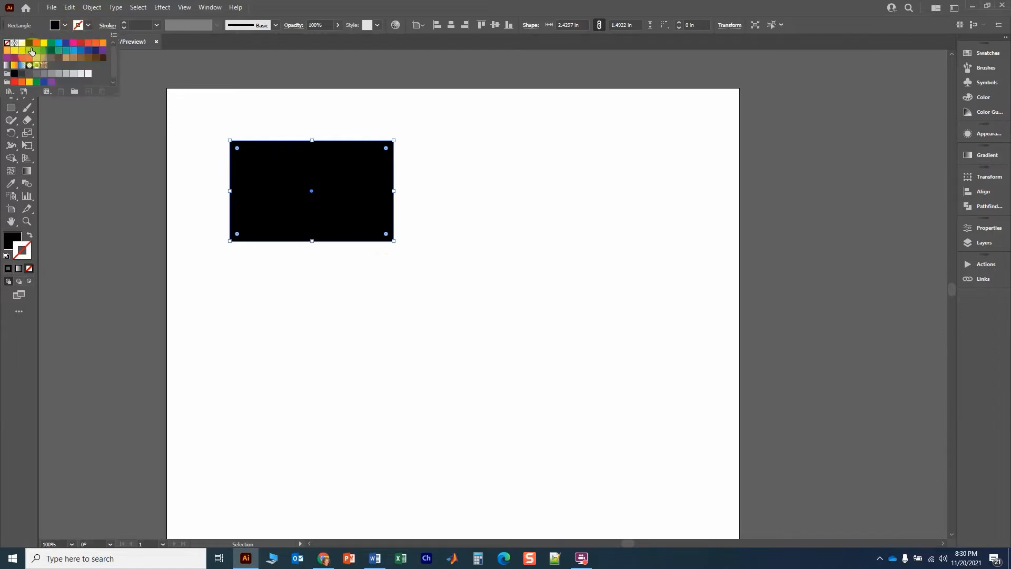
{"action": "left_click", "coordinate": [30, 45]}
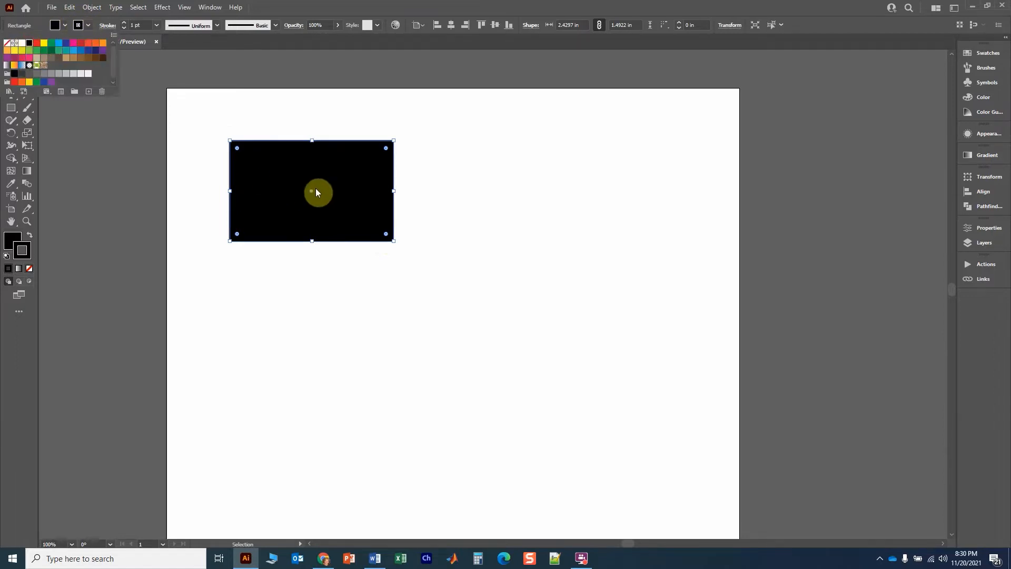
{"action": "left_click", "coordinate": [672, 11]}
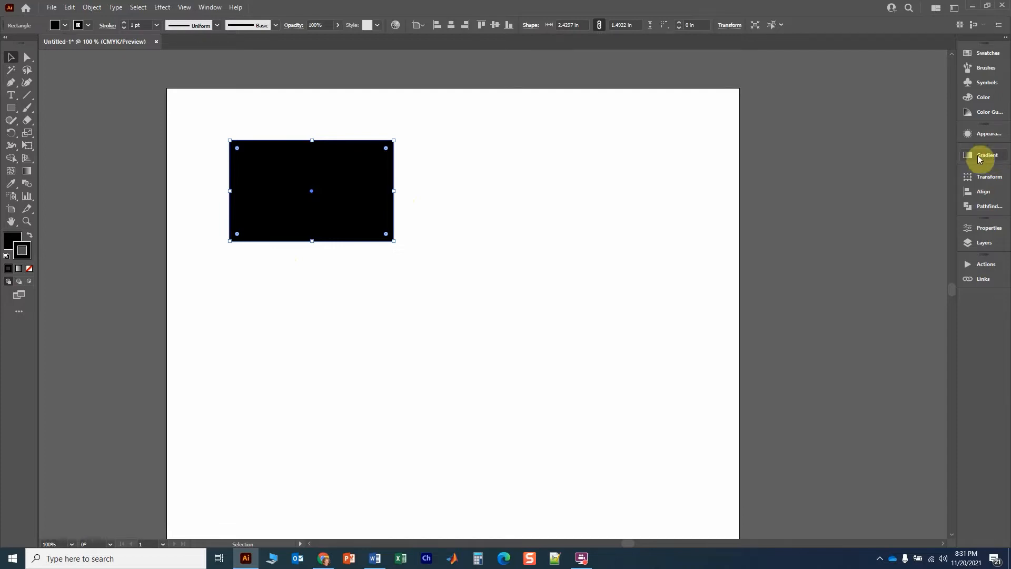
Bring up the gradient settings for the selected rectangle
{"action": "left_click", "coordinate": [210, 7]}
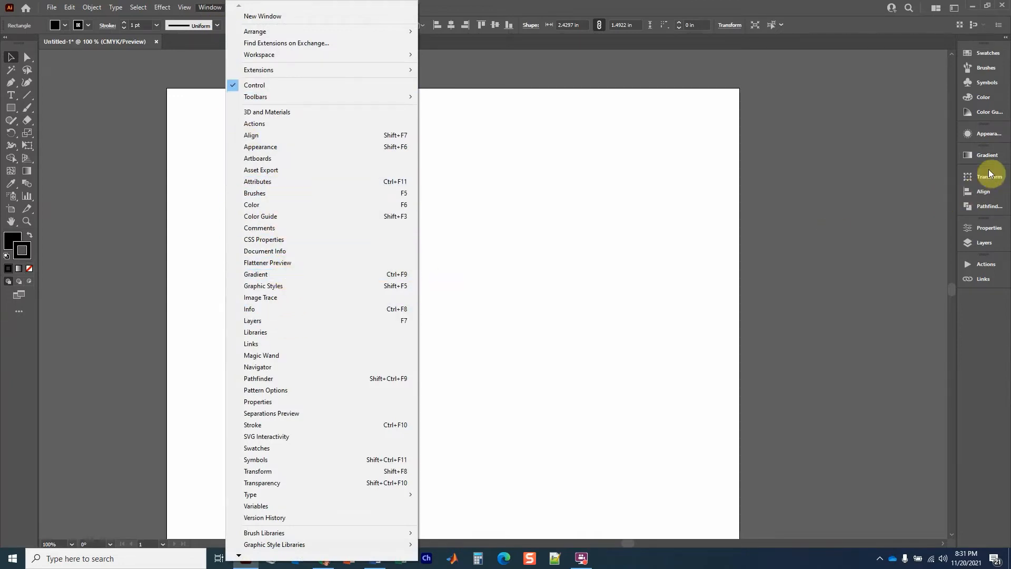
{"action": "left_click", "coordinate": [987, 155]}
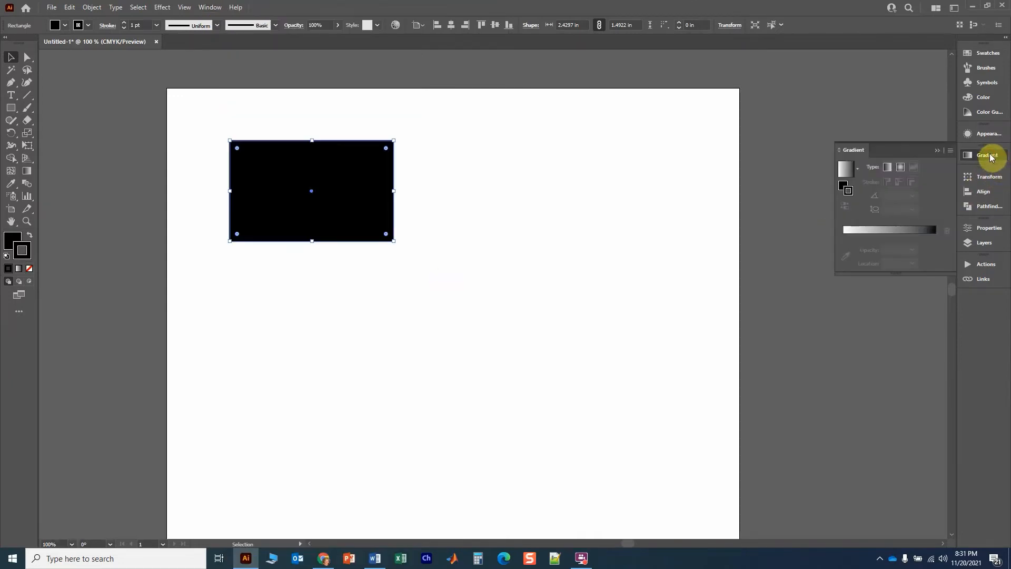
Try a linear gradient on the rectangle's stroke and restore the stroke to solid black
{"action": "left_click", "coordinate": [887, 168]}
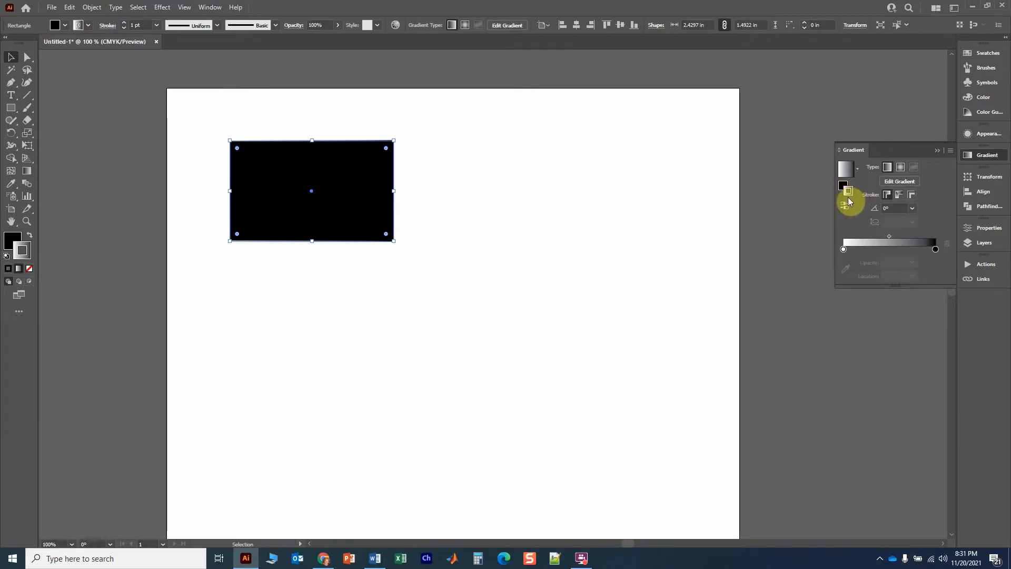
{"action": "left_click", "coordinate": [88, 25]}
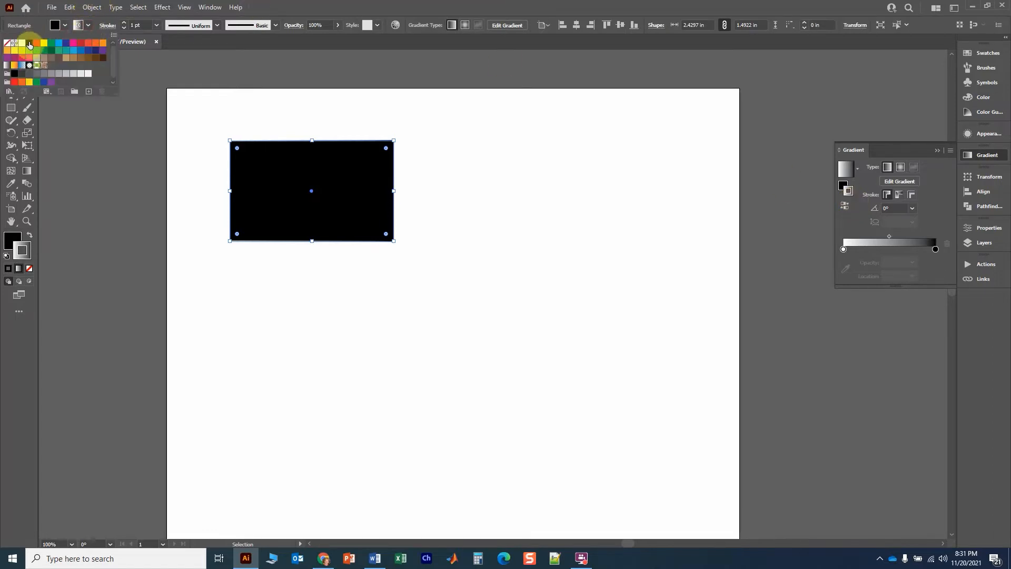
{"action": "left_click", "coordinate": [847, 189]}
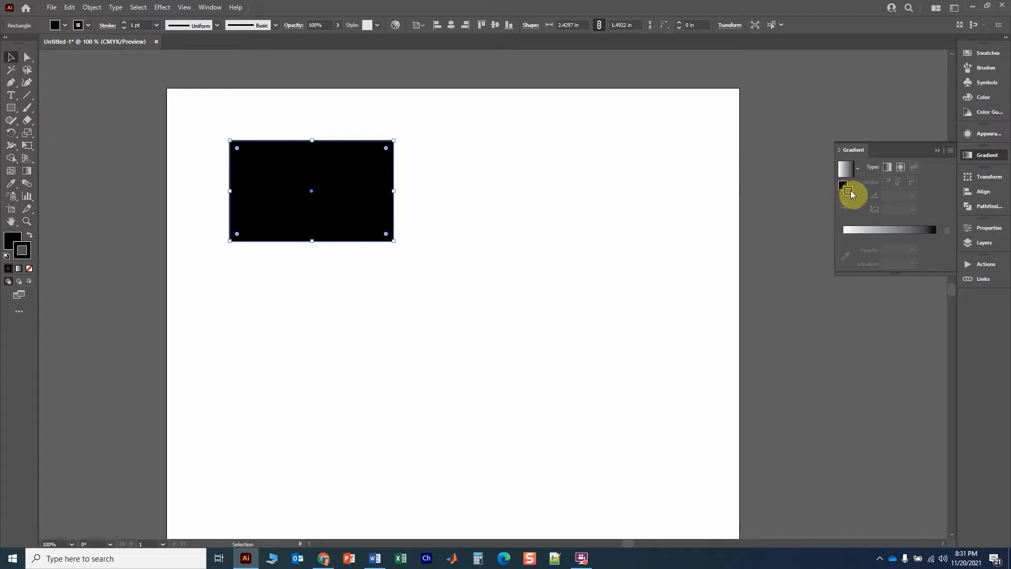
{"action": "left_click", "coordinate": [887, 168]}
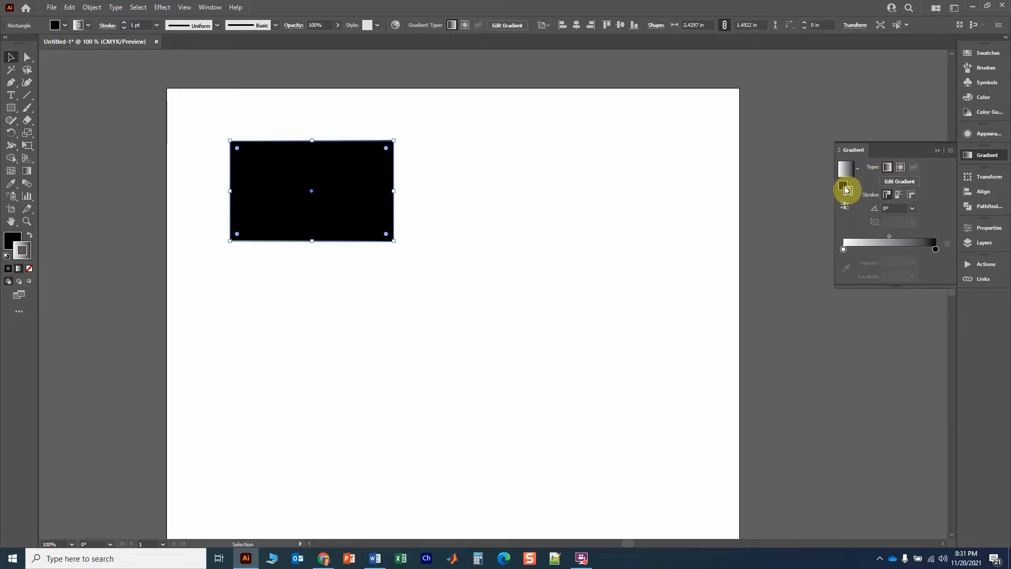
{"action": "left_click", "coordinate": [88, 25]}
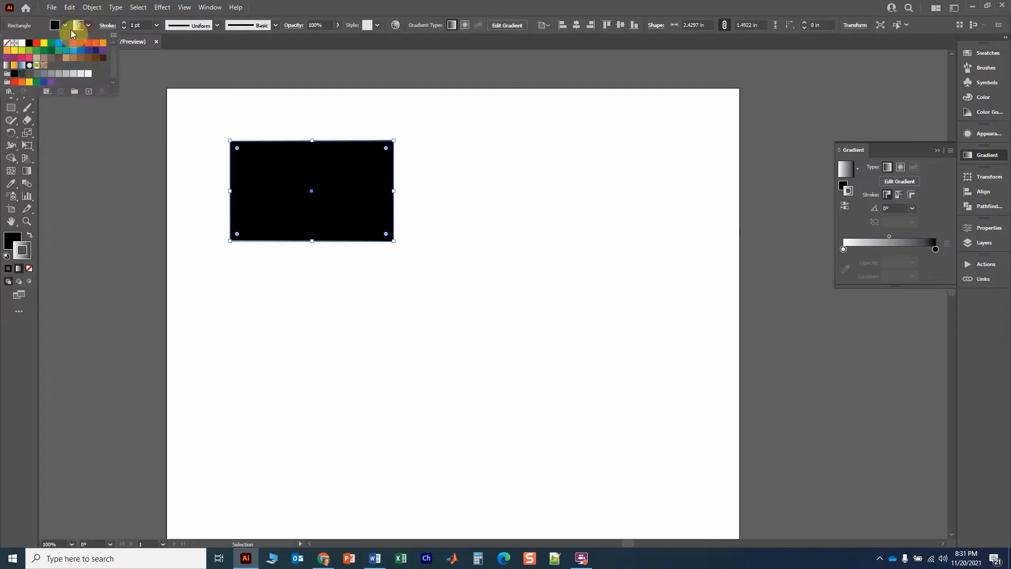
{"action": "left_click", "coordinate": [29, 43]}
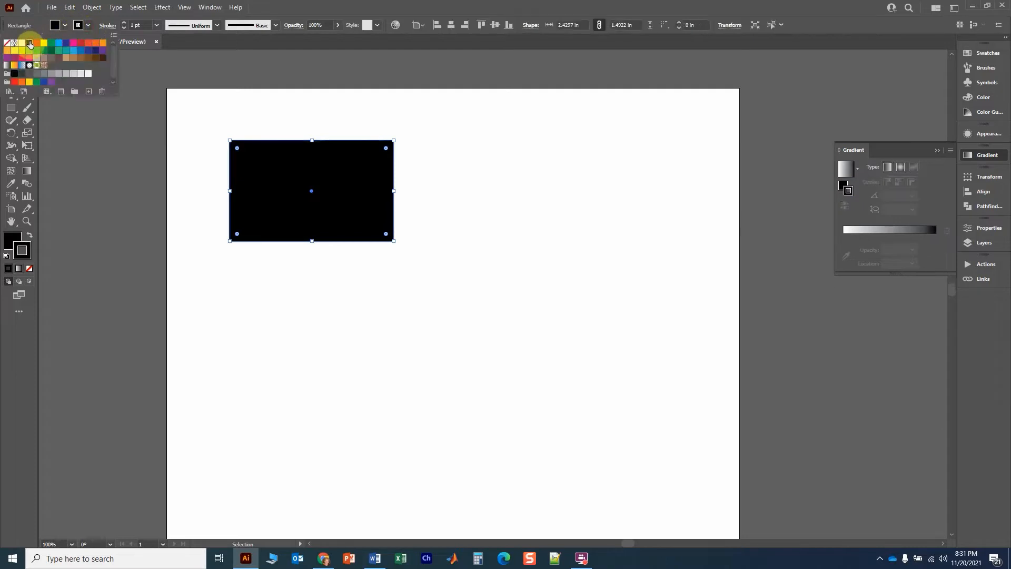
Apply a linear white-to-black gradient to the rectangle's fill
{"action": "left_click", "coordinate": [843, 188]}
{"action": "left_click", "coordinate": [843, 187]}
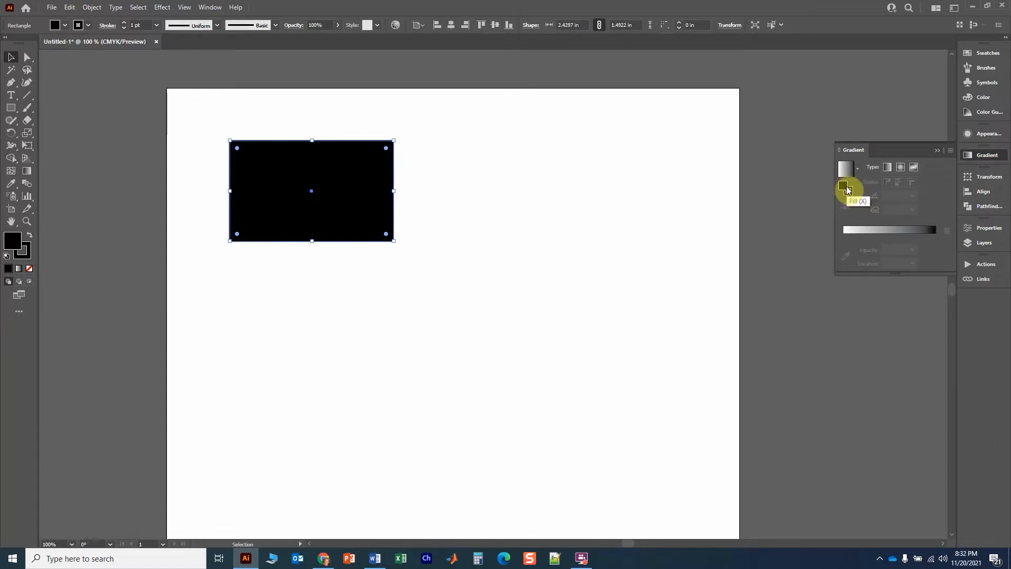
{"action": "left_click", "coordinate": [887, 167]}
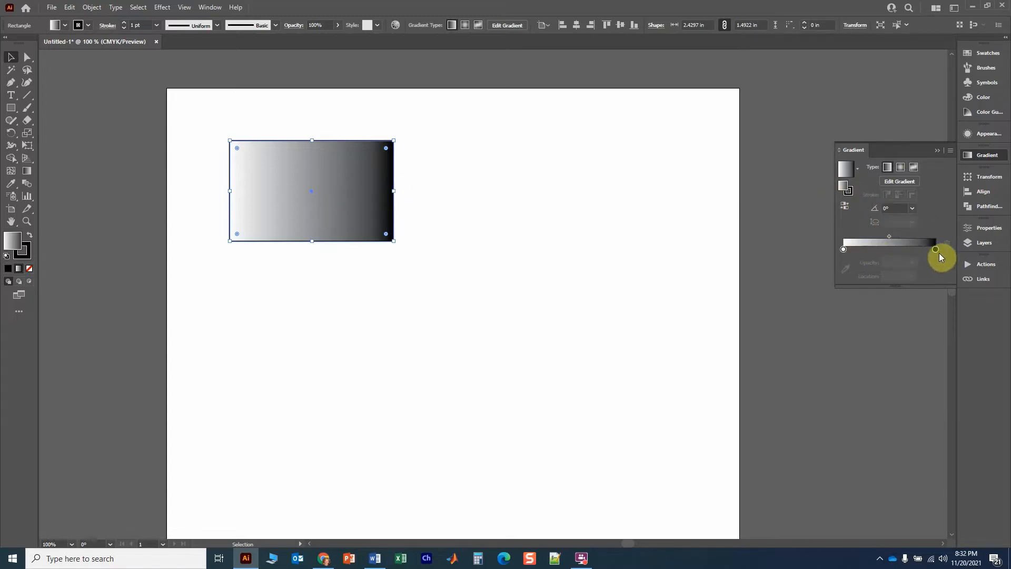
Slide the gradient's black stop to about 54% and return it to 100%
{"action": "left_click_drag", "start_coordinate": [935, 249], "coordinate": [892, 250]}
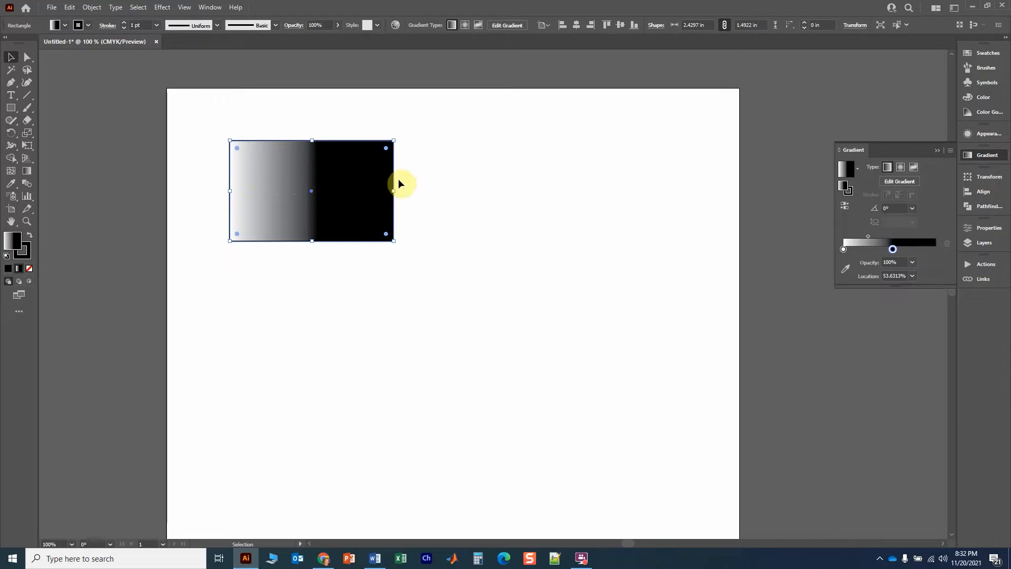
{"action": "left_click_drag", "start_coordinate": [894, 250], "coordinate": [936, 248]}
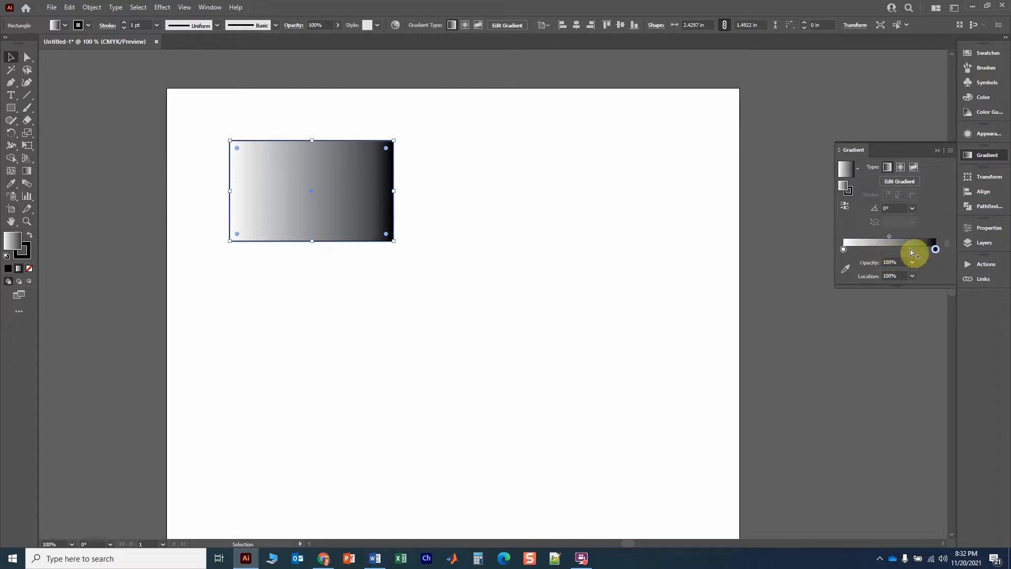
Add a middle color stop to the fill gradient at about 52% and color it with the dark magenta swatch
{"action": "left_click", "coordinate": [876, 249]}
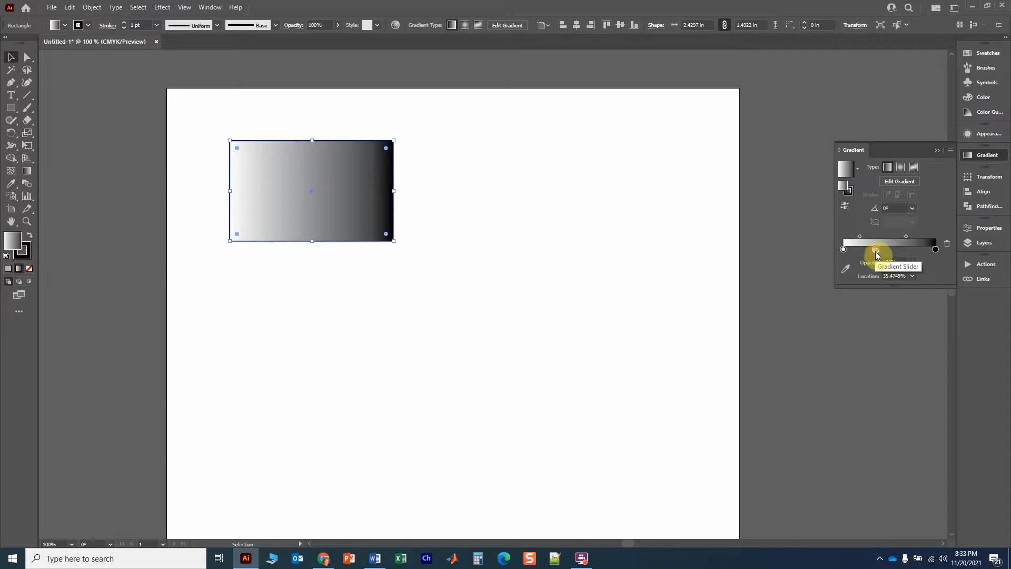
{"action": "left_click_drag", "start_coordinate": [876, 255], "coordinate": [913, 257]}
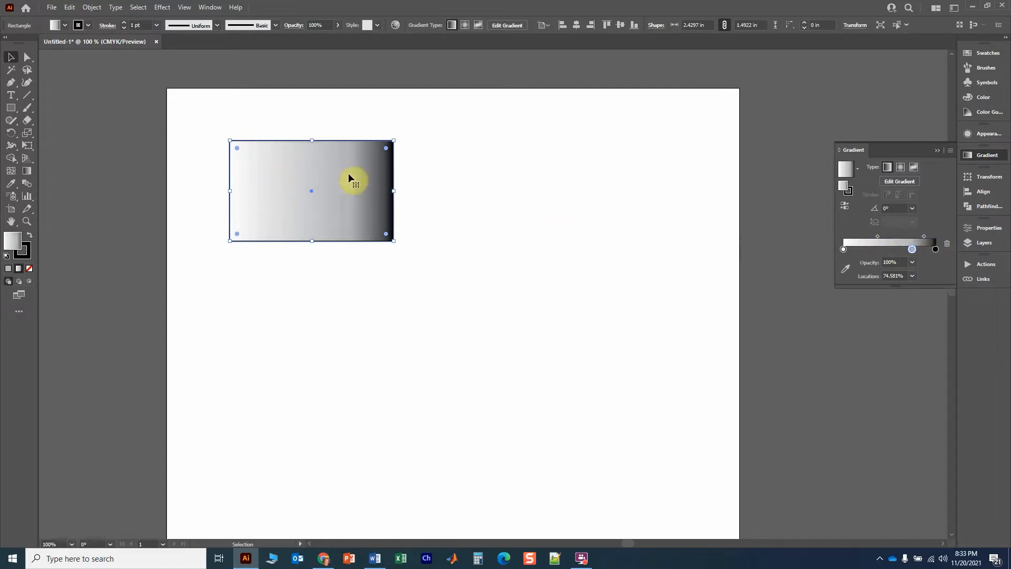
{"action": "left_click_drag", "start_coordinate": [912, 250], "coordinate": [893, 253]}
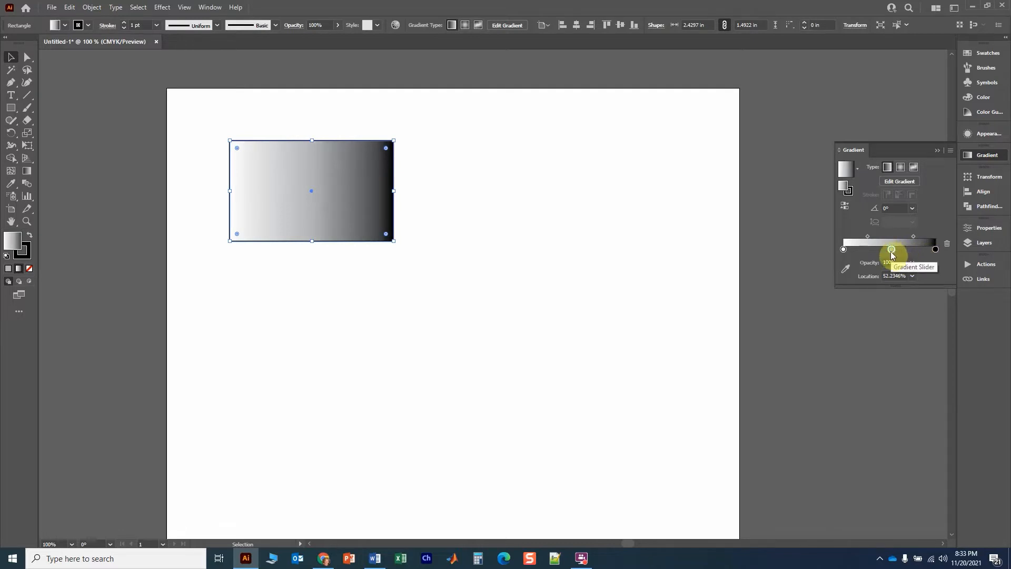
{"action": "double_click", "coordinate": [891, 251]}
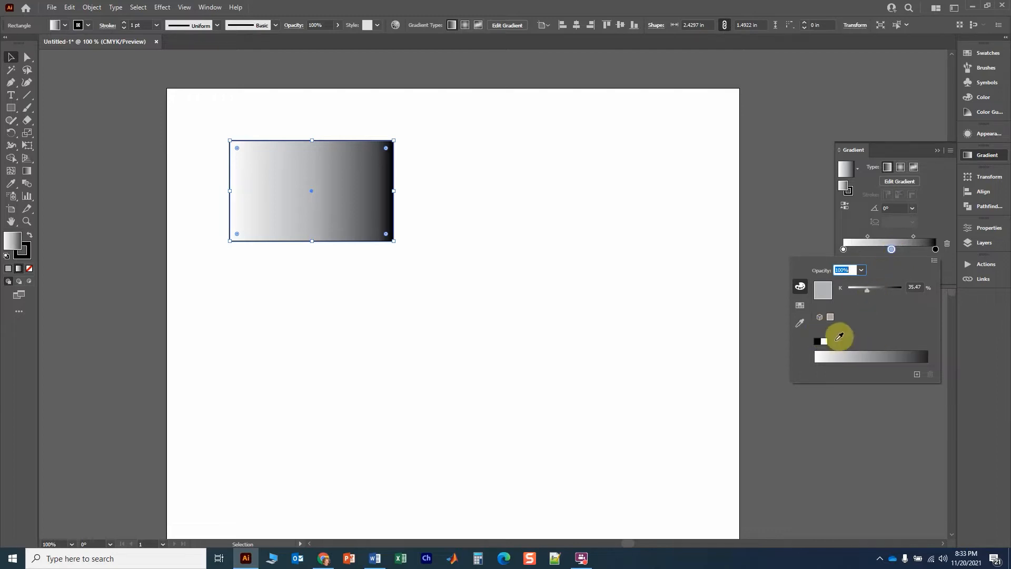
{"action": "left_click", "coordinate": [800, 305]}
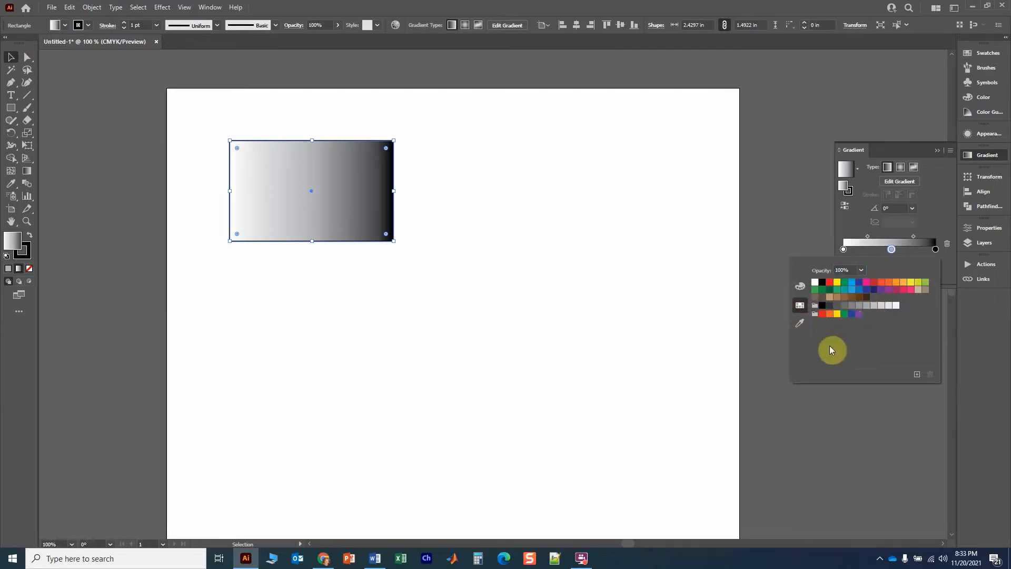
{"action": "left_click", "coordinate": [896, 290]}
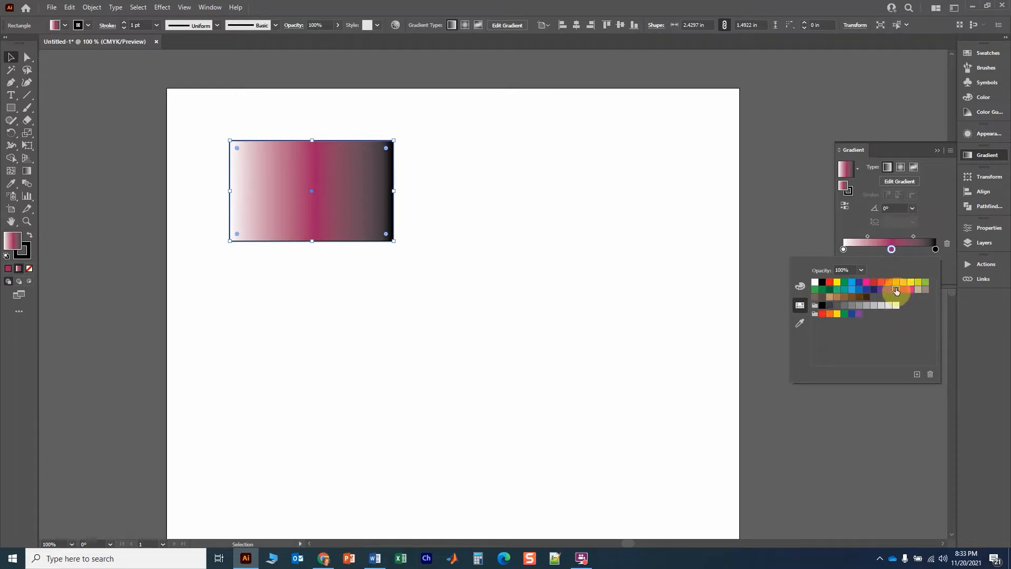
Examine the middle stop's color values in the RGB and HSB color modes and return to its swatches
{"action": "left_click", "coordinate": [800, 286]}
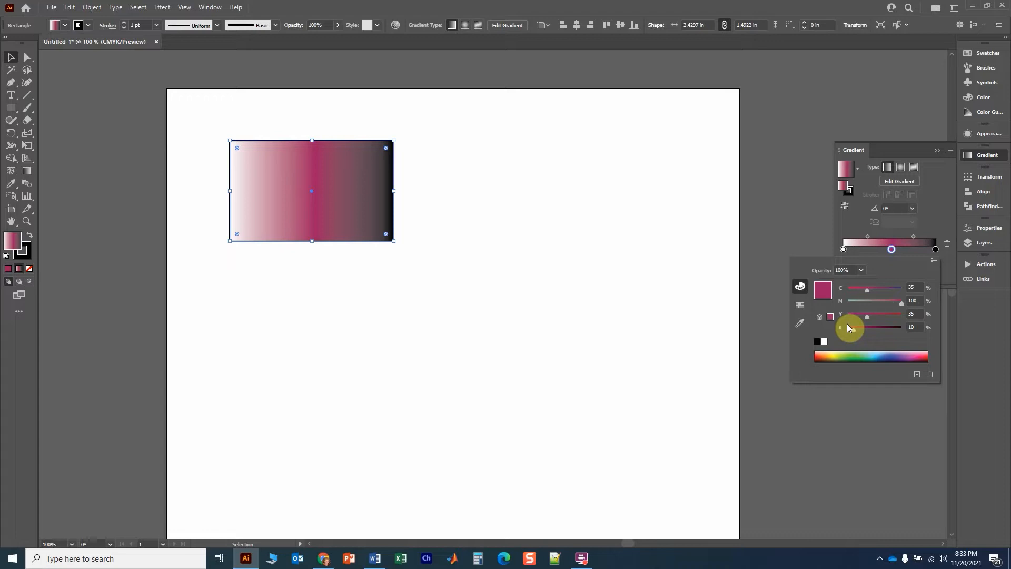
{"action": "left_click", "coordinate": [935, 262]}
{"action": "left_click", "coordinate": [876, 275]}
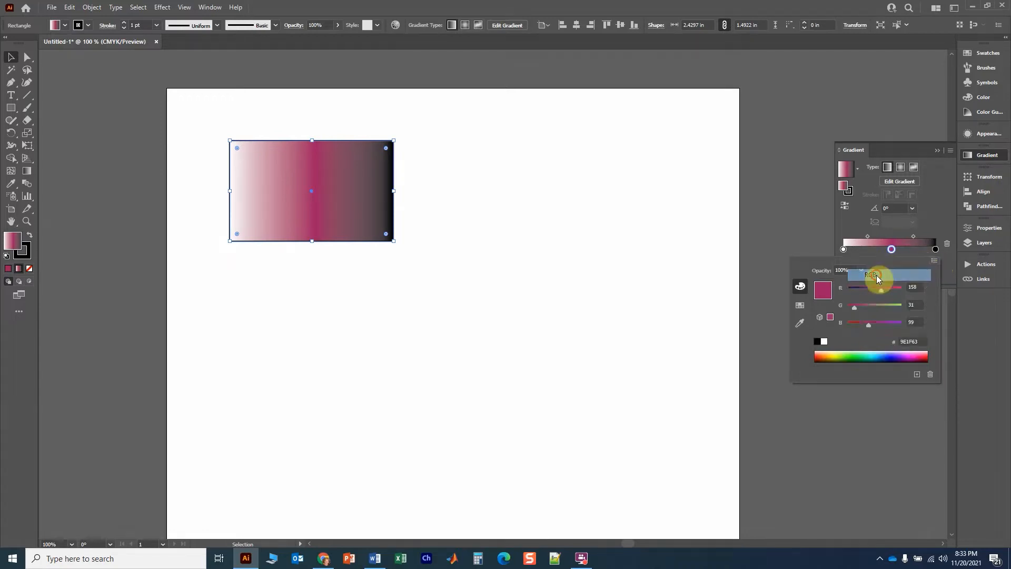
{"action": "left_click", "coordinate": [934, 263]}
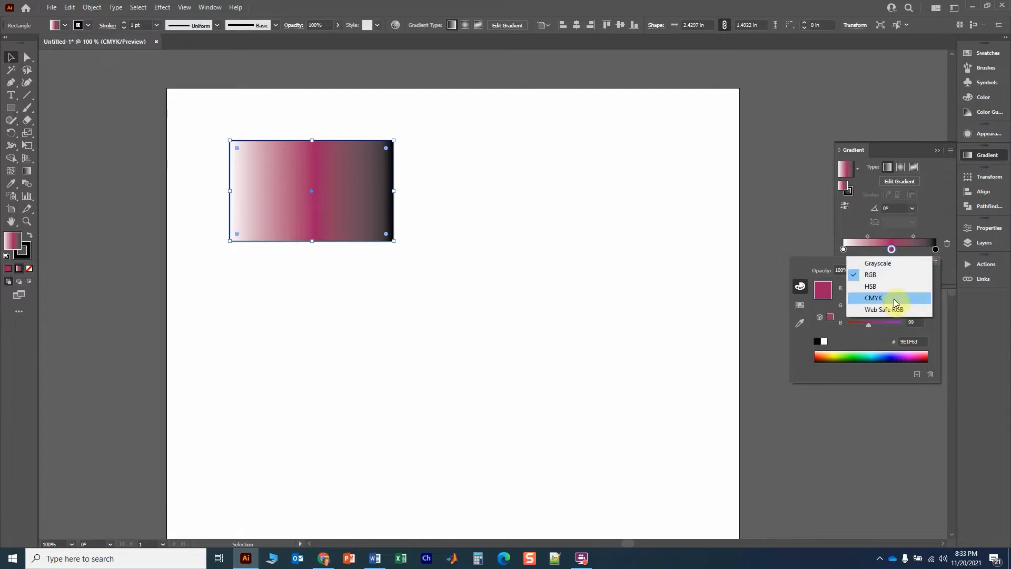
{"action": "left_click", "coordinate": [877, 285]}
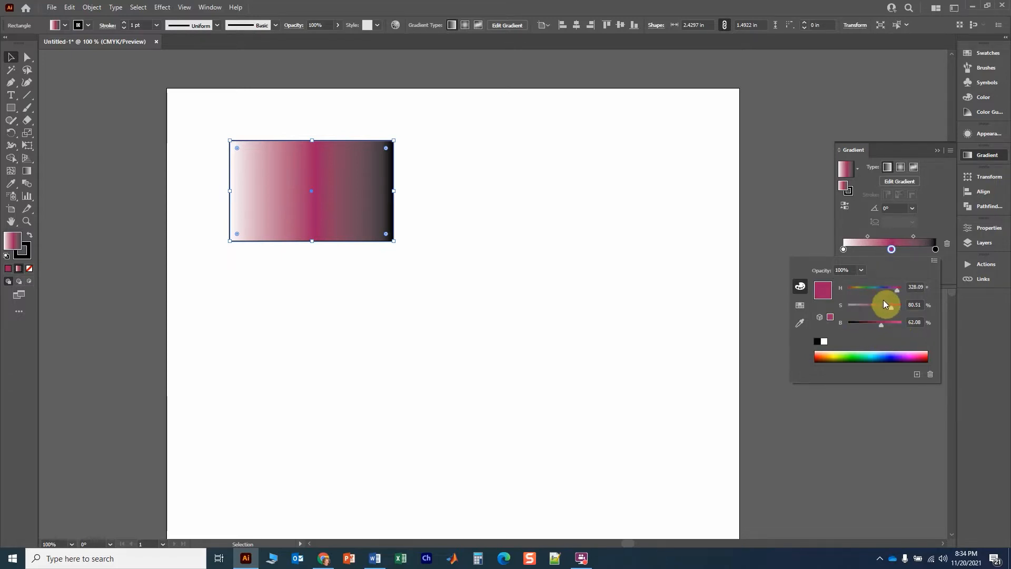
{"action": "left_click", "coordinate": [802, 307]}
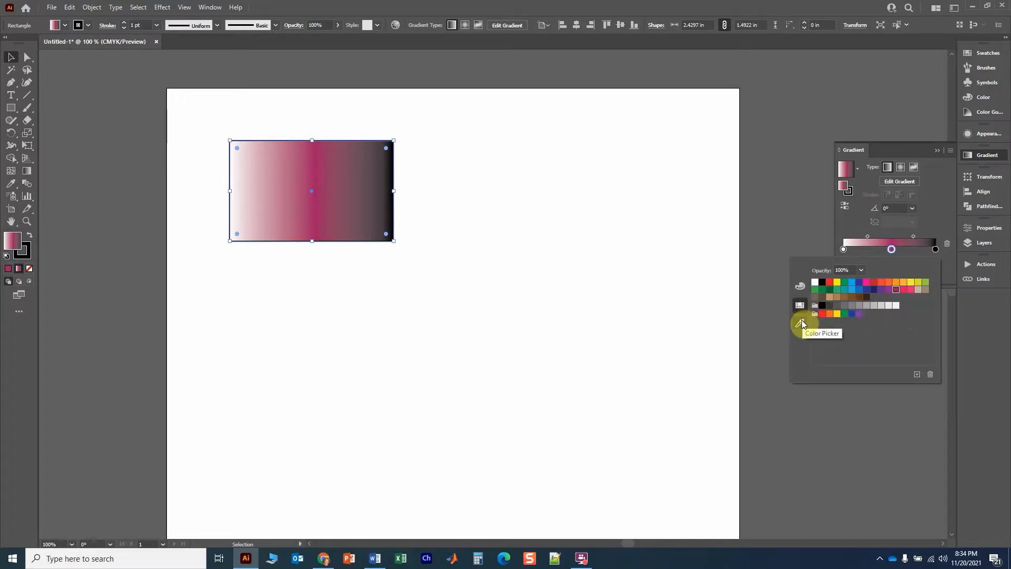
Recolor the middle stop light pink by sampling the rectangle's upper-left area with the Color Picker
{"action": "left_click", "coordinate": [802, 322]}
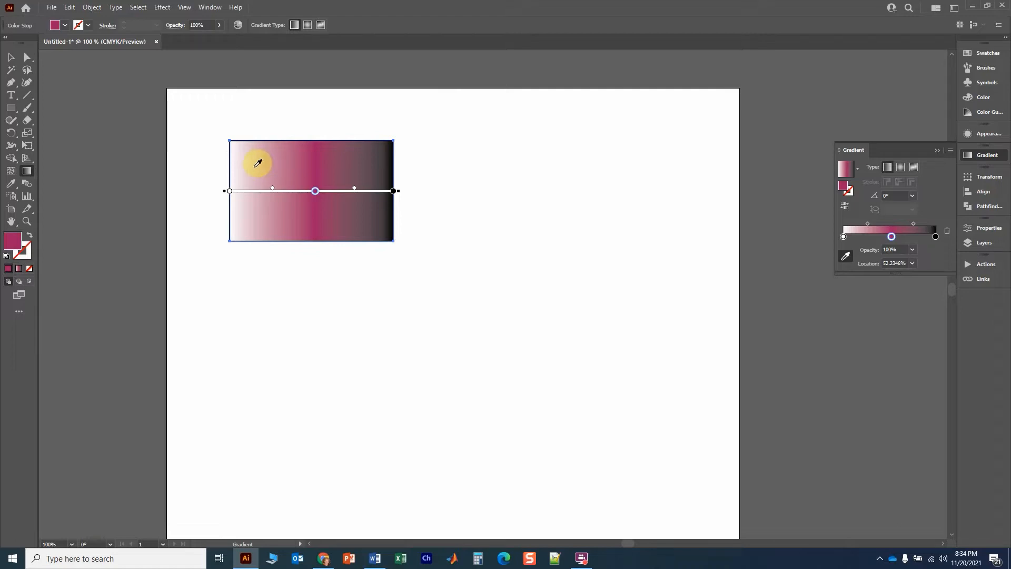
{"action": "left_click", "coordinate": [256, 166]}
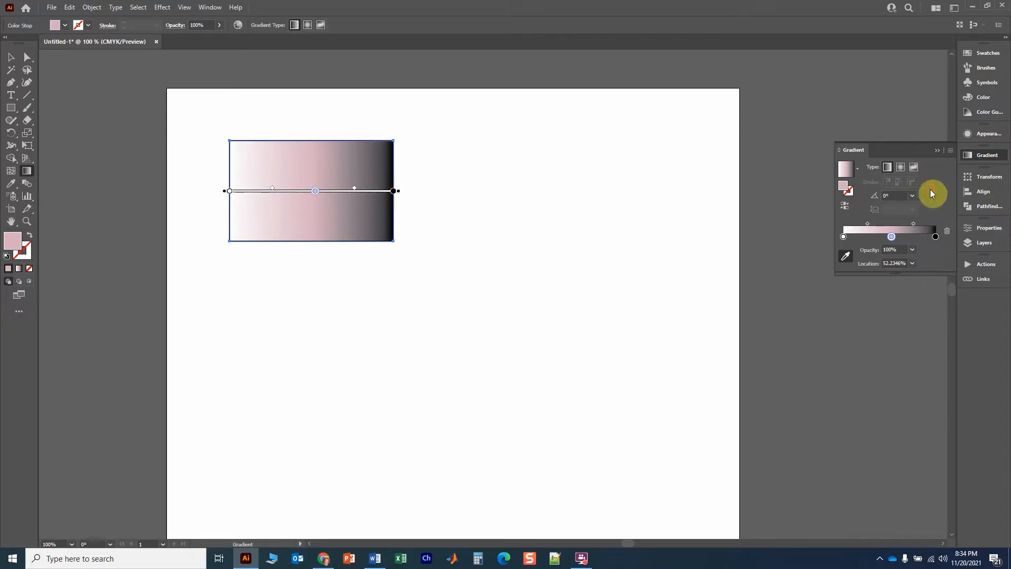
{"action": "left_click", "coordinate": [12, 59]}
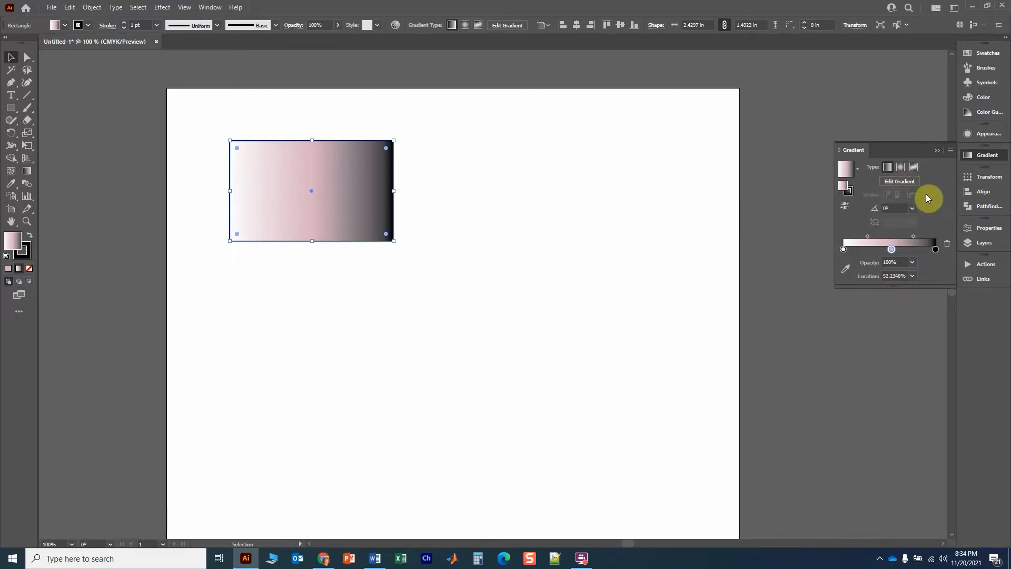
Show the gradient's editing line on the rectangle and set the linear gradient's angle to 45°
{"action": "left_click", "coordinate": [900, 182]}
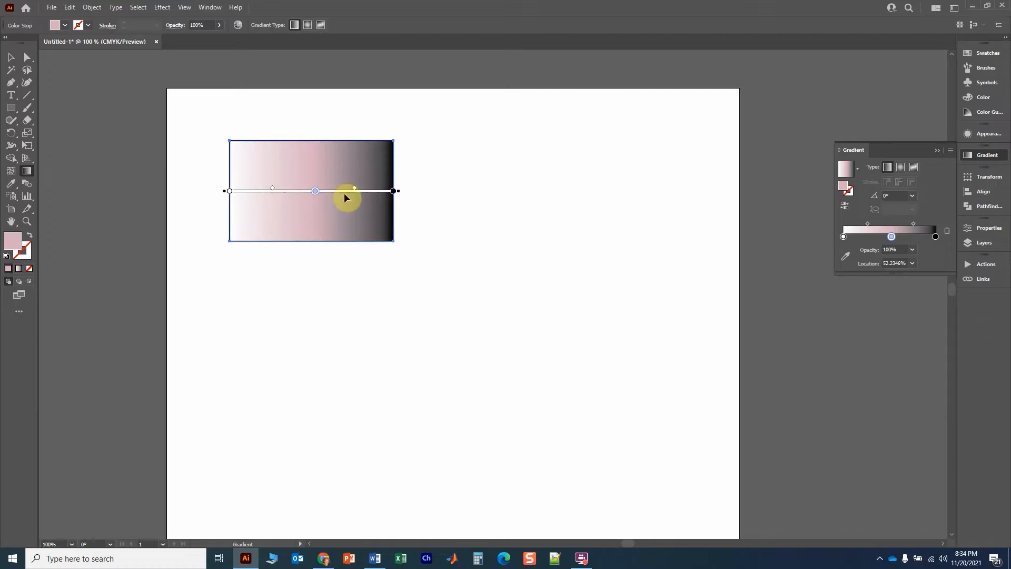
{"action": "left_click", "coordinate": [911, 196]}
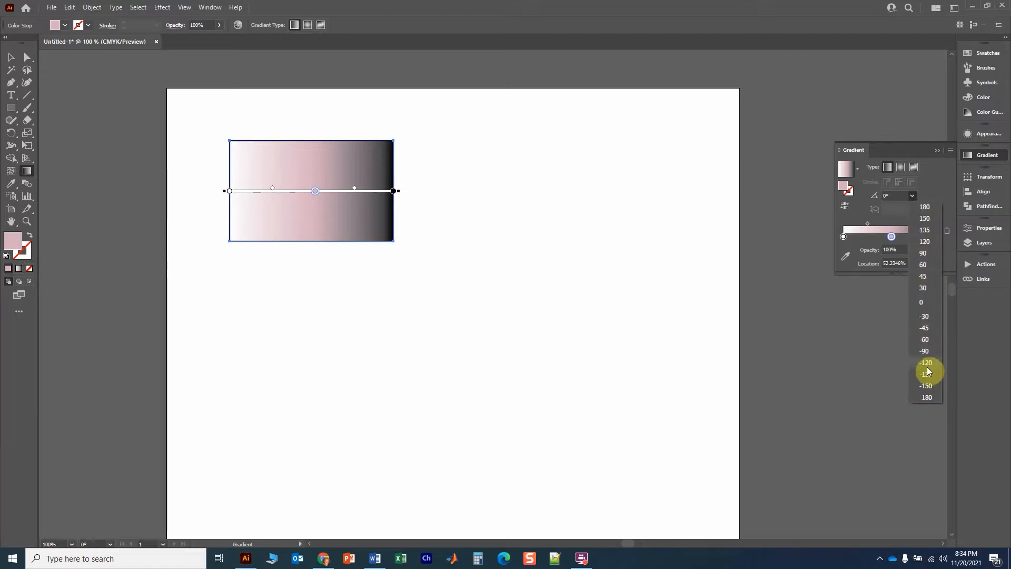
{"action": "left_click", "coordinate": [926, 273]}
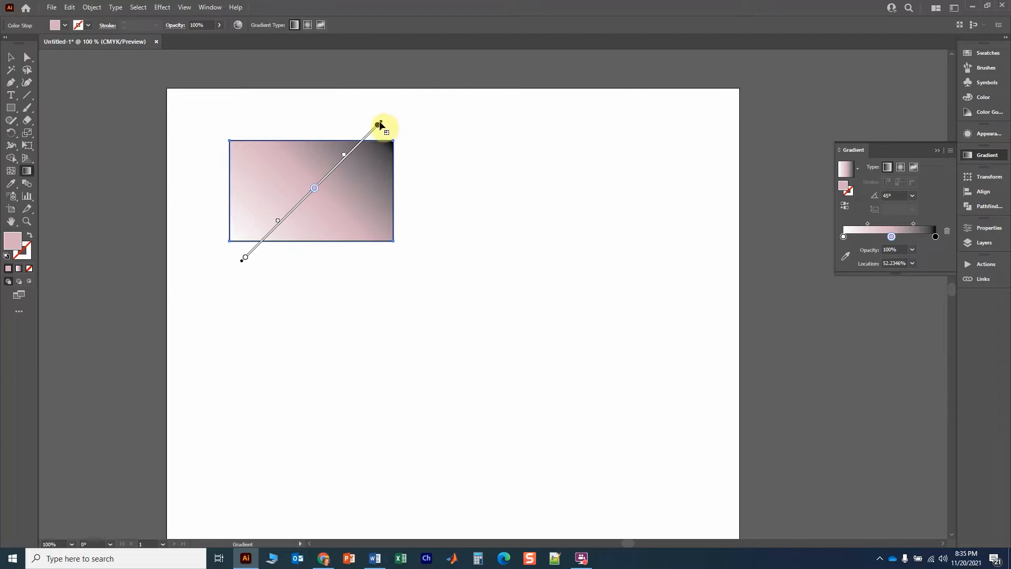
Rotate the rectangle's linear gradient to about 24° and reposition the midpoints between its color stops, the second at about 50%
{"action": "mouse_move", "coordinate": [386, 119]}
{"action": "left_mouse_down"}
{"action": "mouse_move", "coordinate": [410, 158]}
{"action": "mouse_move", "coordinate": [418, 204]}
{"action": "mouse_move", "coordinate": [420, 154]}
{"action": "mouse_move", "coordinate": [416, 208]}
{"action": "mouse_move", "coordinate": [418, 186]}
{"action": "left_mouse_up"}
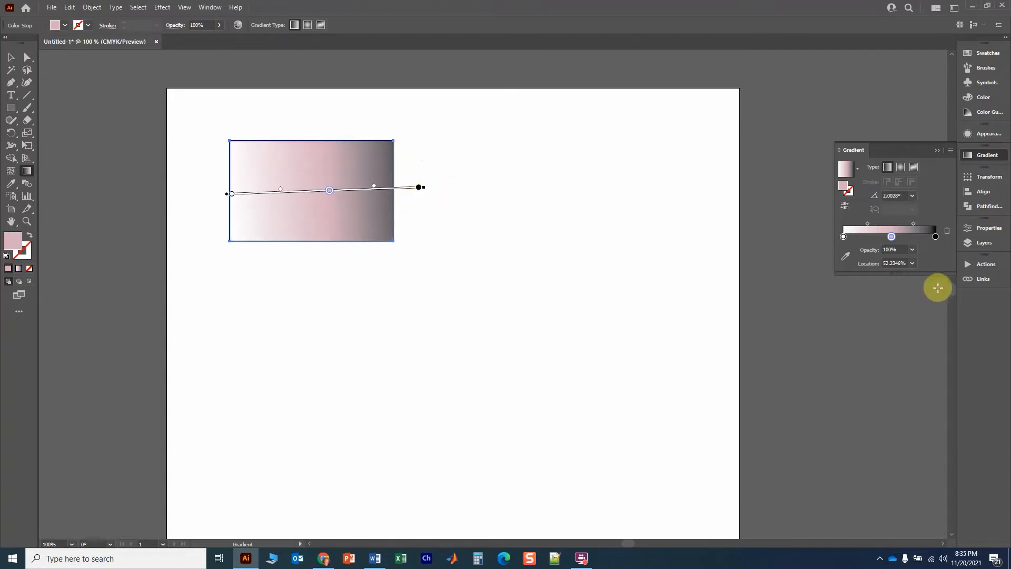
{"action": "left_click_drag", "start_coordinate": [914, 223], "coordinate": [881, 223]}
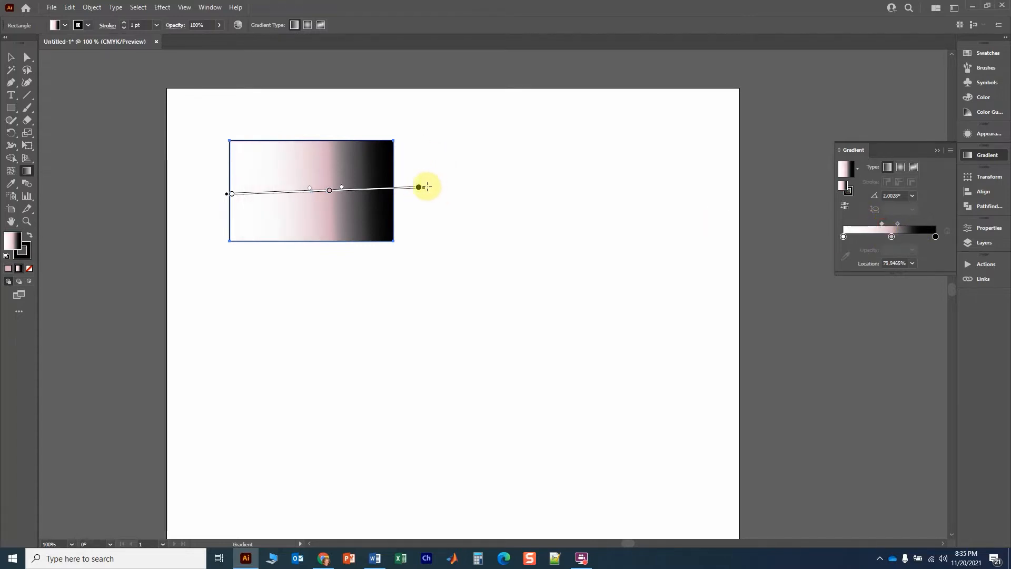
{"action": "mouse_move", "coordinate": [422, 180]}
{"action": "left_mouse_down"}
{"action": "mouse_move", "coordinate": [402, 131]}
{"action": "mouse_move", "coordinate": [342, 118]}
{"action": "left_mouse_up"}
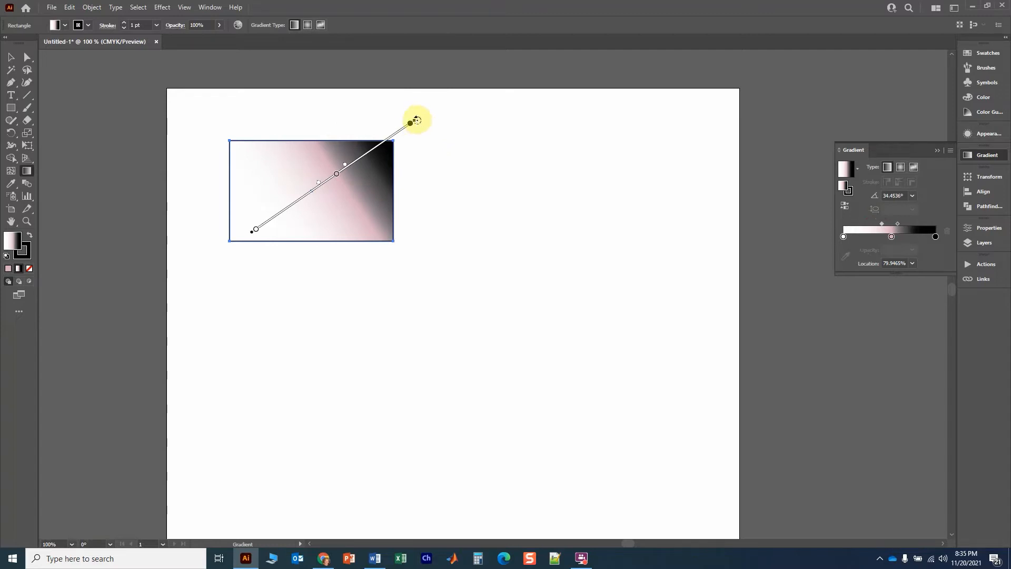
{"action": "mouse_move", "coordinate": [415, 117]}
{"action": "left_mouse_down"}
{"action": "mouse_move", "coordinate": [361, 86]}
{"action": "mouse_move", "coordinate": [411, 146]}
{"action": "mouse_move", "coordinate": [388, 239]}
{"action": "mouse_move", "coordinate": [397, 158]}
{"action": "mouse_move", "coordinate": [396, 170]}
{"action": "left_mouse_up"}
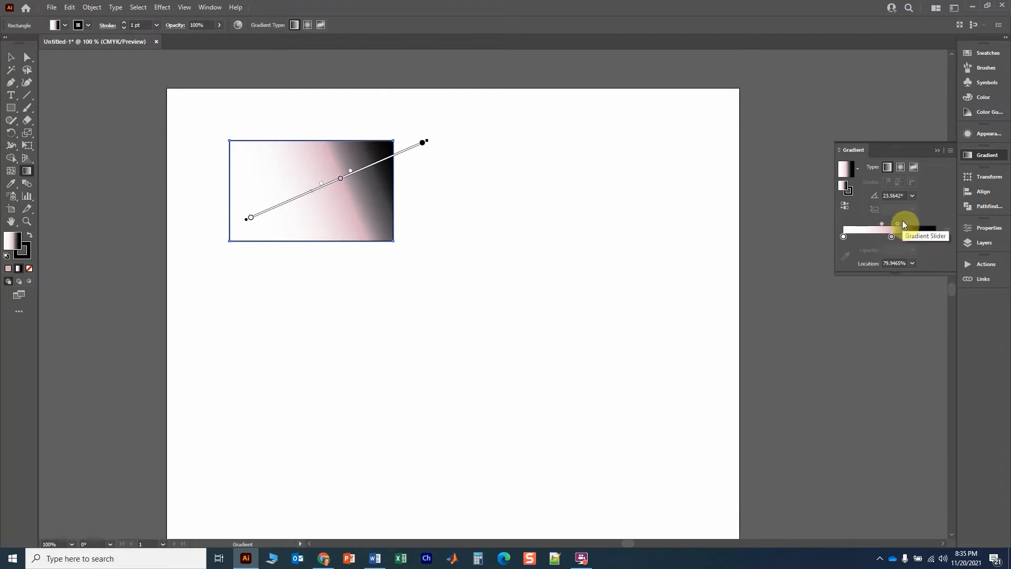
{"action": "mouse_move", "coordinate": [898, 224]}
{"action": "left_mouse_down"}
{"action": "mouse_move", "coordinate": [908, 225]}
{"action": "mouse_move", "coordinate": [859, 222]}
{"action": "mouse_move", "coordinate": [914, 225]}
{"action": "left_mouse_up"}
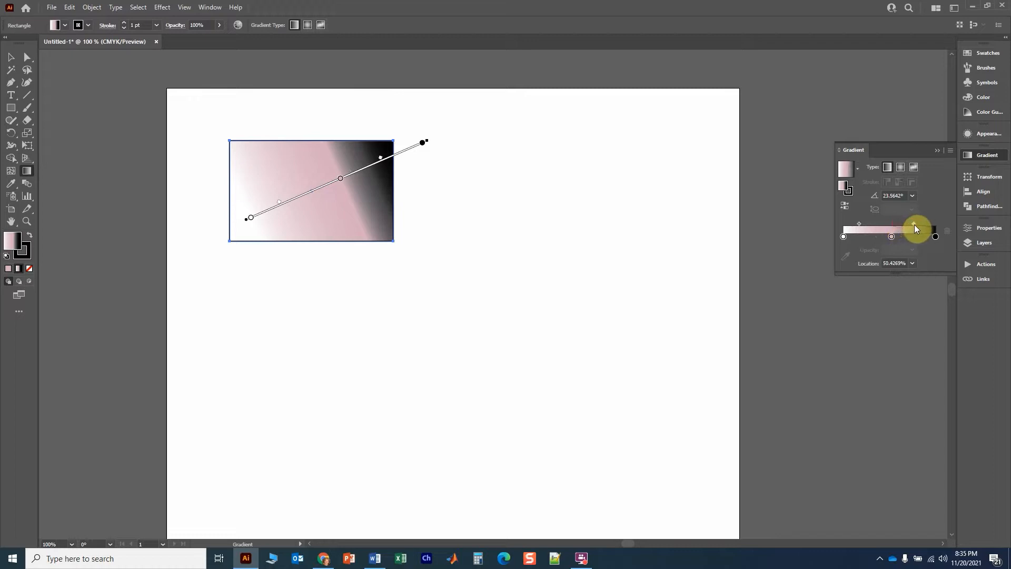
Recolor the gradient's middle stop black and its end stop white using the swatches
{"action": "double_click", "coordinate": [891, 236]}
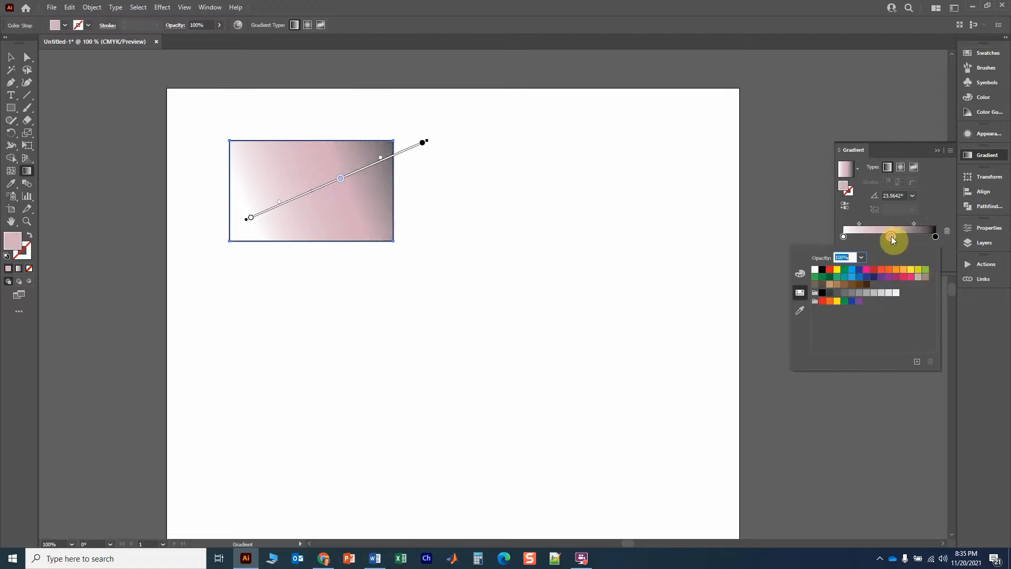
{"action": "left_click", "coordinate": [822, 269]}
{"action": "left_click", "coordinate": [935, 236]}
{"action": "double_click", "coordinate": [936, 236]}
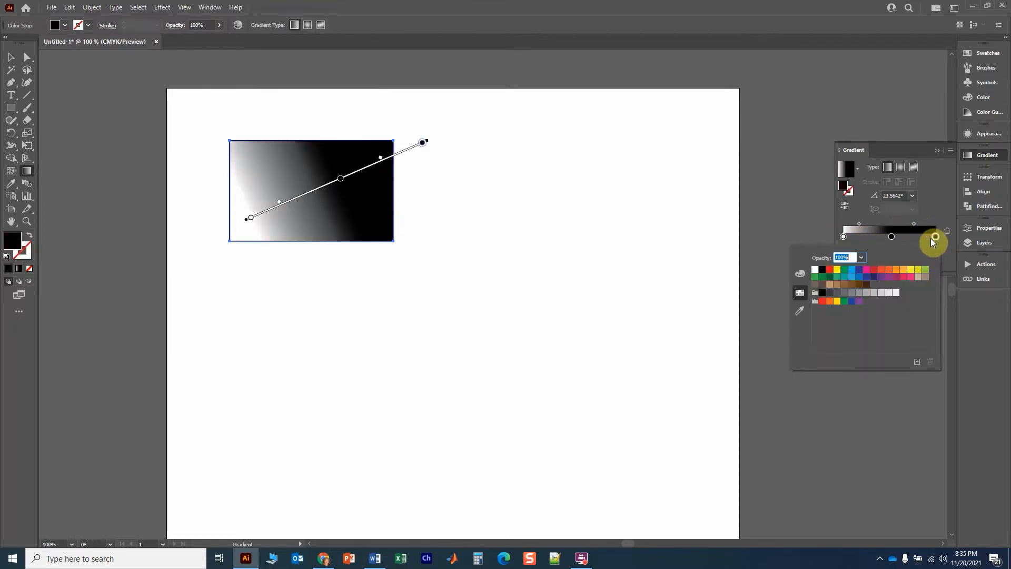
{"action": "left_click", "coordinate": [815, 269]}
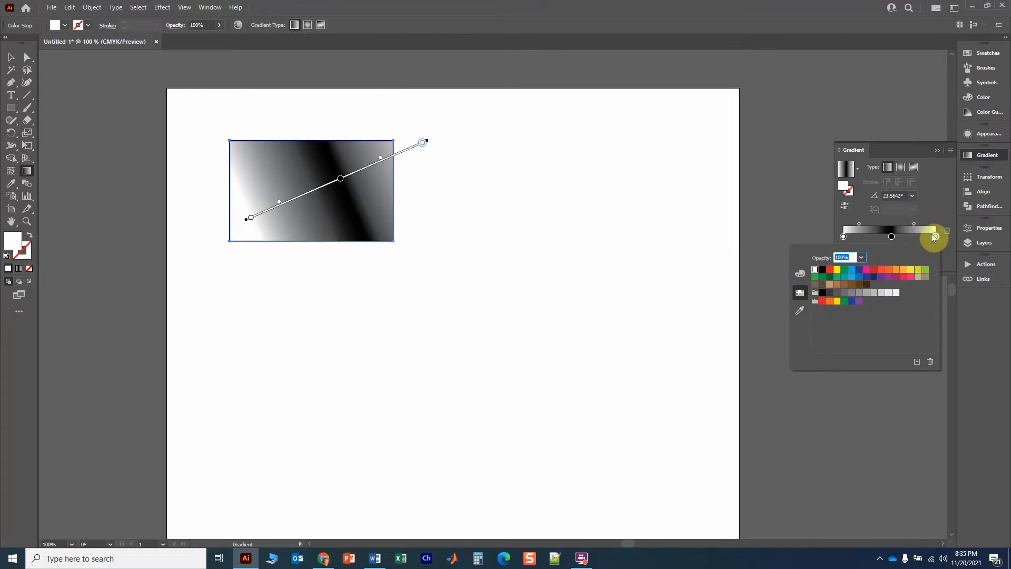
Move the white end stop to about 76% and the black stop to about 38%, and shift the gradient line toward the rectangle's lower-left corner
{"action": "left_click_drag", "start_coordinate": [936, 237], "coordinate": [914, 238]}
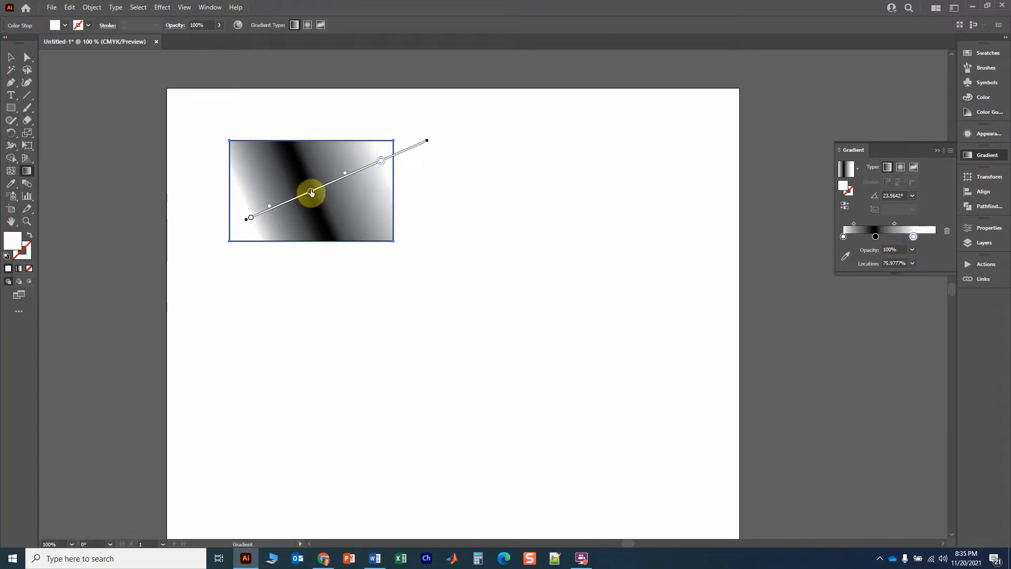
{"action": "mouse_move", "coordinate": [311, 191]}
{"action": "left_mouse_down"}
{"action": "mouse_move", "coordinate": [296, 203]}
{"action": "mouse_move", "coordinate": [355, 178]}
{"action": "mouse_move", "coordinate": [283, 205]}
{"action": "mouse_move", "coordinate": [316, 189]}
{"action": "left_mouse_up"}
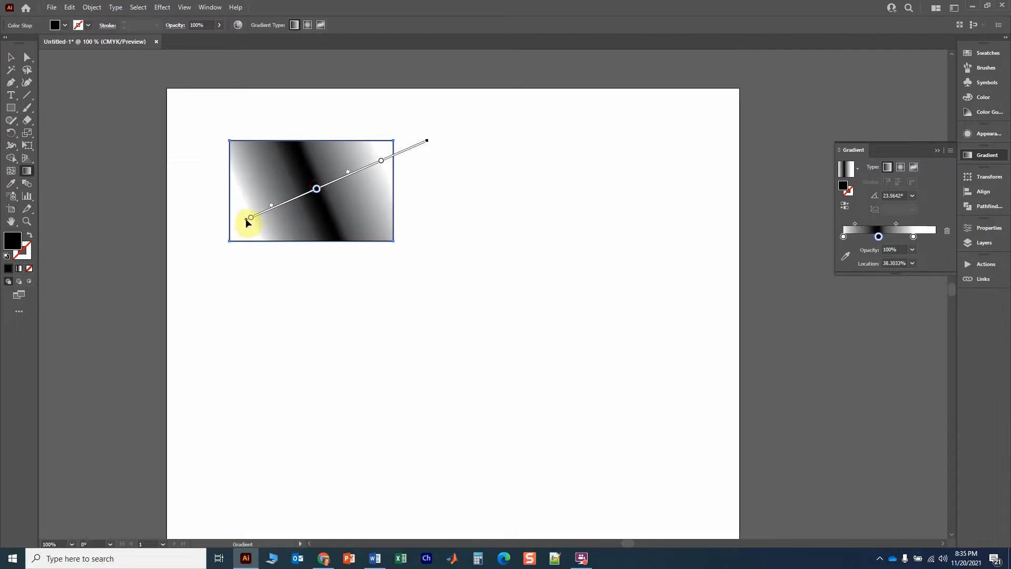
{"action": "left_click_drag", "start_coordinate": [245, 218], "coordinate": [230, 225]}
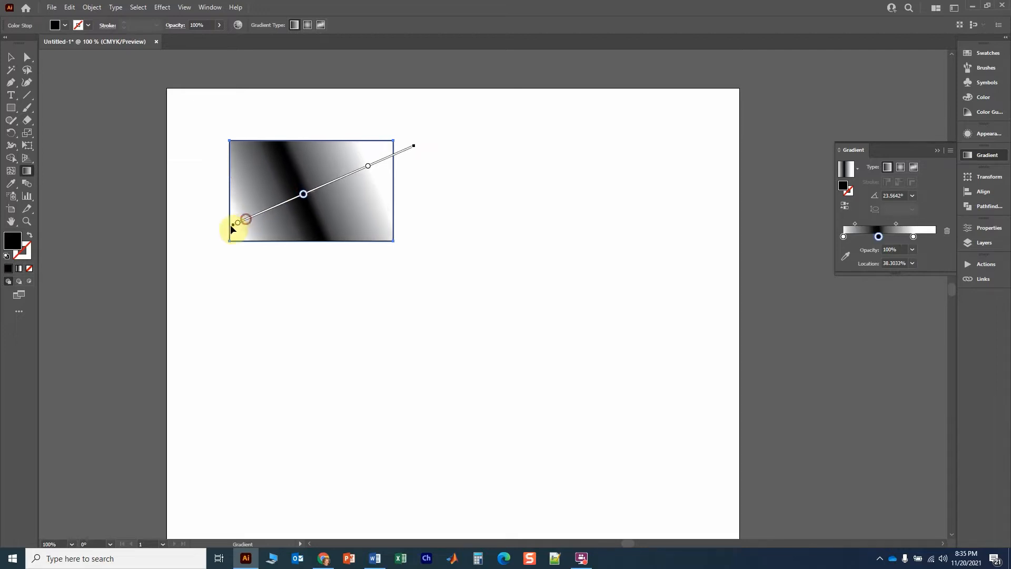
Add a color stop near the gradient's end at about 99% and color it with a medium gray swatch
{"action": "left_click", "coordinate": [934, 236]}
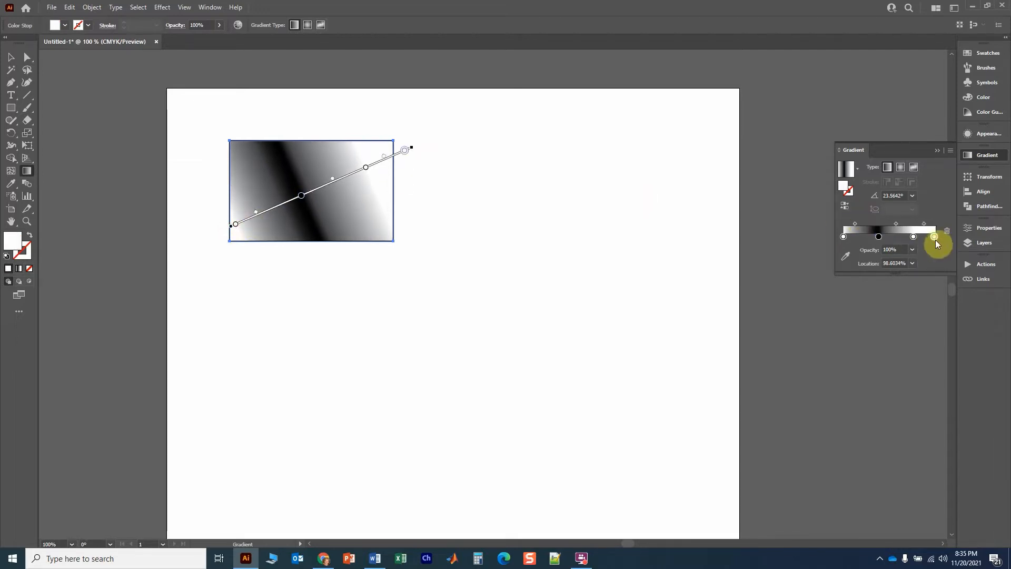
{"action": "double_click", "coordinate": [934, 236]}
{"action": "left_click", "coordinate": [865, 293]}
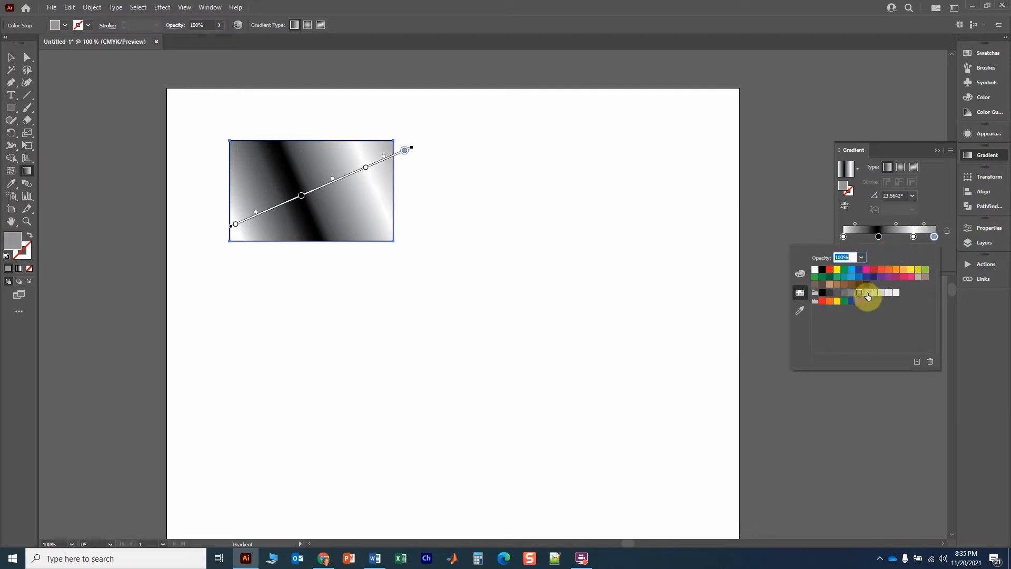
Recolor the gradient's black stop with a dark gray swatch and close its color options
{"action": "left_click", "coordinate": [876, 238]}
{"action": "left_click", "coordinate": [878, 236]}
{"action": "double_click", "coordinate": [877, 236]}
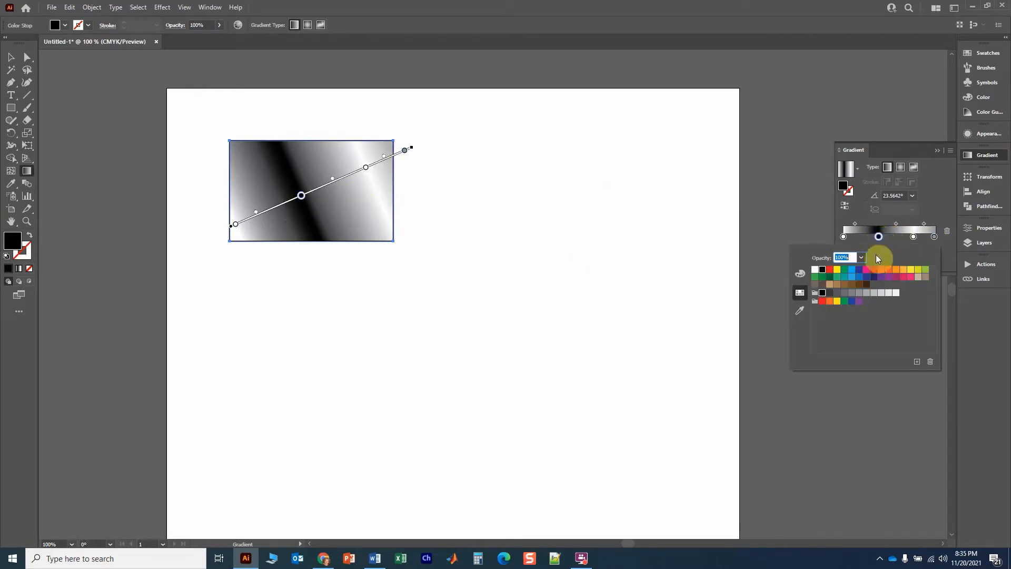
{"action": "left_click", "coordinate": [844, 294]}
{"action": "left_click", "coordinate": [837, 293]}
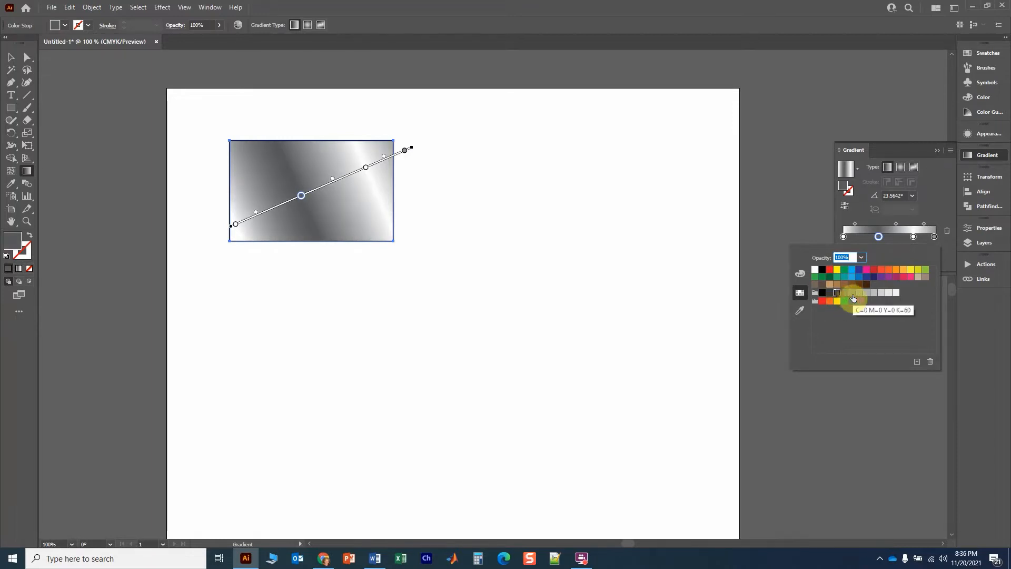
{"action": "left_click", "coordinate": [929, 215]}
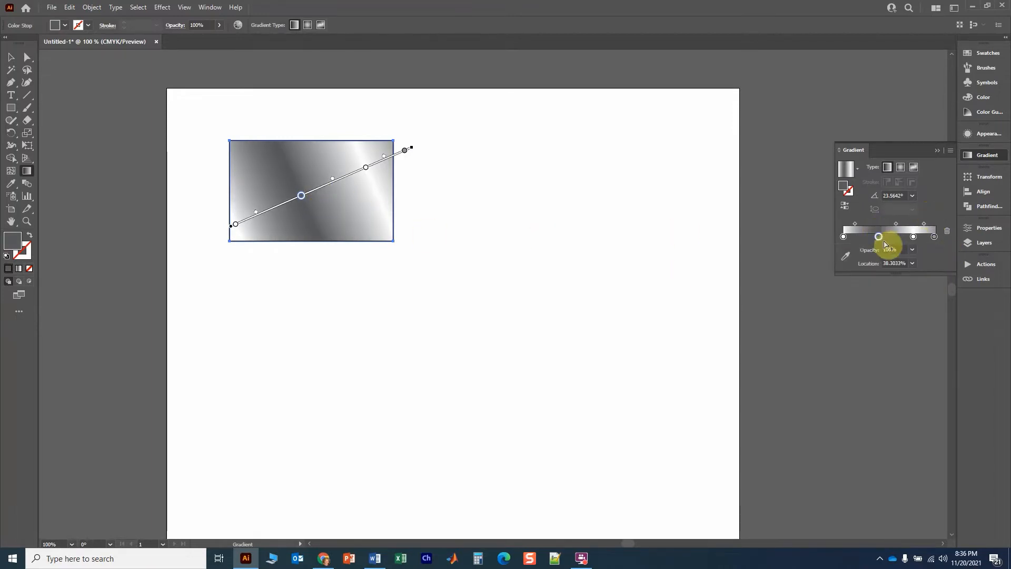
Move the gradient-filled rectangle slightly up and to the left with the Selection tool, and deselect it
{"action": "left_click", "coordinate": [11, 56]}
{"action": "left_click", "coordinate": [278, 105]}
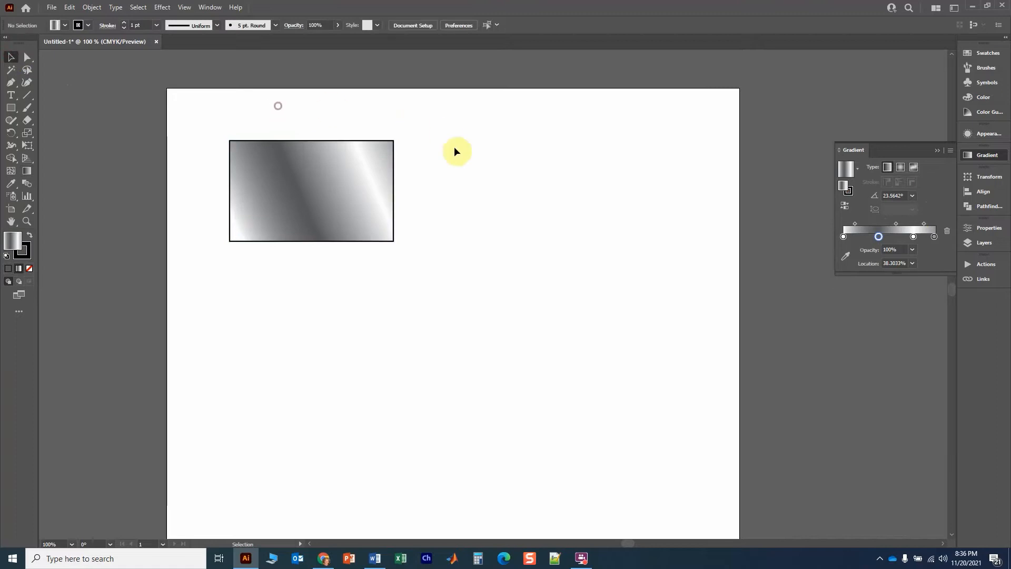
{"action": "left_click_drag", "start_coordinate": [345, 208], "coordinate": [329, 190]}
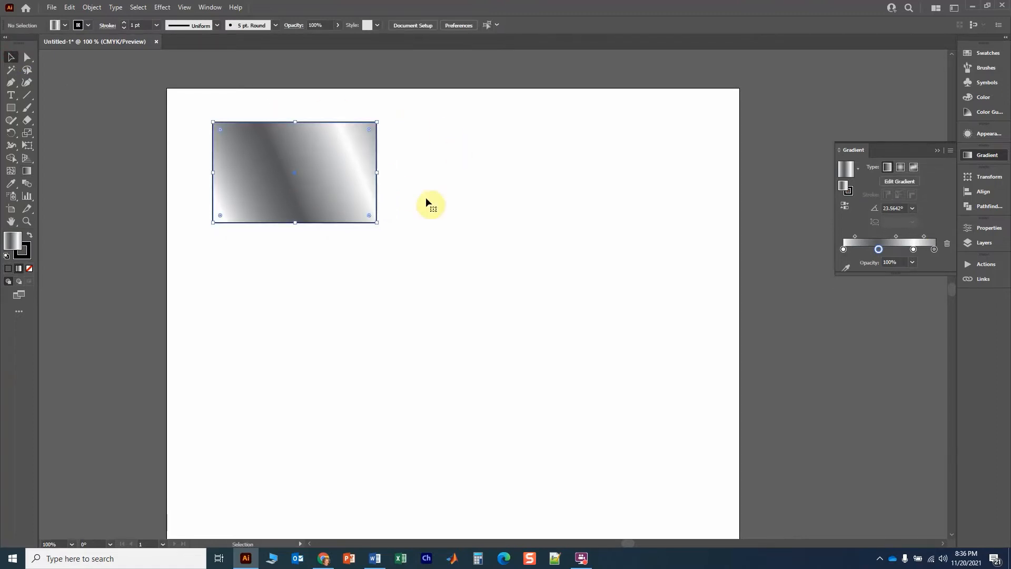
{"action": "left_click", "coordinate": [429, 203]}
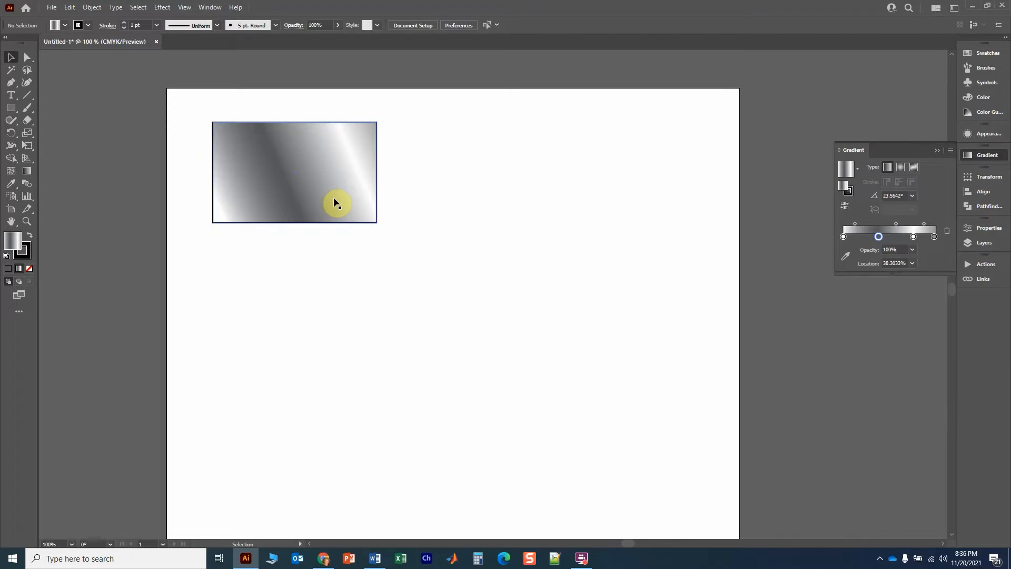
Reduce the rectangle's height from its upper edge to about 0.95 in and move it closer to the artboard's upper-left corner
{"action": "left_click", "coordinate": [329, 134]}
{"action": "left_click_drag", "start_coordinate": [295, 122], "coordinate": [294, 159]}
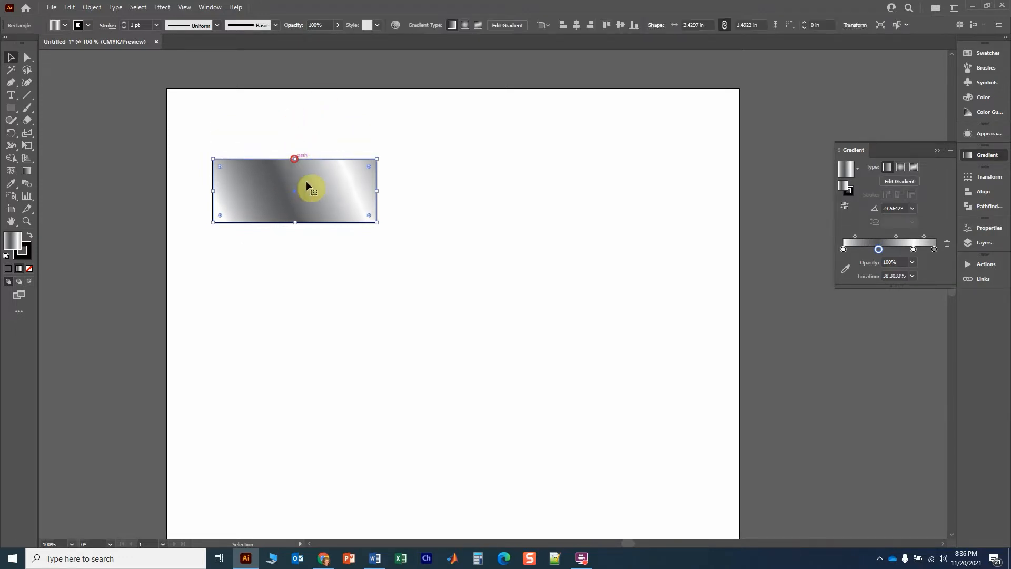
{"action": "left_click_drag", "start_coordinate": [332, 196], "coordinate": [320, 158]}
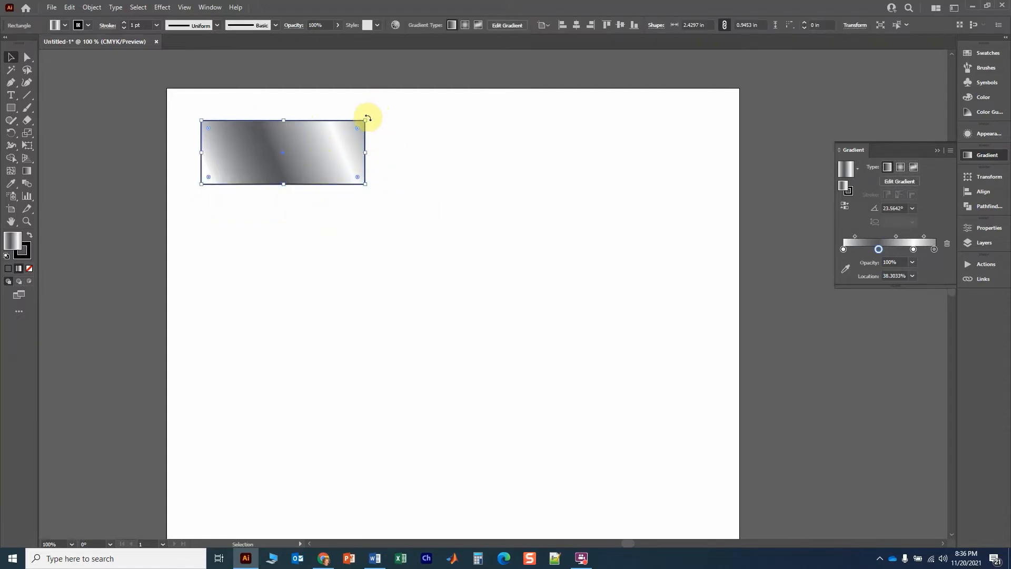
Try rotating the gradient-filled rectangle about its center, undo the rotations and deselect it
{"action": "left_click_drag", "start_coordinate": [368, 116], "coordinate": [313, 78]}
{"action": "left_click_drag", "start_coordinate": [313, 79], "coordinate": [350, 127]}
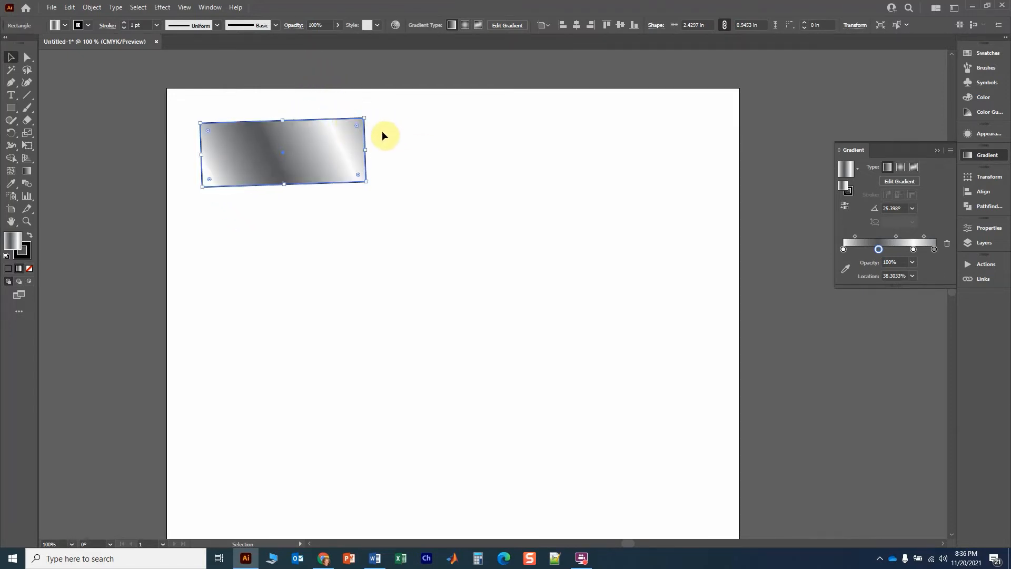
{"action": "key", "text": "ctrl+z"}
{"action": "key", "text": "ctrl+z"}
{"action": "key", "text": "ctrl+z"}
{"action": "key", "text": "ctrl+z"}
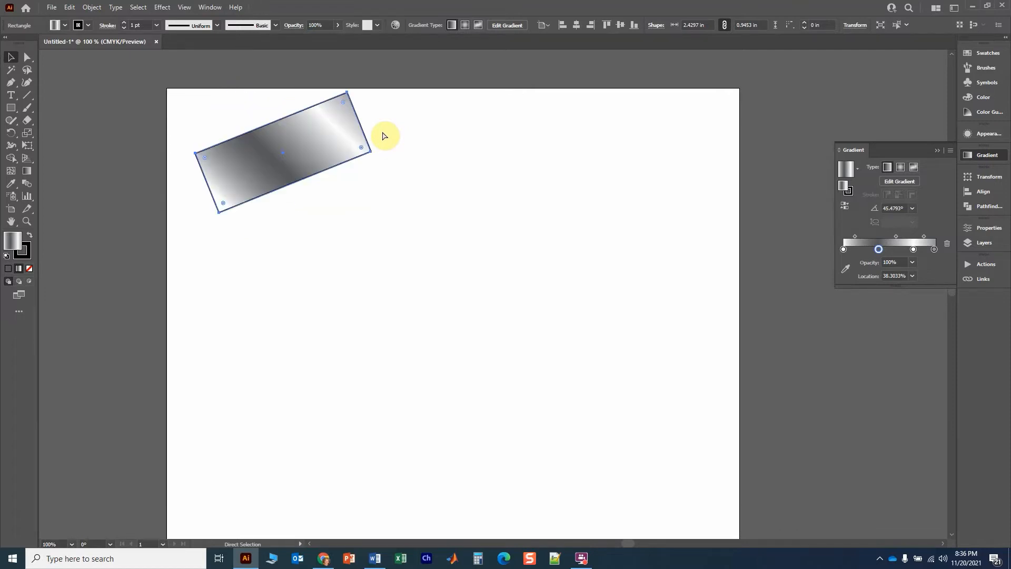
{"action": "left_click", "coordinate": [289, 231]}
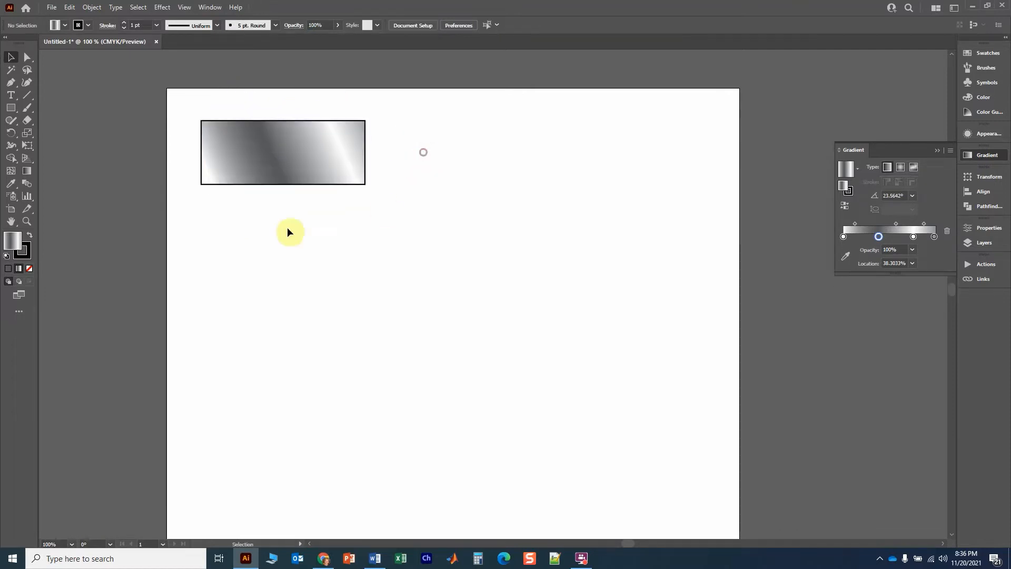
Draw a circle about 1.39 in across with the Ellipse tool, to the right of the rectangle
{"action": "left_click", "coordinate": [11, 108]}
{"action": "left_click", "coordinate": [59, 134]}
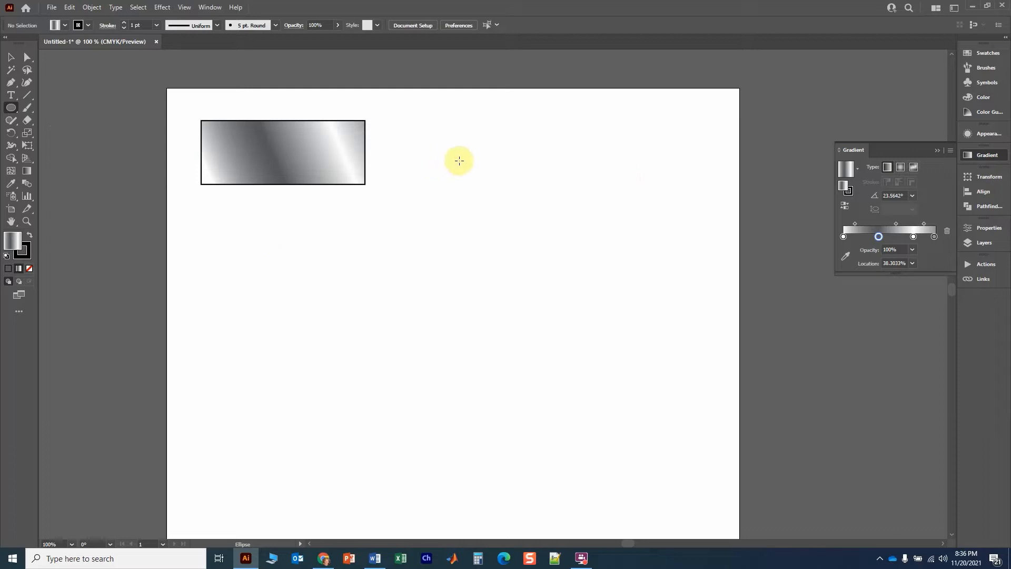
{"action": "left_click_drag", "start_coordinate": [464, 153], "coordinate": [548, 246]}
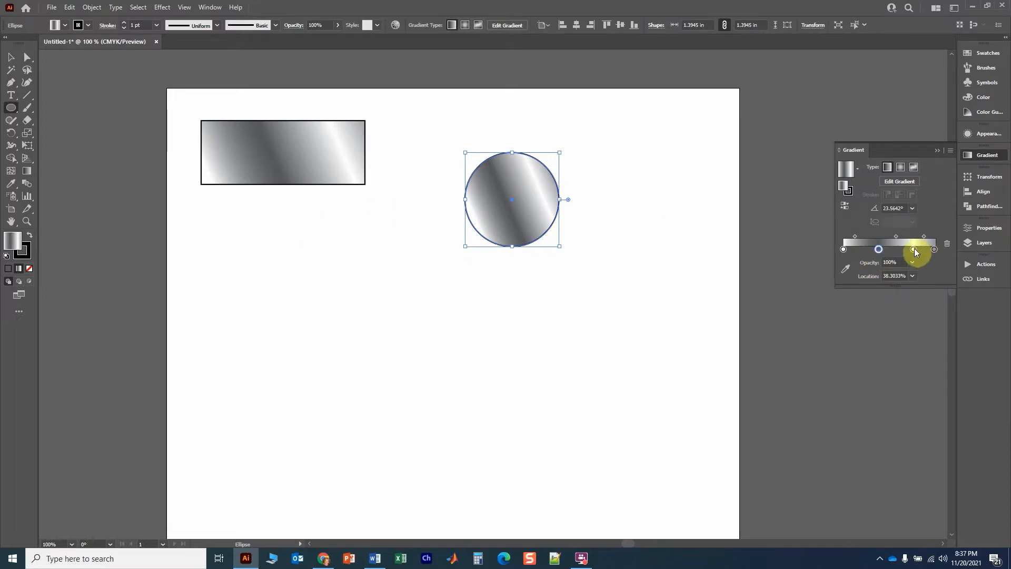
Remove the last two color stops from the circle's gradient and move the dark gray stop to 100%
{"action": "left_click_drag", "start_coordinate": [915, 250], "coordinate": [942, 334]}
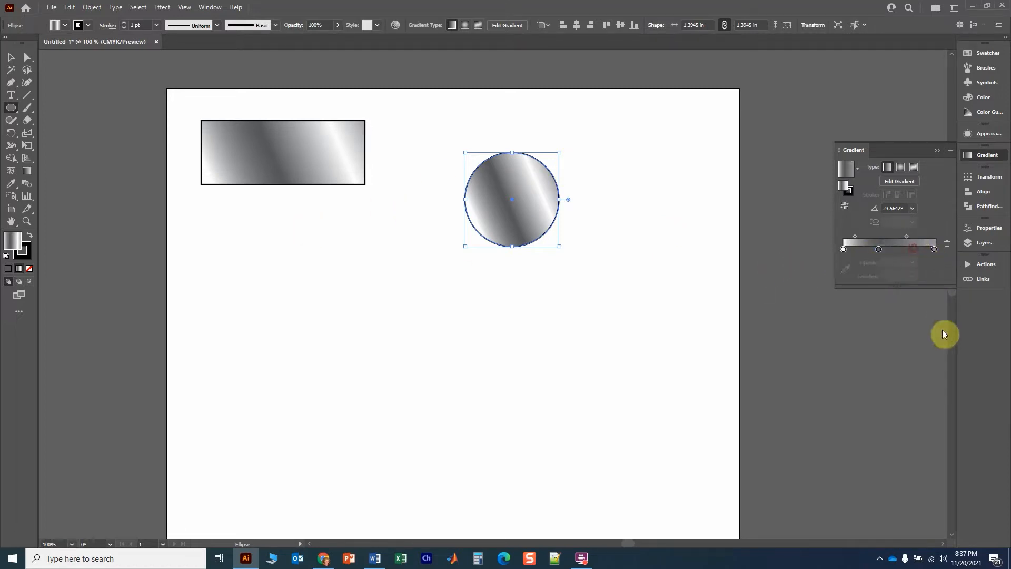
{"action": "left_click", "coordinate": [933, 248]}
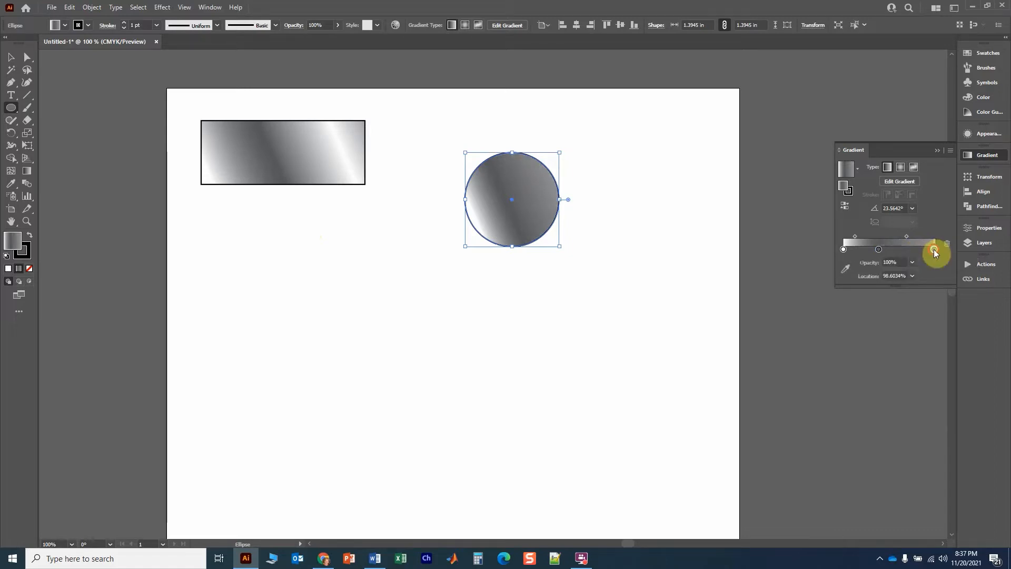
{"action": "left_click_drag", "start_coordinate": [933, 249], "coordinate": [944, 320]}
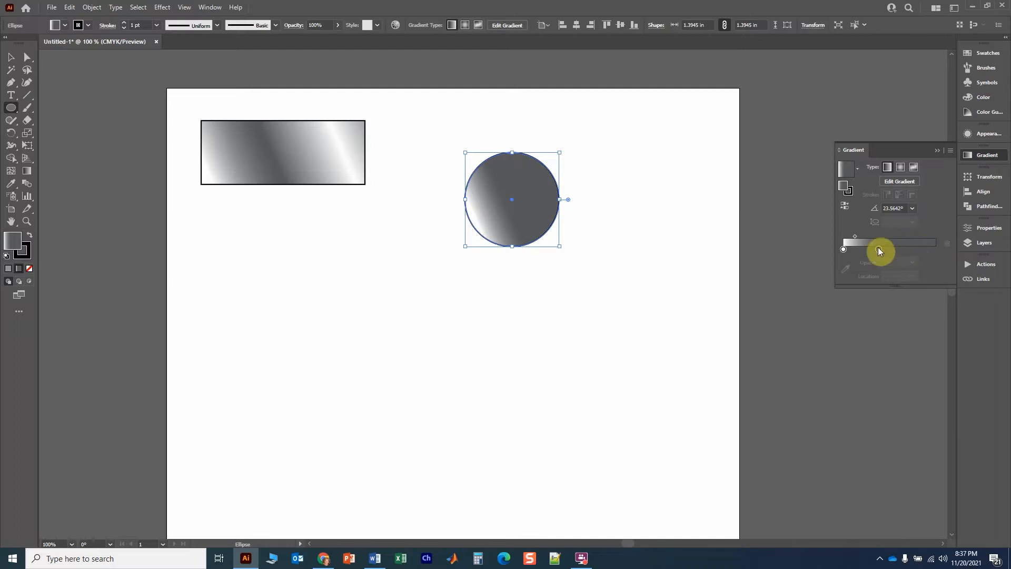
{"action": "left_click_drag", "start_coordinate": [879, 249], "coordinate": [961, 255]}
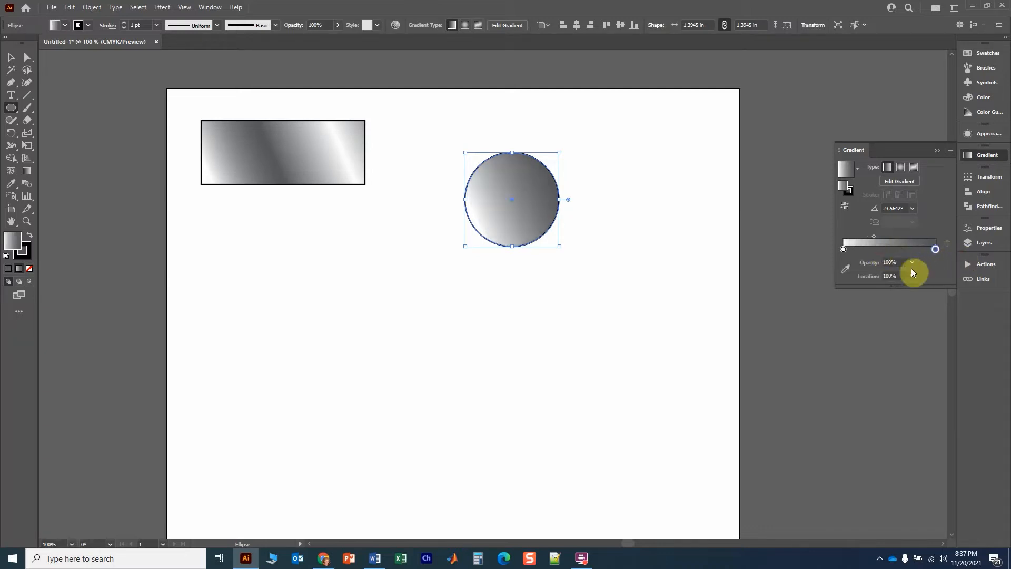
Recolor the circle's end stop black and move the gradient midpoint to about 50%
{"action": "double_click", "coordinate": [935, 249]}
{"action": "left_click", "coordinate": [825, 282]}
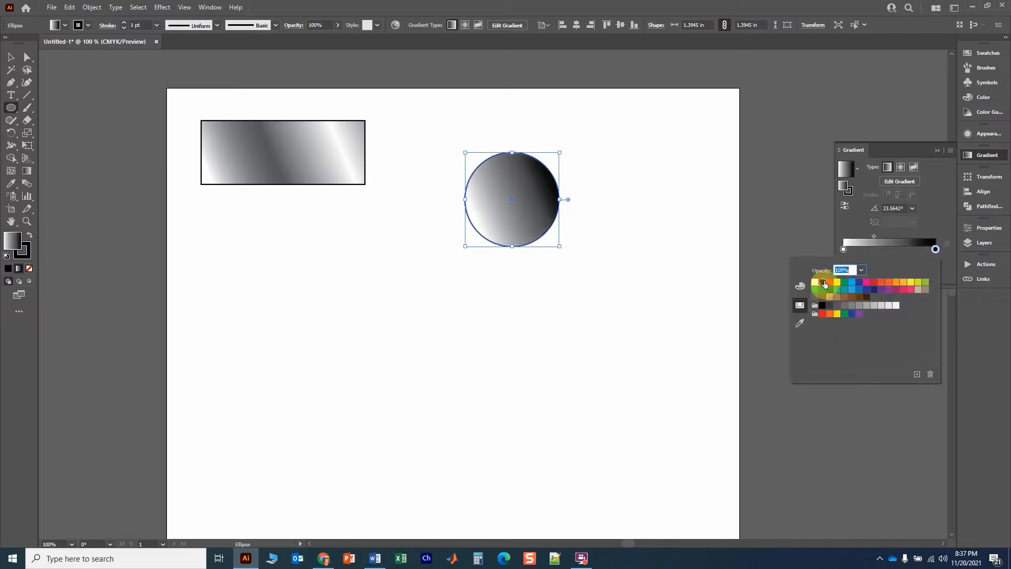
{"action": "left_click", "coordinate": [945, 219]}
{"action": "left_click_drag", "start_coordinate": [874, 236], "coordinate": [890, 240]}
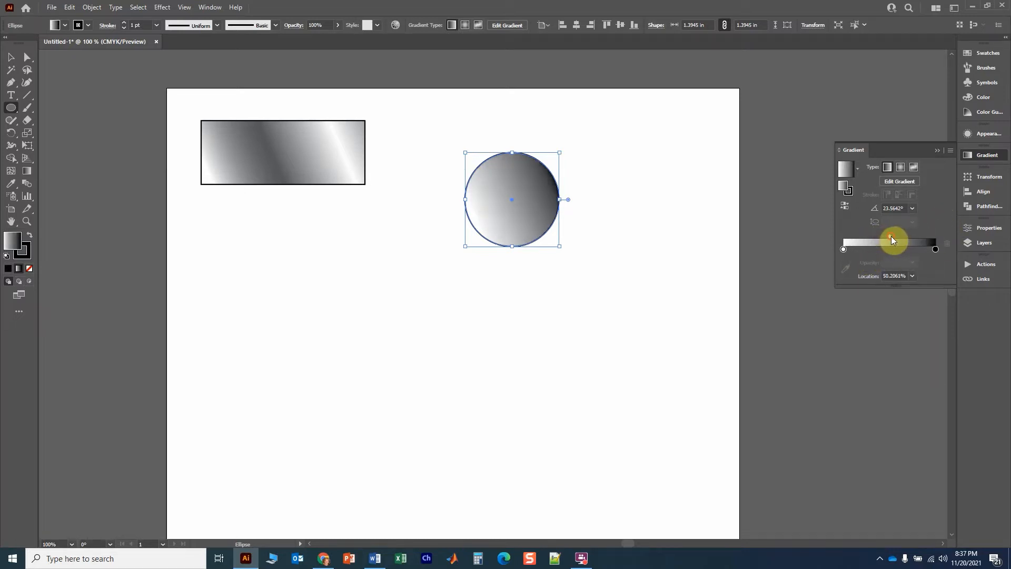
Change the circle's gradient type to radial and deselect the circle
{"action": "left_click", "coordinate": [900, 167]}
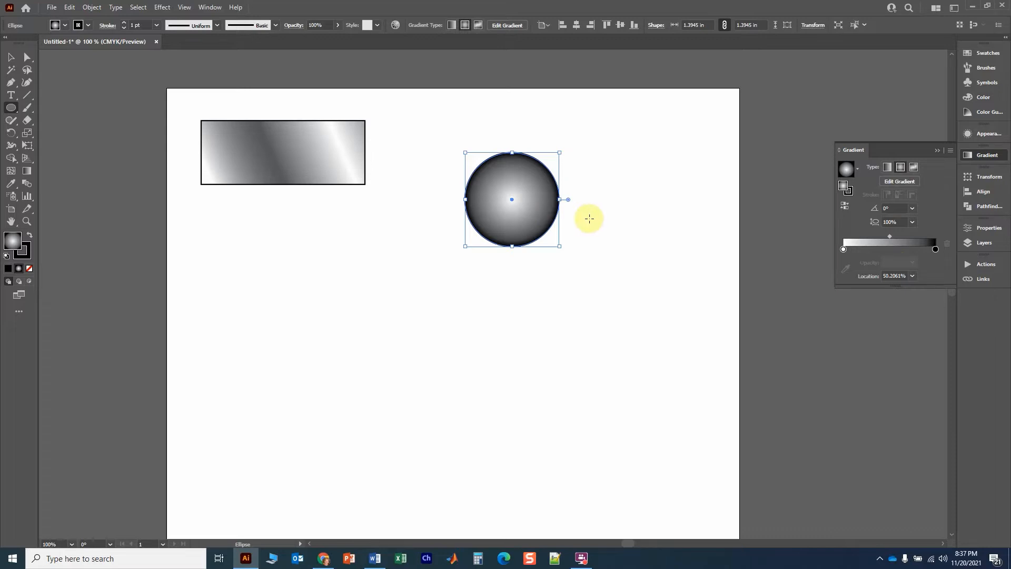
{"action": "left_click", "coordinate": [935, 249]}
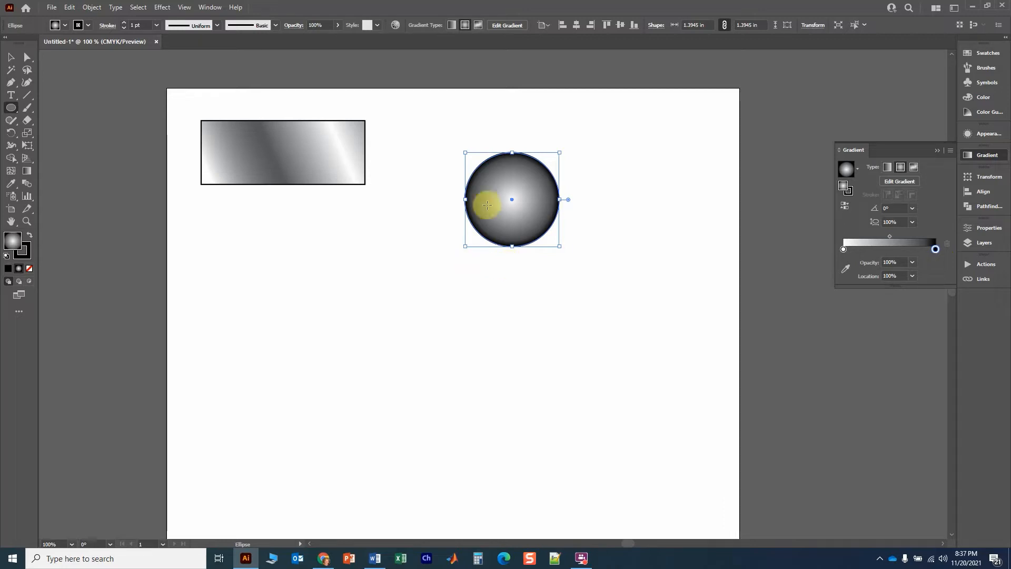
{"action": "left_click", "coordinate": [11, 57]}
{"action": "left_click", "coordinate": [631, 169]}
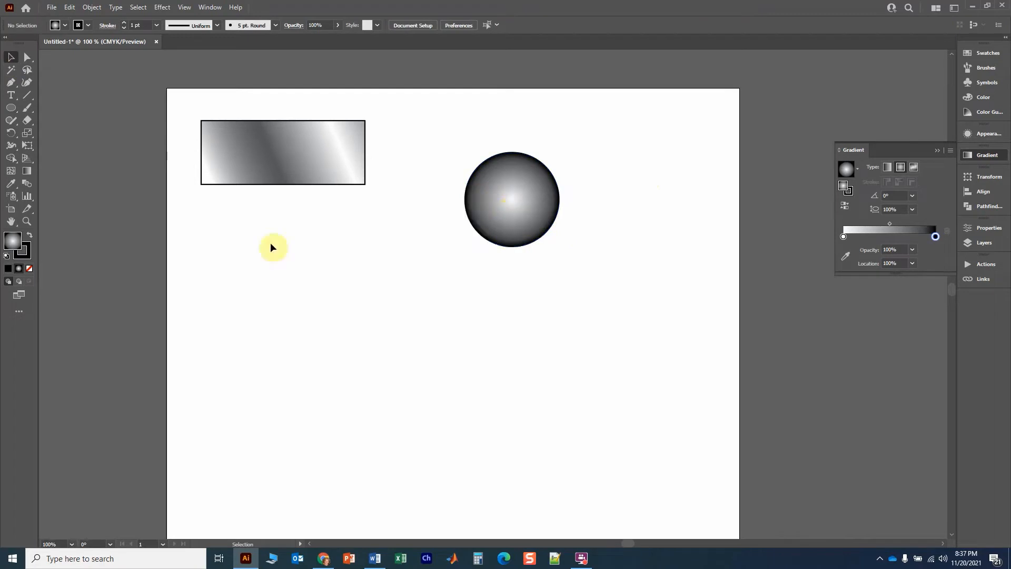
Draw a flat ellipse about 1.33 × 0.37 in below the metallic rectangle and fill it dark gray
{"action": "mouse_move", "coordinate": [10, 114]}
{"action": "left_mouse_down"}
{"action": "mouse_move", "coordinate": [36, 109]}
{"action": "mouse_move", "coordinate": [11, 113]}
{"action": "left_mouse_up"}
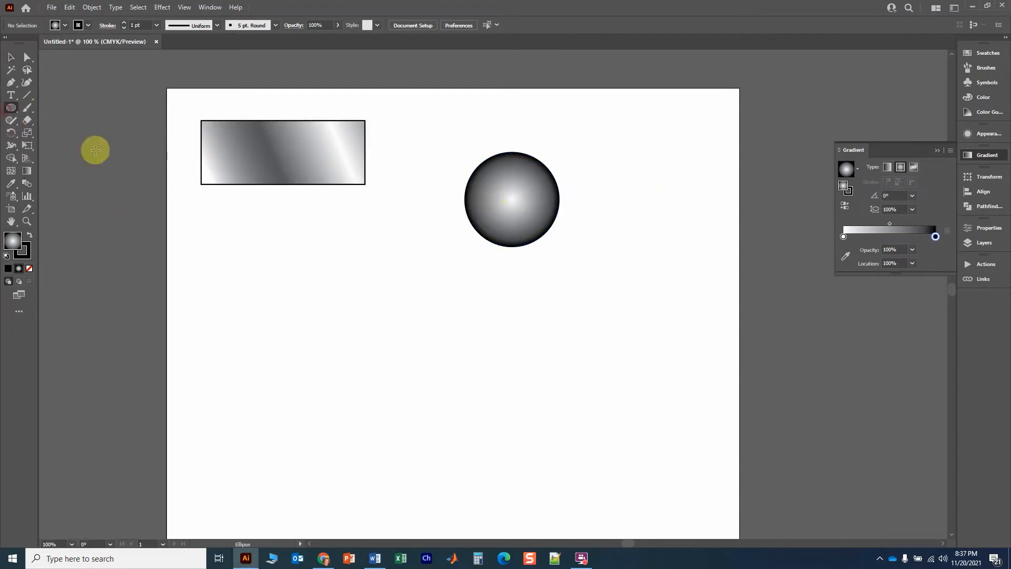
{"action": "left_click_drag", "start_coordinate": [240, 259], "coordinate": [331, 283]}
{"action": "left_click", "coordinate": [65, 25]}
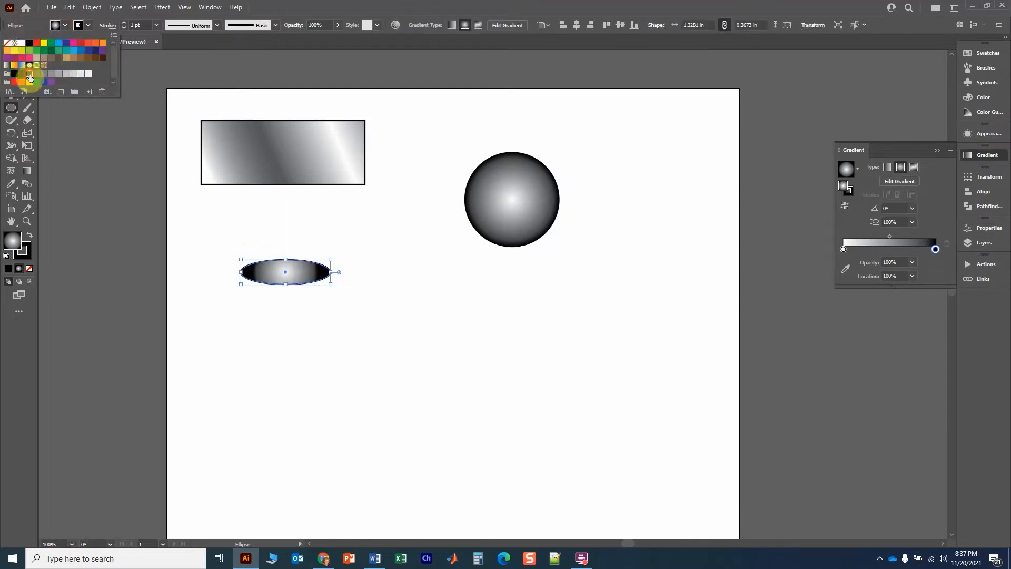
{"action": "left_click", "coordinate": [29, 73]}
{"action": "left_click", "coordinate": [286, 10]}
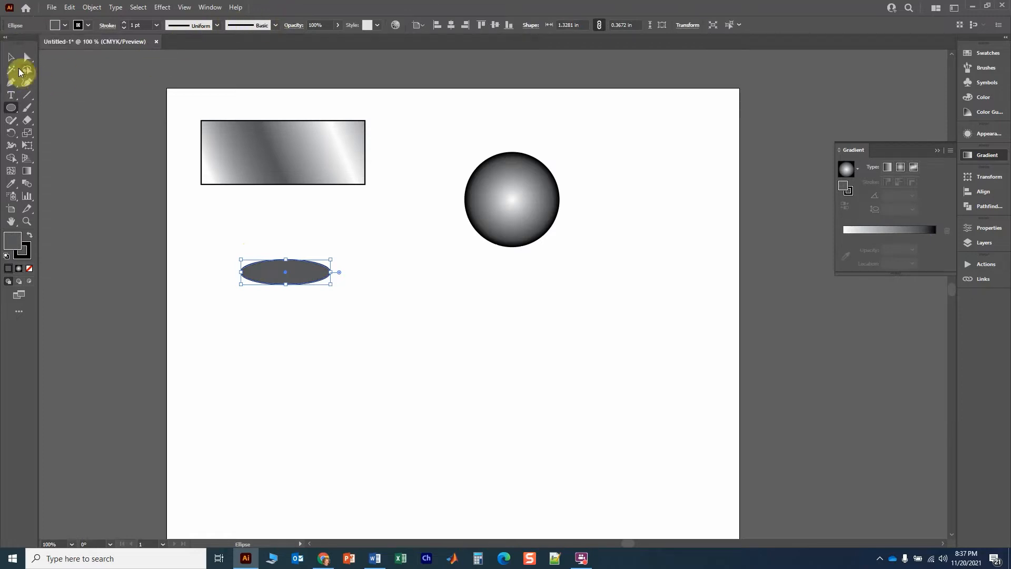
Draw a rectangle about 1.33 × 1.64 in extending down from the ellipse's middle and fill it with a linear gradient
{"action": "left_click_drag", "start_coordinate": [14, 110], "coordinate": [55, 110]}
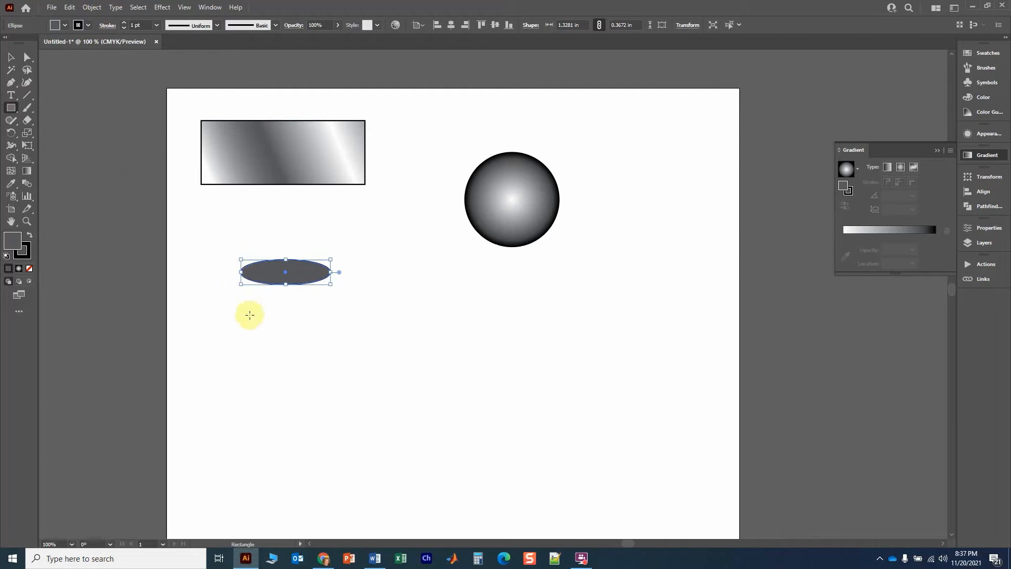
{"action": "left_click_drag", "start_coordinate": [241, 382], "coordinate": [331, 272]}
{"action": "left_click", "coordinate": [10, 57]}
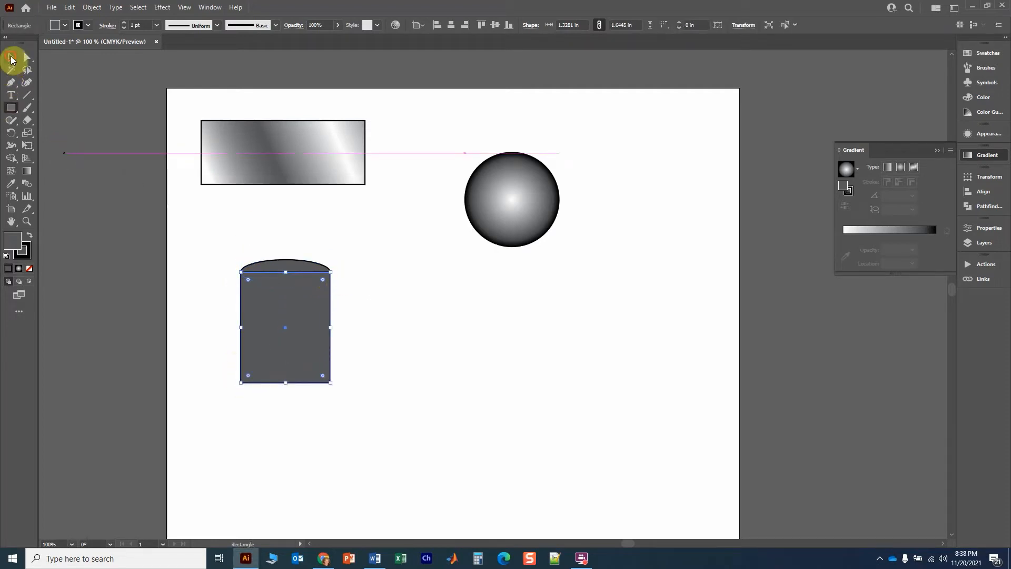
{"action": "left_click", "coordinate": [888, 167]}
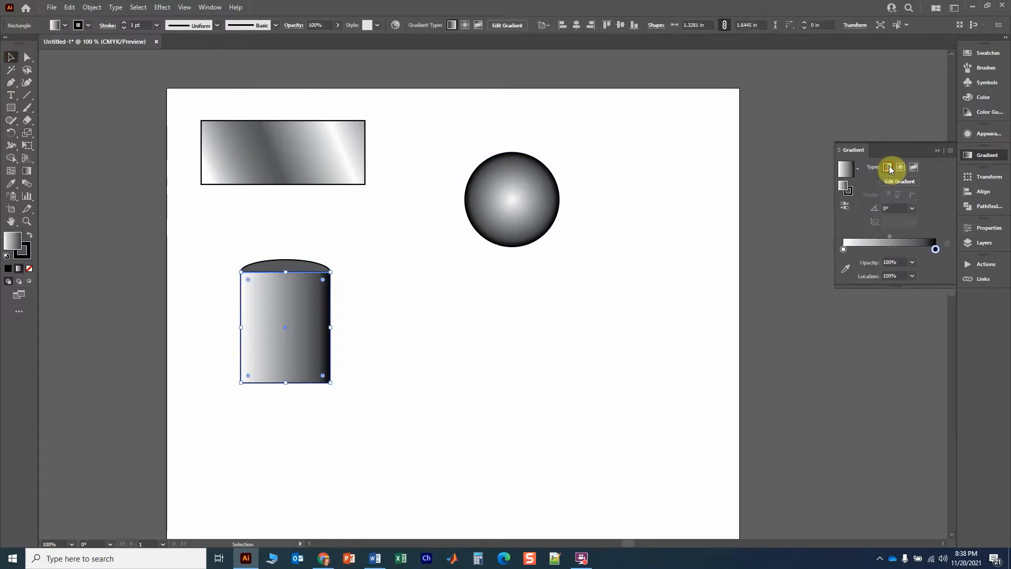
Bring the dark gray ellipse to the front of the gradient rectangle as the cylinder's top
{"action": "left_click", "coordinate": [309, 234]}
{"action": "left_click", "coordinate": [292, 262]}
{"action": "right_click", "coordinate": [298, 264]}
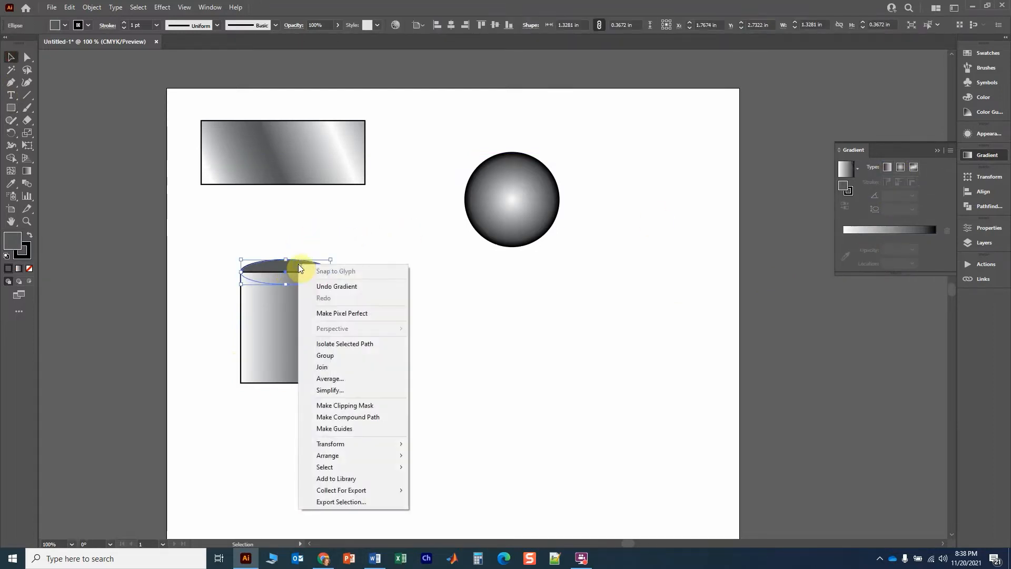
{"action": "mouse_move", "coordinate": [346, 455]}
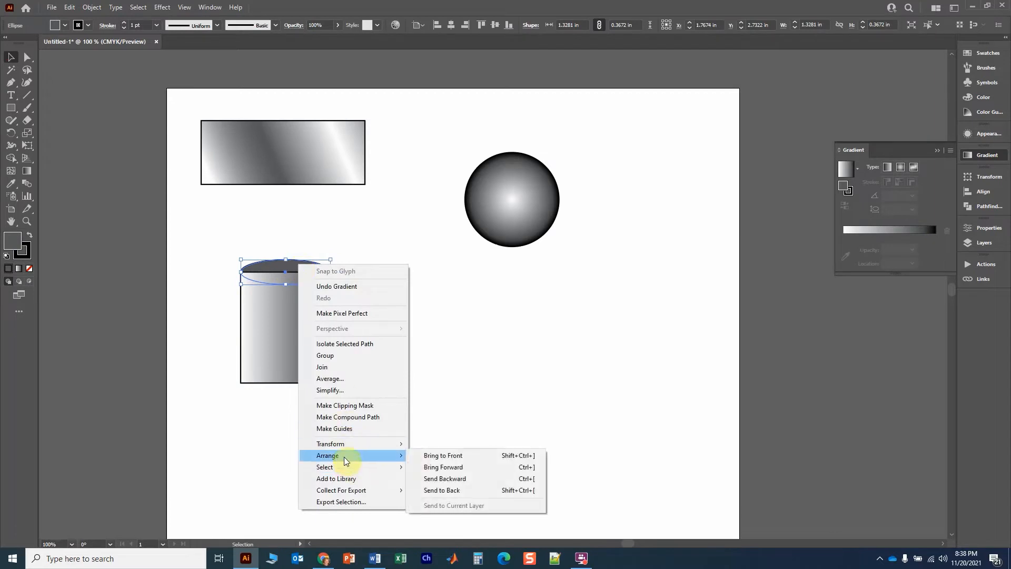
{"action": "left_click", "coordinate": [442, 455]}
{"action": "left_click", "coordinate": [416, 357]}
Copy the top ellipse straight down onto the bottom edge of the cylinder's rectangle
{"action": "left_click", "coordinate": [271, 346]}
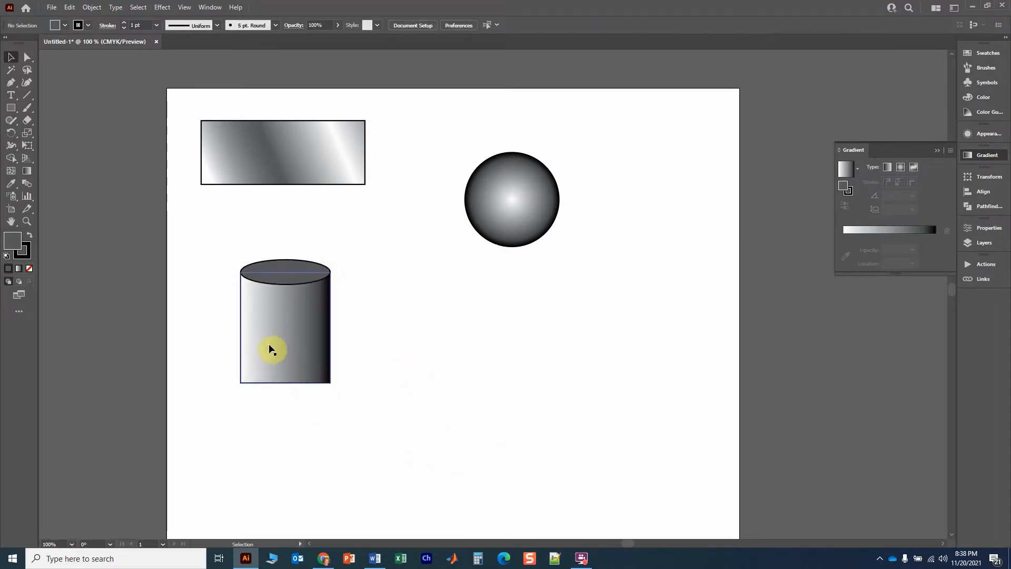
{"action": "left_click", "coordinate": [27, 57]}
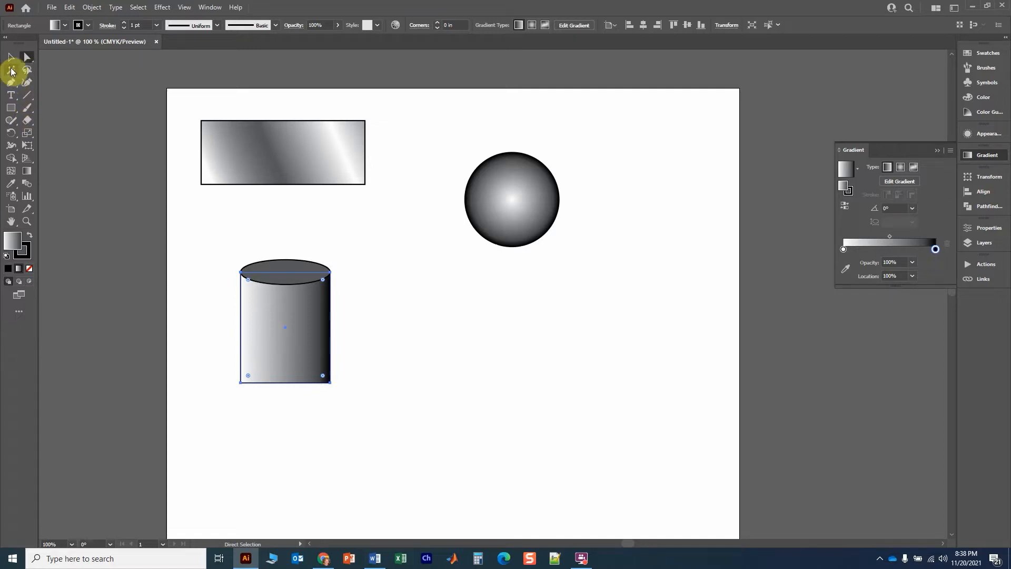
{"action": "left_click", "coordinate": [237, 207]}
{"action": "left_click", "coordinate": [294, 274]}
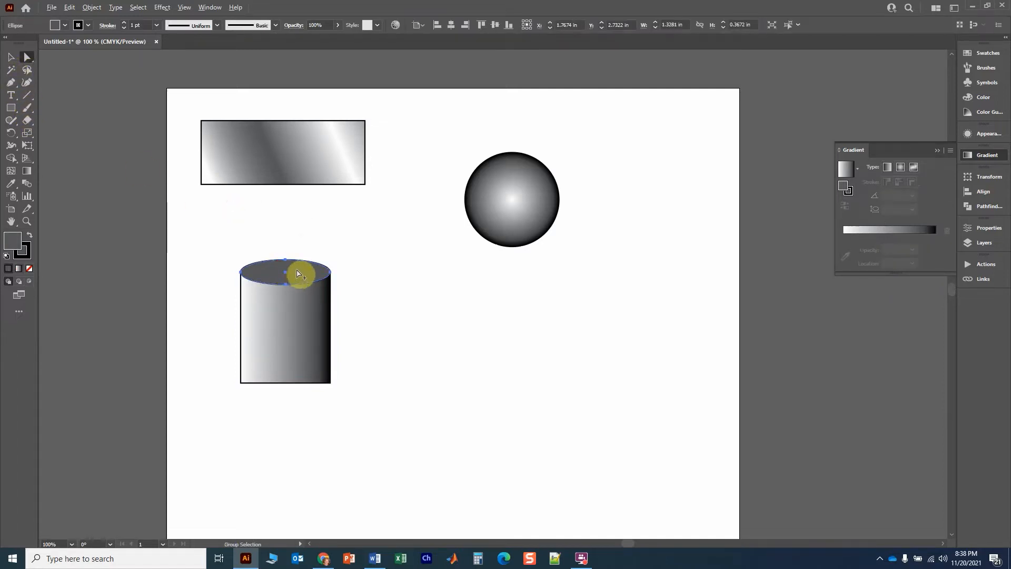
{"action": "left_click_drag", "start_coordinate": [298, 273], "coordinate": [298, 384]}
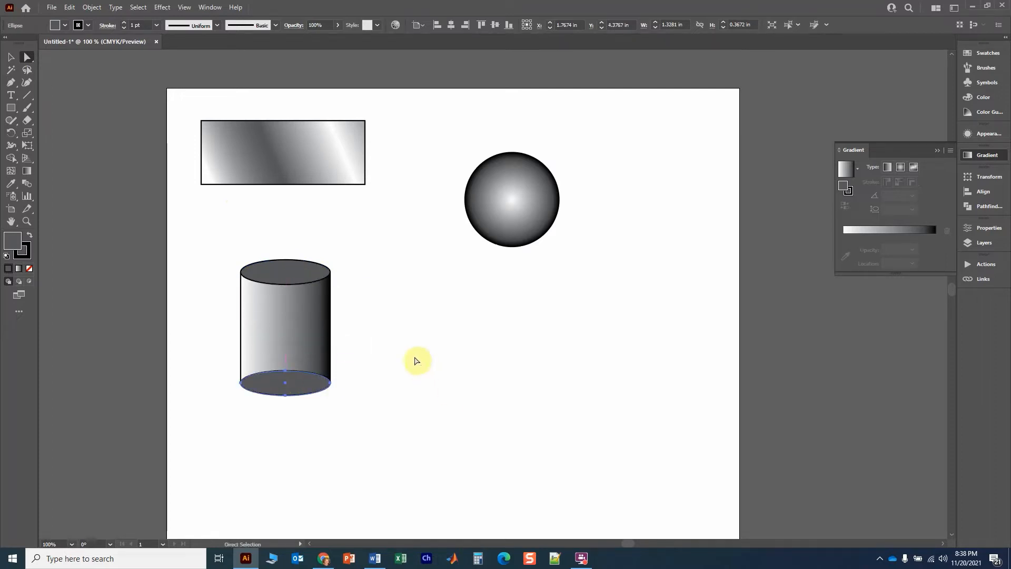
Merge the cylinder's rectangle and the bottom ellipse into one body with the Shape Builder
{"action": "left_click", "coordinate": [416, 361]}
{"action": "left_click_drag", "start_coordinate": [353, 412], "coordinate": [248, 326]}
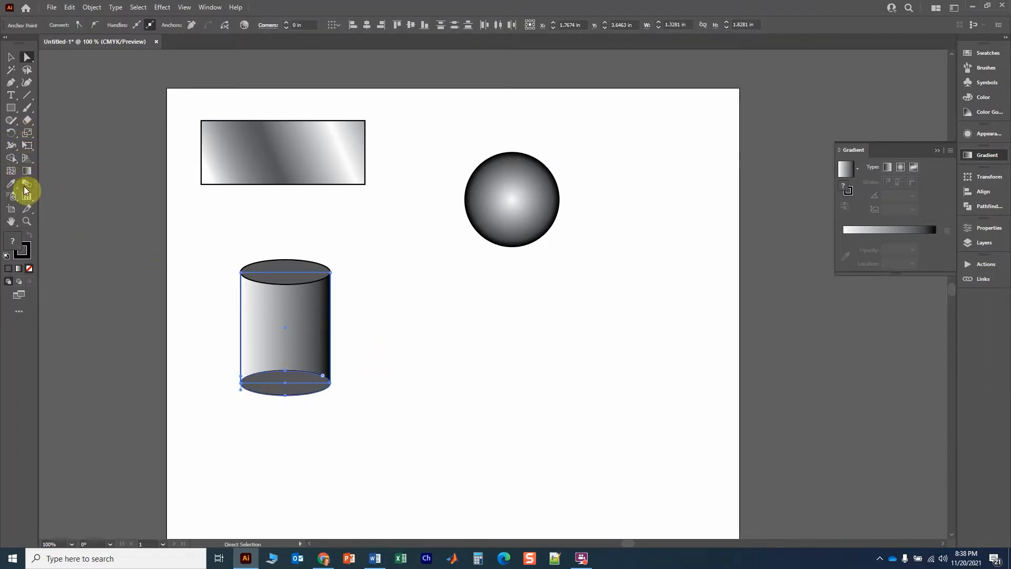
{"action": "left_click", "coordinate": [11, 160]}
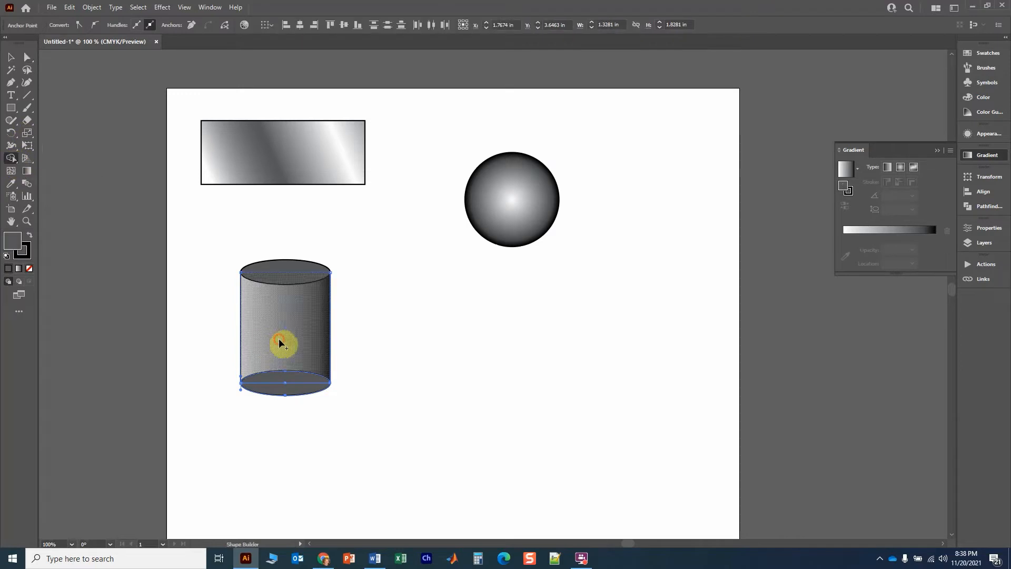
{"action": "left_click_drag", "start_coordinate": [281, 341], "coordinate": [287, 395]}
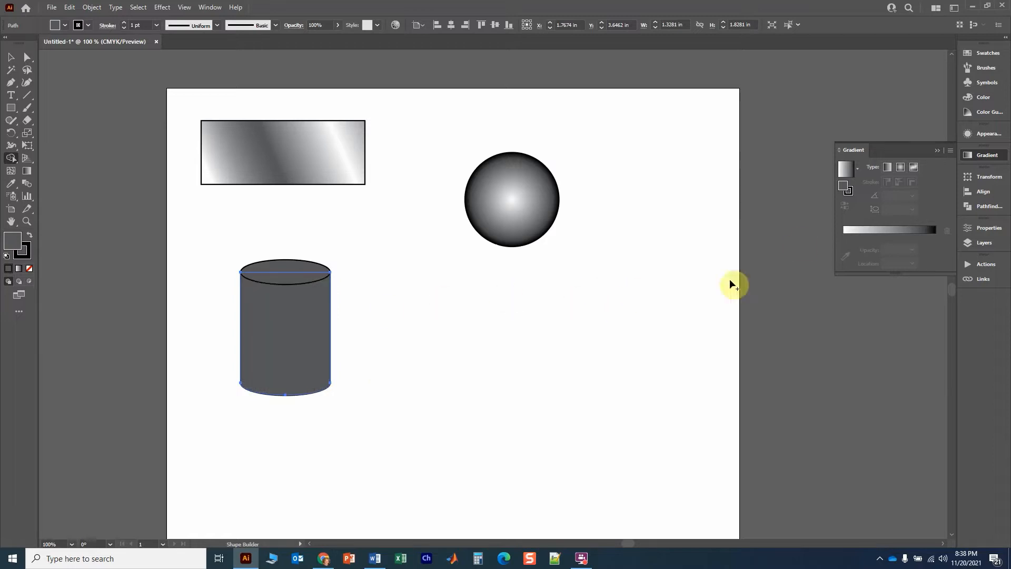
Apply the linear gradient to the merged cylinder body and move the whole cylinder up and to the left, beneath the metallic rectangle
{"action": "left_click", "coordinate": [889, 169]}
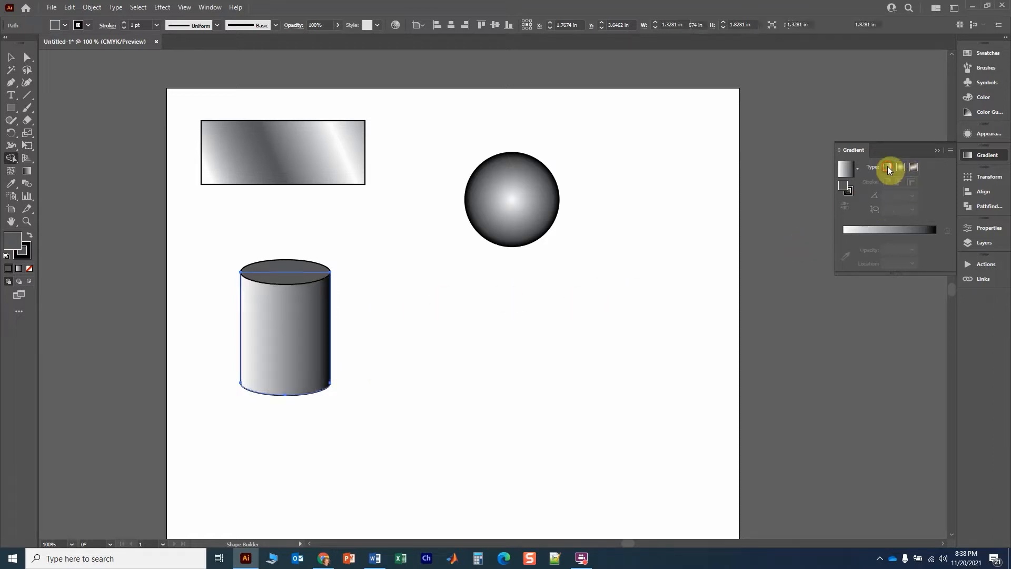
{"action": "left_click", "coordinate": [10, 56]}
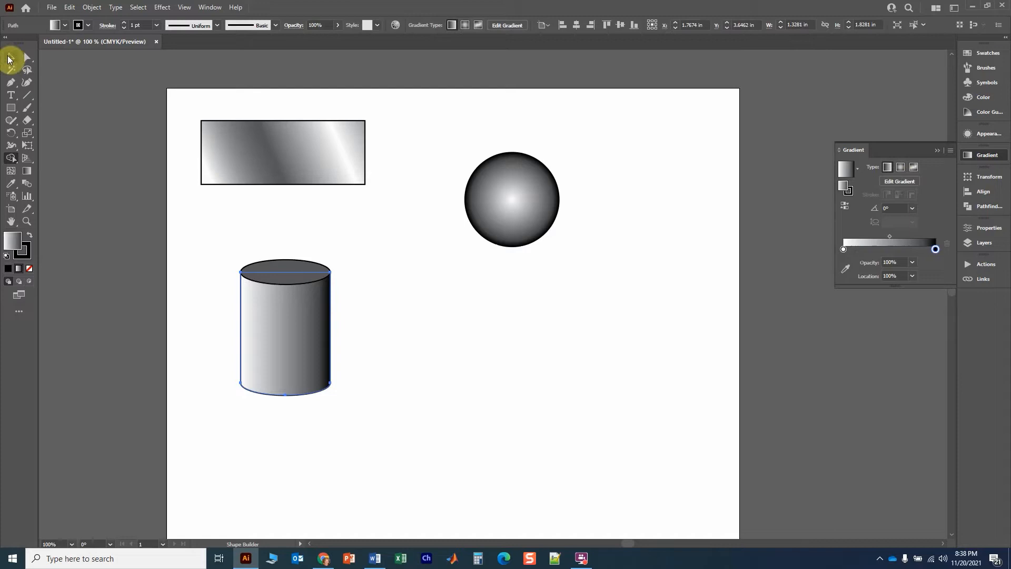
{"action": "left_click", "coordinate": [406, 330]}
{"action": "left_click", "coordinate": [310, 342]}
{"action": "left_click_drag", "start_coordinate": [309, 343], "coordinate": [245, 308]}
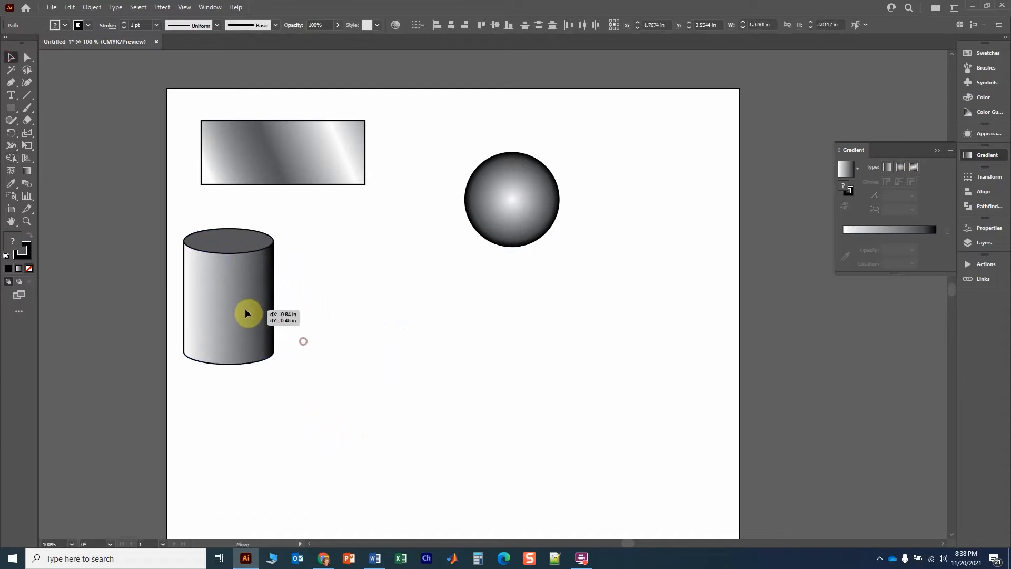
{"action": "left_click", "coordinate": [381, 310]}
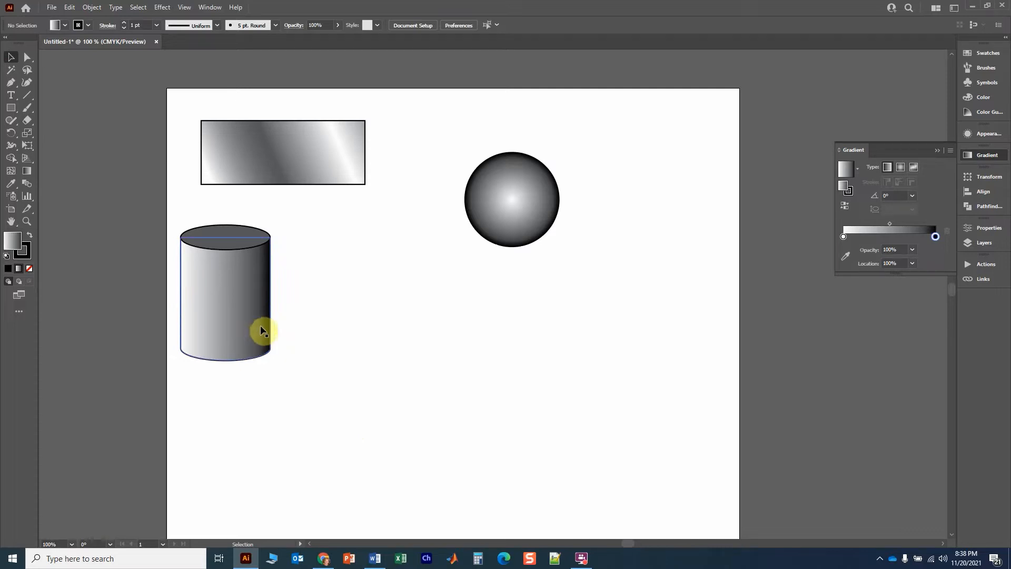
Shift the circle's radial gradient center slightly up and to the left to offset the highlight, leaving the circle deselected
{"action": "left_click", "coordinate": [530, 204]}
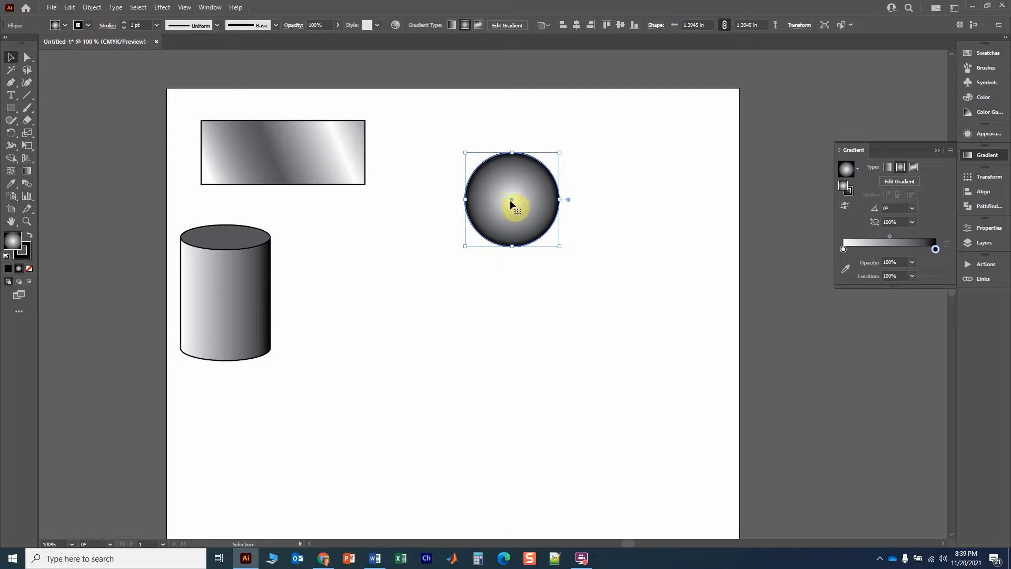
{"action": "mouse_move", "coordinate": [507, 198]}
{"action": "left_mouse_down"}
{"action": "mouse_move", "coordinate": [516, 224]}
{"action": "mouse_move", "coordinate": [487, 204]}
{"action": "left_mouse_up"}
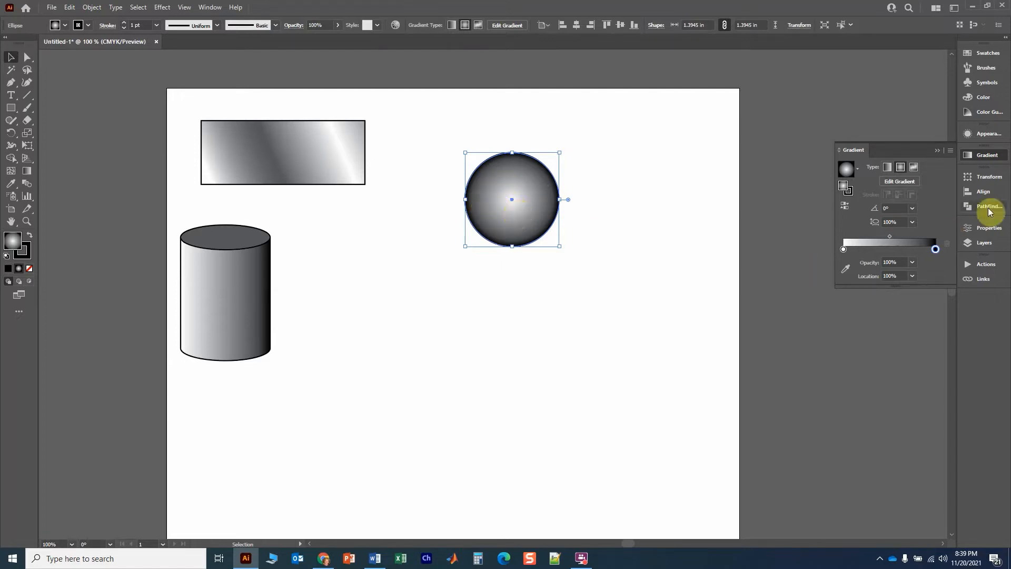
{"action": "left_click", "coordinate": [908, 182]}
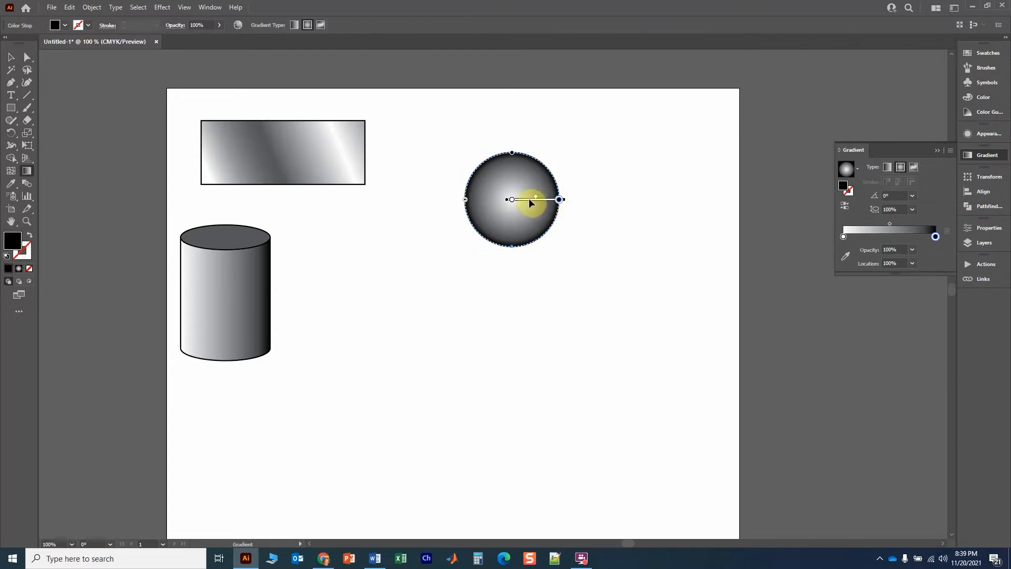
{"action": "left_click_drag", "start_coordinate": [531, 202], "coordinate": [524, 195]}
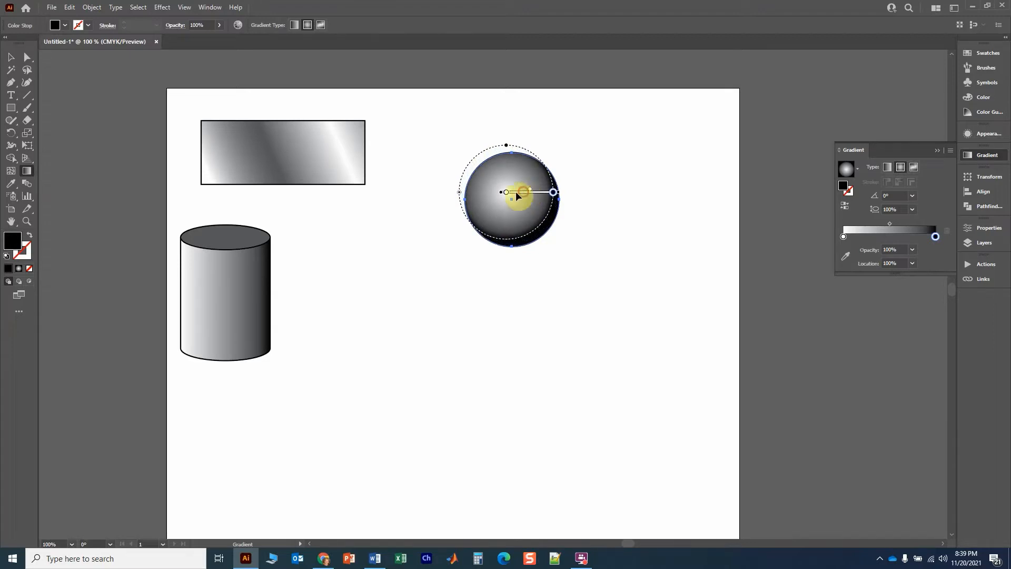
{"action": "left_click_drag", "start_coordinate": [509, 196], "coordinate": [505, 199]}
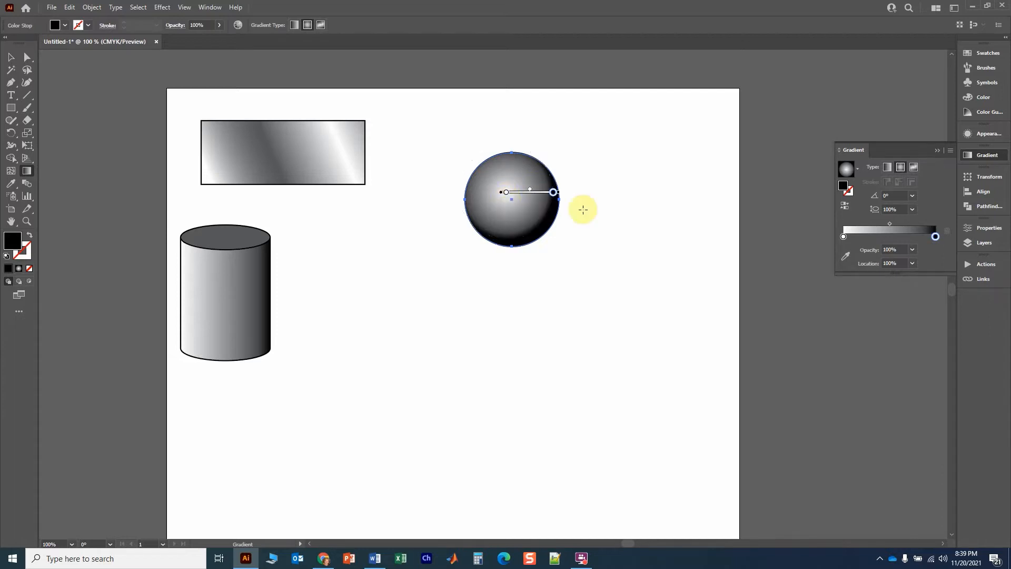
{"action": "left_click", "coordinate": [616, 205]}
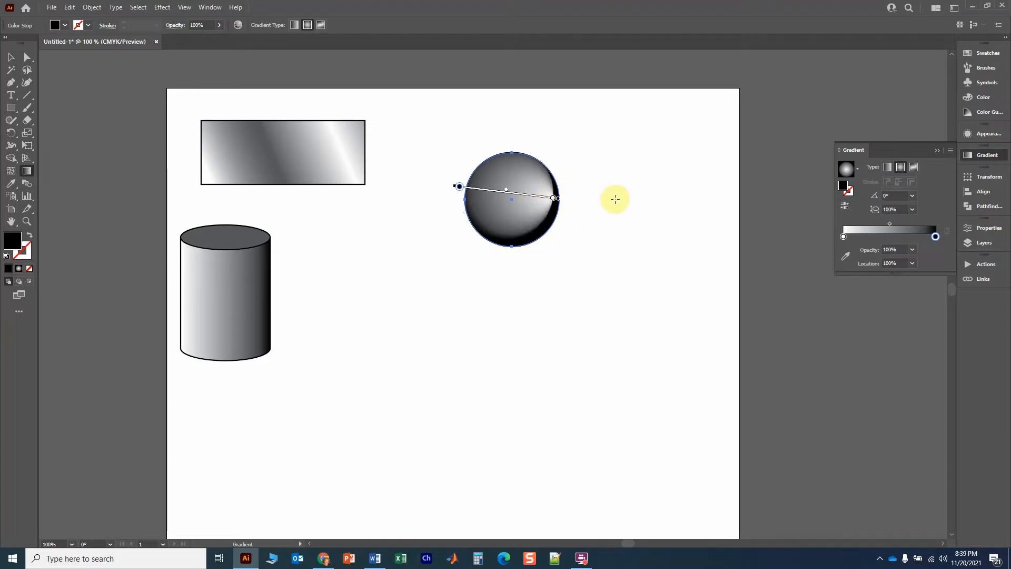
{"action": "key", "text": "ctrl+z"}
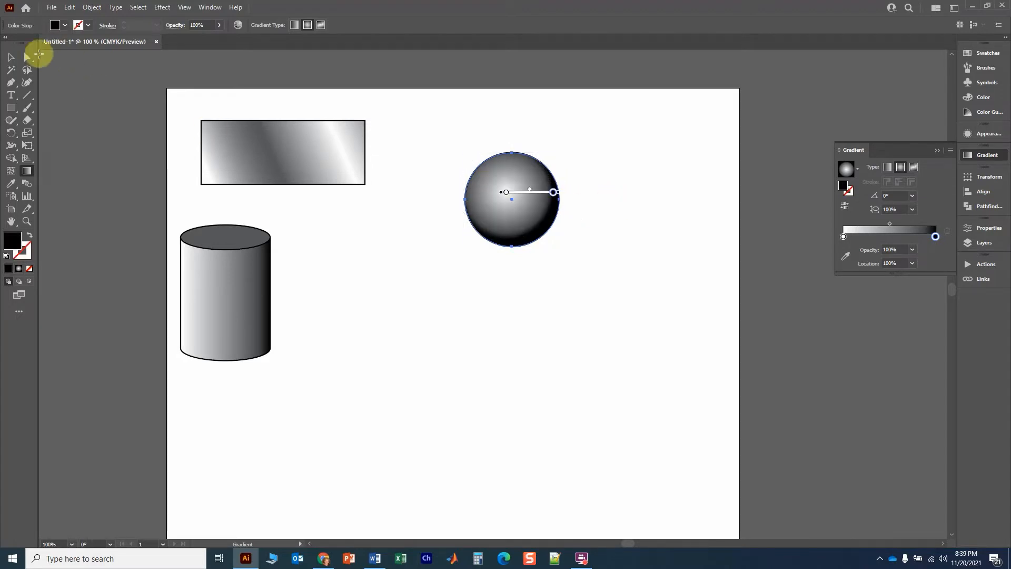
{"action": "left_click", "coordinate": [11, 56]}
{"action": "left_click", "coordinate": [530, 121]}
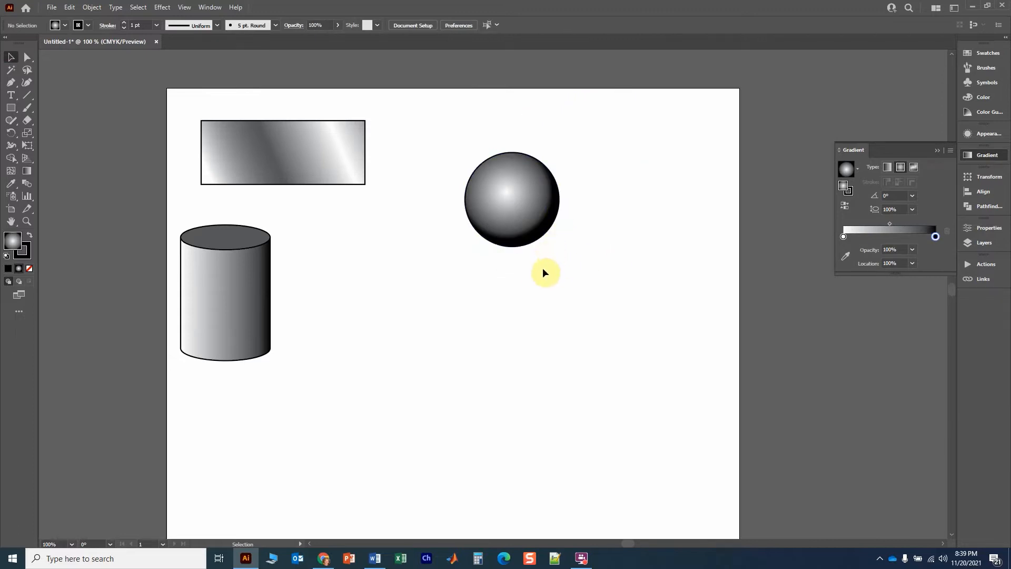
Recolor the end stop of the circle's radial gradient from black to dark gray and deselect the circle
{"action": "left_click", "coordinate": [540, 230]}
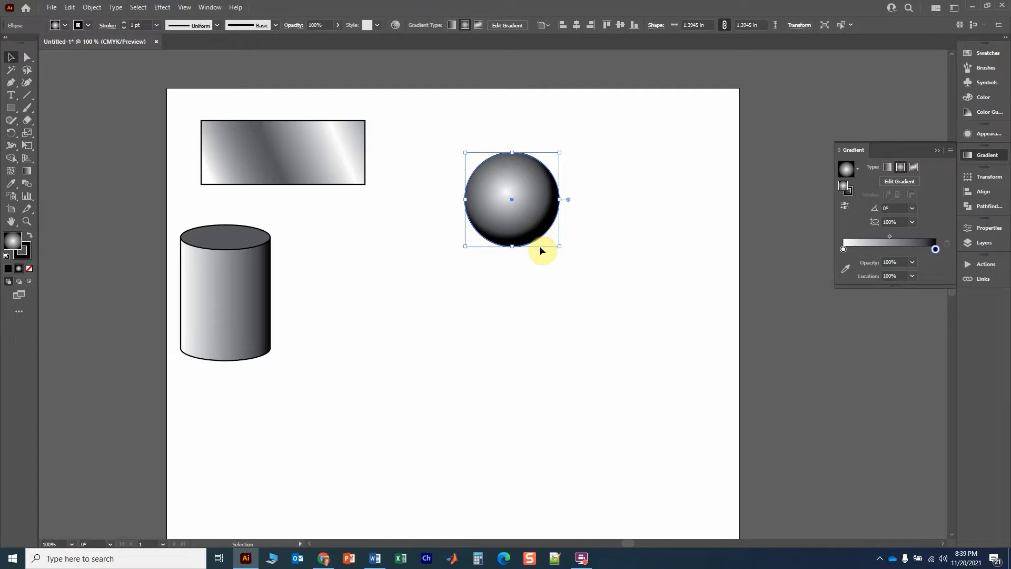
{"action": "double_click", "coordinate": [936, 248]}
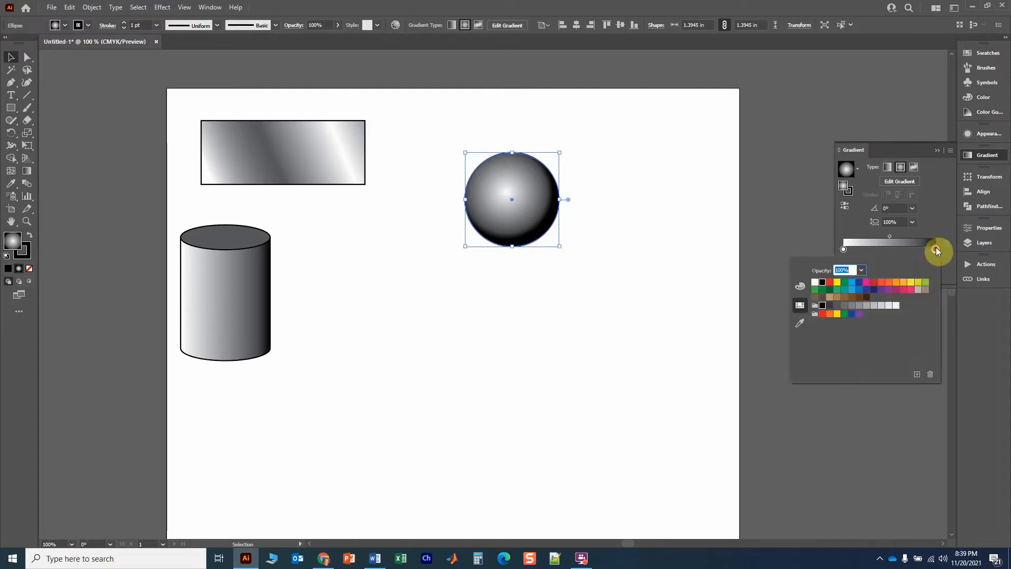
{"action": "left_click", "coordinate": [830, 307]}
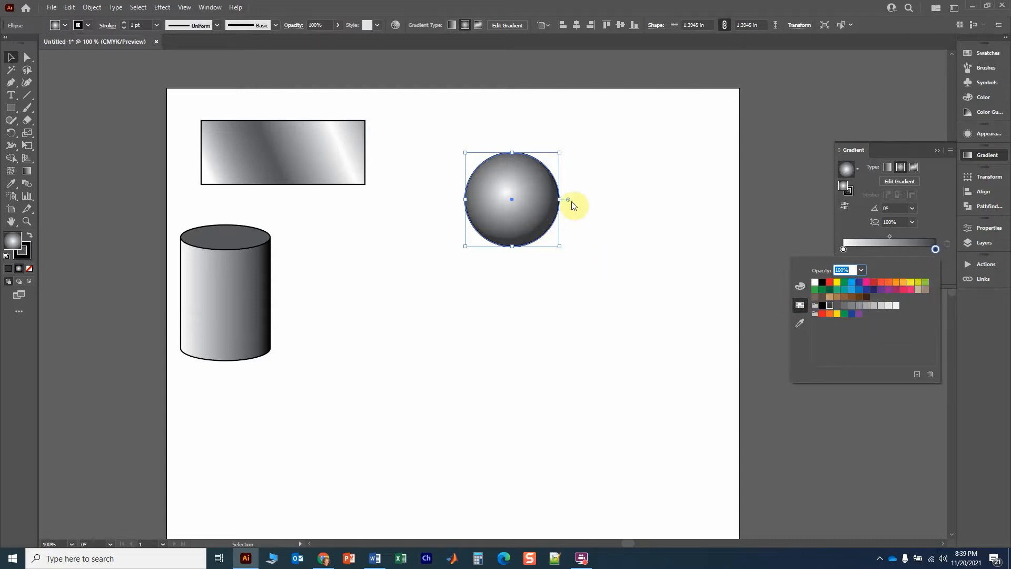
{"action": "left_click", "coordinate": [616, 181]}
{"action": "left_click", "coordinate": [617, 177]}
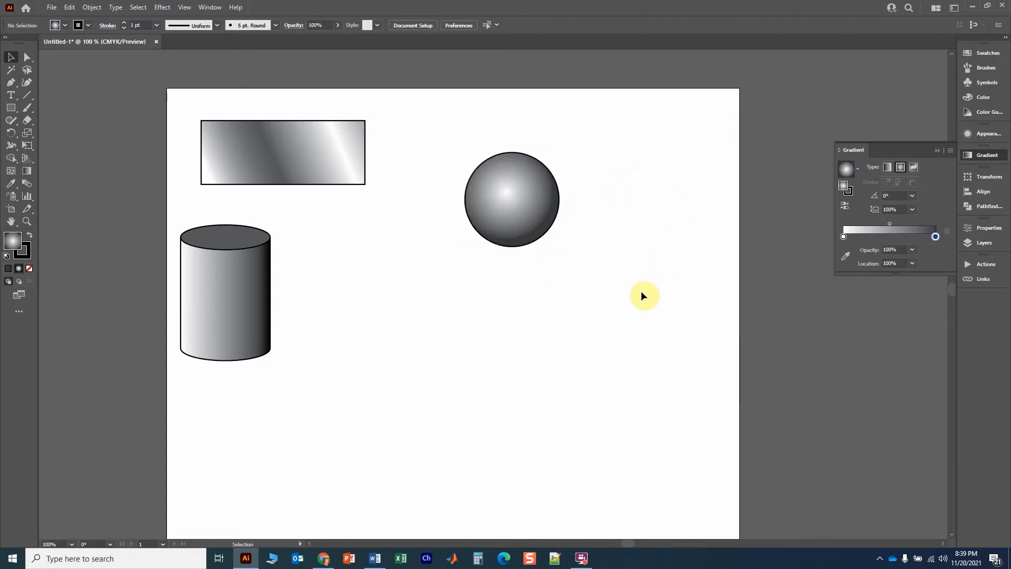
Look over the 3D and Materials effects available for the circle without applying one
{"action": "left_click", "coordinate": [530, 208]}
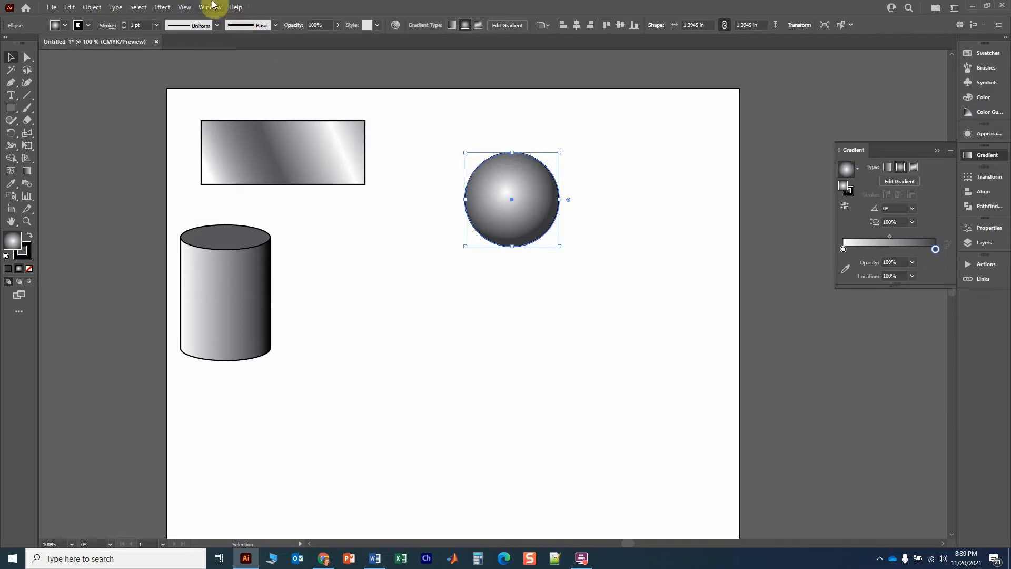
{"action": "left_click", "coordinate": [164, 7]}
{"action": "mouse_move", "coordinate": [189, 71]}
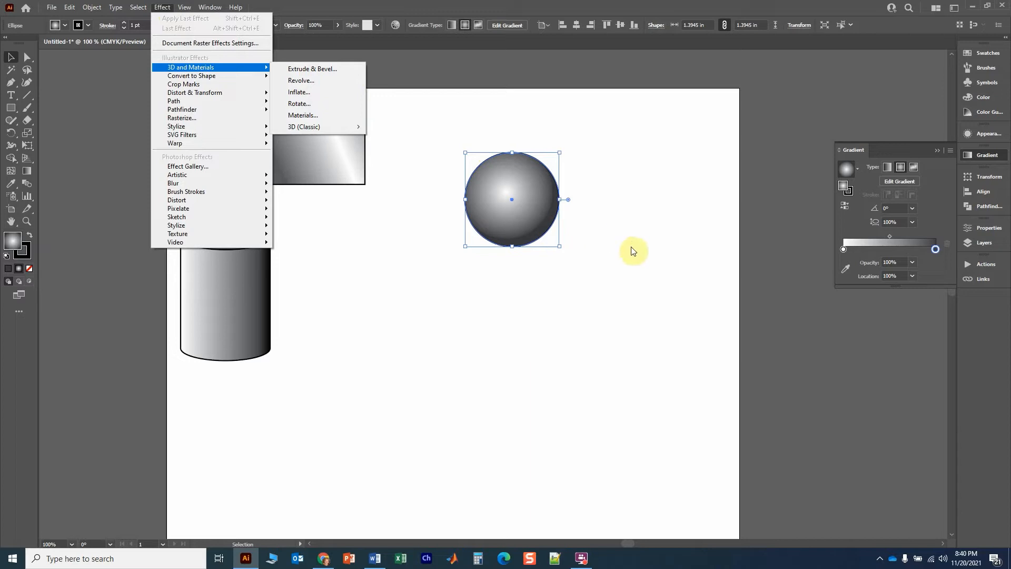
{"action": "left_click", "coordinate": [649, 159]}
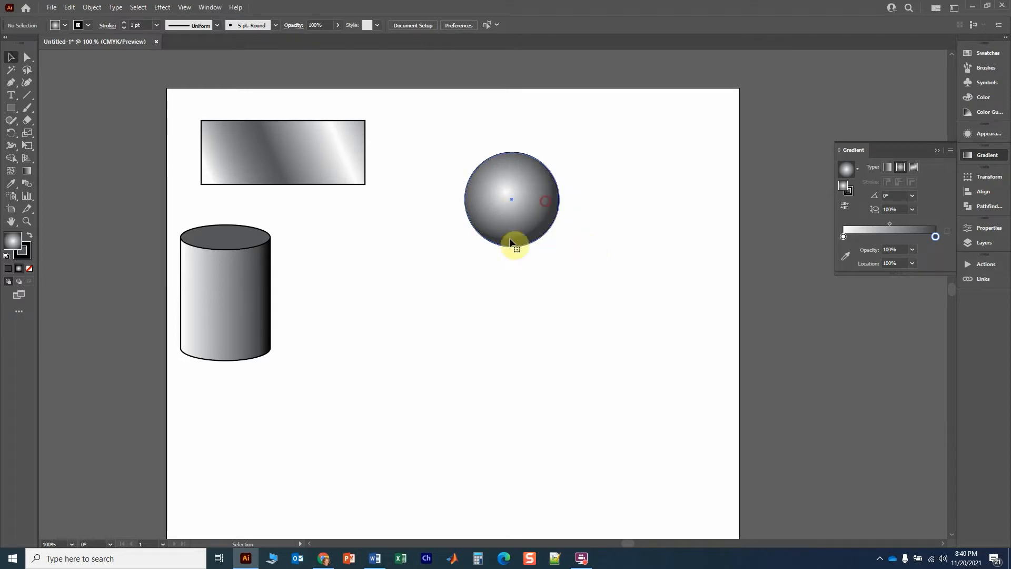
Move the gradient circle up and slightly to the left, level with the metallic rectangle
{"action": "left_click_drag", "start_coordinate": [511, 218], "coordinate": [501, 185]}
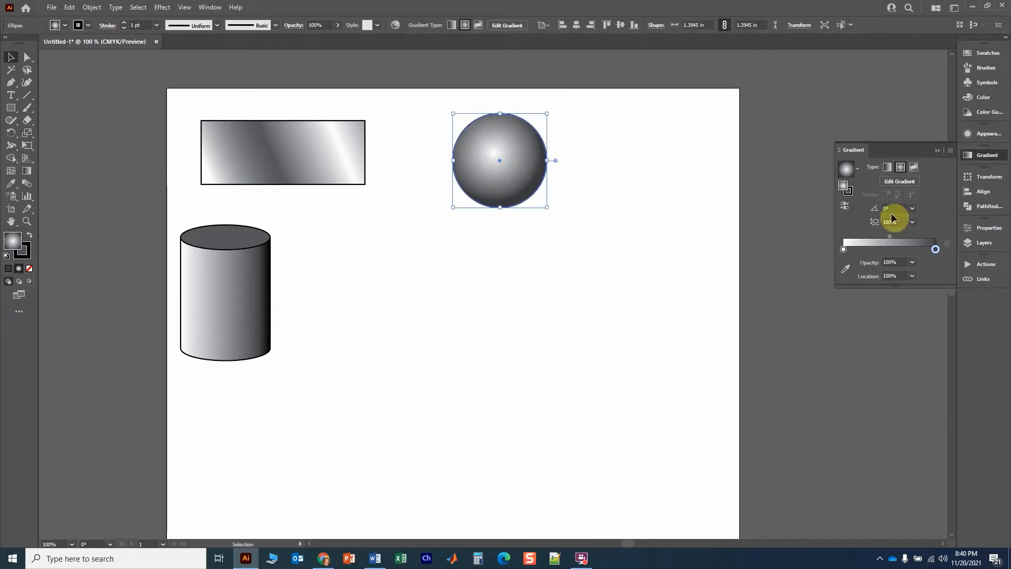
Experiment with the circle's radial gradient by flattening its ellipse, rotating it to about 29° and rounding it back to a 93.15% aspect ratio
{"action": "left_click", "coordinate": [899, 181]}
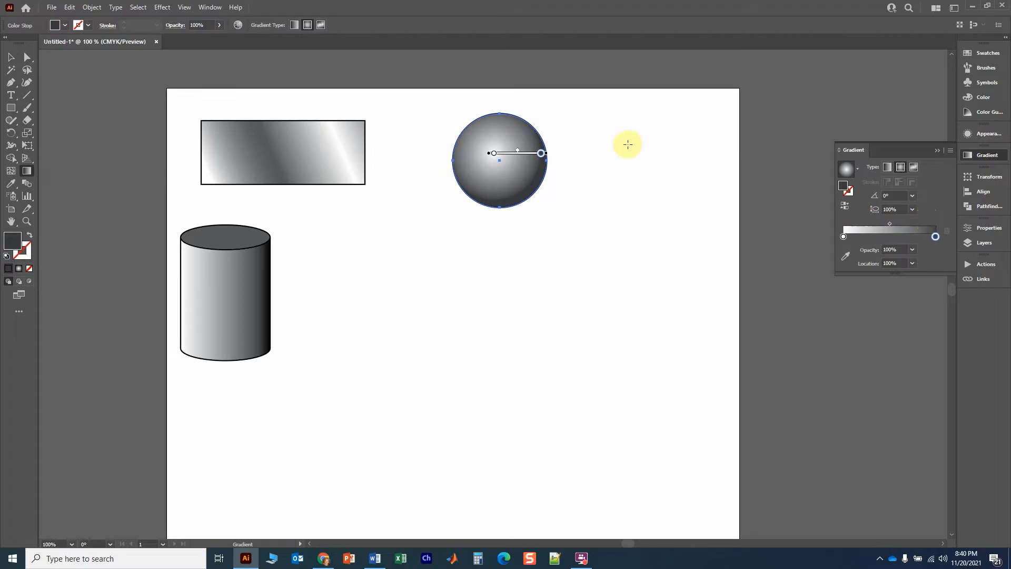
{"action": "left_click_drag", "start_coordinate": [494, 108], "coordinate": [495, 144]}
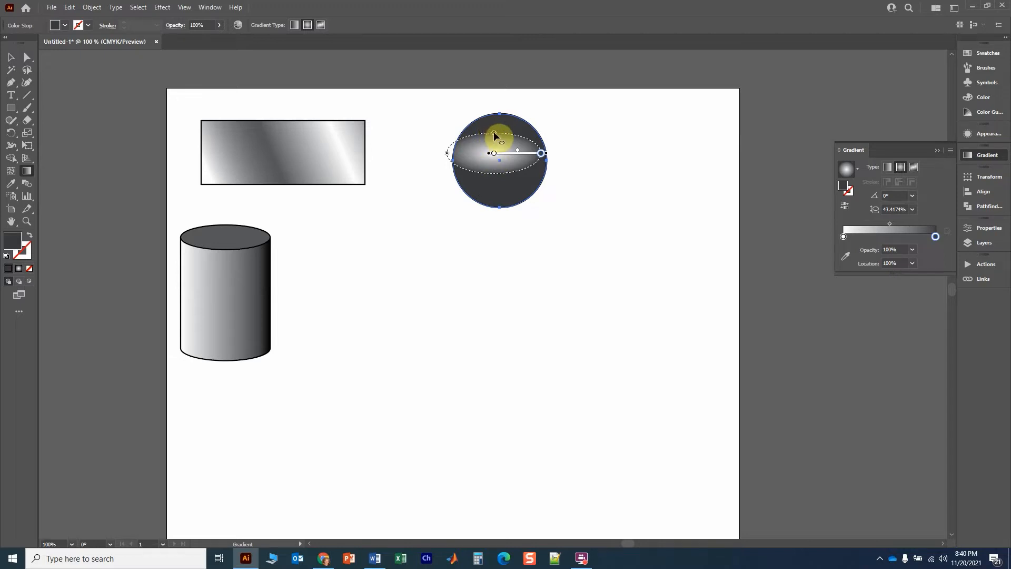
{"action": "mouse_move", "coordinate": [545, 153]}
{"action": "left_mouse_down"}
{"action": "mouse_move", "coordinate": [529, 114]}
{"action": "mouse_move", "coordinate": [551, 135]}
{"action": "mouse_move", "coordinate": [537, 198]}
{"action": "mouse_move", "coordinate": [557, 127]}
{"action": "mouse_move", "coordinate": [548, 145]}
{"action": "left_mouse_up"}
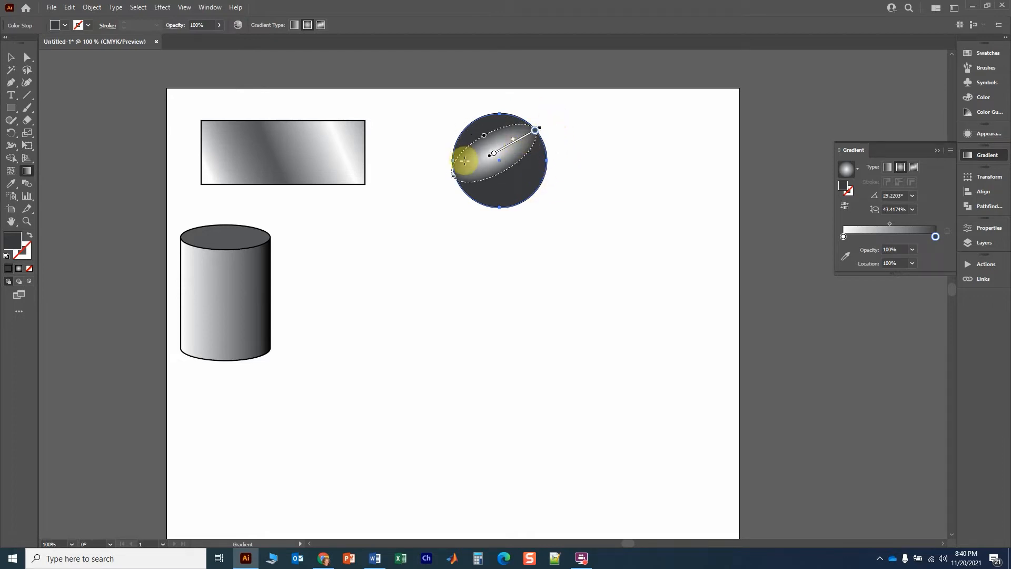
{"action": "left_click_drag", "start_coordinate": [485, 134], "coordinate": [473, 114]}
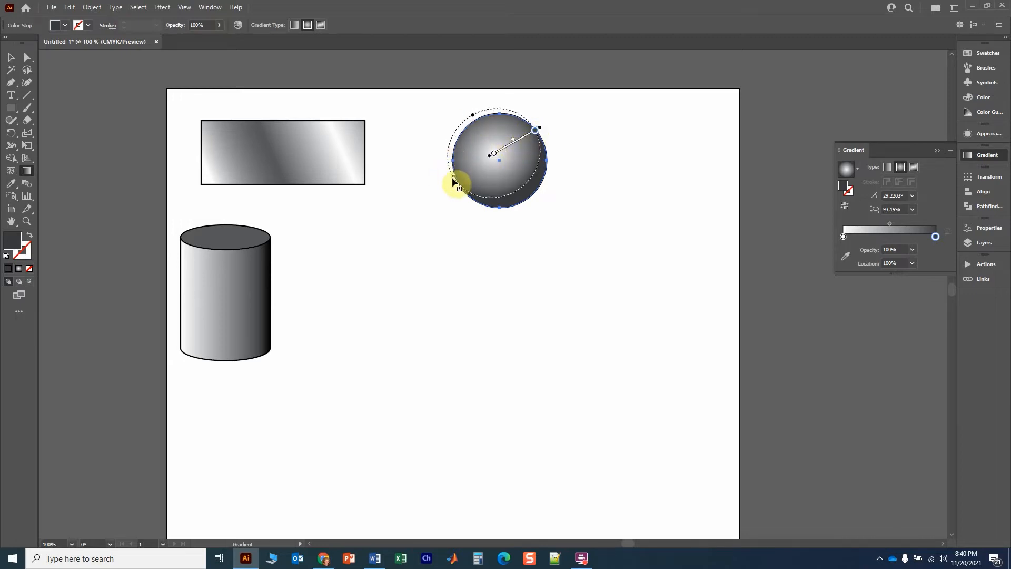
{"action": "mouse_move", "coordinate": [452, 179]}
{"action": "left_mouse_down"}
{"action": "mouse_move", "coordinate": [429, 198]}
{"action": "mouse_move", "coordinate": [463, 164]}
{"action": "mouse_move", "coordinate": [447, 183]}
{"action": "left_mouse_up"}
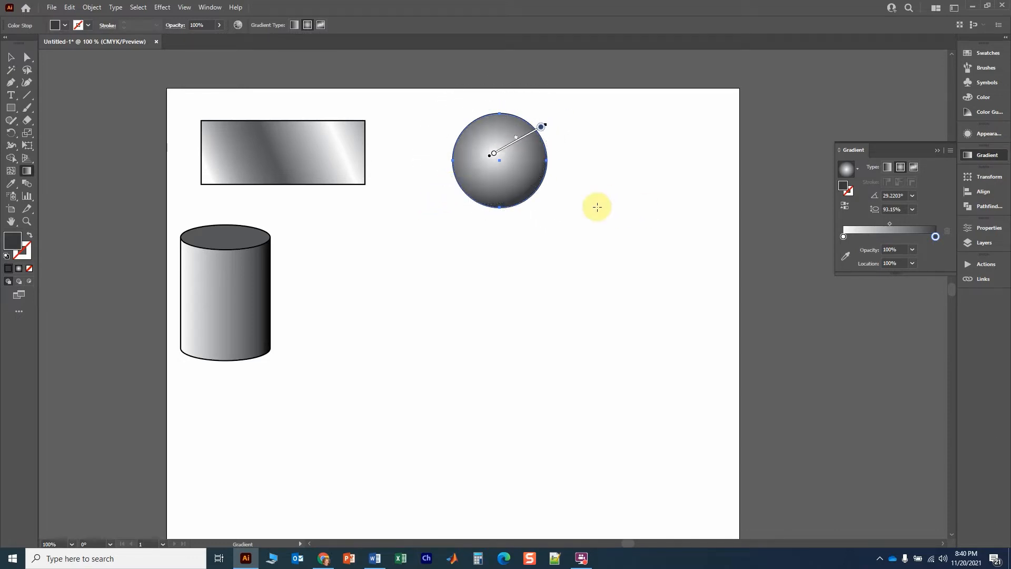
Undo the experimental aspect ratio, rotation and size changes made to the circle's radial gradient
{"action": "key", "text": "ctrl+z"}
{"action": "key", "text": "ctrl+z"}
{"action": "key", "text": "ctrl+z"}
{"action": "key", "text": "ctrl+z"}
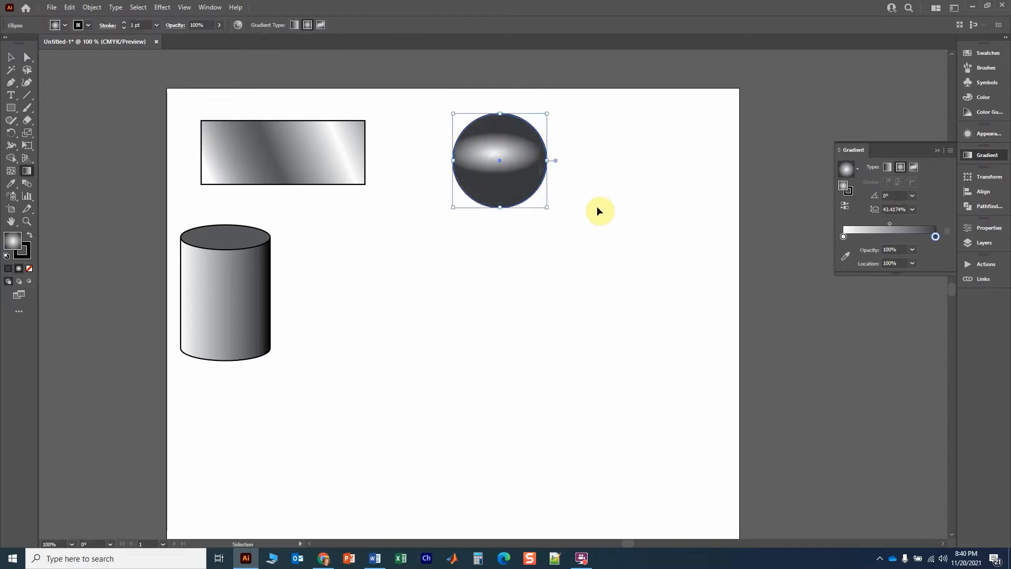
{"action": "key", "text": "g"}
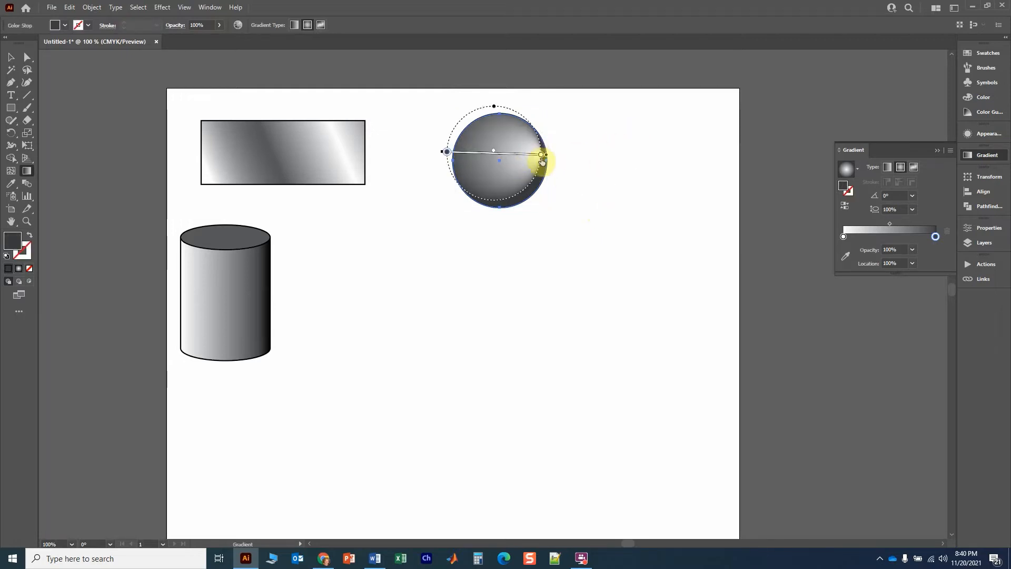
{"action": "key", "text": "ctrl+z"}
{"action": "key", "text": "ctrl+z"}
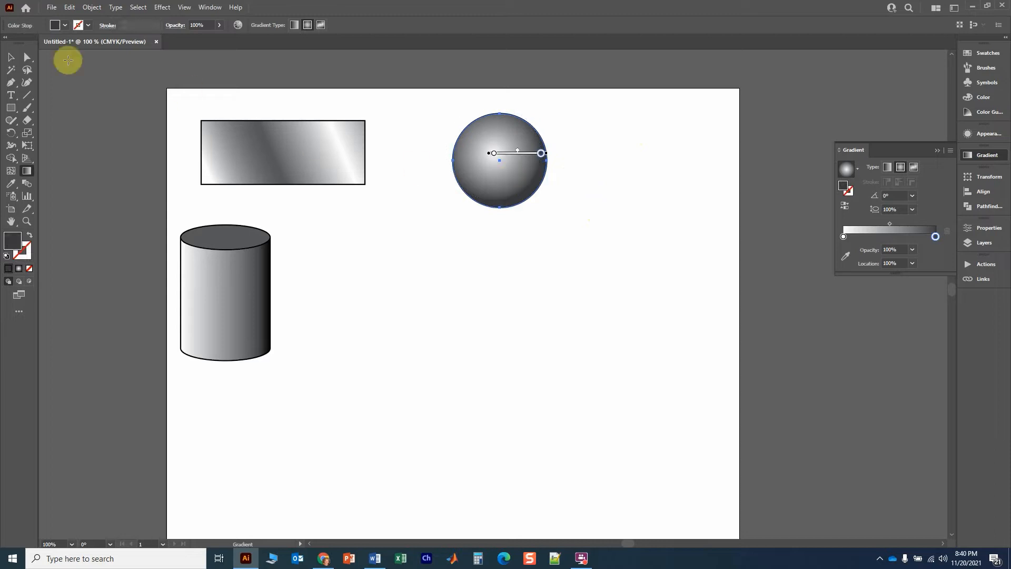
Leave gradient editing, move the circle up and to the left toward the metallic rectangle, and deselect it
{"action": "left_click", "coordinate": [13, 59]}
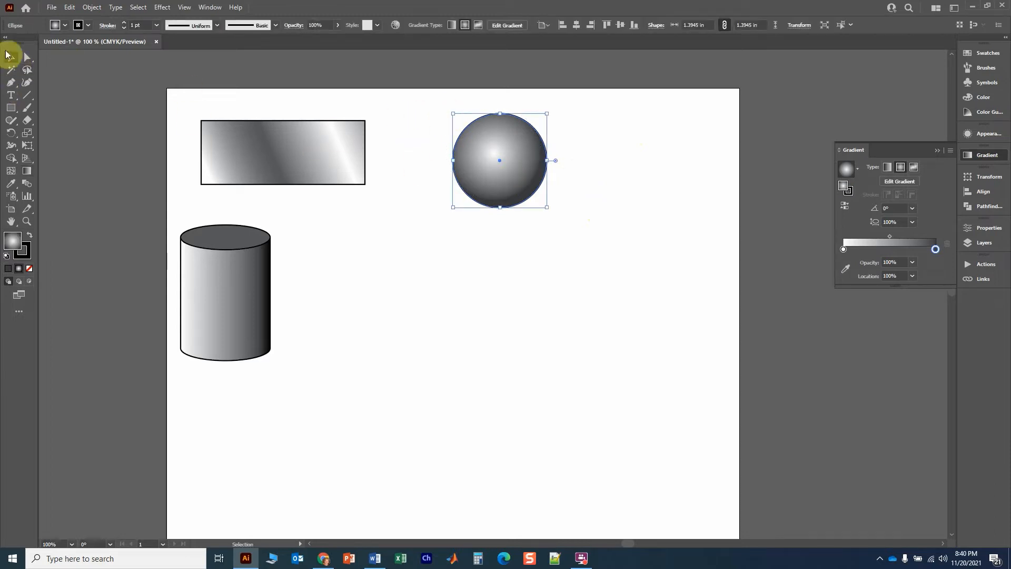
{"action": "left_click", "coordinate": [418, 114]}
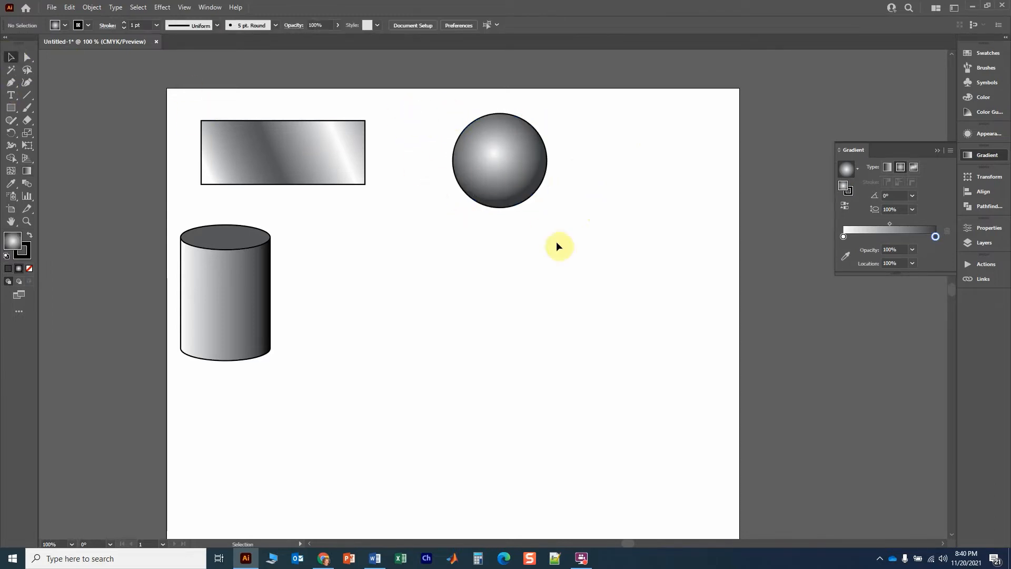
{"action": "left_click_drag", "start_coordinate": [528, 165], "coordinate": [498, 154]}
{"action": "left_click", "coordinate": [584, 287]}
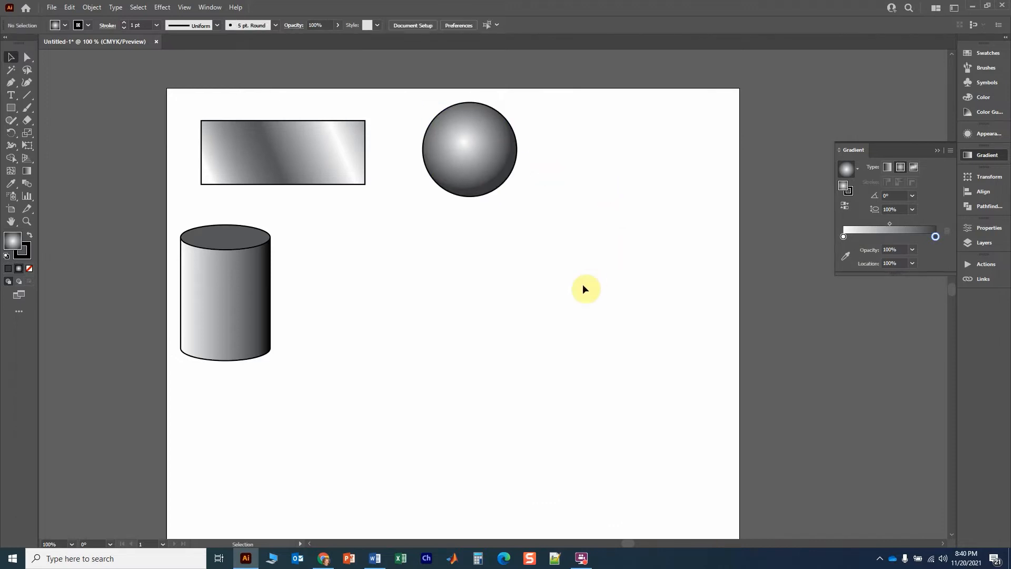
Draw a rectangle about 3.24 in by 2.26 in below the circle and fill it with a freeform gradient
{"action": "left_click", "coordinate": [11, 107]}
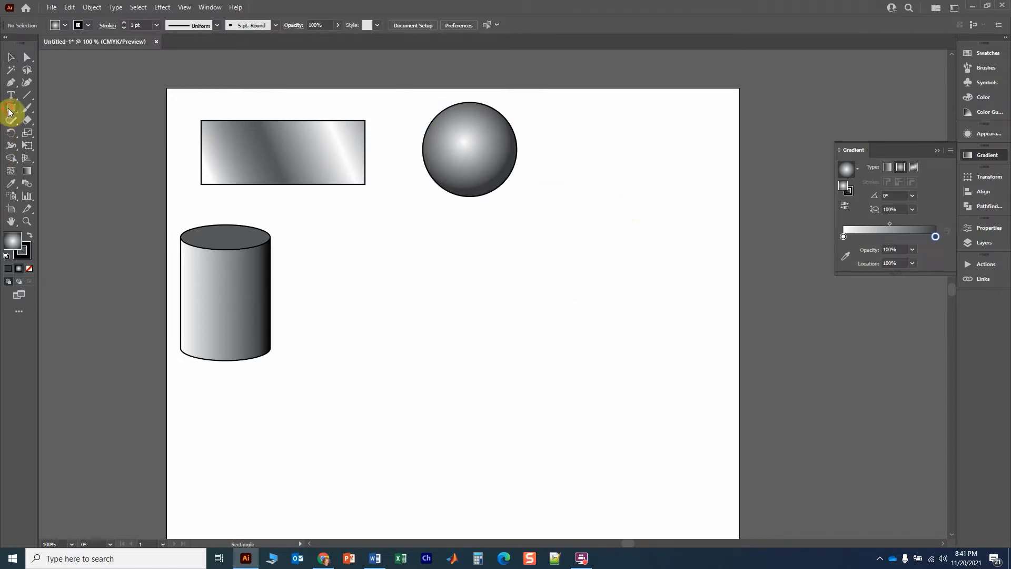
{"action": "left_click_drag", "start_coordinate": [419, 225], "coordinate": [637, 376]}
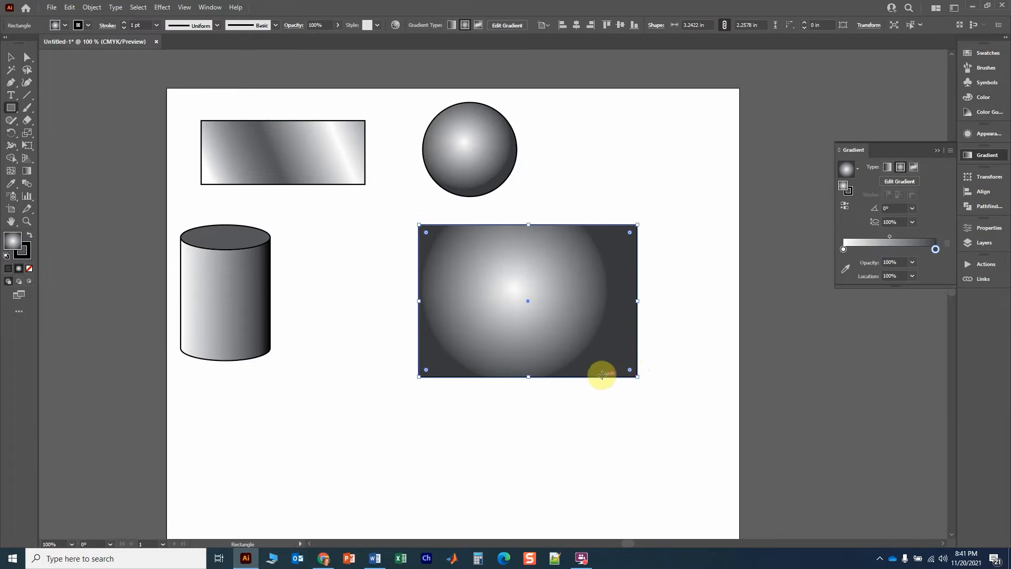
{"action": "left_click", "coordinate": [914, 168]}
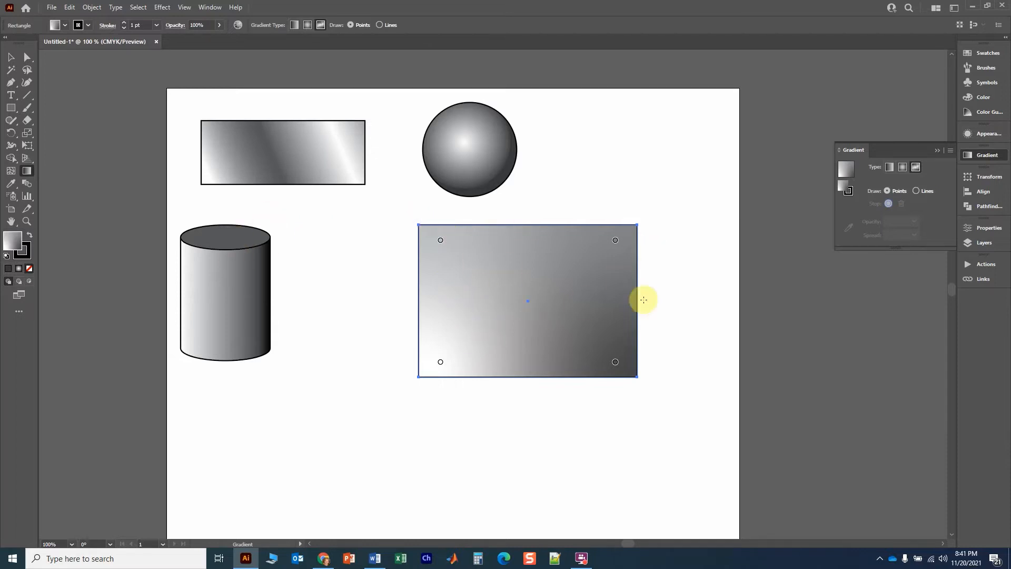
Recolor the freeform gradient's upper-right color point light blue and its lower-left color point green
{"action": "left_click", "coordinate": [615, 240]}
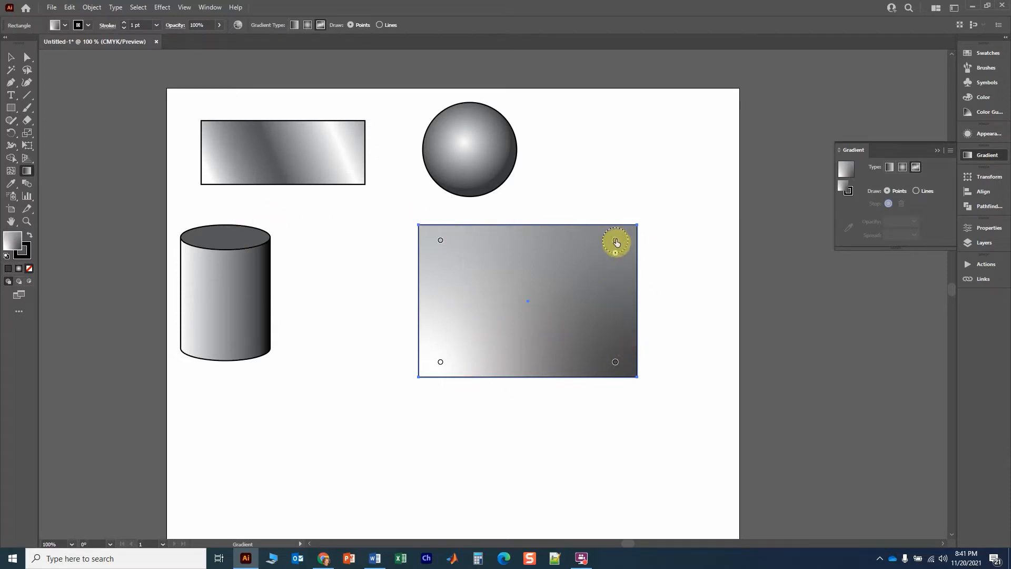
{"action": "double_click", "coordinate": [615, 241]}
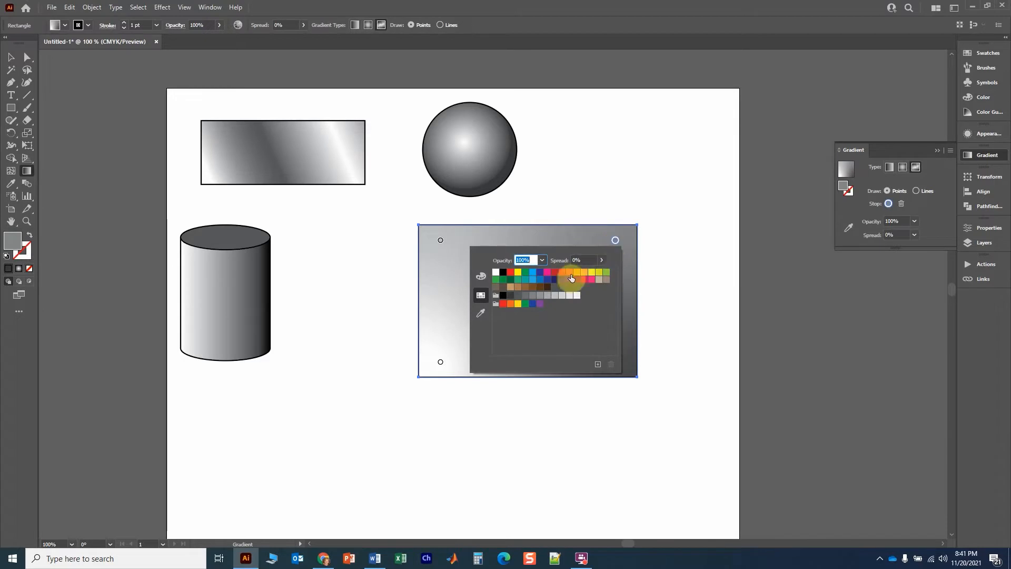
{"action": "left_click", "coordinate": [532, 272]}
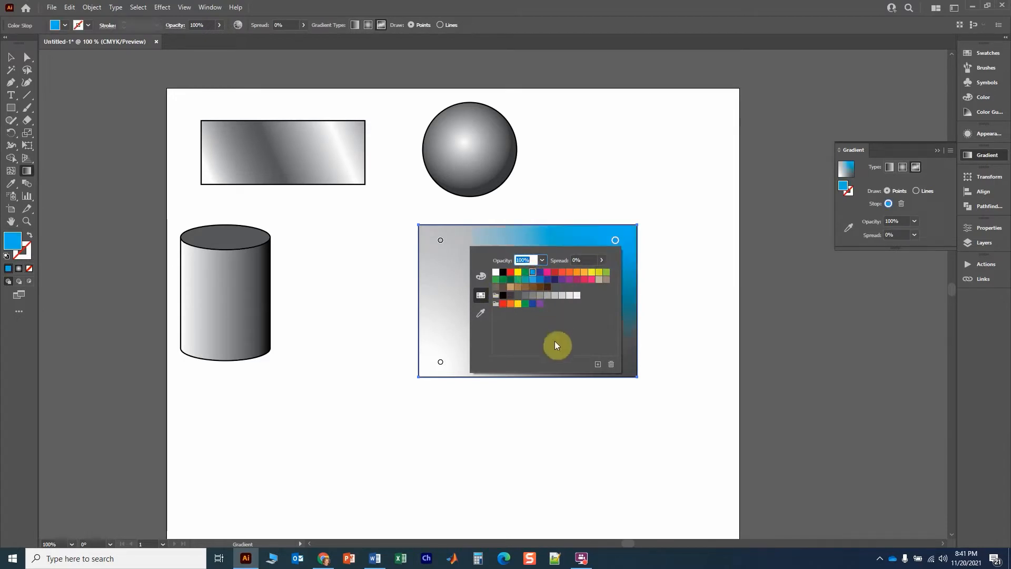
{"action": "left_click", "coordinate": [561, 210]}
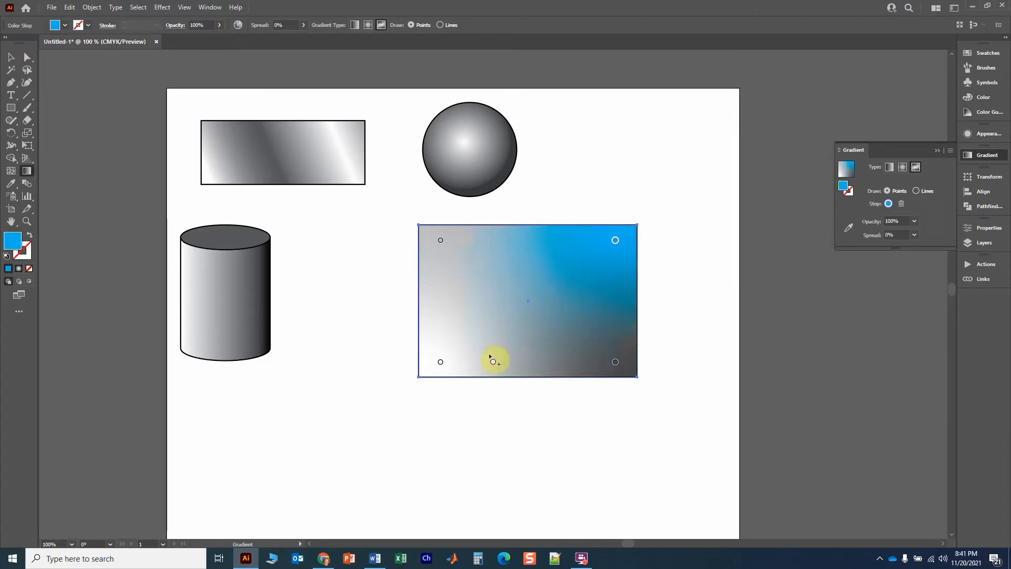
{"action": "left_click", "coordinate": [440, 362]}
{"action": "double_click", "coordinate": [440, 362]}
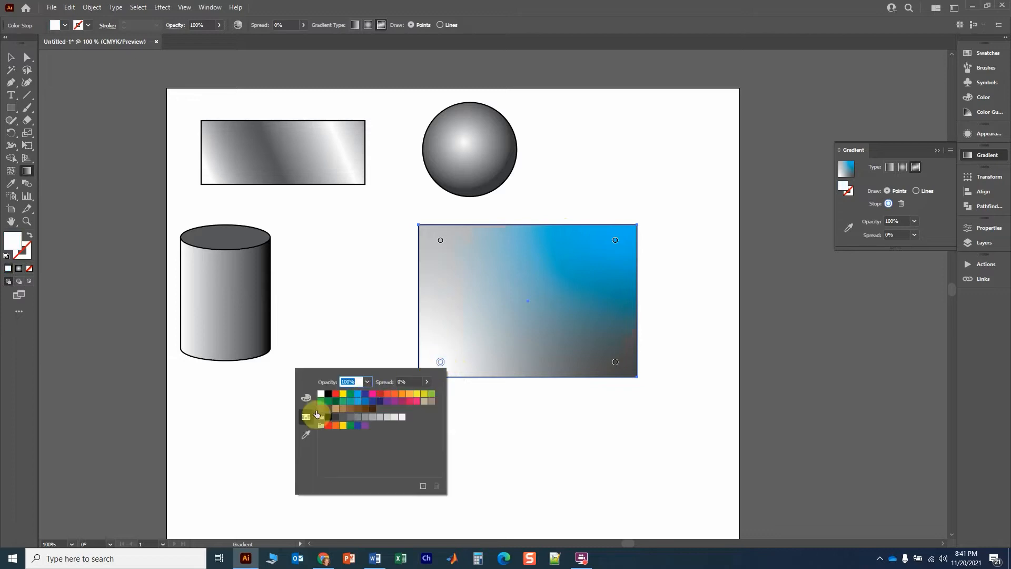
{"action": "left_click", "coordinate": [320, 401]}
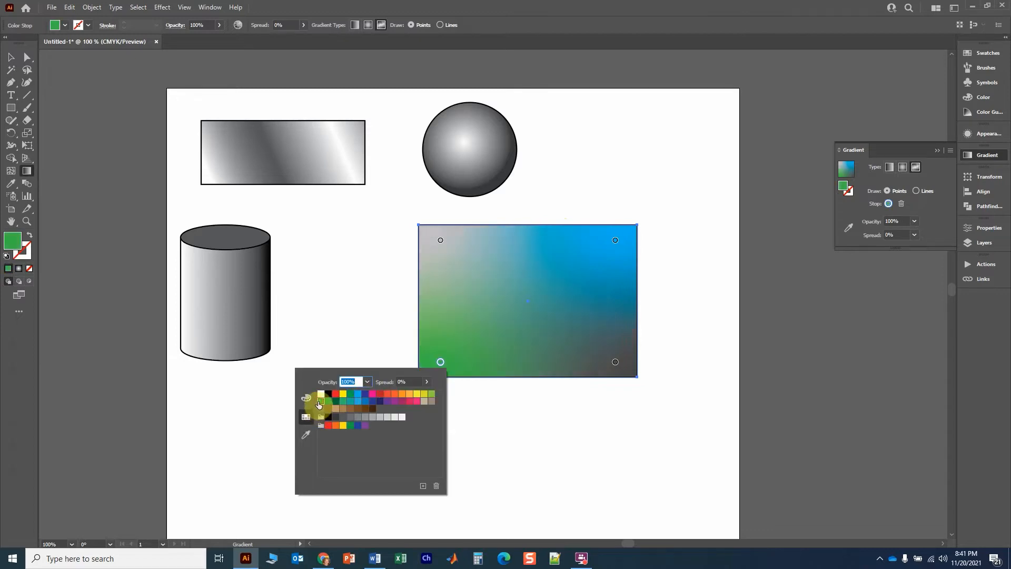
Open the color options of the rectangle's lower-right gradient point, close them, and move the rectangle right and slightly up
{"action": "left_click", "coordinate": [614, 362]}
{"action": "double_click", "coordinate": [615, 362]}
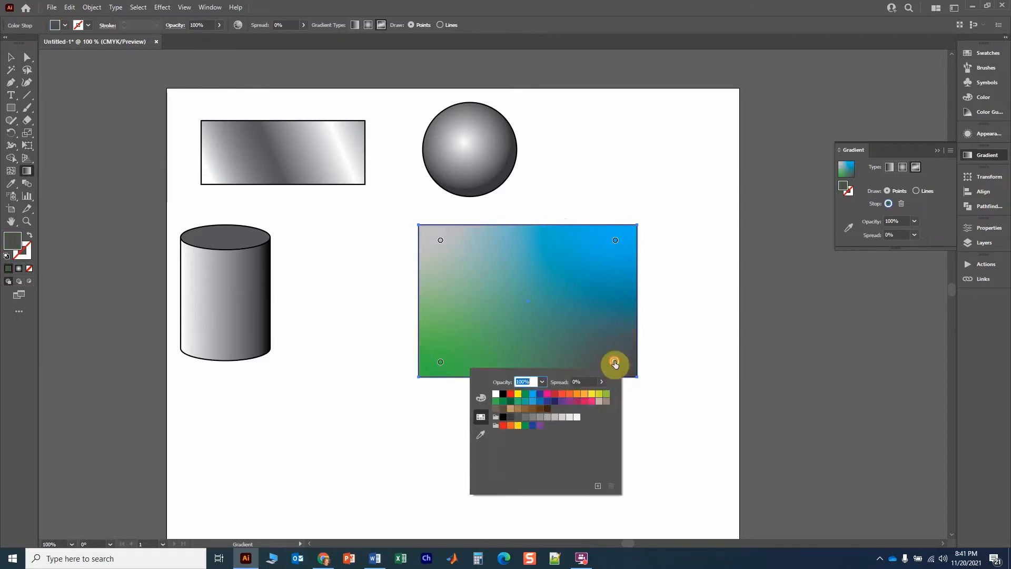
{"action": "left_click", "coordinate": [672, 330]}
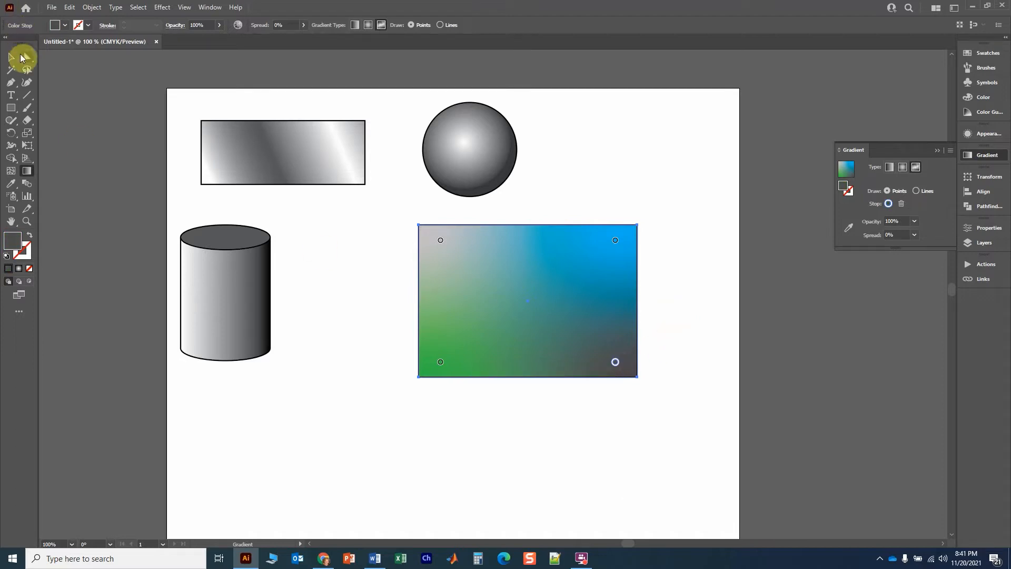
{"action": "left_click", "coordinate": [10, 57]}
{"action": "left_click_drag", "start_coordinate": [523, 323], "coordinate": [591, 310]}
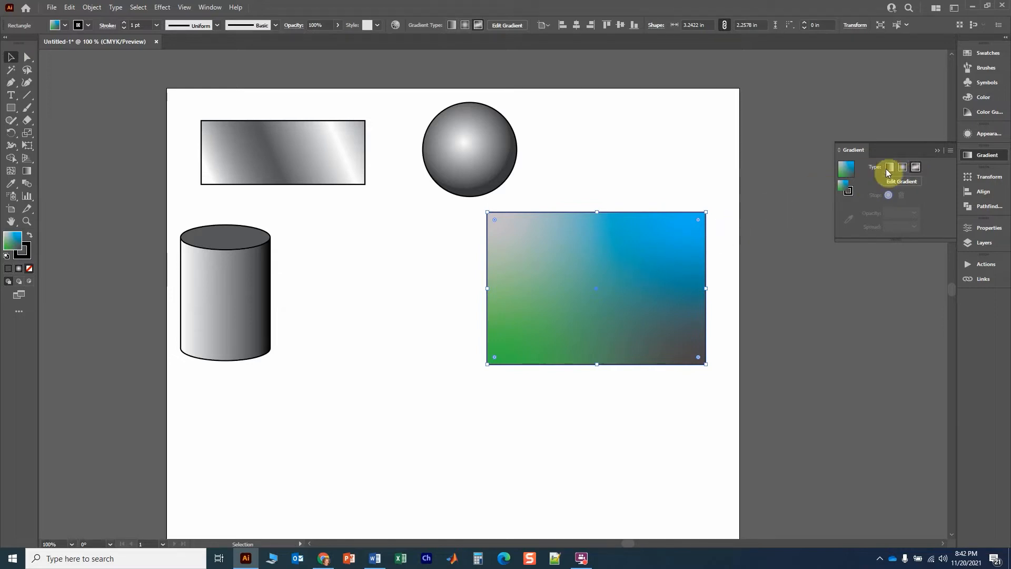
Set the freeform gradient to Lines, connect its upper-right, upper-left, lower-right and lower-left points in that order, and deselect the rectangle
{"action": "left_click", "coordinate": [916, 166]}
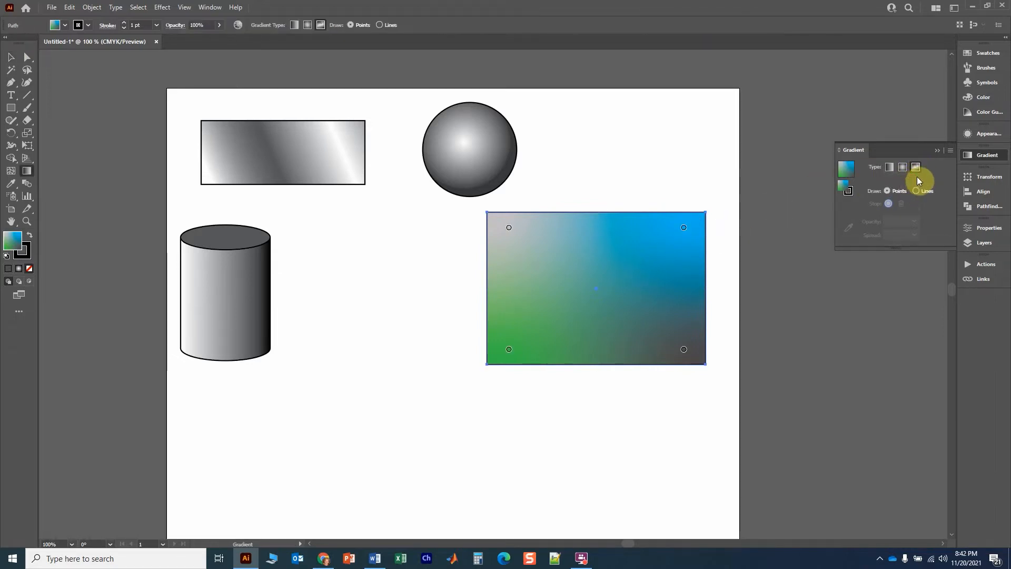
{"action": "left_click", "coordinate": [917, 191]}
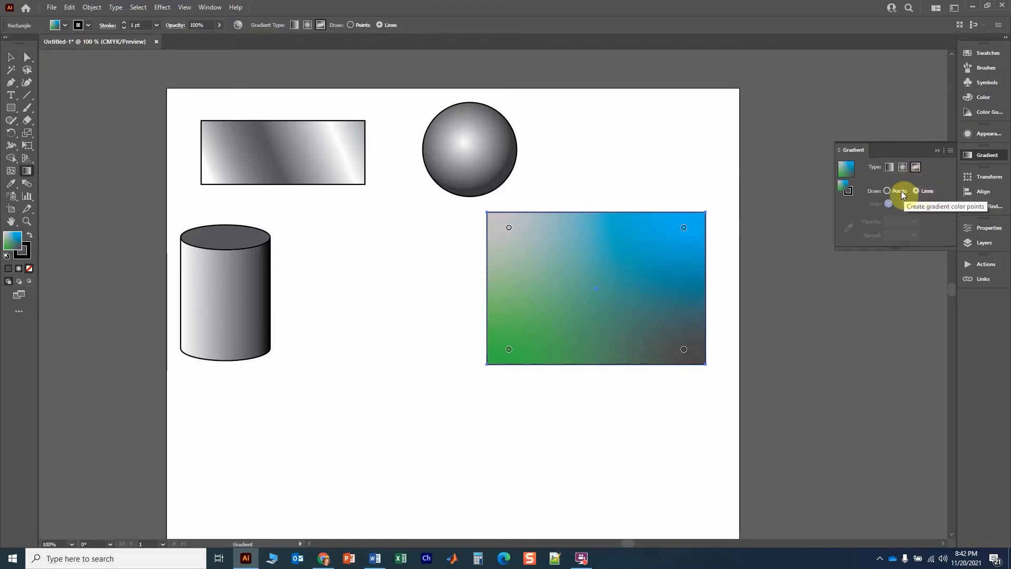
{"action": "left_click", "coordinate": [915, 190]}
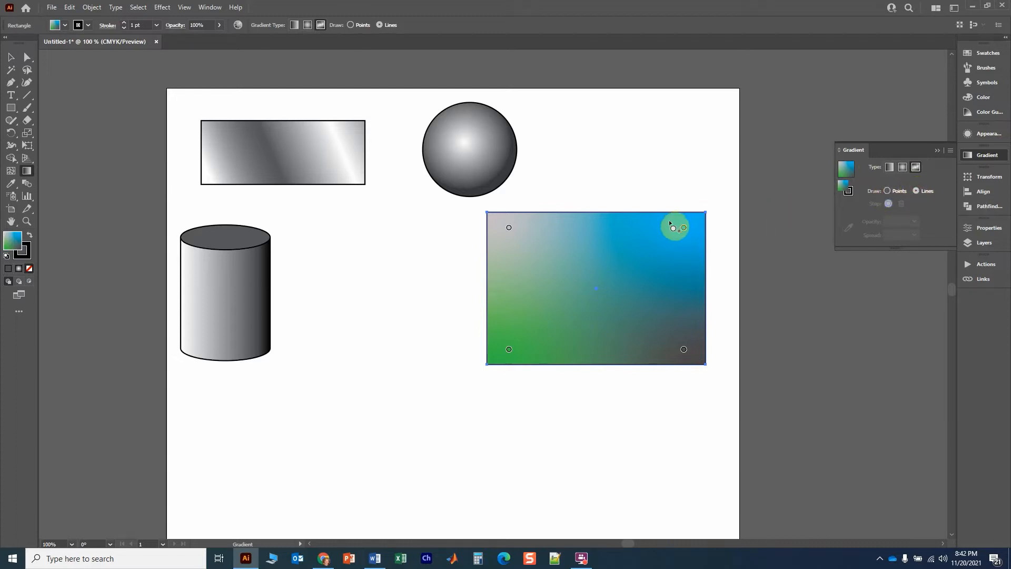
{"action": "left_click", "coordinate": [684, 230]}
{"action": "left_click", "coordinate": [508, 229]}
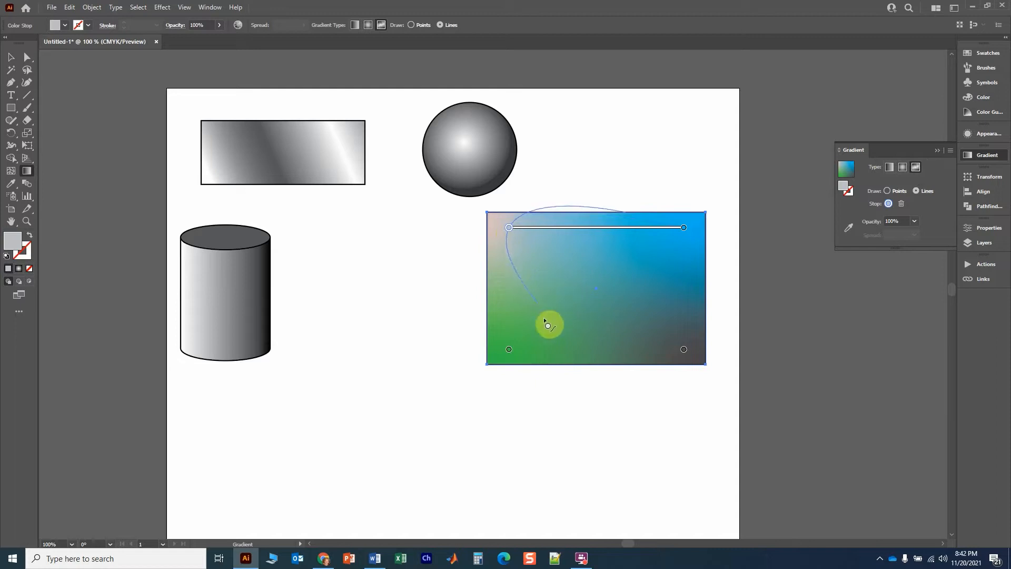
{"action": "left_click", "coordinate": [684, 349]}
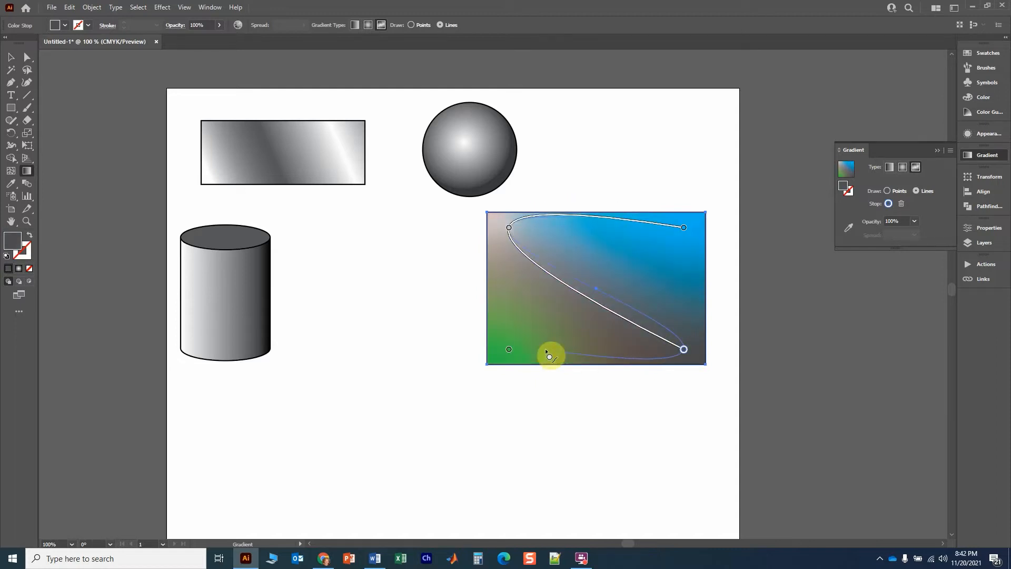
{"action": "left_click", "coordinate": [509, 349]}
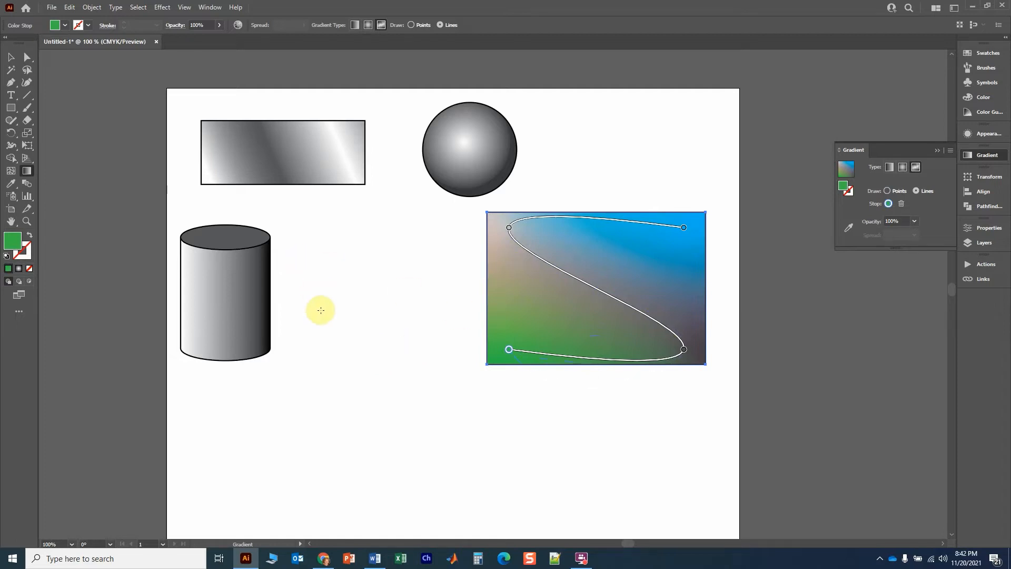
{"action": "left_click", "coordinate": [10, 57]}
{"action": "left_click", "coordinate": [378, 334]}
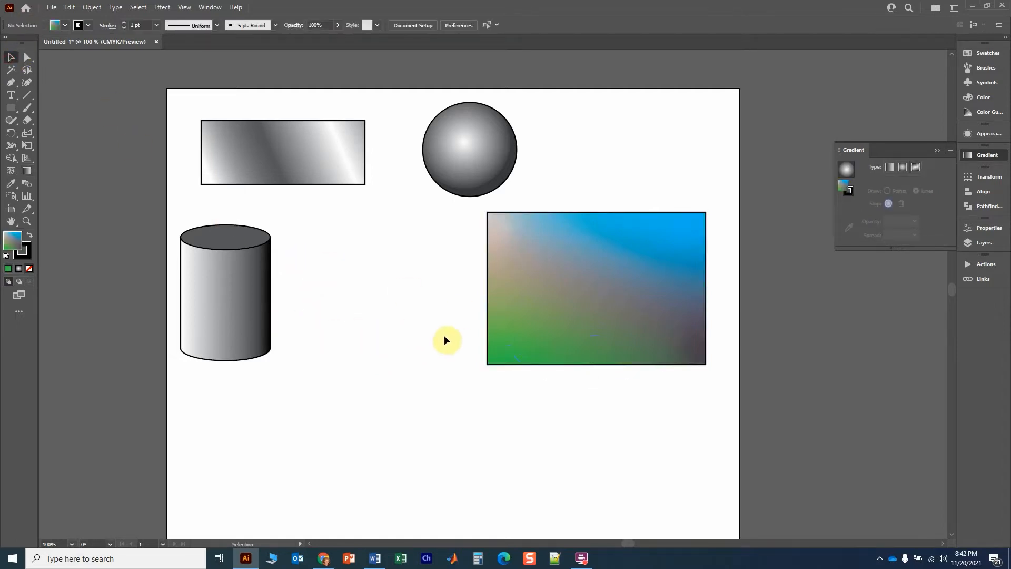
Delete the rectangle with the freeform gradient
{"action": "left_click", "coordinate": [568, 302]}
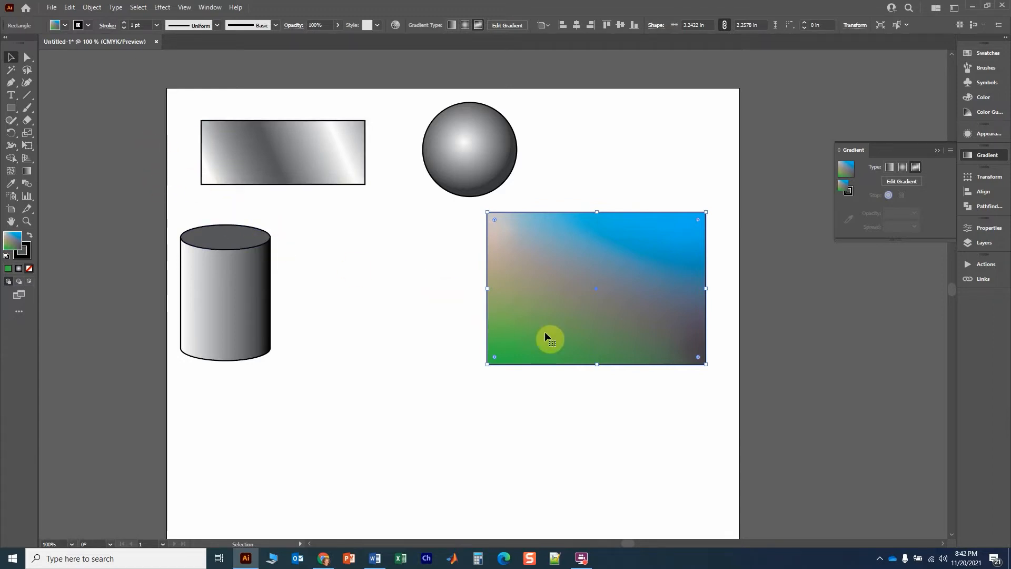
{"action": "key", "text": "Delete"}
Place a duplicate of the gradient circle to the right of the original
{"action": "left_click", "coordinate": [462, 136]}
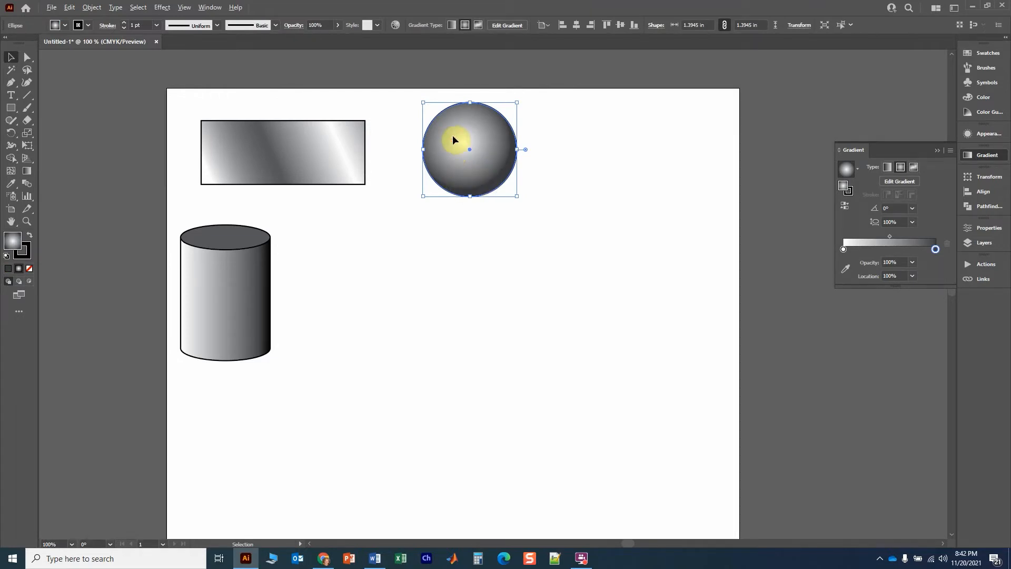
{"action": "left_click_drag", "start_coordinate": [453, 139], "coordinate": [609, 147]}
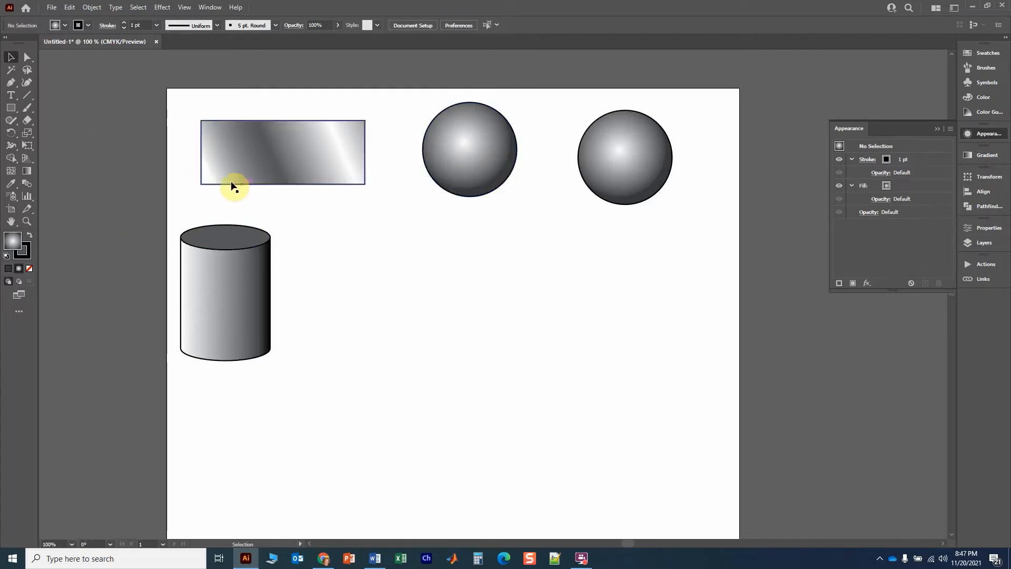
Draw a flat ellipse about 1.51 in wide and 0.38 in high below the middle gradient sphere
{"action": "left_click", "coordinate": [12, 108]}
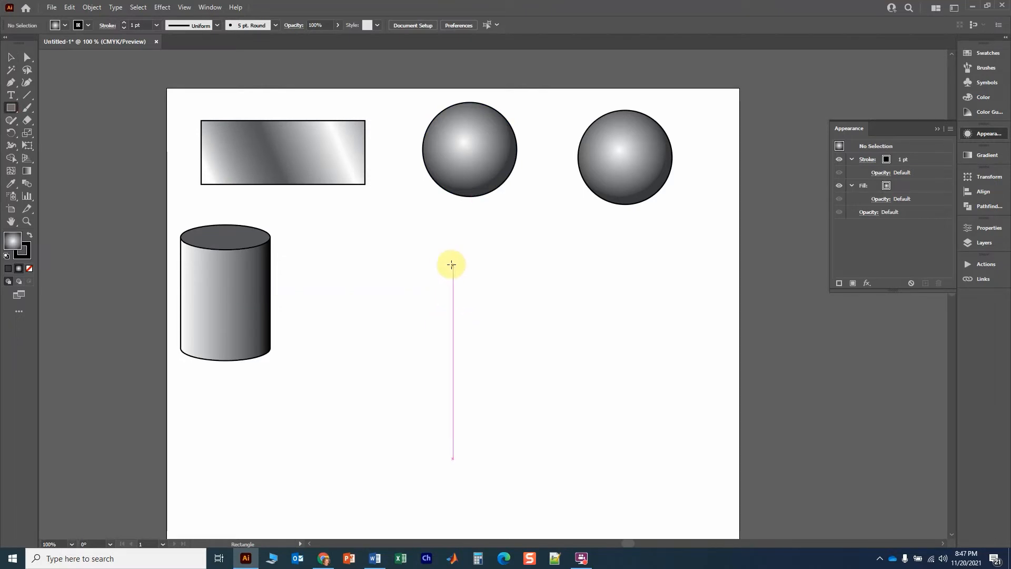
{"action": "left_click_drag", "start_coordinate": [11, 108], "coordinate": [59, 132]}
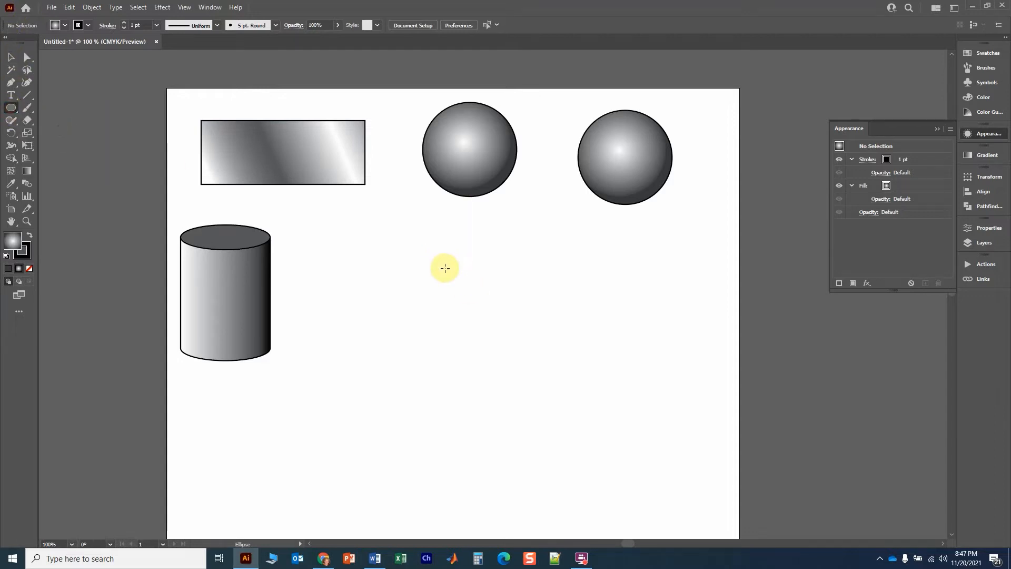
{"action": "left_click_drag", "start_coordinate": [426, 263], "coordinate": [527, 289]}
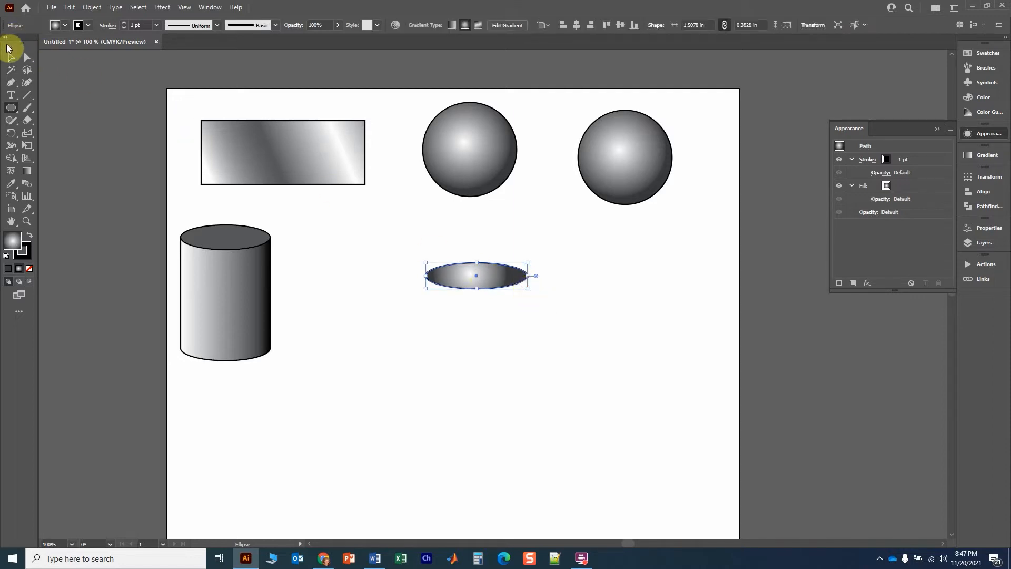
Move the middle sphere down and slightly left, and shift the flat ellipse farther down and left, clear of it
{"action": "left_click", "coordinate": [11, 56]}
{"action": "left_click_drag", "start_coordinate": [470, 149], "coordinate": [458, 197]}
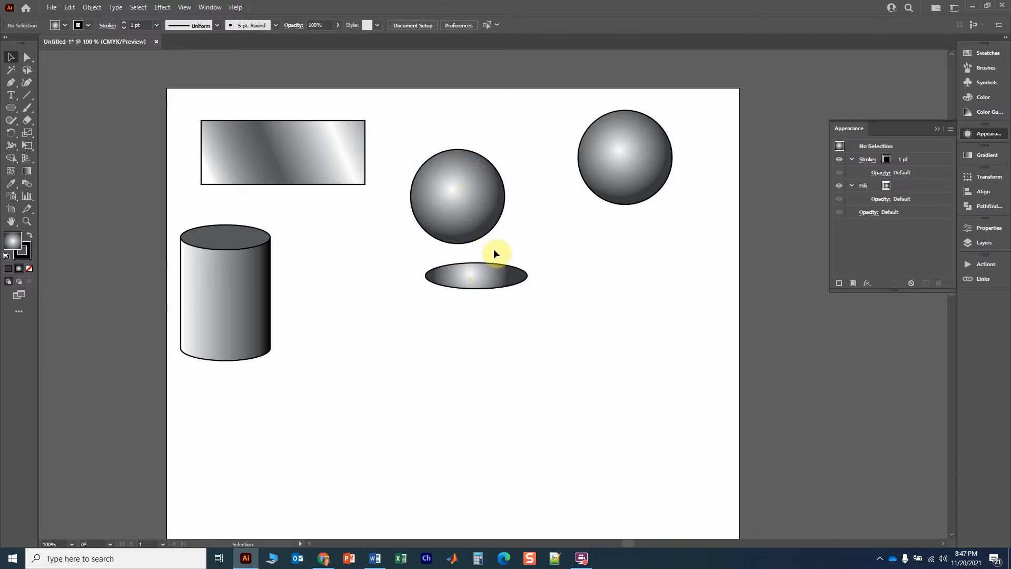
{"action": "left_click_drag", "start_coordinate": [486, 280], "coordinate": [435, 369]}
Apply a Drop Shadow effect to the middle sphere with X and Y offsets of 0.5 in
{"action": "left_click", "coordinate": [469, 203]}
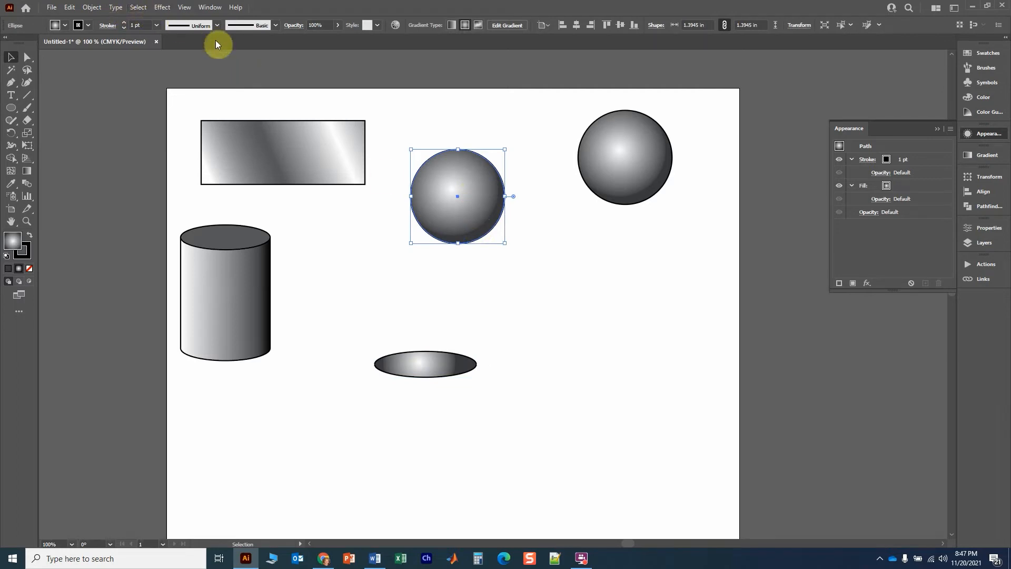
{"action": "left_click", "coordinate": [161, 7]}
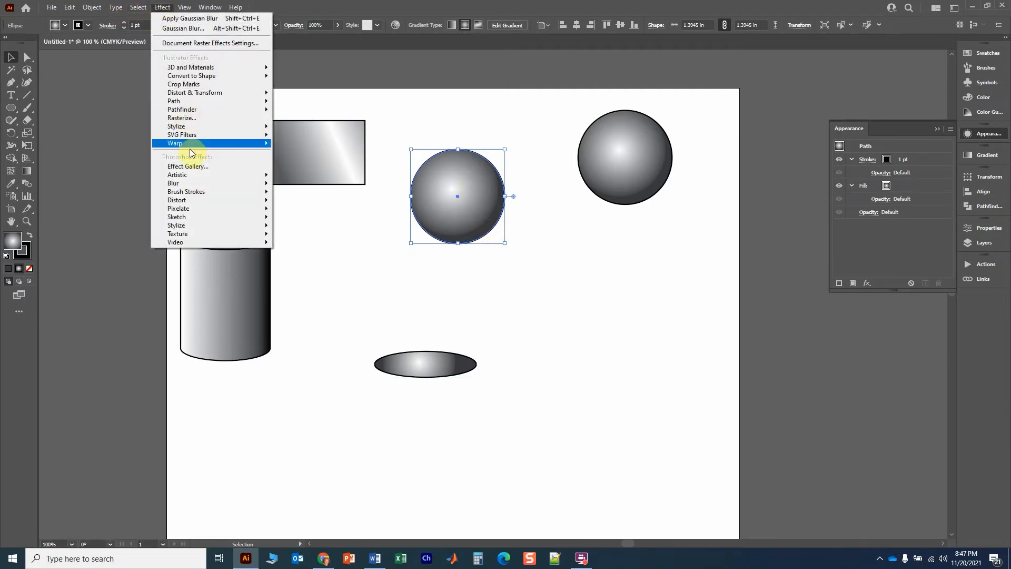
{"action": "mouse_move", "coordinate": [188, 128]}
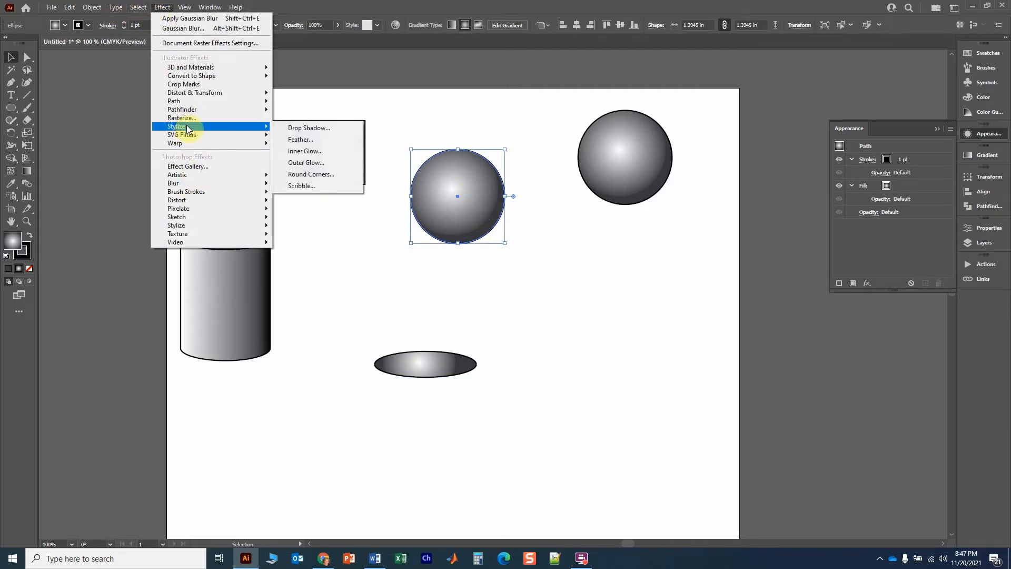
{"action": "left_click", "coordinate": [297, 132]}
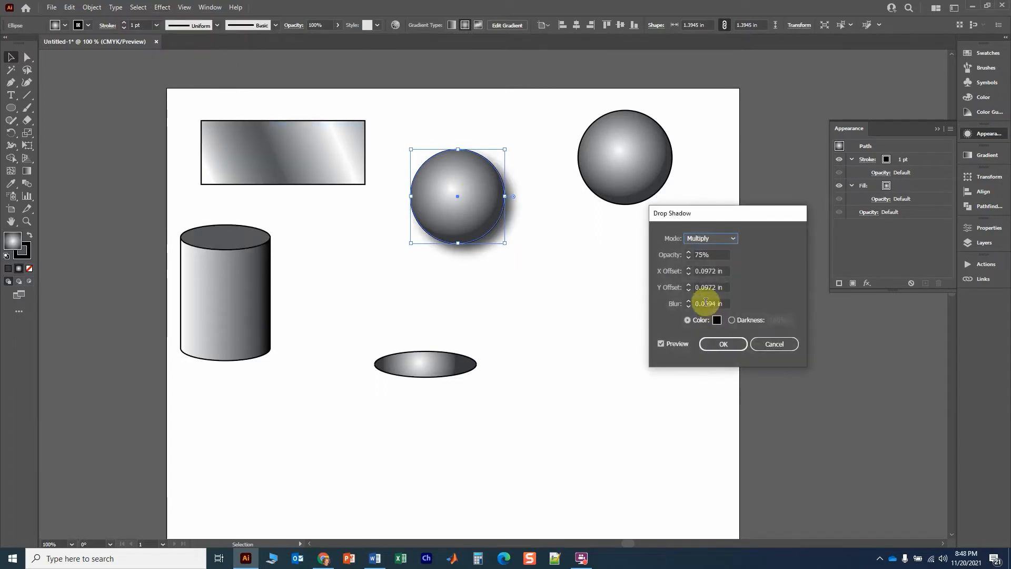
{"action": "left_click", "coordinate": [689, 269]}
{"action": "left_click", "coordinate": [688, 269]}
{"action": "left_click", "coordinate": [688, 269]}
{"action": "left_click", "coordinate": [688, 268]}
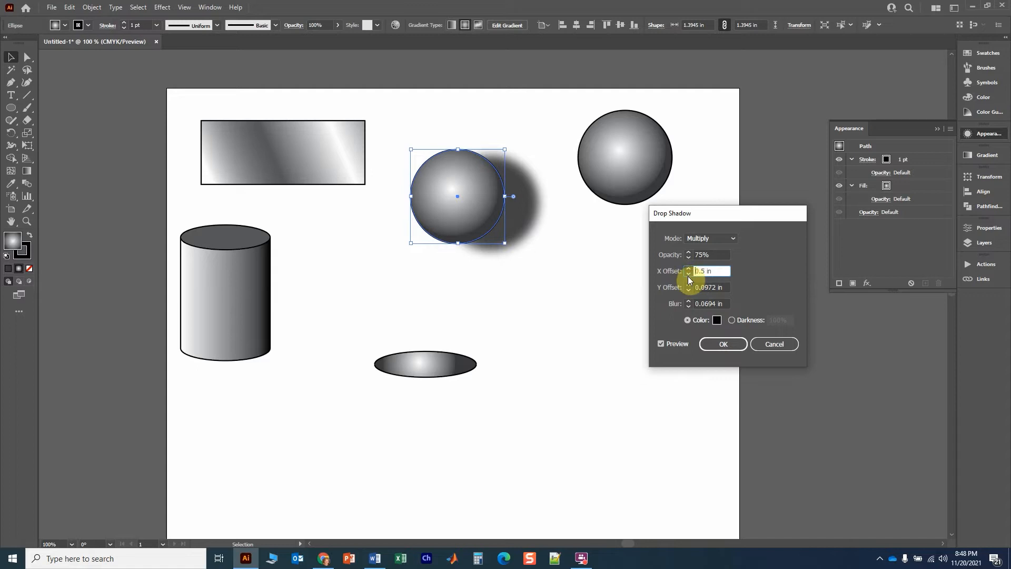
{"action": "left_click", "coordinate": [688, 285]}
{"action": "left_click", "coordinate": [688, 285]}
{"action": "left_click", "coordinate": [688, 285]}
{"action": "left_click", "coordinate": [688, 285]}
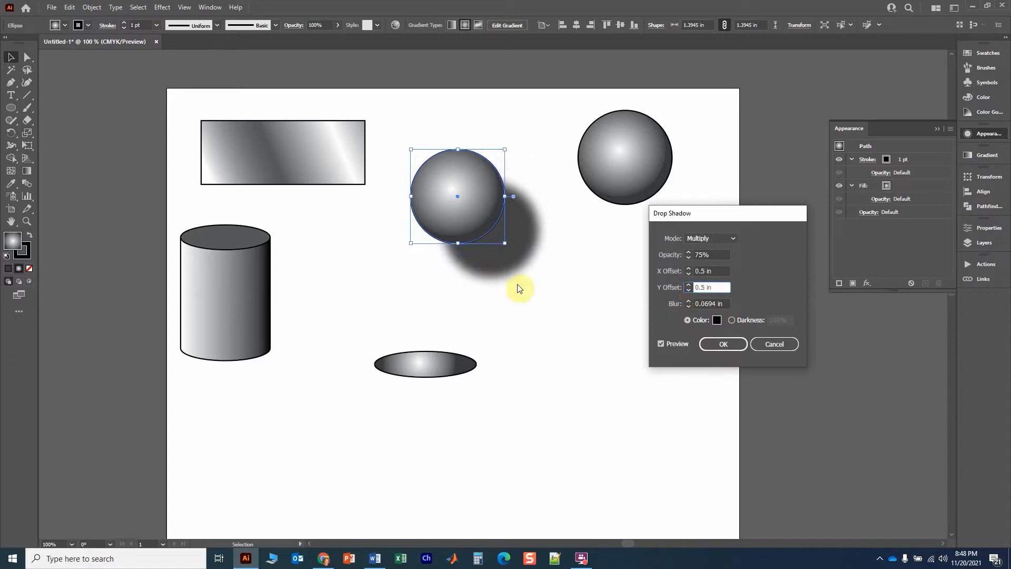
{"action": "left_click", "coordinate": [738, 349]}
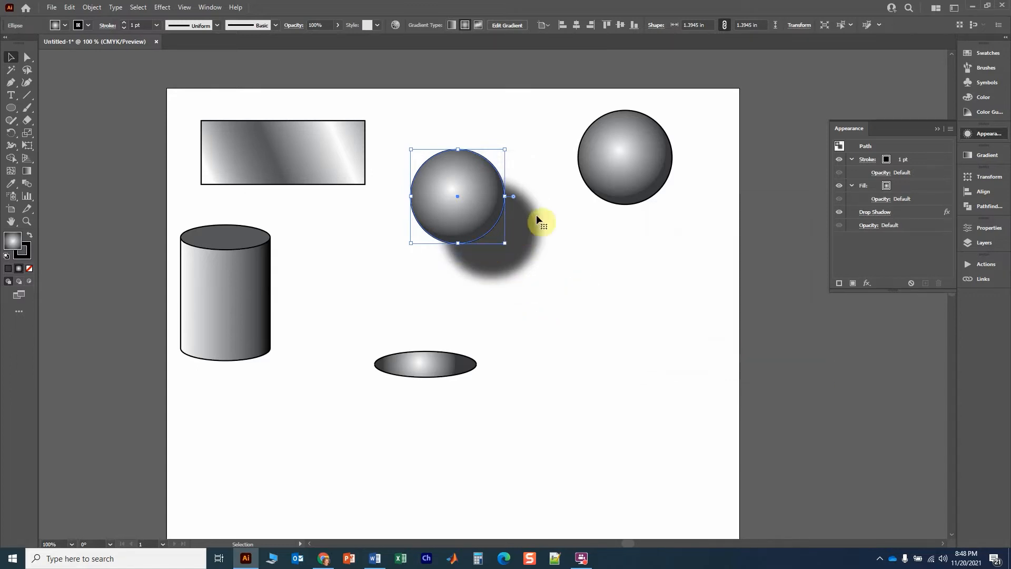
Undo the drop shadow on the middle sphere and return to the Selection tool
{"action": "left_click", "coordinate": [528, 166]}
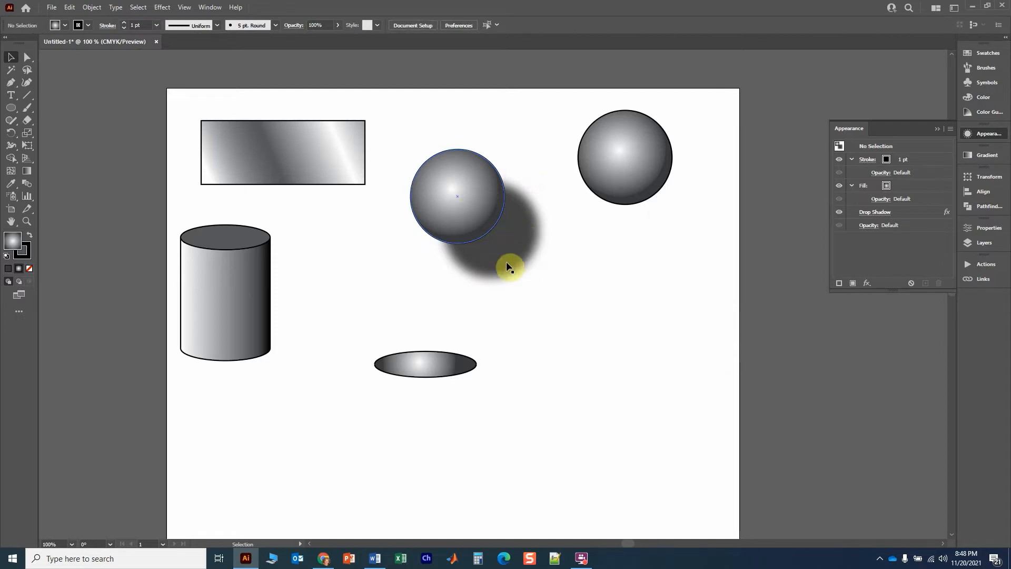
{"action": "left_click", "coordinate": [508, 228]}
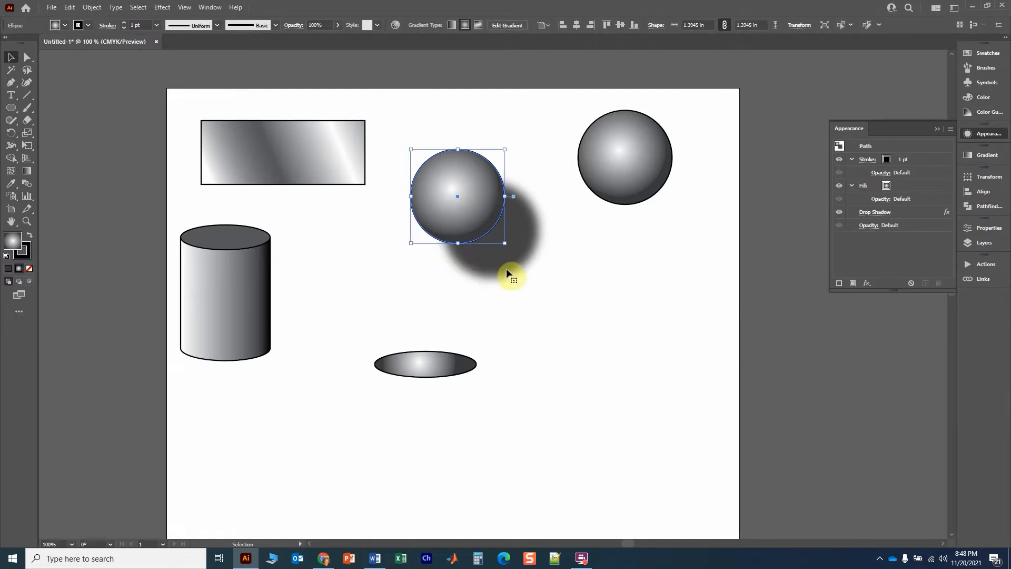
{"action": "key", "text": "a"}
{"action": "key", "text": "ctrl+z"}
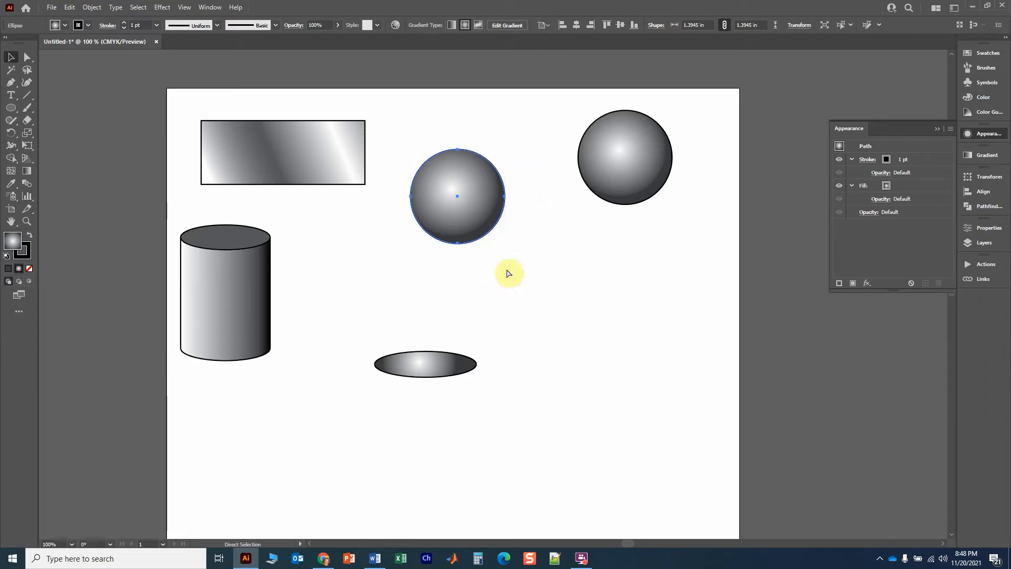
{"action": "key", "text": "v"}
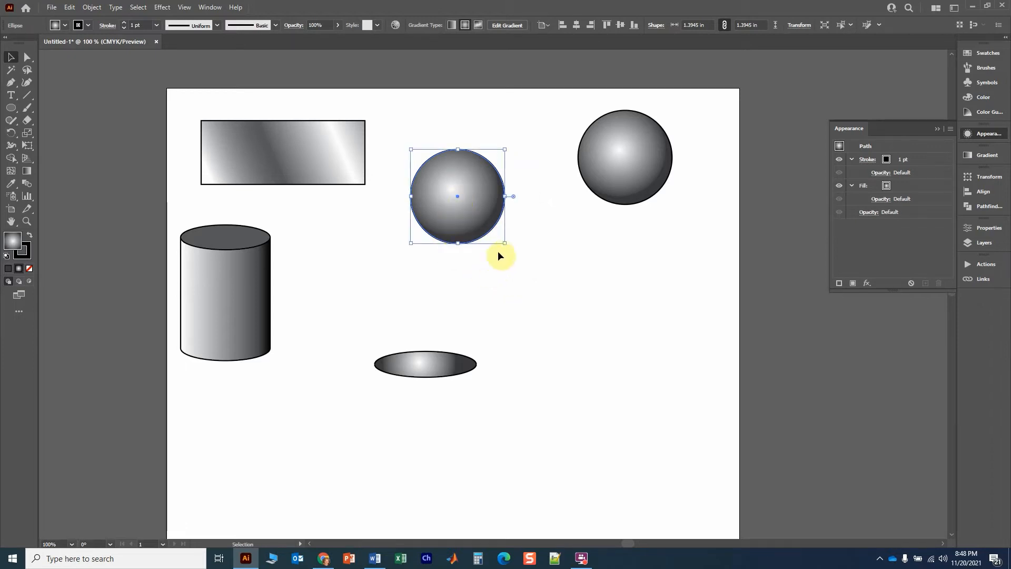
Move the flat ellipse up to just below the middle sphere and fill it with black
{"action": "left_click", "coordinate": [420, 369]}
{"action": "left_click_drag", "start_coordinate": [448, 375], "coordinate": [482, 280]}
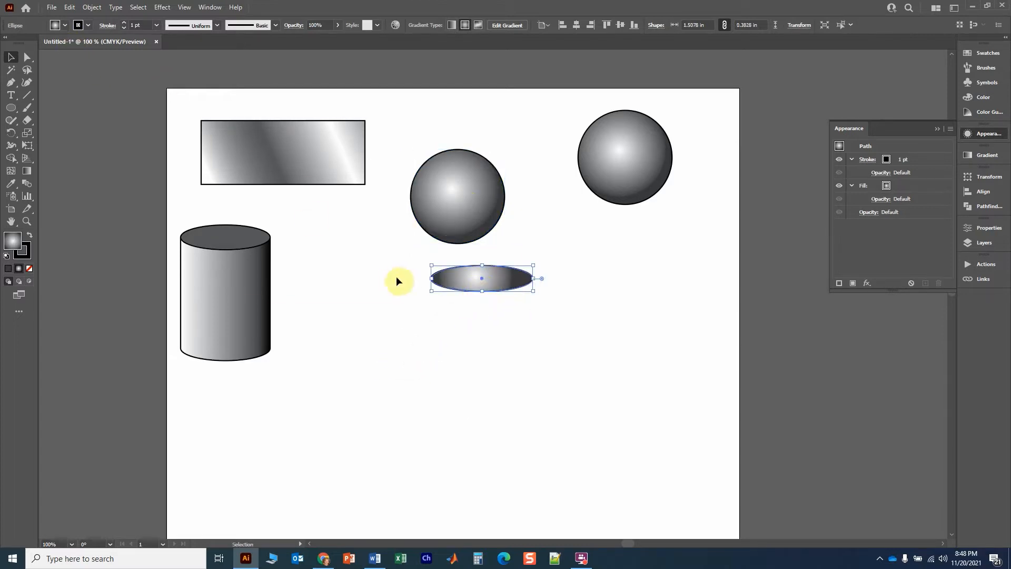
{"action": "left_click", "coordinate": [64, 26]}
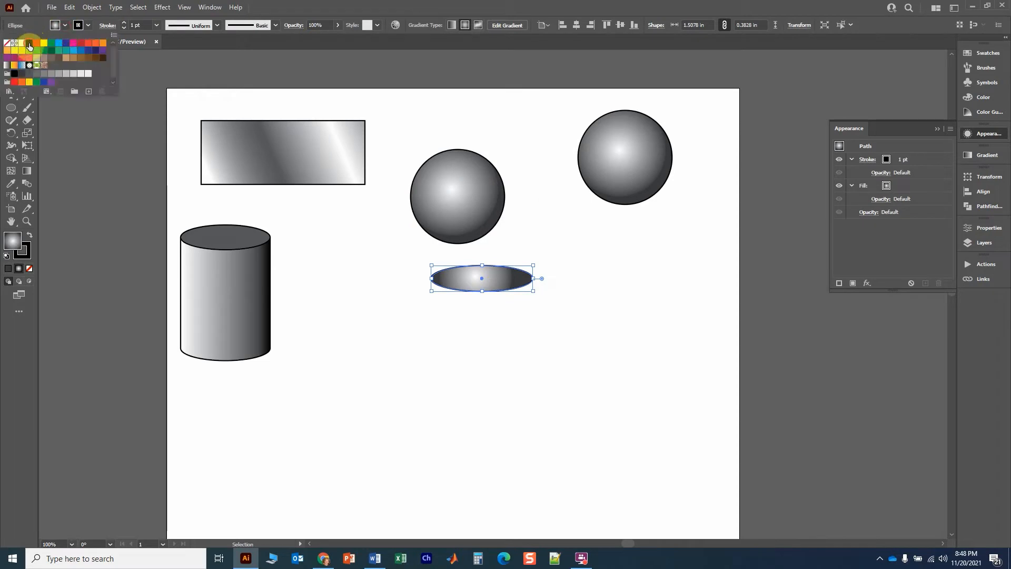
{"action": "left_click", "coordinate": [29, 43]}
{"action": "left_click", "coordinate": [372, 283]}
{"action": "left_click", "coordinate": [423, 276]}
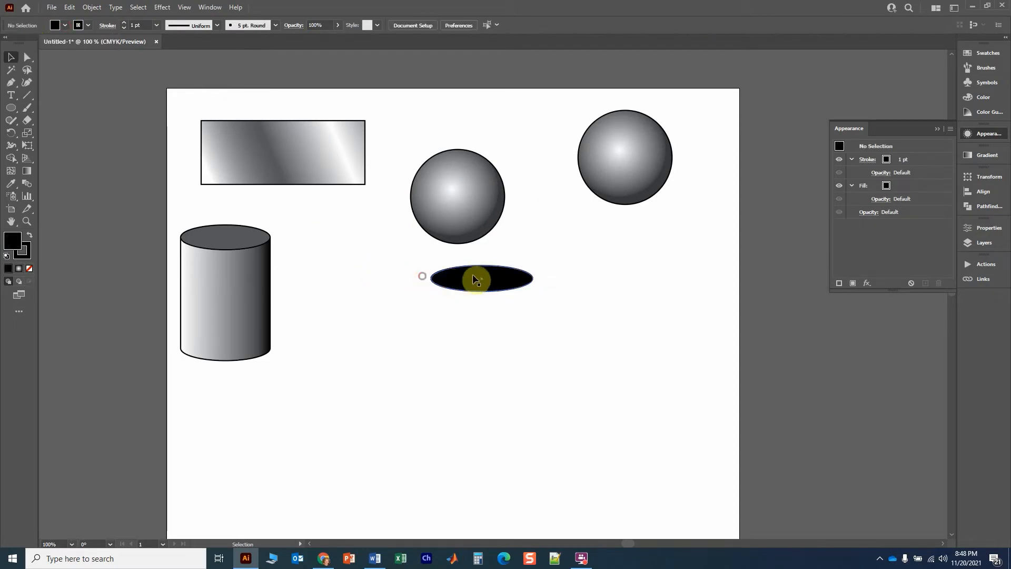
Place the black ellipse over the base of the middle sphere and resize it to about 1.39 by 0.32 in
{"action": "left_click_drag", "start_coordinate": [474, 277], "coordinate": [460, 239]}
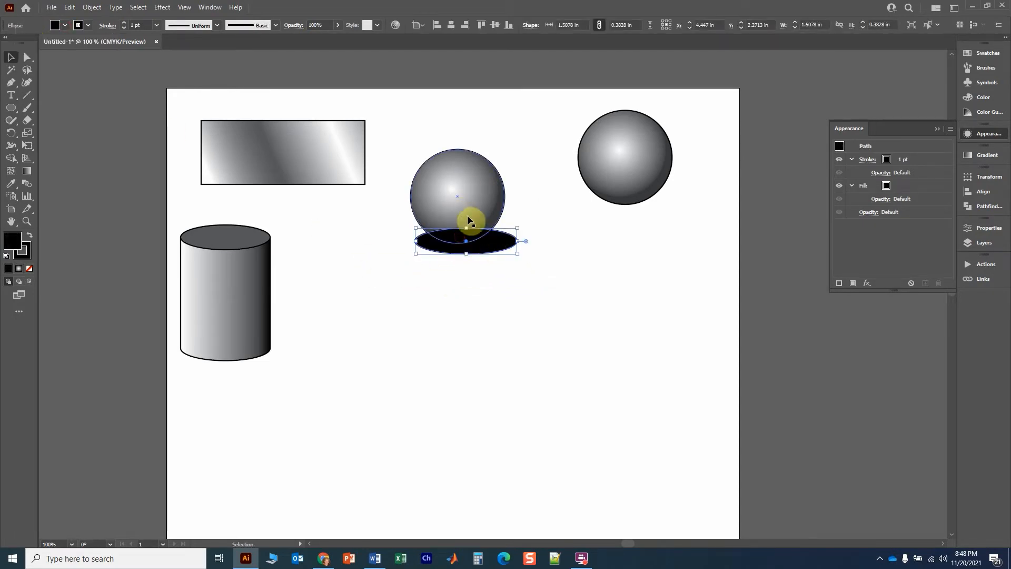
{"action": "key", "text": "Delete"}
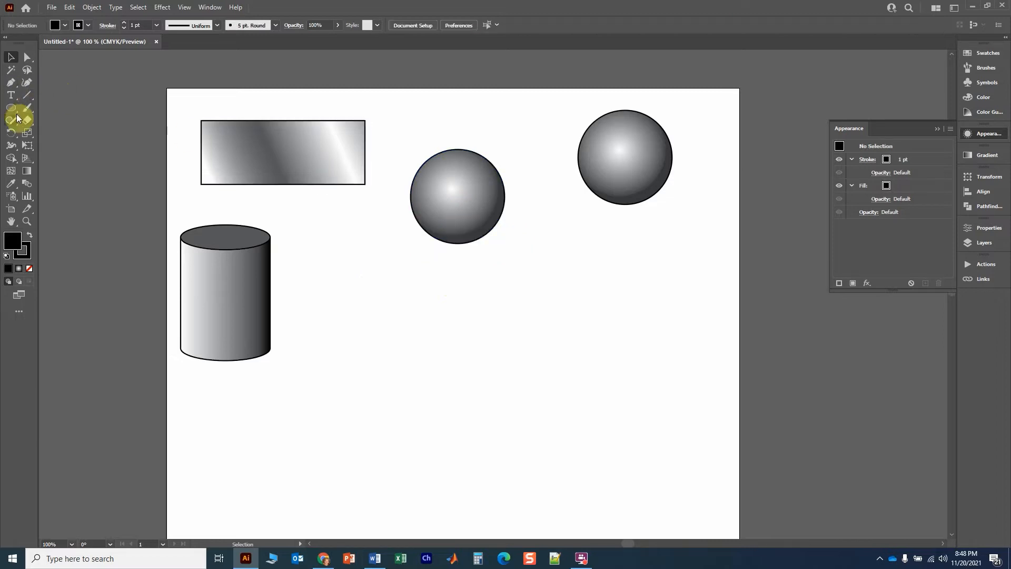
{"action": "key", "text": "ctrl+z"}
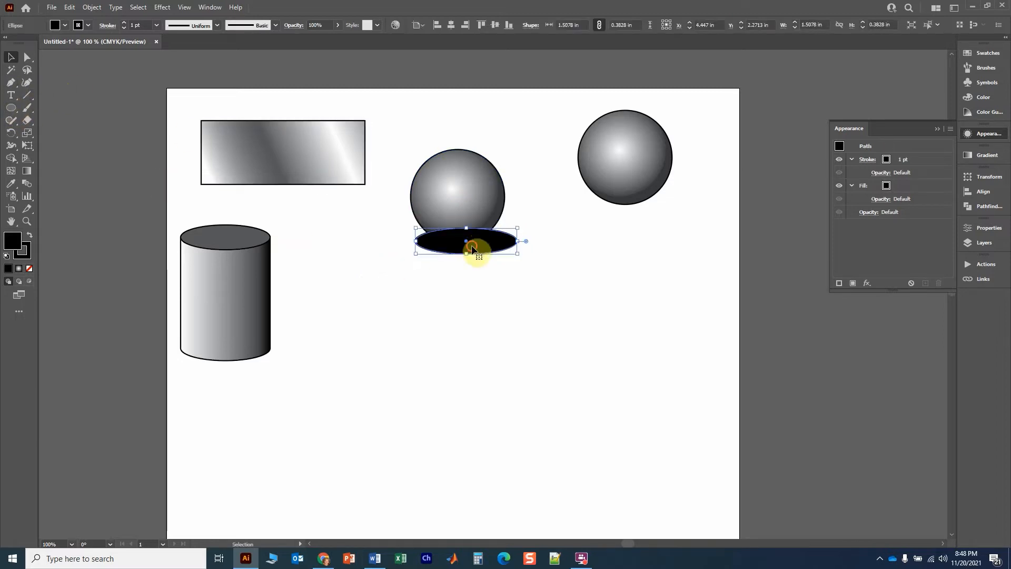
{"action": "mouse_move", "coordinate": [472, 248]}
{"action": "left_mouse_down"}
{"action": "mouse_move", "coordinate": [466, 201]}
{"action": "mouse_move", "coordinate": [510, 195]}
{"action": "mouse_move", "coordinate": [458, 188]}
{"action": "mouse_move", "coordinate": [482, 236]}
{"action": "left_mouse_up"}
Send the black ellipse to the back, behind the middle sphere, and deselect it
{"action": "right_click", "coordinate": [488, 239]}
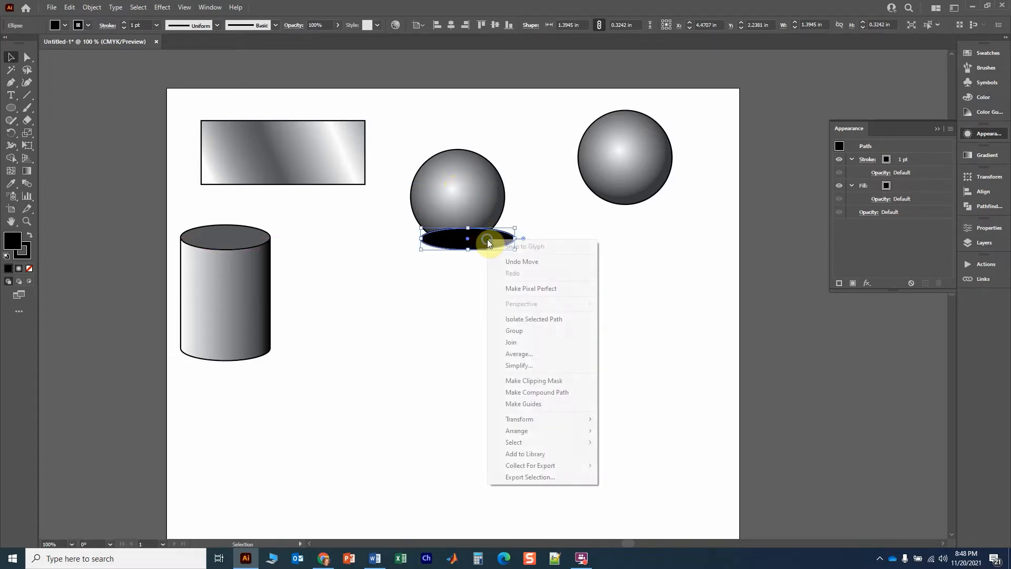
{"action": "mouse_move", "coordinate": [533, 430]}
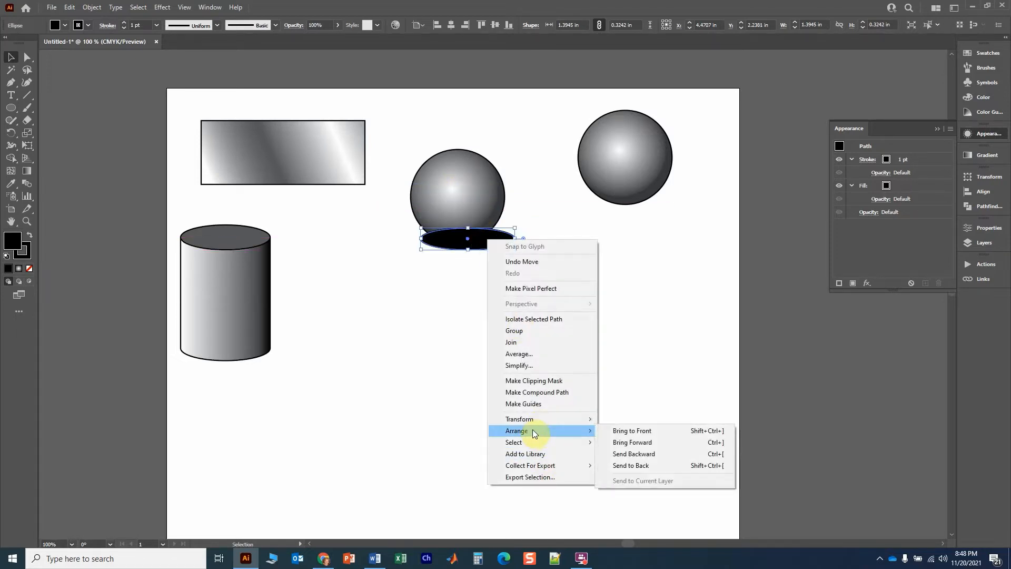
{"action": "left_click", "coordinate": [626, 465]}
{"action": "left_click", "coordinate": [528, 363]}
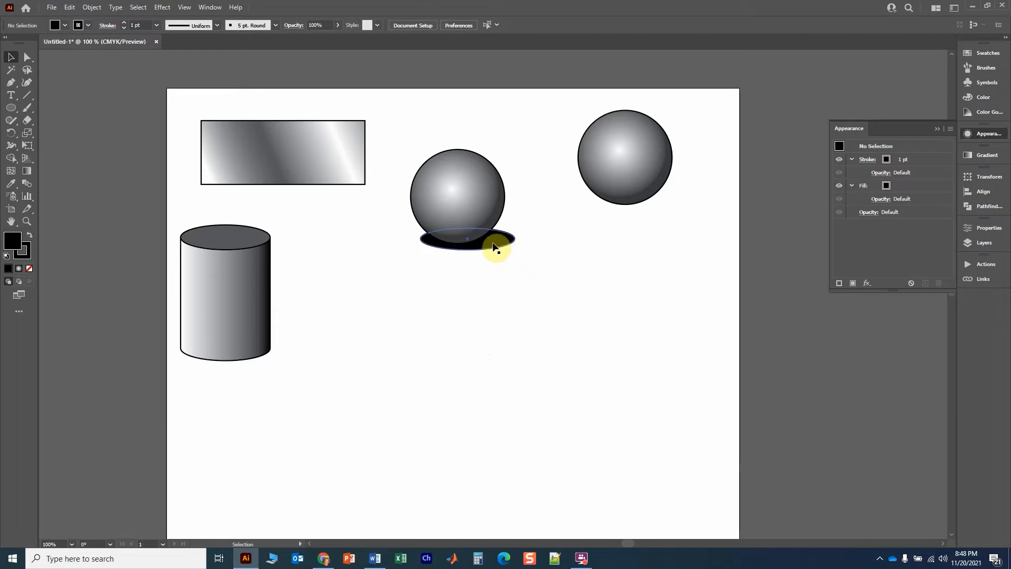
Apply a Gaussian Blur with a radius of 9.3787 pixels to the black ellipse under the sphere and deselect it
{"action": "left_click", "coordinate": [494, 247]}
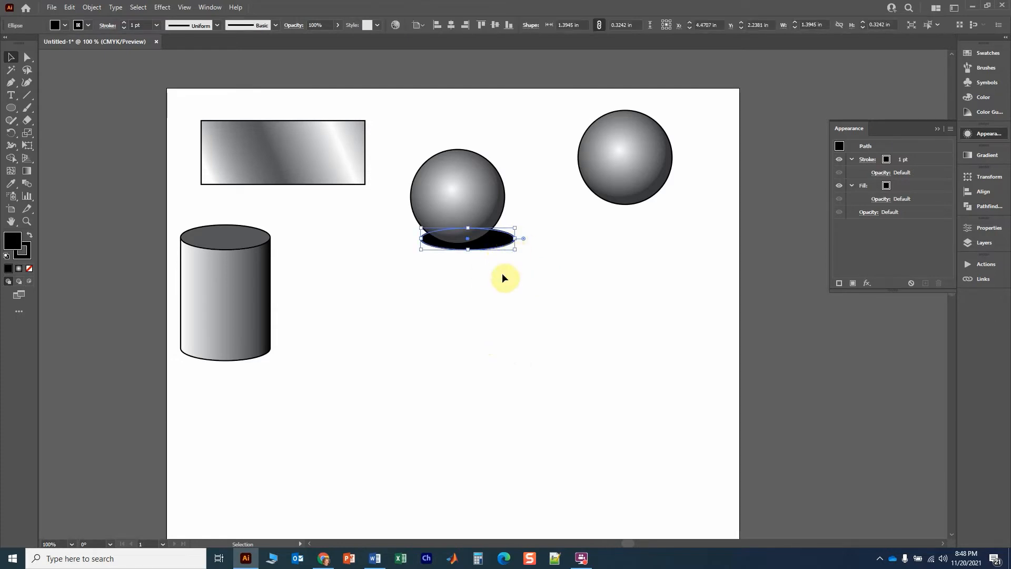
{"action": "left_click", "coordinate": [502, 274]}
{"action": "left_click", "coordinate": [499, 239]}
{"action": "left_click", "coordinate": [162, 8]}
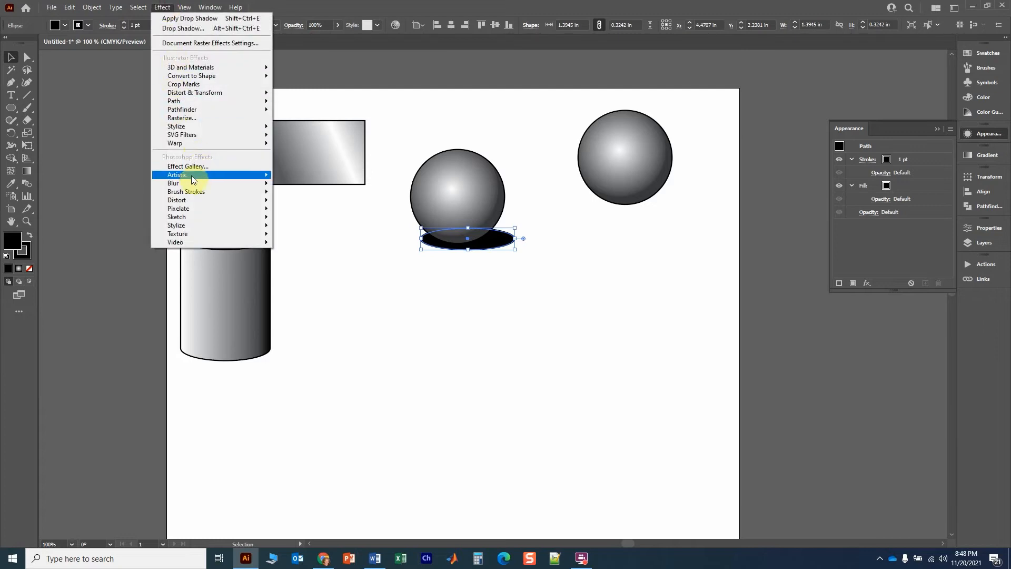
{"action": "mouse_move", "coordinate": [191, 184]}
{"action": "left_click", "coordinate": [285, 183]}
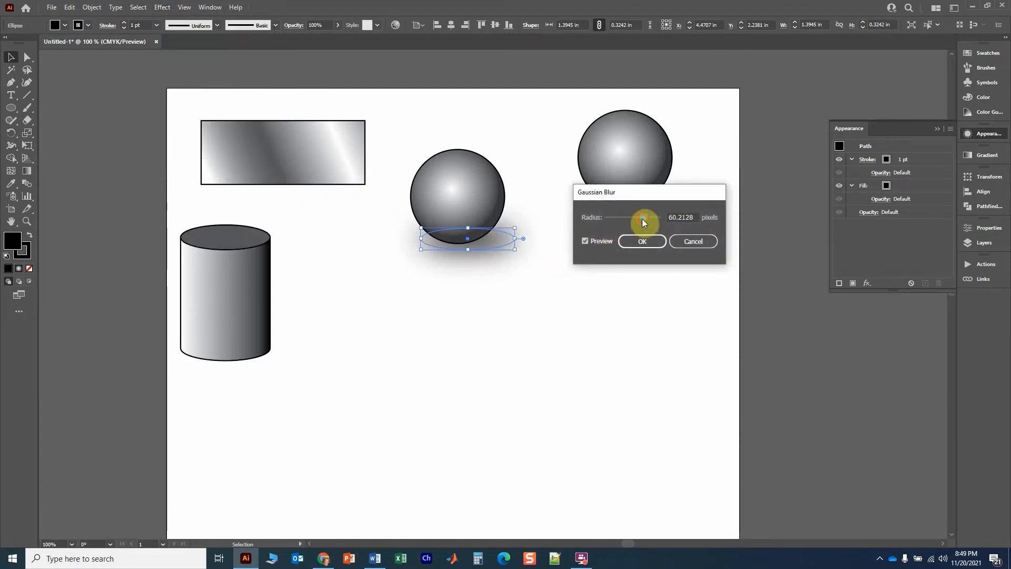
{"action": "left_click_drag", "start_coordinate": [643, 219], "coordinate": [629, 216]}
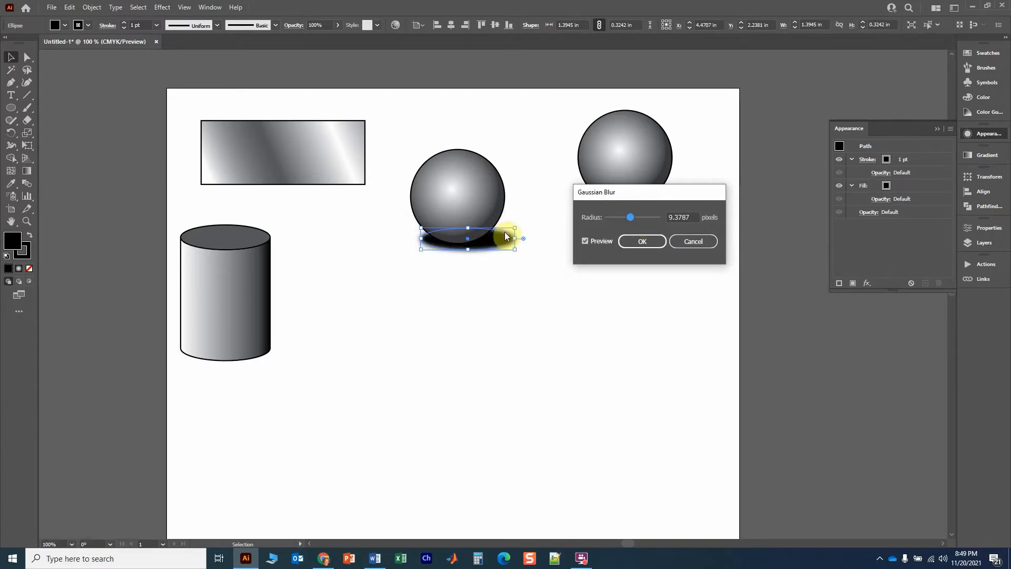
{"action": "left_click", "coordinate": [641, 241]}
{"action": "left_click", "coordinate": [579, 266]}
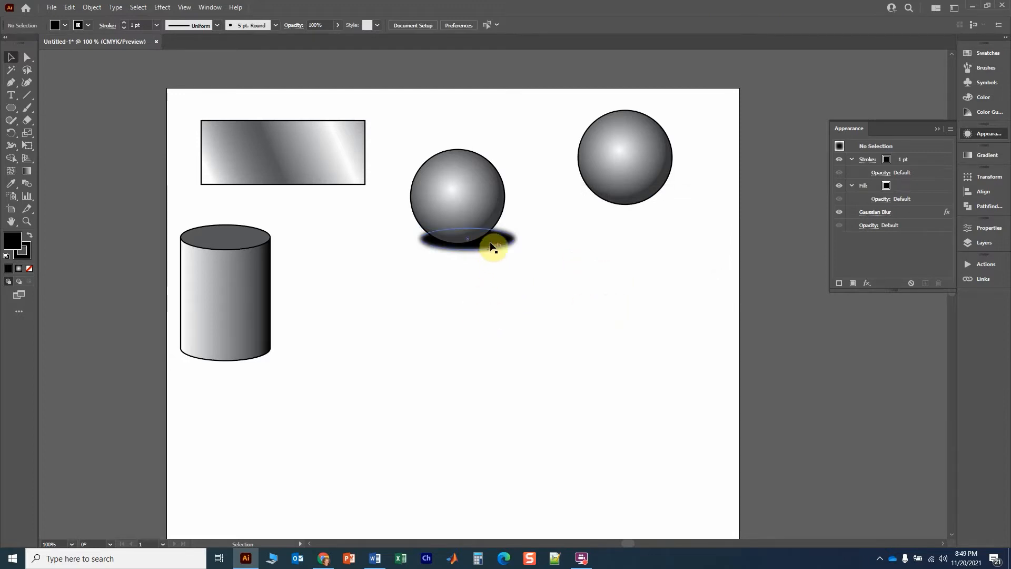
{"action": "left_click_drag", "start_coordinate": [490, 243], "coordinate": [490, 246]}
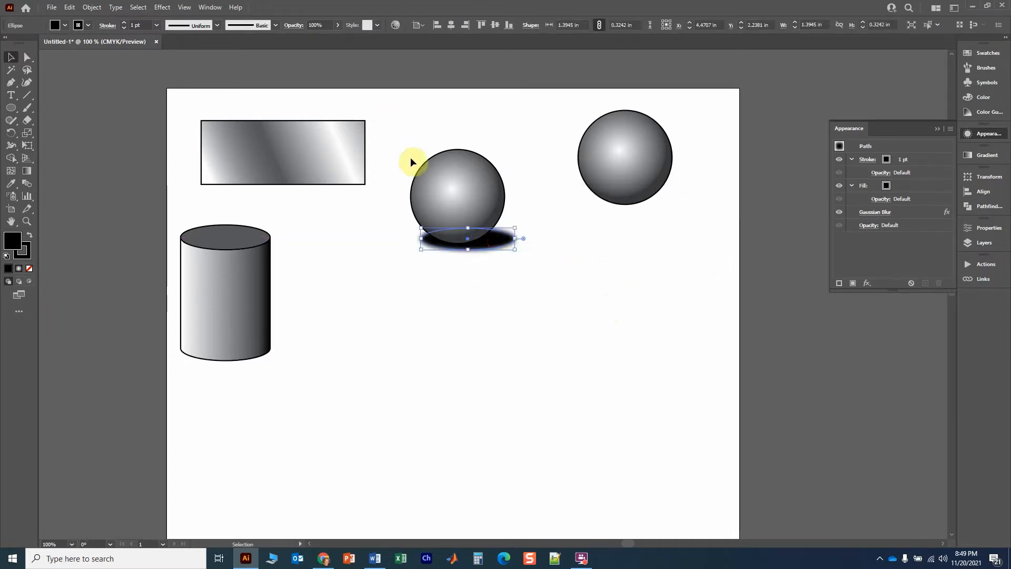
{"action": "left_click", "coordinate": [543, 311]}
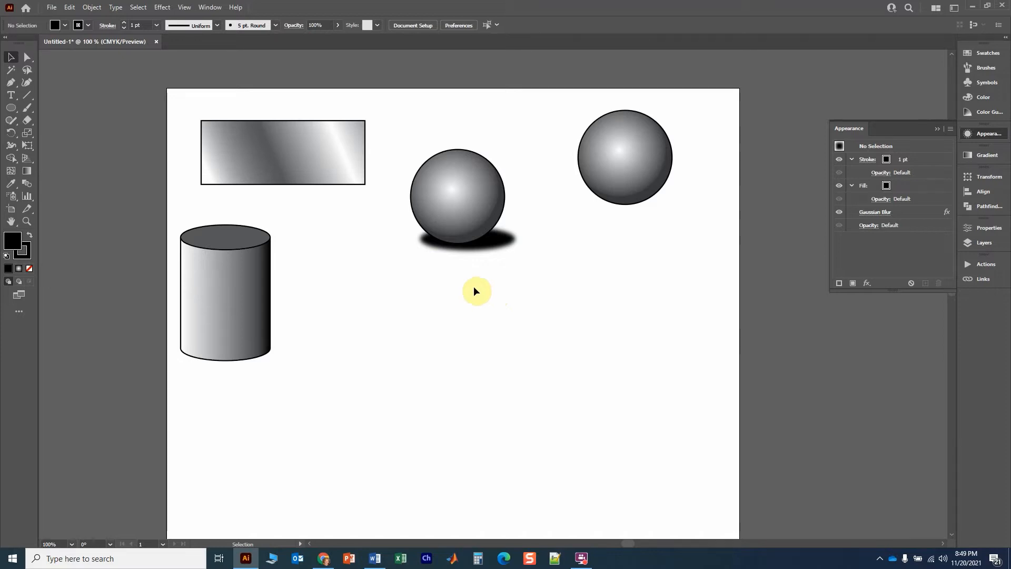
Bring the blurred black ellipse to the front, over the sphere's base, and deselect it
{"action": "left_click", "coordinate": [495, 245]}
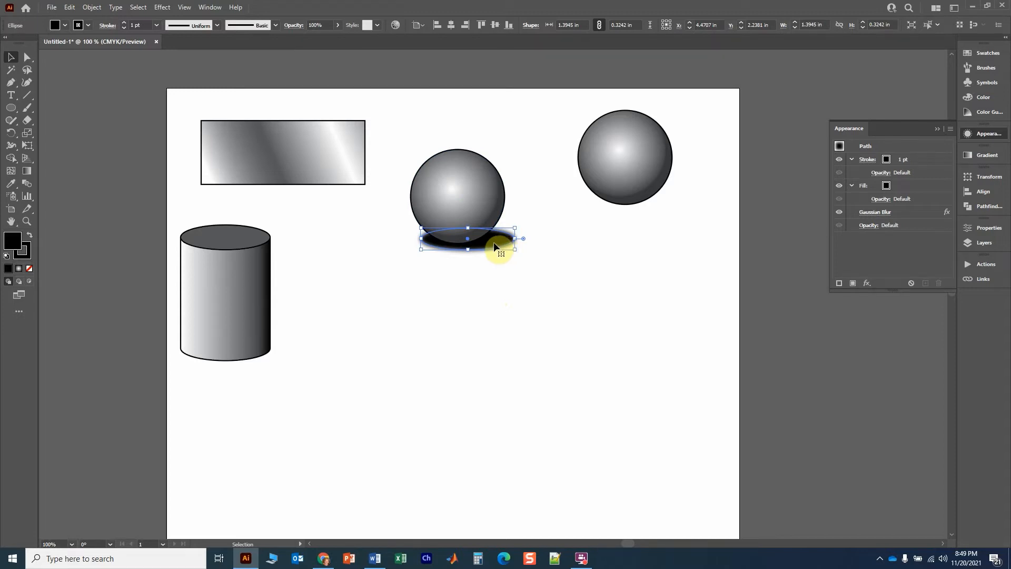
{"action": "right_click", "coordinate": [495, 246]}
{"action": "mouse_move", "coordinate": [548, 435]}
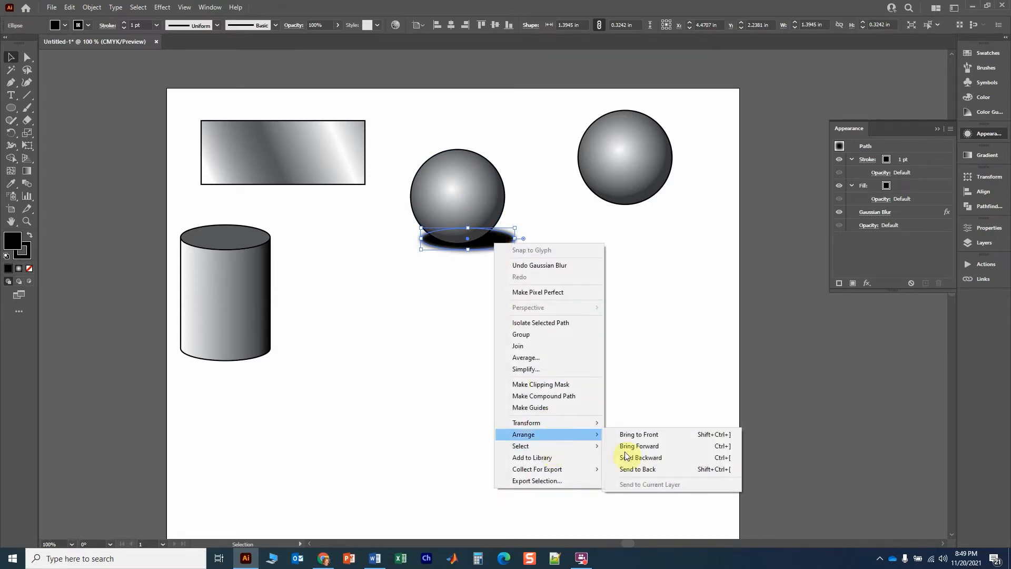
{"action": "left_click", "coordinate": [635, 436]}
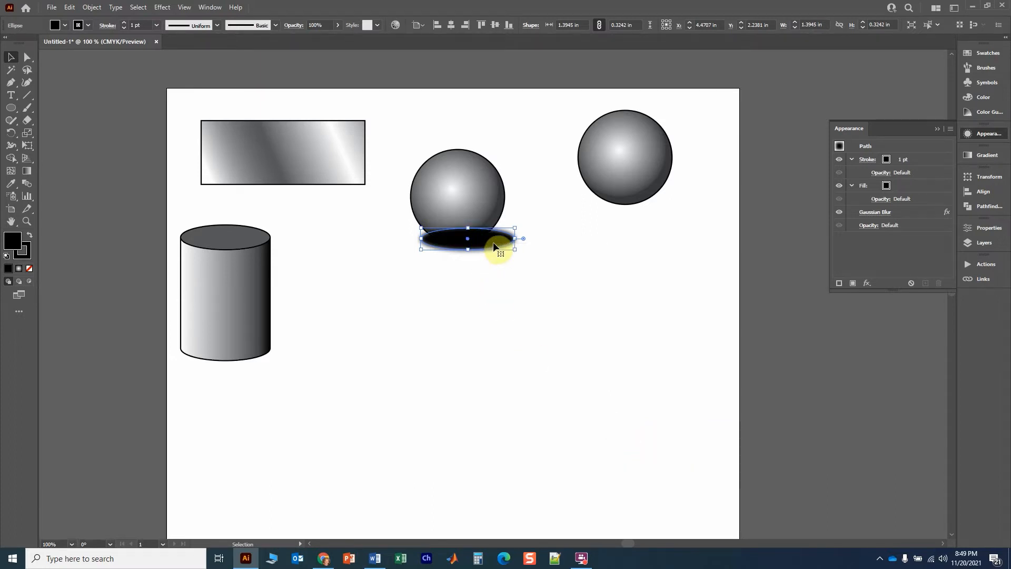
{"action": "left_click", "coordinate": [478, 312]}
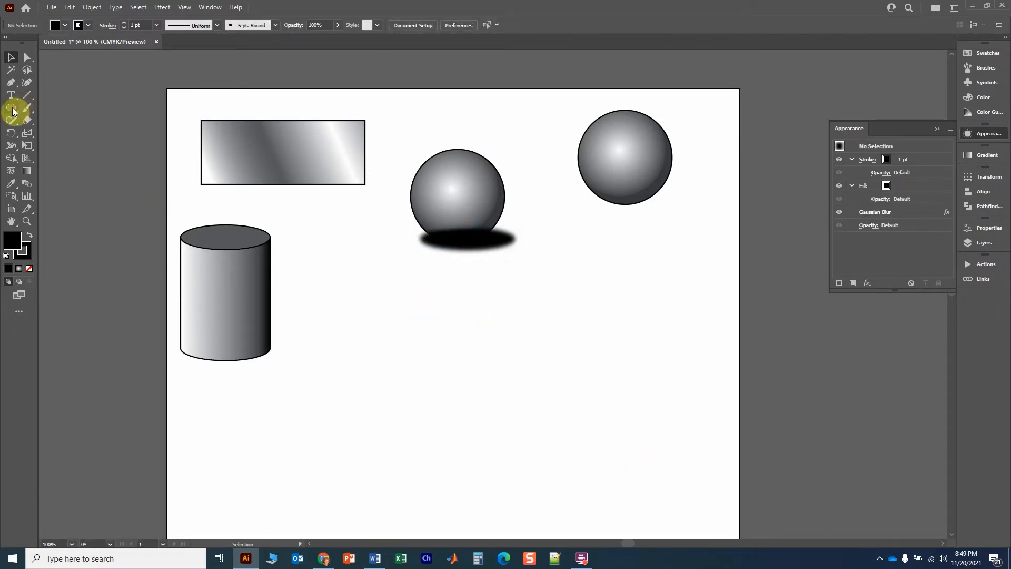
Move the right-hand sphere to overlap the middle sphere, and send the blurred ellipse backward between the two spheres, nudging it slightly up
{"action": "left_click_drag", "start_coordinate": [640, 149], "coordinate": [518, 212]}
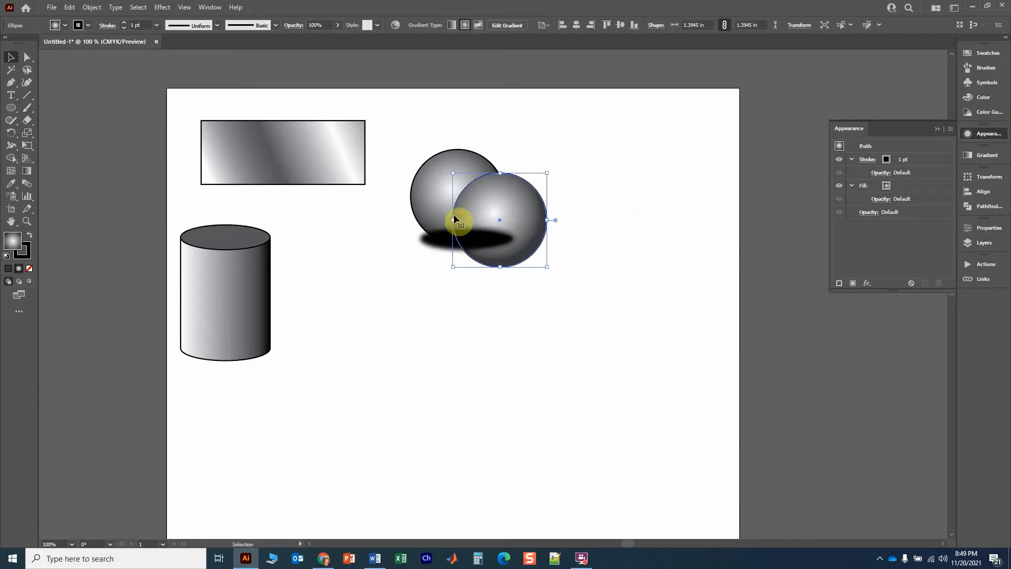
{"action": "left_click", "coordinate": [392, 269]}
{"action": "left_click", "coordinate": [445, 237]}
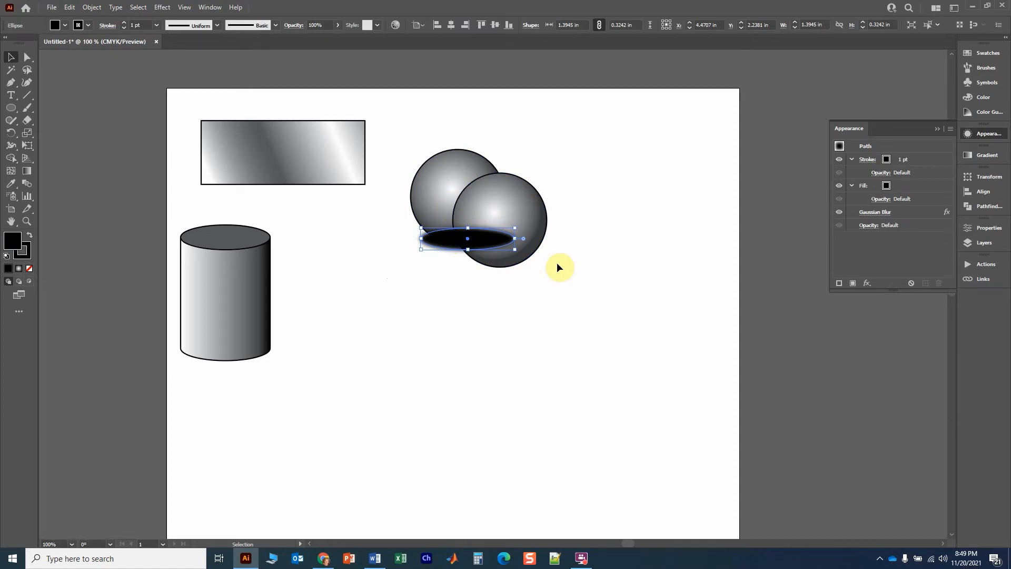
{"action": "key", "text": "a"}
{"action": "key", "text": "ctrl+bracketleft"}
{"action": "key", "text": "v"}
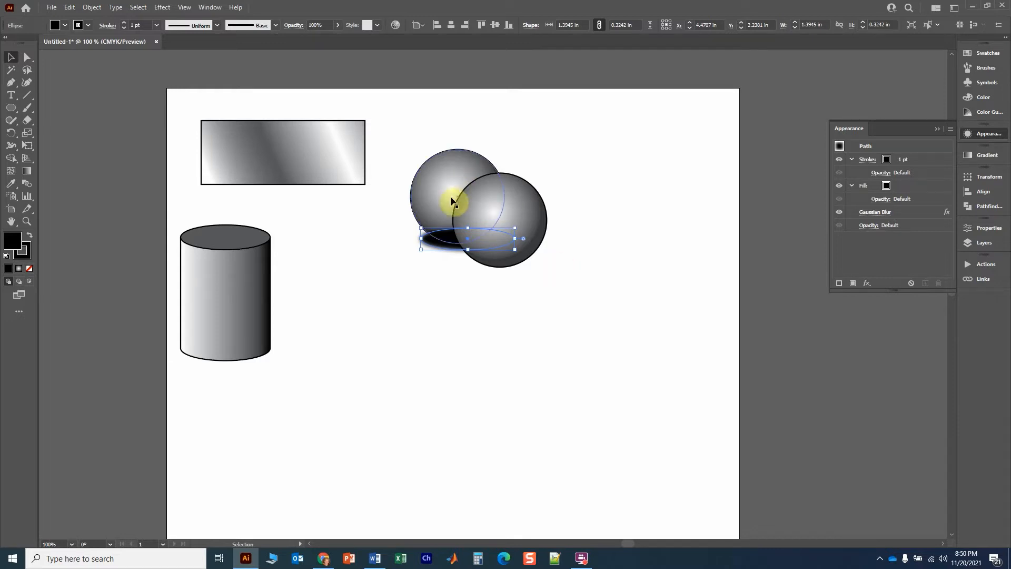
{"action": "mouse_move", "coordinate": [444, 234]}
{"action": "left_mouse_down"}
{"action": "mouse_move", "coordinate": [439, 216]}
{"action": "mouse_move", "coordinate": [436, 237]}
{"action": "left_mouse_up"}
{"action": "left_click", "coordinate": [419, 278]}
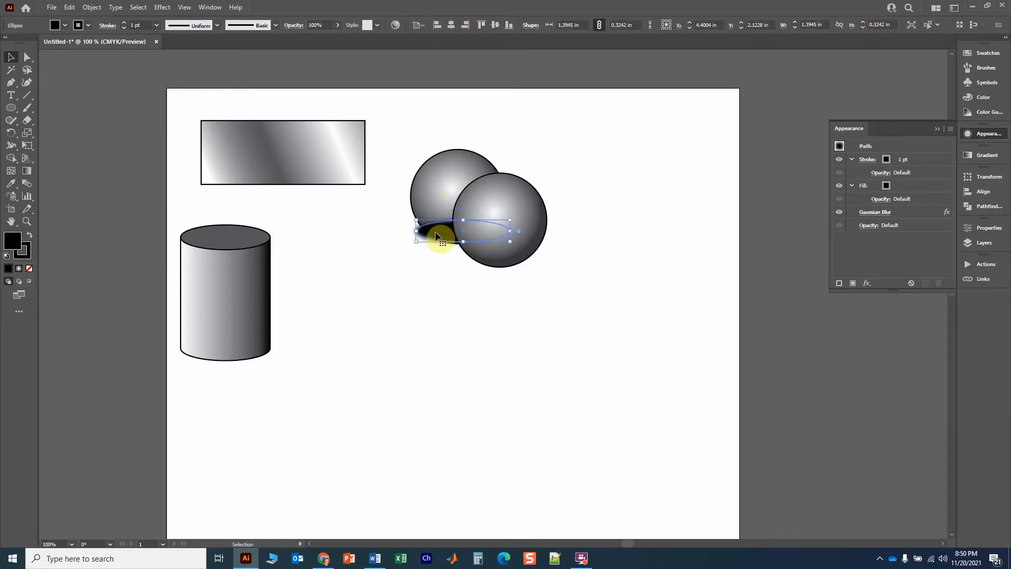
Step the blurred ellipse forward and backward through the stacking order, ending in front of both large spheres, and deselect it
{"action": "key", "text": "a"}
{"action": "key", "text": "ctrl+bracketright"}
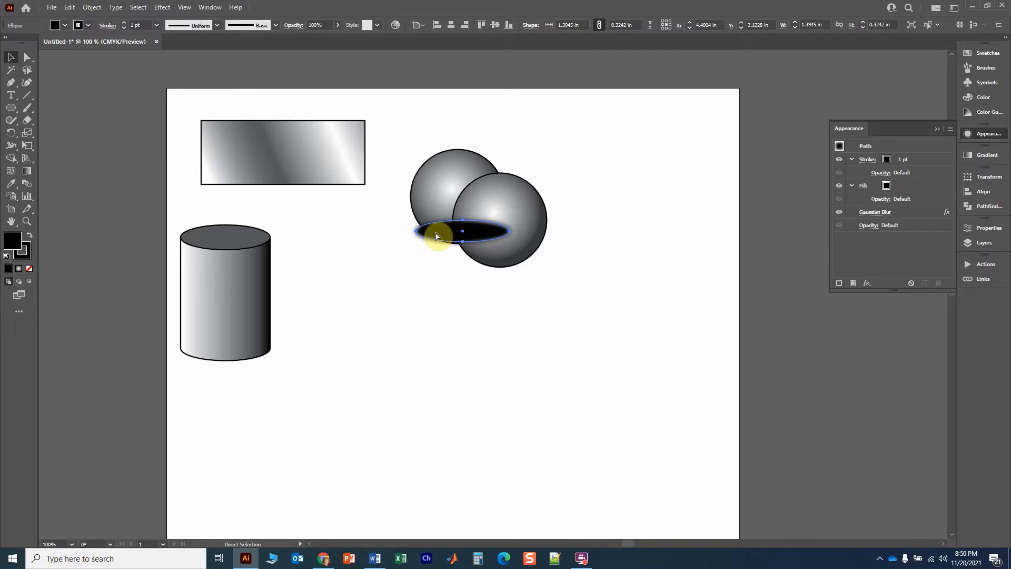
{"action": "key", "text": "ctrl+bracketleft"}
{"action": "key", "text": "ctrl+bracketleft"}
{"action": "key", "text": "ctrl+bracketright"}
{"action": "key", "text": "ctrl+bracketright"}
{"action": "left_click", "coordinate": [511, 323]}
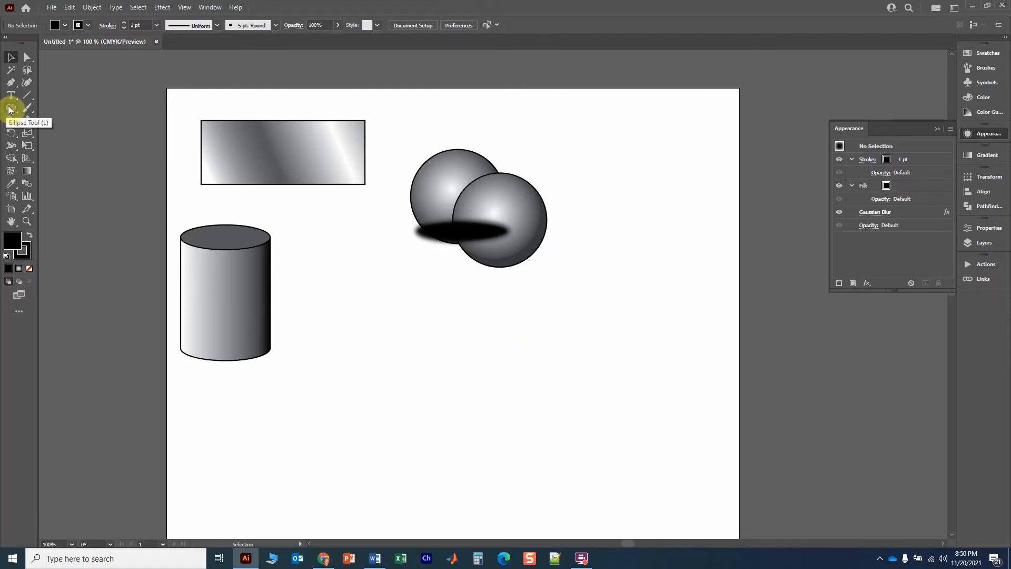
Draw a black ellipse about 1.00 by 0.95 in over the front sphere and a gradient circle about 0.66 in behind that sphere using Draw Behind
{"action": "left_click_drag", "start_coordinate": [479, 169], "coordinate": [555, 239]}
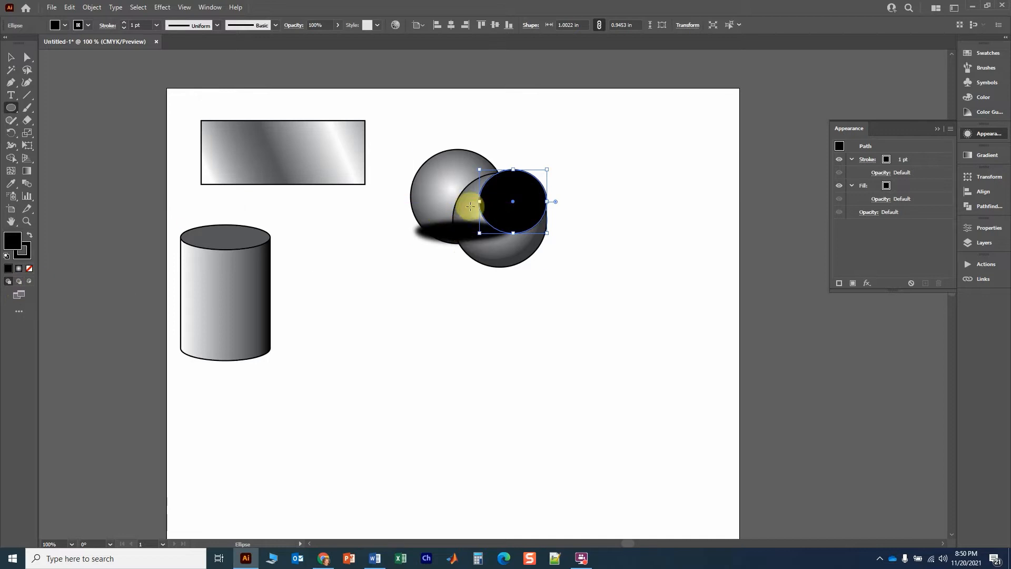
{"action": "left_click", "coordinate": [18, 283]}
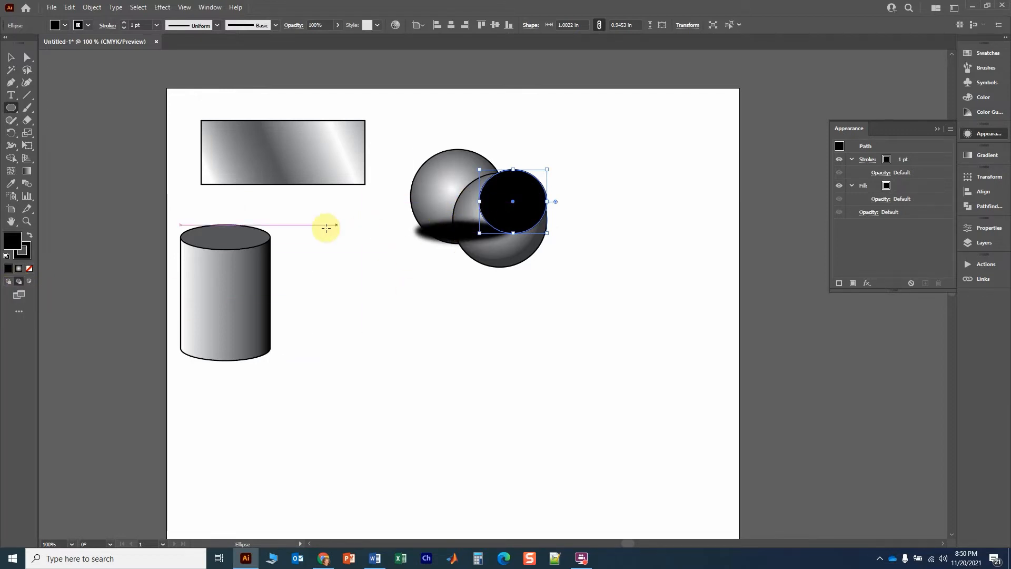
{"action": "left_click", "coordinate": [13, 57]}
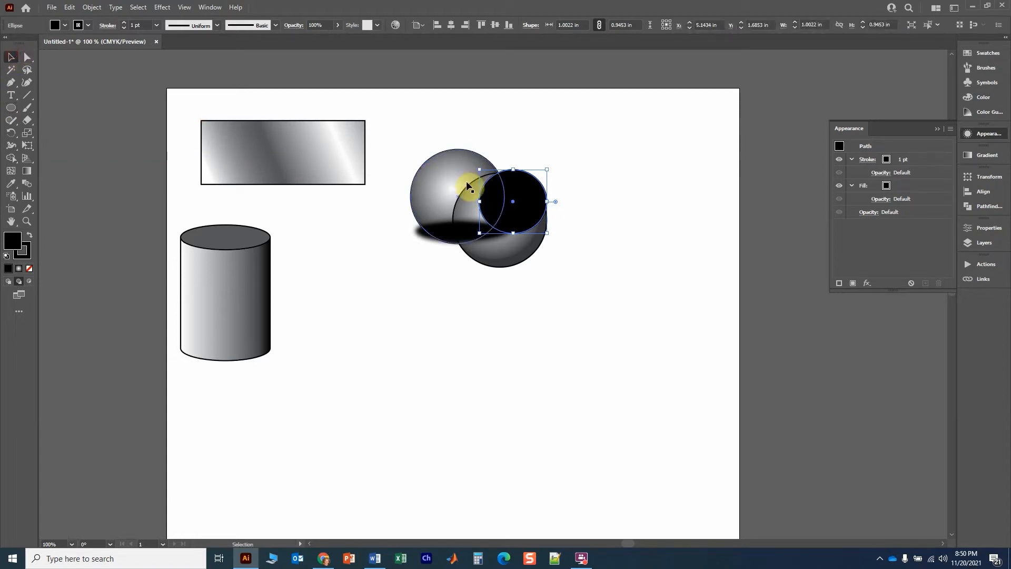
{"action": "left_click", "coordinate": [463, 206]}
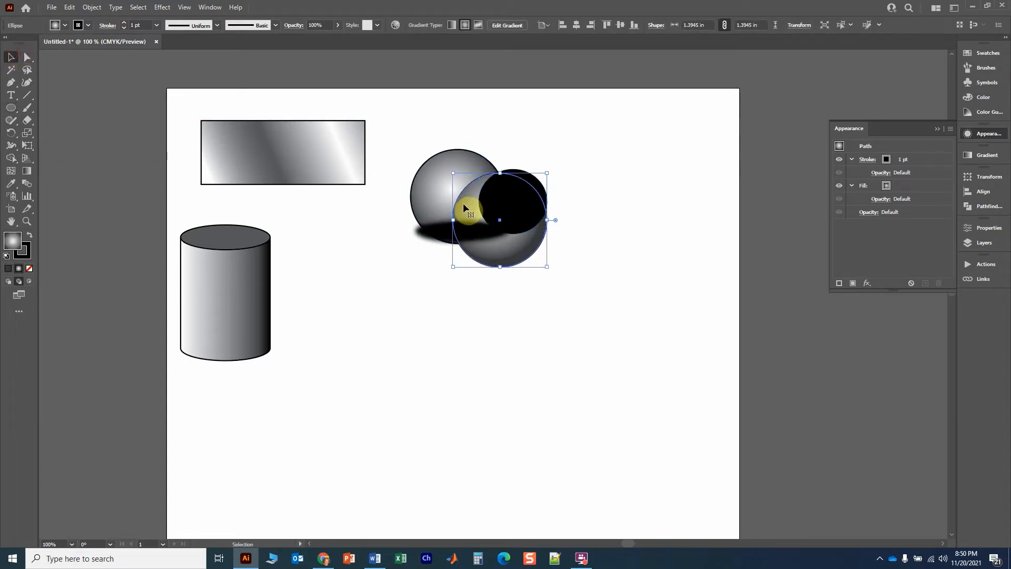
{"action": "left_click", "coordinate": [10, 107]}
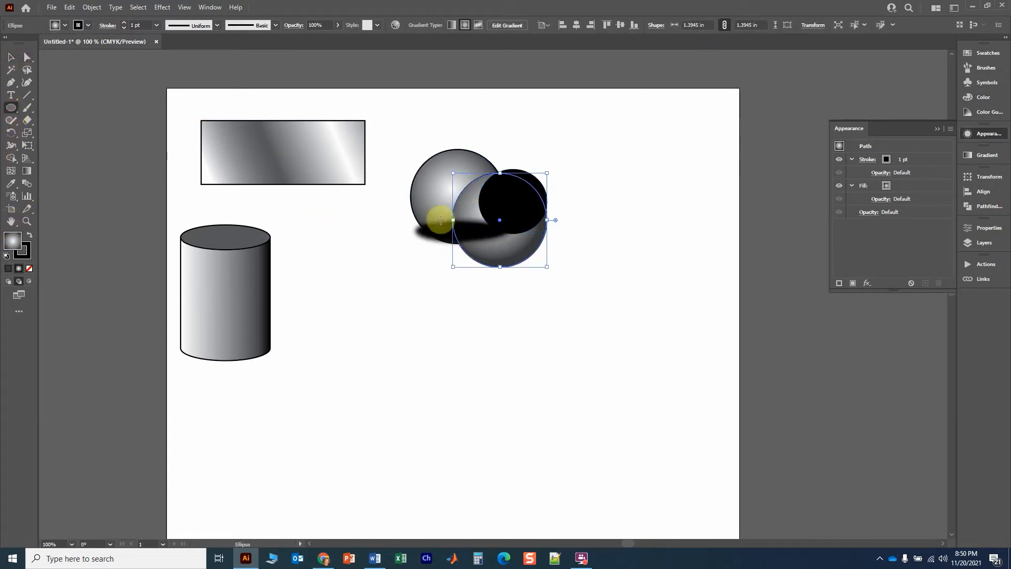
{"action": "left_click_drag", "start_coordinate": [440, 184], "coordinate": [484, 229]}
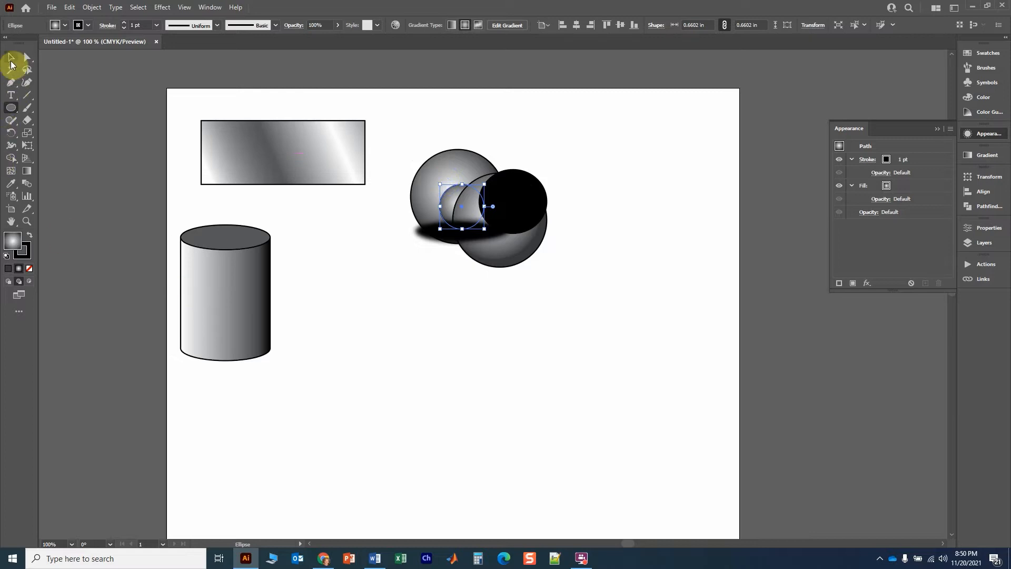
Draw a gradient circle about 0.84 in across behind the upper edge of the rear large sphere
{"action": "left_click", "coordinate": [11, 63]}
{"action": "left_click", "coordinate": [455, 167]}
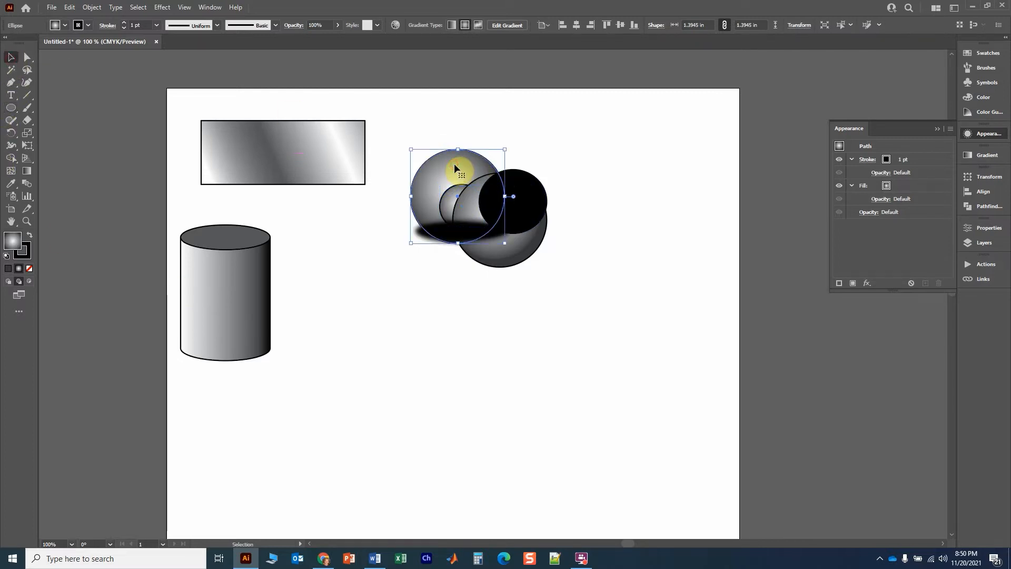
{"action": "left_click", "coordinate": [11, 107]}
{"action": "left_click_drag", "start_coordinate": [417, 125], "coordinate": [472, 181]}
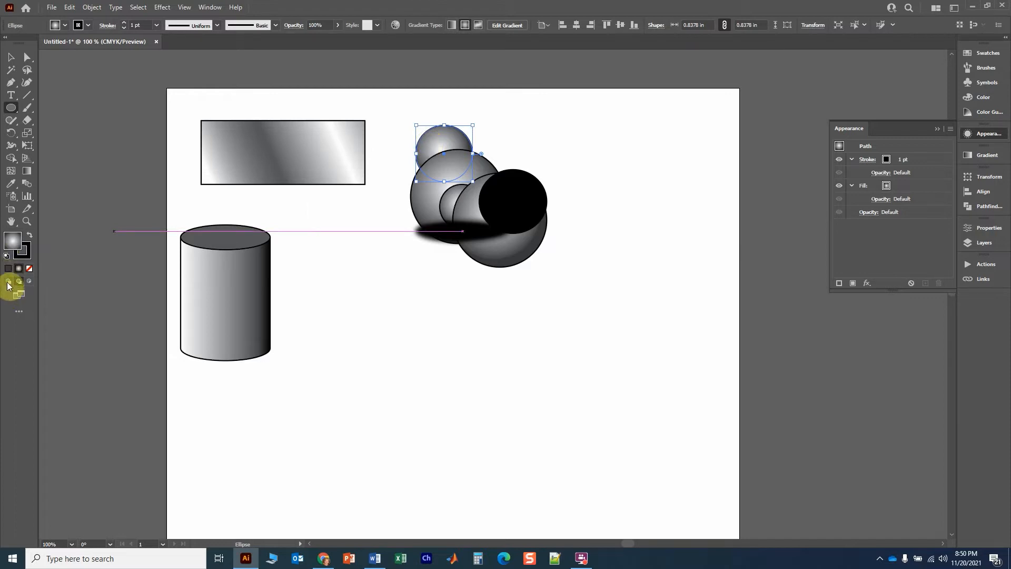
Switch to Draw Normal mode and draw a gradient circle about 0.84 in across on top of the overlapping large spheres
{"action": "left_click", "coordinate": [8, 280]}
{"action": "left_click", "coordinate": [14, 63]}
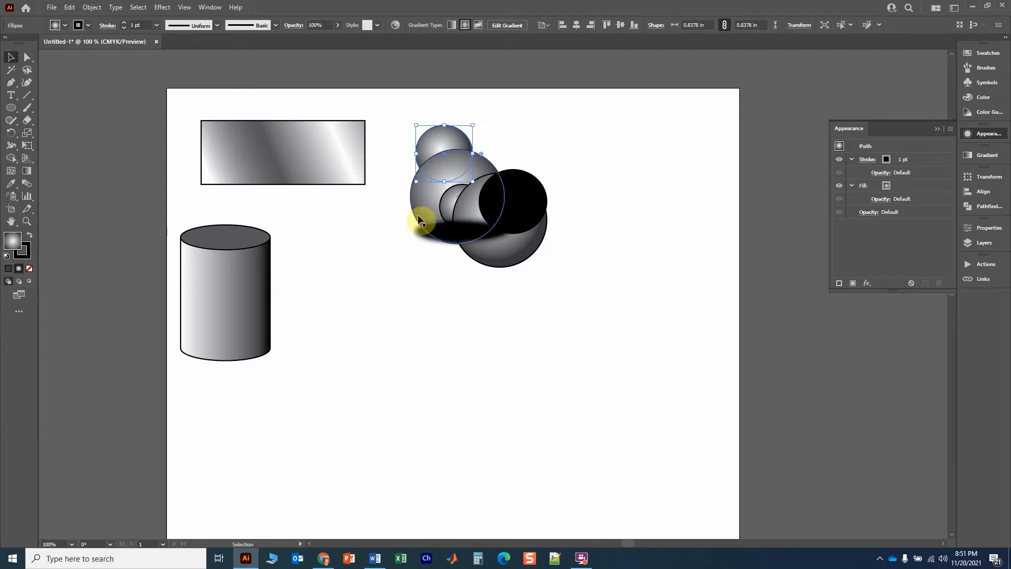
{"action": "left_click", "coordinate": [422, 201]}
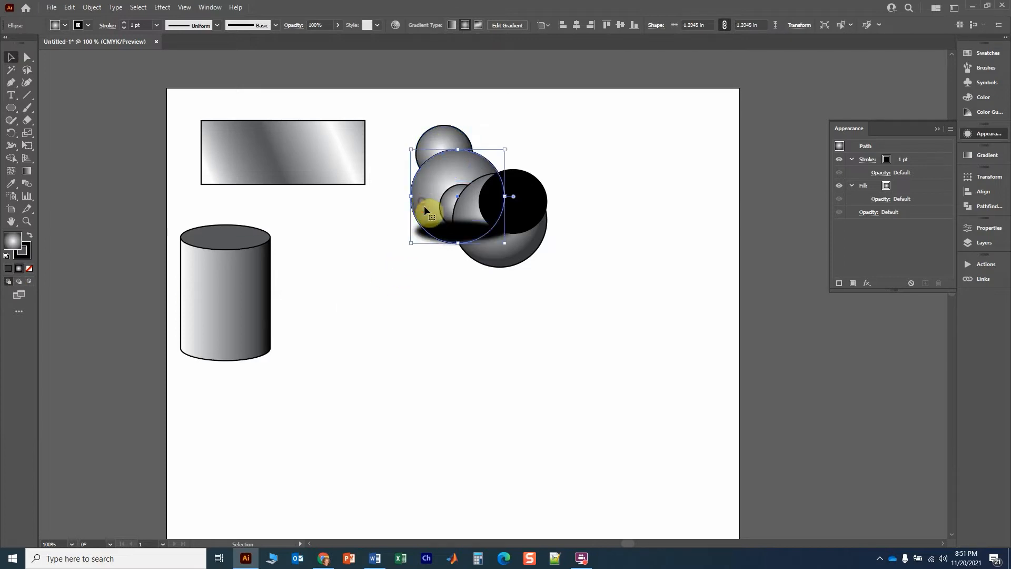
{"action": "left_click", "coordinate": [11, 108]}
{"action": "left_click_drag", "start_coordinate": [427, 182], "coordinate": [480, 233]}
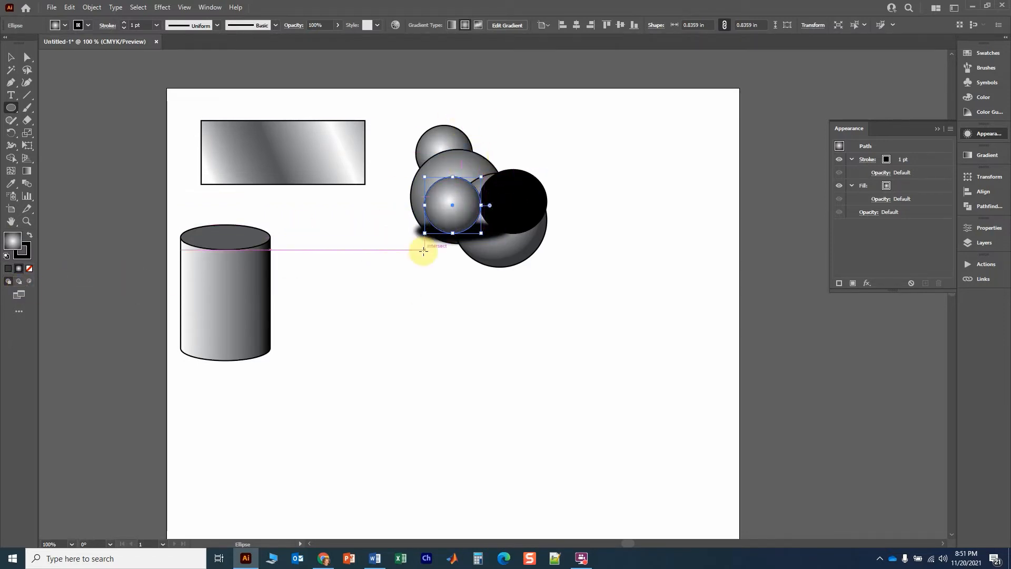
Move the new front circle out below the cluster and back onto the overlap of the two large spheres
{"action": "left_click", "coordinate": [10, 57]}
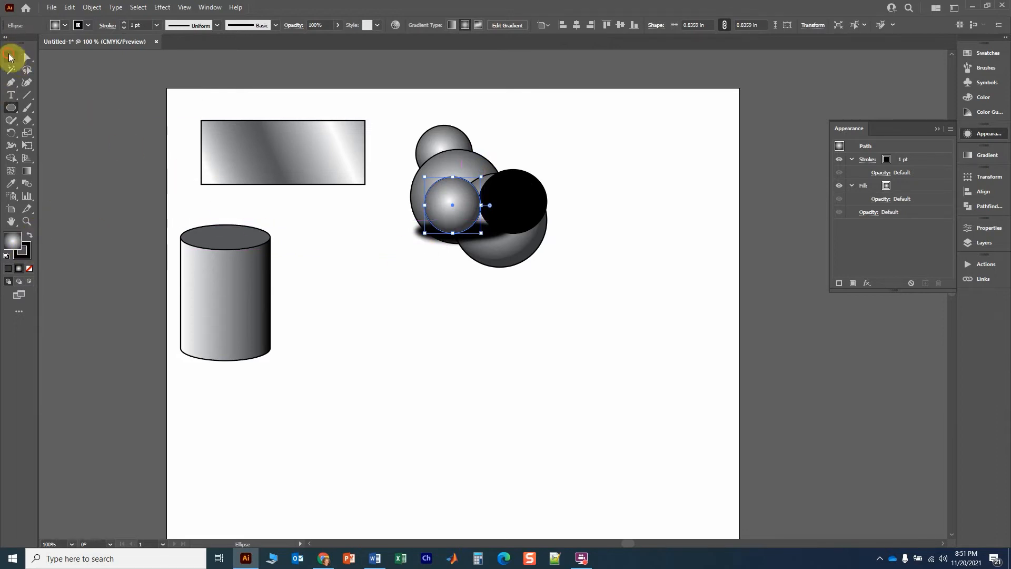
{"action": "left_click", "coordinate": [428, 265]}
{"action": "left_click_drag", "start_coordinate": [463, 197], "coordinate": [440, 304]}
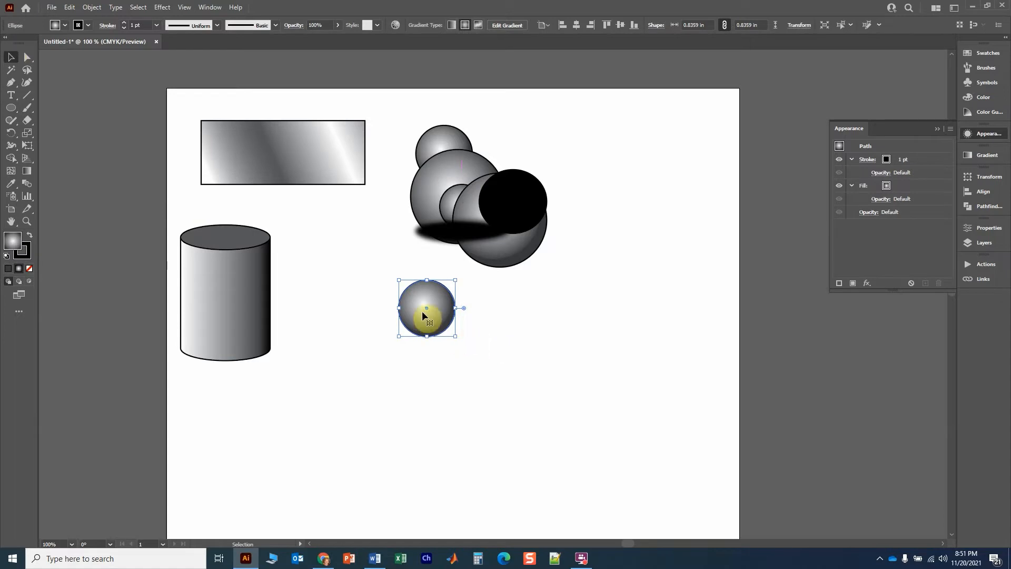
{"action": "left_click_drag", "start_coordinate": [423, 315], "coordinate": [471, 210]}
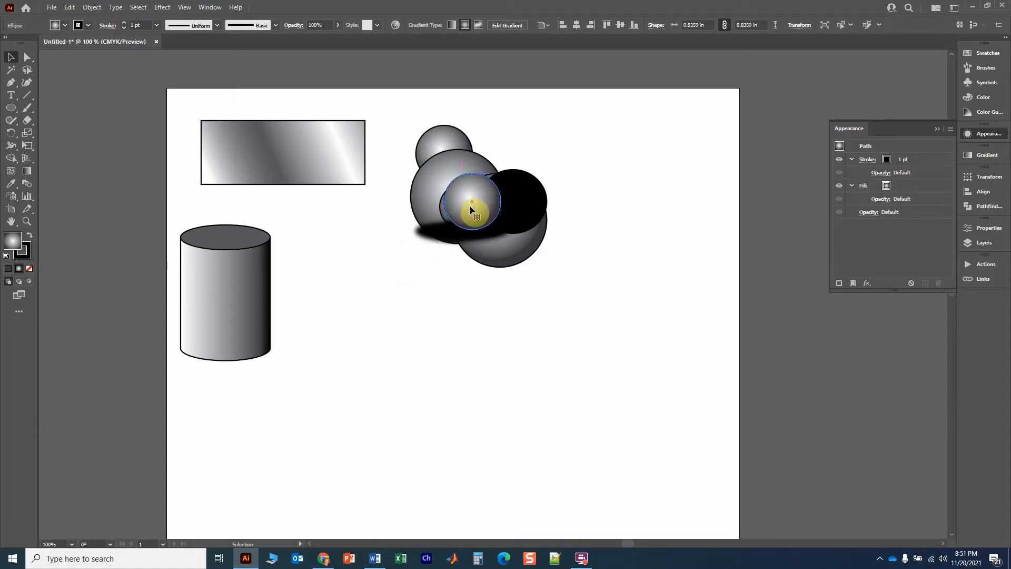
Send the small front circle backward three levels behind the front large sphere, nudge it slightly up and deselect it
{"action": "key", "text": "a"}
{"action": "key", "text": "ctrl+["}
{"action": "key", "text": "ctrl+["}
{"action": "key", "text": "ctrl+["}
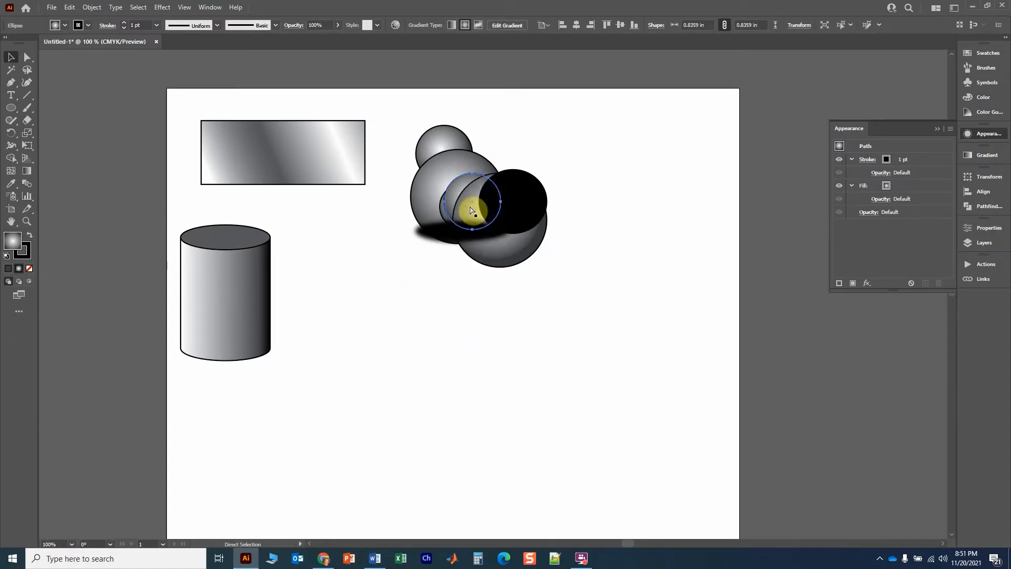
{"action": "key", "text": "v"}
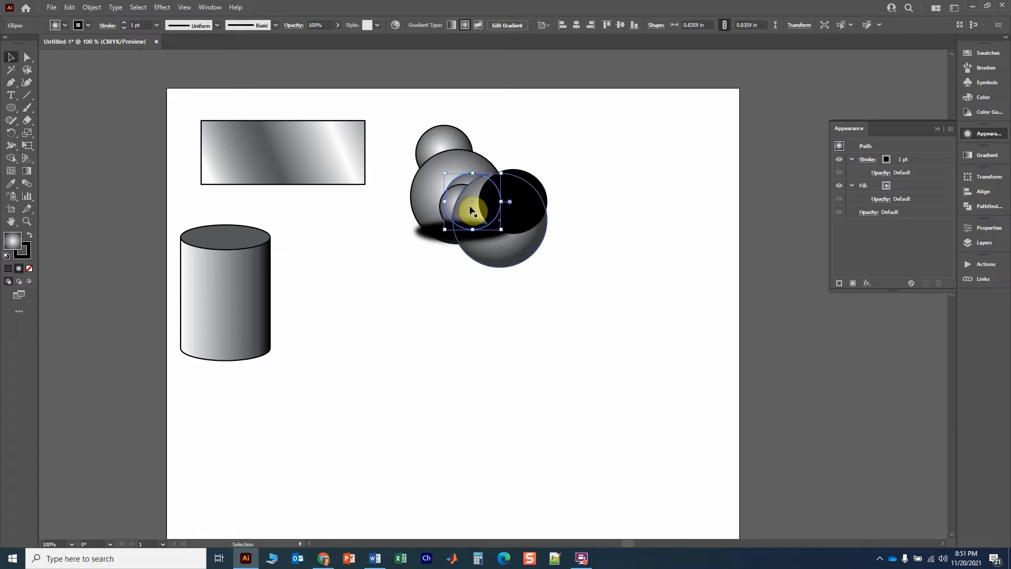
{"action": "mouse_move", "coordinate": [470, 209]}
{"action": "left_mouse_down"}
{"action": "mouse_move", "coordinate": [458, 169]}
{"action": "mouse_move", "coordinate": [471, 201]}
{"action": "left_mouse_up"}
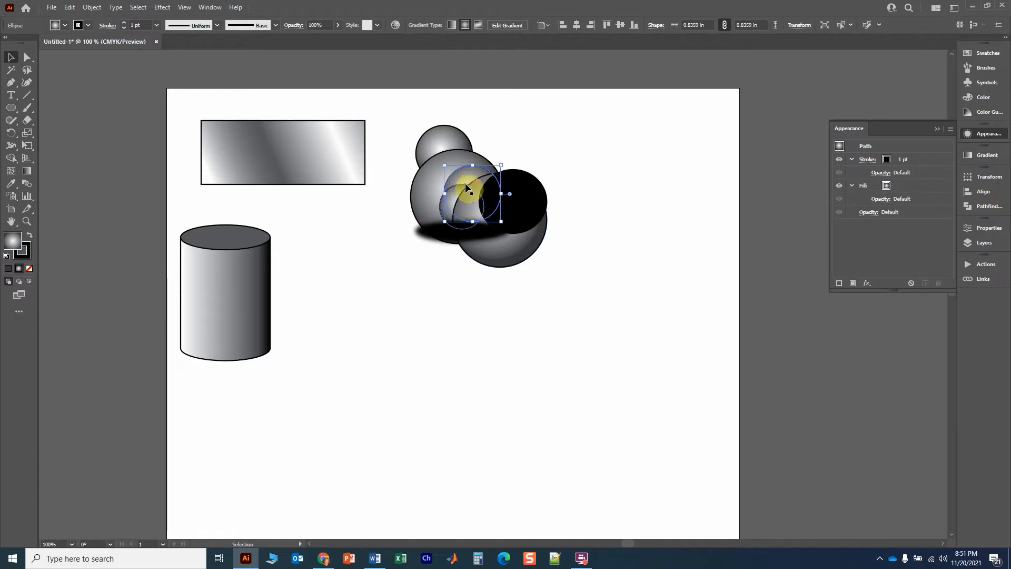
{"action": "left_click", "coordinate": [433, 322]}
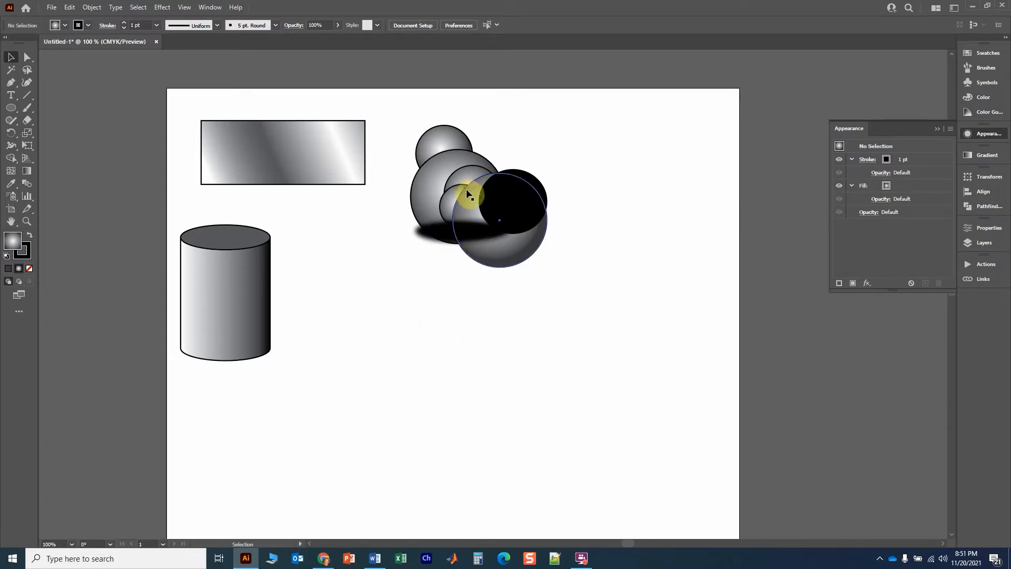
Move the front large sphere and the 0.84 in circle behind it below the cluster, and group the two together
{"action": "left_click_drag", "start_coordinate": [468, 195], "coordinate": [473, 348]}
{"action": "left_click_drag", "start_coordinate": [467, 176], "coordinate": [436, 359]}
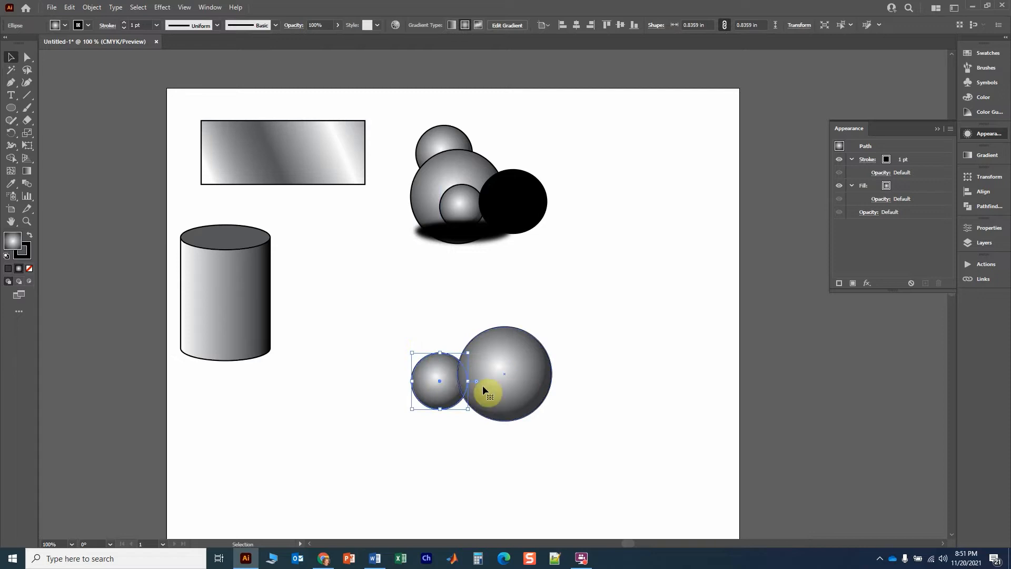
{"action": "left_click_drag", "start_coordinate": [370, 297], "coordinate": [608, 462]}
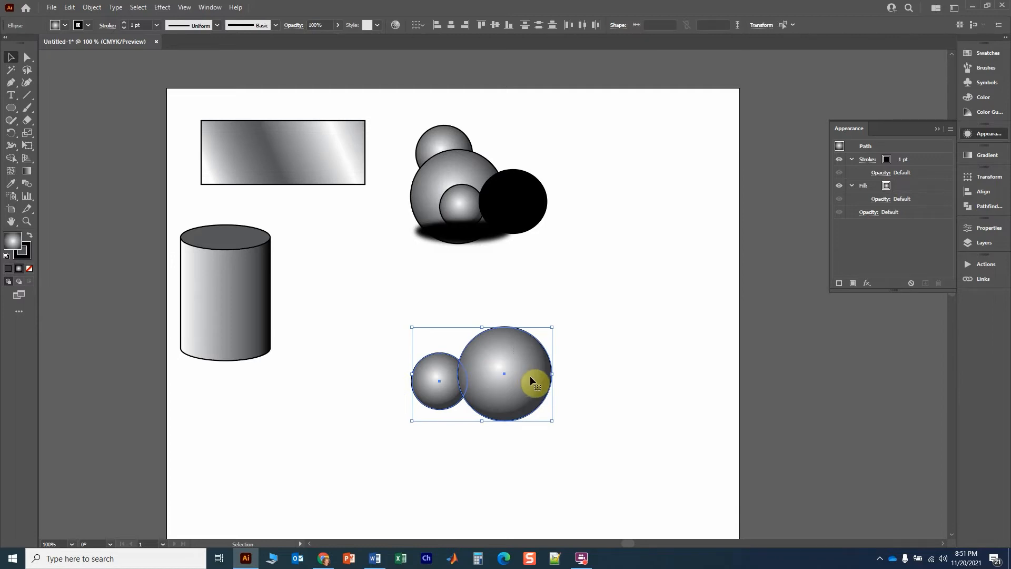
{"action": "key", "text": "a"}
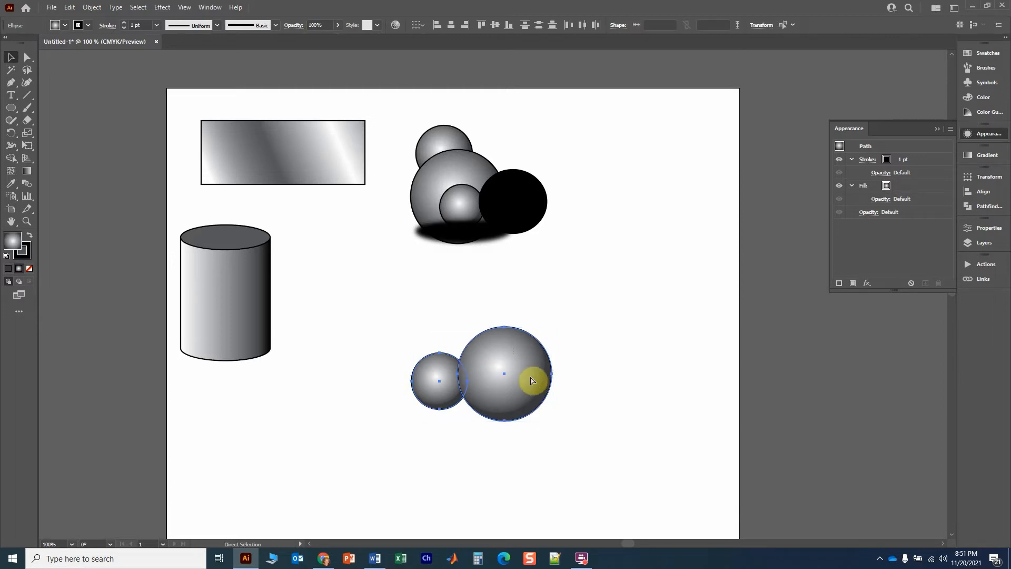
{"action": "key", "text": "ctrl+g"}
{"action": "left_click_drag", "start_coordinate": [503, 373], "coordinate": [510, 320]}
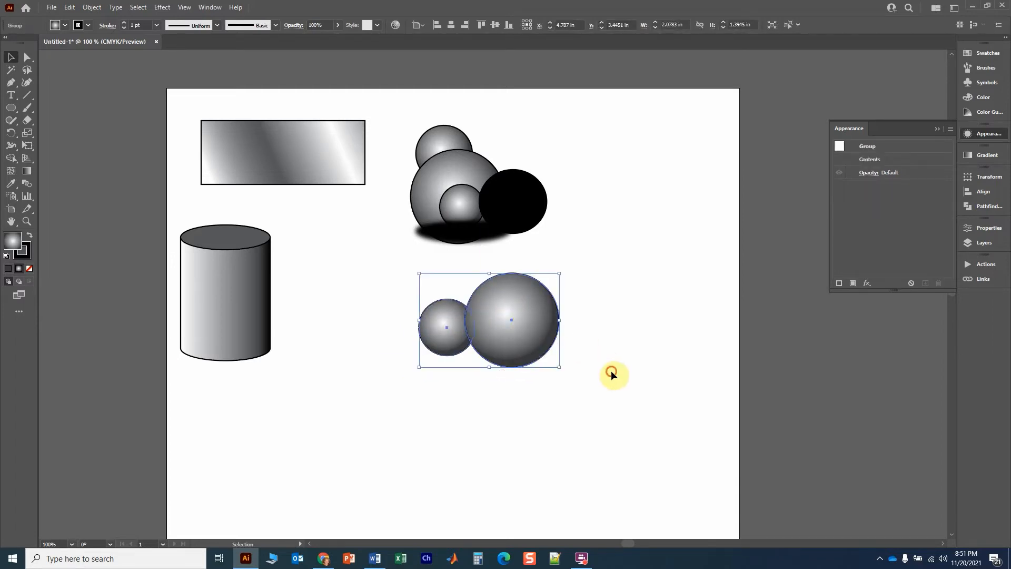
{"action": "left_click", "coordinate": [611, 373]}
Move the two-sphere group farther down the artboard and place the remaining large sphere directly above it
{"action": "left_click", "coordinate": [526, 341]}
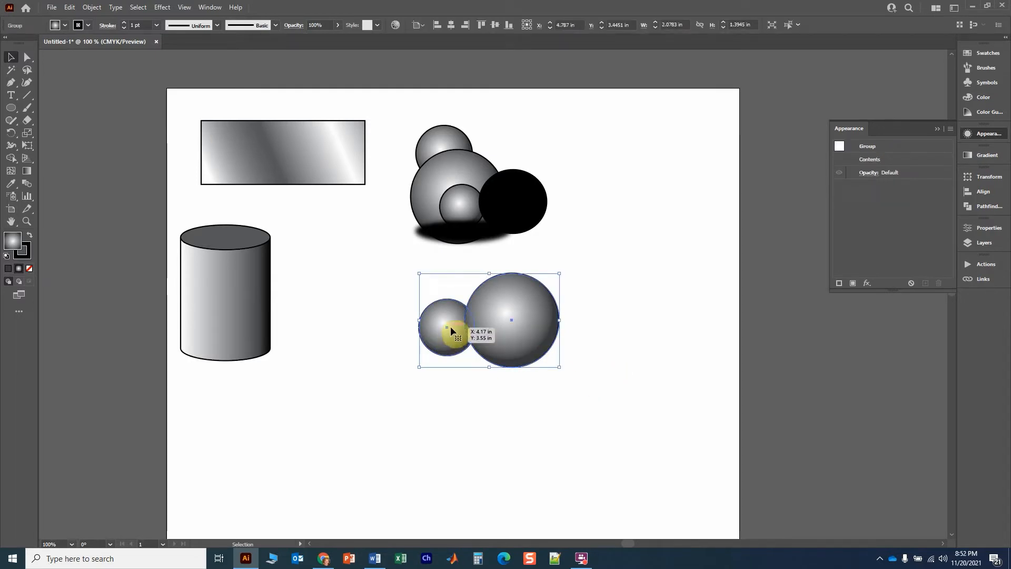
{"action": "left_click_drag", "start_coordinate": [497, 343], "coordinate": [466, 426]}
{"action": "left_click", "coordinate": [511, 396]}
{"action": "left_click_drag", "start_coordinate": [437, 187], "coordinate": [476, 311]}
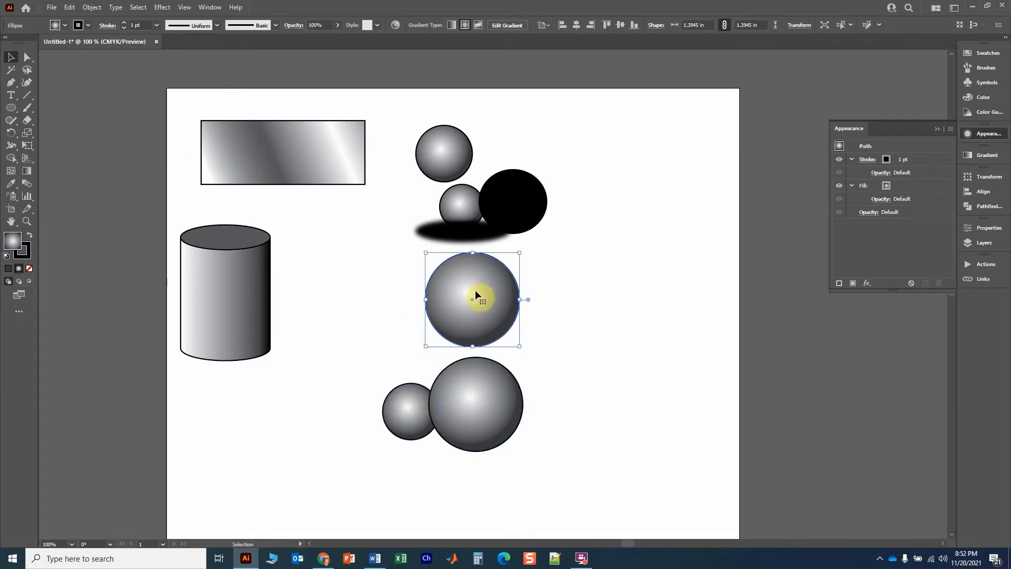
Align the large sphere and the two-sphere group on their horizontal centers and deselect them
{"action": "left_click_drag", "start_coordinate": [358, 299], "coordinate": [609, 491]}
{"action": "left_click", "coordinate": [452, 25]}
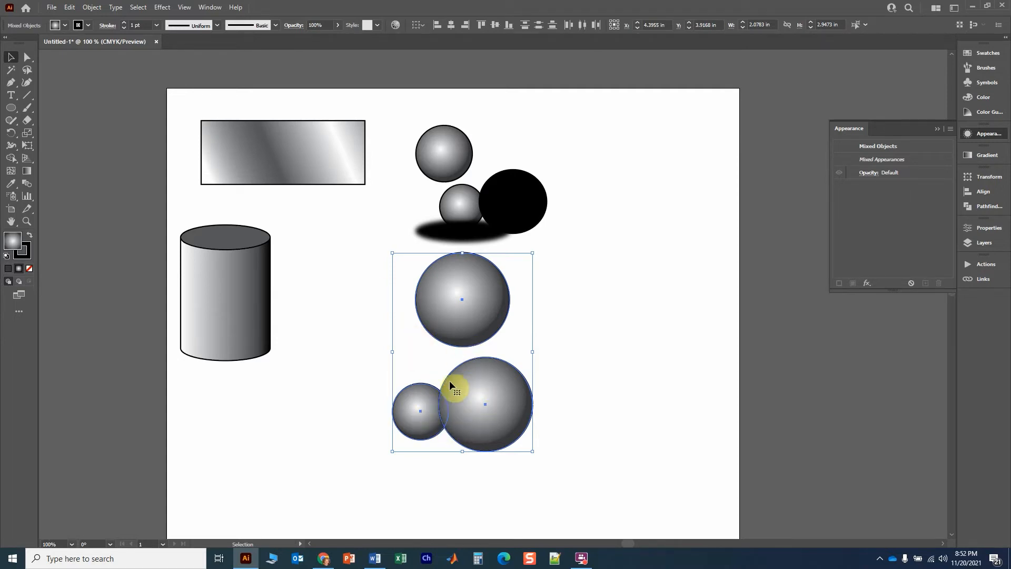
{"action": "left_click", "coordinate": [321, 381]}
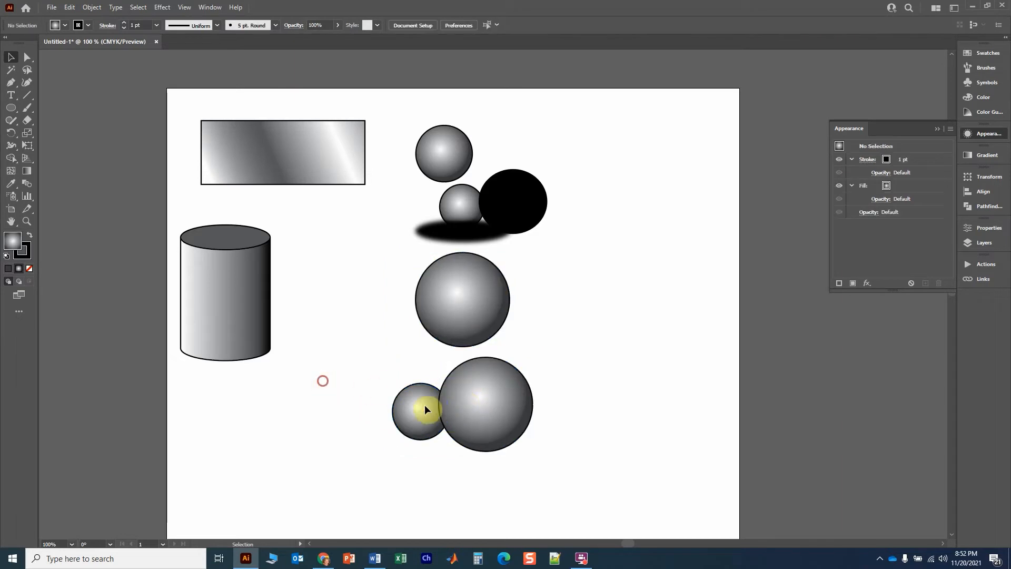
Ungroup the two lower spheres and select them together with the large sphere above
{"action": "left_click", "coordinate": [435, 410]}
{"action": "right_click", "coordinate": [430, 407]}
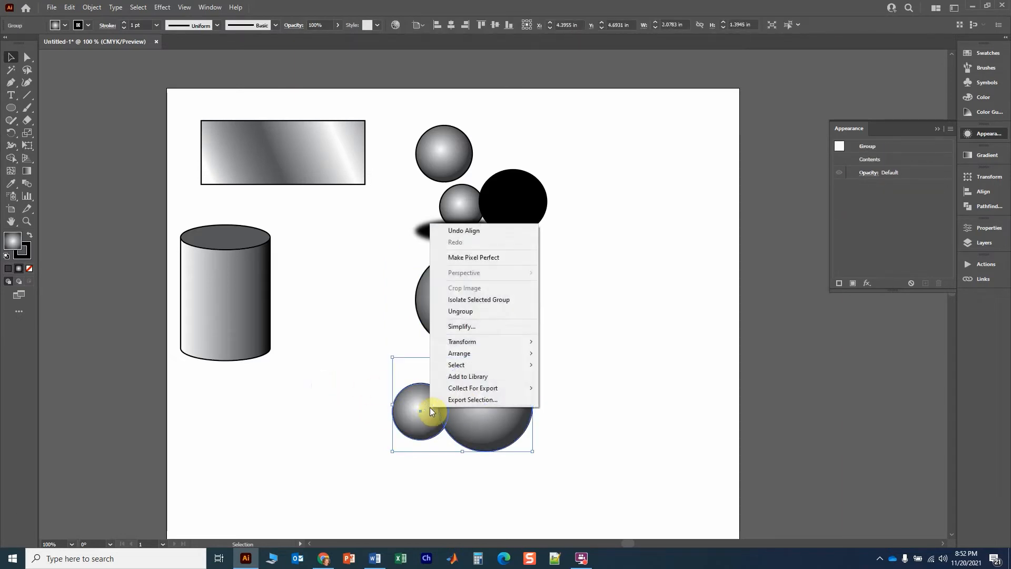
{"action": "left_click", "coordinate": [461, 311]}
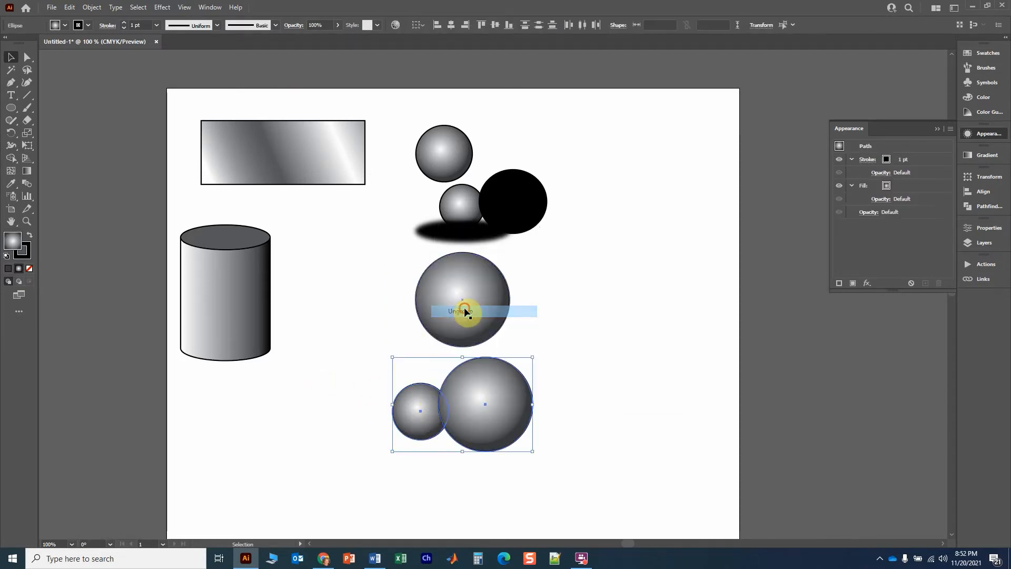
{"action": "left_click_drag", "start_coordinate": [357, 286], "coordinate": [564, 488]}
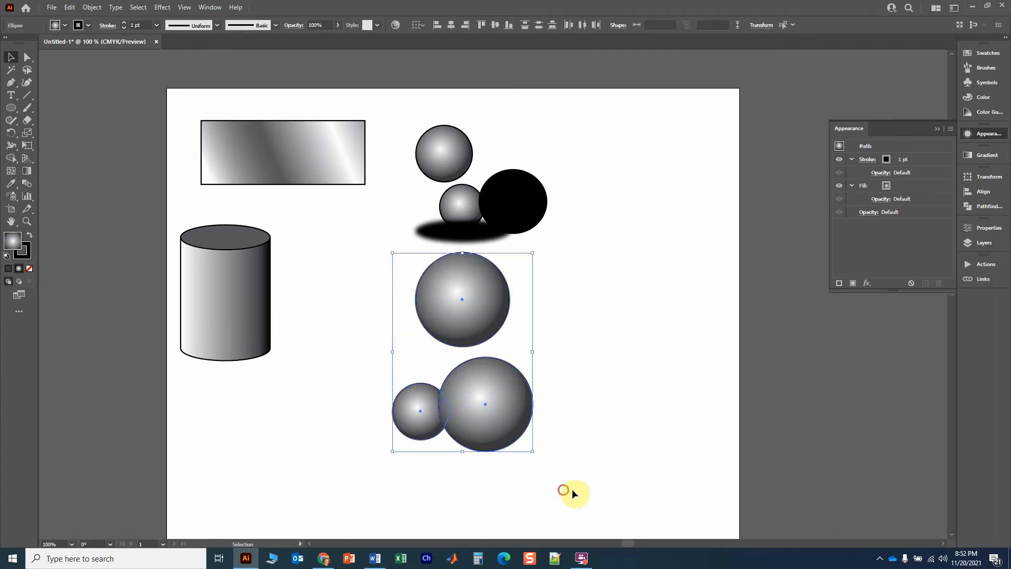
Align the three selected spheres on their horizontal centers, move the lower large sphere left off the small one, and deselect it
{"action": "left_click", "coordinate": [450, 25]}
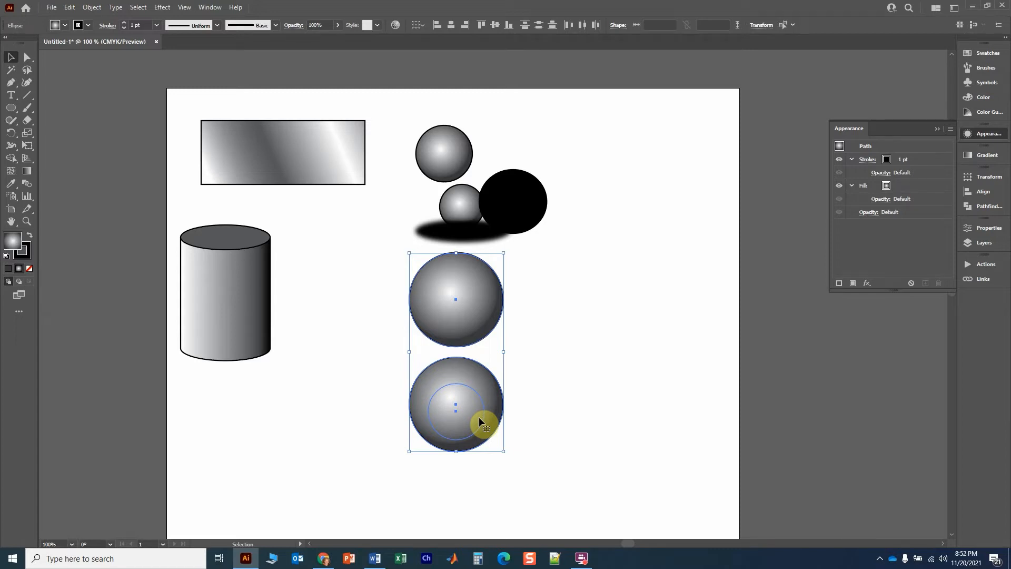
{"action": "left_click", "coordinate": [442, 397]}
{"action": "left_click_drag", "start_coordinate": [443, 397], "coordinate": [362, 383]}
{"action": "left_click", "coordinate": [554, 387]}
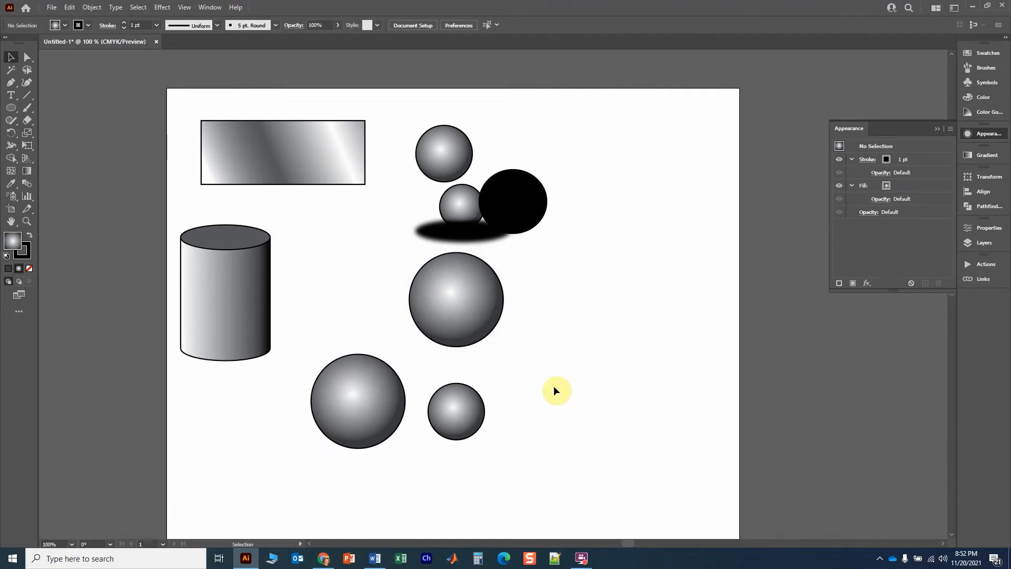
Delete all artwork from the artboard and draw twelve scattered vertical lines of varying lengths across its upper part
{"action": "key", "text": "ctrl+a"}
{"action": "key", "text": "Delete"}
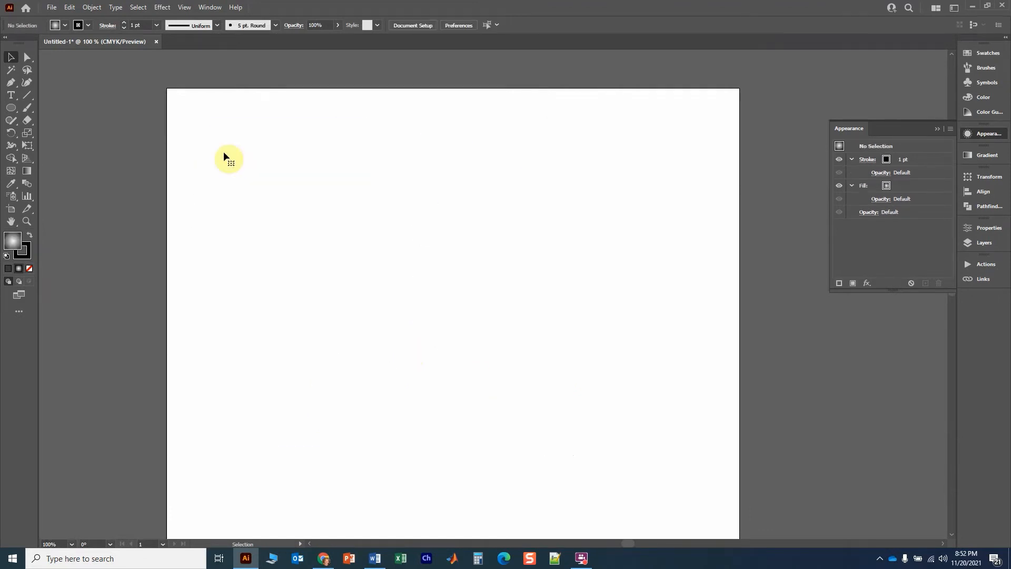
{"action": "left_click", "coordinate": [27, 95]}
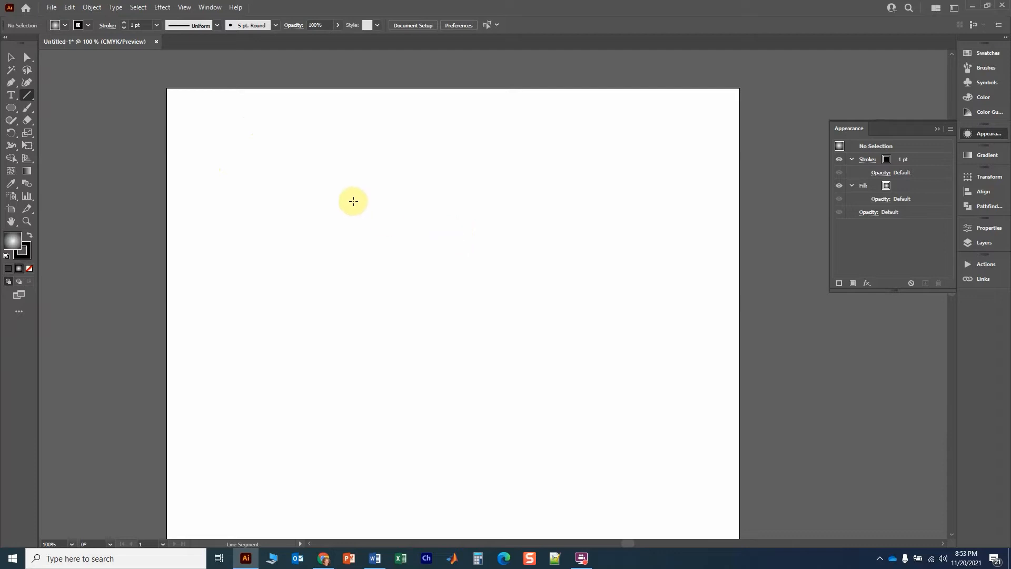
{"action": "left_click_drag", "start_coordinate": [250, 163], "coordinate": [251, 204]}
{"action": "left_click_drag", "start_coordinate": [279, 170], "coordinate": [278, 232]}
{"action": "left_click_drag", "start_coordinate": [339, 171], "coordinate": [339, 221]}
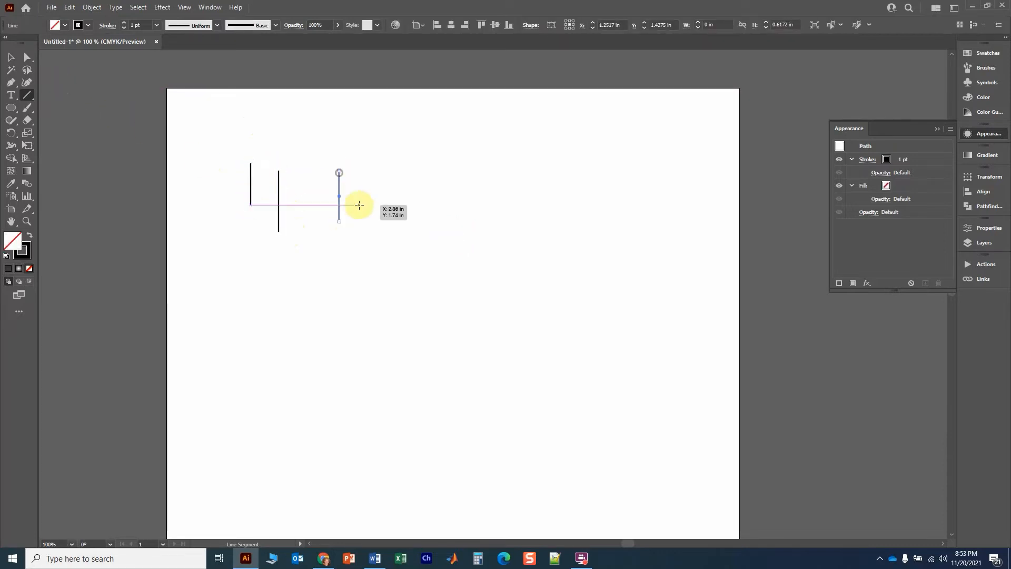
{"action": "left_click_drag", "start_coordinate": [384, 163], "coordinate": [384, 228]}
{"action": "left_click_drag", "start_coordinate": [446, 196], "coordinate": [446, 279]}
{"action": "left_click_drag", "start_coordinate": [485, 199], "coordinate": [486, 247]}
{"action": "left_click_drag", "start_coordinate": [527, 176], "coordinate": [527, 227]}
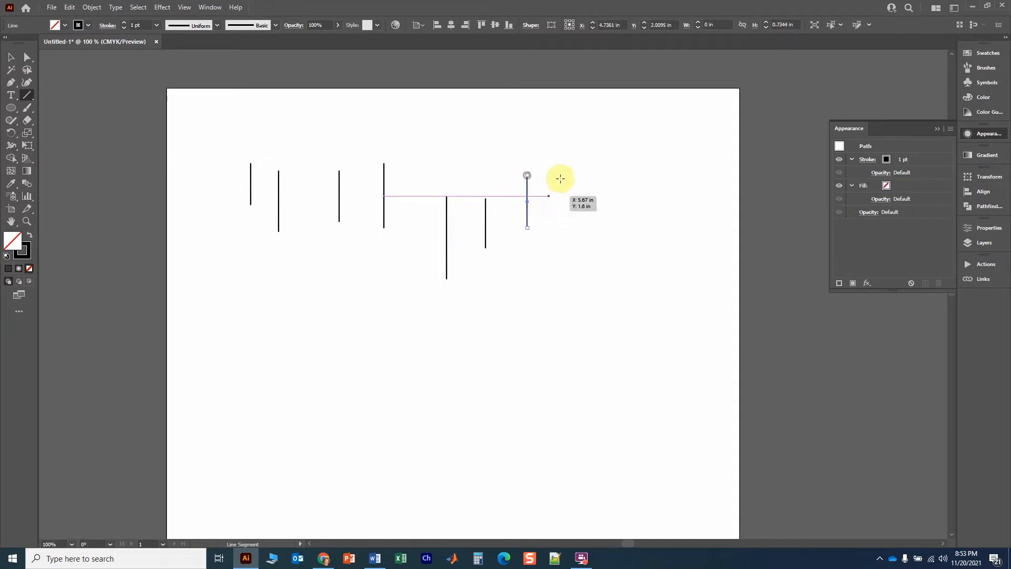
{"action": "left_click_drag", "start_coordinate": [567, 170], "coordinate": [568, 227]}
{"action": "left_click_drag", "start_coordinate": [599, 170], "coordinate": [610, 286]}
{"action": "left_click_drag", "start_coordinate": [636, 232], "coordinate": [636, 287]}
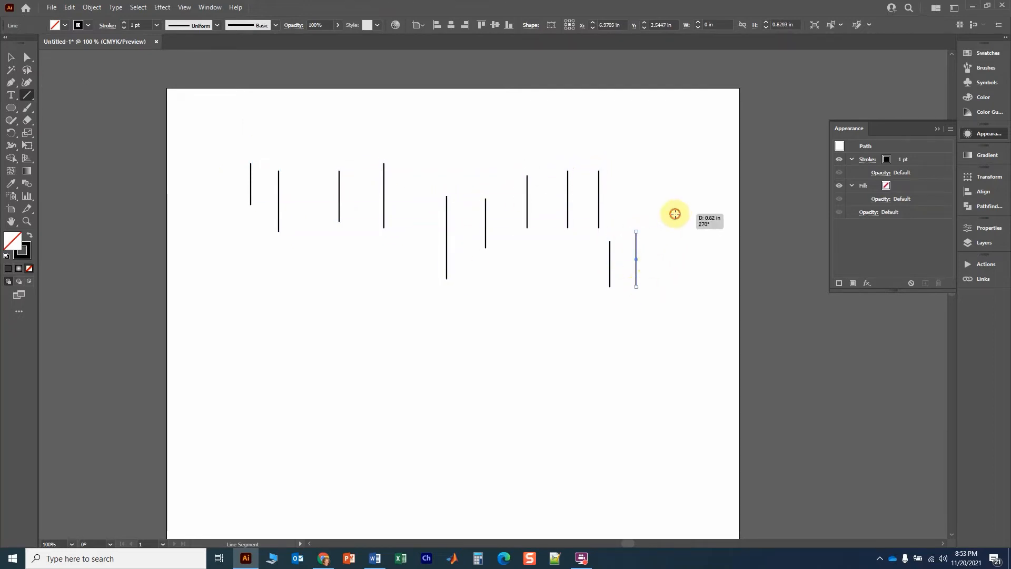
{"action": "left_click_drag", "start_coordinate": [675, 214], "coordinate": [675, 248]}
Select all twelve lines, try aligning their vertical centers relative to the selection, and undo the alignment
{"action": "left_click", "coordinate": [9, 63]}
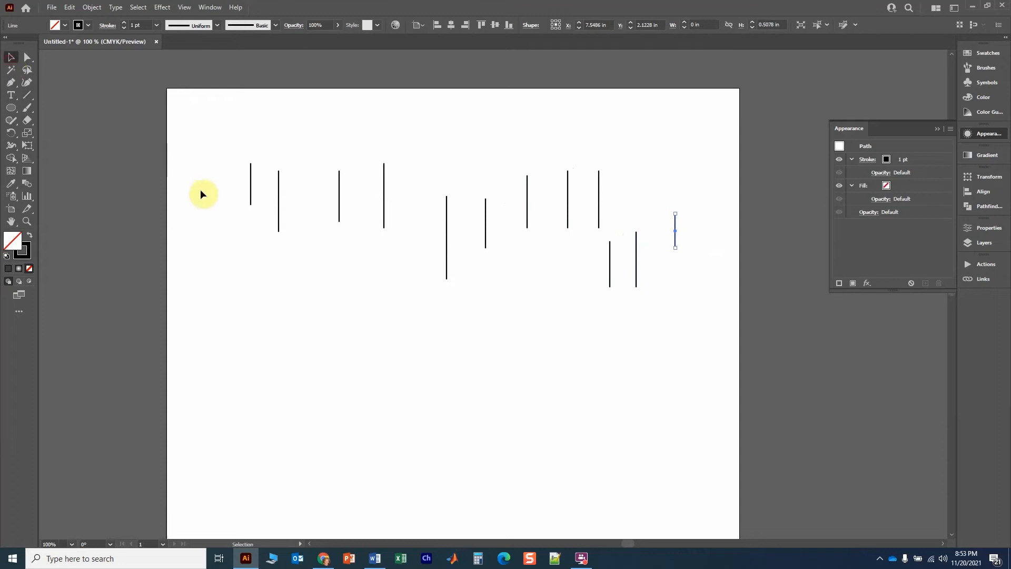
{"action": "left_click", "coordinate": [189, 210]}
{"action": "left_click", "coordinate": [178, 122]}
{"action": "left_click_drag", "start_coordinate": [178, 124], "coordinate": [765, 353]}
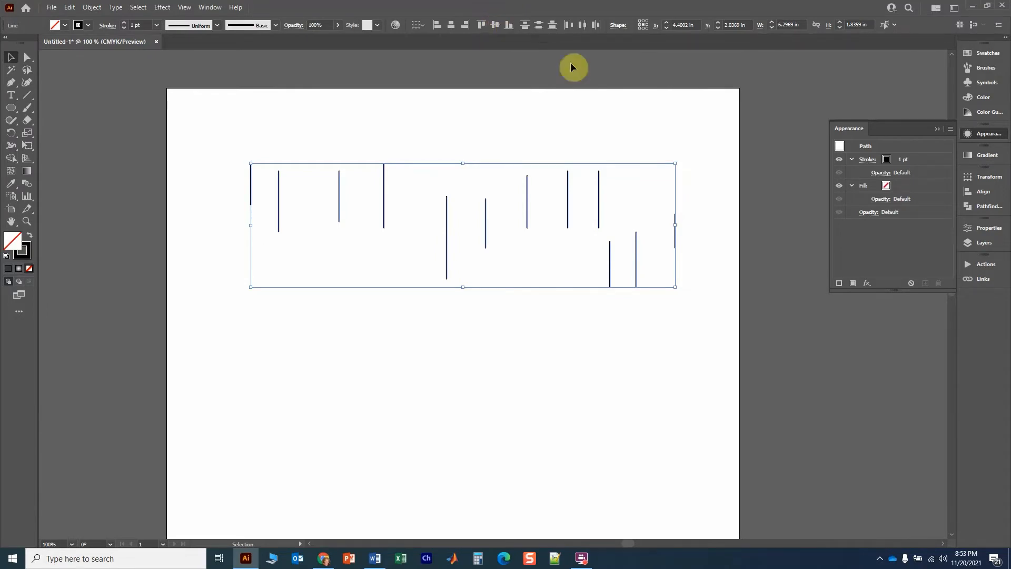
{"action": "left_click", "coordinate": [988, 193]}
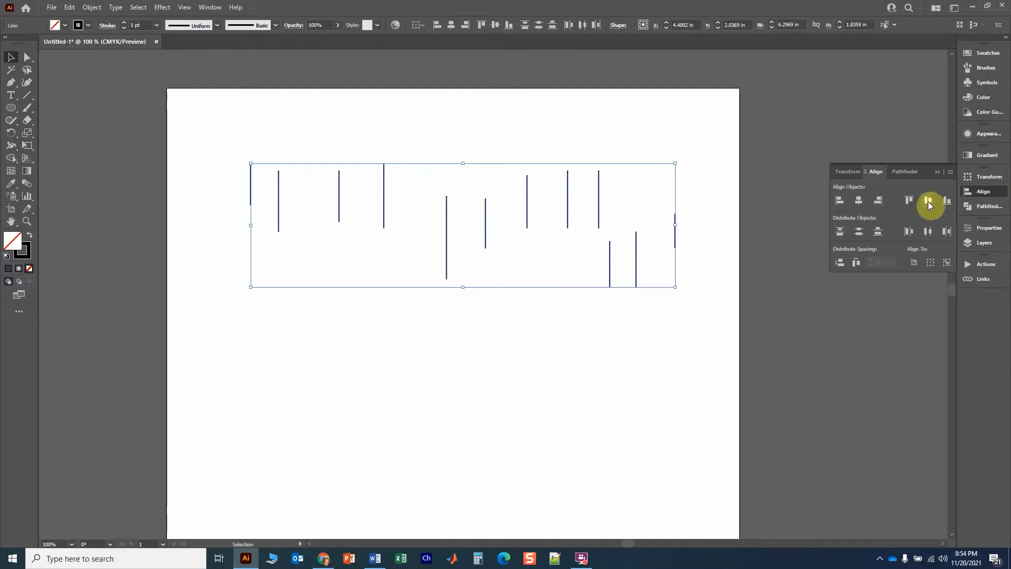
{"action": "left_click", "coordinate": [492, 21]}
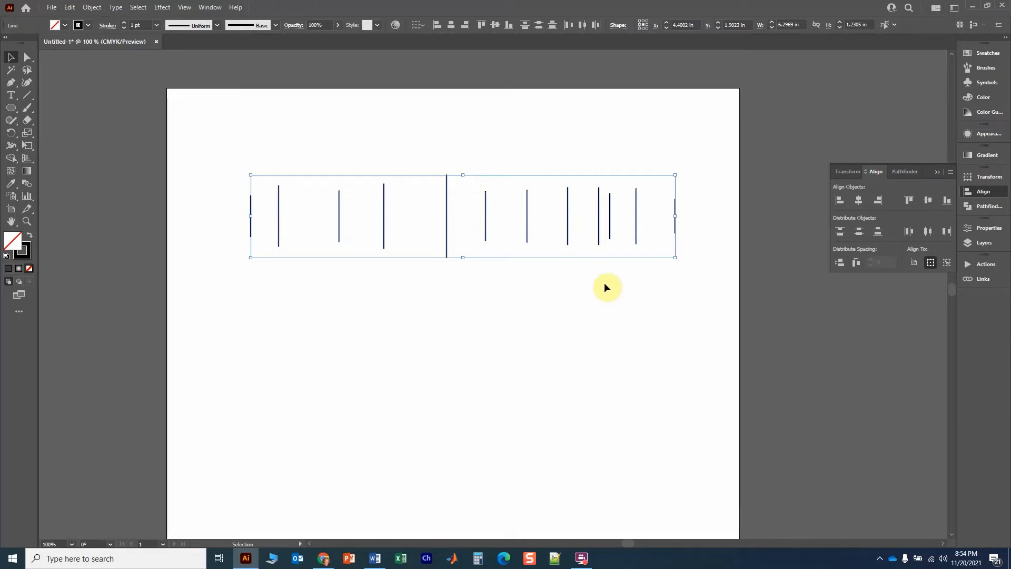
{"action": "key", "text": "ctrl+d"}
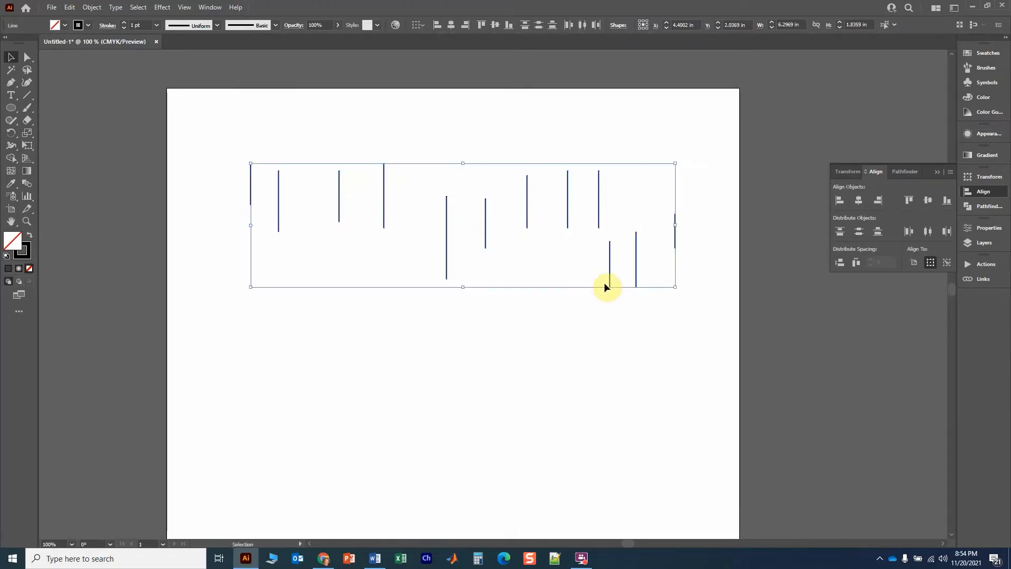
Try aligning the lines' vertical centers relative to the artboard, and undo the alignment
{"action": "scroll", "coordinate": [469, 317], "scroll_direction": "down", "scroll_amount": 3}
{"action": "scroll", "coordinate": [479, 309], "scroll_direction": "down", "scroll_amount": 1}
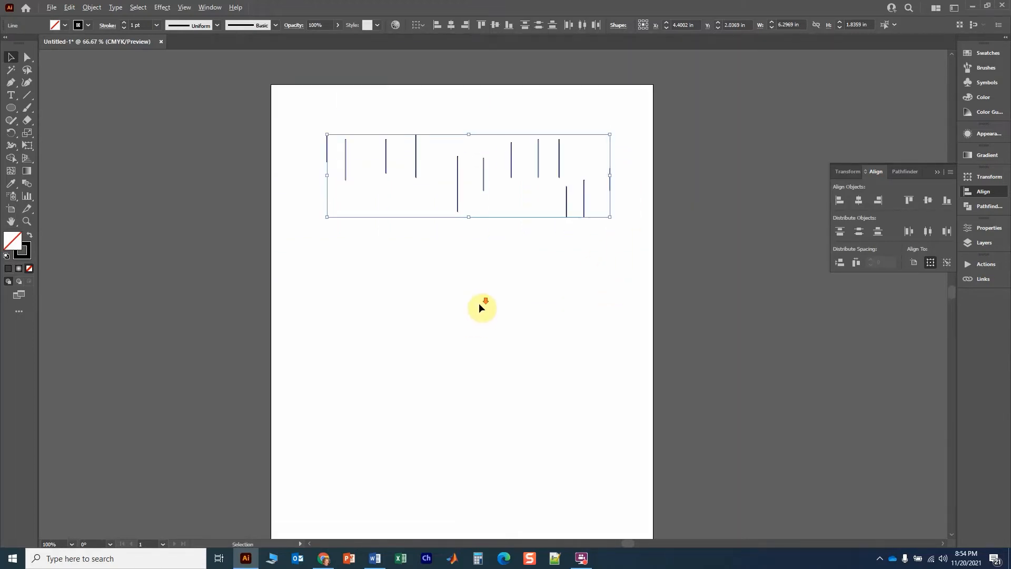
{"action": "scroll", "coordinate": [479, 305], "scroll_direction": "down", "scroll_amount": 1}
{"action": "scroll", "coordinate": [479, 305], "scroll_direction": "down", "scroll_amount": 1}
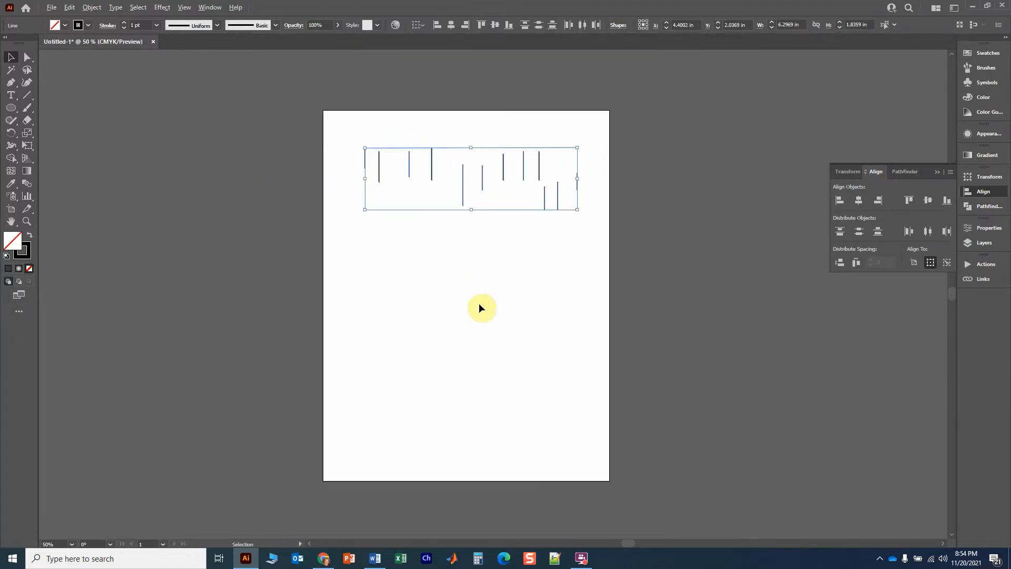
{"action": "left_click", "coordinate": [423, 26]}
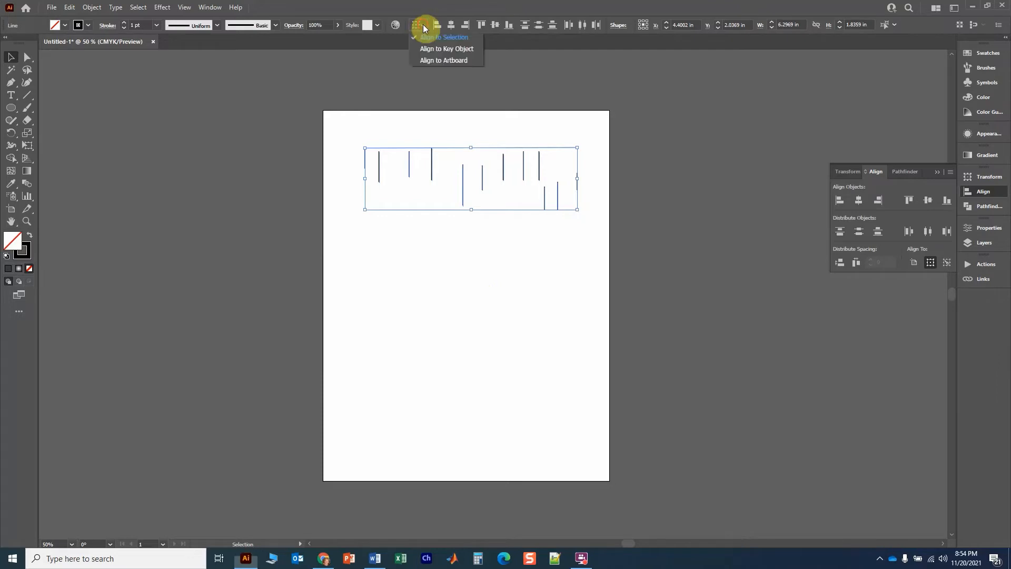
{"action": "left_click", "coordinate": [437, 60]}
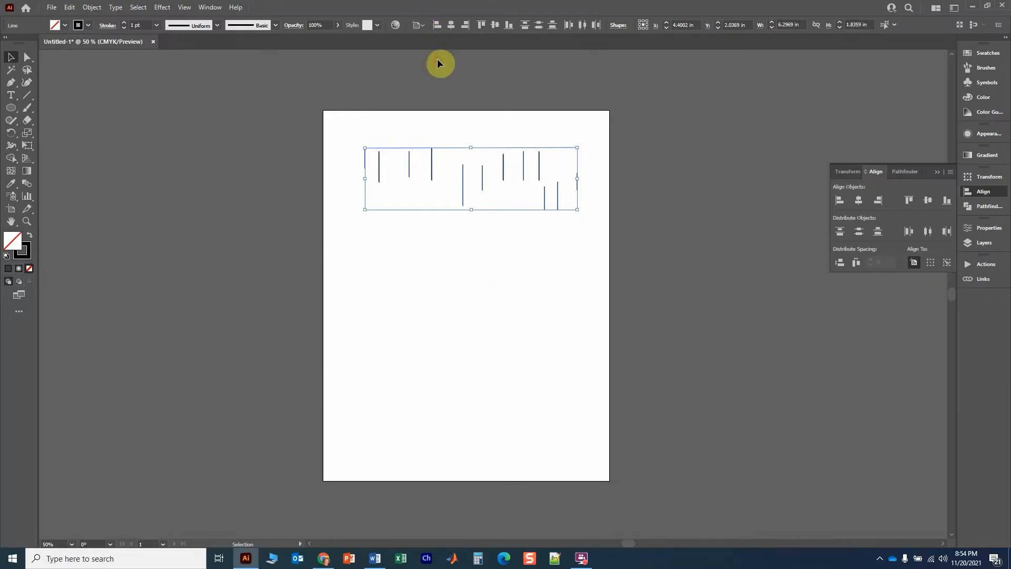
{"action": "left_click", "coordinate": [495, 24]}
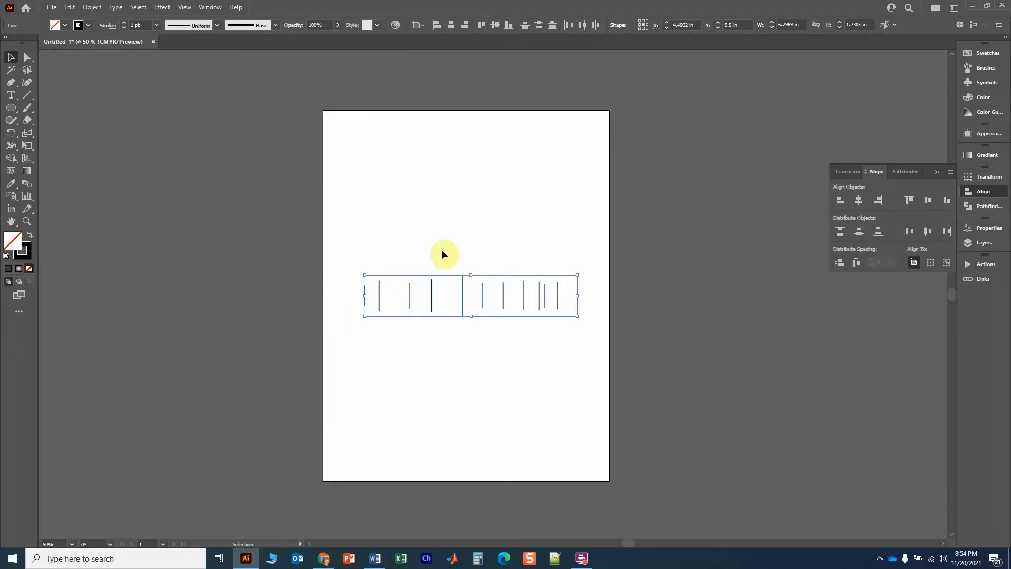
{"action": "key", "text": "ctrl+z"}
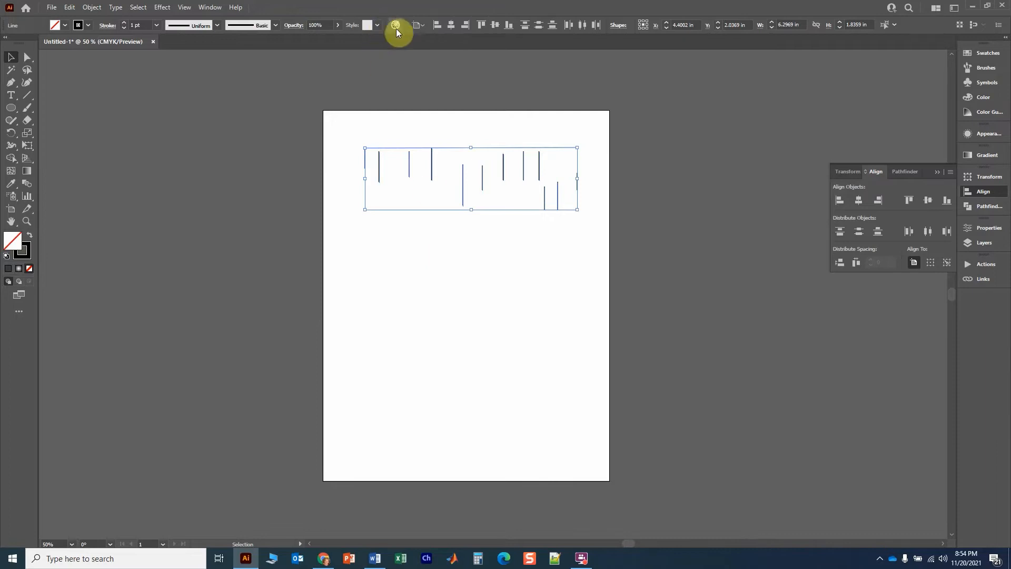
Try aligning the lines' vertical centers to the second line from the left as key object, and undo the alignment
{"action": "left_click", "coordinate": [380, 166]}
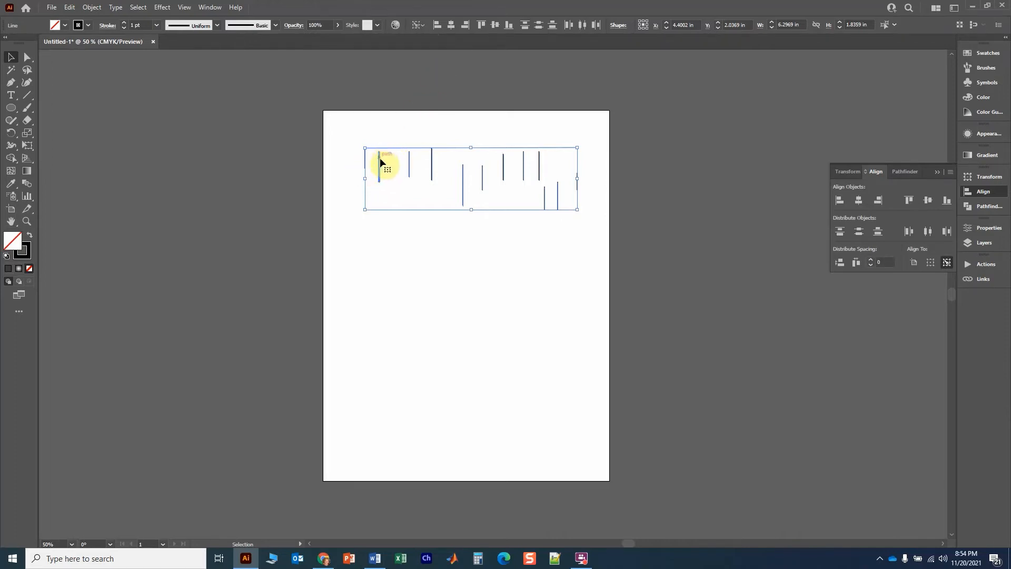
{"action": "scroll", "coordinate": [381, 159], "scroll_direction": "up", "scroll_amount": 3}
{"action": "left_click_drag", "start_coordinate": [443, 158], "coordinate": [282, 197]}
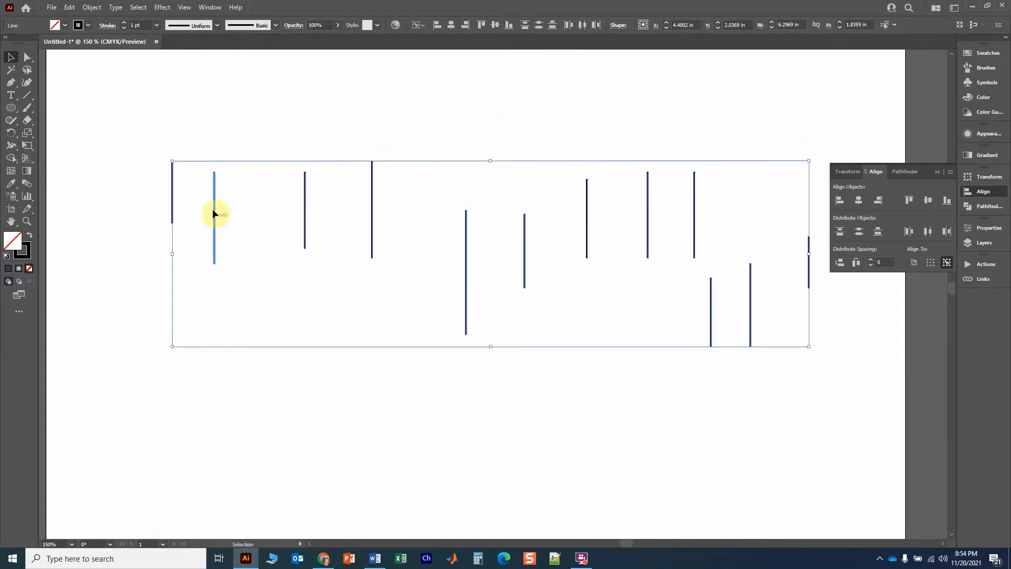
{"action": "left_click", "coordinate": [495, 23]}
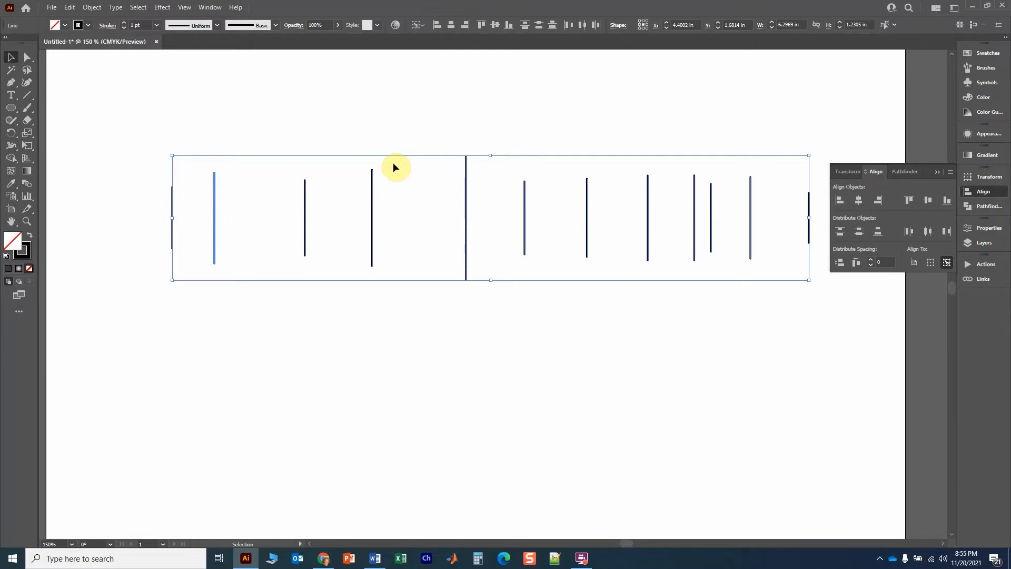
{"action": "key", "text": "ctrl+z"}
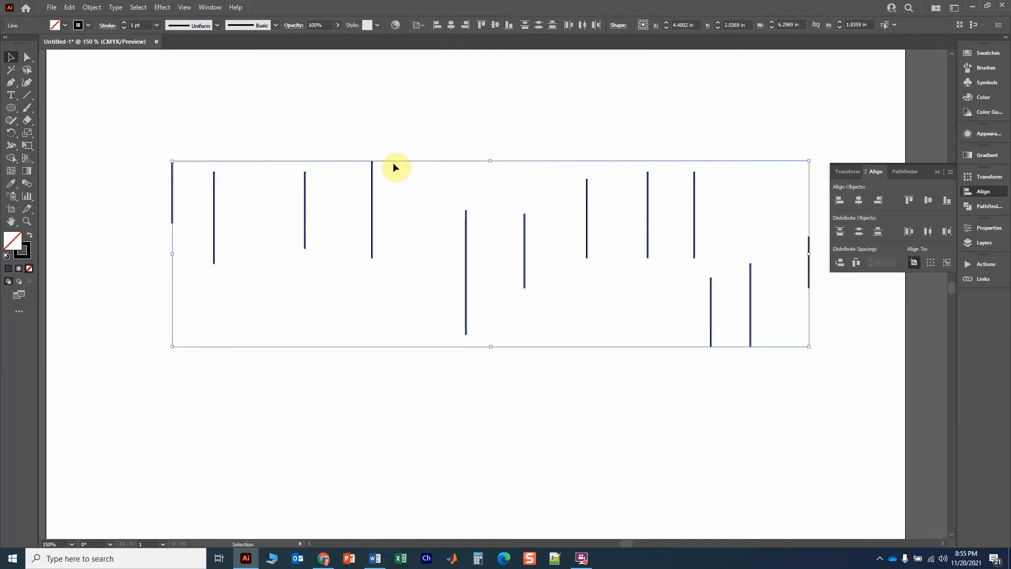
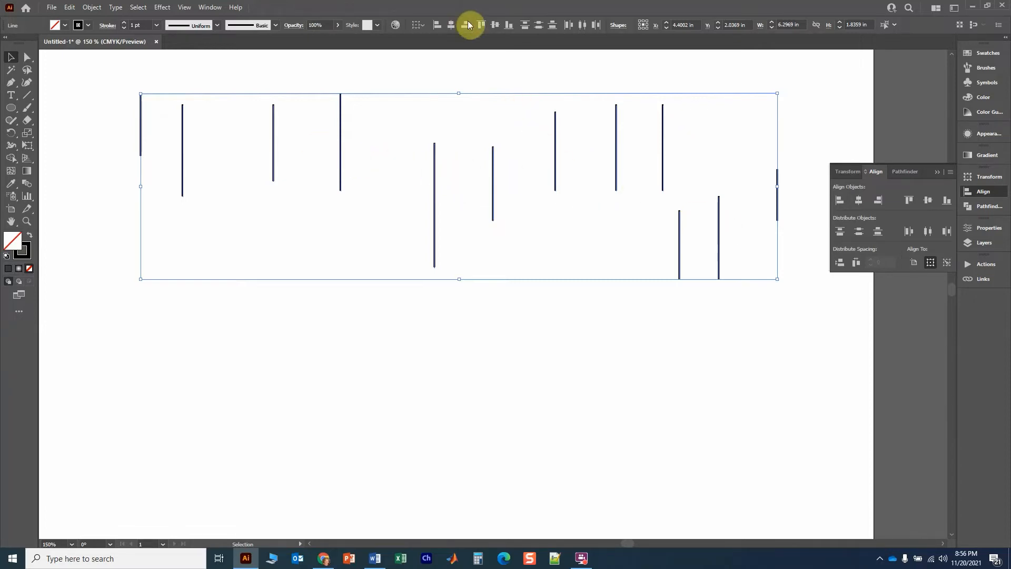
Distribute the twelve lines evenly by their horizontal centers and align their top edges relative to the selection
{"action": "left_click", "coordinate": [581, 25]}
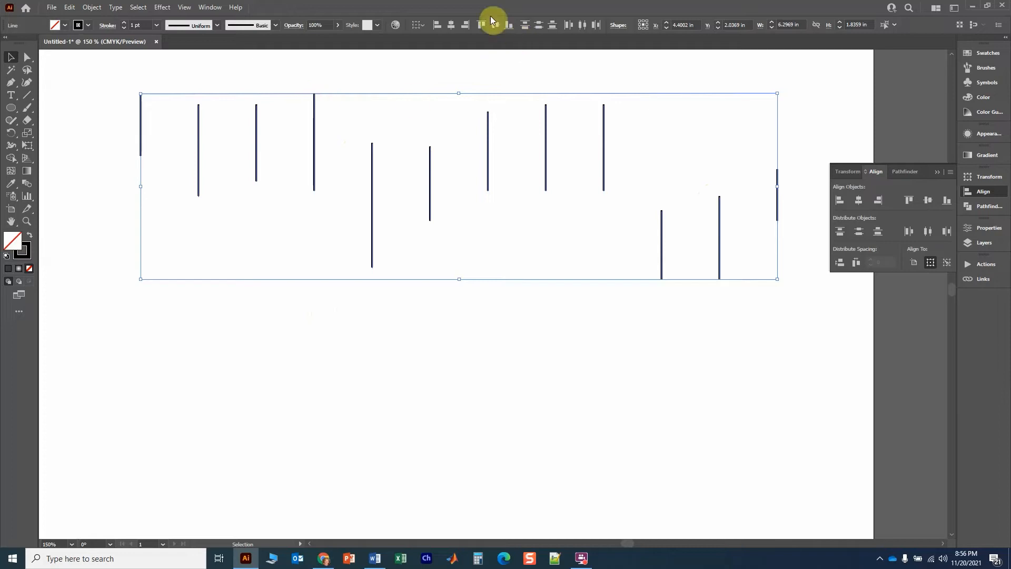
{"action": "left_click", "coordinate": [477, 23]}
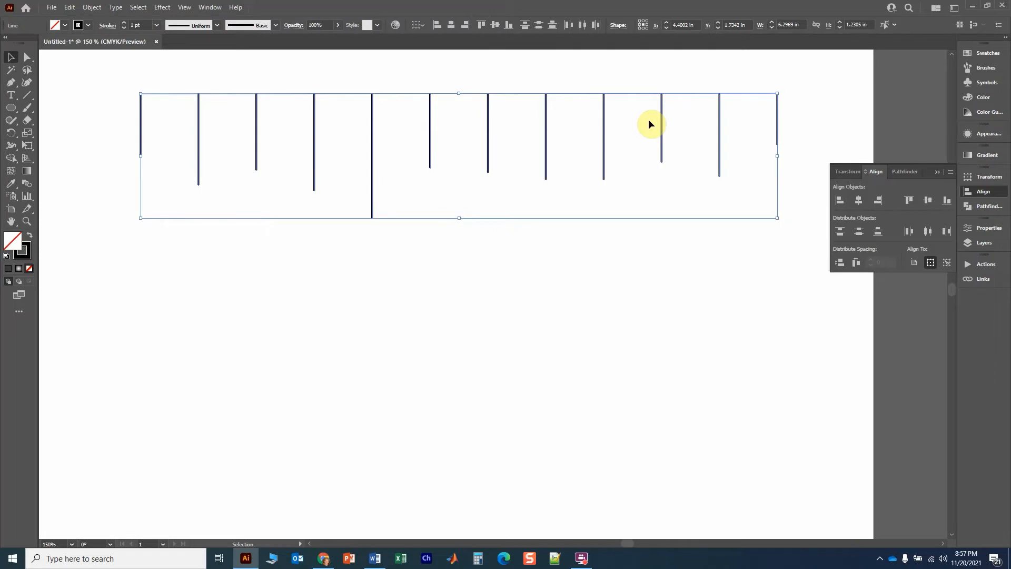
{"action": "scroll", "coordinate": [621, 156], "scroll_direction": "down", "scroll_amount": 4}
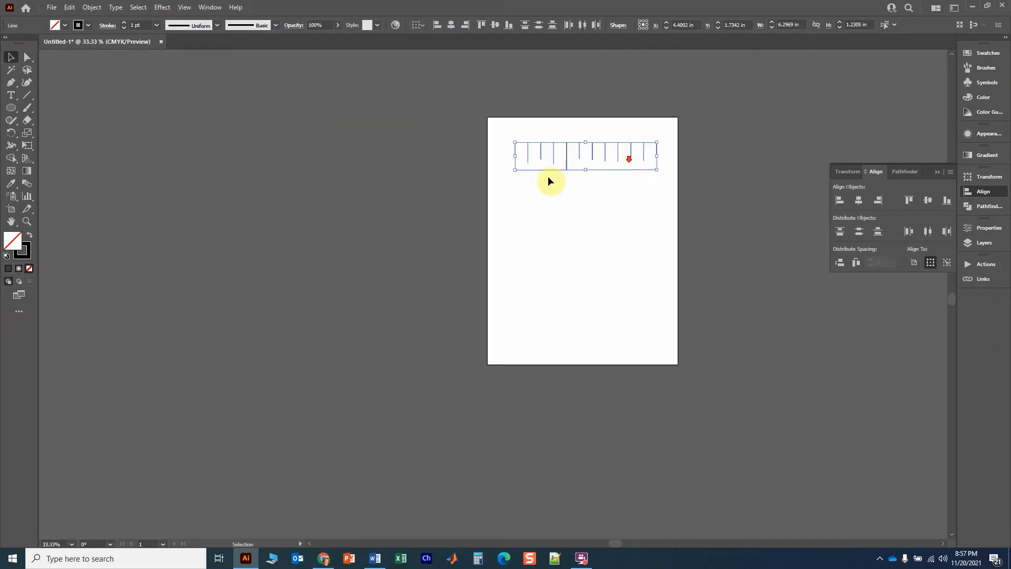
{"action": "scroll", "coordinate": [632, 167], "scroll_direction": "up", "scroll_amount": 2}
{"action": "scroll", "coordinate": [620, 188], "scroll_direction": "up", "scroll_amount": 2}
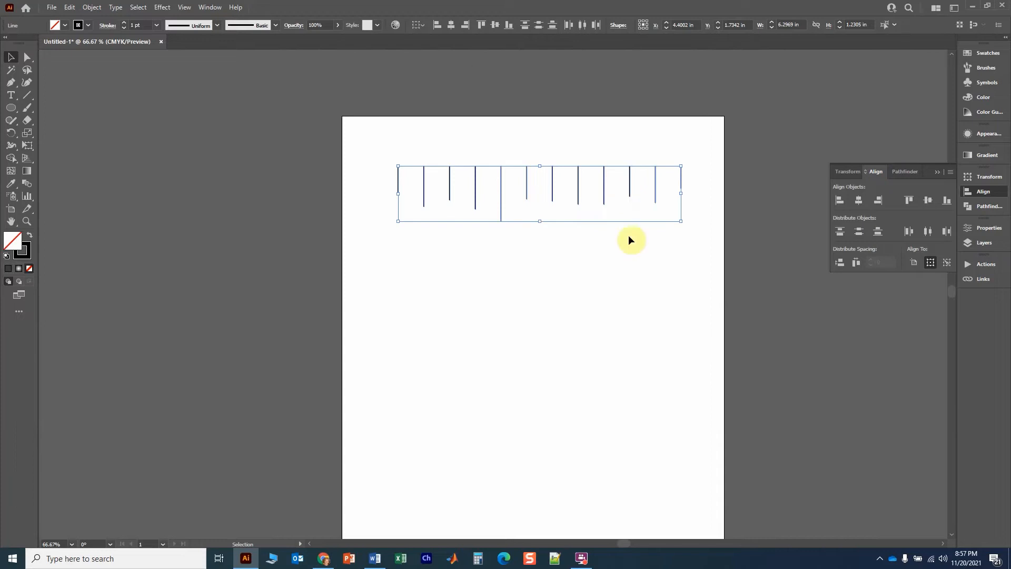
Move the rightmost short line down below the row and delete the other eleven lines
{"action": "left_click", "coordinate": [526, 205]}
{"action": "left_click", "coordinate": [680, 174]}
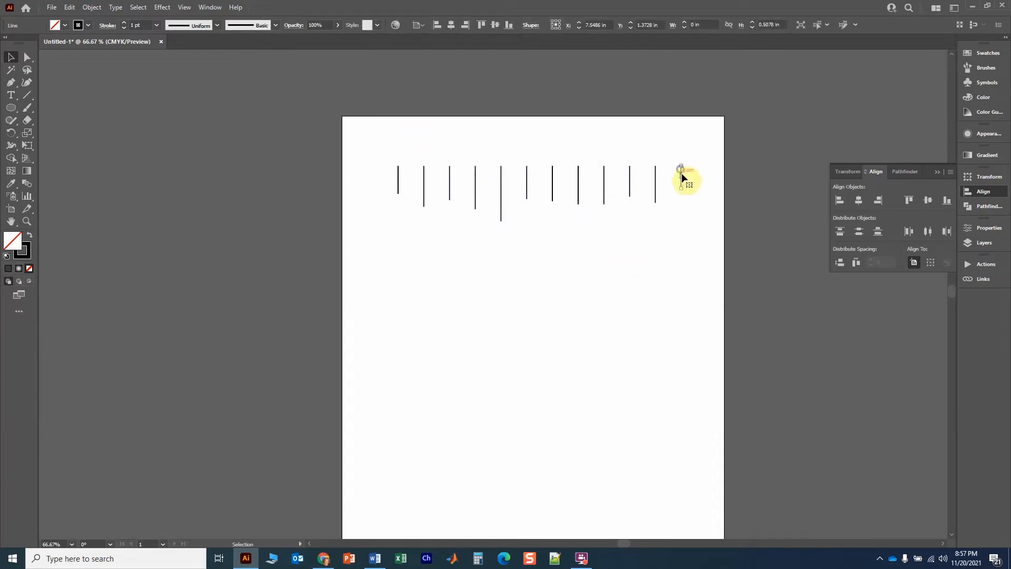
{"action": "left_click_drag", "start_coordinate": [683, 188], "coordinate": [682, 187]}
{"action": "scroll", "coordinate": [683, 197], "scroll_direction": "up", "scroll_amount": 3}
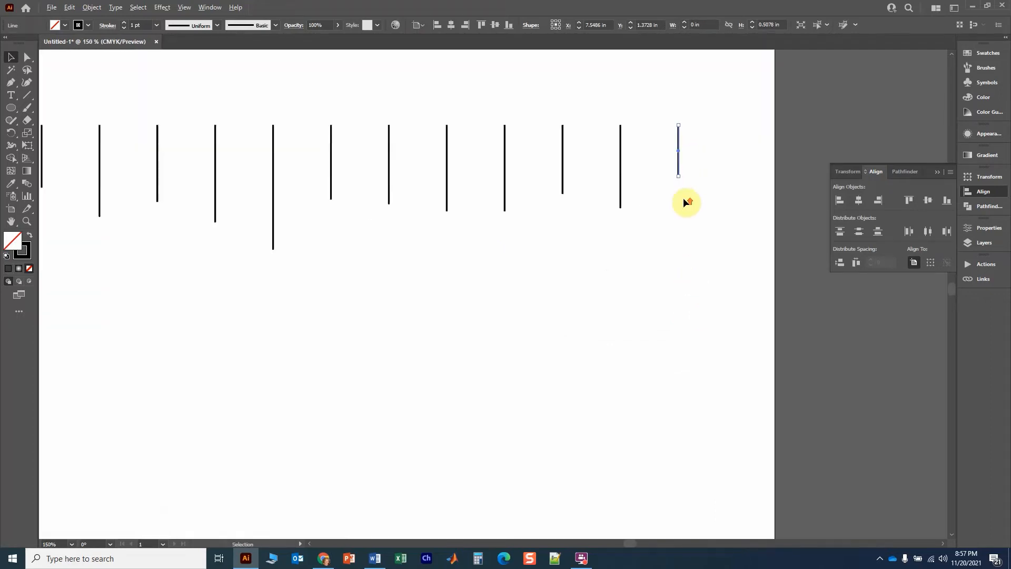
{"action": "left_click_drag", "start_coordinate": [679, 118], "coordinate": [576, 251]}
{"action": "scroll", "coordinate": [672, 445], "scroll_direction": "down", "scroll_amount": 4}
{"action": "scroll", "coordinate": [569, 221], "scroll_direction": "up", "scroll_amount": 1}
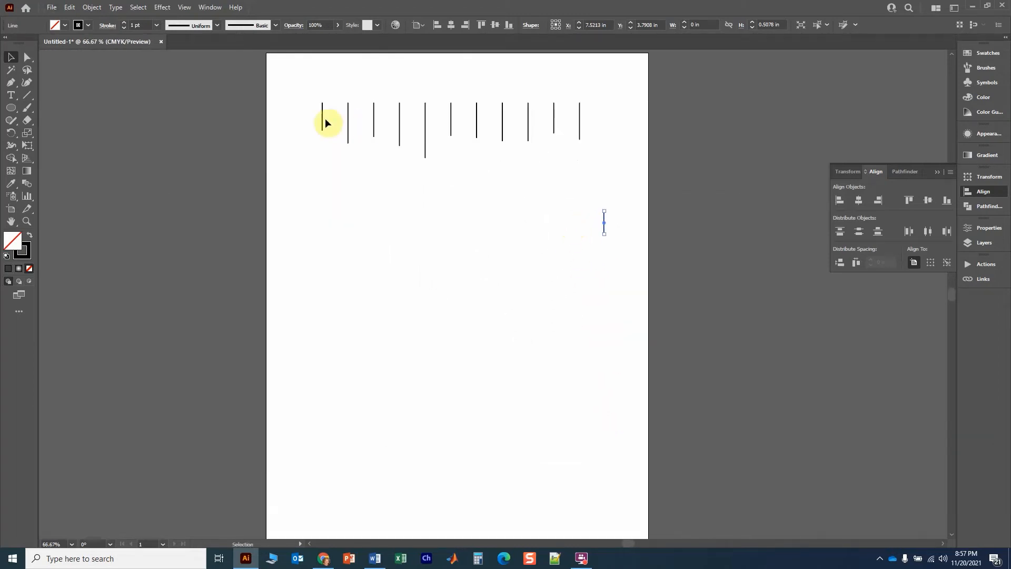
{"action": "left_click_drag", "start_coordinate": [296, 94], "coordinate": [627, 140]}
{"action": "key", "text": "Delete"}
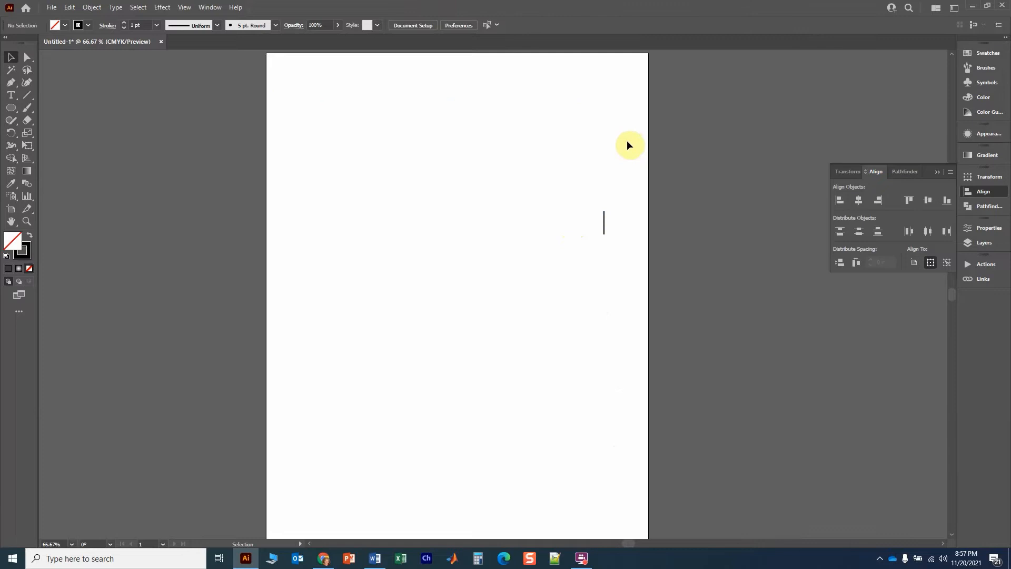
Duplicate the remaining line into nine unevenly spaced, staggered lines descending across the artboard, and move the lowest one farther down and left
{"action": "left_click", "coordinate": [604, 223]}
{"action": "scroll", "coordinate": [597, 229], "scroll_direction": "up", "scroll_amount": 1}
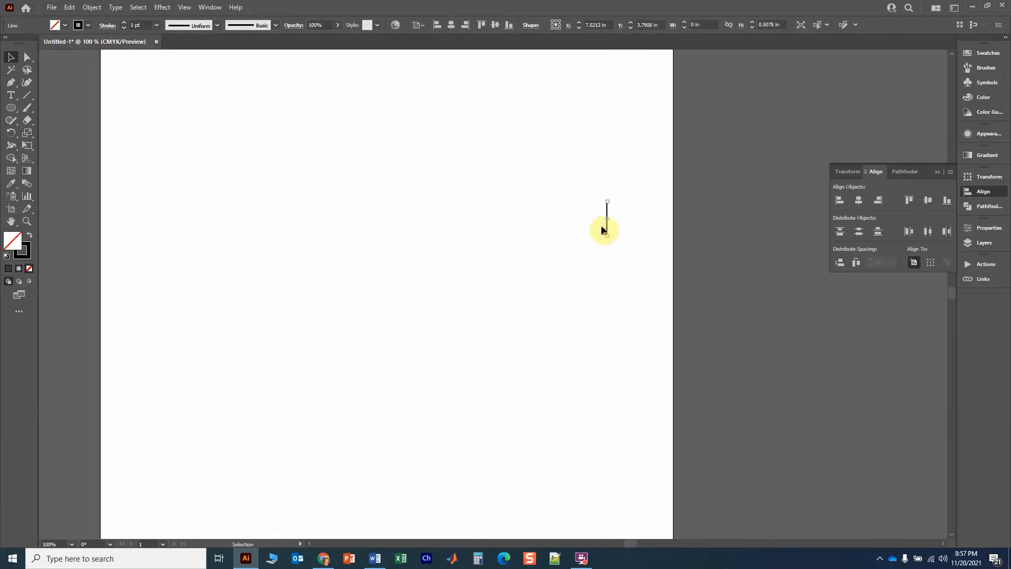
{"action": "left_click_drag", "start_coordinate": [606, 214], "coordinate": [153, 90]}
{"action": "left_click", "coordinate": [334, 104]}
{"action": "scroll", "coordinate": [209, 131], "scroll_direction": "up", "scroll_amount": 2}
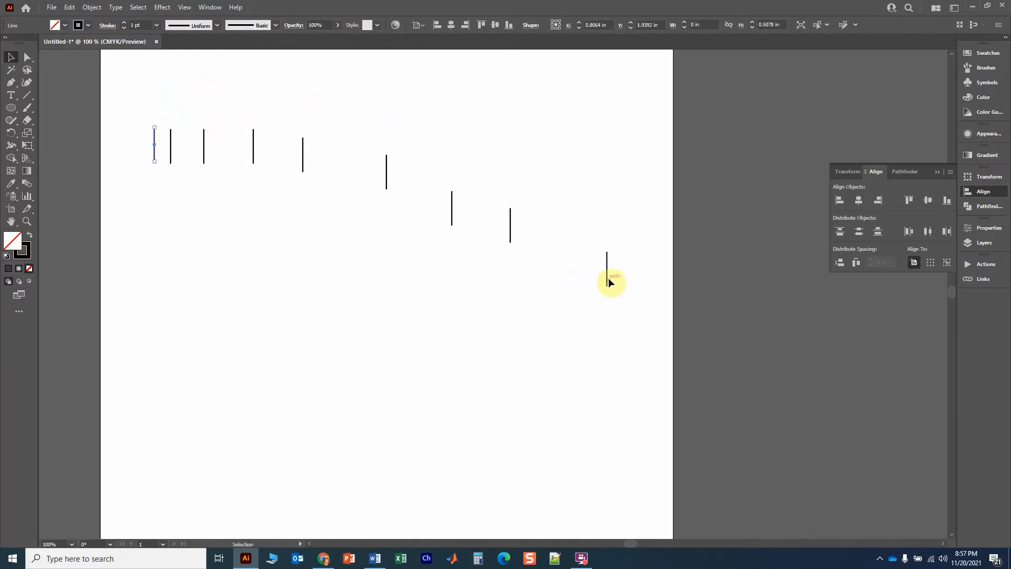
{"action": "left_click_drag", "start_coordinate": [605, 274], "coordinate": [526, 383]}
Select all nine lines and distribute them evenly in the horizontal direction
{"action": "left_click_drag", "start_coordinate": [119, 99], "coordinate": [612, 441]}
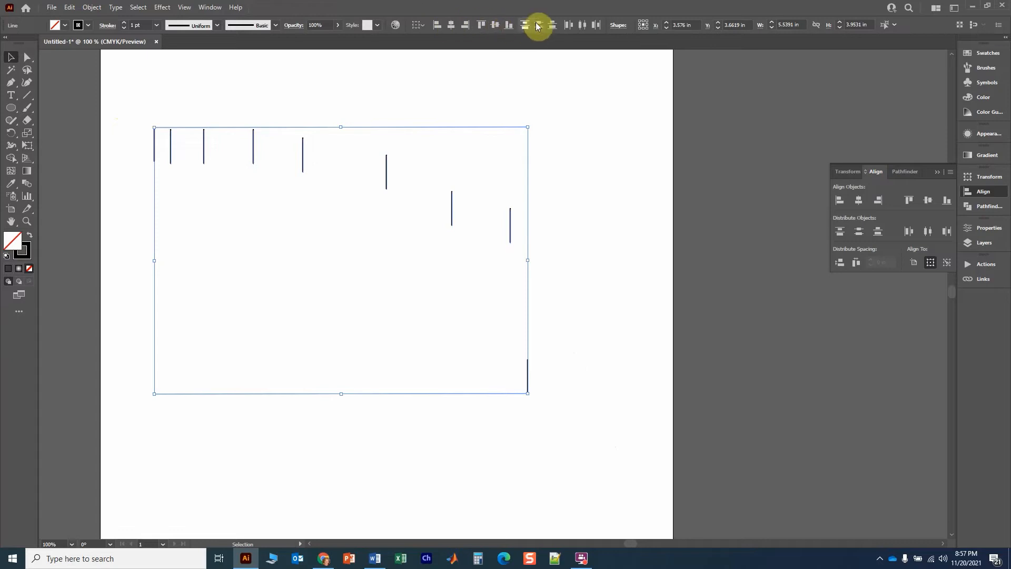
{"action": "left_click", "coordinate": [577, 22]}
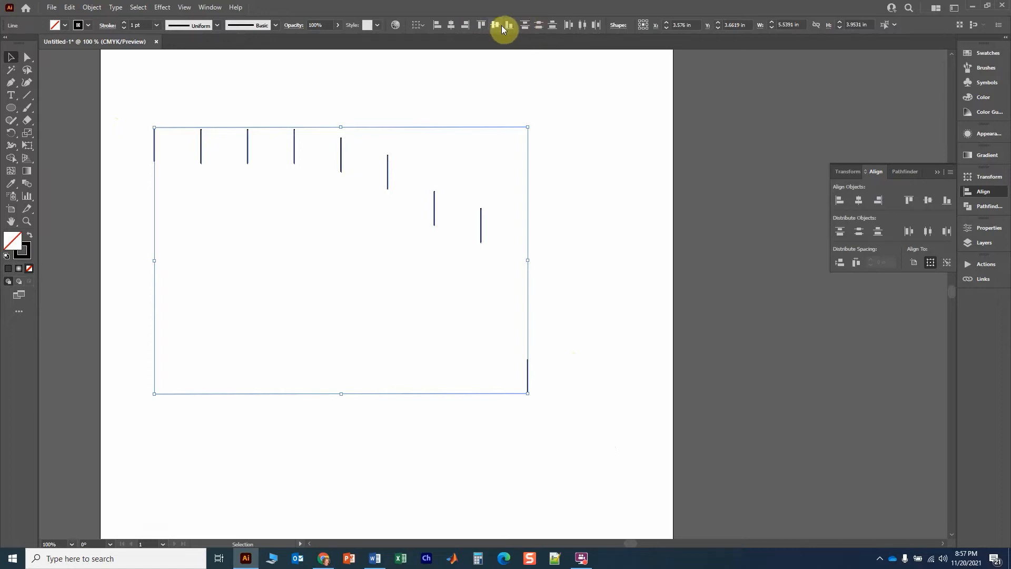
Distribute the nine lines evenly by their vertical centers, and swap the horizontal places of the second and fourth lines so the row descends steadily
{"action": "left_click", "coordinate": [539, 25]}
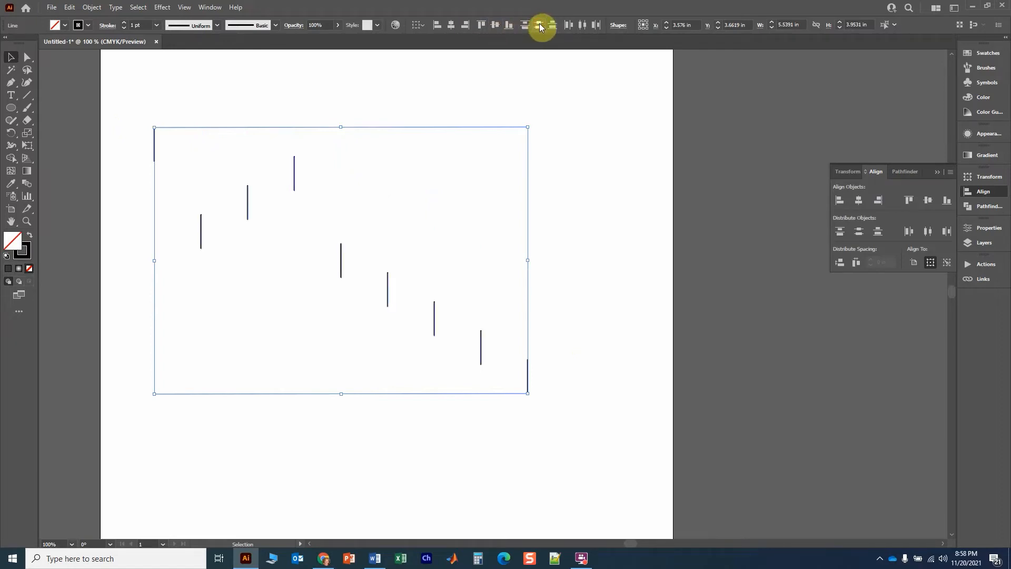
{"action": "left_click", "coordinate": [222, 262]}
{"action": "left_click_drag", "start_coordinate": [201, 232], "coordinate": [282, 237]}
{"action": "left_click", "coordinate": [295, 177]}
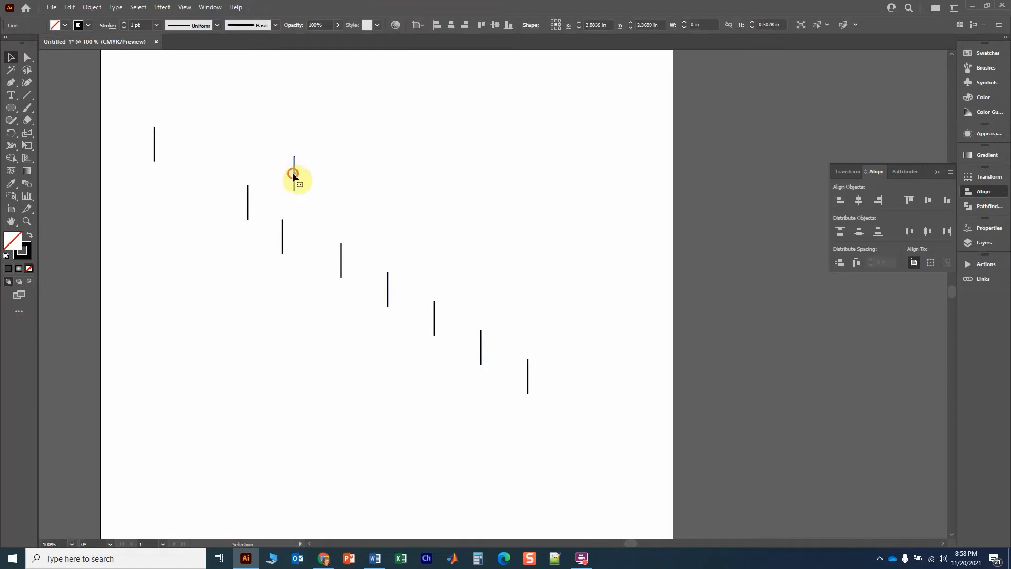
{"action": "left_click_drag", "start_coordinate": [294, 174], "coordinate": [193, 171]}
{"action": "left_click", "coordinate": [228, 144]}
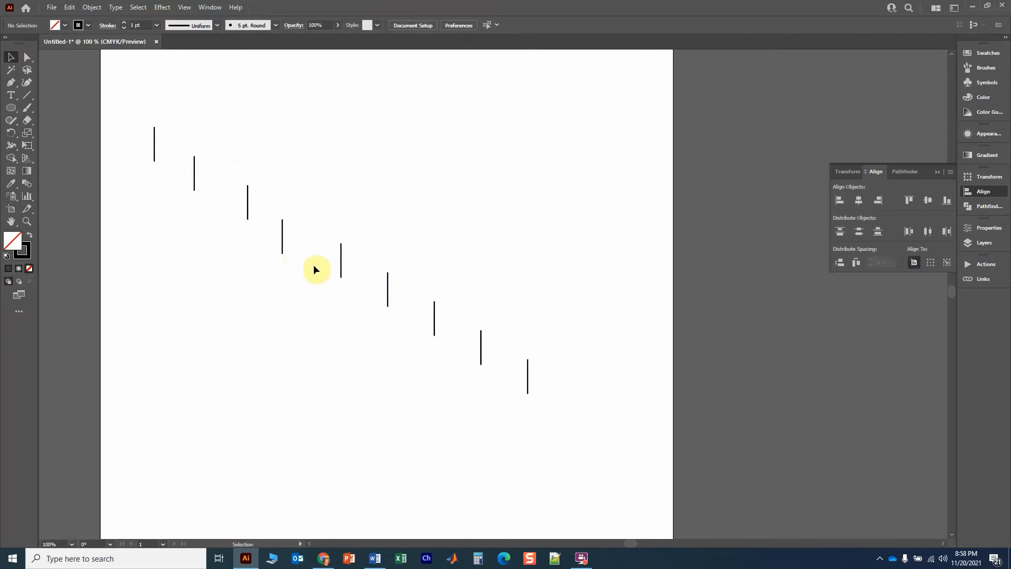
Select all nine lines and distribute them evenly by their horizontal centers and by their vertical centers
{"action": "left_click_drag", "start_coordinate": [132, 96], "coordinate": [594, 433]}
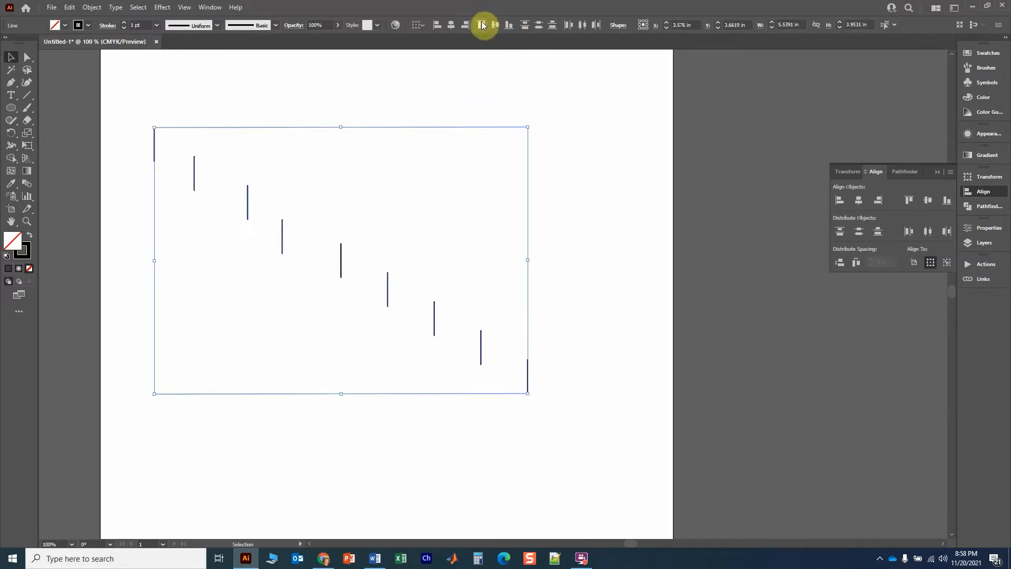
{"action": "left_click", "coordinate": [583, 25]}
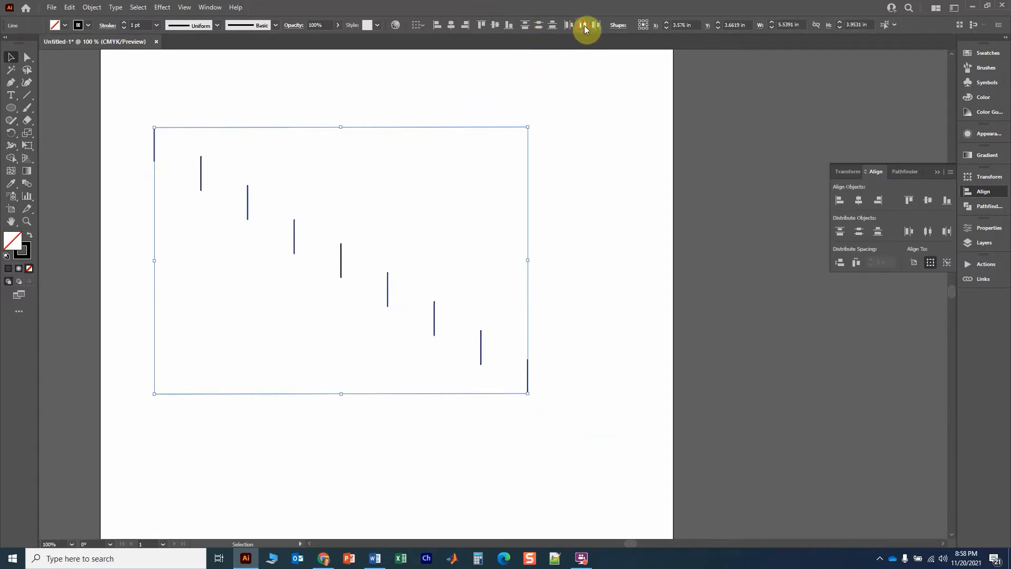
{"action": "left_click", "coordinate": [539, 25]}
Make the highest line the key object and distribute the lines with 0.5 in of horizontal spacing between them
{"action": "left_click", "coordinate": [153, 140]}
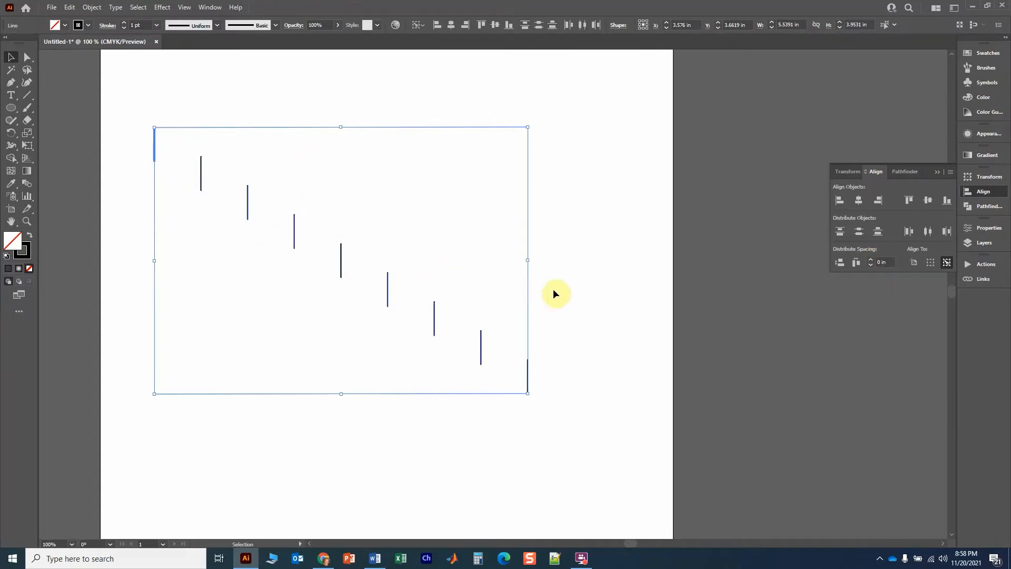
{"action": "left_click", "coordinate": [890, 262]}
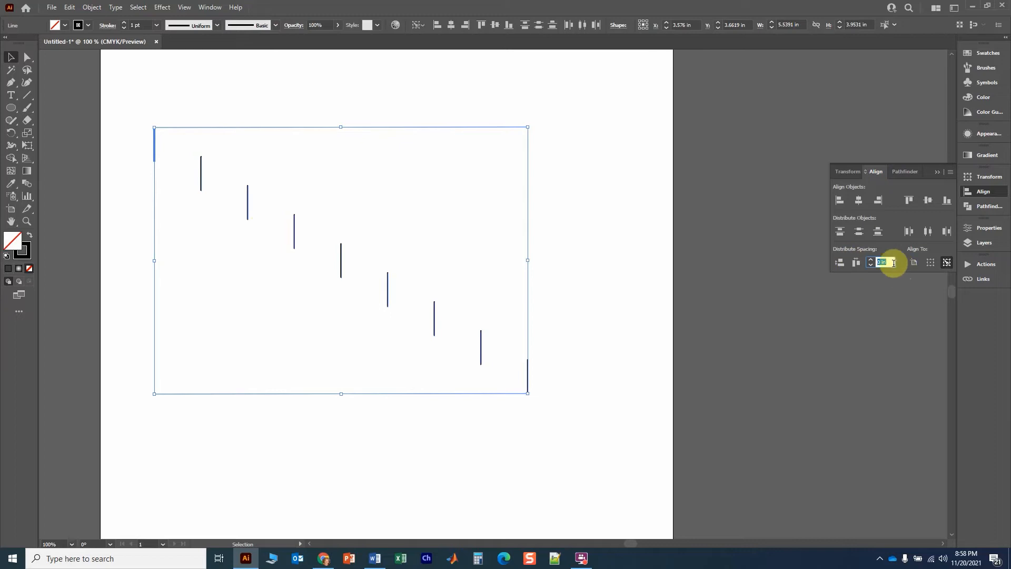
{"action": "type", "text": "0.05"}
{"action": "key", "text": "Return"}
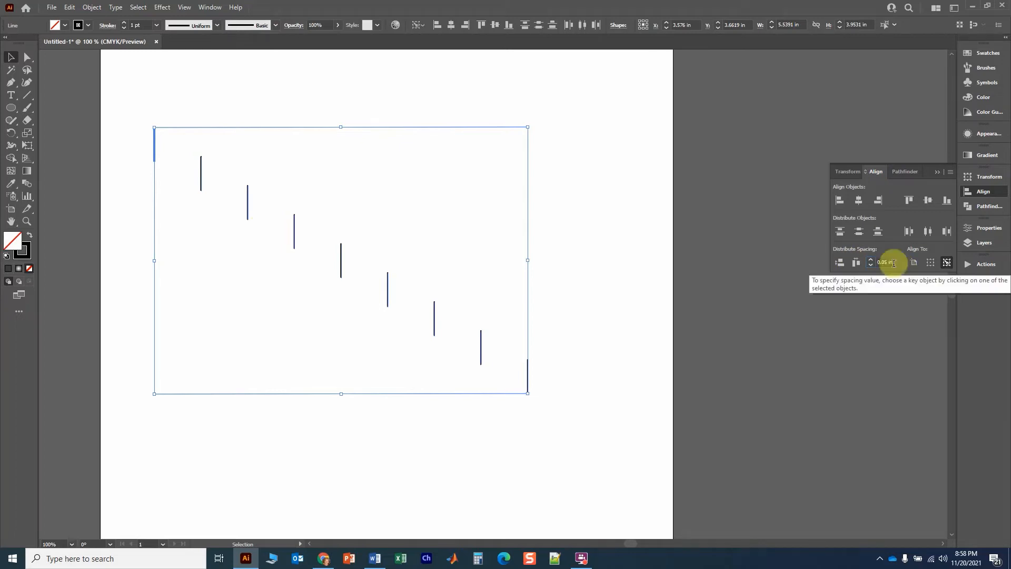
{"action": "left_click", "coordinate": [892, 263]}
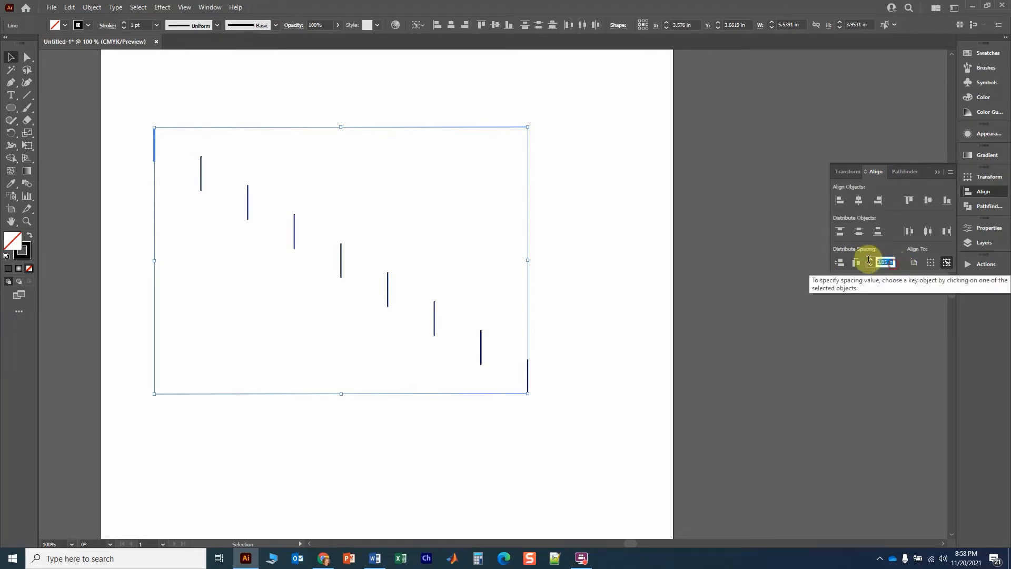
{"action": "type", "text": "0.5"}
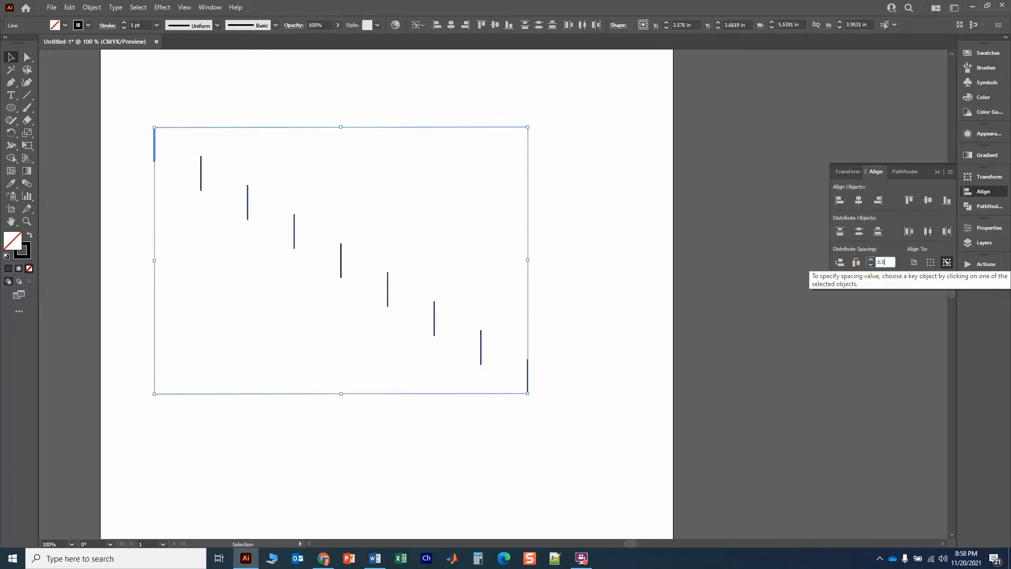
{"action": "left_click", "coordinate": [855, 263]}
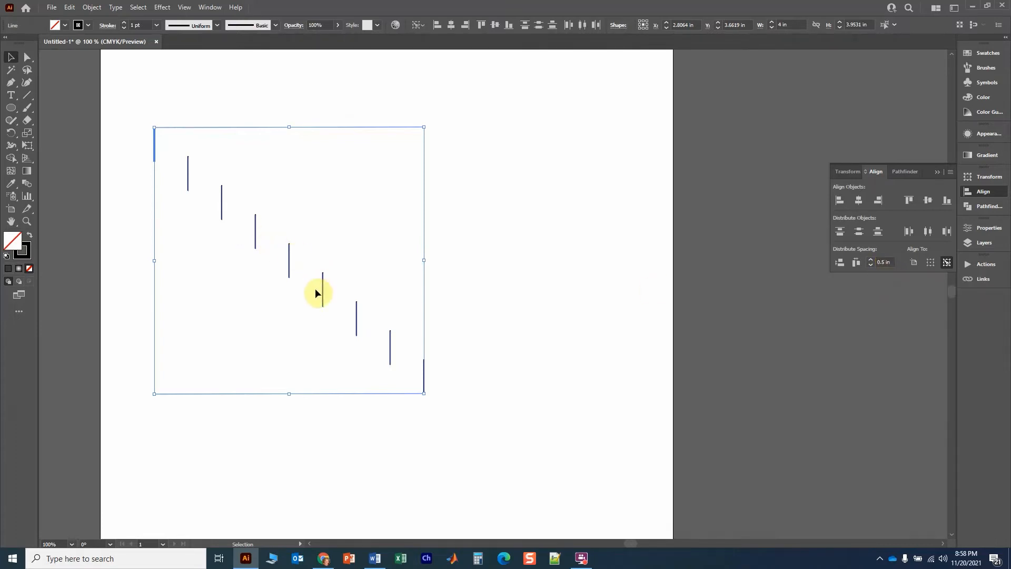
Delete all nine lines from the artboard and collapse the alignment options
{"action": "left_click", "coordinate": [496, 230]}
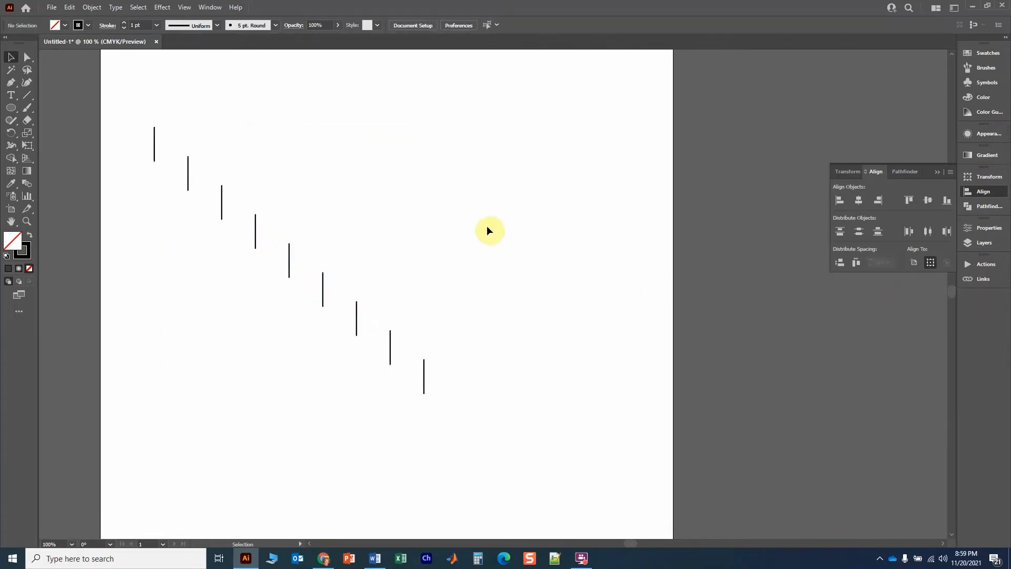
{"action": "left_click_drag", "start_coordinate": [134, 104], "coordinate": [479, 429]}
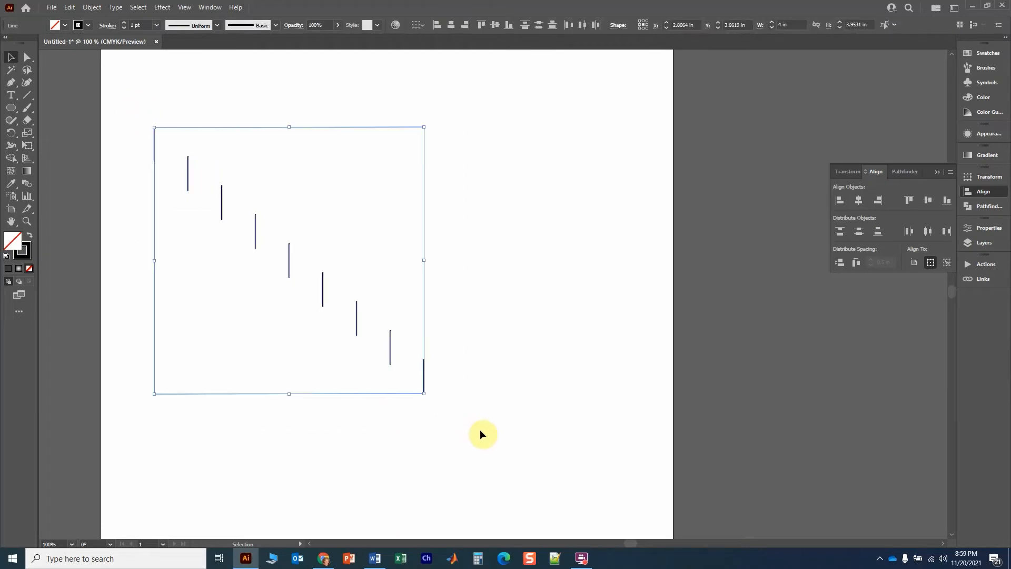
{"action": "key", "text": "Delete"}
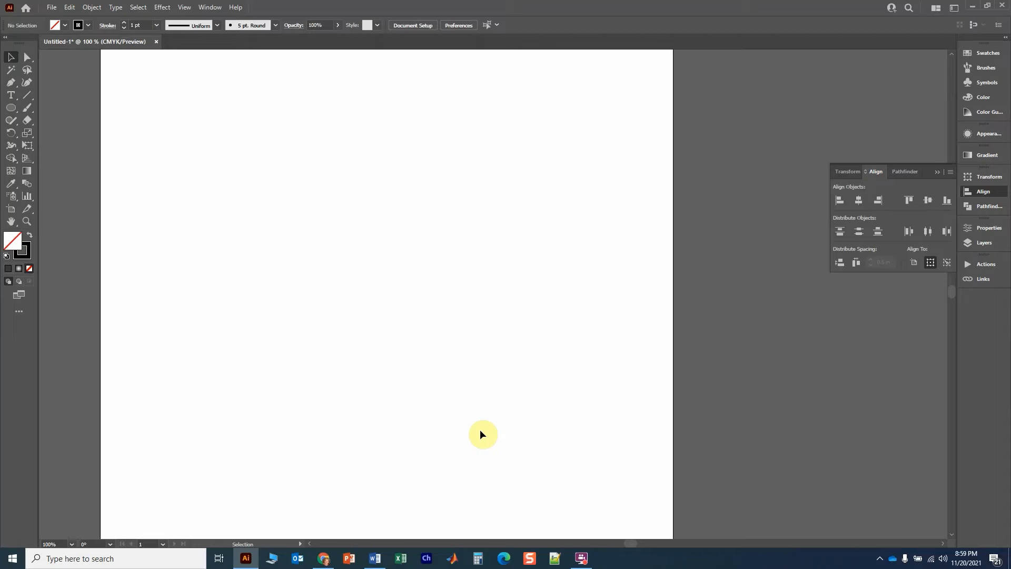
{"action": "scroll", "coordinate": [481, 430], "scroll_direction": "up", "scroll_amount": 1}
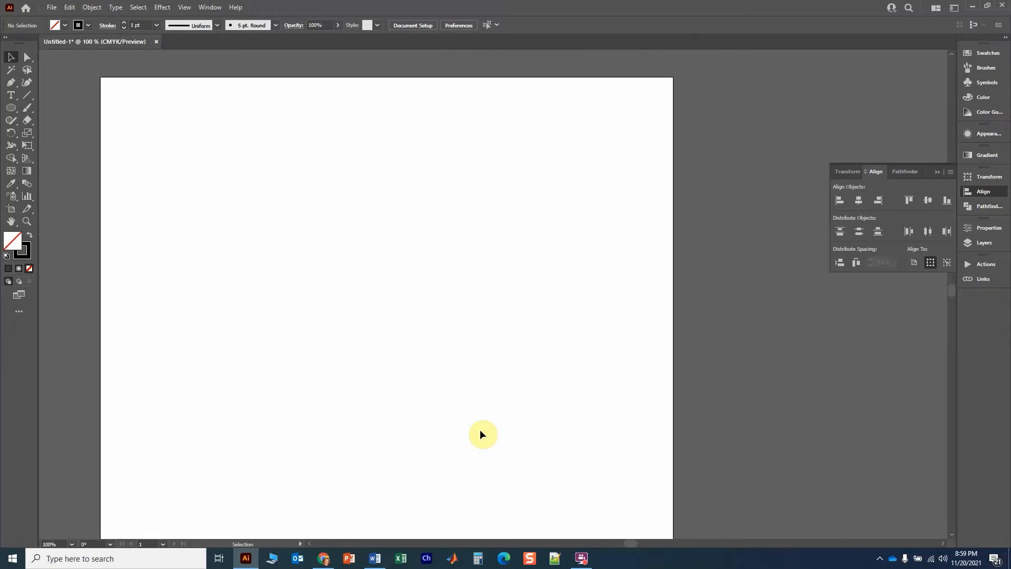
{"action": "left_click_drag", "start_coordinate": [339, 302], "coordinate": [447, 286]}
{"action": "left_click", "coordinate": [937, 172]}
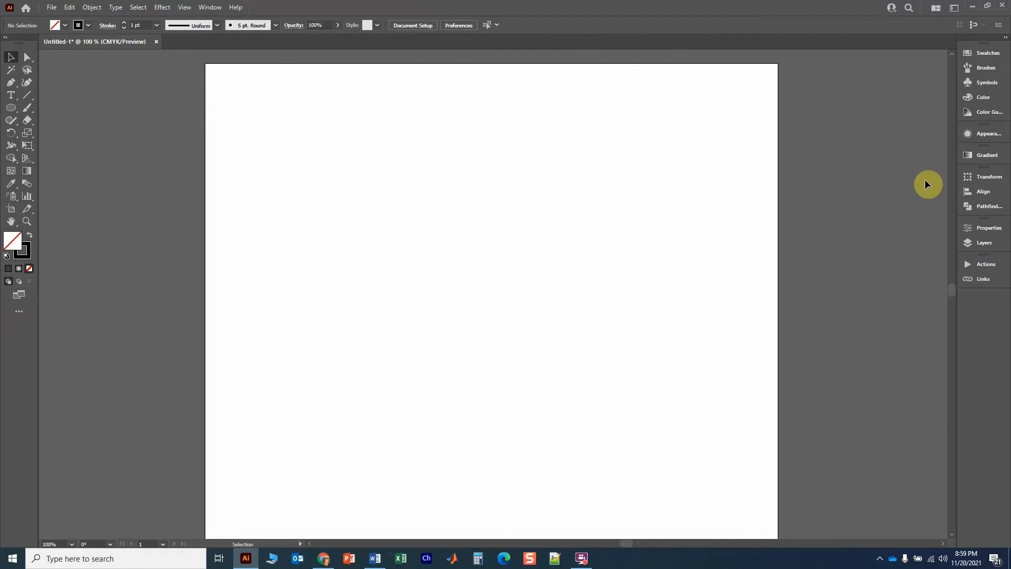
Activate the Type tool, try Arial and Myriad Pro as the font, and settle on Arial
{"action": "left_click", "coordinate": [10, 94]}
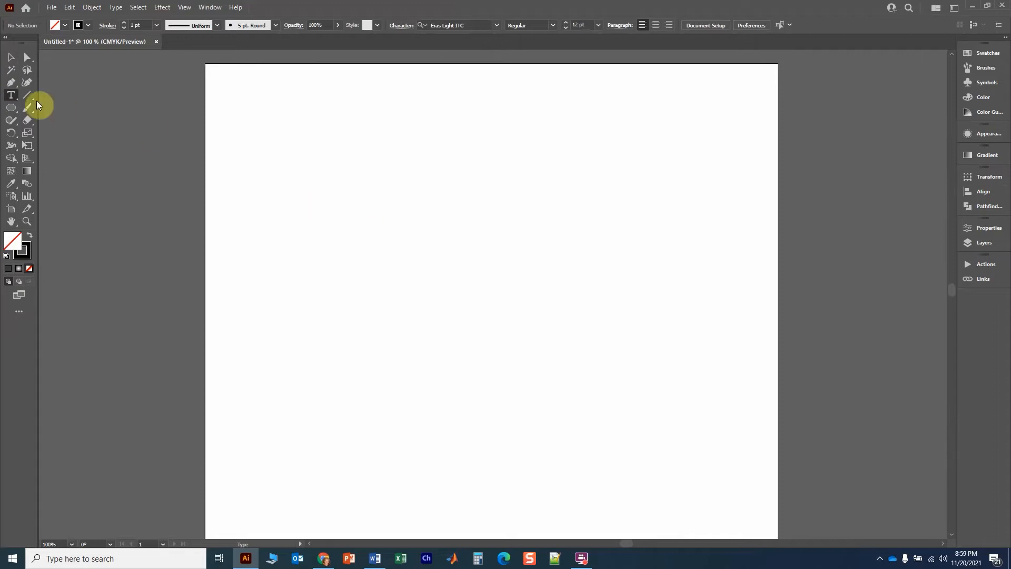
{"action": "left_click", "coordinate": [495, 25]}
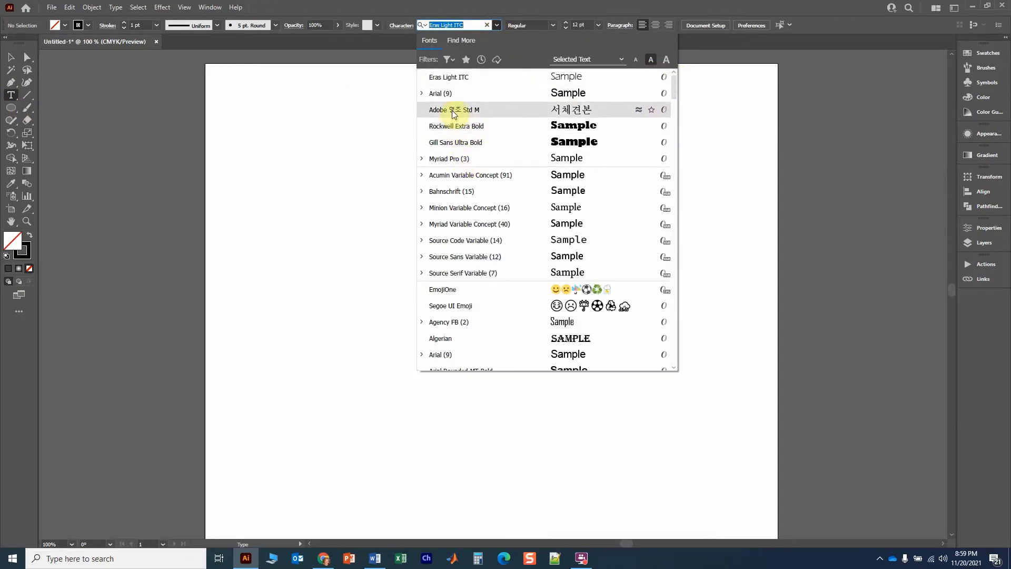
{"action": "left_click", "coordinate": [448, 93]}
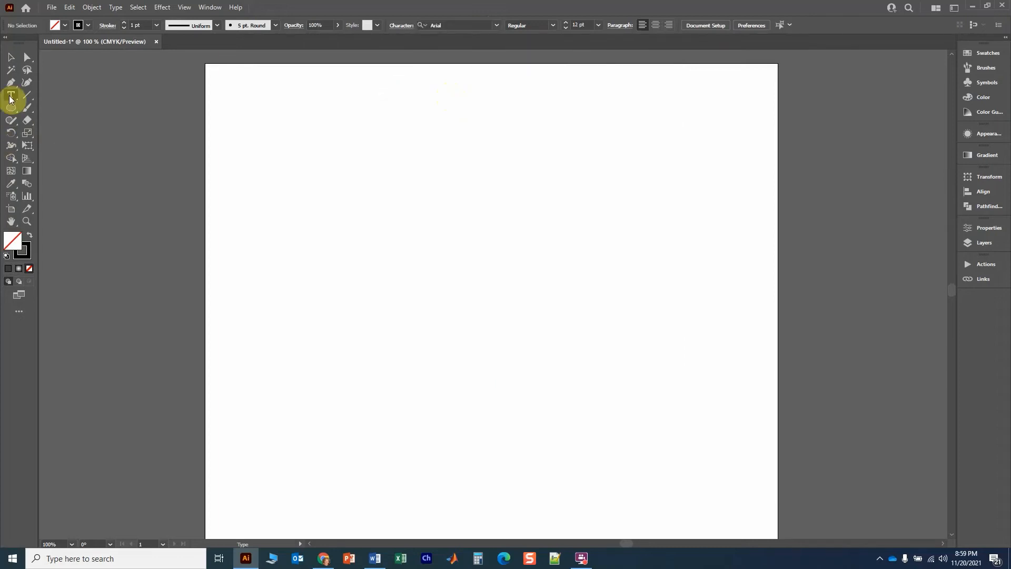
{"action": "left_click", "coordinate": [497, 25]}
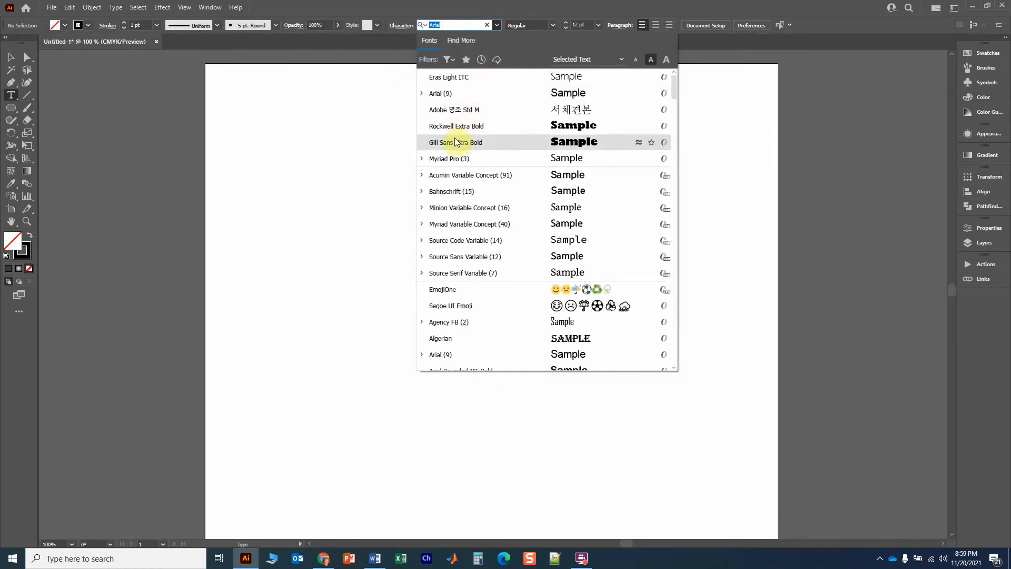
{"action": "left_click", "coordinate": [453, 158]}
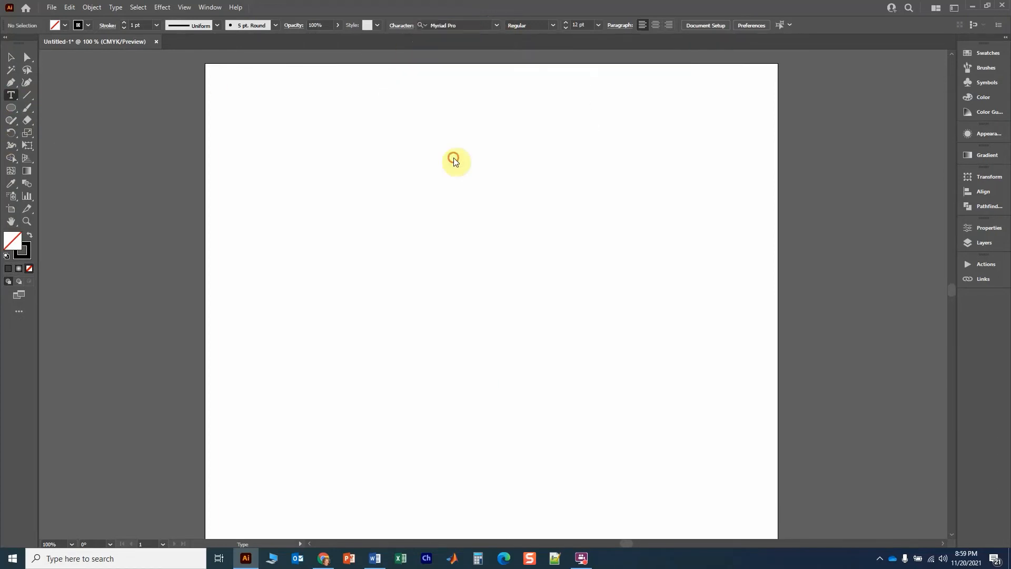
{"action": "left_click", "coordinate": [10, 96]}
{"action": "left_click", "coordinate": [497, 25]}
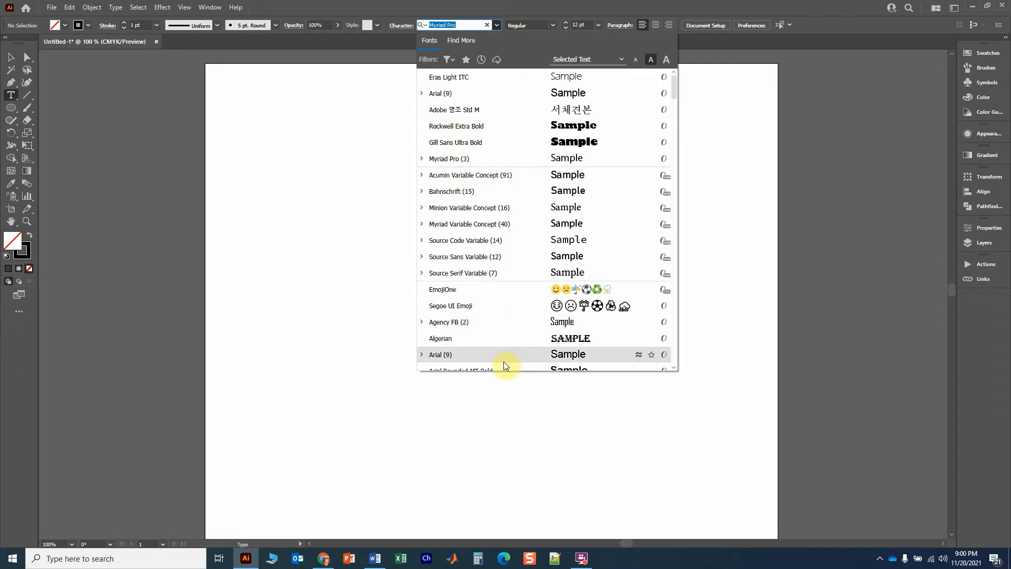
{"action": "mouse_move", "coordinate": [674, 92]}
{"action": "left_mouse_down"}
{"action": "mouse_move", "coordinate": [672, 367]}
{"action": "mouse_move", "coordinate": [674, 88]}
{"action": "left_mouse_up"}
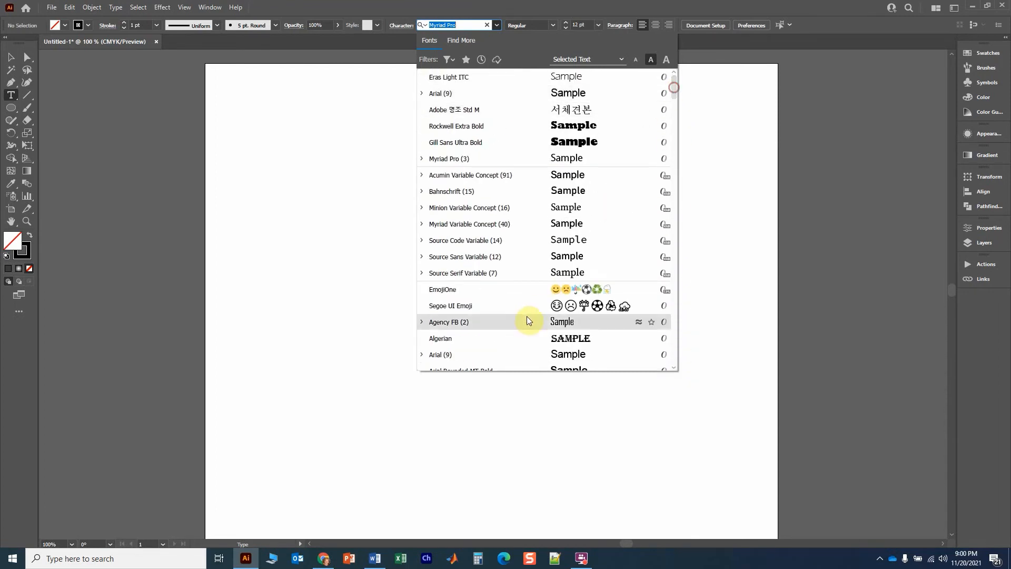
{"action": "left_click", "coordinate": [435, 95]}
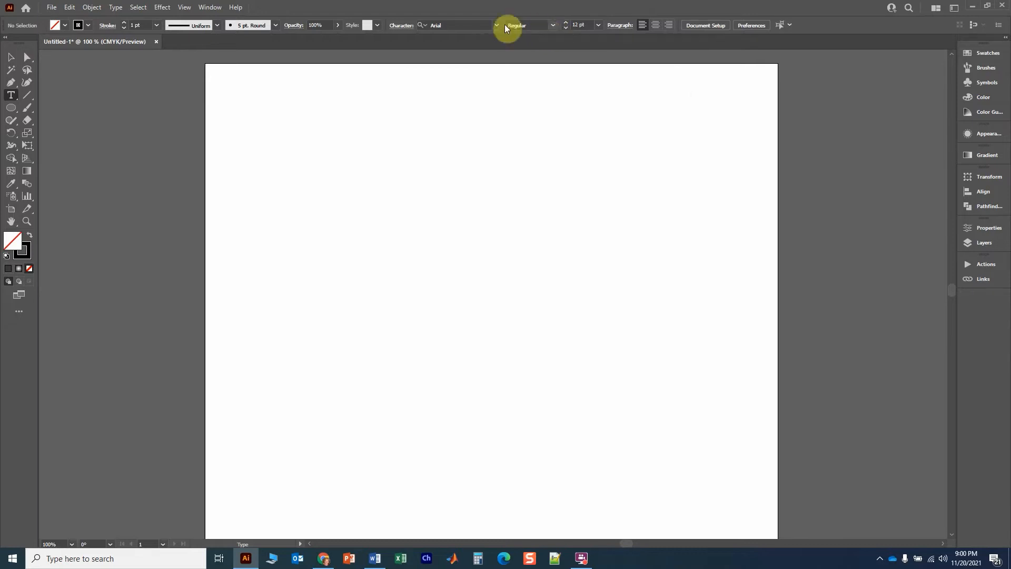
{"action": "left_click", "coordinate": [552, 25]}
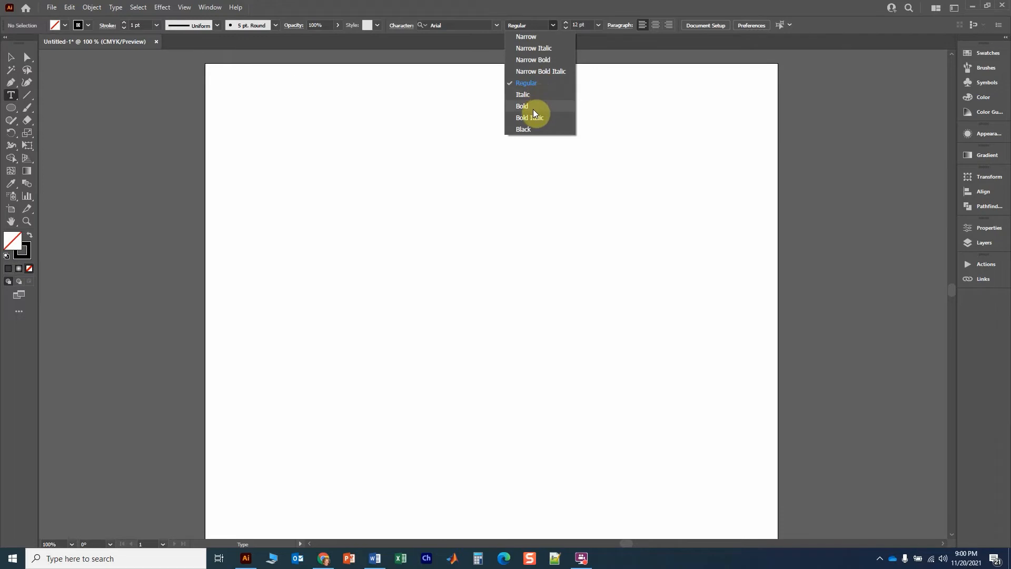
{"action": "left_click", "coordinate": [539, 20]}
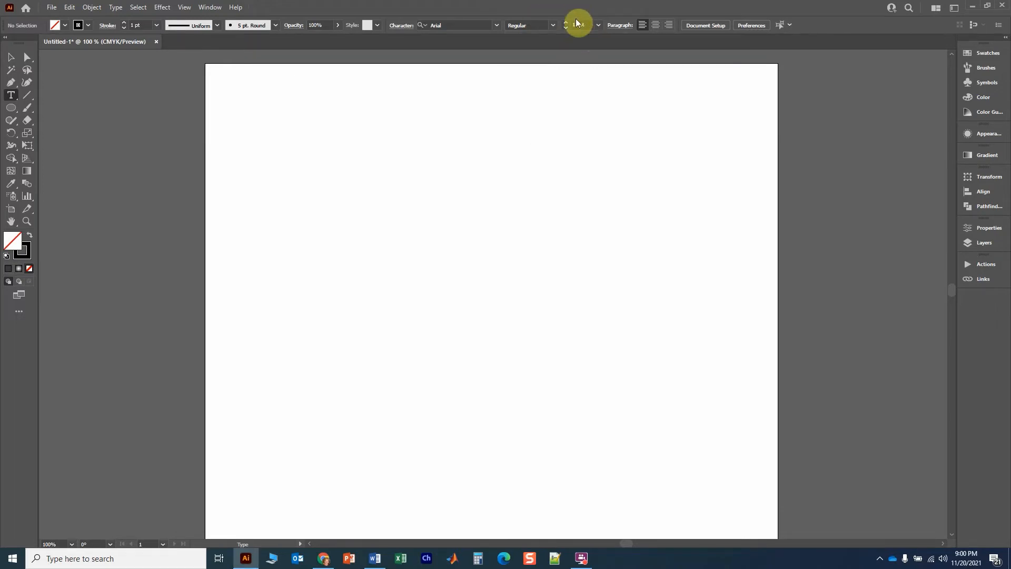
{"action": "left_click", "coordinate": [14, 93]}
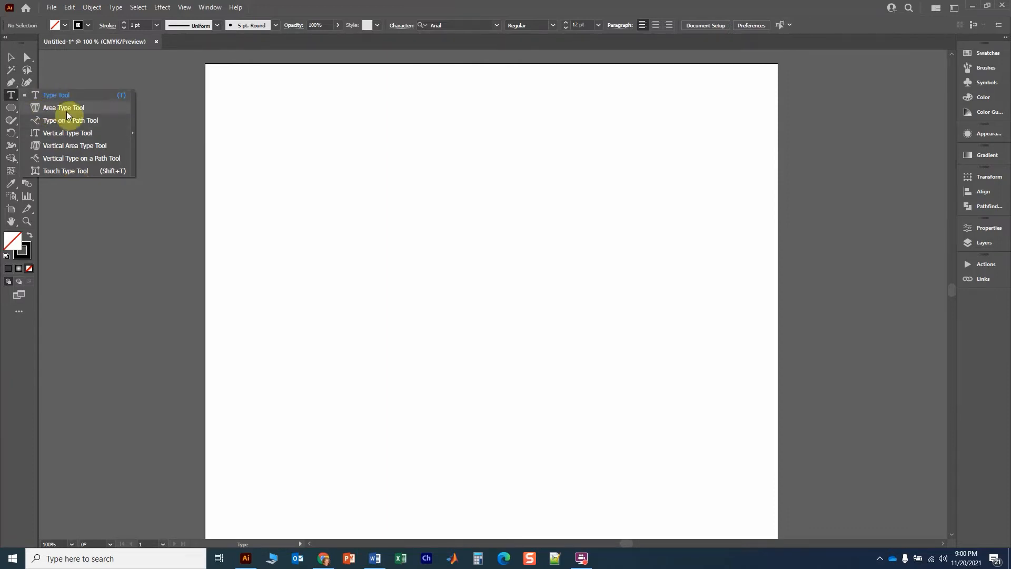
{"action": "left_click", "coordinate": [401, 10]}
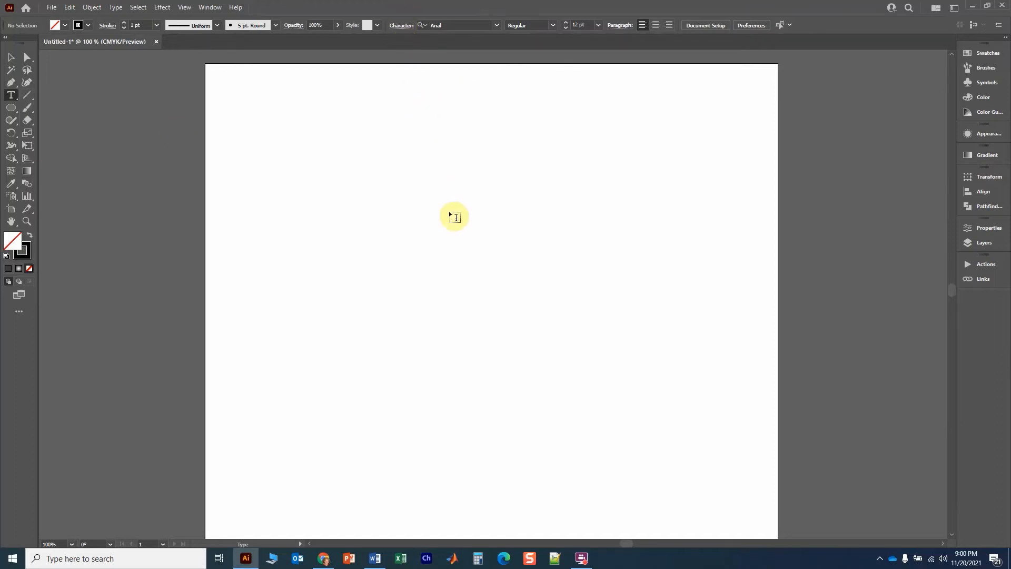
Place point text in the upper part of the artboard reading "I can keep typing and it will expand the textbox."
{"action": "left_click", "coordinate": [367, 151]}
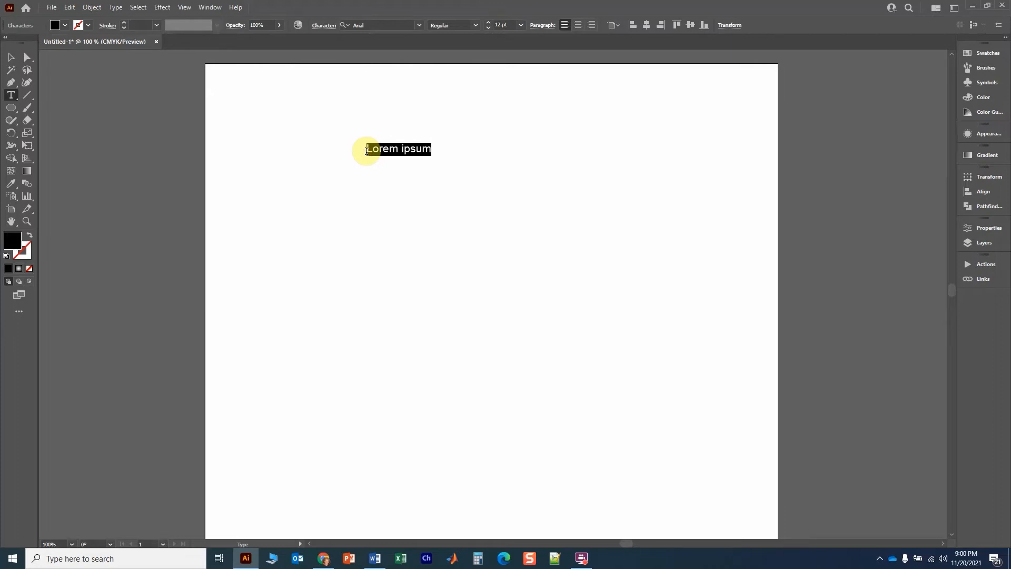
{"action": "type", "text": "I can "}
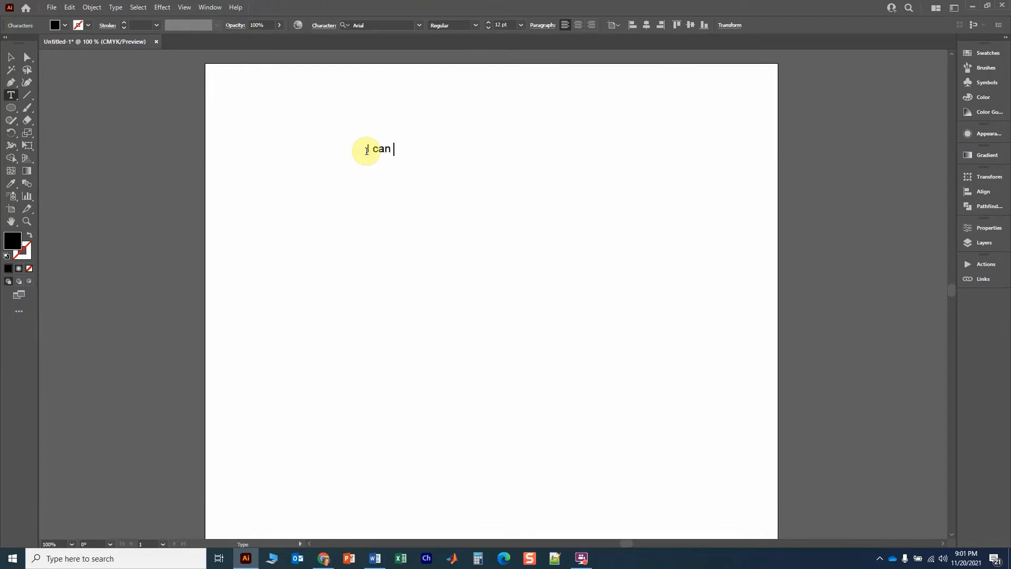
{"action": "type", "text": "keep typing and it "}
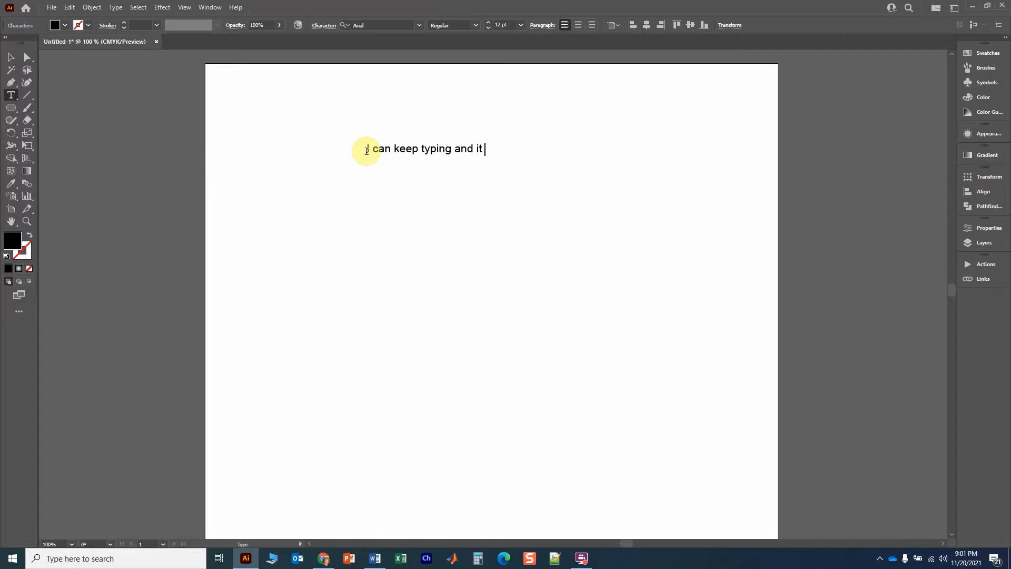
{"action": "type", "text": "will expand the tex"}
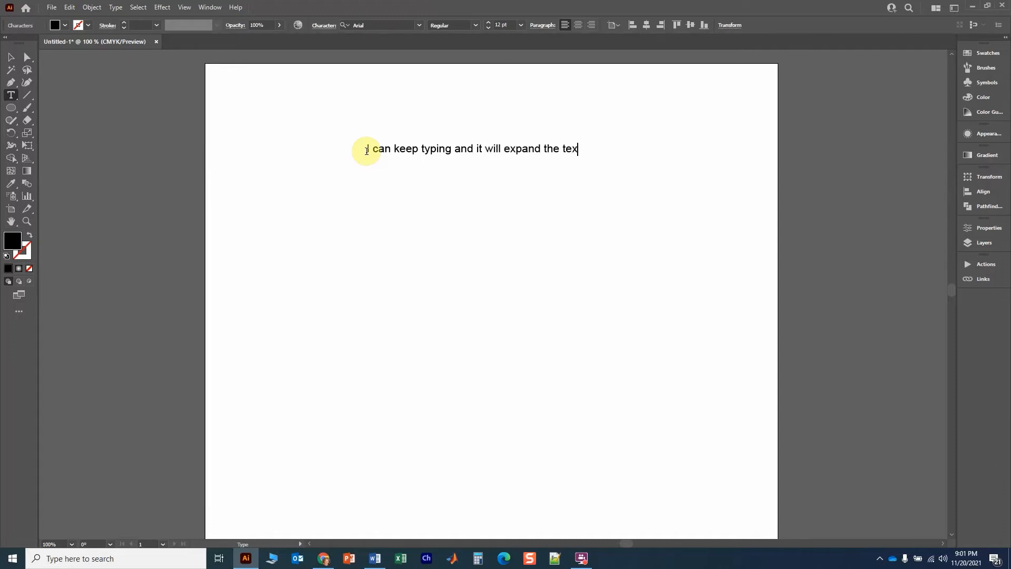
{"action": "type", "text": "tbox."}
Add a second line to the point text reading "If I press enter it will do a carraige return"
{"action": "key", "text": "Return"}
{"action": "type", "text": "If I press e"}
{"action": "key", "text": "BackSpace"}
{"action": "type", "text": "enter it will"}
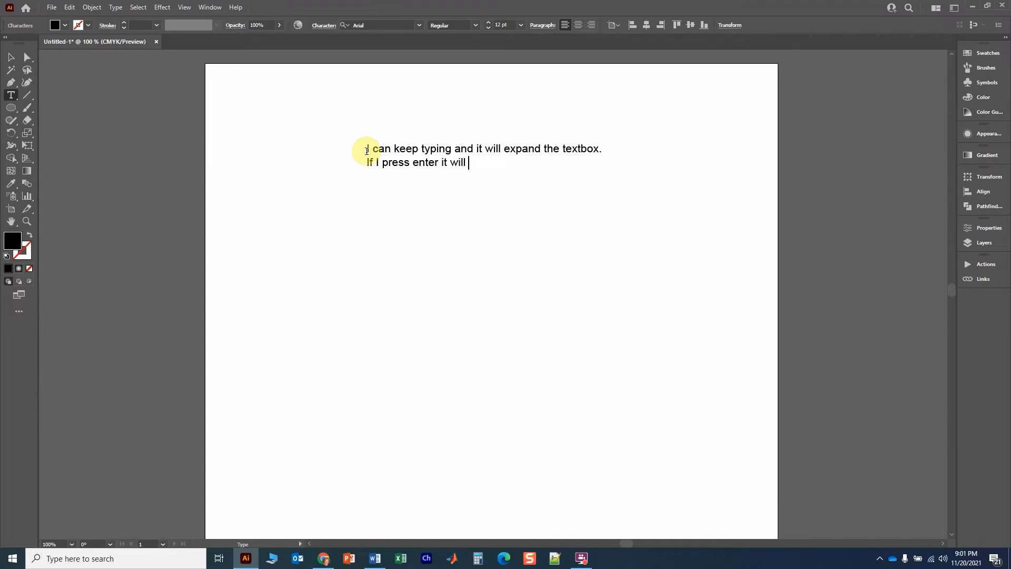
{"action": "type", "text": " do a carraige return"}
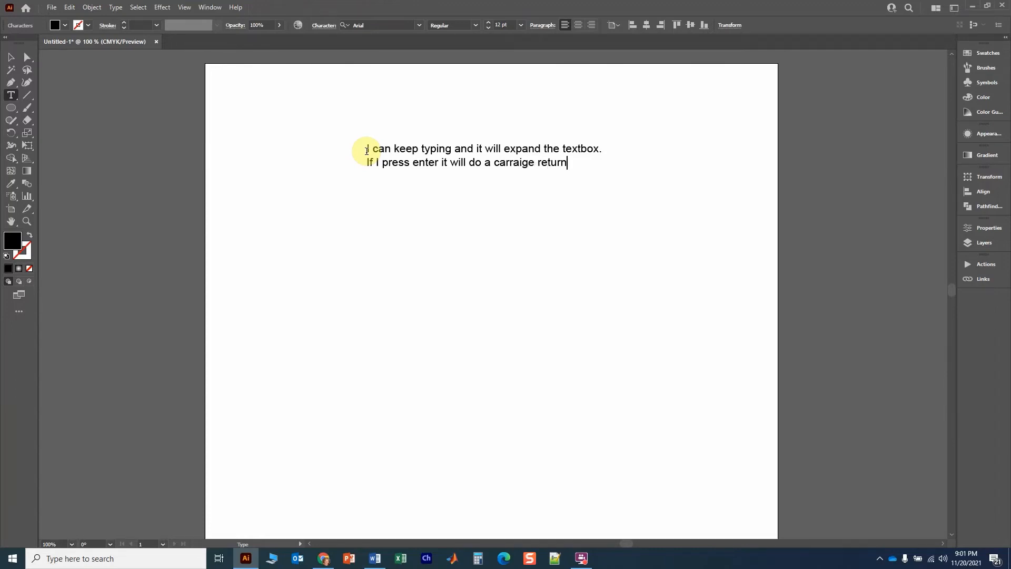
End the second line of the point text with a period and move the two-line text higher on the artboard
{"action": "type", "text": "."}
{"action": "left_click", "coordinate": [11, 57]}
{"action": "left_click", "coordinate": [566, 276]}
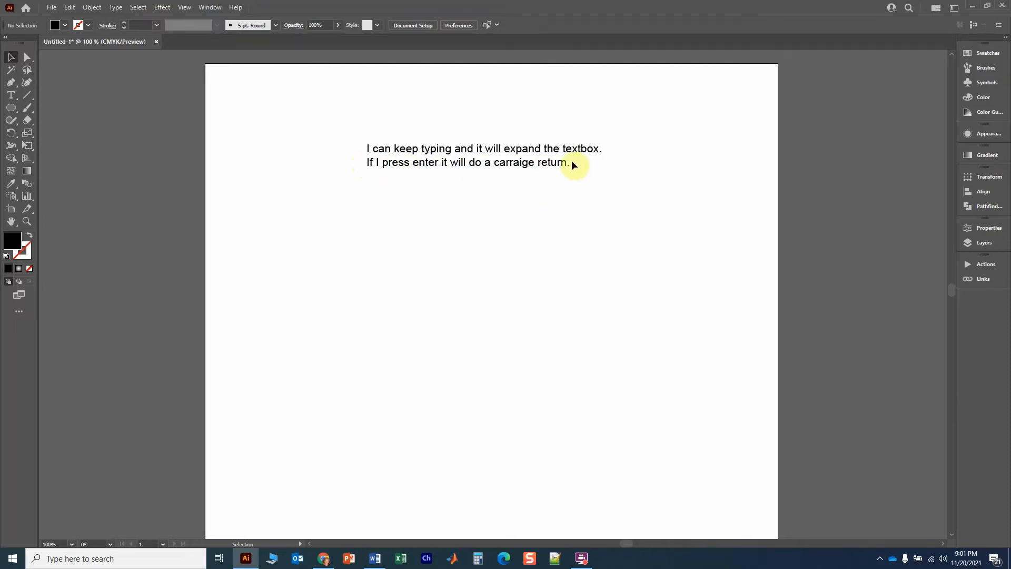
{"action": "left_click_drag", "start_coordinate": [532, 152], "coordinate": [530, 106]}
{"action": "left_click", "coordinate": [425, 180]}
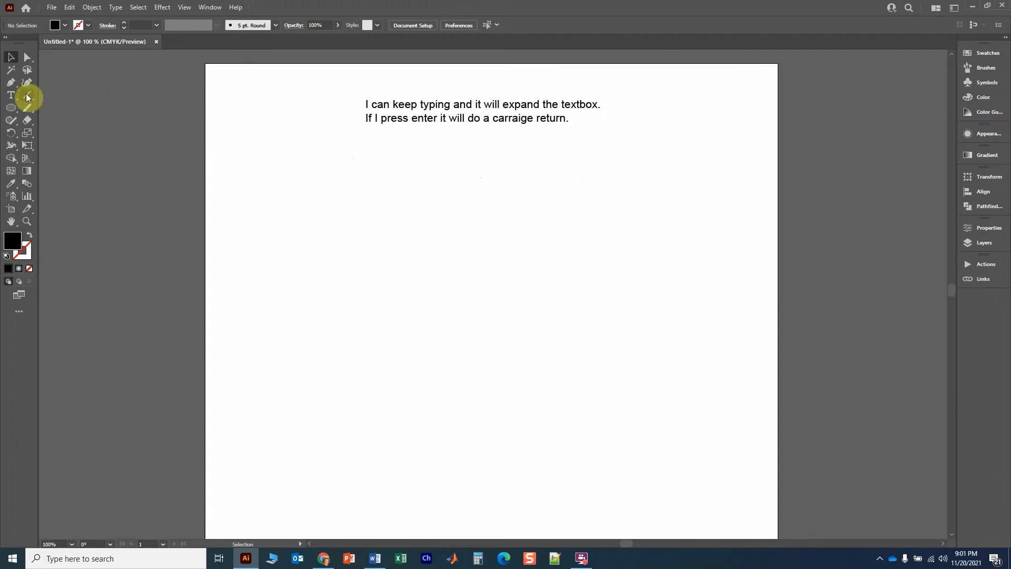
Draw an area text frame below the two-line text and insert "If I keep on typing it will wrap the text" after the first "euismod"
{"action": "left_click", "coordinate": [10, 95]}
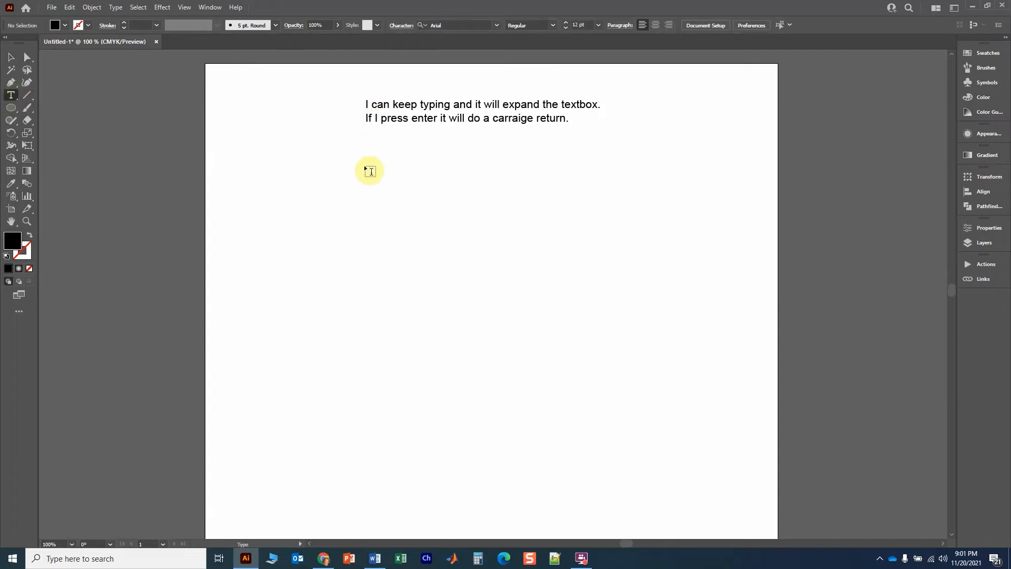
{"action": "left_click_drag", "start_coordinate": [367, 170], "coordinate": [619, 345]}
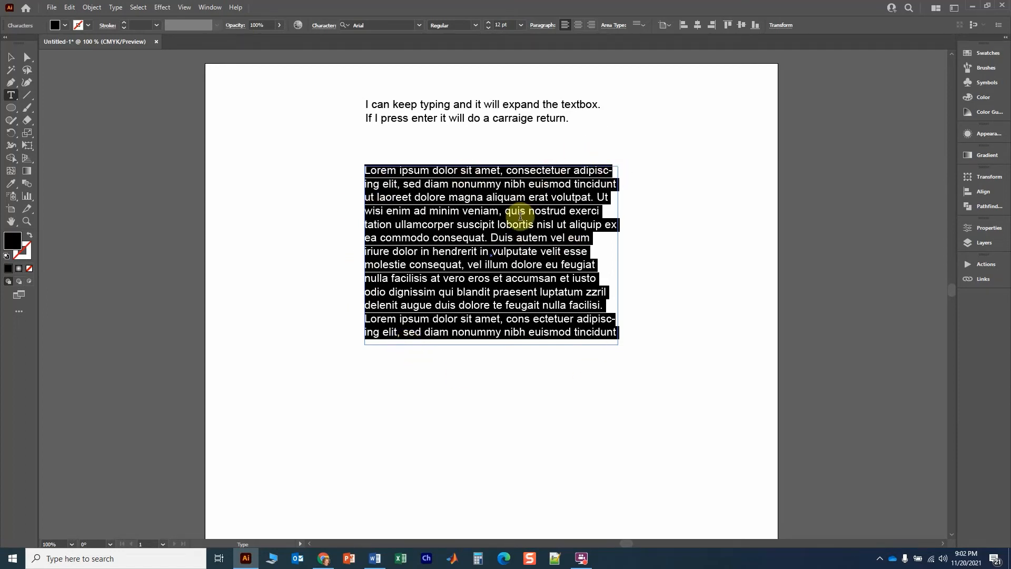
{"action": "left_click", "coordinate": [578, 189]}
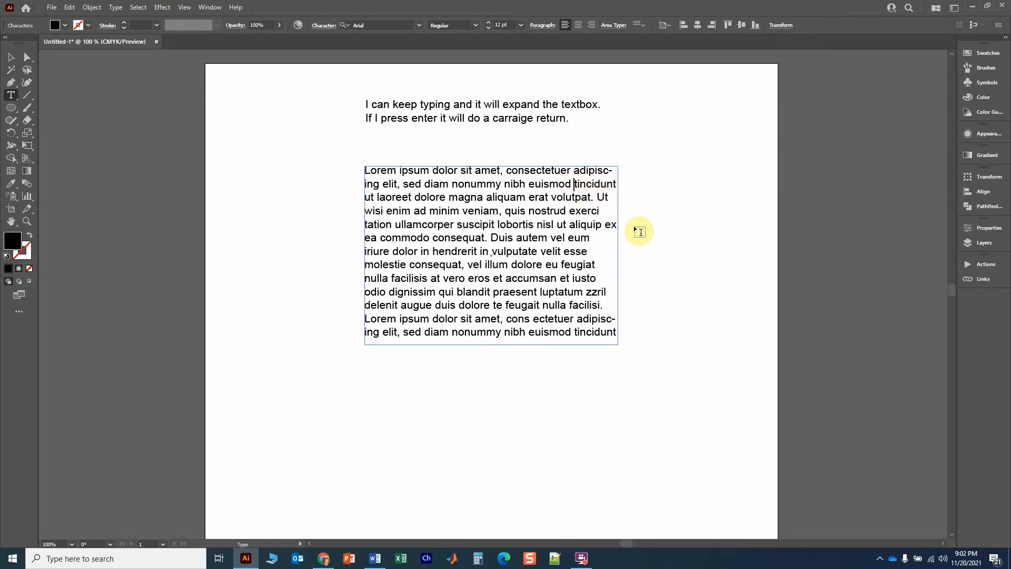
{"action": "type", "text": "If i"}
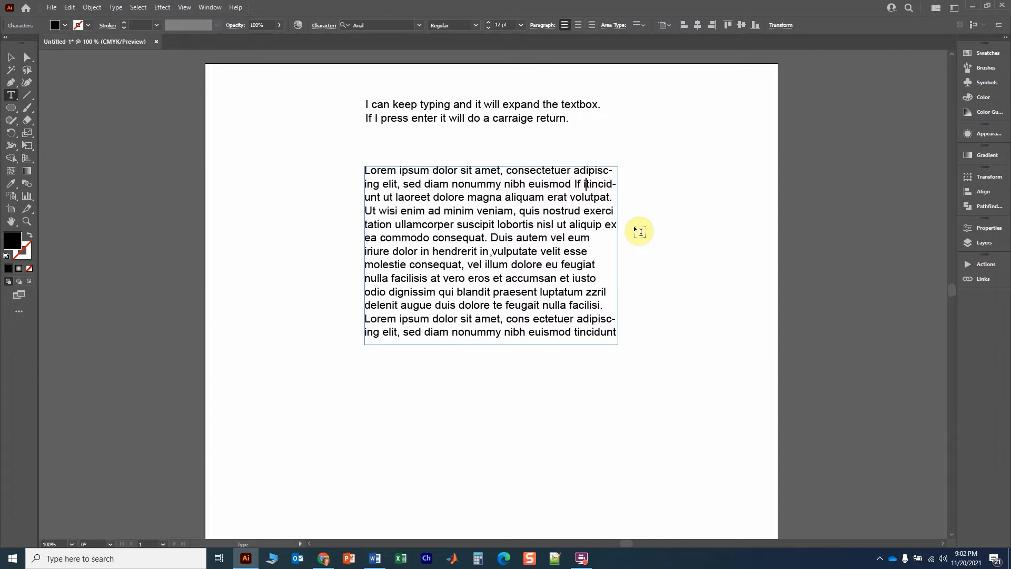
{"action": "key", "text": "BackSpace"}
{"action": "key", "text": "BackSpace"}
{"action": "type", "text": "I keep o"}
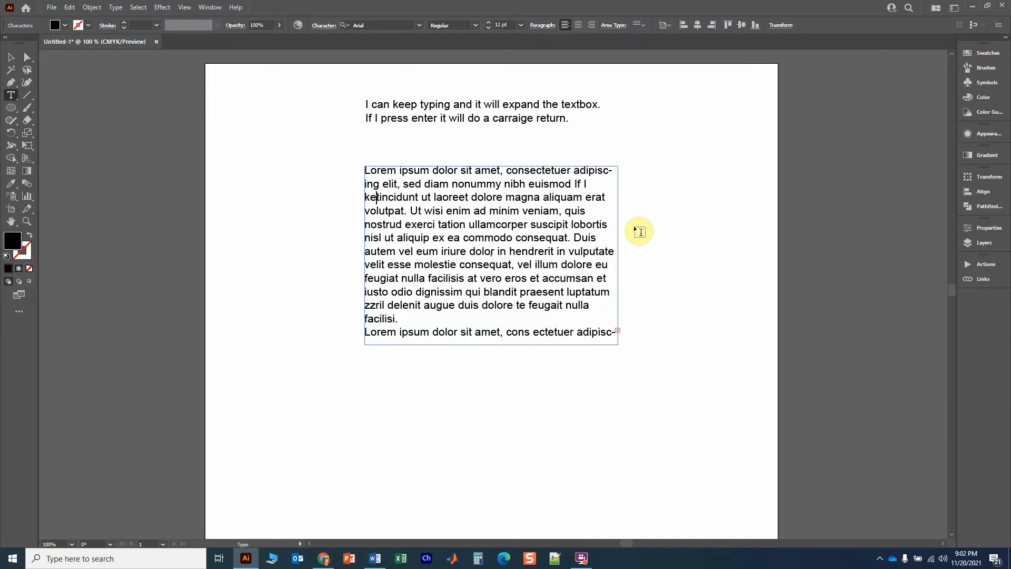
{"action": "type", "text": "n typing it w"}
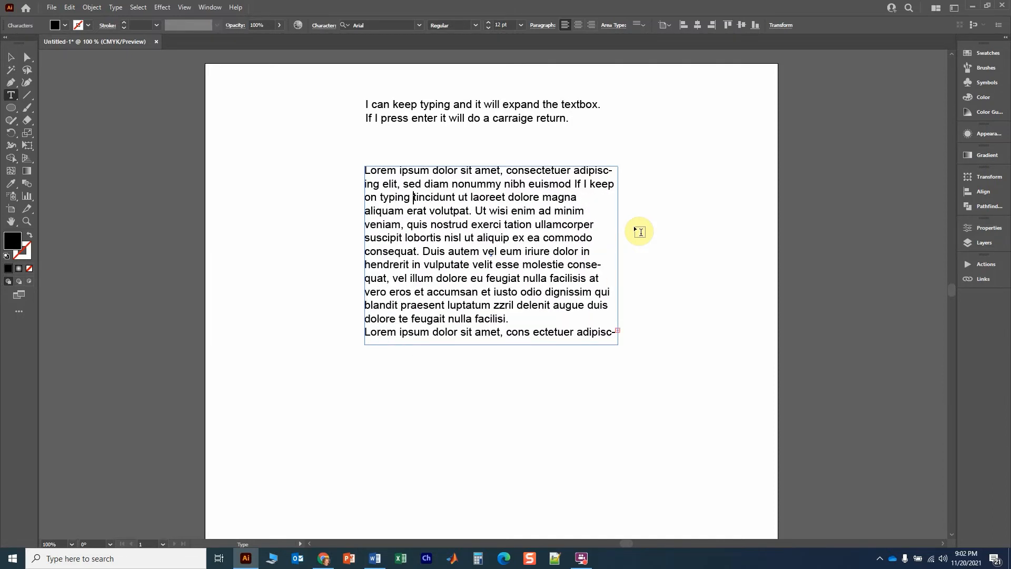
{"action": "type", "text": "ill wra"}
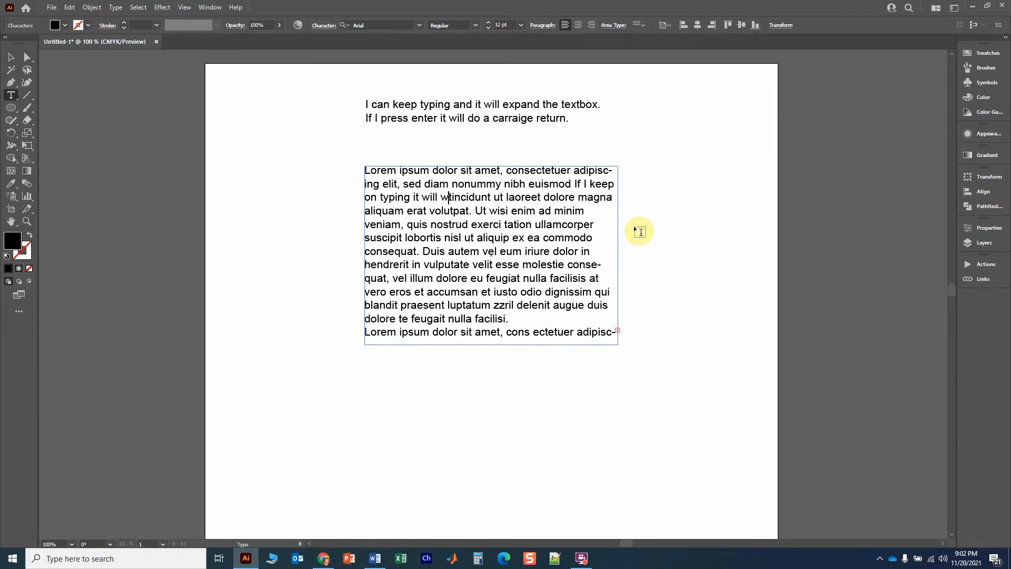
{"action": "type", "text": "p the text"}
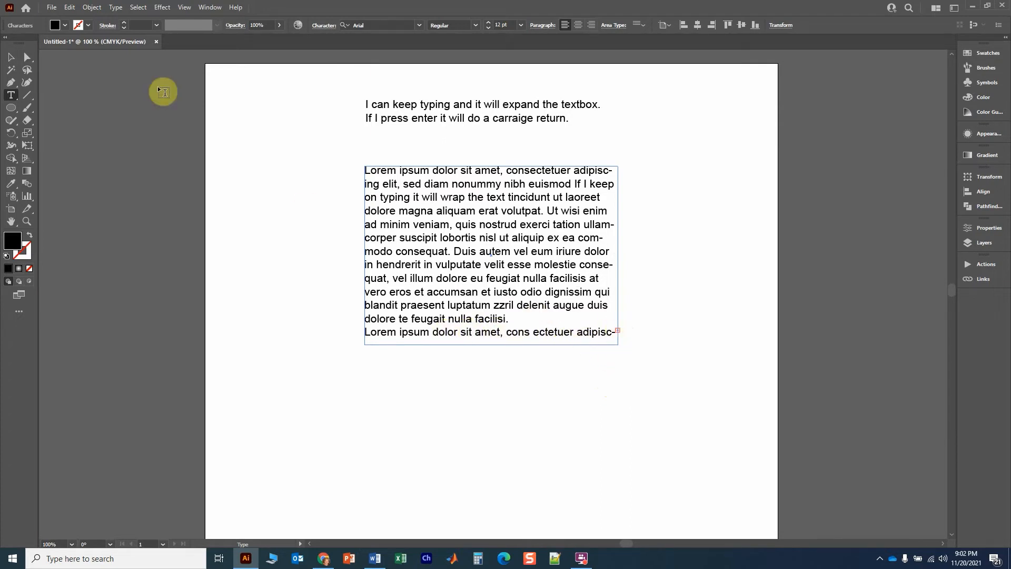
Resize the placeholder text frame to be narrower and taller until all of its text fits, then deselect it
{"action": "left_click", "coordinate": [15, 55]}
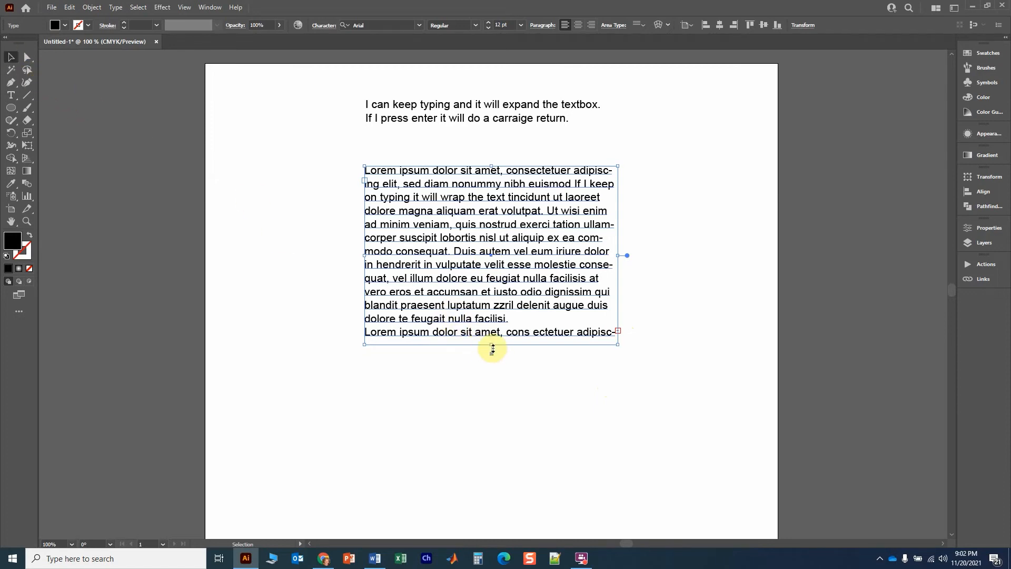
{"action": "left_click_drag", "start_coordinate": [491, 347], "coordinate": [501, 383]}
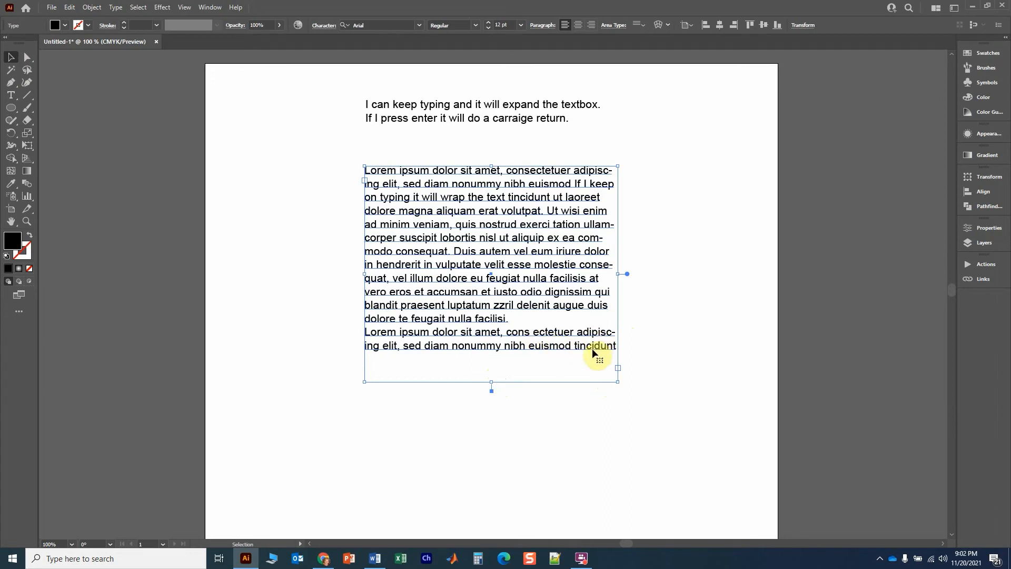
{"action": "mouse_move", "coordinate": [491, 384]}
{"action": "left_mouse_down"}
{"action": "mouse_move", "coordinate": [467, 251]}
{"action": "mouse_move", "coordinate": [492, 279]}
{"action": "mouse_move", "coordinate": [495, 365]}
{"action": "left_mouse_up"}
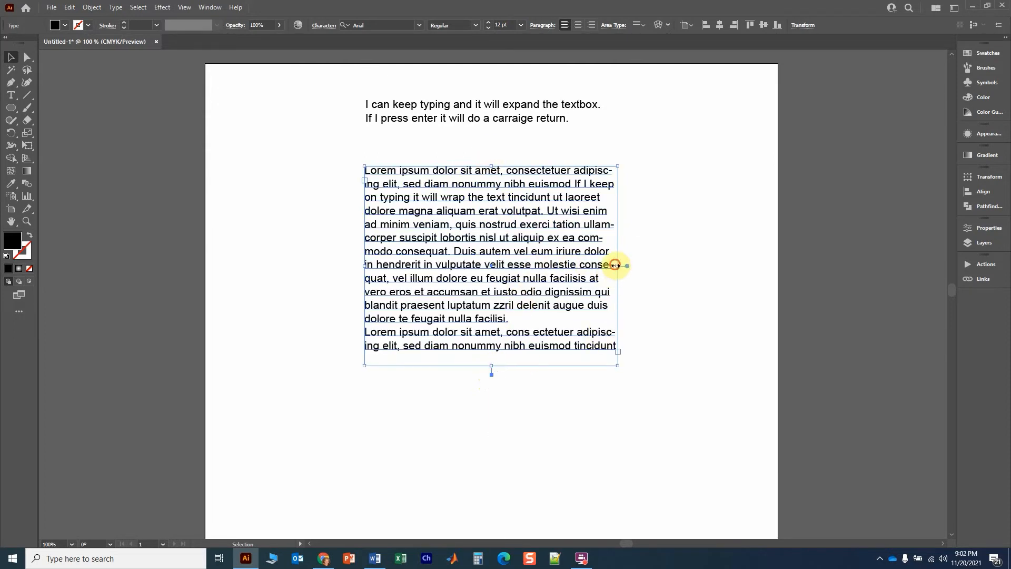
{"action": "left_click_drag", "start_coordinate": [615, 265], "coordinate": [571, 261]}
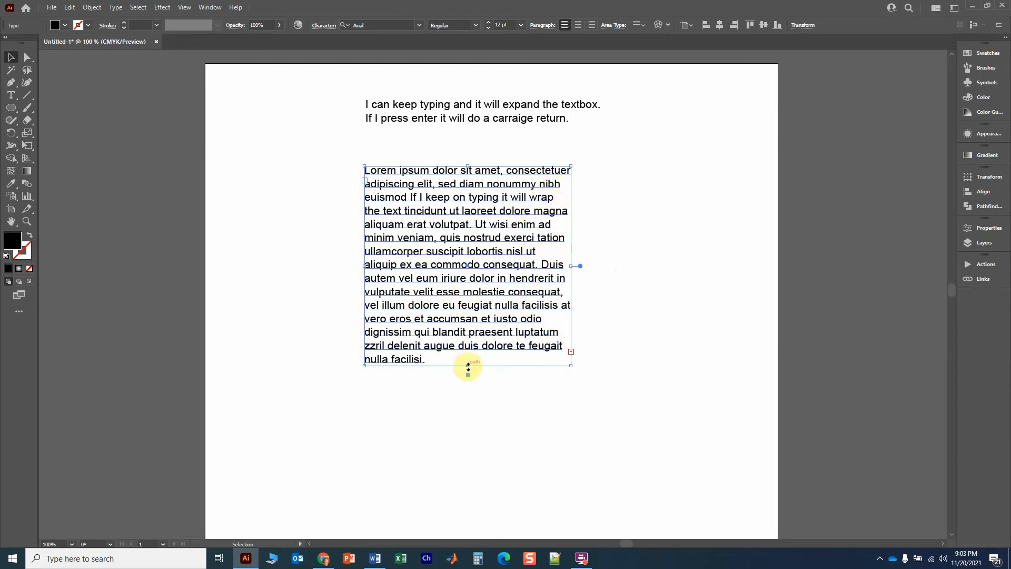
{"action": "left_click_drag", "start_coordinate": [468, 367], "coordinate": [478, 427]}
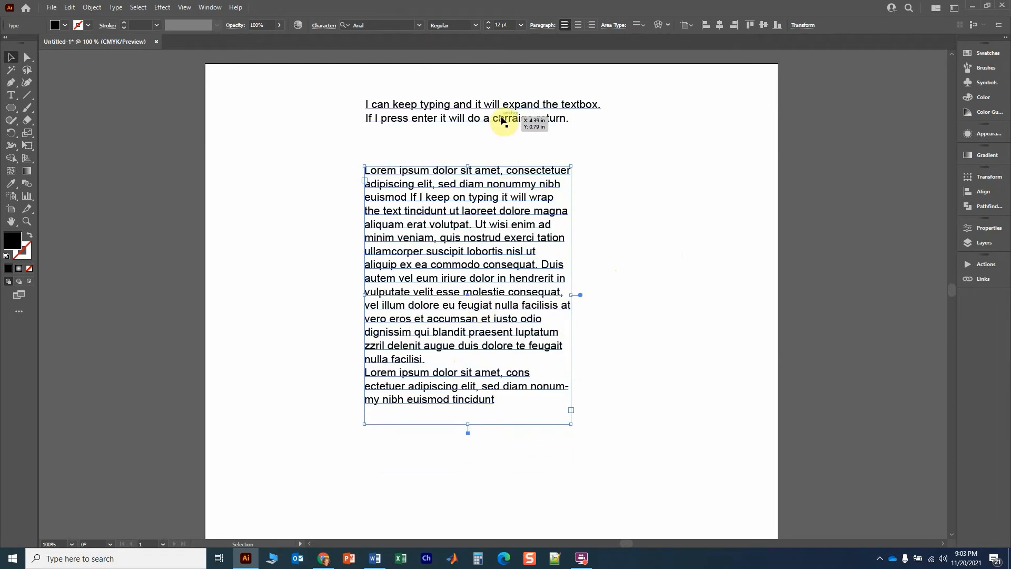
{"action": "left_click", "coordinate": [482, 138]}
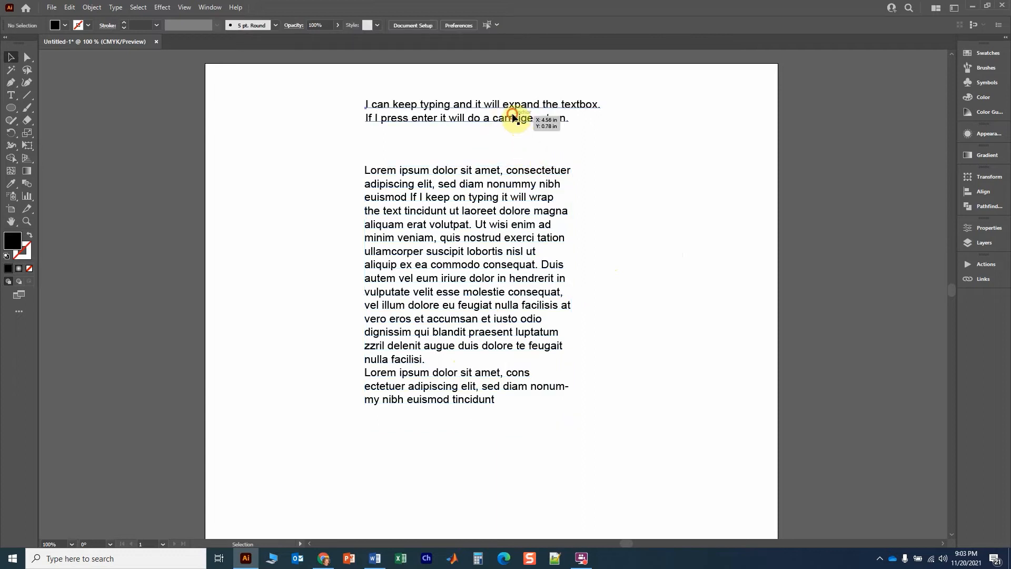
Try to resize the two-line point text horizontally to a narrower width
{"action": "left_click", "coordinate": [479, 118]}
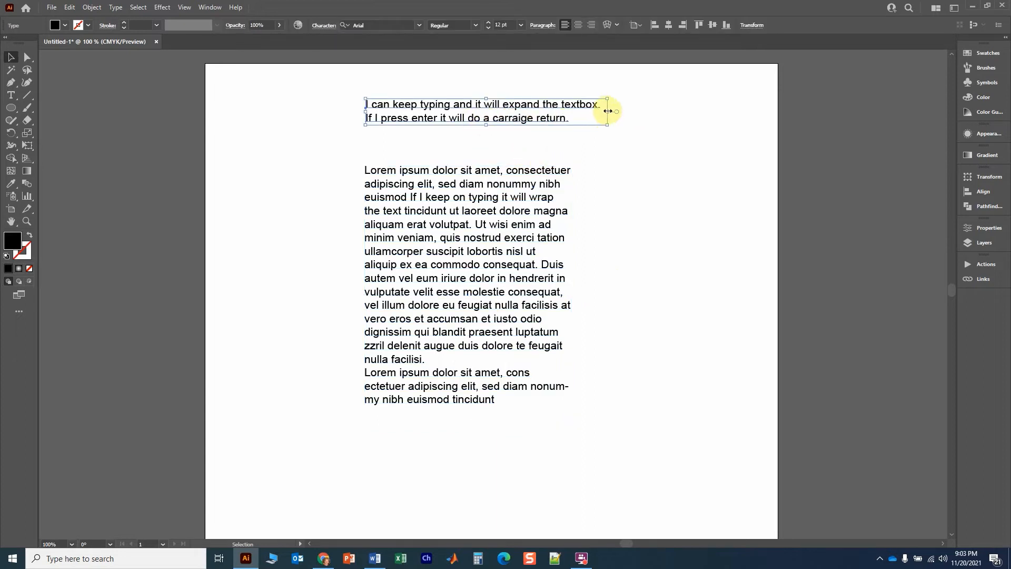
{"action": "left_click_drag", "start_coordinate": [607, 112], "coordinate": [492, 111]}
{"action": "left_click_drag", "start_coordinate": [420, 109], "coordinate": [574, 111]}
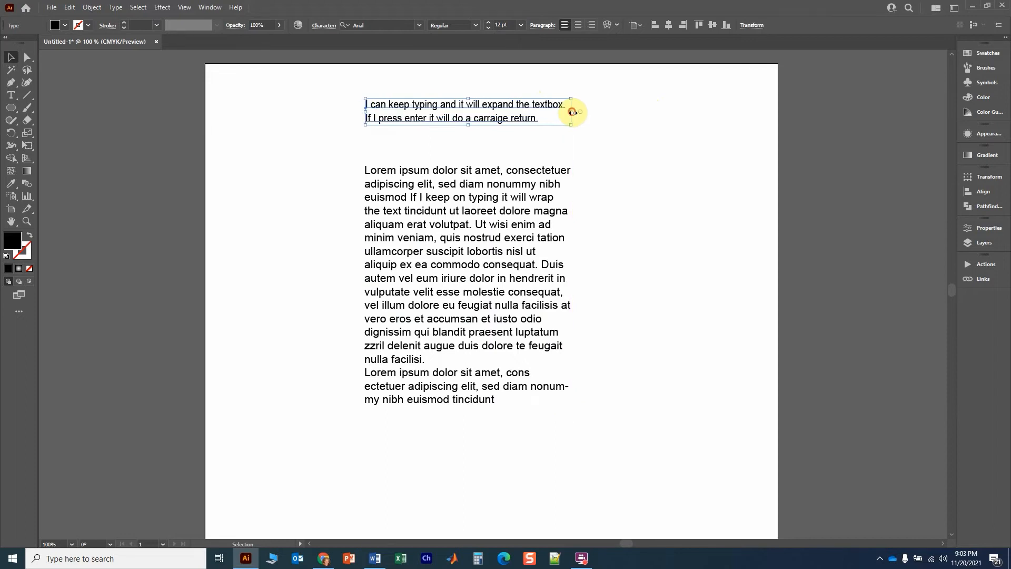
{"action": "left_click", "coordinate": [610, 201]}
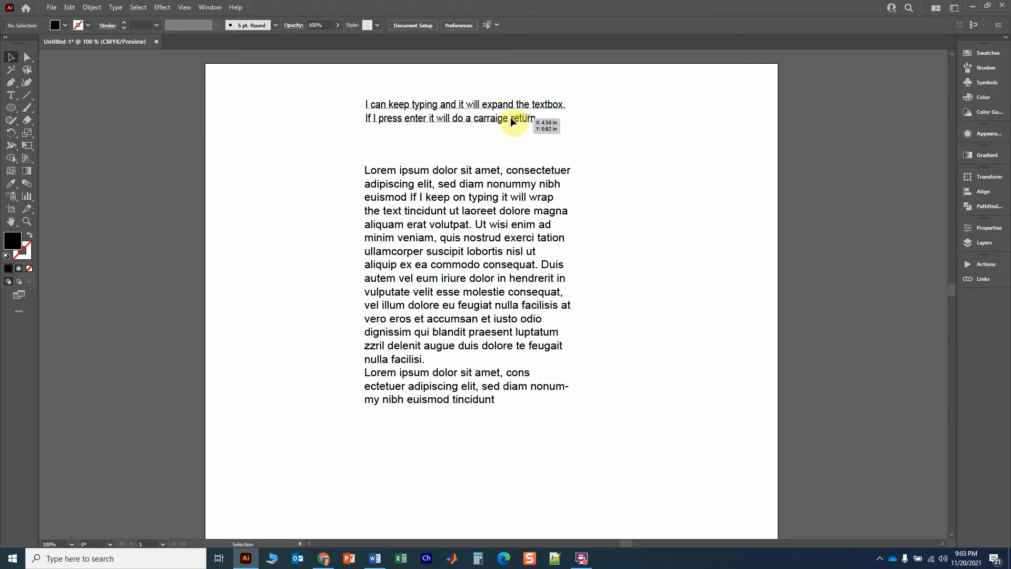
Undo the width changes on the two-line text and the last height change of the placeholder frame
{"action": "key", "text": "ctrl+z"}
{"action": "key", "text": "ctrl+z"}
{"action": "key", "text": "ctrl+z"}
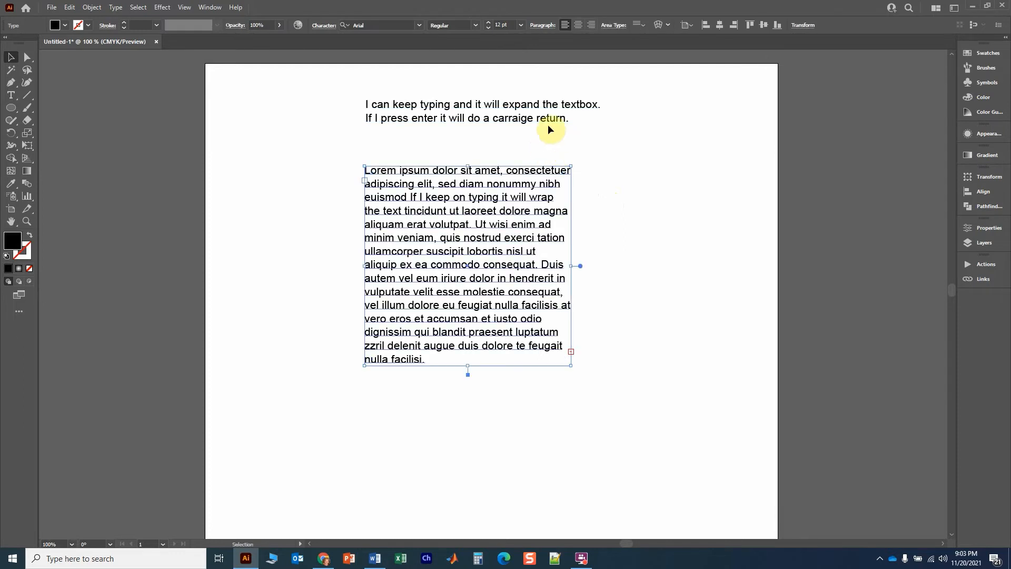
Try once more to compress the two-line text horizontally from its side edge
{"action": "left_click", "coordinate": [539, 119]}
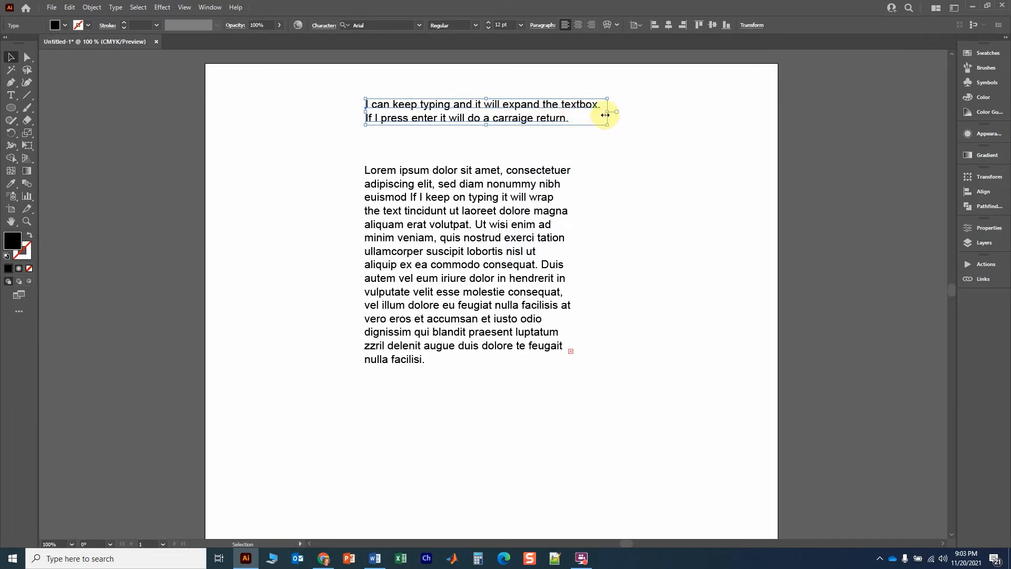
{"action": "left_click_drag", "start_coordinate": [608, 113], "coordinate": [551, 111]}
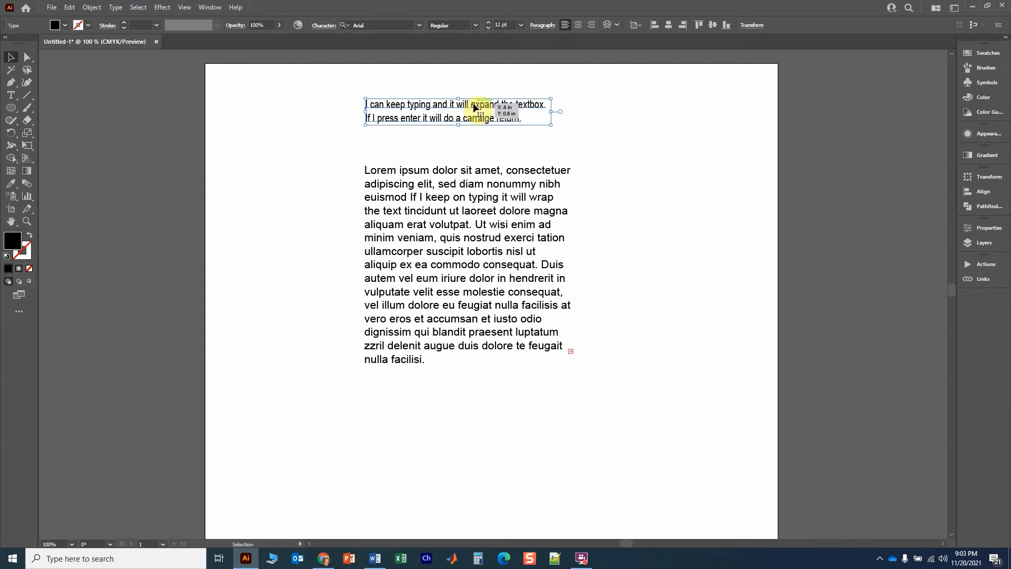
Compare the bounding boxes and handles of the placeholder area text and the two-line point text at 200% zoom
{"action": "scroll", "coordinate": [474, 107], "scroll_direction": "up", "scroll_amount": 2}
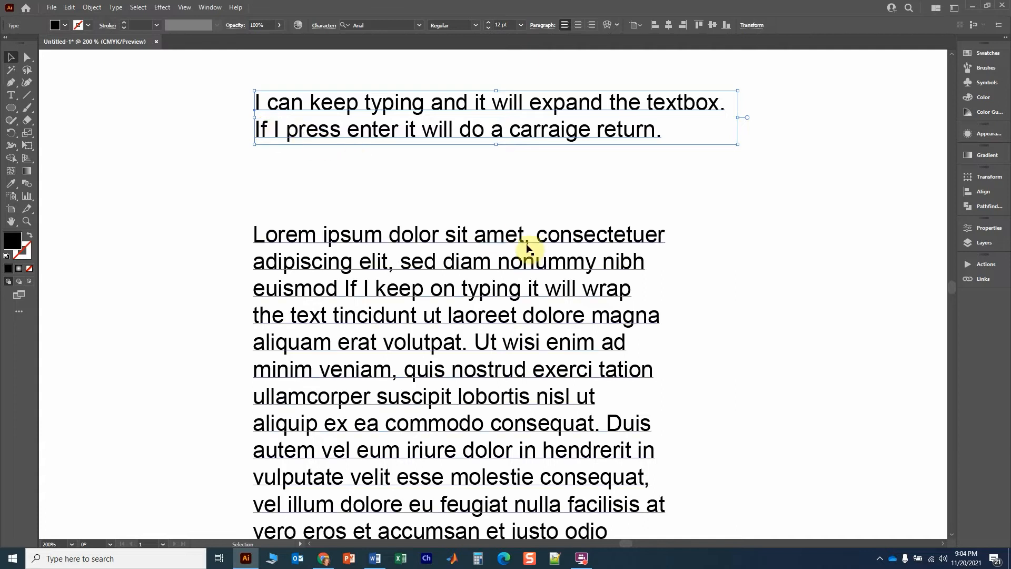
{"action": "left_click", "coordinate": [437, 210]}
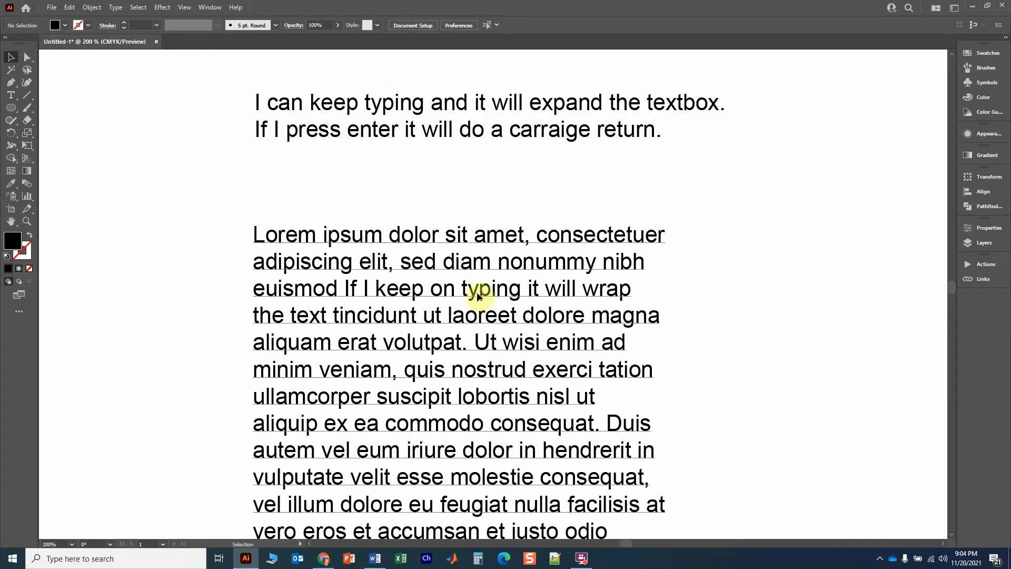
{"action": "left_click", "coordinate": [461, 340]}
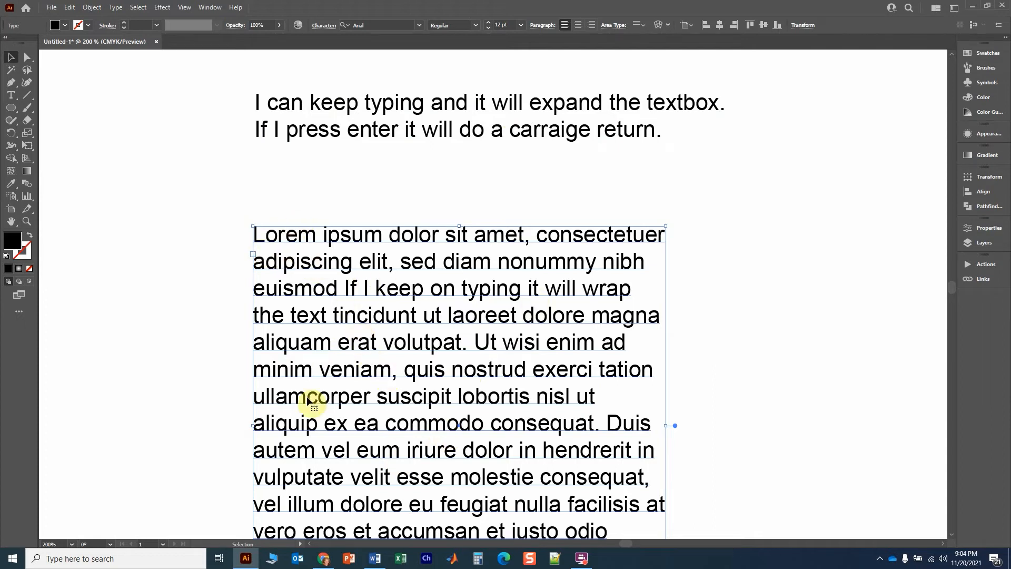
{"action": "left_click", "coordinate": [798, 332]}
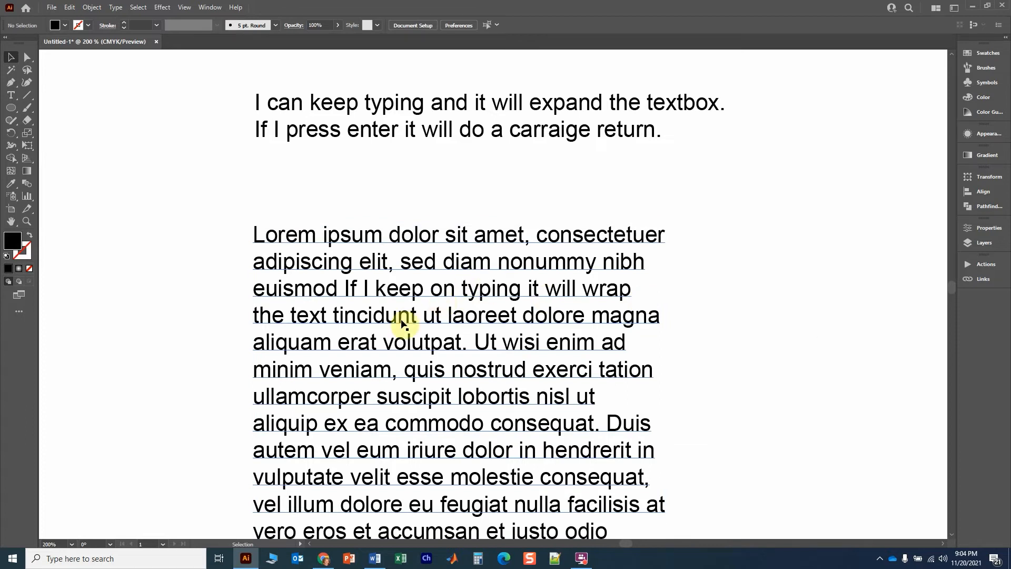
{"action": "left_click", "coordinate": [481, 109]}
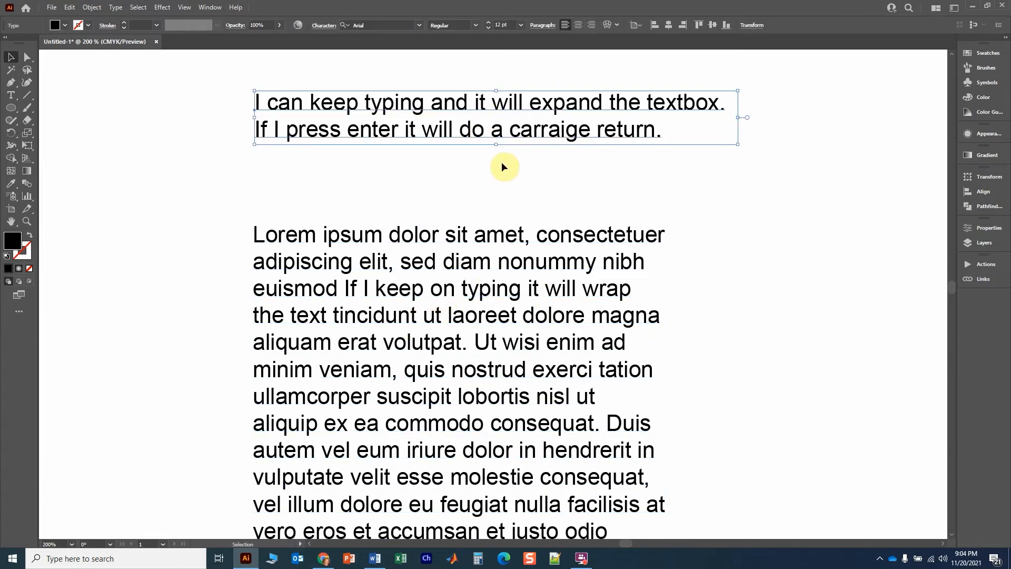
{"action": "scroll", "coordinate": [503, 167], "scroll_direction": "up", "scroll_amount": 11}
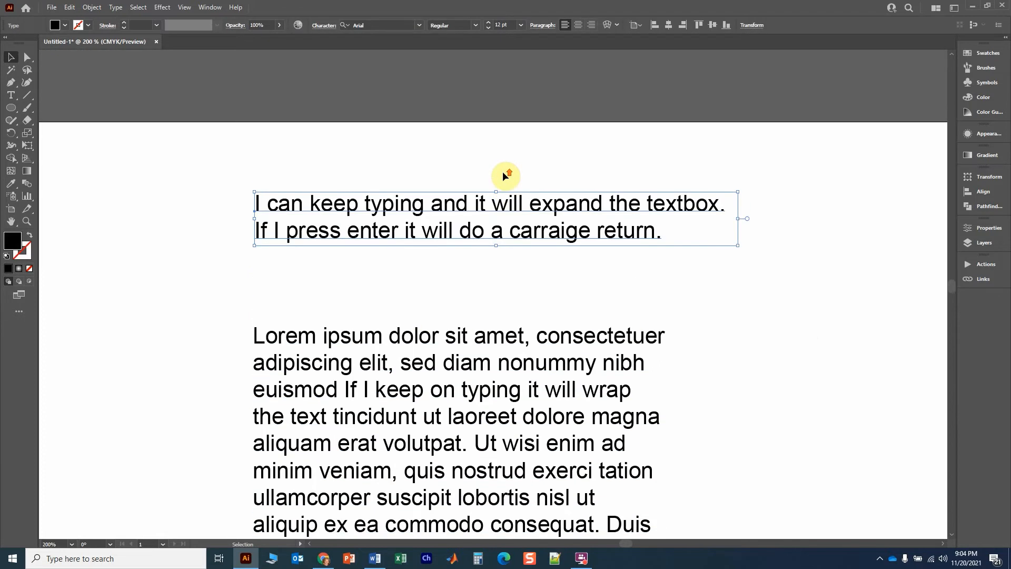
Move the placeholder text block down and to the left, and place the two-line text lower, above it
{"action": "scroll", "coordinate": [488, 356], "scroll_direction": "down", "scroll_amount": 12}
{"action": "left_click_drag", "start_coordinate": [508, 295], "coordinate": [413, 521]}
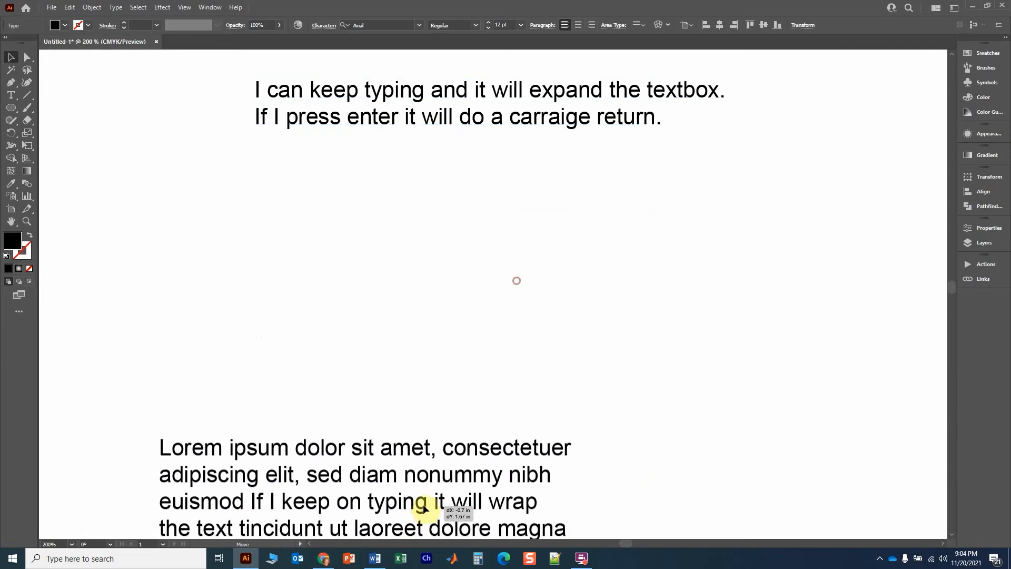
{"action": "left_click_drag", "start_coordinate": [543, 94], "coordinate": [499, 271]}
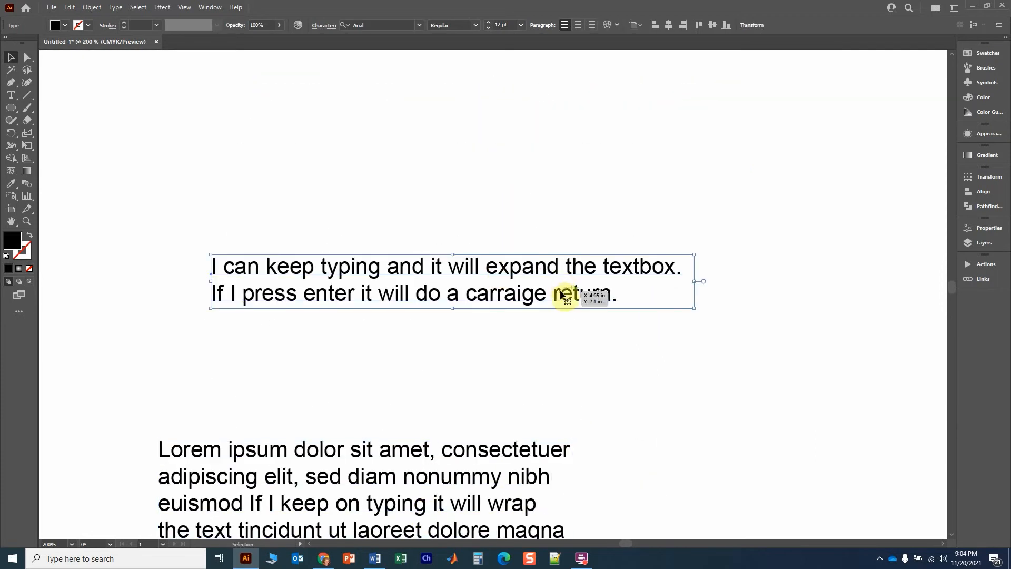
Shorten the two-line text to "I can keep typing." and move it up and to the right
{"action": "double_click", "coordinate": [575, 293]}
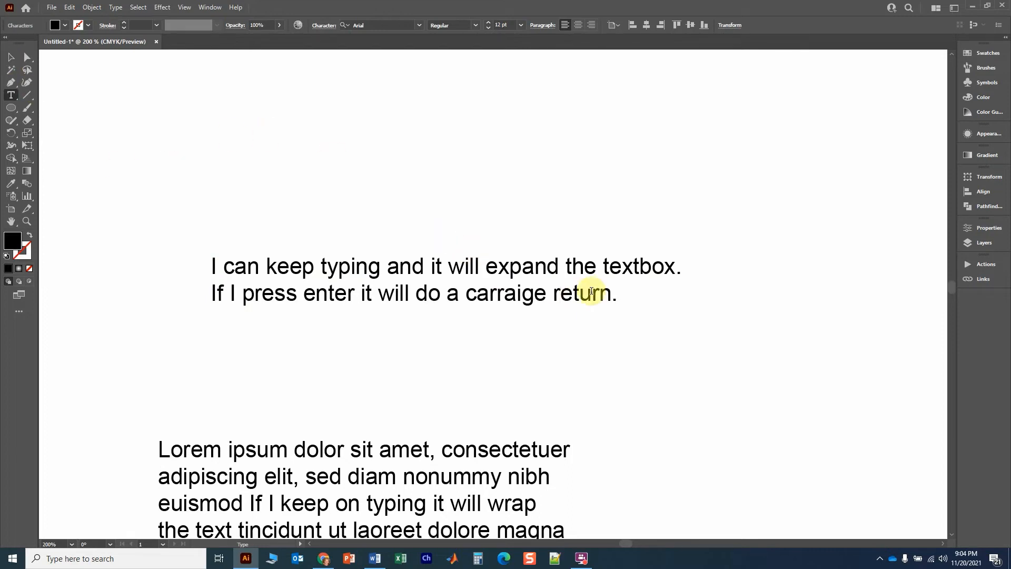
{"action": "left_click_drag", "start_coordinate": [610, 295], "coordinate": [433, 265]}
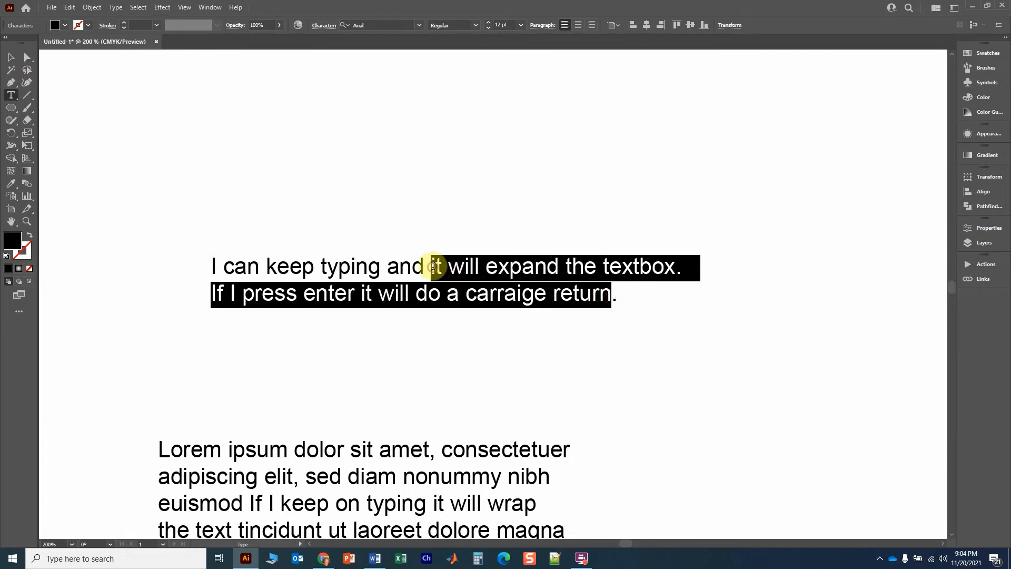
{"action": "key", "text": "BackSpace"}
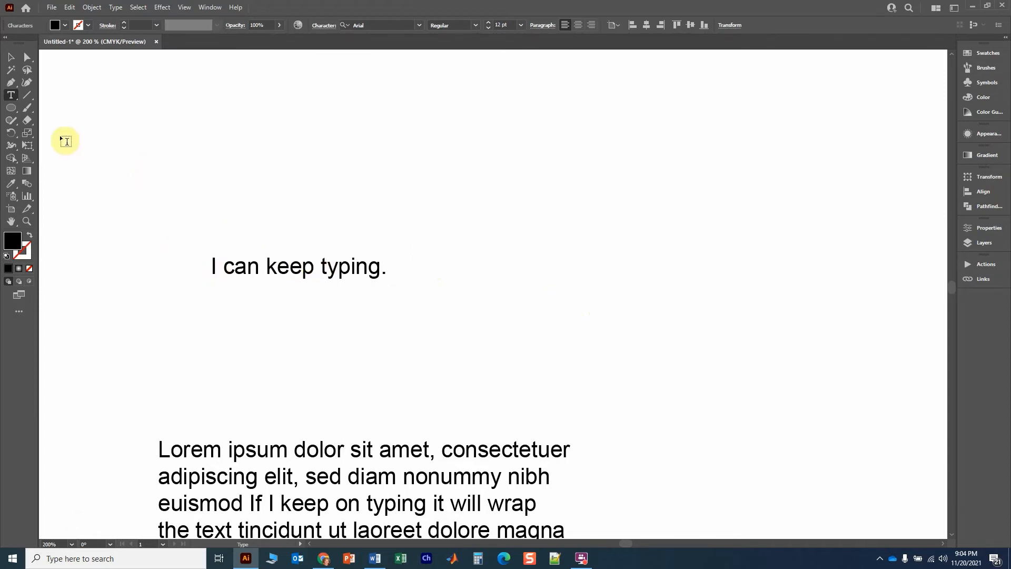
{"action": "left_click", "coordinate": [10, 55]}
{"action": "left_click_drag", "start_coordinate": [290, 261], "coordinate": [421, 154]}
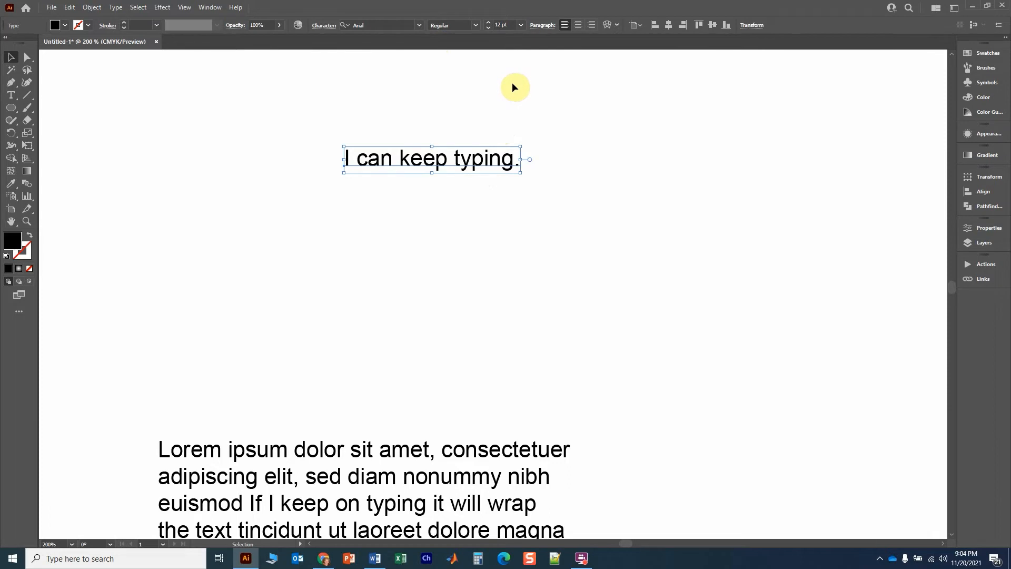
Set the "I can keep typing." text to 24 pt and move it down and to the left
{"action": "double_click", "coordinate": [448, 158]}
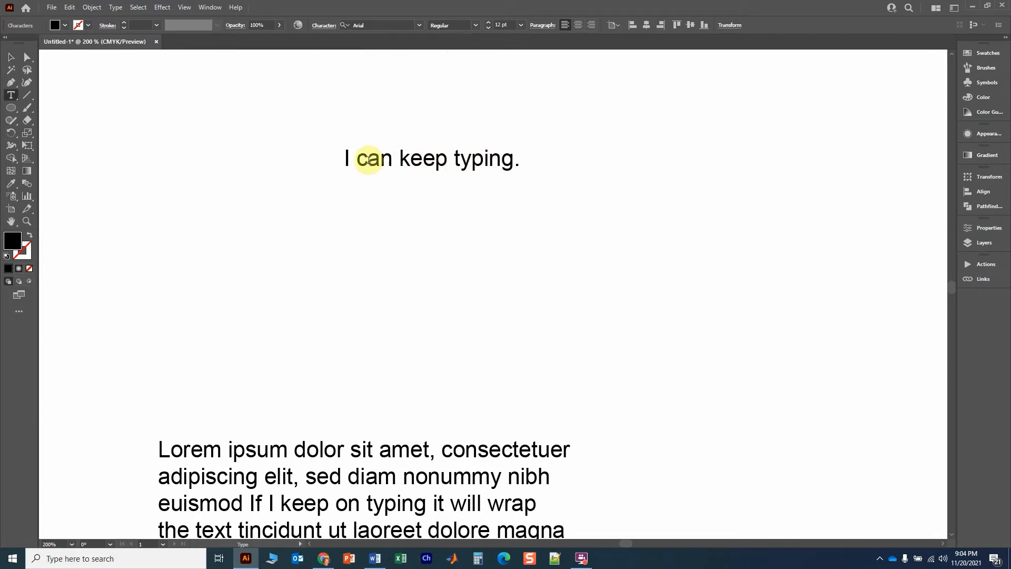
{"action": "left_click", "coordinate": [11, 56]}
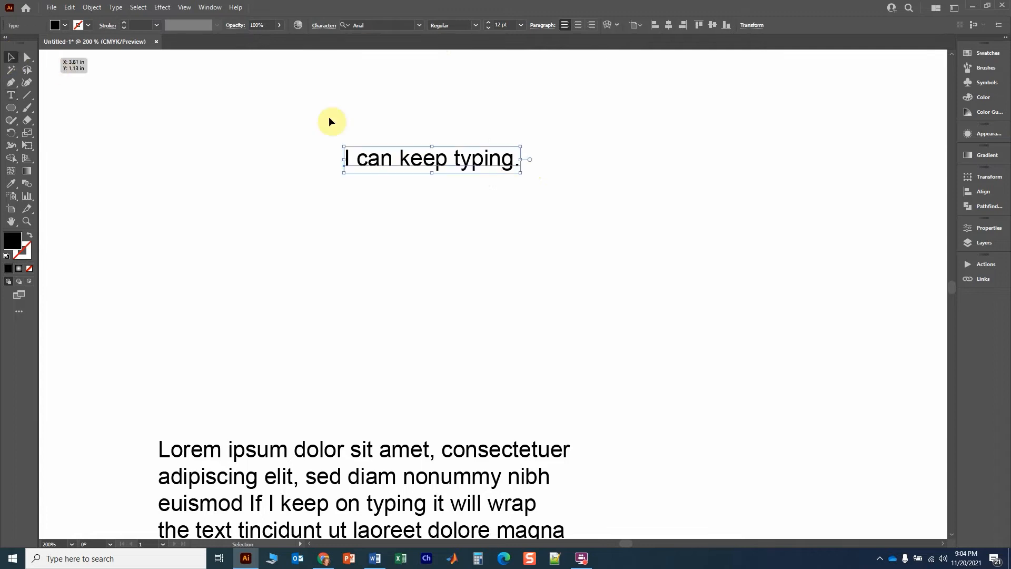
{"action": "left_click", "coordinate": [520, 27]}
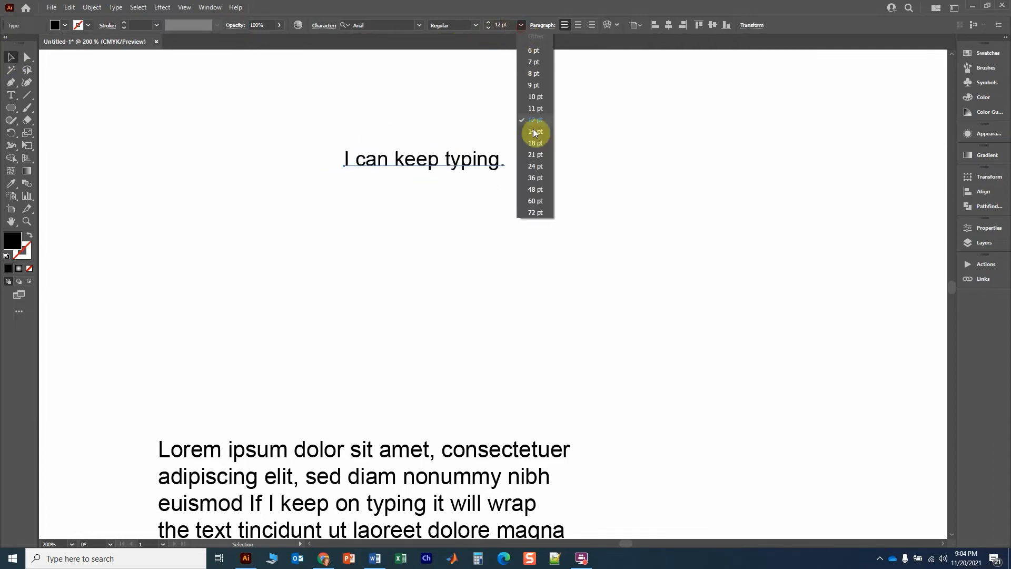
{"action": "left_click", "coordinate": [537, 166]}
{"action": "left_click_drag", "start_coordinate": [570, 153], "coordinate": [490, 196]}
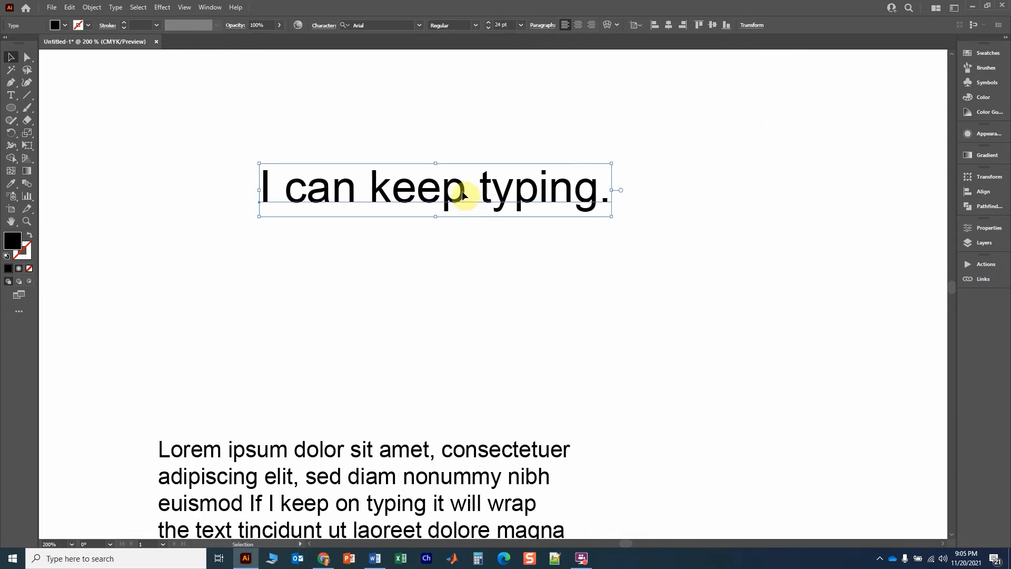
Enlarge only the word "keep" in the line to 36 pt
{"action": "key", "text": "t"}
{"action": "triple_click", "coordinate": [466, 192]}
{"action": "left_click", "coordinate": [415, 190]}
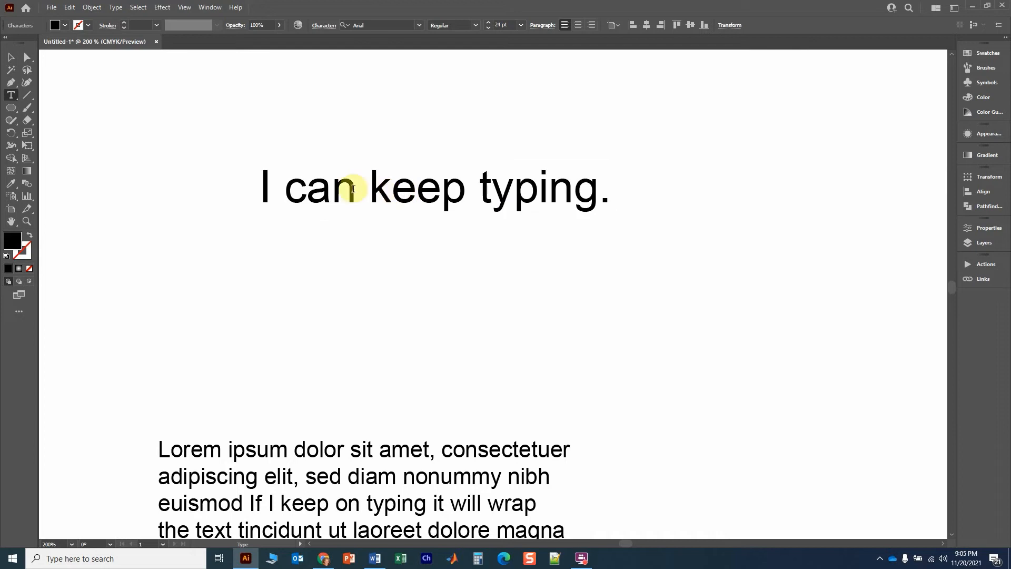
{"action": "left_click", "coordinate": [378, 191]}
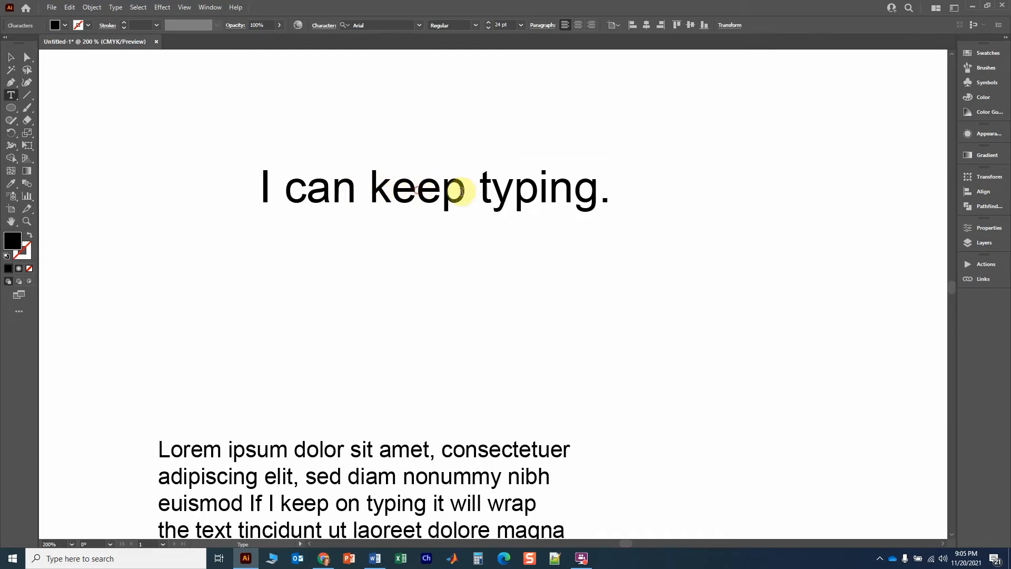
{"action": "left_click_drag", "start_coordinate": [468, 190], "coordinate": [369, 193]}
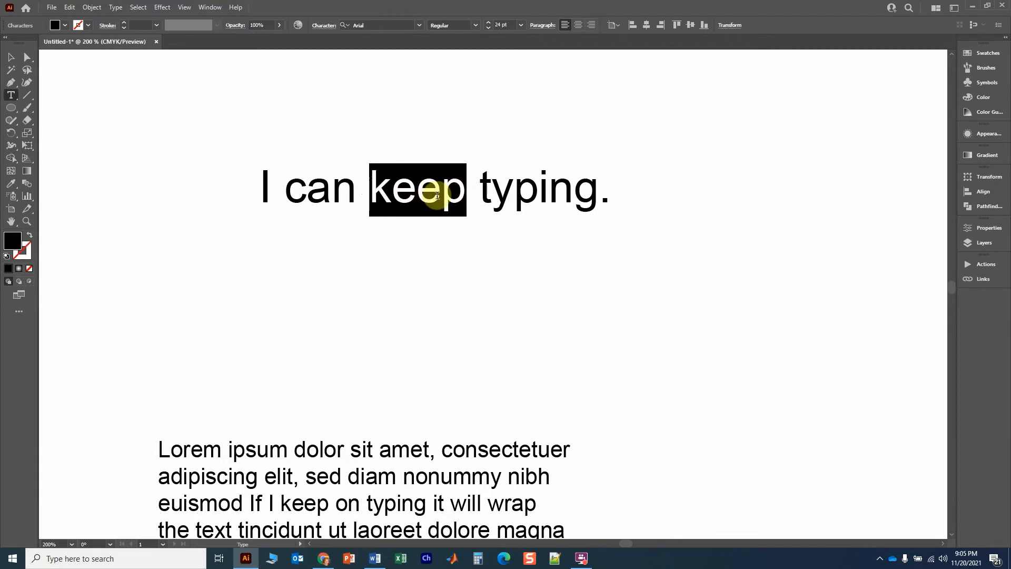
{"action": "left_click", "coordinate": [523, 24]}
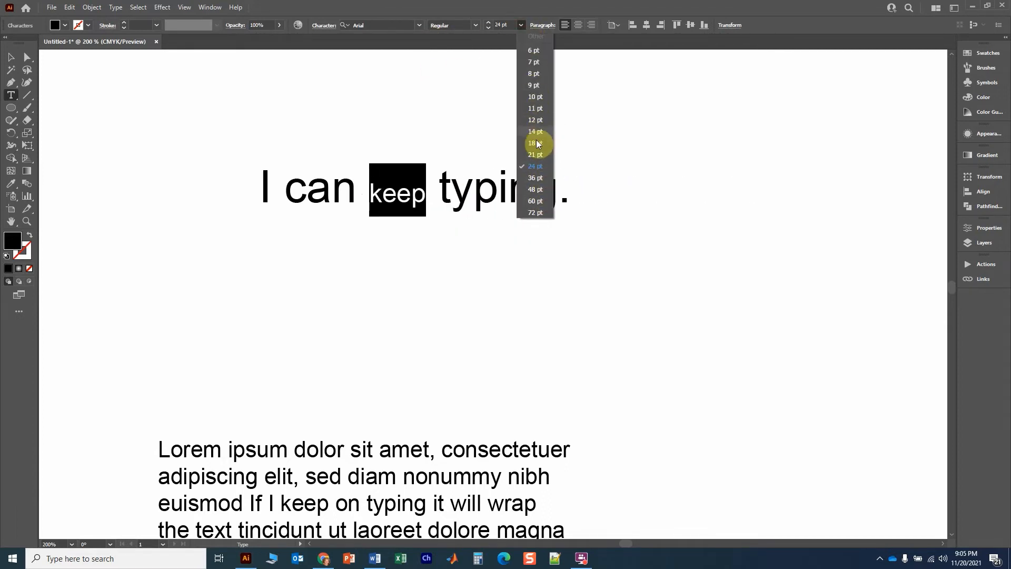
{"action": "left_click", "coordinate": [537, 178]}
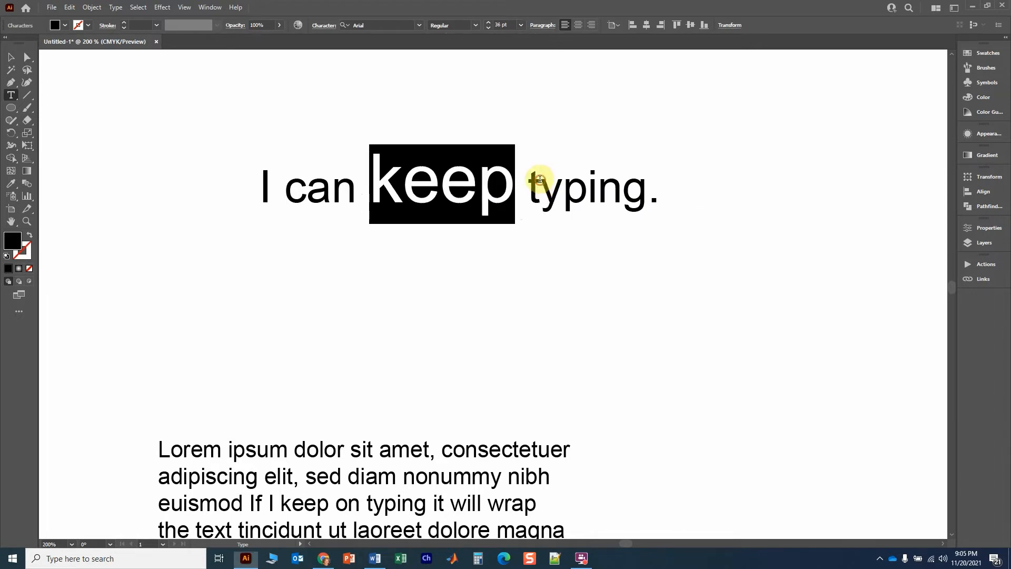
Set the whole "I can keep typing." line to 11 pt and open its character formatting options
{"action": "left_click", "coordinate": [7, 54]}
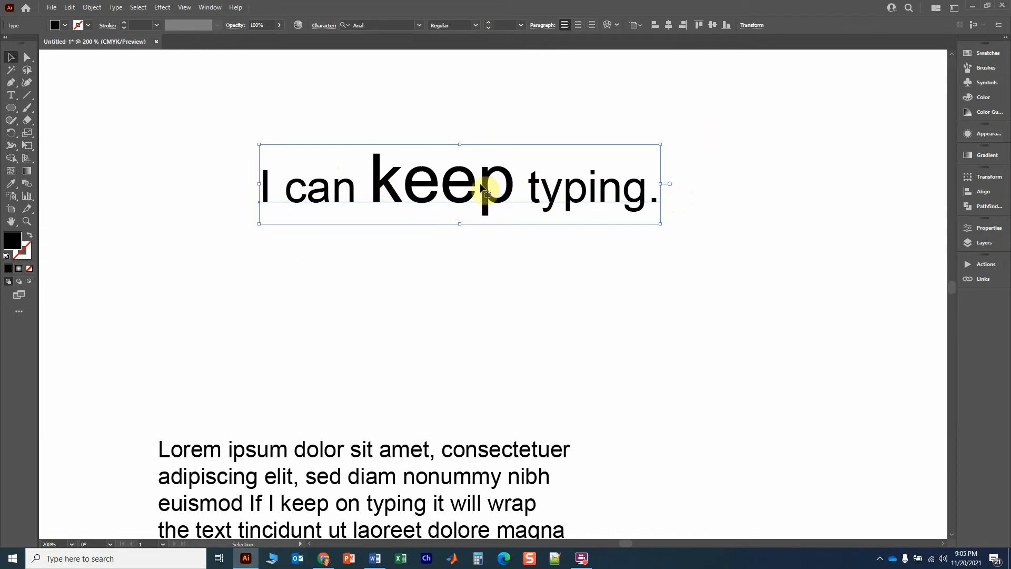
{"action": "left_click", "coordinate": [520, 26]}
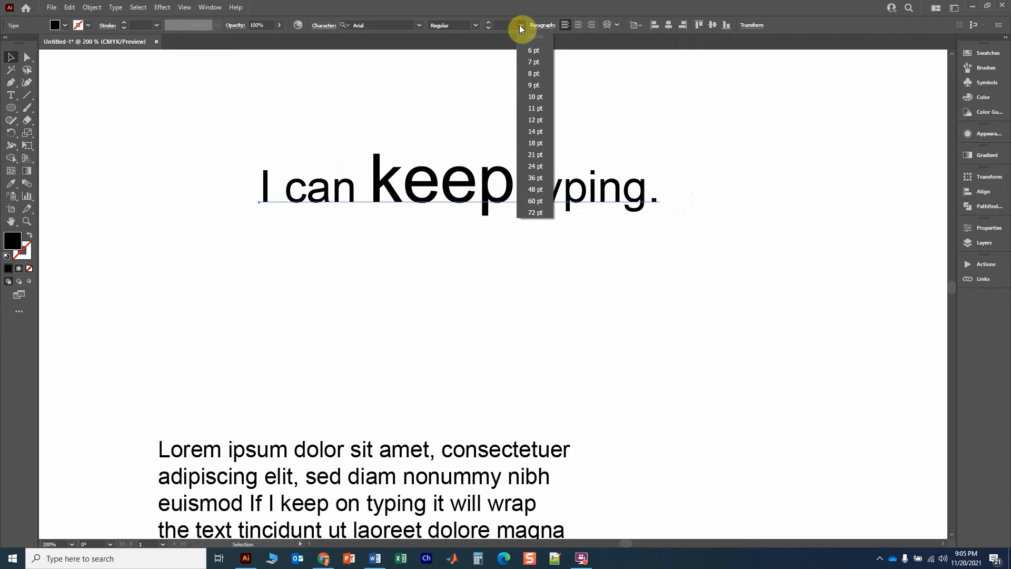
{"action": "left_click", "coordinate": [539, 105]}
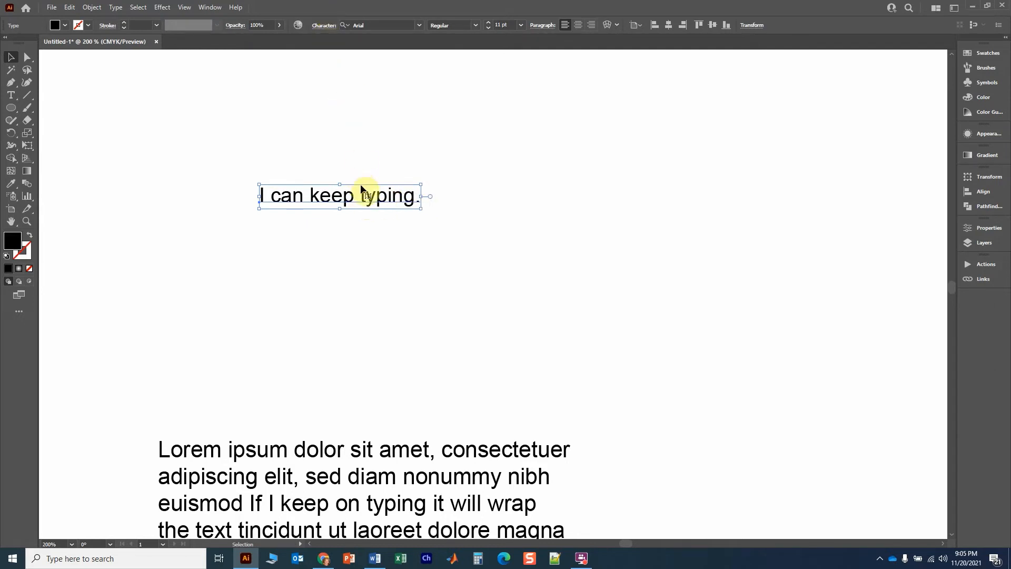
{"action": "left_click", "coordinate": [323, 26]}
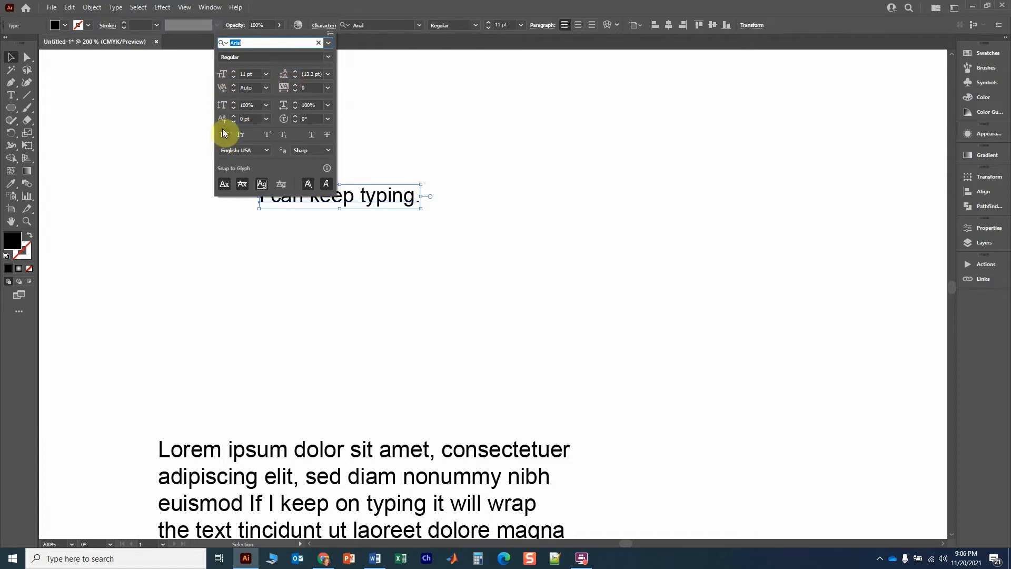
Move the line slightly to the right and replace its text with "Ca2+"
{"action": "left_click_drag", "start_coordinate": [373, 200], "coordinate": [286, 200]}
{"action": "double_click", "coordinate": [431, 198]}
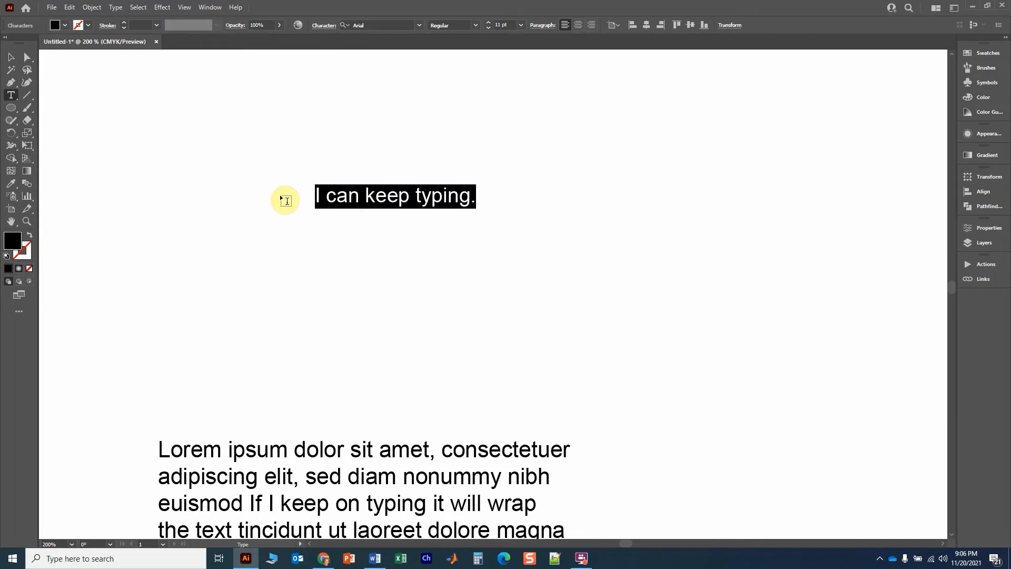
{"action": "type", "text": "Ca2+"}
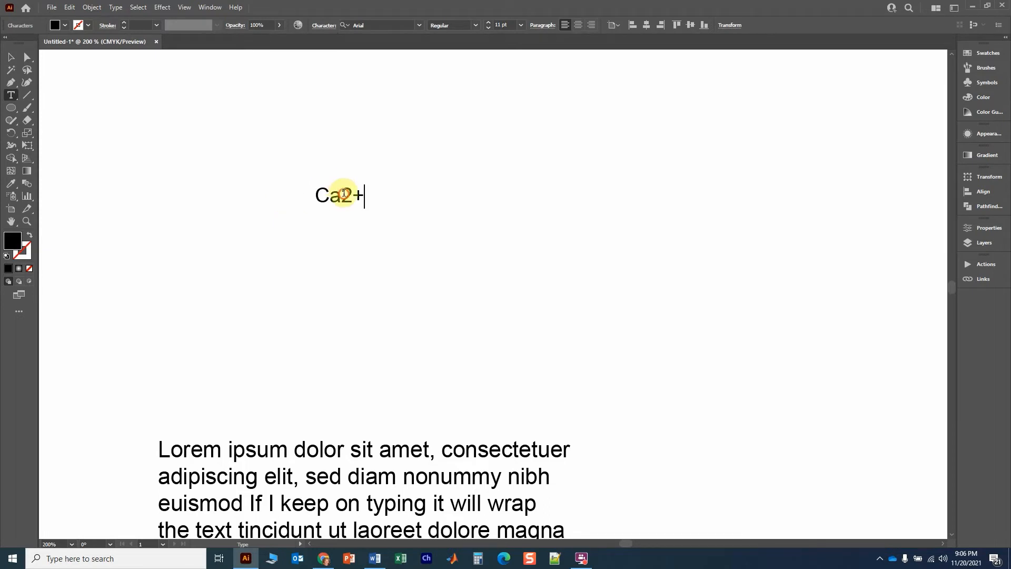
Format the "2+" in "Ca2+" as superscript, trying subscript in between, and deselect the text
{"action": "left_click_drag", "start_coordinate": [342, 197], "coordinate": [364, 197]}
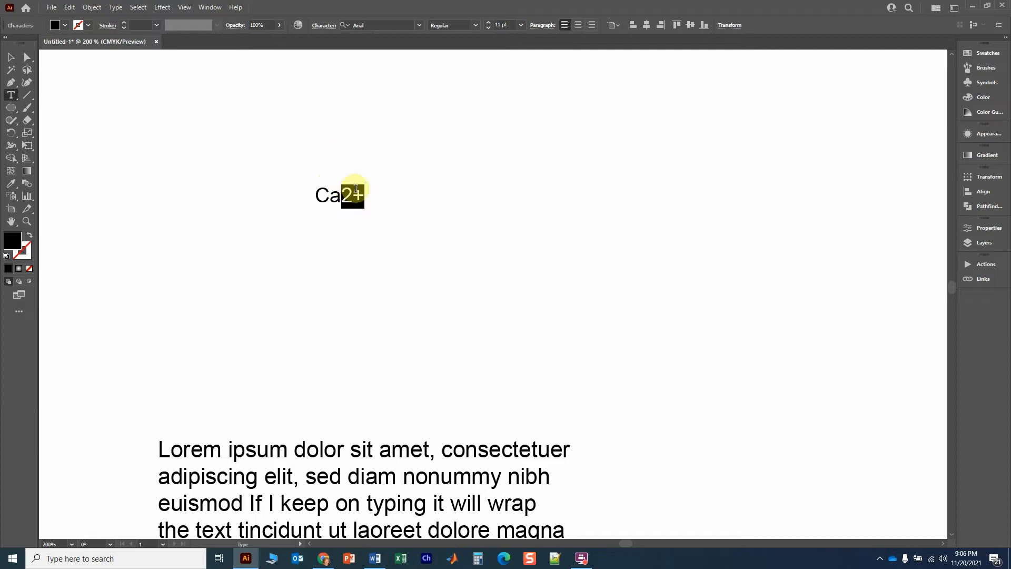
{"action": "left_click", "coordinate": [323, 25]}
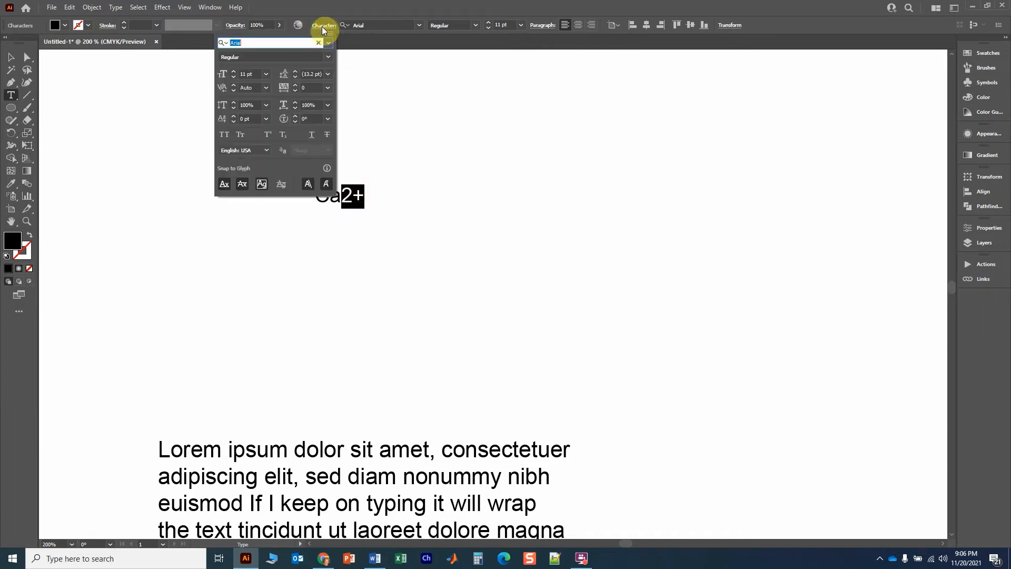
{"action": "left_click", "coordinate": [269, 136]}
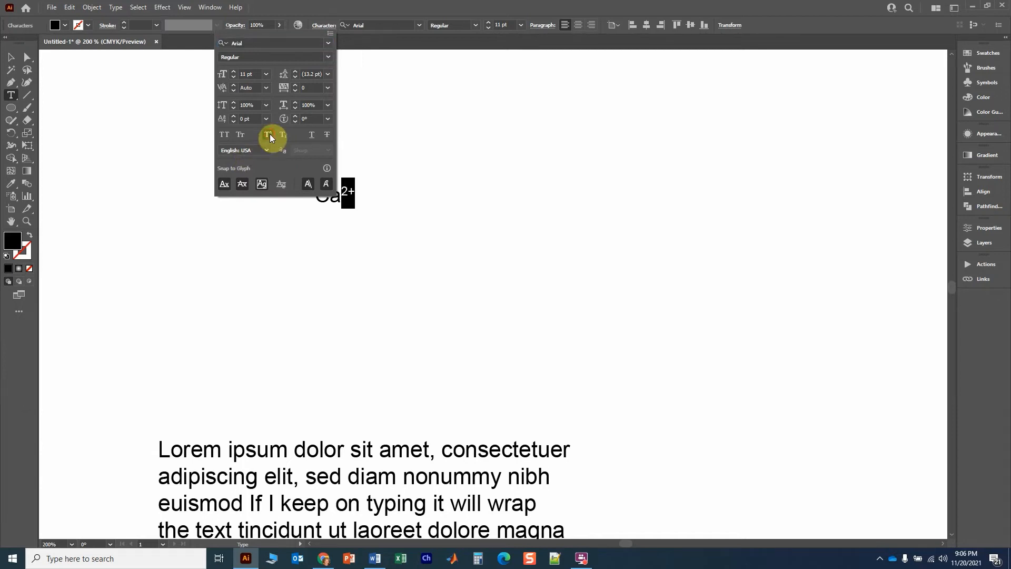
{"action": "left_click", "coordinate": [282, 137]}
{"action": "left_click", "coordinate": [269, 136]}
{"action": "left_click", "coordinate": [488, 11]}
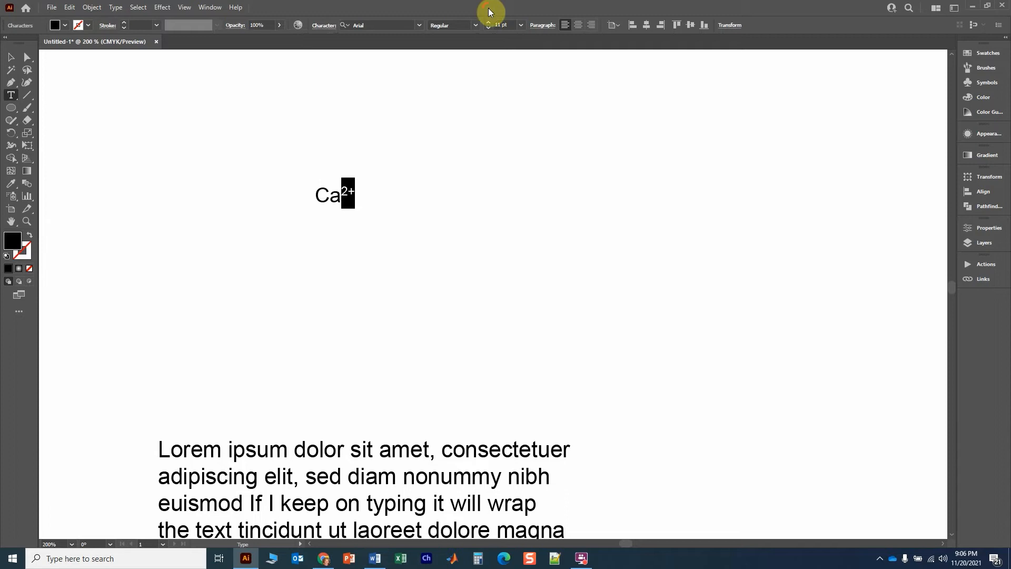
{"action": "left_click", "coordinate": [390, 187]}
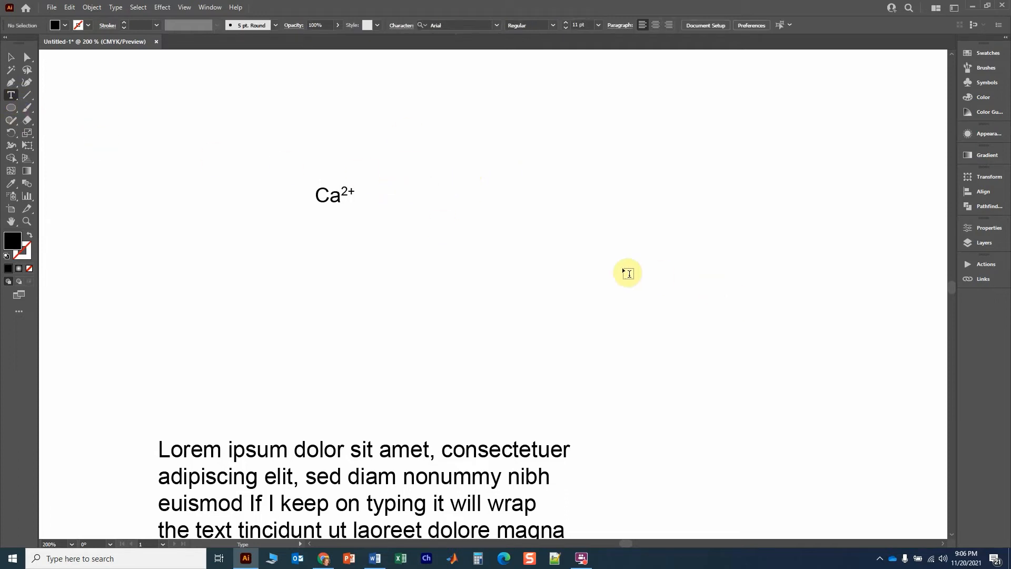
Add a new "Lorem ipsum" point text and move it just to the right of the calcium label
{"action": "left_click", "coordinate": [521, 161]}
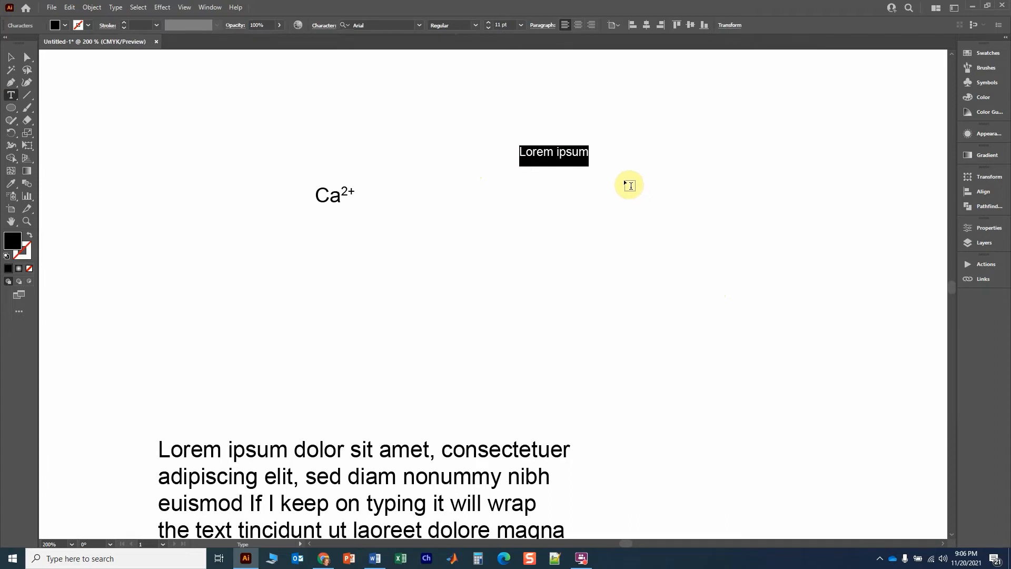
{"action": "left_click", "coordinate": [11, 57]}
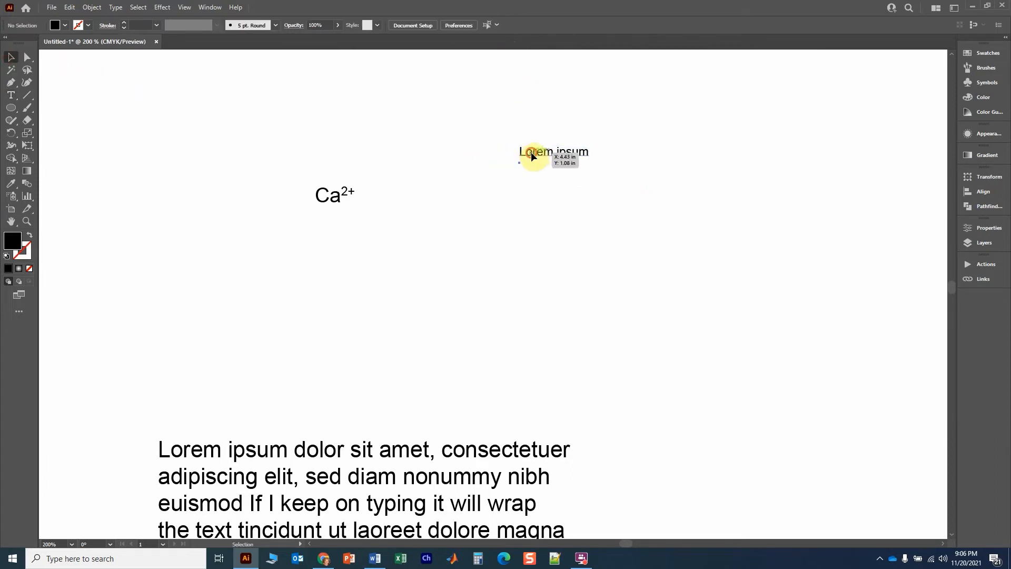
{"action": "left_click", "coordinate": [327, 203]}
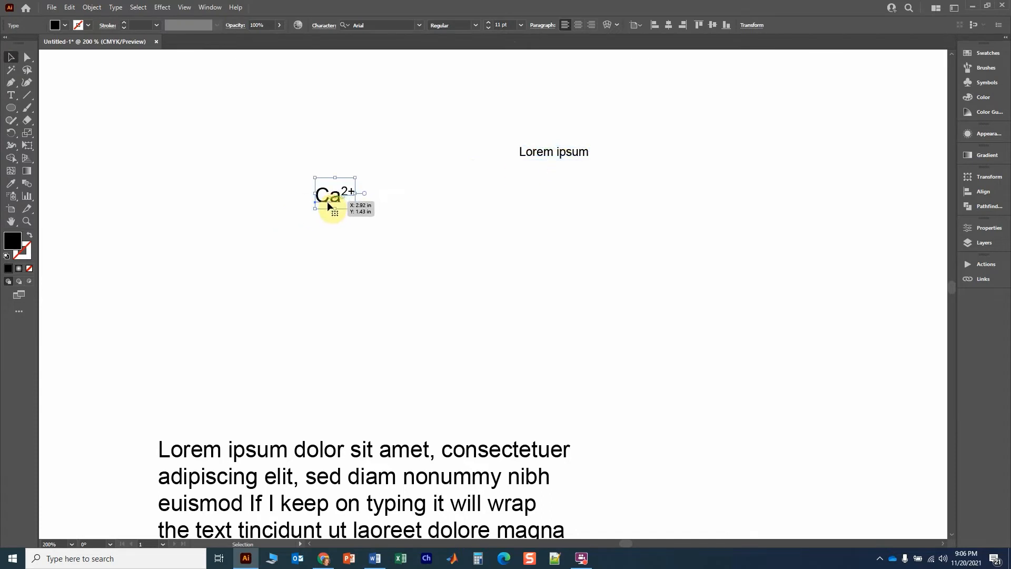
{"action": "left_click", "coordinate": [551, 152]}
{"action": "left_click_drag", "start_coordinate": [571, 158], "coordinate": [412, 196]}
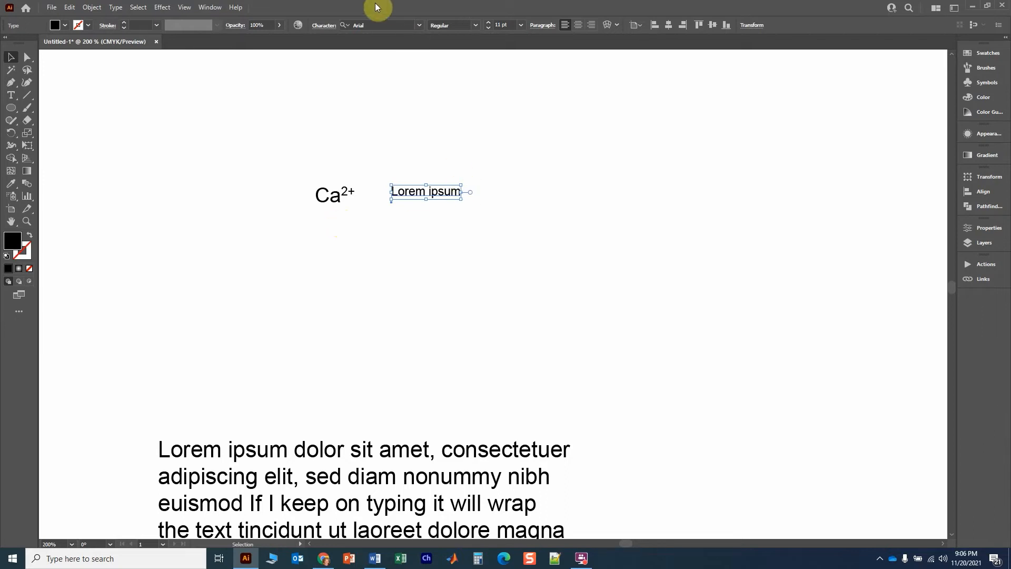
Remove the superscript formatting from the new "Lorem ipsum" text
{"action": "left_click", "coordinate": [322, 25]}
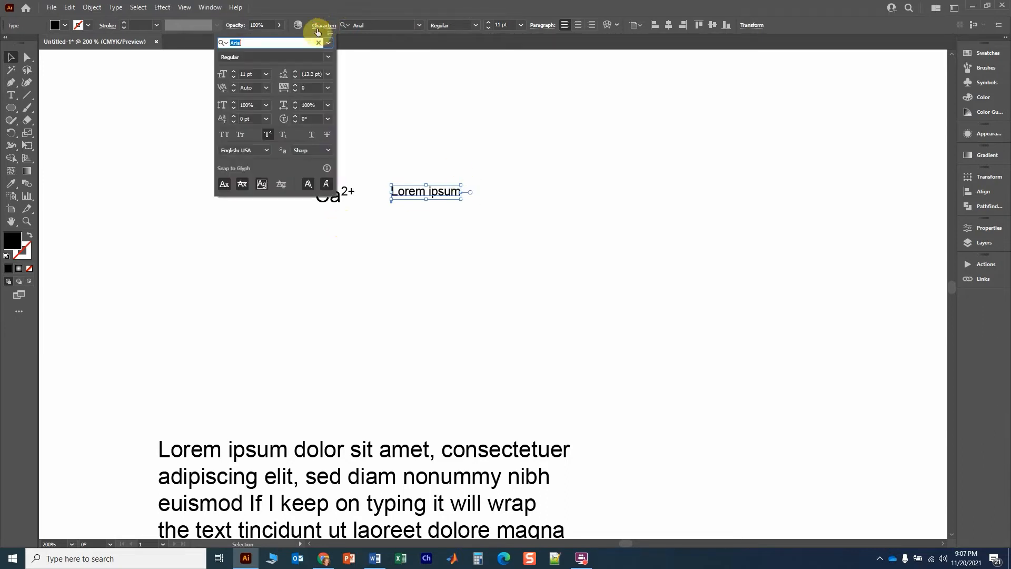
{"action": "left_click", "coordinate": [269, 136]}
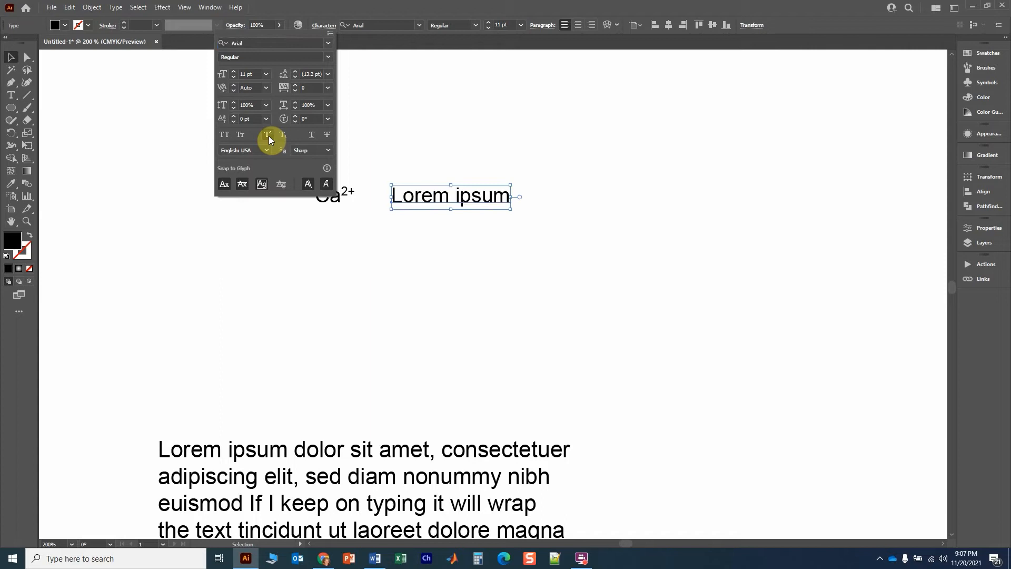
{"action": "left_click", "coordinate": [438, 132]}
Center-align the short "Lorem ipsum" text and move it up and to the right of the calcium label
{"action": "left_click_drag", "start_coordinate": [431, 196], "coordinate": [449, 151]}
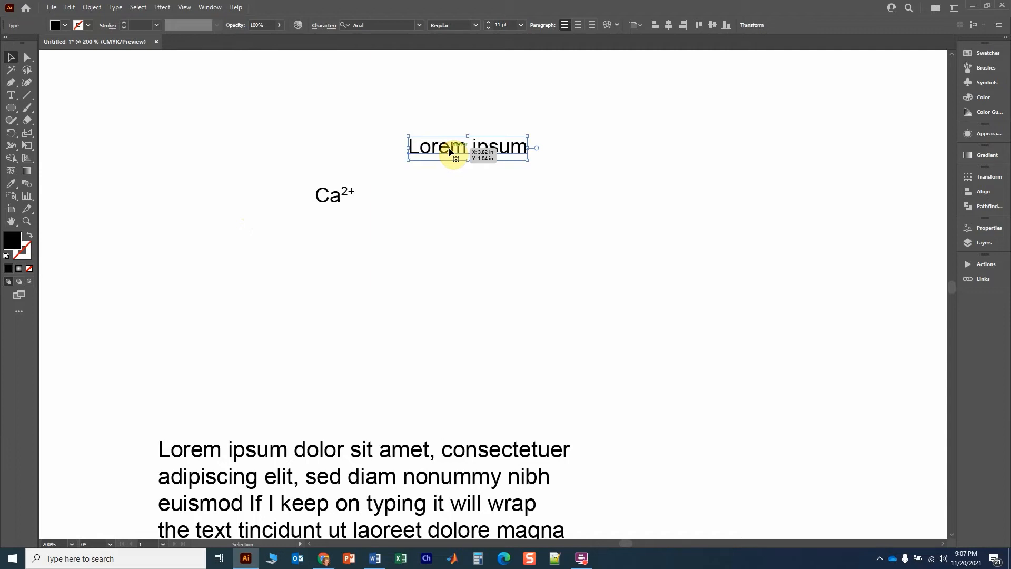
{"action": "left_click", "coordinate": [579, 25]}
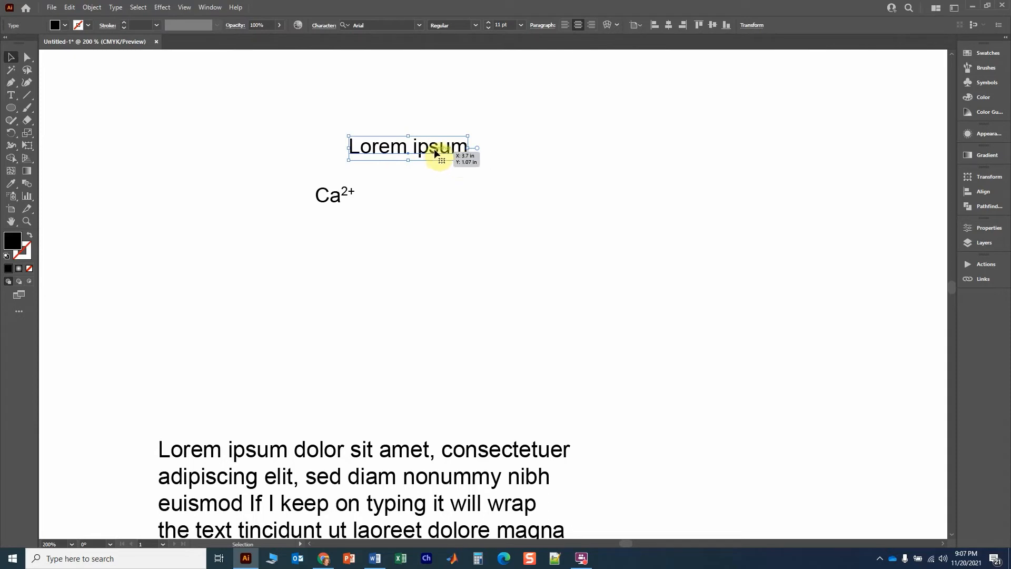
{"action": "left_click_drag", "start_coordinate": [435, 153], "coordinate": [516, 138]}
Add a second line reading "jfkdjflkj" beneath the centered "Lorem ipsum" text
{"action": "key", "text": "t"}
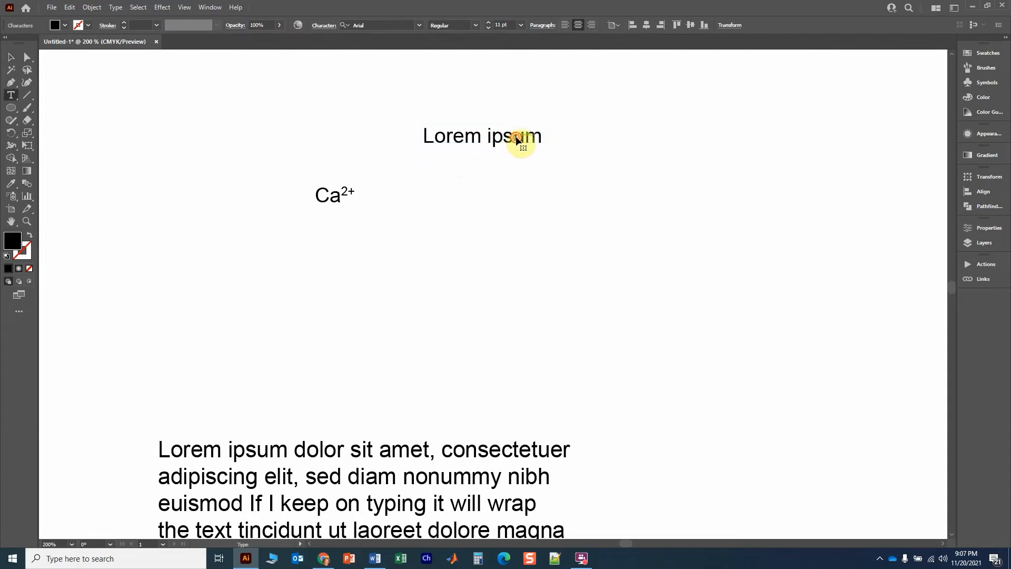
{"action": "left_click", "coordinate": [516, 138]}
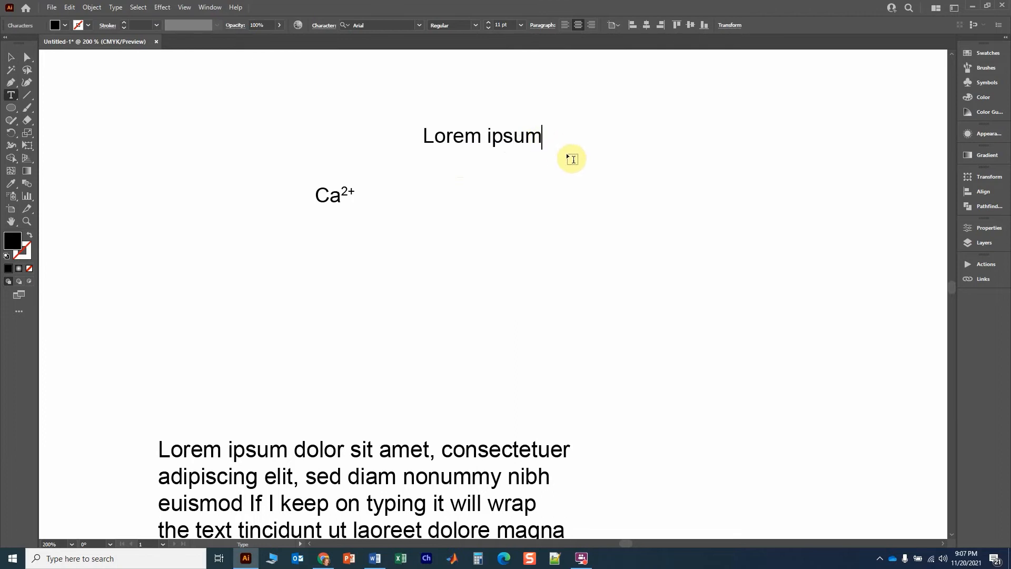
{"action": "type", "text": "jfkdjflkj"}
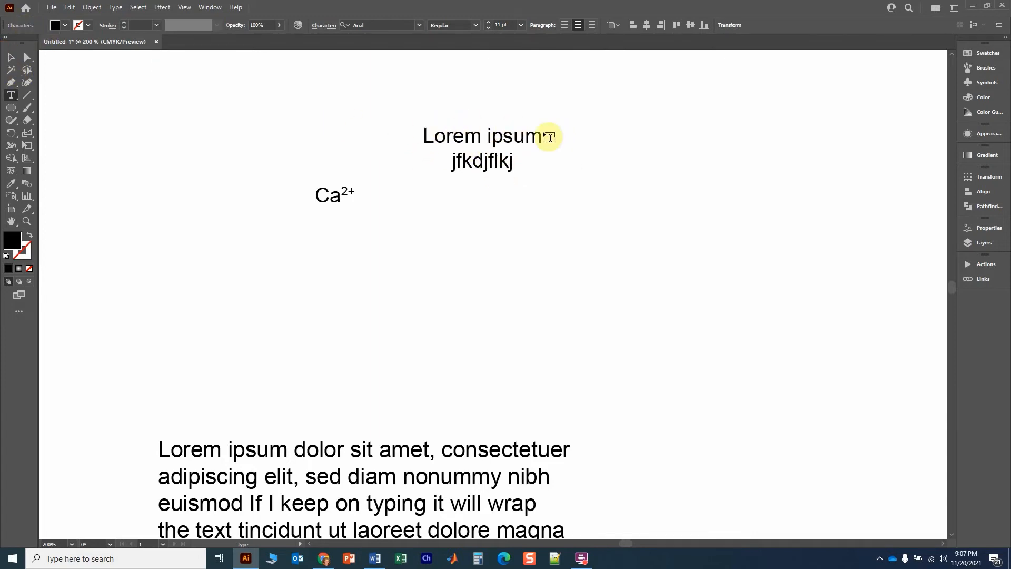
{"action": "left_click", "coordinate": [11, 57]}
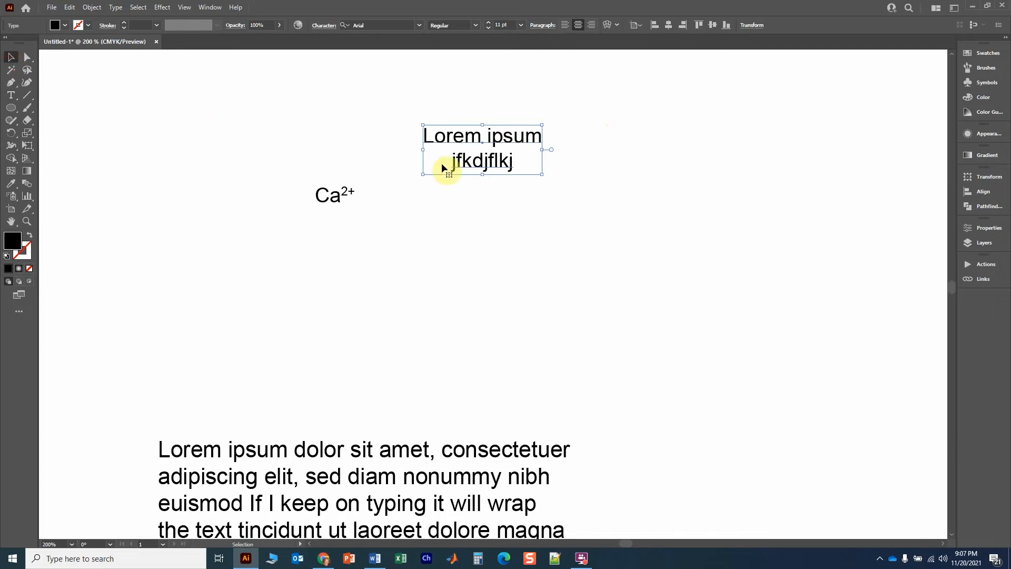
Delete the second line "jfkdjflkj" so only "Lorem ipsum" remains
{"action": "double_click", "coordinate": [498, 164]}
{"action": "left_click_drag", "start_coordinate": [516, 162], "coordinate": [435, 162]}
{"action": "key", "text": "BackSpace"}
{"action": "key", "text": "BackSpace"}
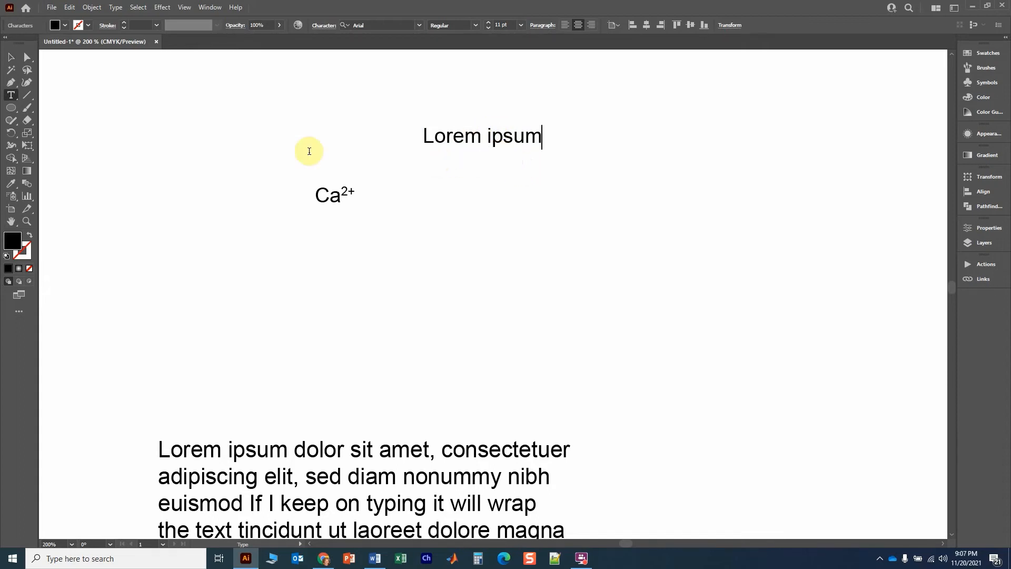
Move the short "Lorem ipsum" text down, just above the large placeholder paragraph, and deselect it
{"action": "left_click", "coordinate": [11, 57]}
{"action": "left_click_drag", "start_coordinate": [461, 140], "coordinate": [509, 349]}
{"action": "left_click", "coordinate": [499, 303]}
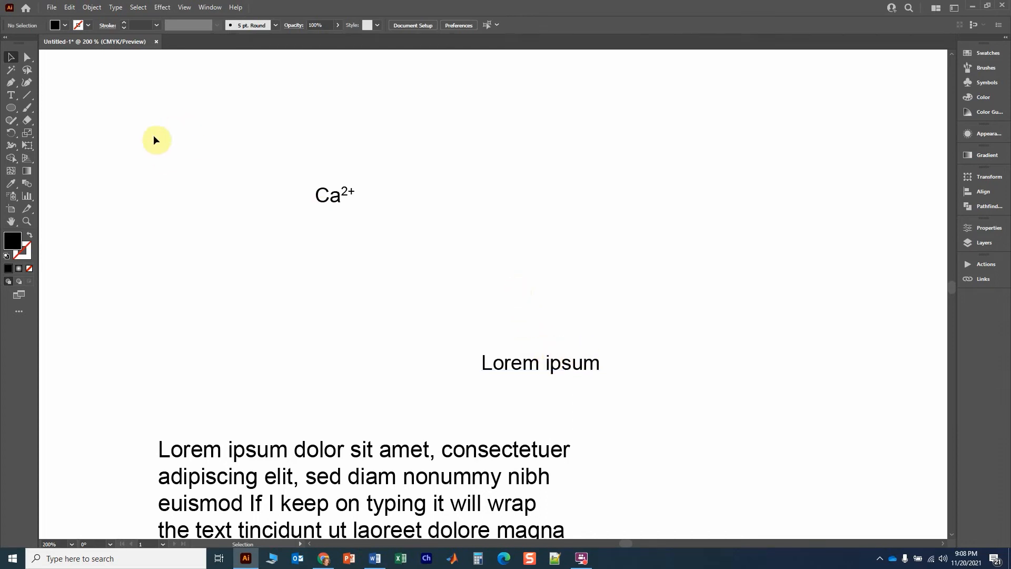
Draw a vertical line about 1.07 in long above the "Lorem ipsum" text and deselect it
{"action": "left_click", "coordinate": [27, 95]}
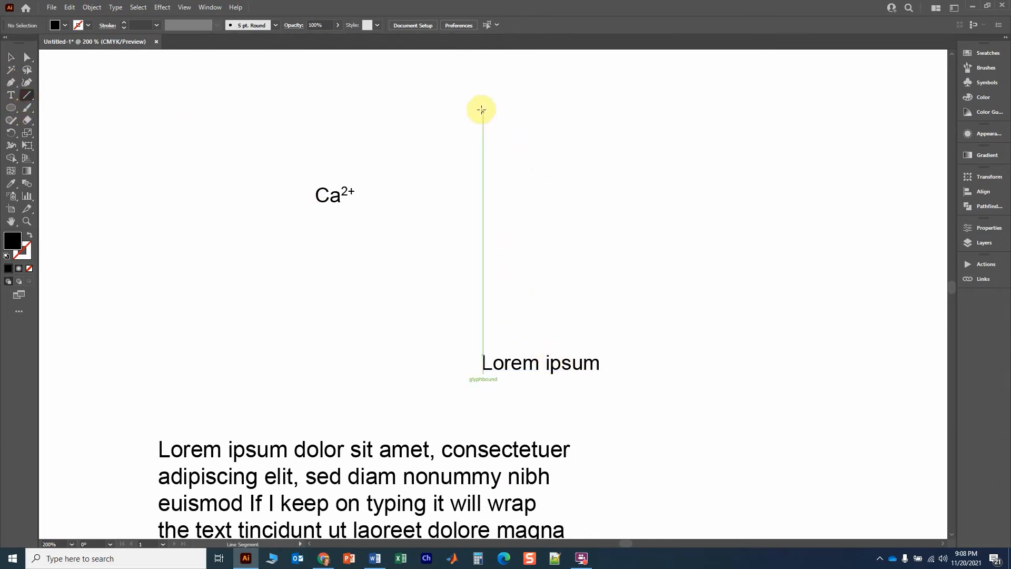
{"action": "left_click_drag", "start_coordinate": [478, 89], "coordinate": [489, 233]}
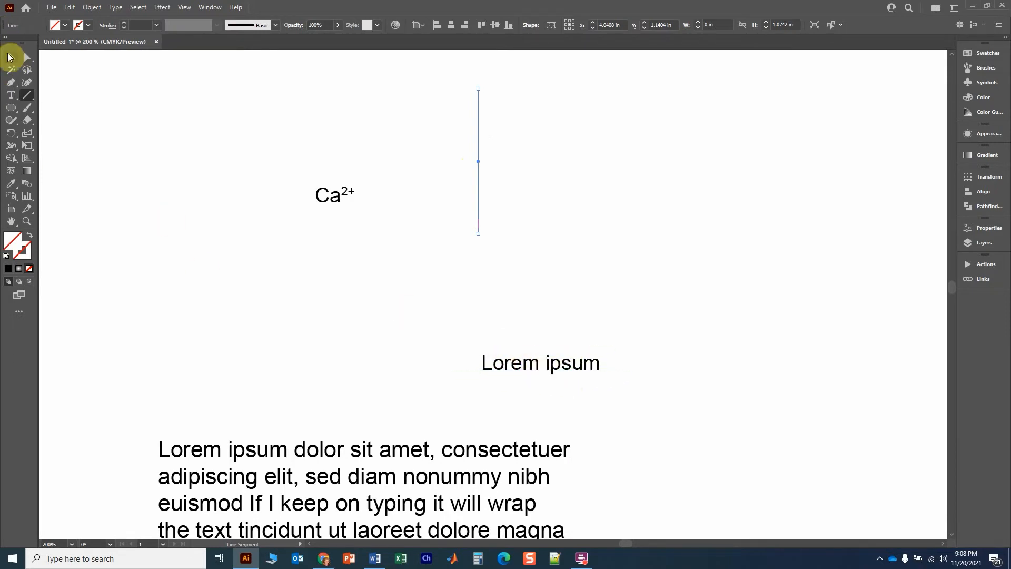
{"action": "left_click", "coordinate": [10, 57]}
{"action": "left_click", "coordinate": [508, 398]}
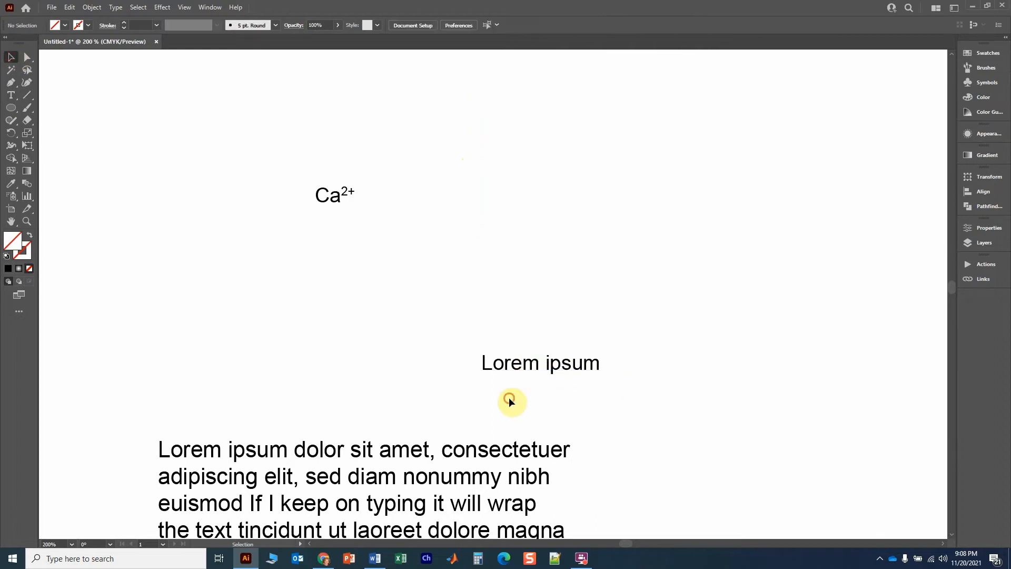
Apply a black stroke to the short "Lorem ipsum" text
{"action": "left_click", "coordinate": [519, 369]}
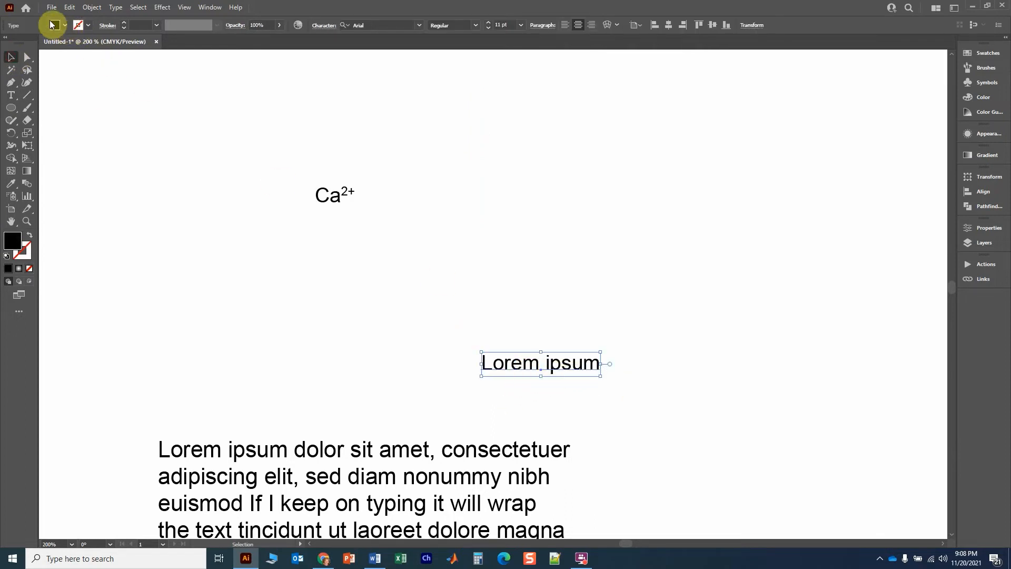
{"action": "left_click", "coordinate": [79, 26]}
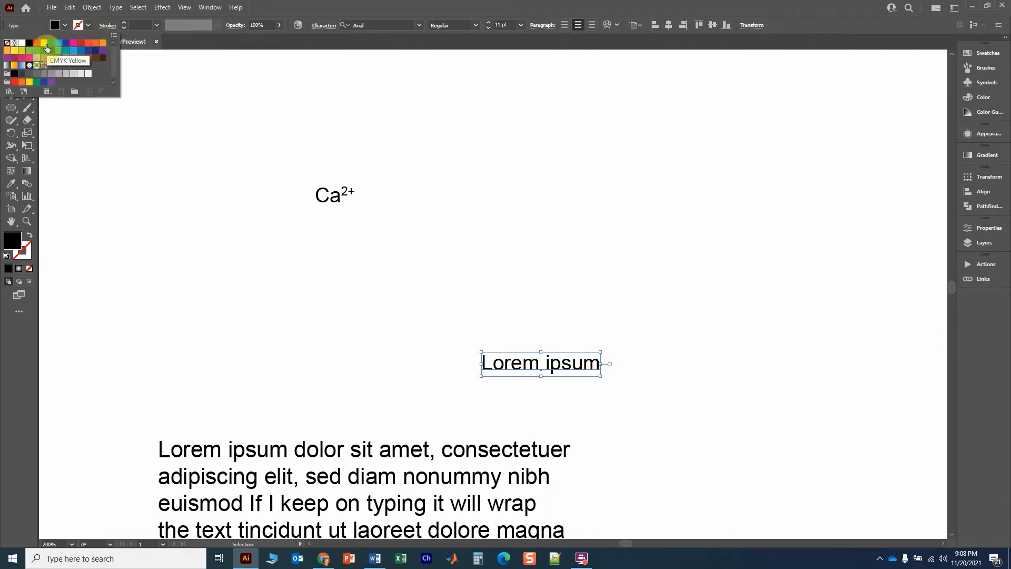
{"action": "left_click", "coordinate": [29, 42]}
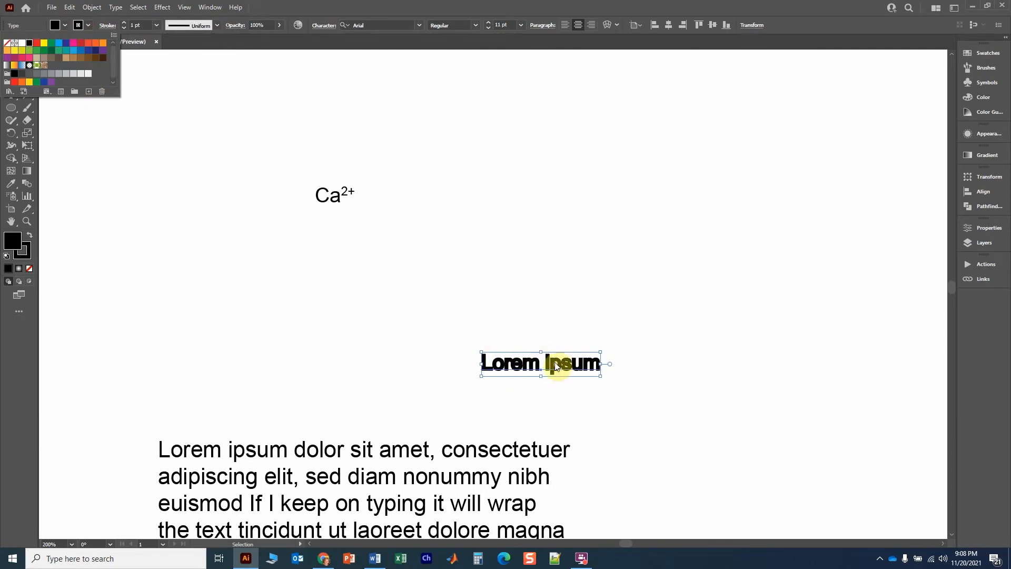
{"action": "scroll", "coordinate": [558, 364], "scroll_direction": "up", "scroll_amount": 5}
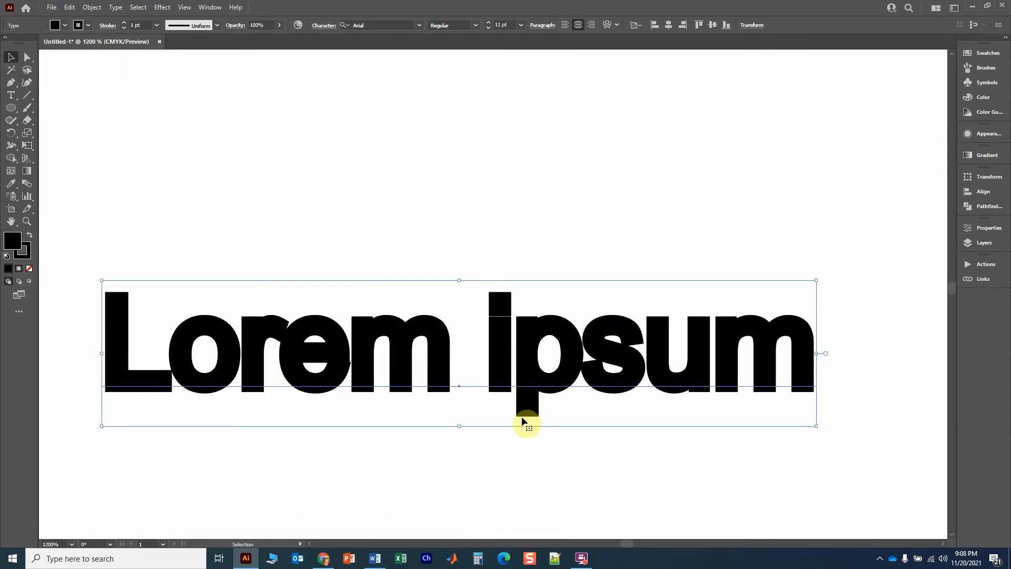
Set the short "Lorem ipsum" text's fill to red and its stroke weight to 0.5 pt
{"action": "left_click", "coordinate": [63, 26]}
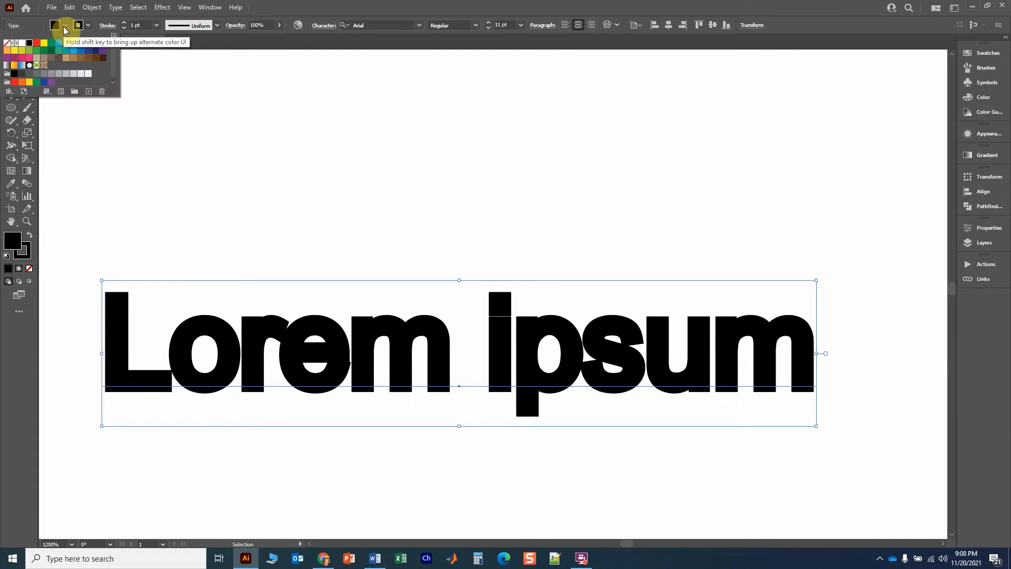
{"action": "left_click", "coordinate": [38, 44]}
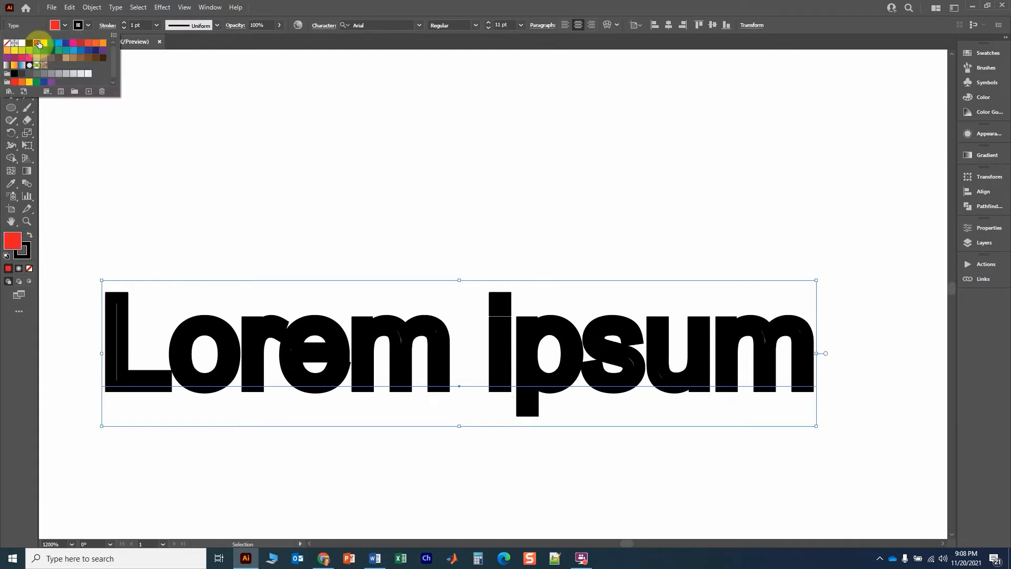
{"action": "left_click", "coordinate": [147, 30]}
{"action": "left_click", "coordinate": [156, 25]}
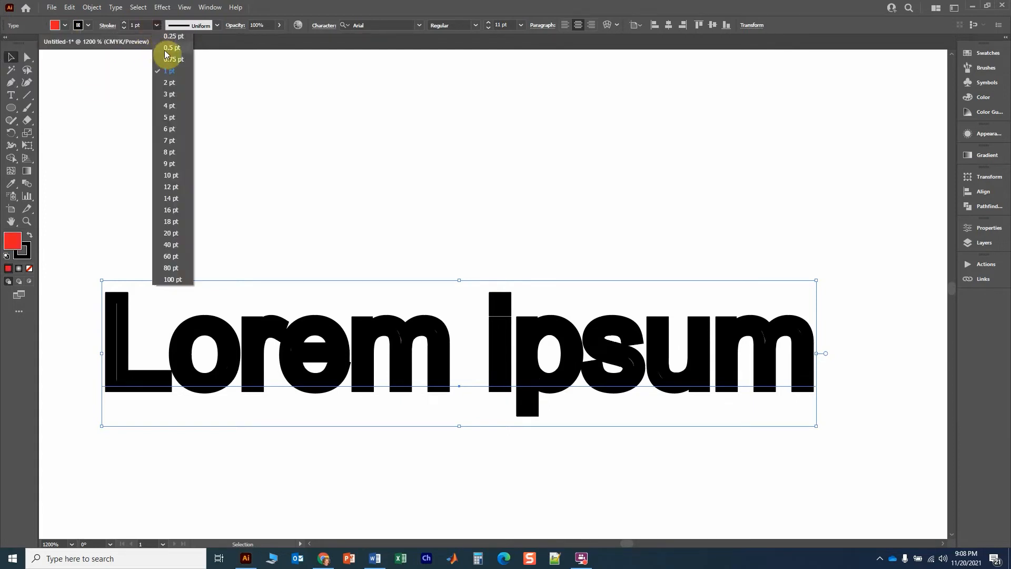
{"action": "left_click", "coordinate": [164, 49]}
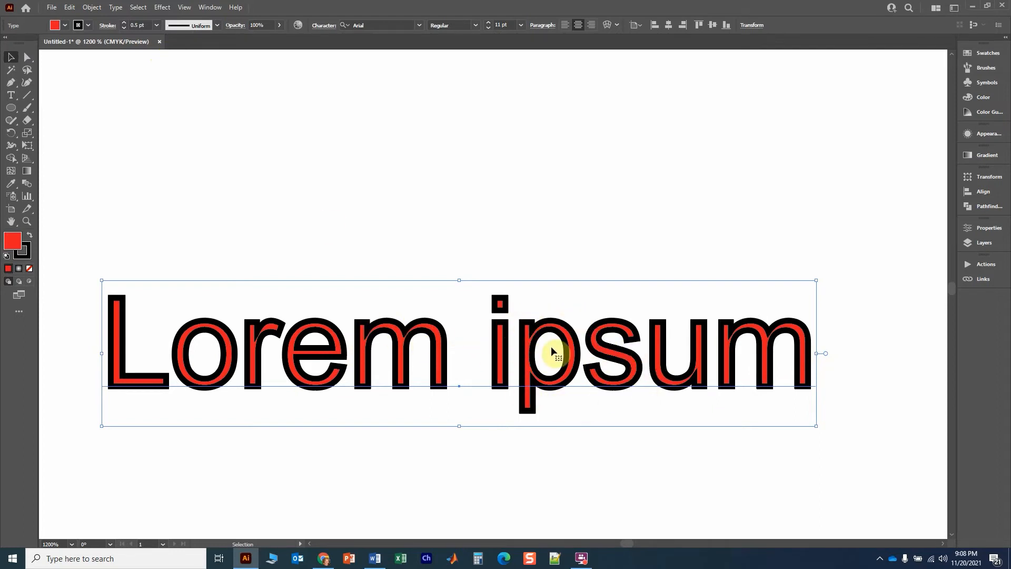
Remove the stroke from the short "Lorem ipsum" text and deselect it
{"action": "left_click", "coordinate": [88, 25]}
{"action": "left_click", "coordinate": [6, 43]}
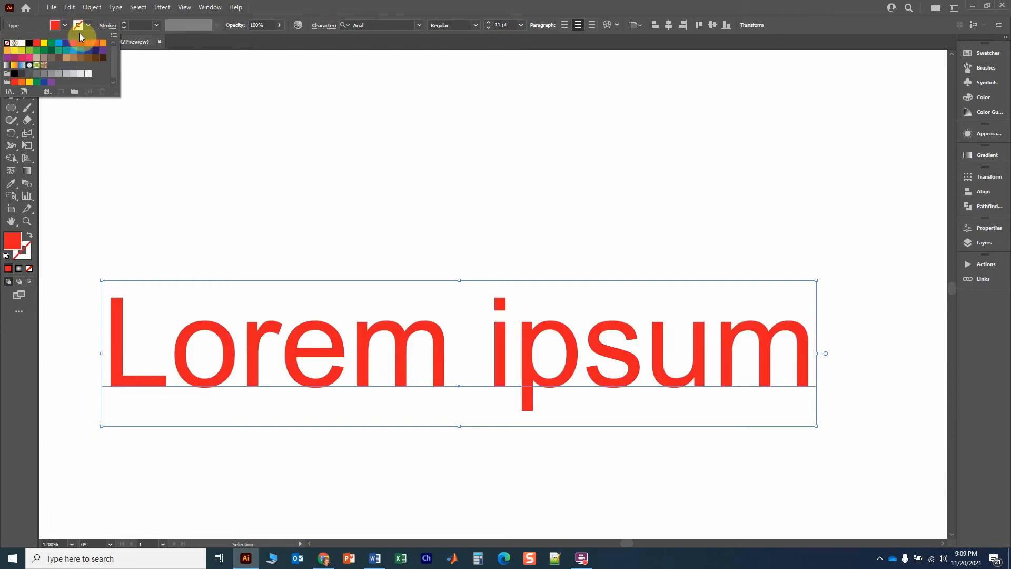
{"action": "left_click", "coordinate": [357, 173]}
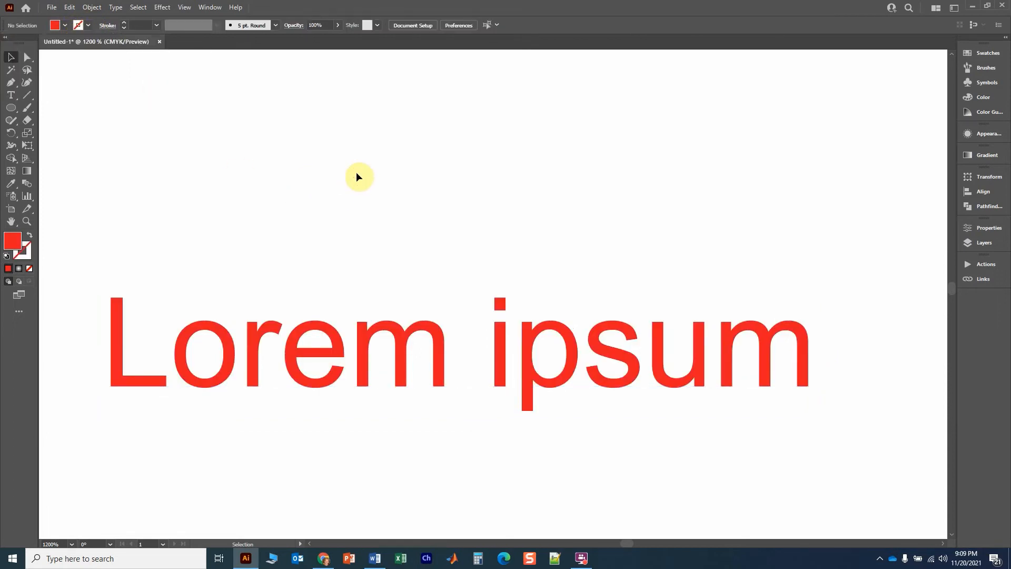
{"action": "scroll", "coordinate": [356, 172], "scroll_direction": "down", "scroll_amount": 4}
{"action": "scroll", "coordinate": [338, 177], "scroll_direction": "up", "scroll_amount": 2}
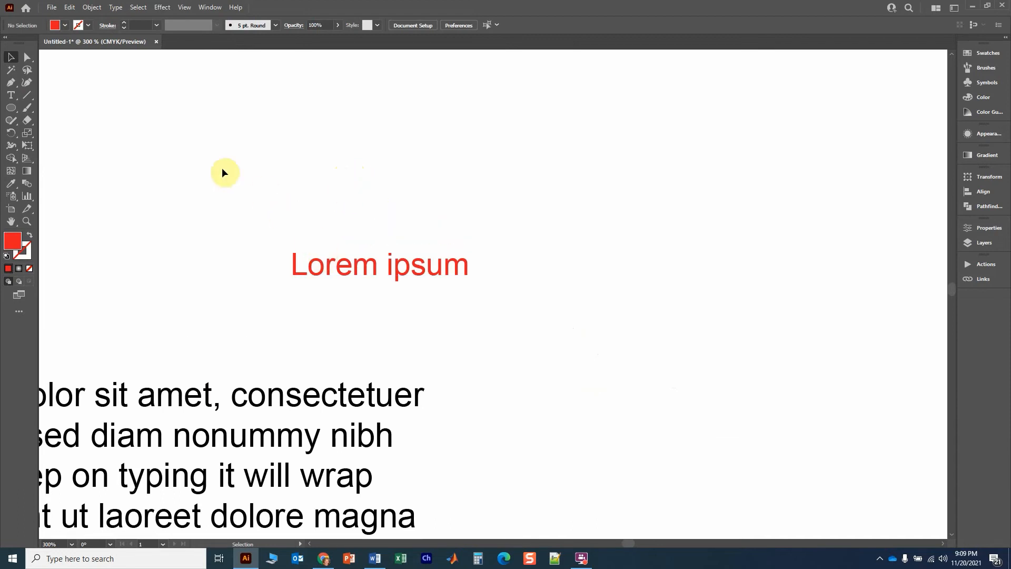
{"action": "left_click", "coordinate": [362, 262]}
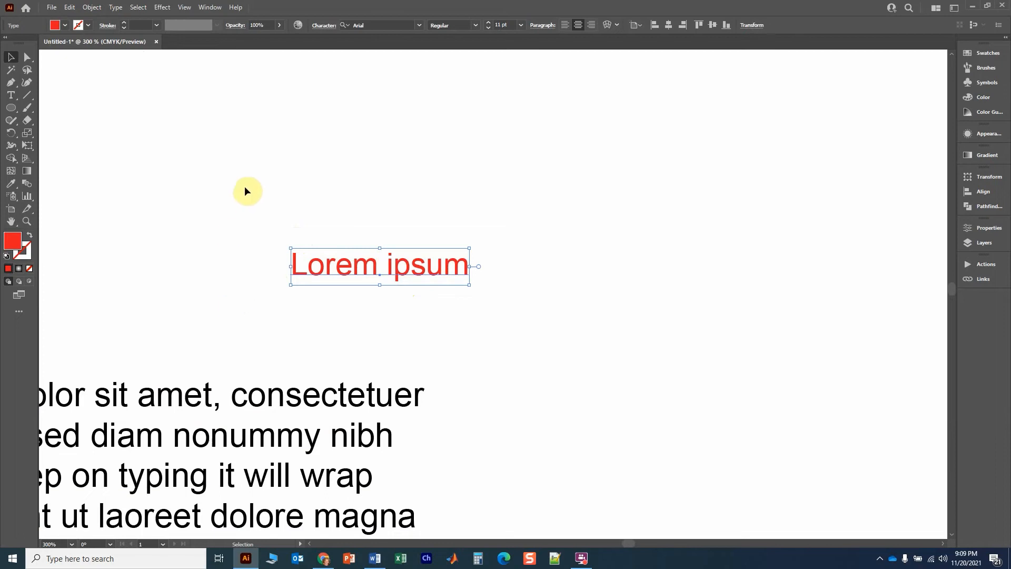
{"action": "left_click_drag", "start_coordinate": [246, 175], "coordinate": [434, 323]}
{"action": "scroll", "coordinate": [312, 285], "scroll_direction": "down", "scroll_amount": 2}
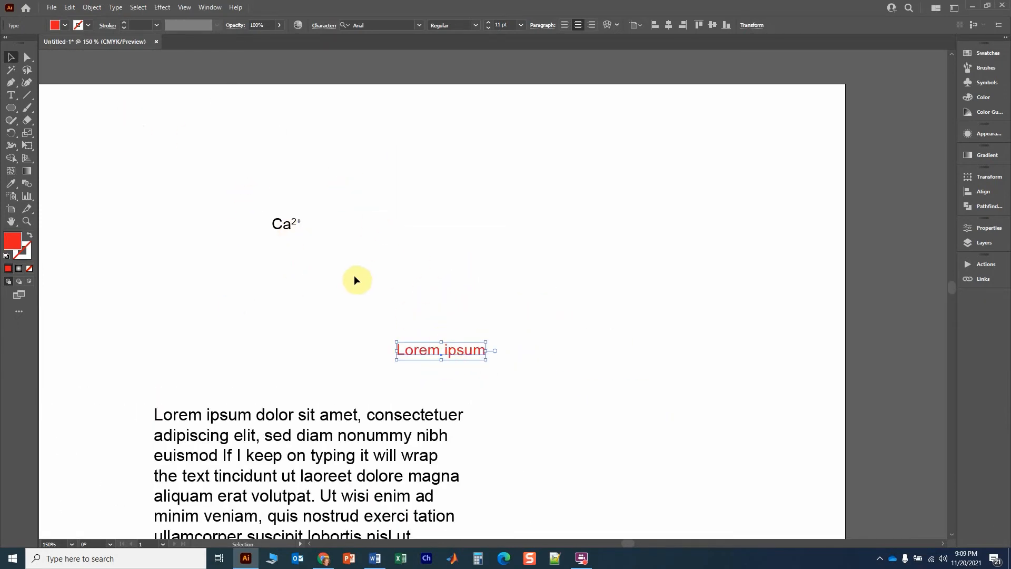
{"action": "left_click", "coordinate": [322, 331]}
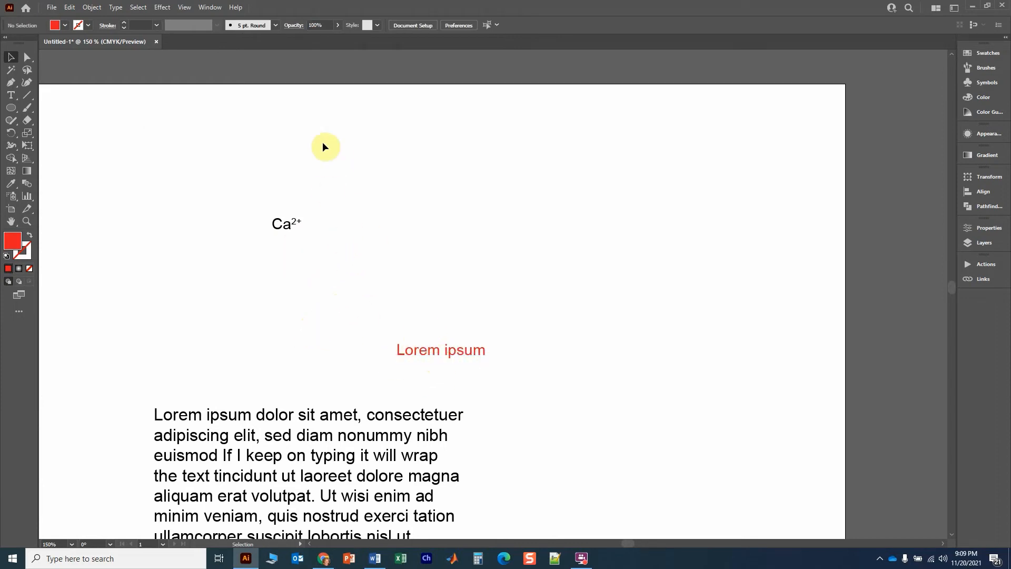
Select the unstroked vertical line beside the calcium label and give it a black stroke
{"action": "mouse_move", "coordinate": [320, 134]}
{"action": "left_mouse_down"}
{"action": "mouse_move", "coordinate": [413, 267]}
{"action": "mouse_move", "coordinate": [399, 242]}
{"action": "left_mouse_up"}
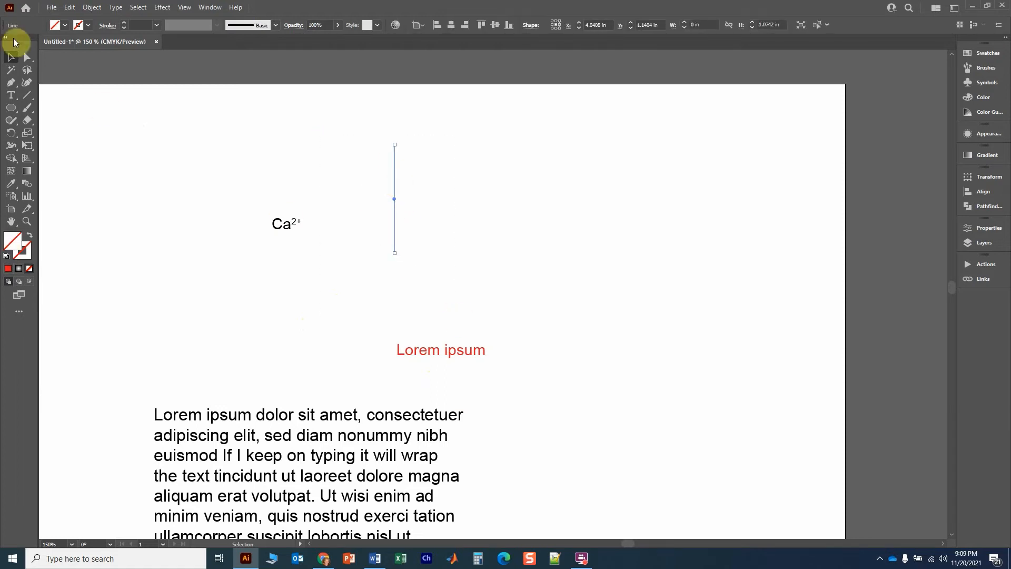
{"action": "left_click", "coordinate": [73, 26]}
{"action": "left_click", "coordinate": [29, 43]}
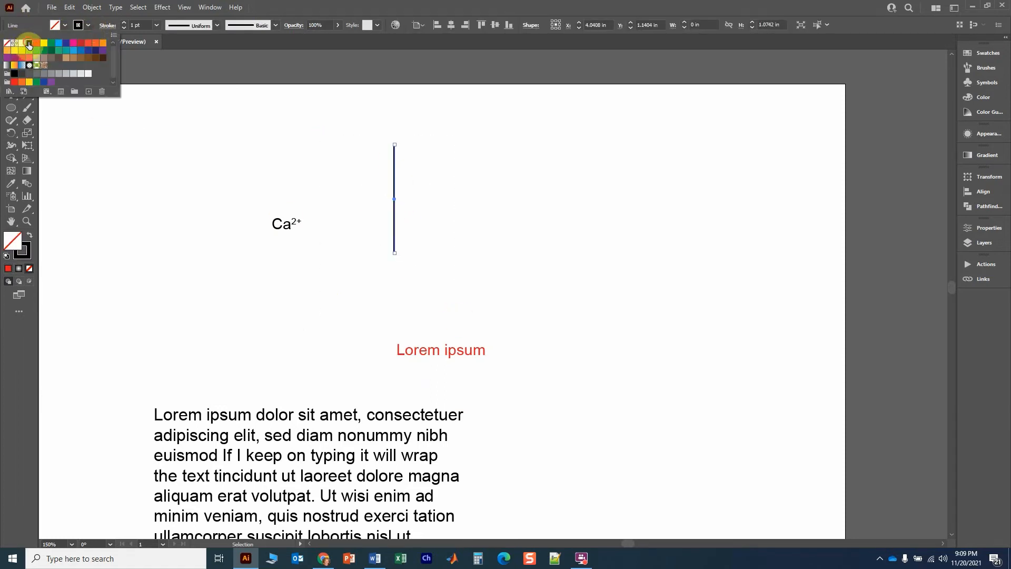
Draw a horizontal line about 1.08 in long extending right from the vertical line's lower end to form graph axes
{"action": "left_click", "coordinate": [27, 95]}
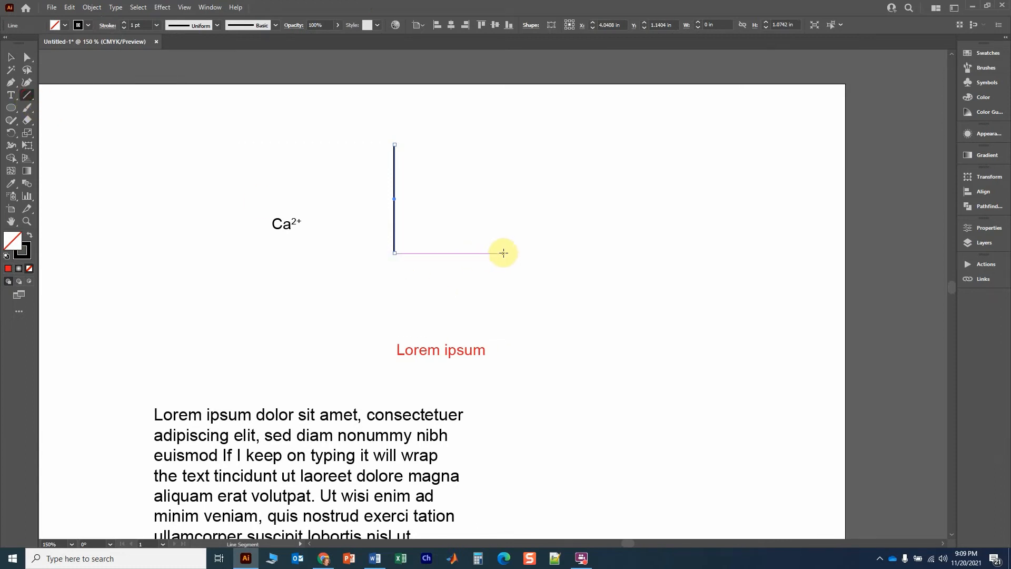
{"action": "left_click_drag", "start_coordinate": [503, 252], "coordinate": [394, 253]}
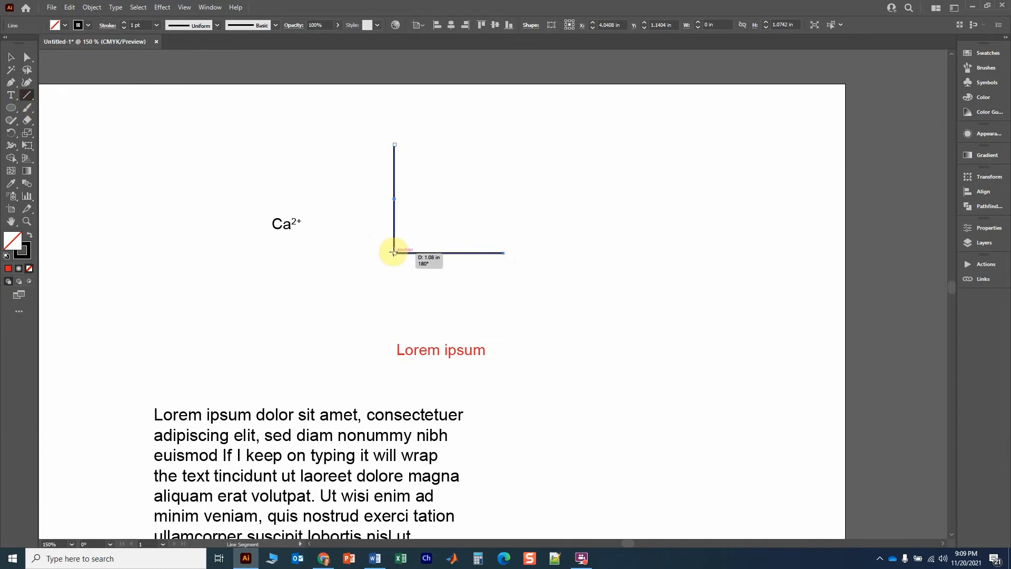
{"action": "left_click", "coordinate": [11, 57]}
{"action": "left_click", "coordinate": [273, 152]}
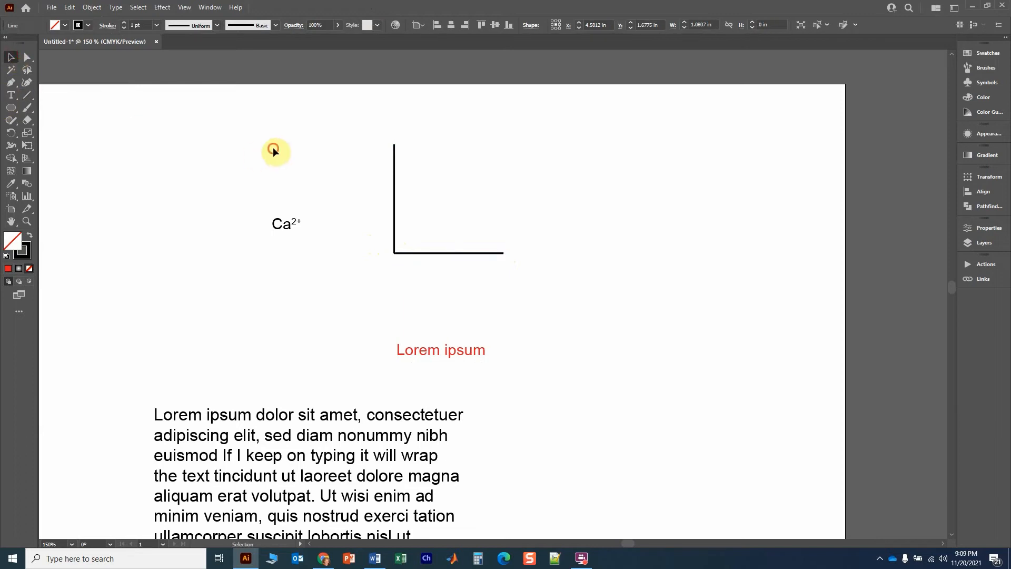
Draw two rectangular bars standing on the horizontal axis, a taller one and a second about 0.19 by 0.54 in
{"action": "left_click_drag", "start_coordinate": [12, 108], "coordinate": [41, 107]}
{"action": "left_click_drag", "start_coordinate": [412, 169], "coordinate": [431, 254]}
{"action": "left_click_drag", "start_coordinate": [463, 198], "coordinate": [482, 254]}
{"action": "left_click", "coordinate": [11, 57]}
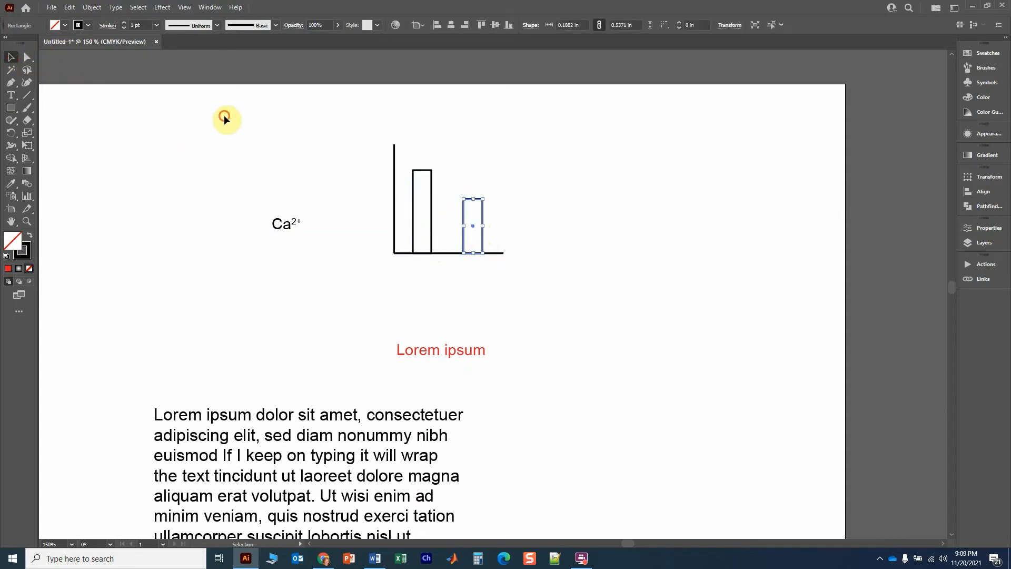
{"action": "left_click", "coordinate": [385, 298]}
{"action": "double_click", "coordinate": [429, 351]}
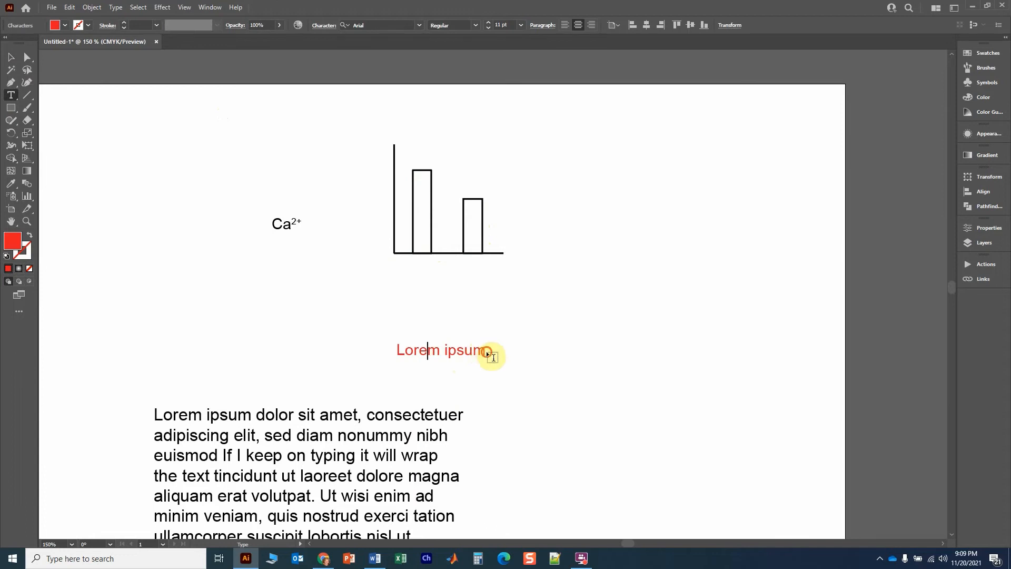
{"action": "left_click_drag", "start_coordinate": [488, 353], "coordinate": [431, 350]}
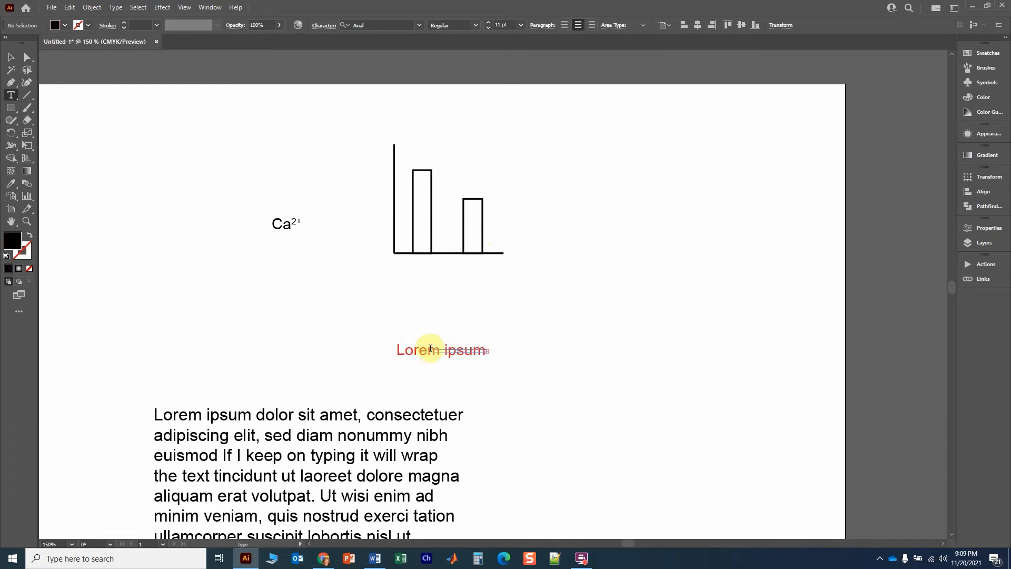
{"action": "left_click", "coordinate": [11, 56]}
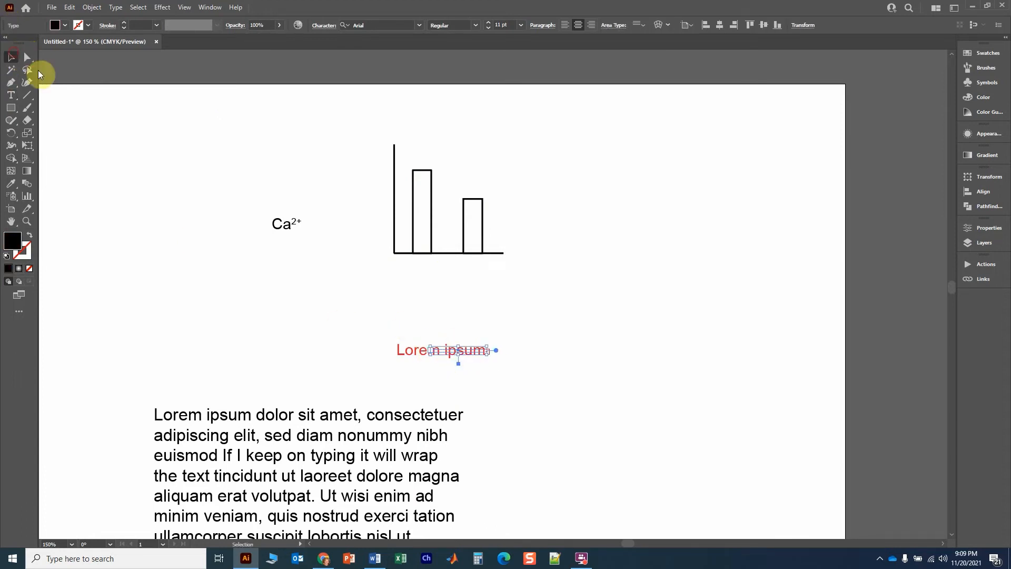
Replace the red "Lorem ipsum" text with "control" and move the label beneath the taller bar
{"action": "double_click", "coordinate": [440, 349]}
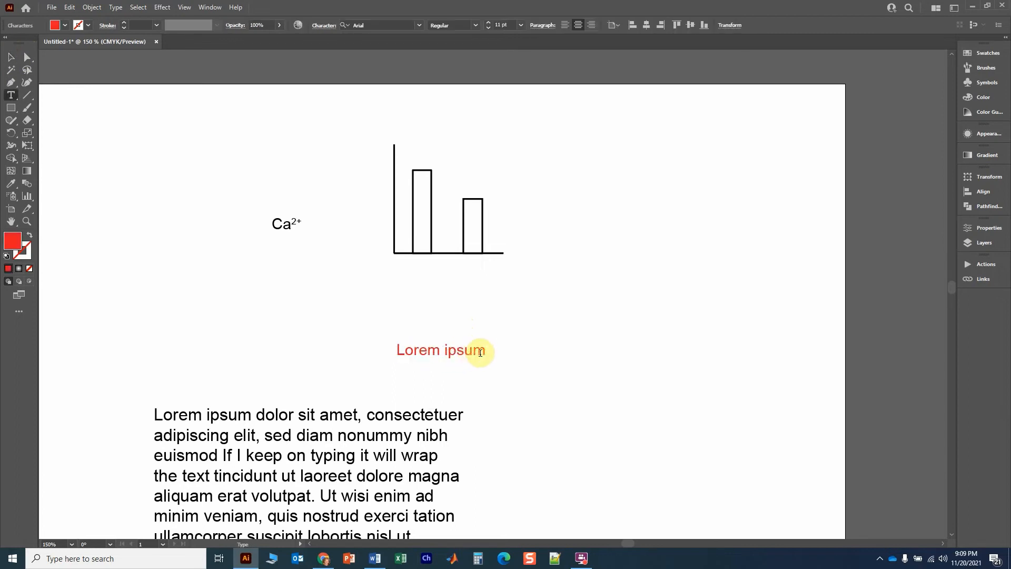
{"action": "double_click", "coordinate": [487, 352]}
{"action": "left_click_drag", "start_coordinate": [486, 352], "coordinate": [390, 348]}
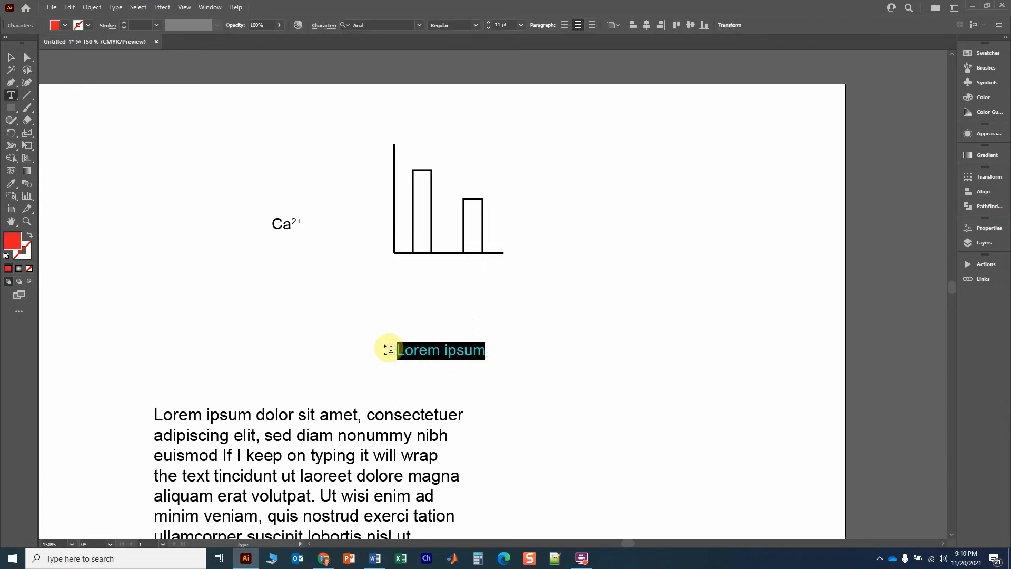
{"action": "type", "text": "control"}
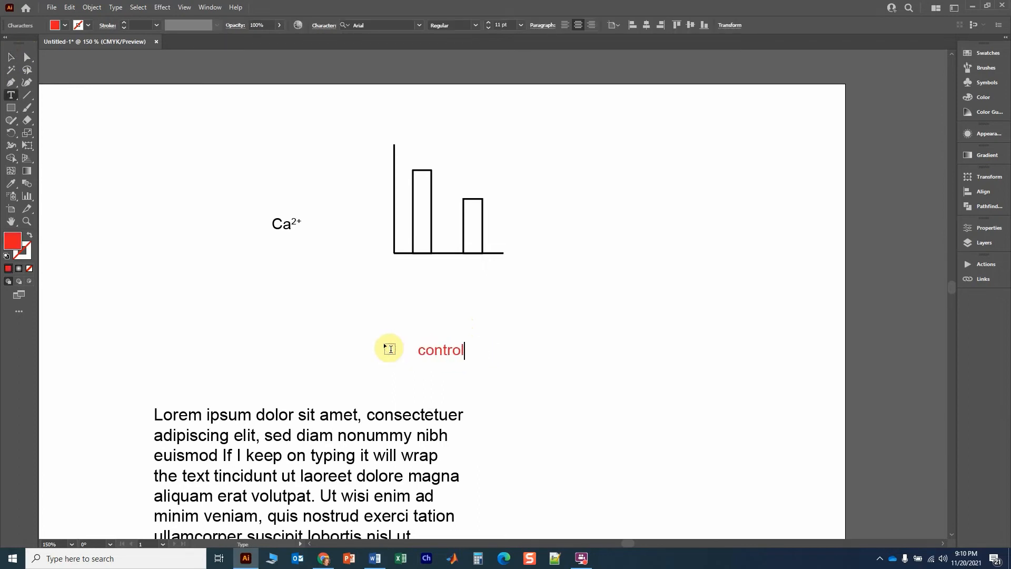
{"action": "left_click", "coordinate": [12, 57]}
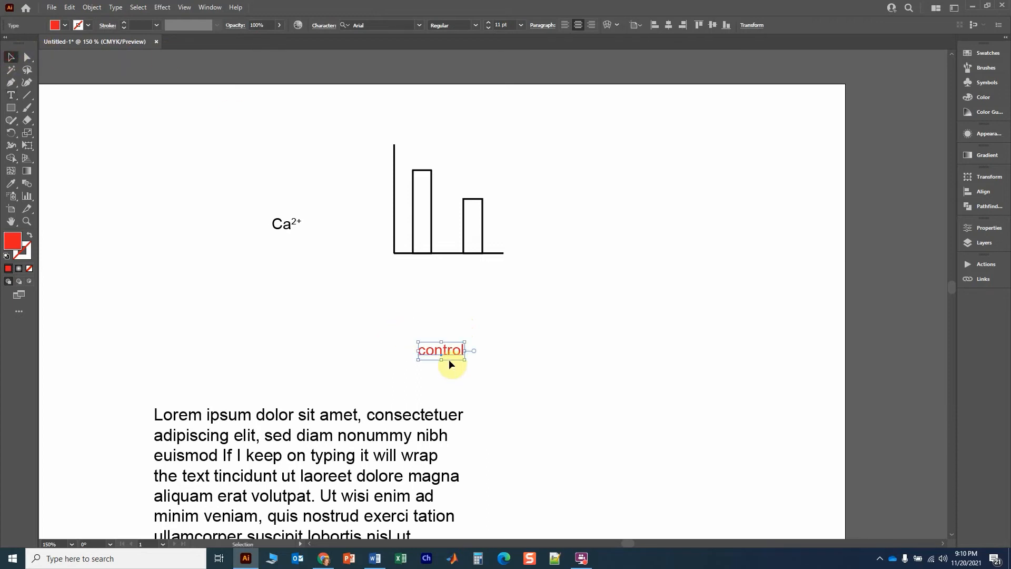
{"action": "left_click_drag", "start_coordinate": [449, 352], "coordinate": [443, 262]}
Duplicate the "control" label beneath the shorter bar and change the copy's text to "drug"
{"action": "double_click", "coordinate": [500, 273]}
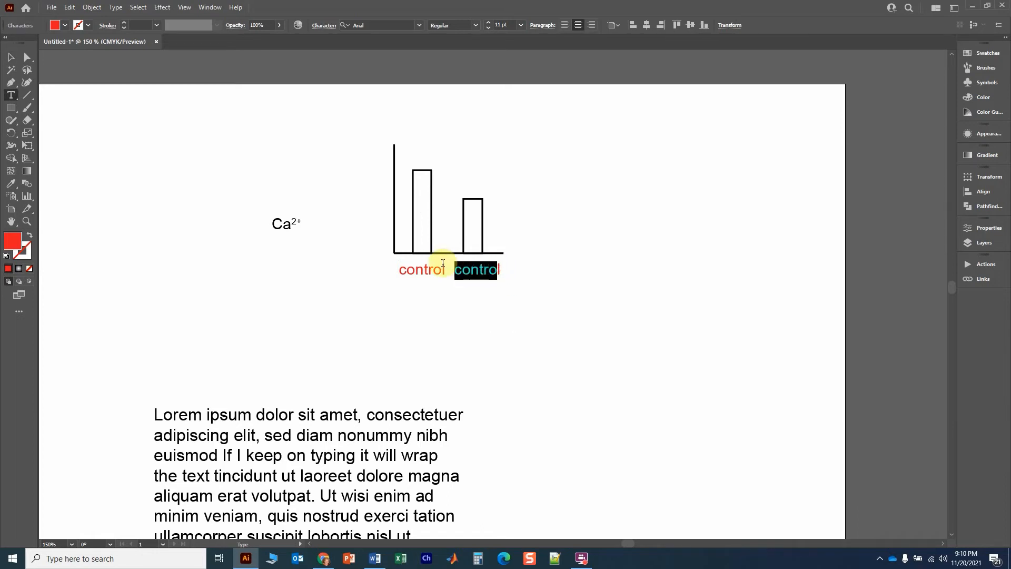
{"action": "key", "text": "BackSpace"}
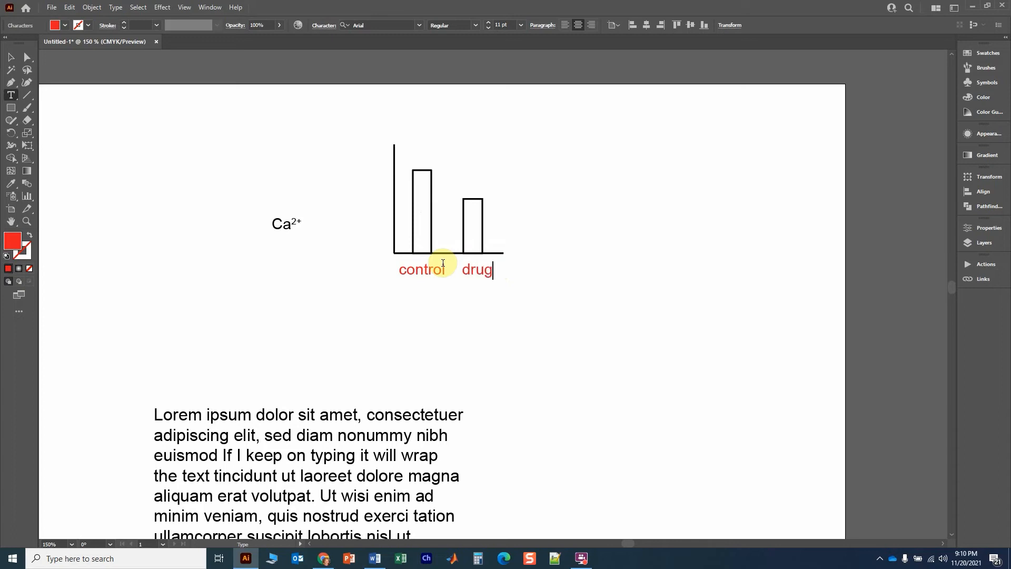
{"action": "left_click", "coordinate": [11, 57]}
{"action": "left_click", "coordinate": [603, 264]}
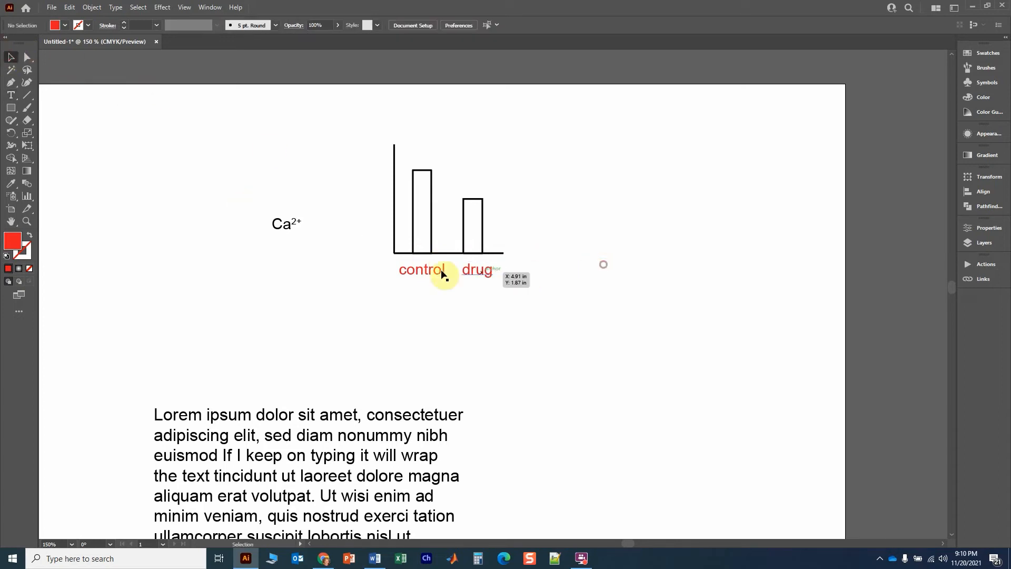
Left-align the paragraph of the "drug" label beneath the shorter bar
{"action": "scroll", "coordinate": [442, 271], "scroll_direction": "up", "scroll_amount": 3}
{"action": "left_click", "coordinate": [519, 271]}
{"action": "scroll", "coordinate": [521, 269], "scroll_direction": "up", "scroll_amount": 2}
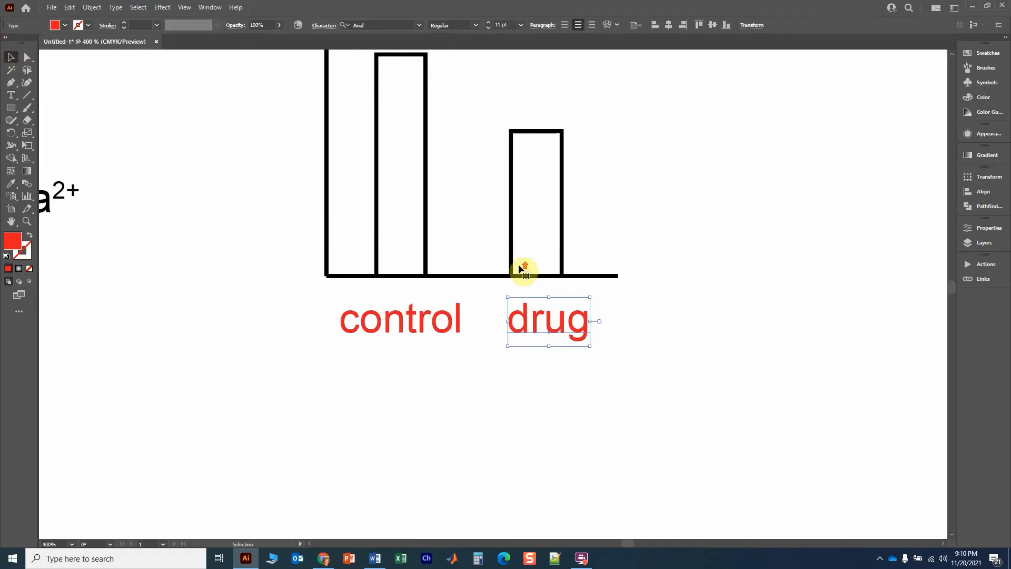
{"action": "left_click", "coordinate": [565, 24]}
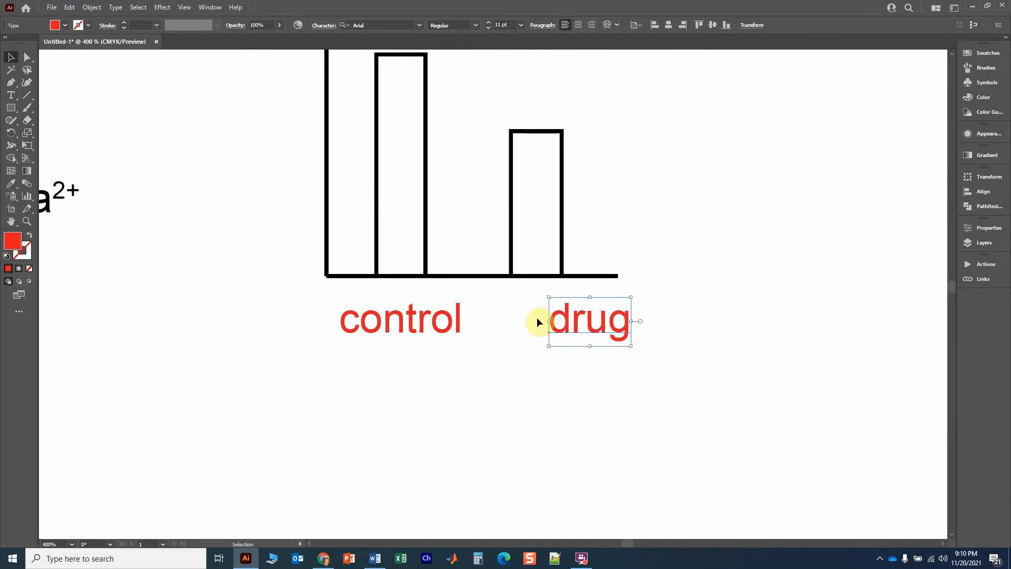
Left-align the "control" label's paragraph and move the "control" and "drug" labels back beneath their bars
{"action": "left_click", "coordinate": [423, 322]}
{"action": "left_click", "coordinate": [565, 24]}
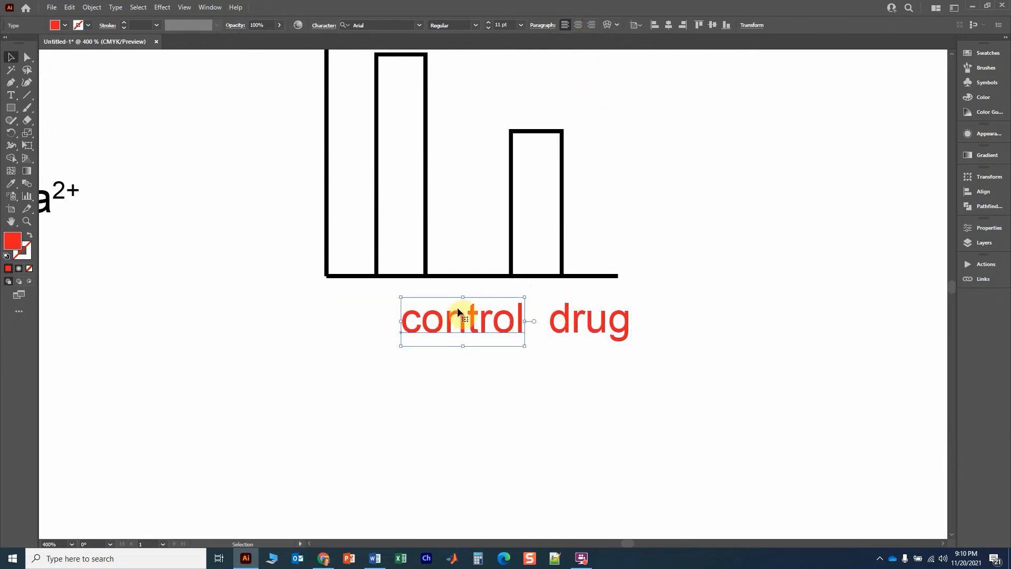
{"action": "left_click_drag", "start_coordinate": [457, 316], "coordinate": [425, 324]}
{"action": "left_click_drag", "start_coordinate": [583, 324], "coordinate": [535, 317]}
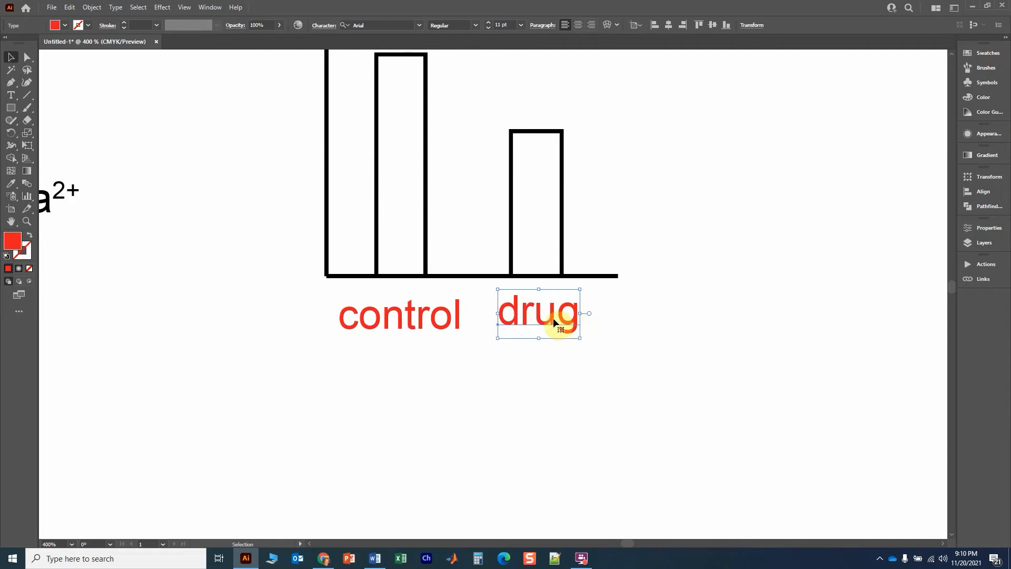
Select the "drug" label together with the shorter bar and make the bar the key object for alignment
{"action": "left_click", "coordinate": [509, 186], "text": "shift"}
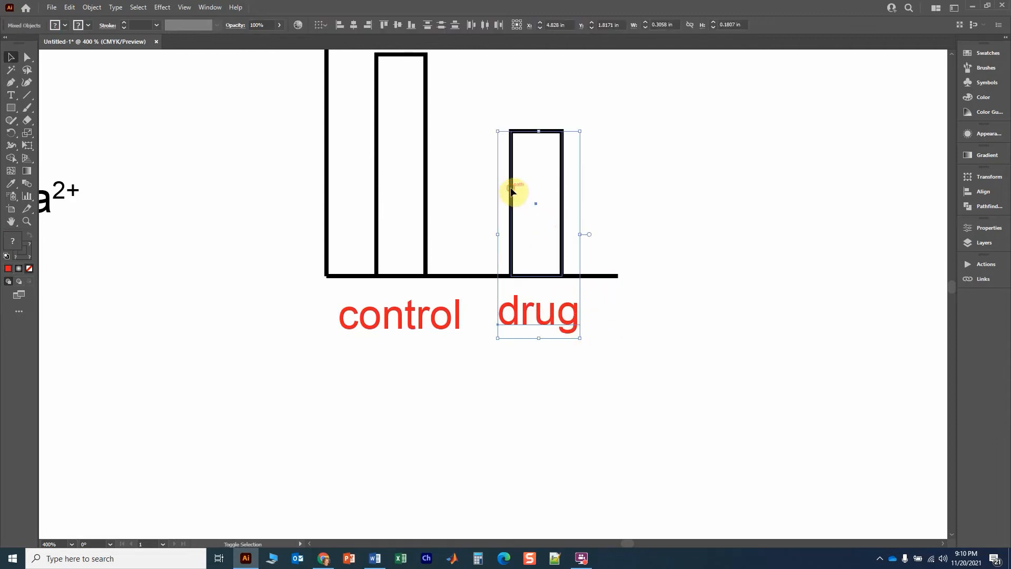
{"action": "left_click", "coordinate": [548, 341]}
{"action": "left_click", "coordinate": [546, 319]}
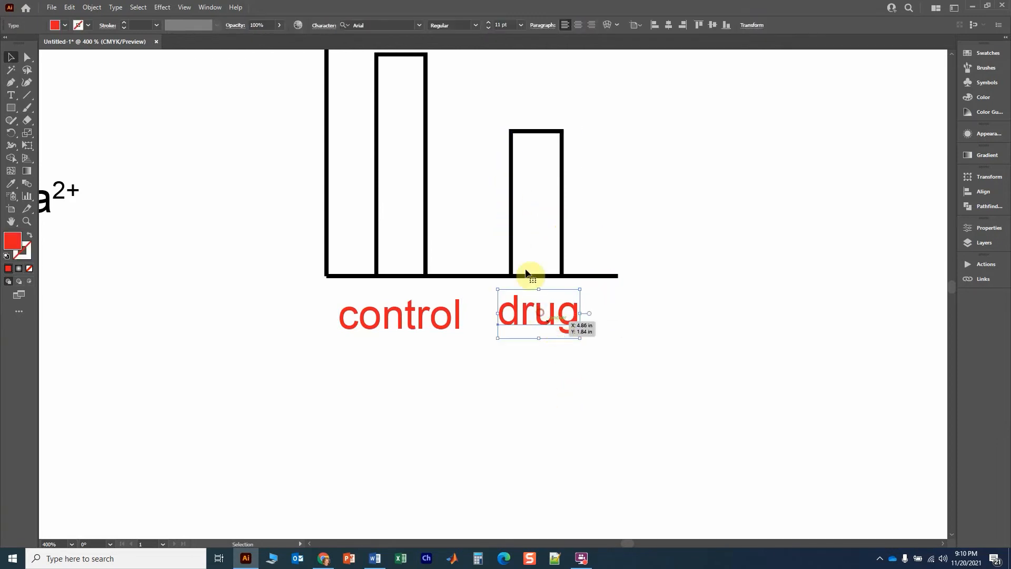
{"action": "left_click", "coordinate": [510, 232], "text": "shift"}
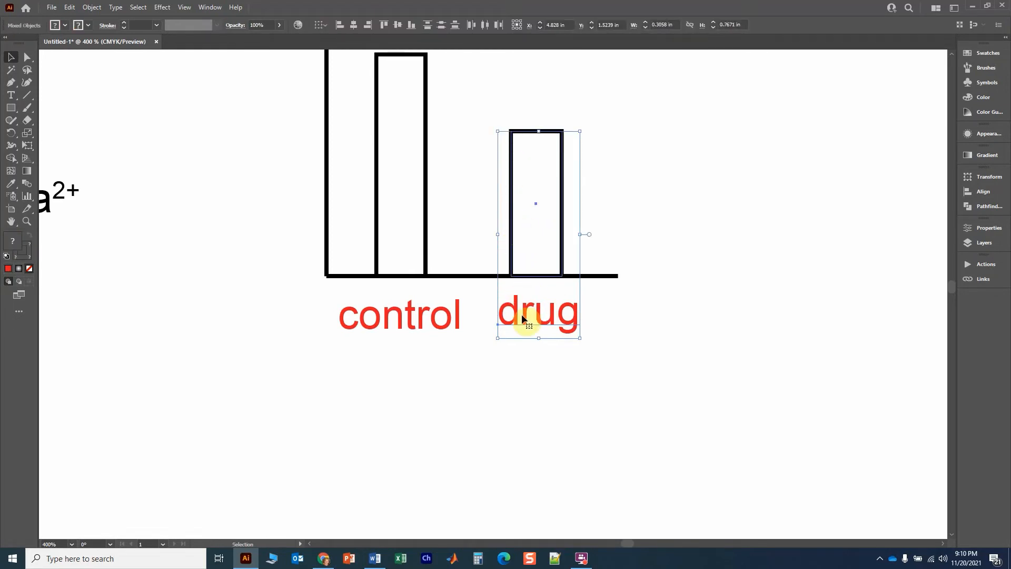
{"action": "left_click", "coordinate": [512, 185]}
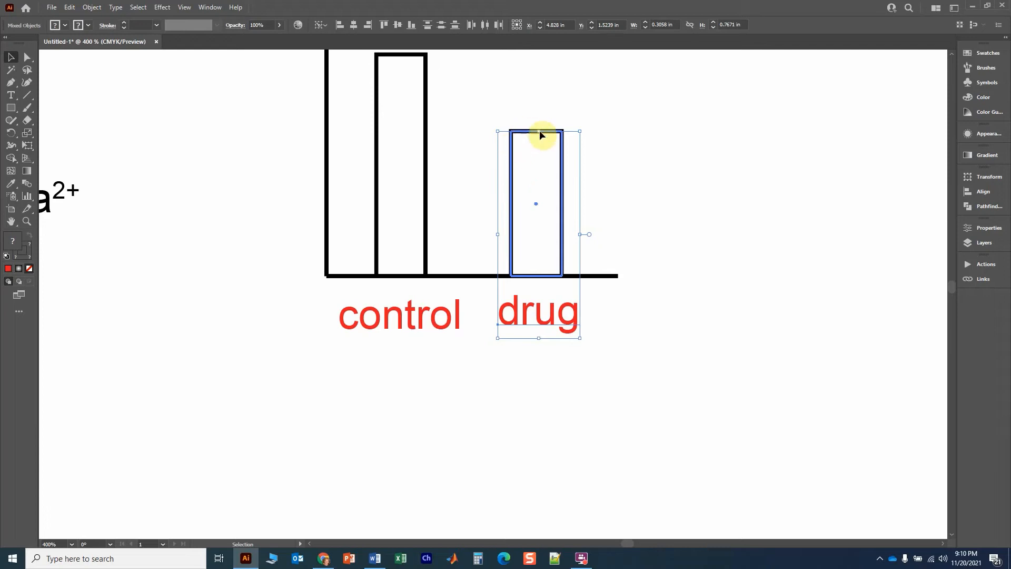
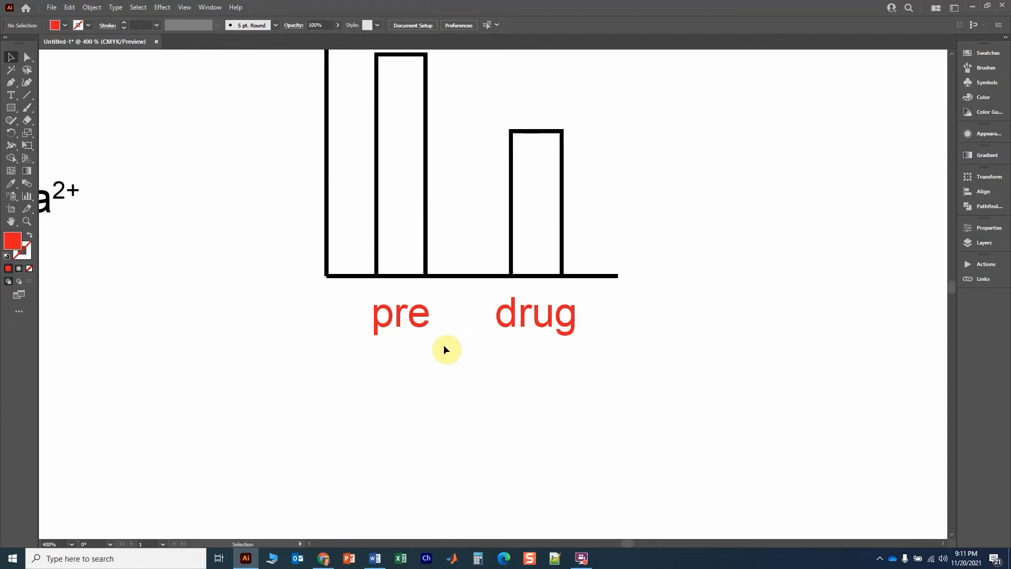
Set the paragraph alignment of both the "pre" and "drug" labels to centered
{"action": "left_click", "coordinate": [418, 327]}
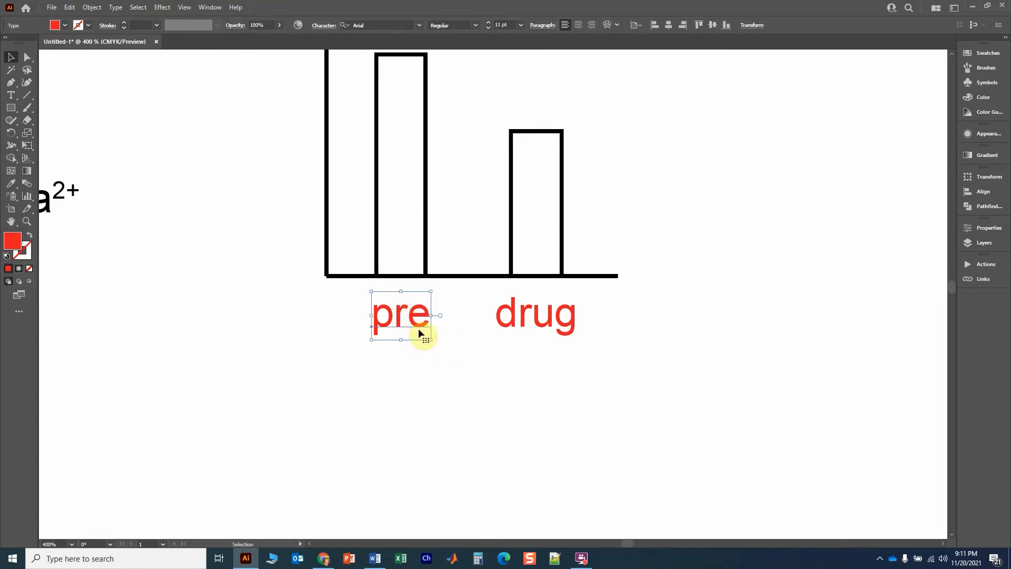
{"action": "left_click", "coordinate": [580, 25]}
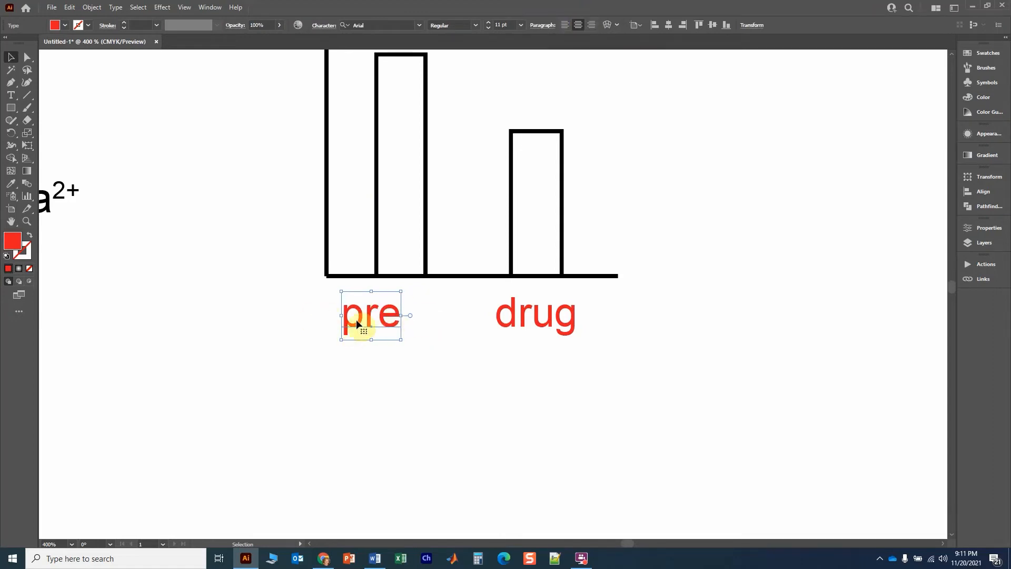
{"action": "left_click", "coordinate": [545, 327]}
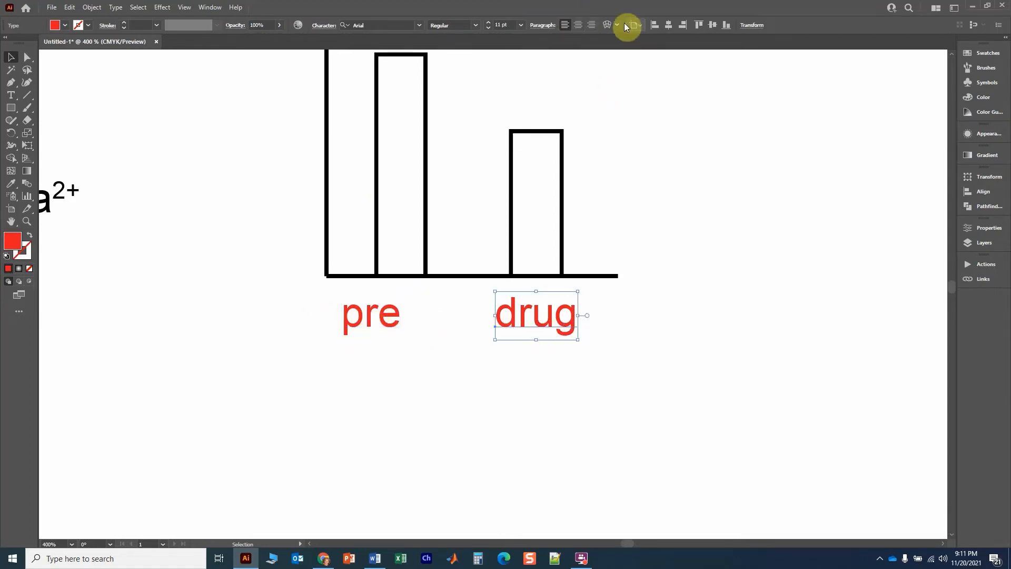
{"action": "left_click", "coordinate": [581, 26]}
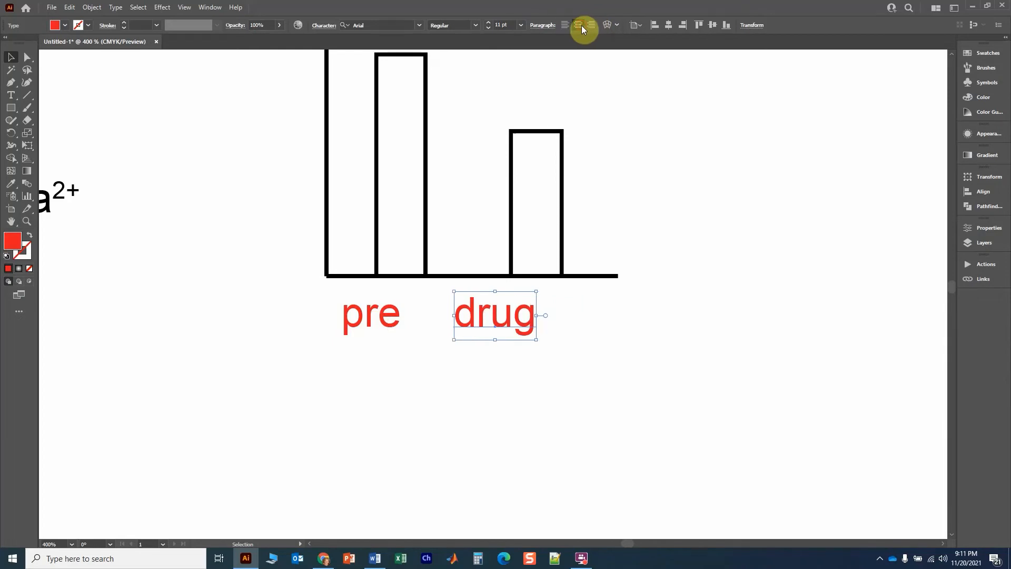
Align the "drug" label's horizontal center to the shorter bar, keeping the bar fixed as the key object
{"action": "left_click", "coordinate": [470, 383]}
{"action": "left_click", "coordinate": [490, 312]}
{"action": "mouse_move", "coordinate": [491, 318]}
{"action": "left_mouse_down"}
{"action": "mouse_move", "coordinate": [524, 327]}
{"action": "mouse_move", "coordinate": [499, 327]}
{"action": "left_mouse_up"}
{"action": "left_click_drag", "start_coordinate": [499, 323], "coordinate": [499, 328]}
{"action": "left_click", "coordinate": [514, 213], "text": "shift"}
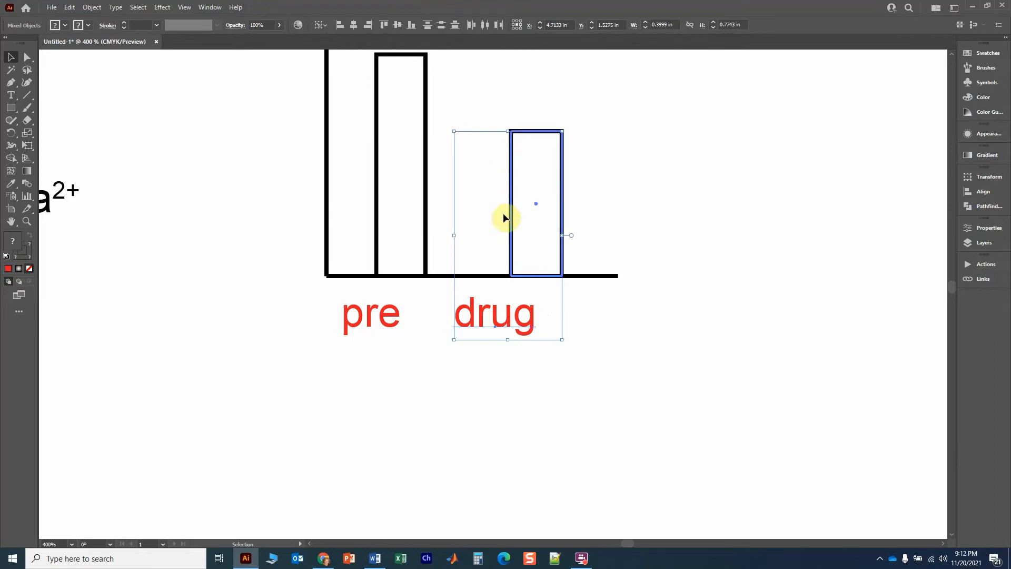
{"action": "left_click", "coordinate": [354, 24]}
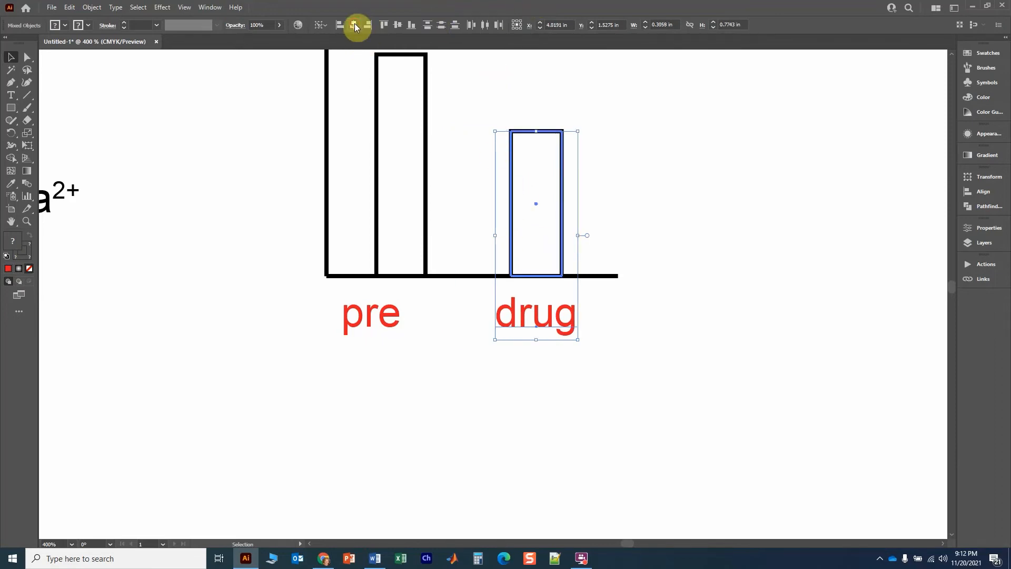
Align the "pre" label's horizontal center to the taller bar
{"action": "left_click", "coordinate": [471, 342]}
{"action": "left_click", "coordinate": [387, 323]}
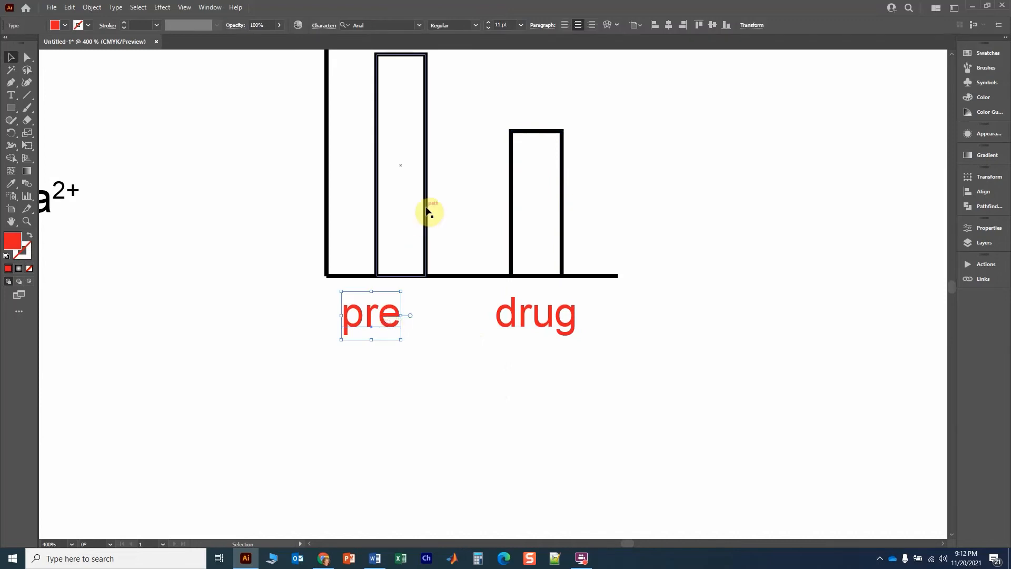
{"action": "left_click", "coordinate": [427, 192], "text": "shift"}
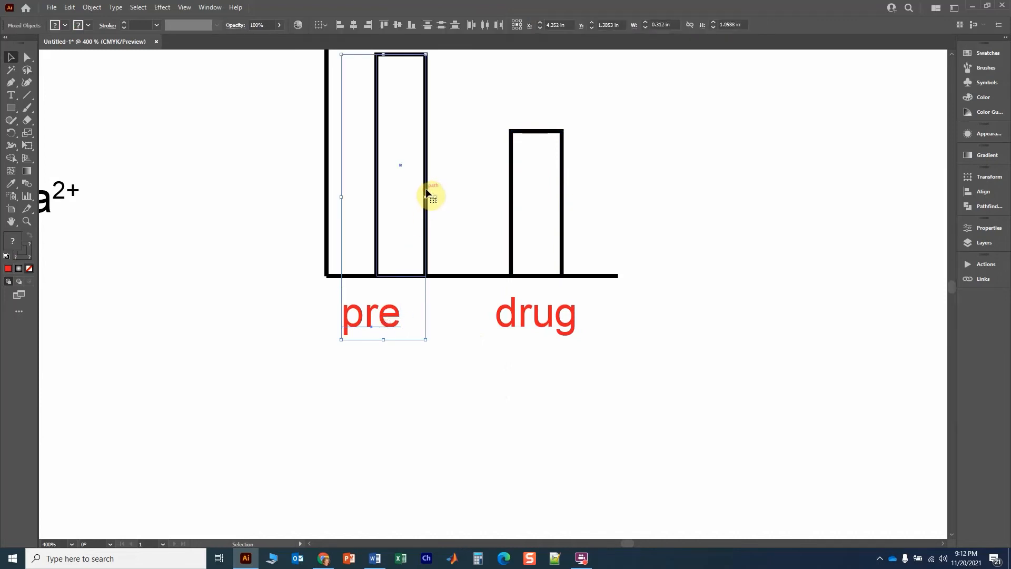
{"action": "left_click", "coordinate": [351, 29]}
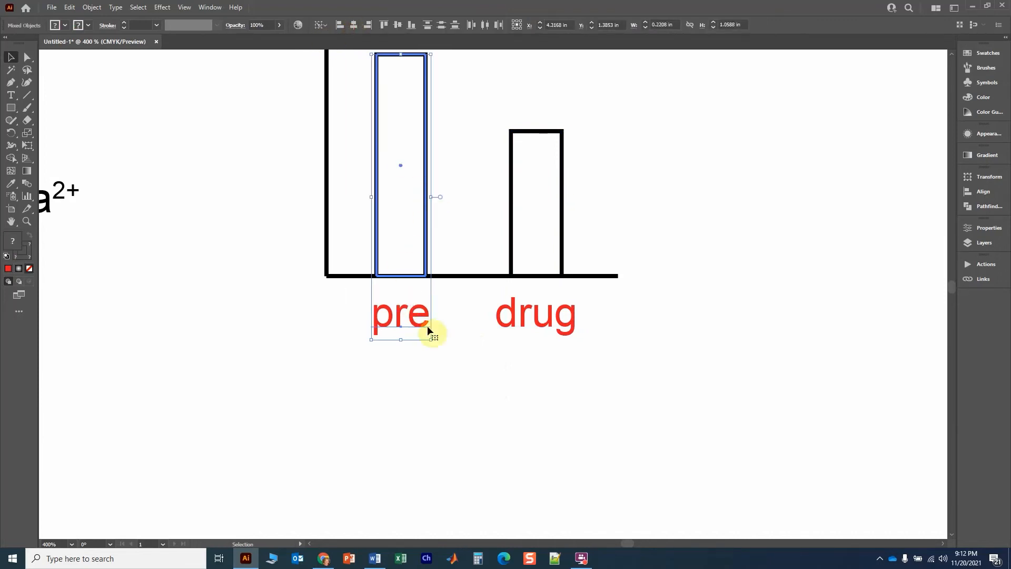
Replace the "pre" text beneath the taller bar with "control"
{"action": "left_click", "coordinate": [416, 417]}
{"action": "left_click", "coordinate": [411, 324]}
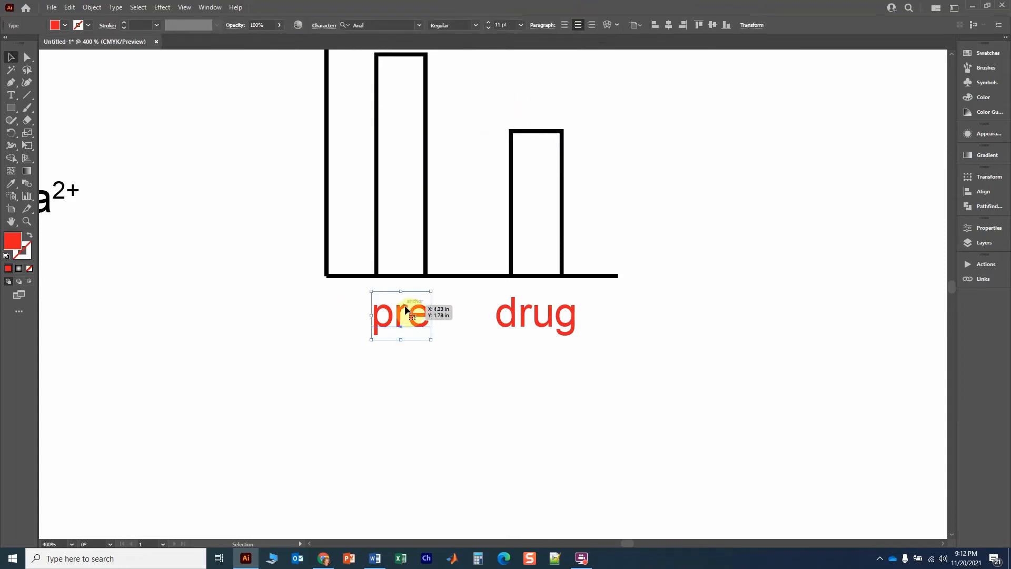
{"action": "key", "text": "t"}
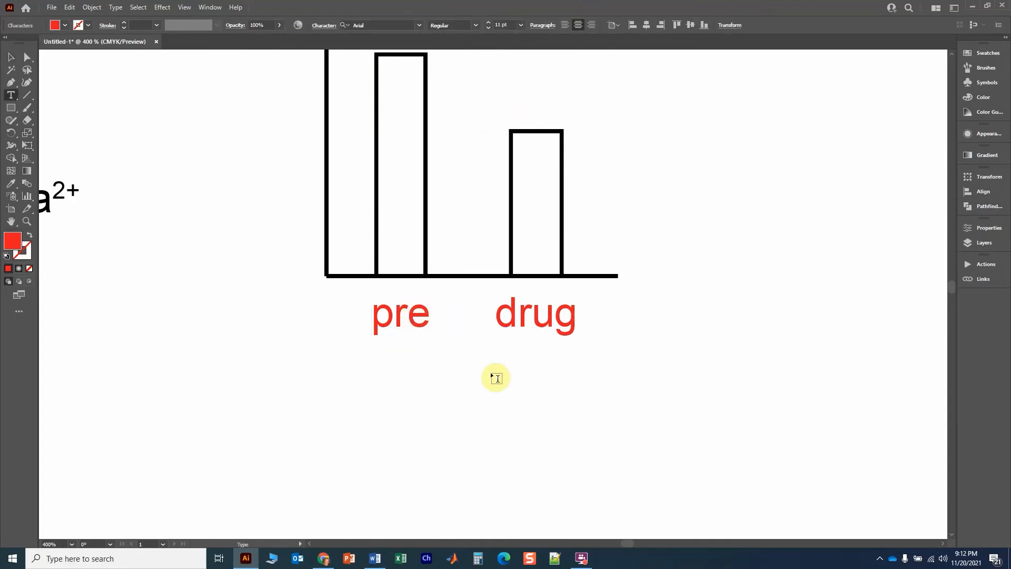
{"action": "key", "text": "BackSpace"}
{"action": "key", "text": "BackSpace"}
{"action": "key", "text": "BackSpace"}
{"action": "type", "text": "control"}
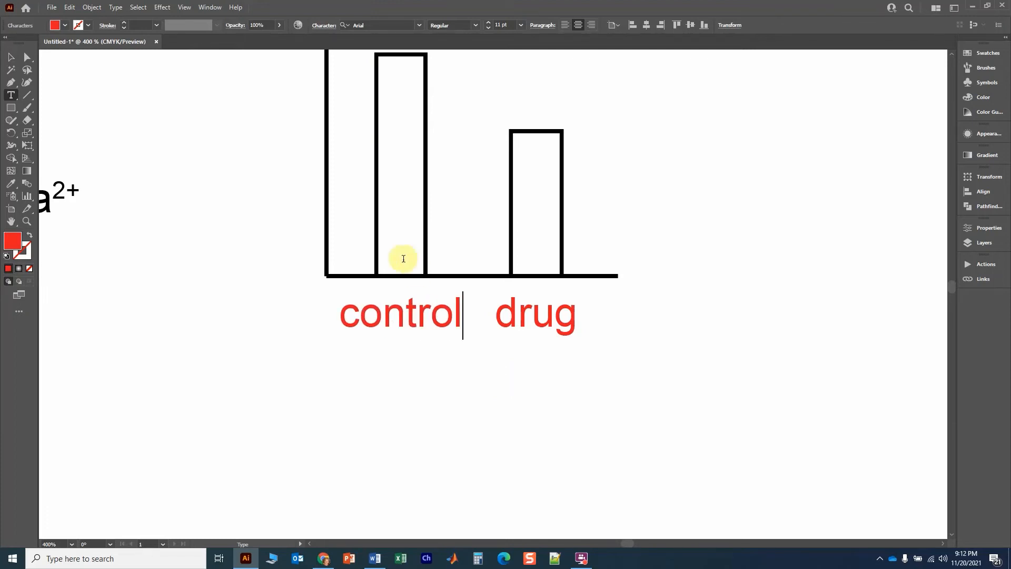
{"action": "left_click", "coordinate": [11, 57]}
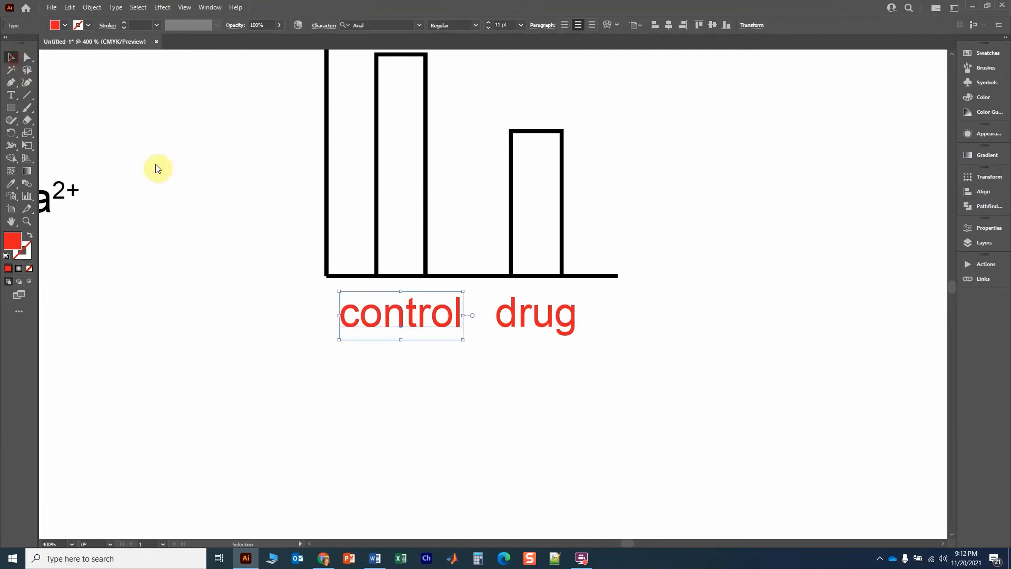
Preview other font sizes on the "control" label and keep it at 11 pt
{"action": "left_click", "coordinate": [521, 25]}
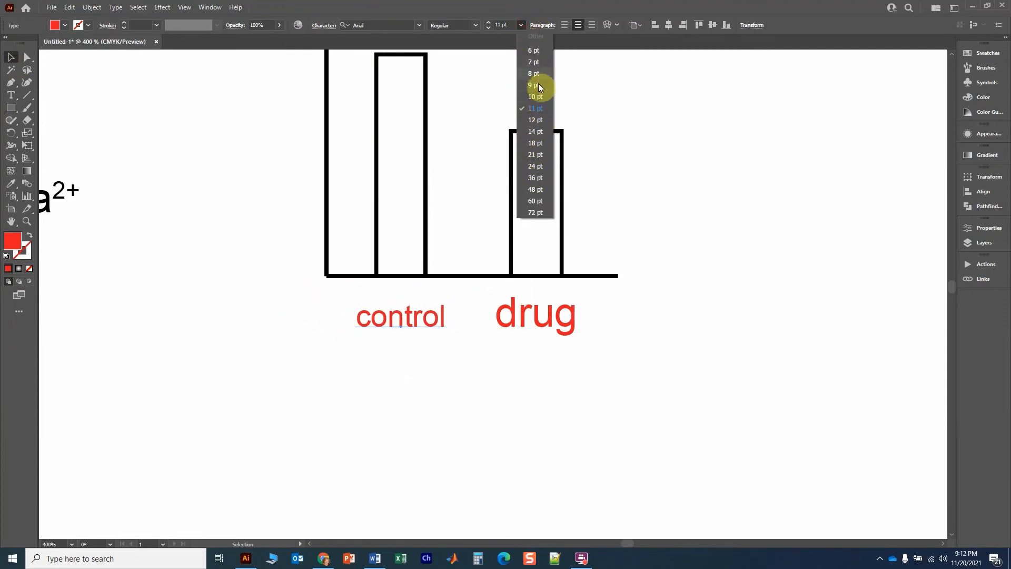
{"action": "left_click", "coordinate": [539, 110]}
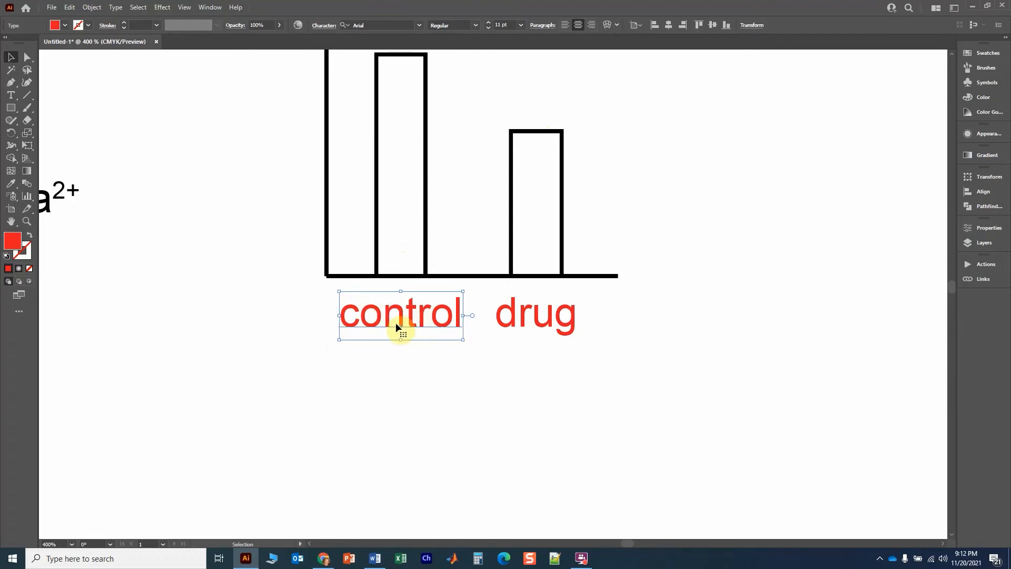
{"action": "left_click", "coordinate": [393, 379]}
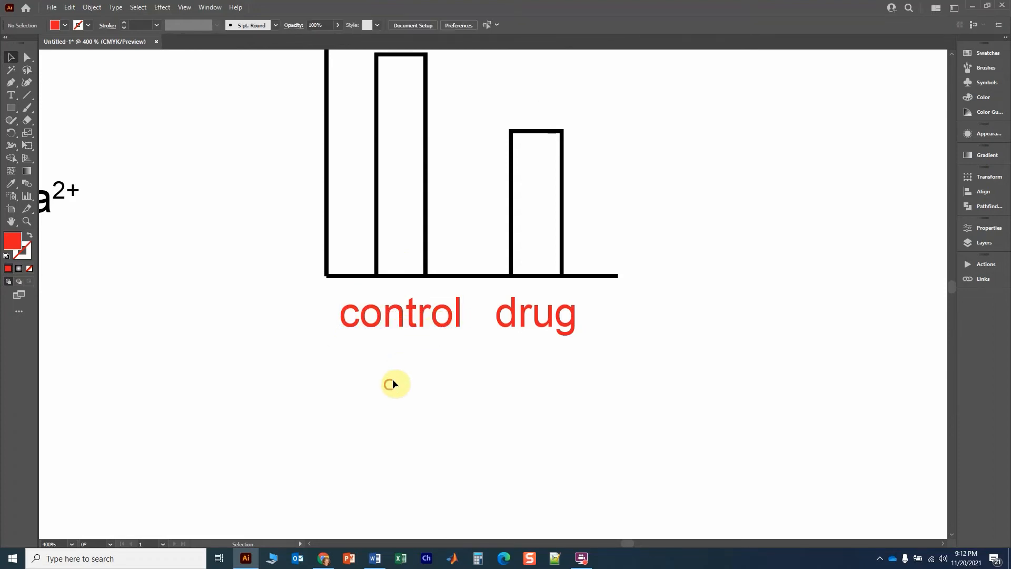
{"action": "left_click", "coordinate": [418, 323]}
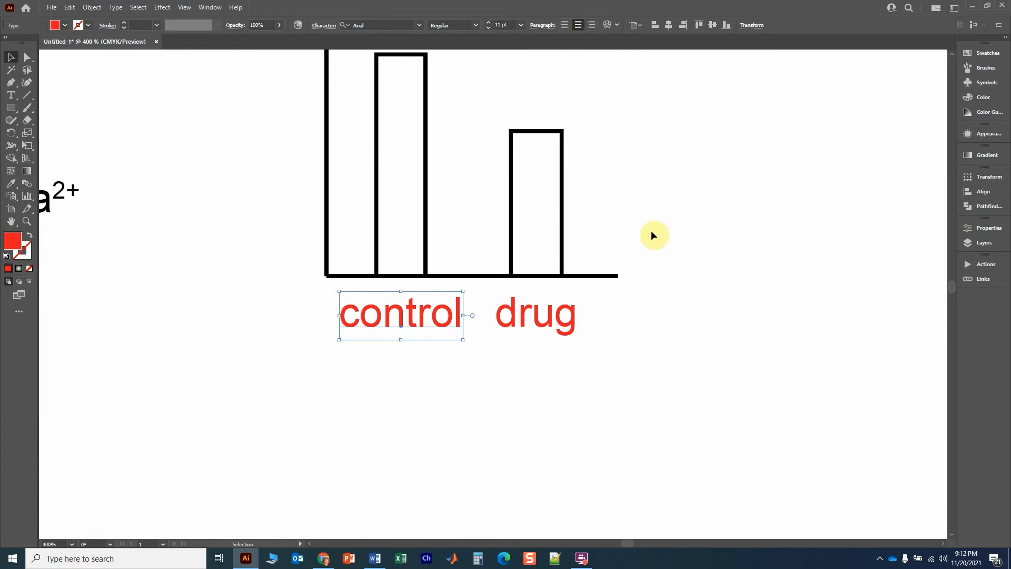
Extend the lower edge of the Lorem ipsum text frame downward to show the overflowing text
{"action": "left_click", "coordinate": [476, 374]}
{"action": "scroll", "coordinate": [440, 372], "scroll_direction": "down", "scroll_amount": 5}
{"action": "left_click_drag", "start_coordinate": [438, 413], "coordinate": [592, 260]}
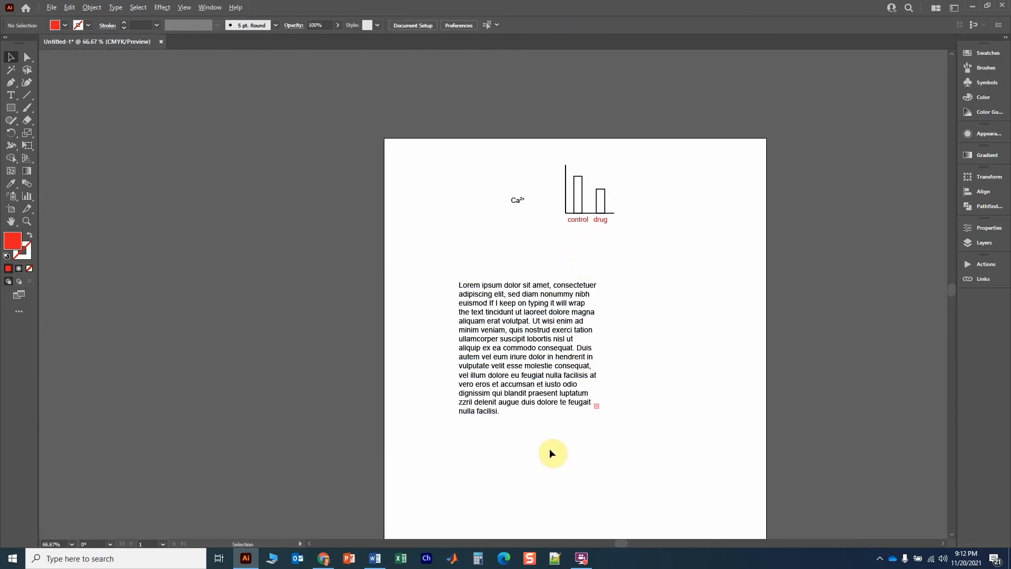
{"action": "scroll", "coordinate": [550, 450], "scroll_direction": "up", "scroll_amount": 2}
{"action": "scroll", "coordinate": [554, 345], "scroll_direction": "up", "scroll_amount": 7}
{"action": "left_click", "coordinate": [534, 330]}
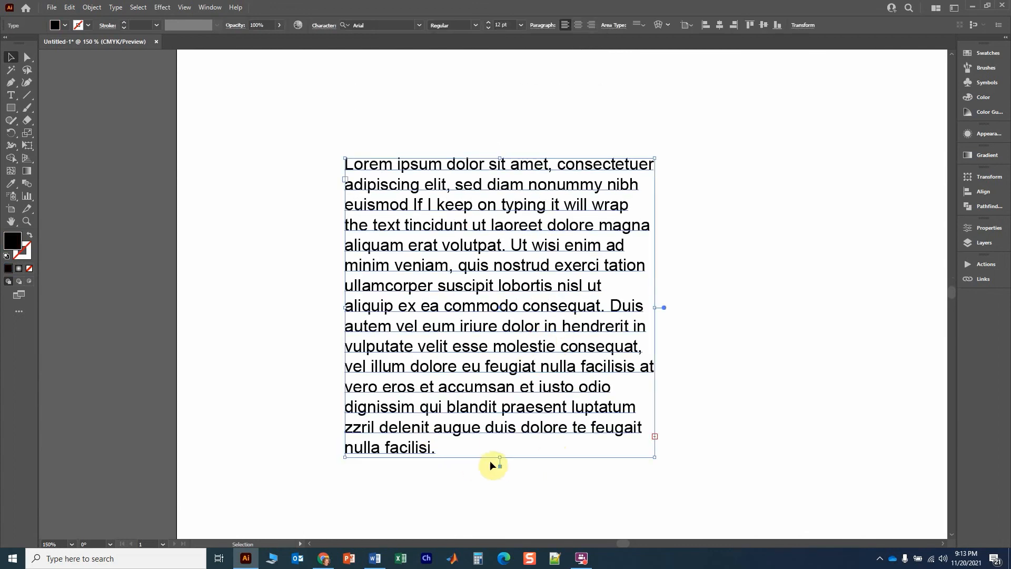
{"action": "left_click_drag", "start_coordinate": [499, 458], "coordinate": [500, 518]}
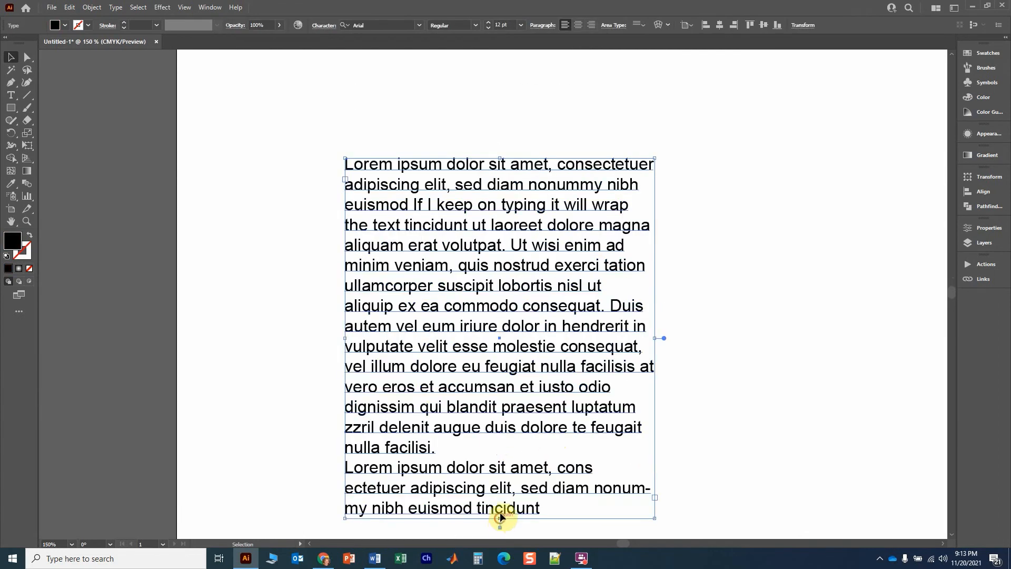
Try center and right alignment on the Lorem ipsum text and return it to left alignment
{"action": "left_click", "coordinate": [578, 25]}
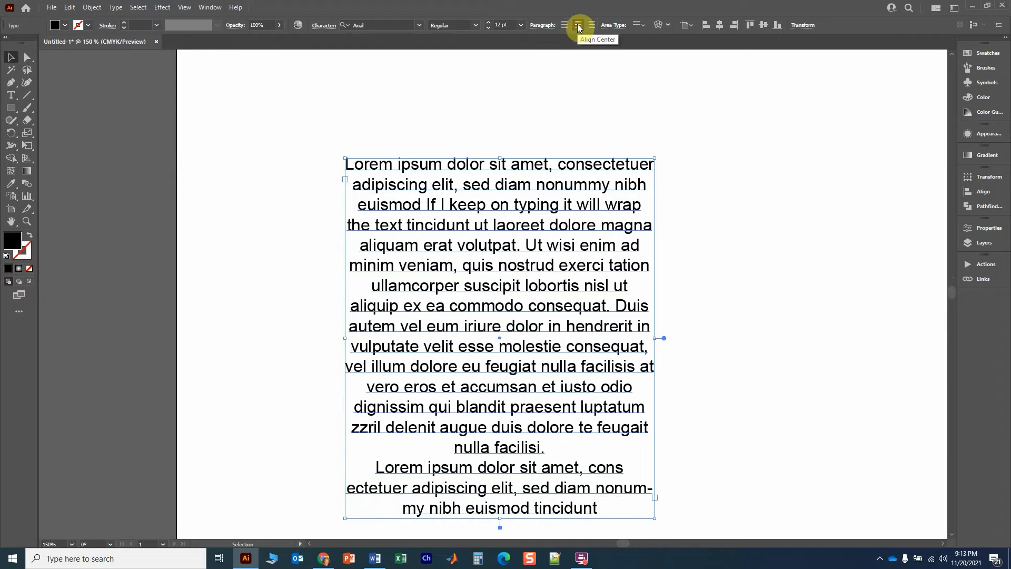
{"action": "left_click", "coordinate": [592, 25]}
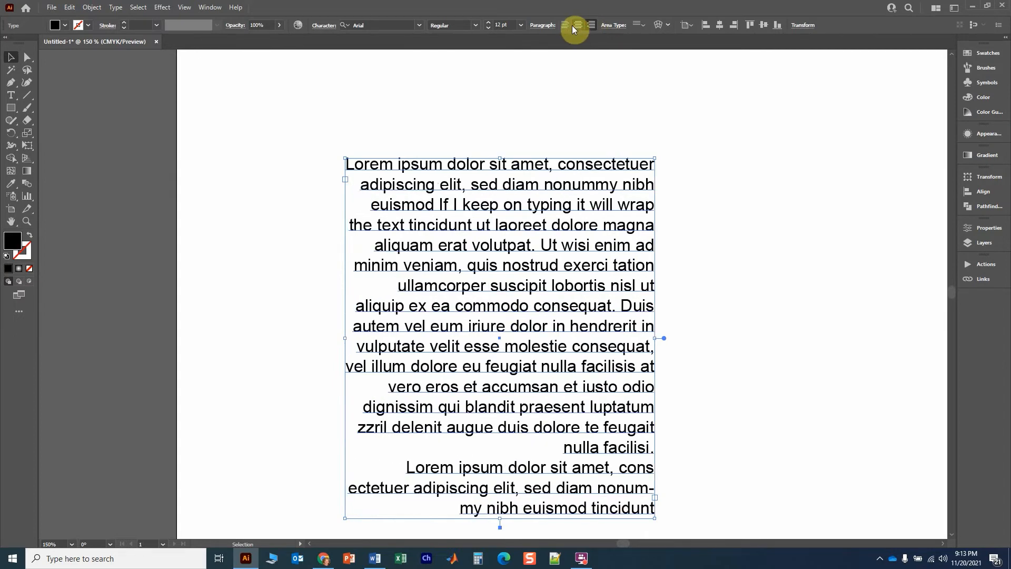
{"action": "left_click", "coordinate": [566, 25]}
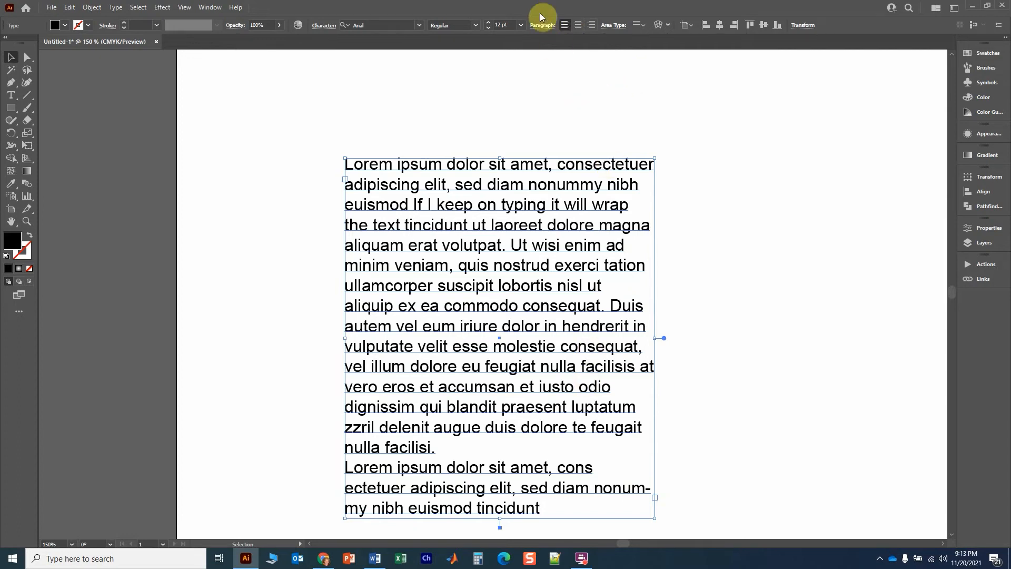
Justify the Lorem ipsum text with the last line aligned left and set its first-line indent to 14 pt
{"action": "left_click", "coordinate": [543, 27]}
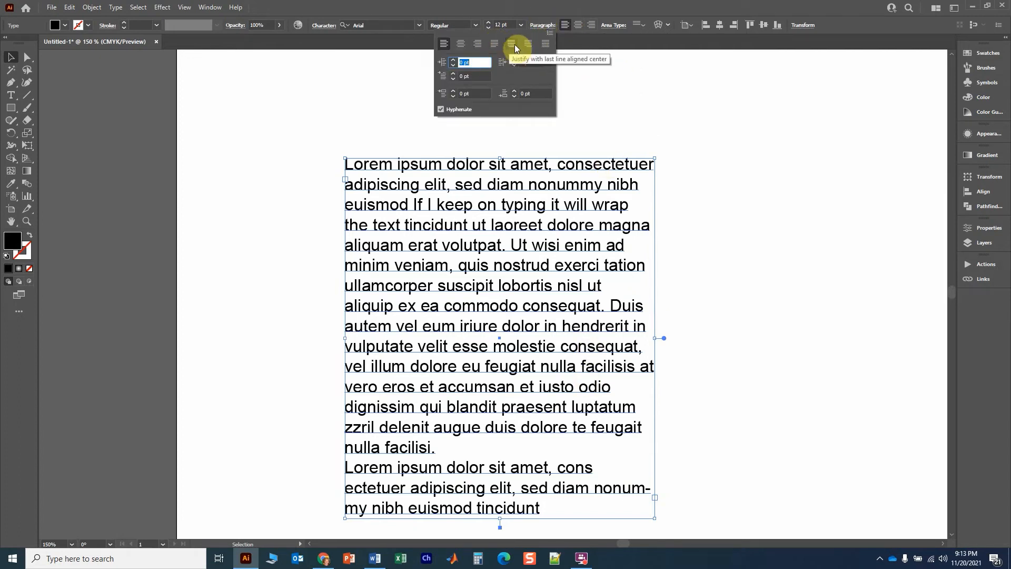
{"action": "left_click", "coordinate": [493, 44]}
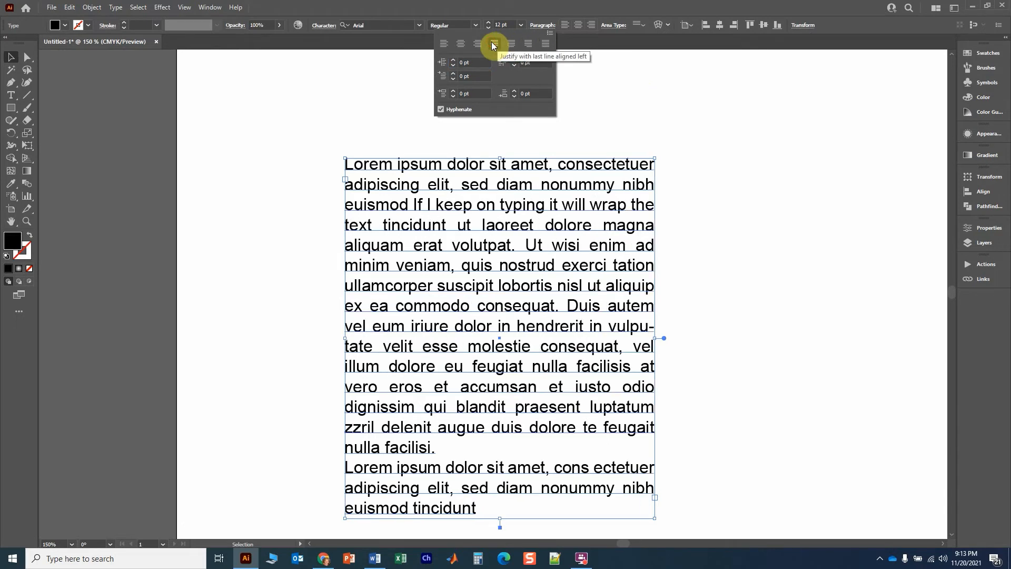
{"action": "left_click", "coordinate": [452, 74]}
{"action": "left_click", "coordinate": [452, 74]}
{"action": "left_click", "coordinate": [452, 74]}
{"action": "left_click", "coordinate": [452, 74]}
{"action": "left_click", "coordinate": [451, 74]}
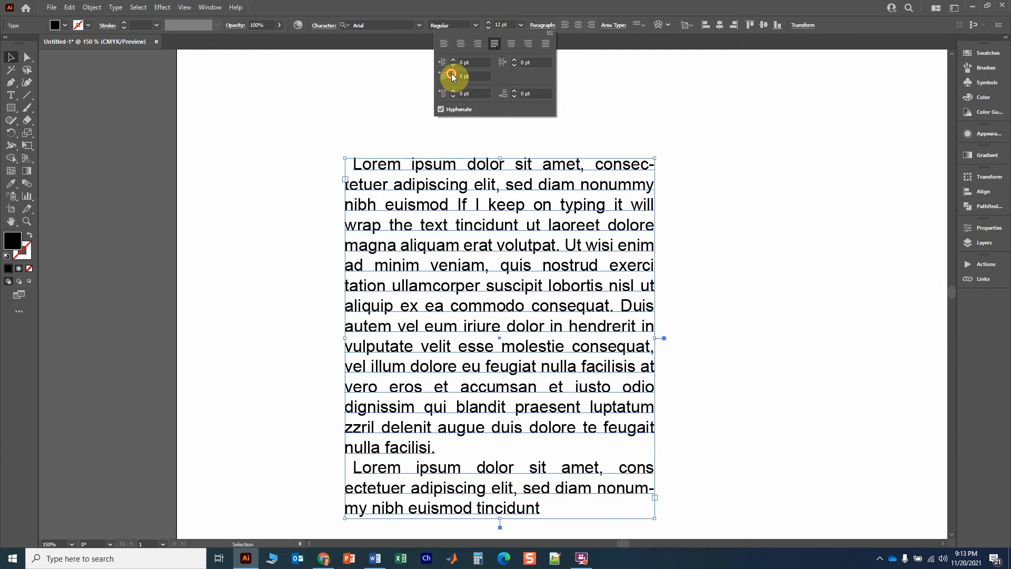
{"action": "left_click", "coordinate": [451, 75]}
{"action": "left_click", "coordinate": [452, 74]}
{"action": "left_click", "coordinate": [452, 75]}
{"action": "left_click", "coordinate": [451, 75]}
{"action": "left_click", "coordinate": [452, 75]}
{"action": "left_click", "coordinate": [452, 75]}
{"action": "left_click", "coordinate": [451, 74]}
{"action": "left_click", "coordinate": [452, 74]}
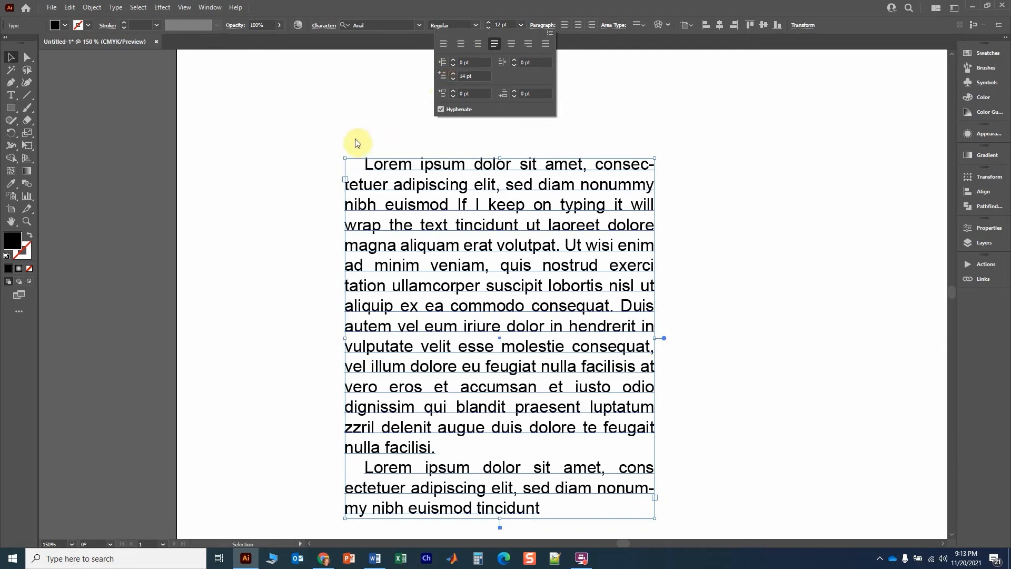
Reduce the first-line indent of the Lorem ipsum paragraphs to 8 pt
{"action": "left_click", "coordinate": [452, 79]}
{"action": "left_click", "coordinate": [453, 79]}
{"action": "left_click", "coordinate": [453, 79]}
{"action": "left_click", "coordinate": [453, 79]}
{"action": "left_click", "coordinate": [453, 79]}
{"action": "left_click", "coordinate": [452, 79]}
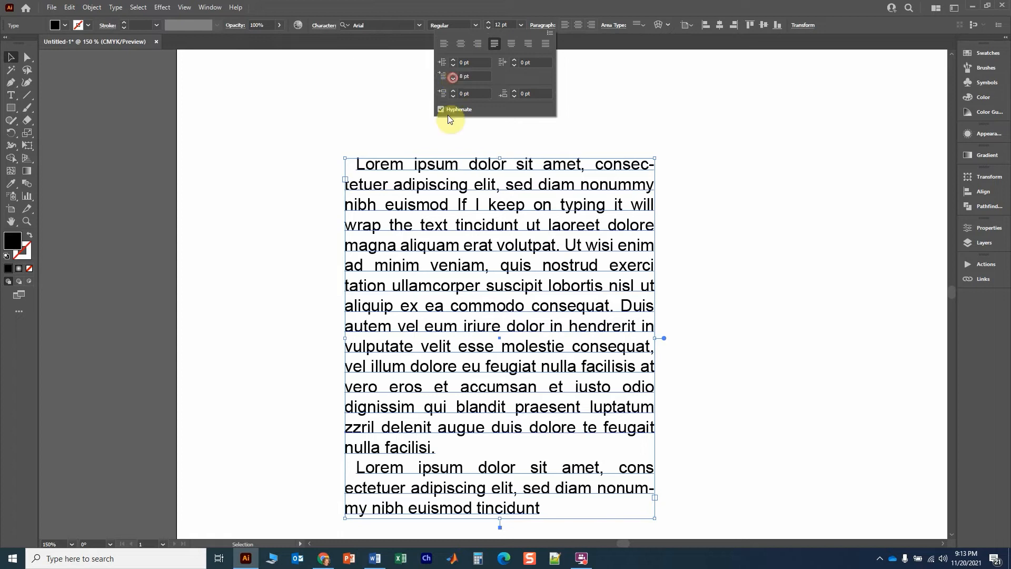
Raise the first-line indent of the Lorem ipsum paragraphs to 14 pt
{"action": "left_click", "coordinate": [452, 75]}
{"action": "left_click", "coordinate": [451, 74]}
{"action": "left_click", "coordinate": [451, 74]}
{"action": "left_click", "coordinate": [452, 74]}
{"action": "left_click", "coordinate": [451, 75]}
{"action": "left_click", "coordinate": [451, 74]}
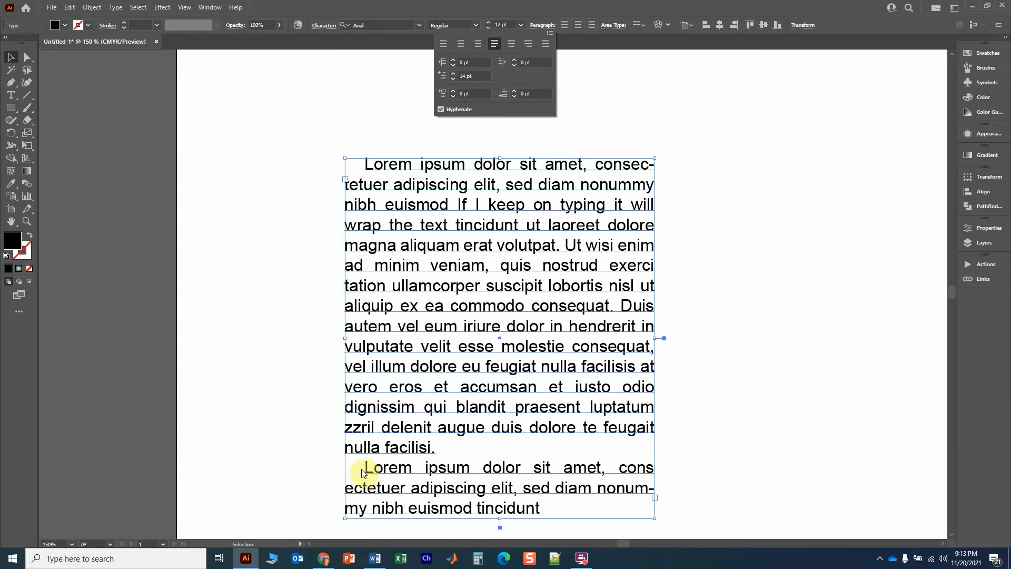
Reset the first-line indent of the Lorem ipsum paragraphs to 0 pt
{"action": "left_click", "coordinate": [453, 80]}
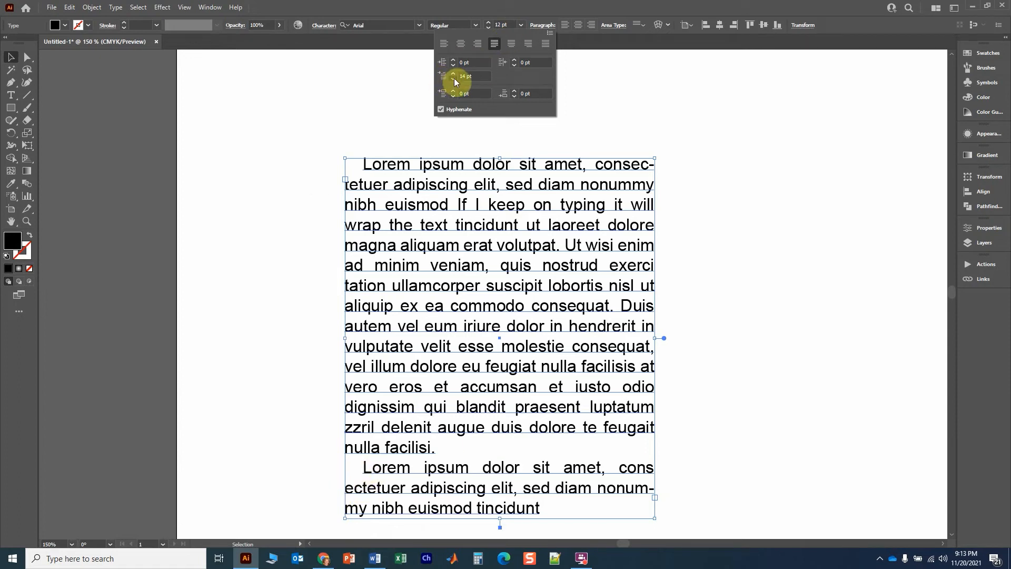
{"action": "left_click", "coordinate": [453, 80]}
{"action": "left_click", "coordinate": [453, 80]}
{"action": "left_click", "coordinate": [453, 80]}
{"action": "left_click", "coordinate": [453, 78]}
{"action": "left_click", "coordinate": [453, 78]}
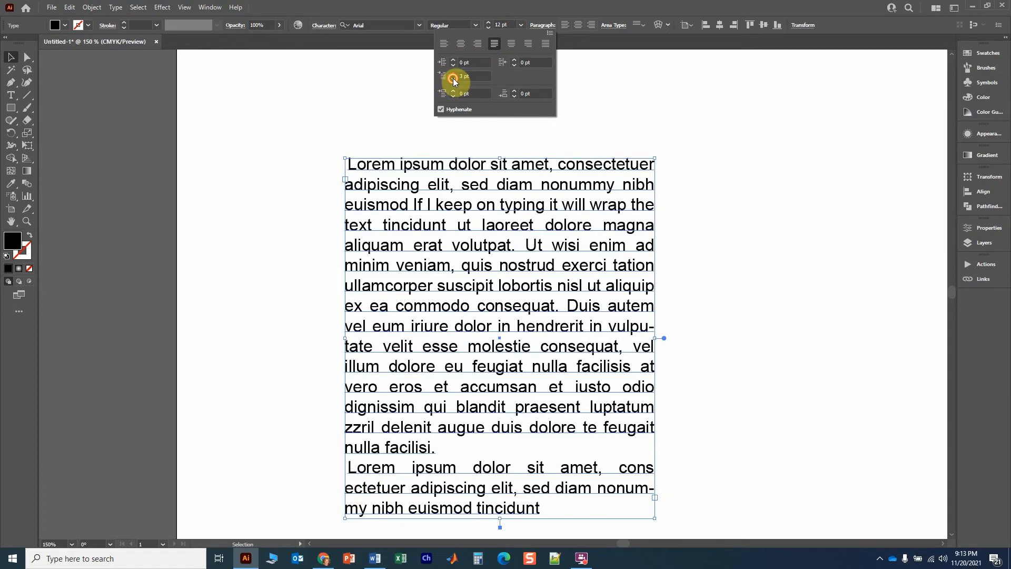
{"action": "left_click", "coordinate": [453, 79]}
{"action": "left_click", "coordinate": [453, 78]}
{"action": "left_click_drag", "start_coordinate": [470, 77], "coordinate": [445, 80]}
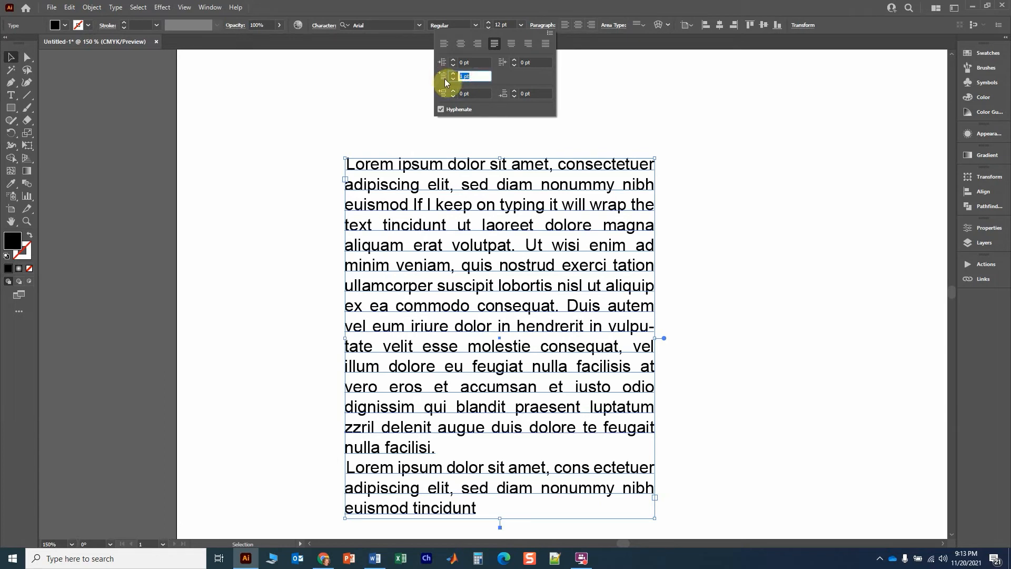
{"action": "type", "text": "0"}
{"action": "left_click", "coordinate": [474, 64]}
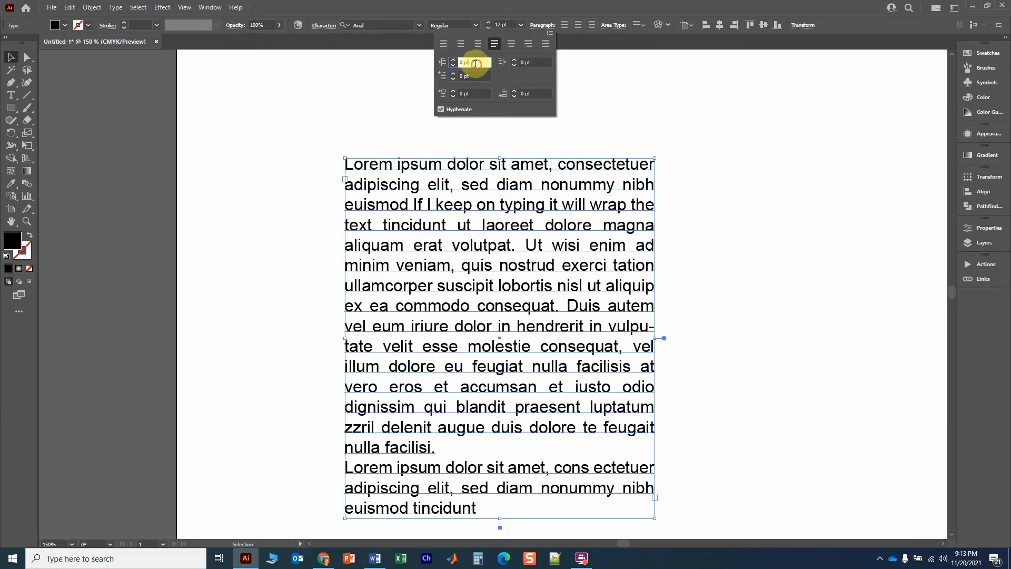
Increase the space before the Lorem ipsum paragraphs to 9 pt
{"action": "left_click", "coordinate": [453, 91]}
{"action": "left_click", "coordinate": [453, 92]}
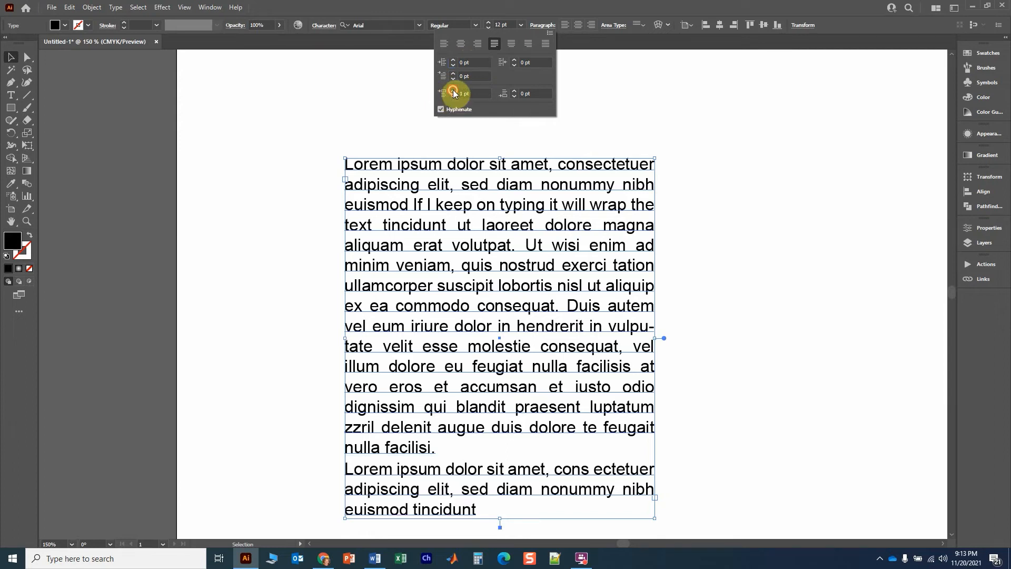
{"action": "left_click", "coordinate": [453, 91]}
{"action": "left_click", "coordinate": [453, 91]}
{"action": "left_click", "coordinate": [453, 91]}
{"action": "left_click", "coordinate": [453, 91]}
{"action": "left_click", "coordinate": [453, 91]}
{"action": "left_click", "coordinate": [454, 92]}
{"action": "left_click", "coordinate": [454, 91]}
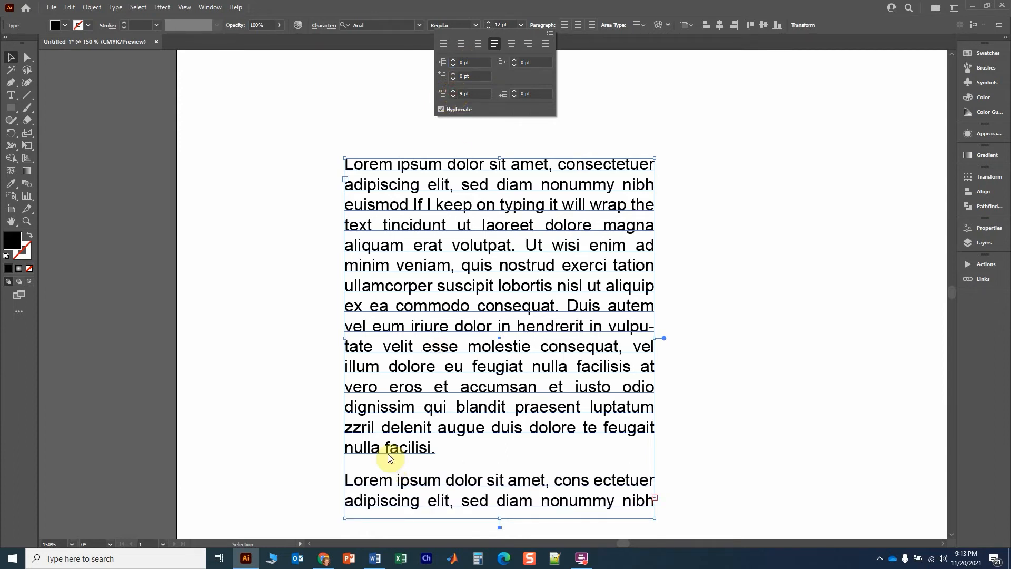
Reduce the space before the Lorem ipsum paragraphs to 1 pt
{"action": "left_click", "coordinate": [454, 97]}
{"action": "left_click", "coordinate": [453, 96]}
{"action": "left_click", "coordinate": [454, 96]}
{"action": "left_click", "coordinate": [454, 96]}
{"action": "left_click", "coordinate": [454, 96]}
{"action": "left_click", "coordinate": [454, 96]}
{"action": "left_click", "coordinate": [453, 97]}
{"action": "left_click", "coordinate": [454, 96]}
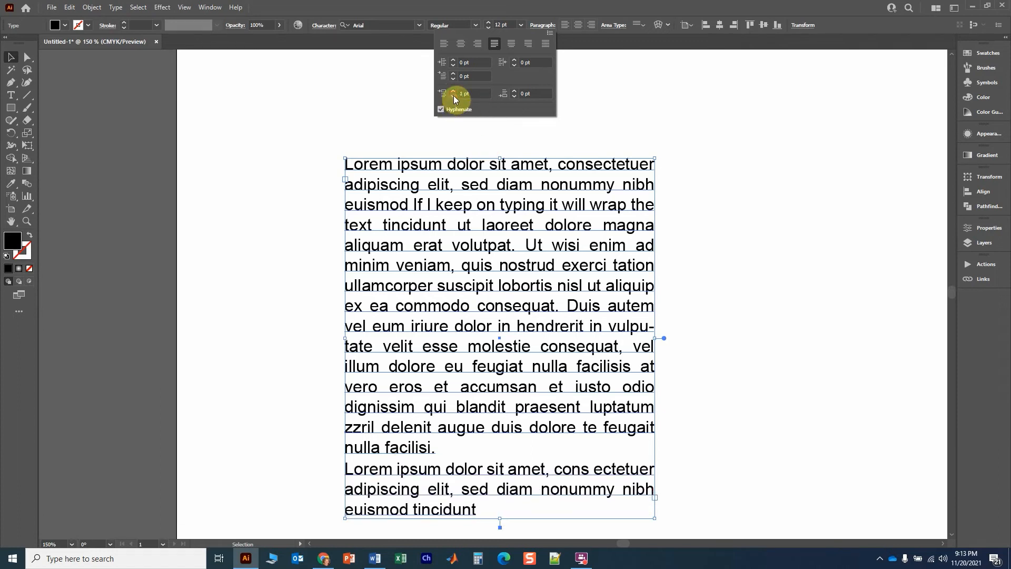
Try 4 pt of space after the Lorem ipsum paragraphs and return it to 0 pt
{"action": "left_click", "coordinate": [513, 90]}
{"action": "left_click", "coordinate": [513, 90]}
{"action": "left_click", "coordinate": [513, 90]}
{"action": "left_click", "coordinate": [513, 91]}
{"action": "left_click", "coordinate": [513, 96]}
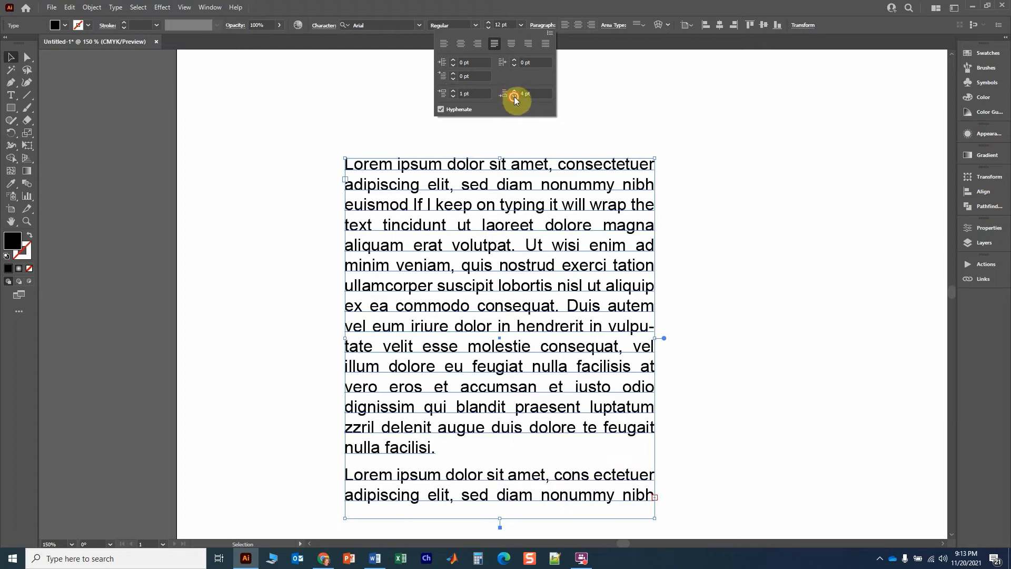
{"action": "left_click", "coordinate": [514, 96]}
{"action": "left_click", "coordinate": [514, 96]}
{"action": "left_click", "coordinate": [513, 96]}
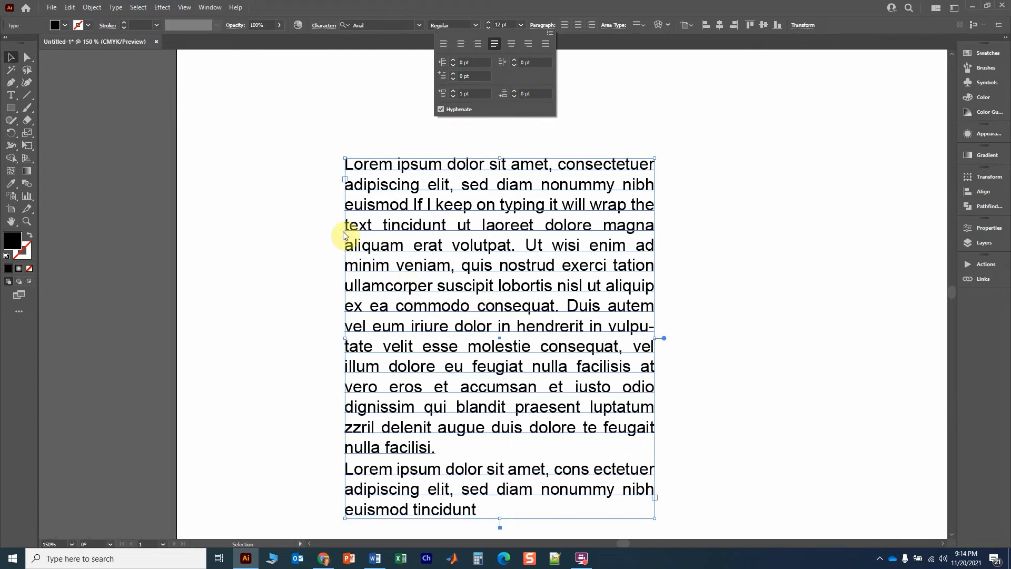
{"action": "left_click", "coordinate": [516, 13]}
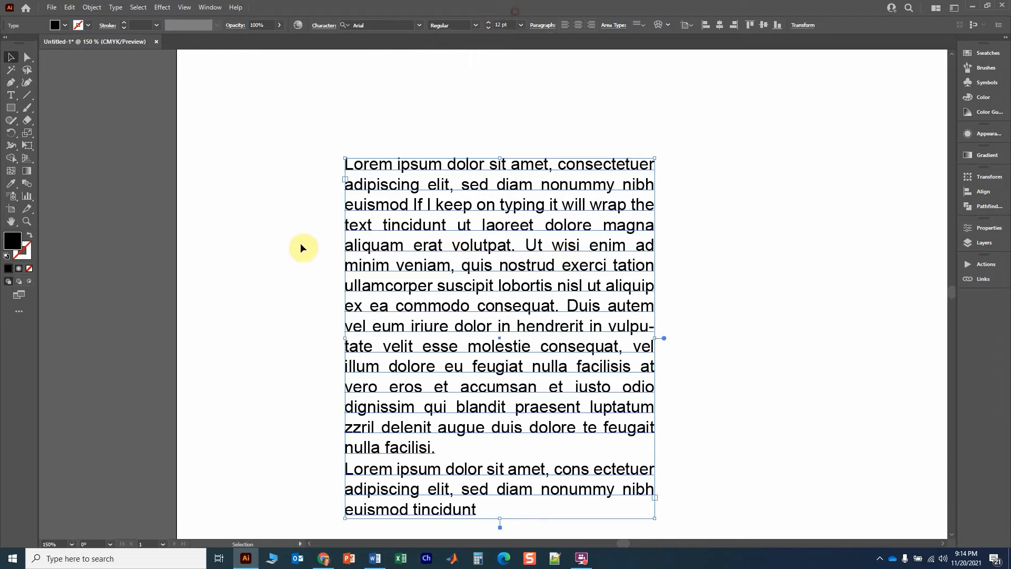
{"action": "left_click", "coordinate": [11, 107]}
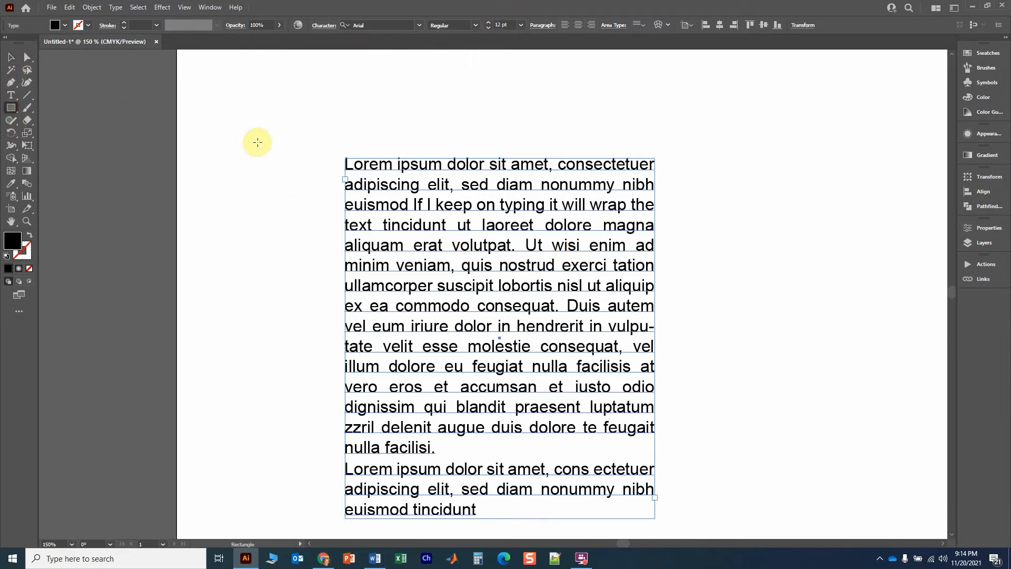
{"action": "left_click", "coordinate": [273, 177]}
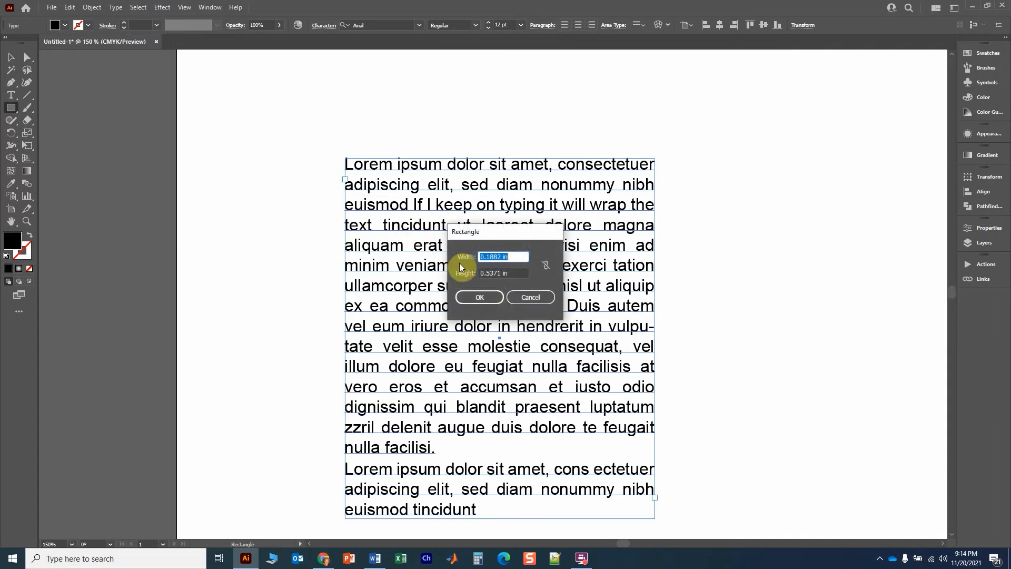
{"action": "left_click", "coordinate": [526, 297]}
{"action": "left_click", "coordinate": [7, 57]}
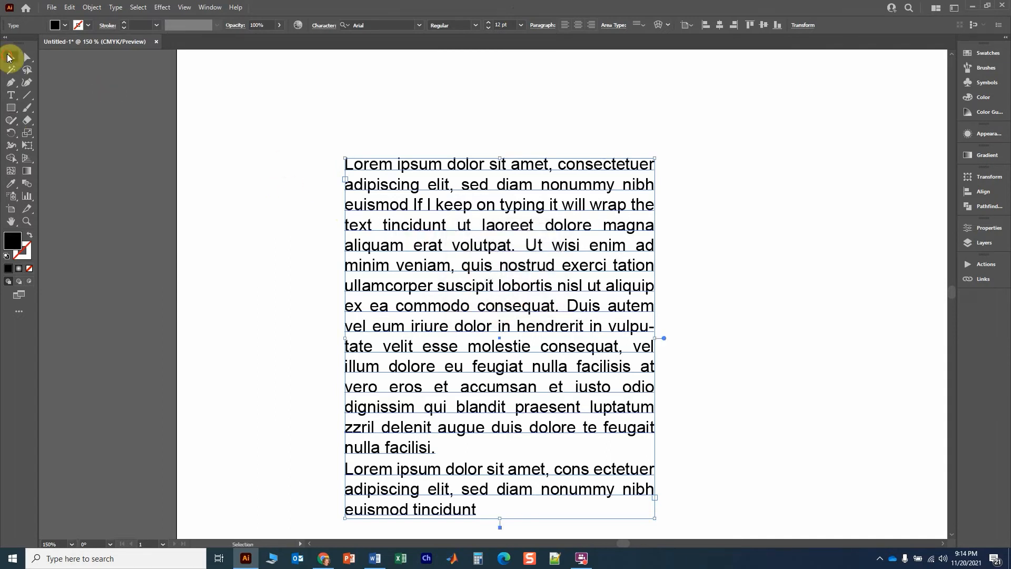
Draw a rectangle about 3.06 by 3.54 in around the Lorem ipsum text, with no fill and a black 1 pt stroke
{"action": "left_click", "coordinate": [83, 86]}
{"action": "left_click", "coordinate": [11, 107]}
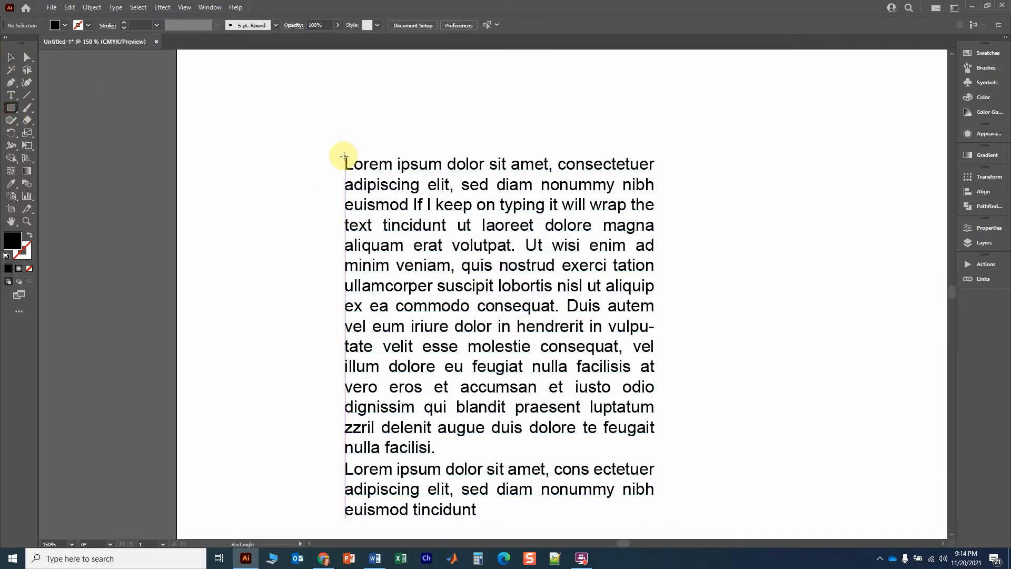
{"action": "left_click_drag", "start_coordinate": [345, 158], "coordinate": [653, 515]}
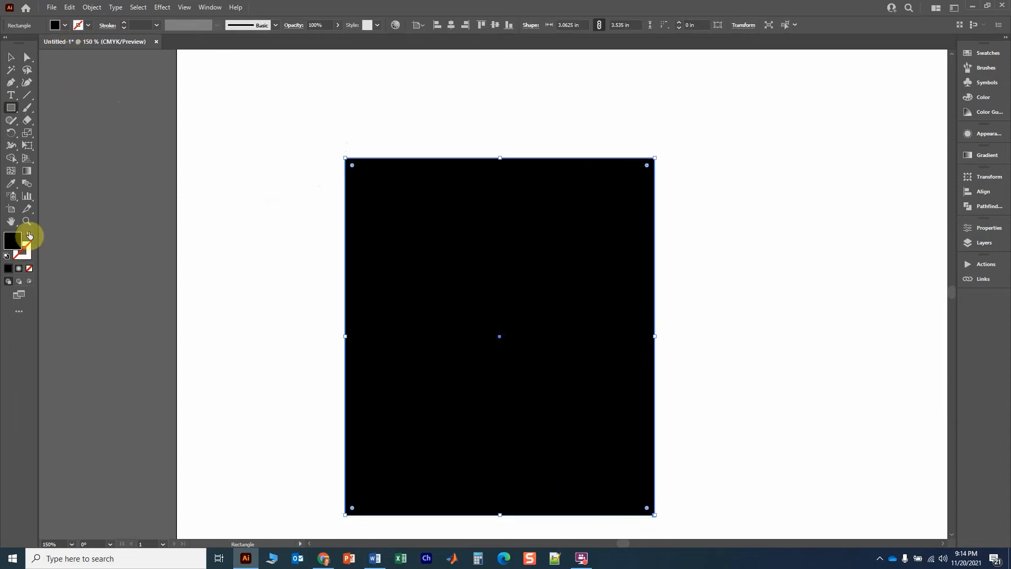
{"action": "left_click", "coordinate": [29, 235]}
{"action": "left_click", "coordinate": [8, 61]}
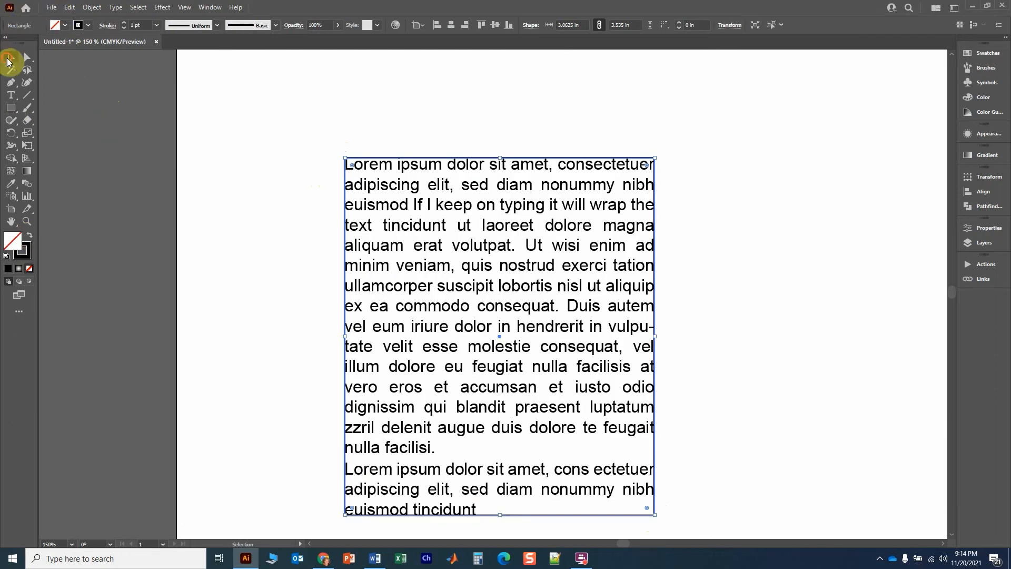
{"action": "left_click", "coordinate": [357, 99]}
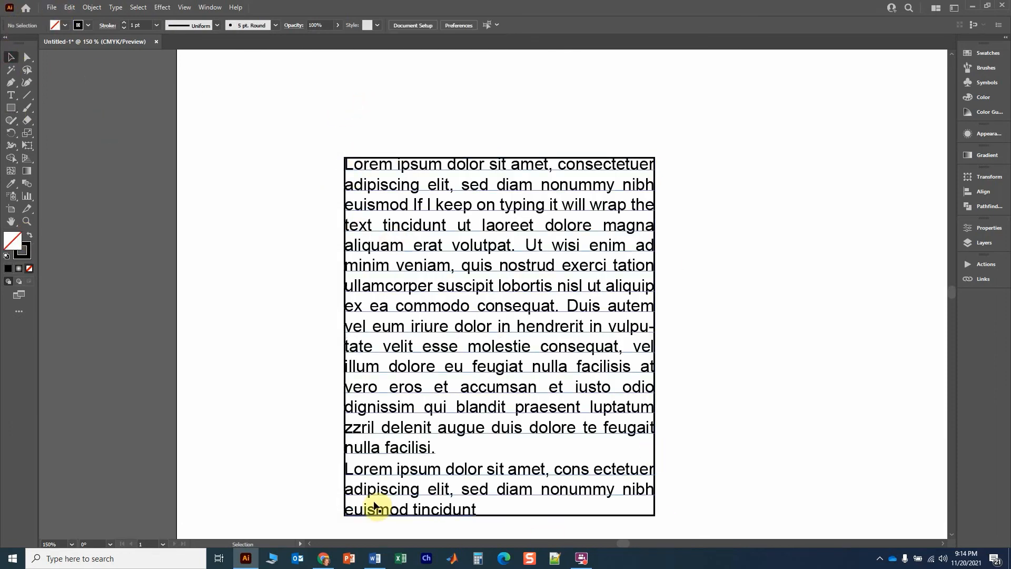
Set the inset spacing of the Lorem ipsum area text to 0.25 in
{"action": "left_click", "coordinate": [476, 262]}
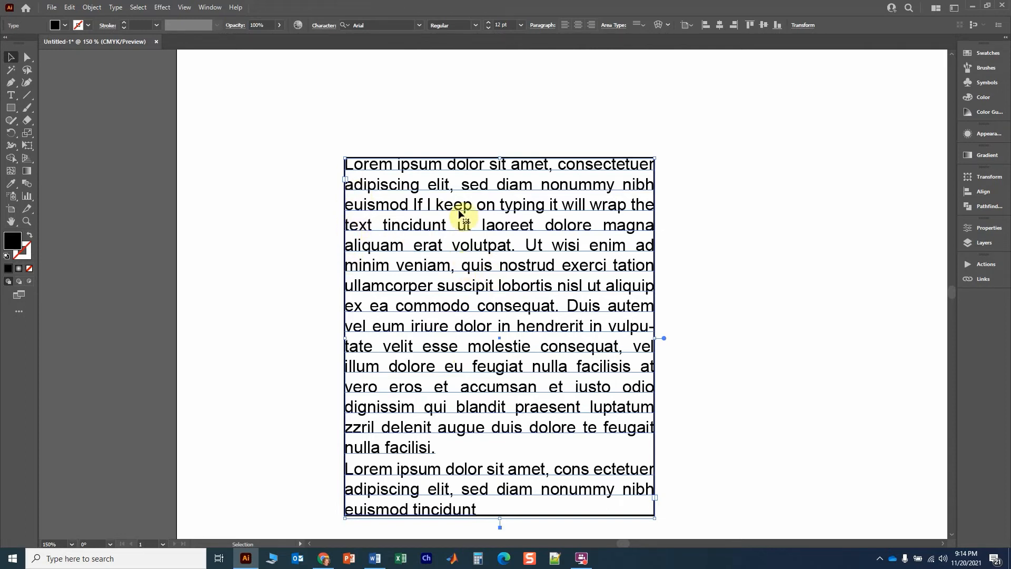
{"action": "left_click", "coordinate": [617, 27]}
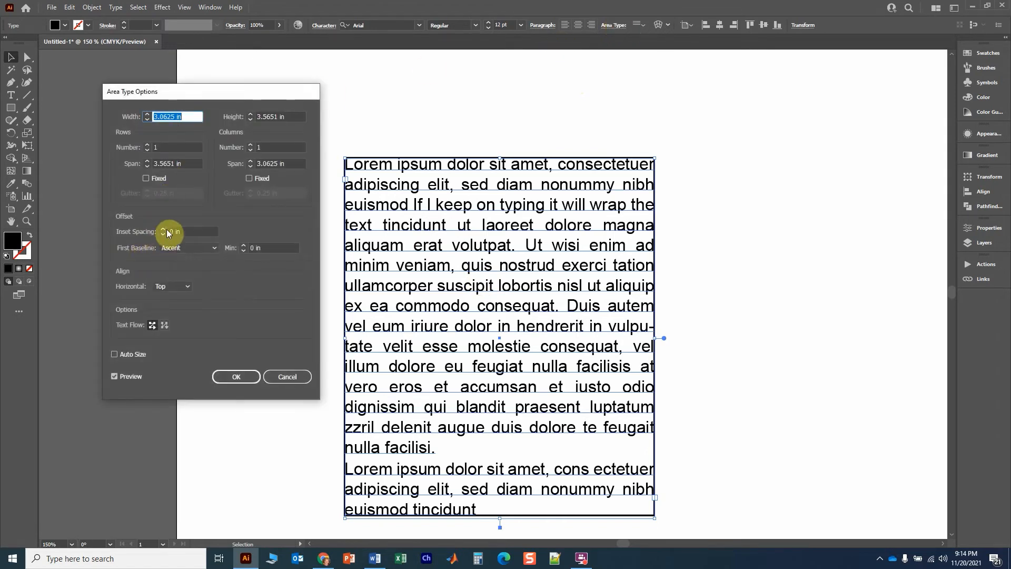
{"action": "left_click", "coordinate": [188, 232]}
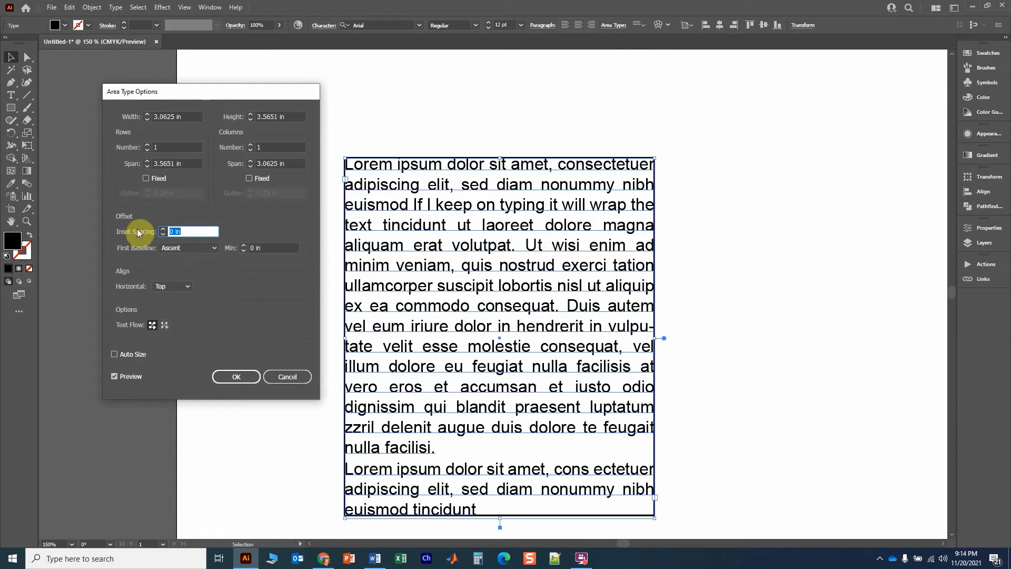
{"action": "type", "text": "0.25"}
{"action": "key", "text": "Return"}
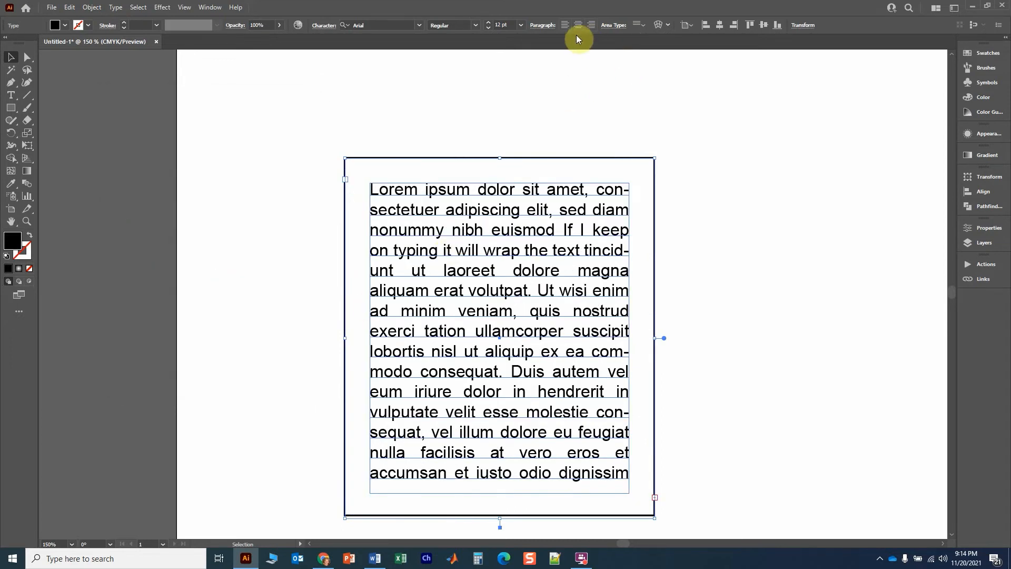
Set the inset spacing of the Lorem ipsum area text to 0.125 in
{"action": "left_click", "coordinate": [616, 25]}
{"action": "double_click", "coordinate": [193, 231]}
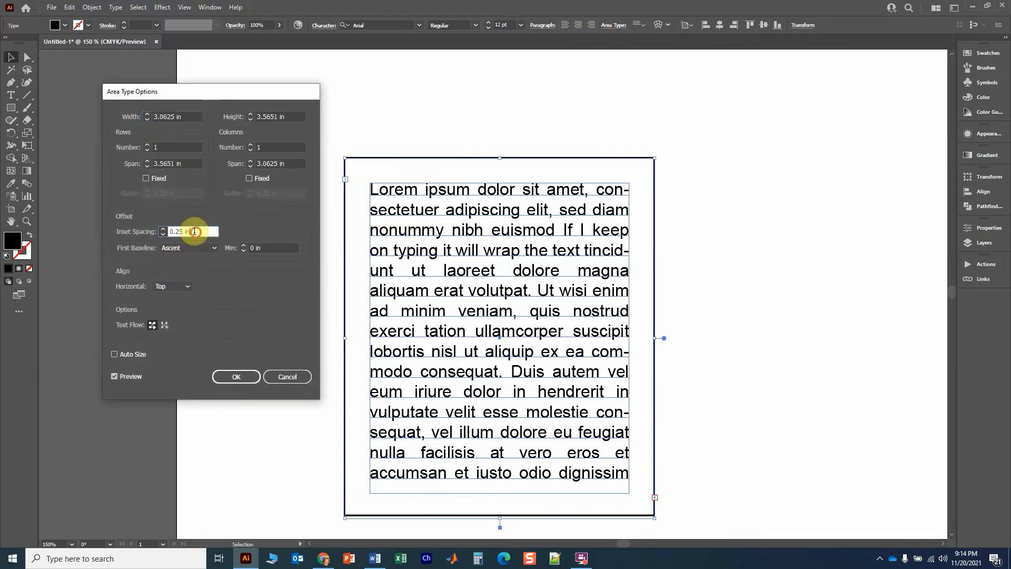
{"action": "type", "text": "0.125"}
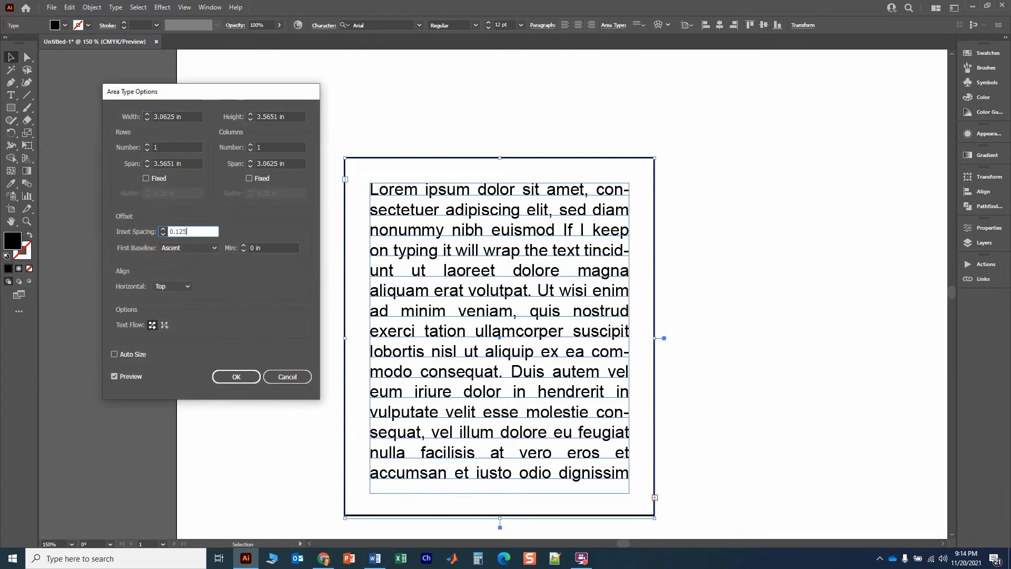
{"action": "key", "text": "Return"}
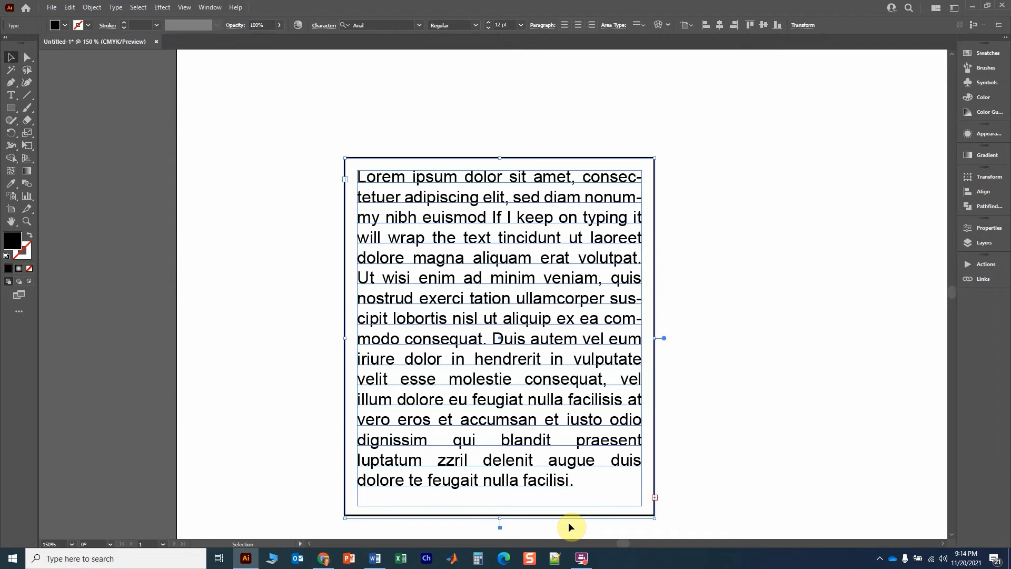
Try shifting the text frame slightly up and left off the rectangle, and undo the move
{"action": "left_click", "coordinate": [566, 479]}
{"action": "left_click_drag", "start_coordinate": [566, 485], "coordinate": [561, 481]}
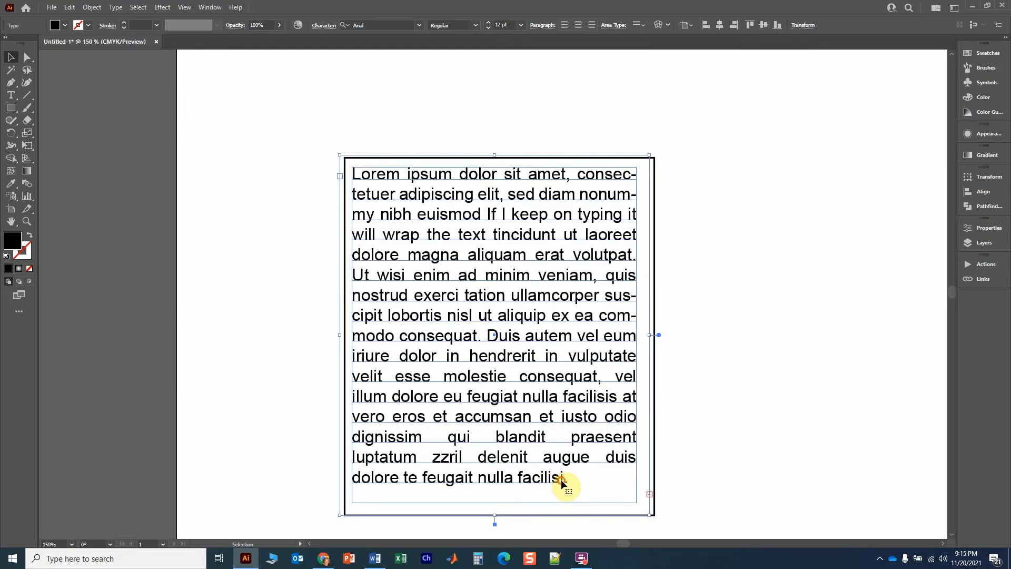
{"action": "key", "text": "ctrl+z"}
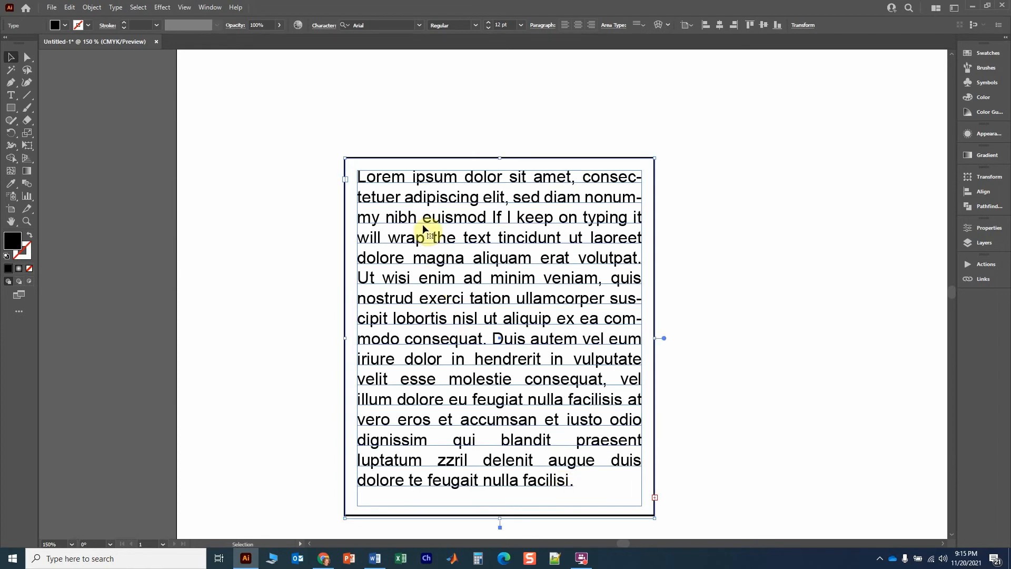
Set the font size of the whole Lorem ipsum text to 11 pt
{"action": "double_click", "coordinate": [422, 228]}
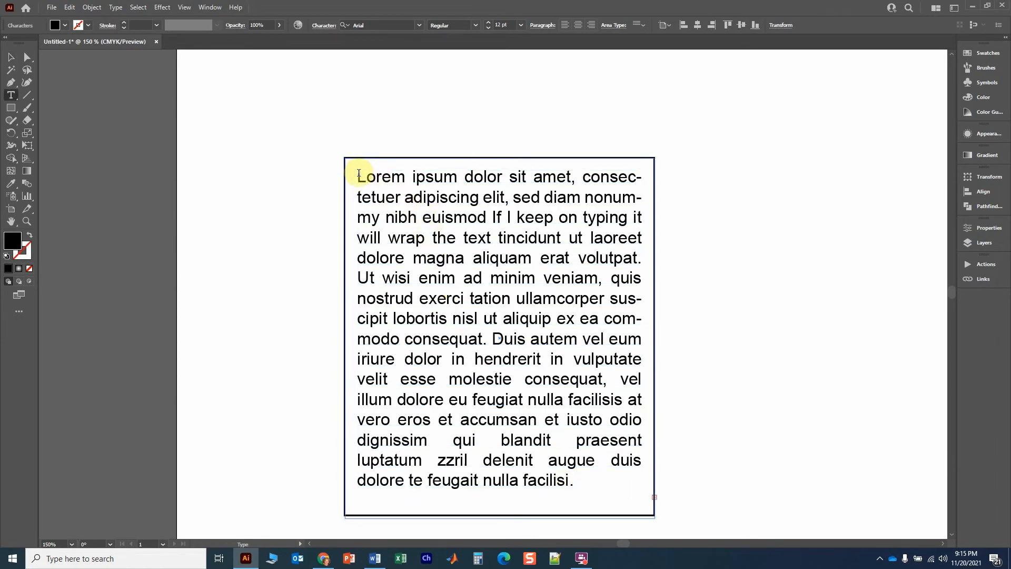
{"action": "left_click_drag", "start_coordinate": [358, 176], "coordinate": [607, 538]}
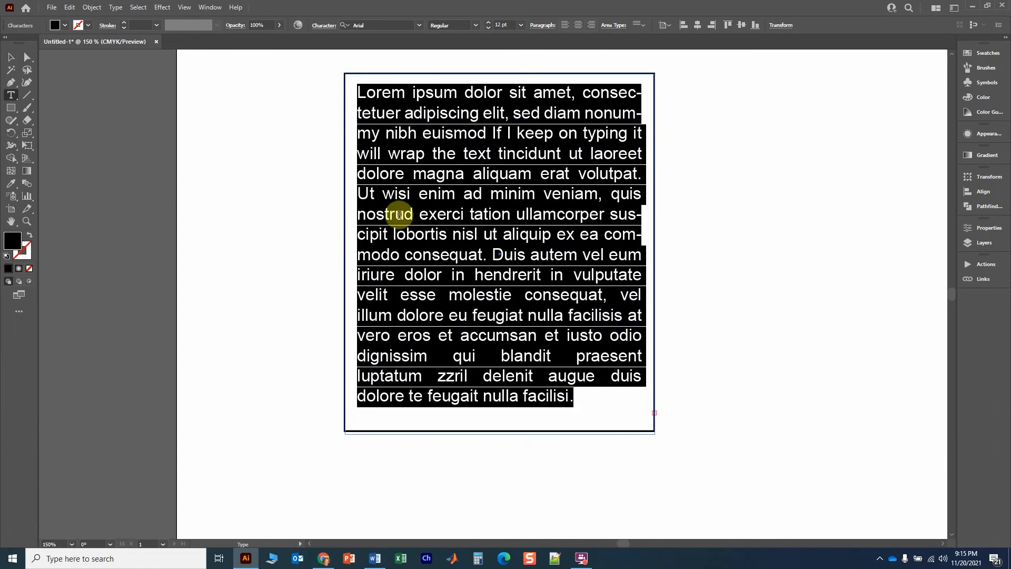
{"action": "left_click", "coordinate": [12, 57]}
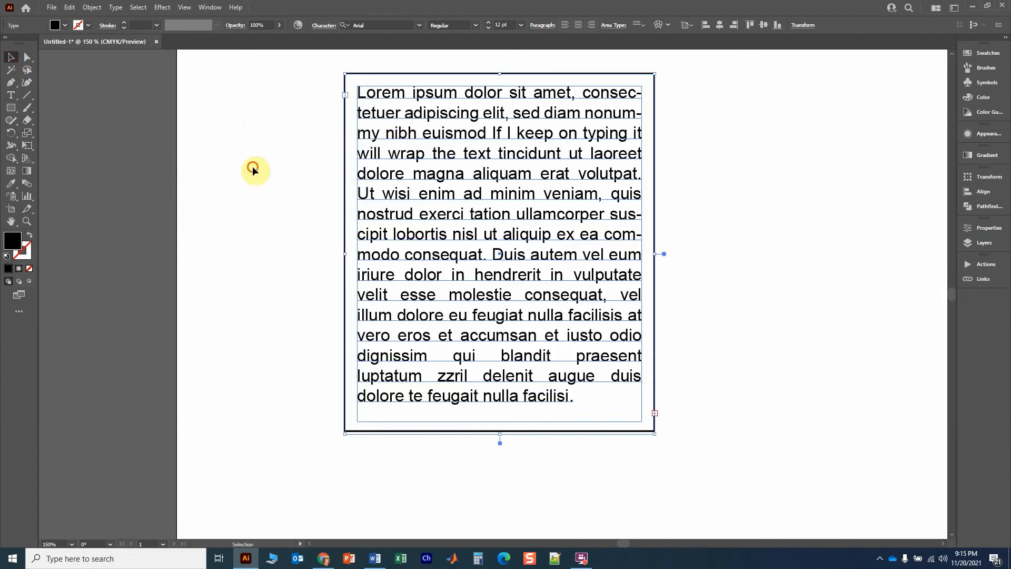
{"action": "left_click", "coordinate": [520, 25]}
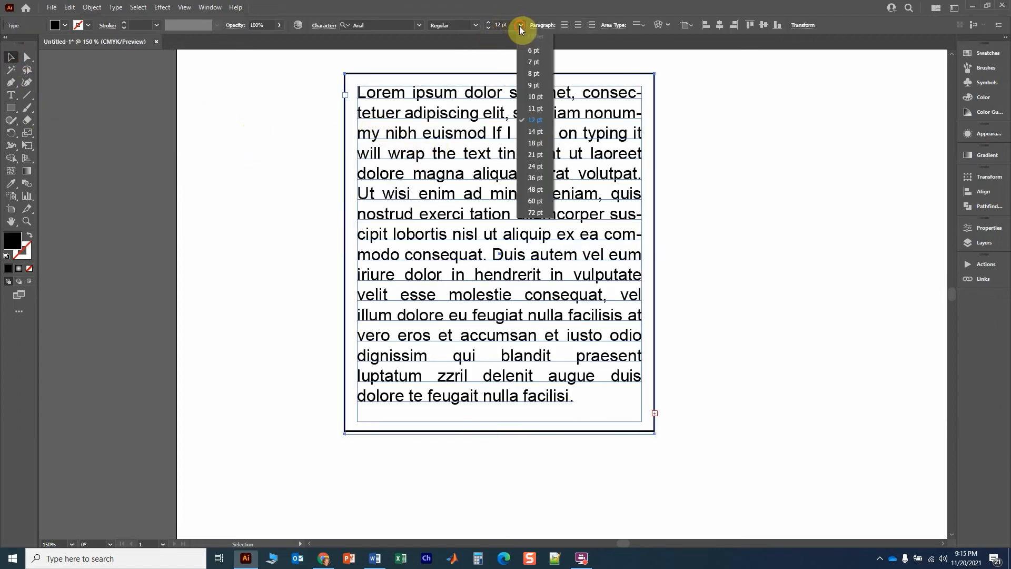
{"action": "left_click", "coordinate": [536, 108]}
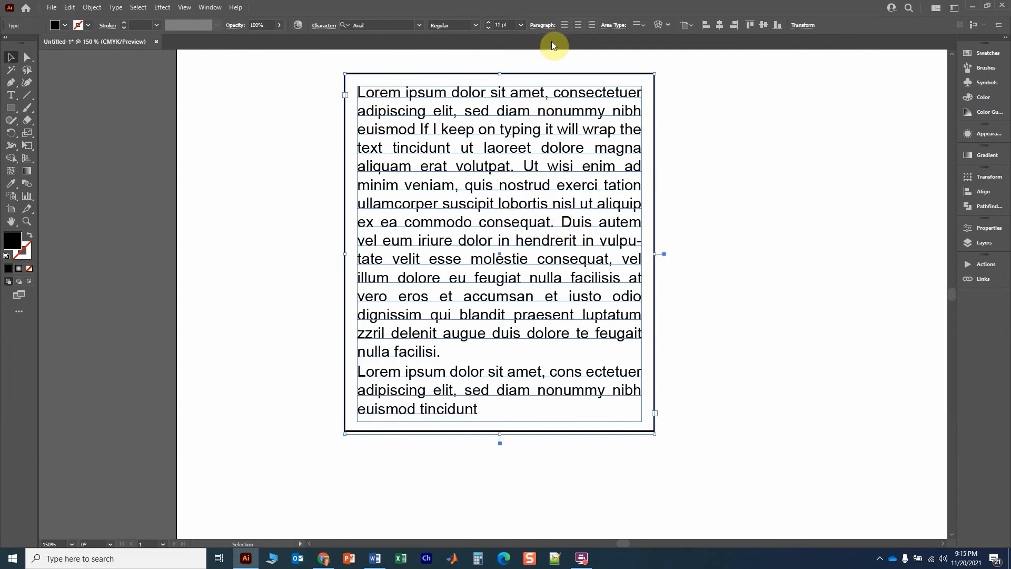
Try splitting the Lorem ipsum area text into two columns and return it to one column
{"action": "left_click", "coordinate": [619, 26]}
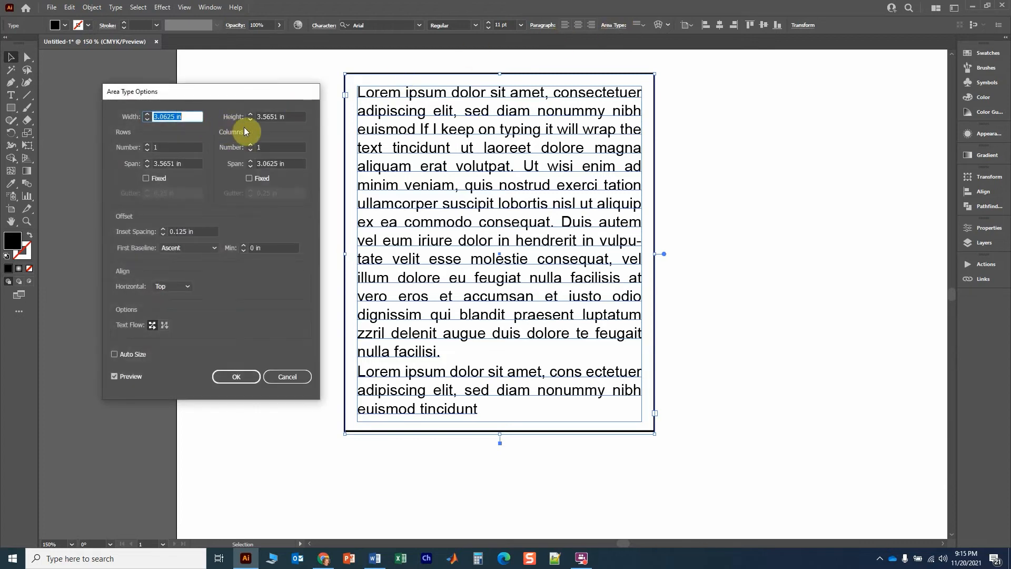
{"action": "left_click", "coordinate": [250, 146]}
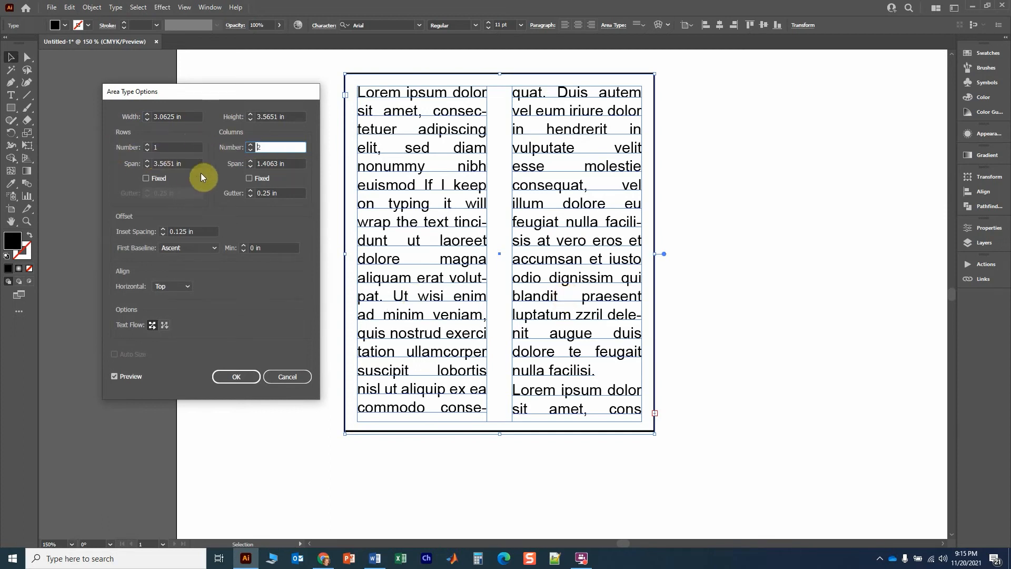
{"action": "left_click", "coordinate": [250, 150]}
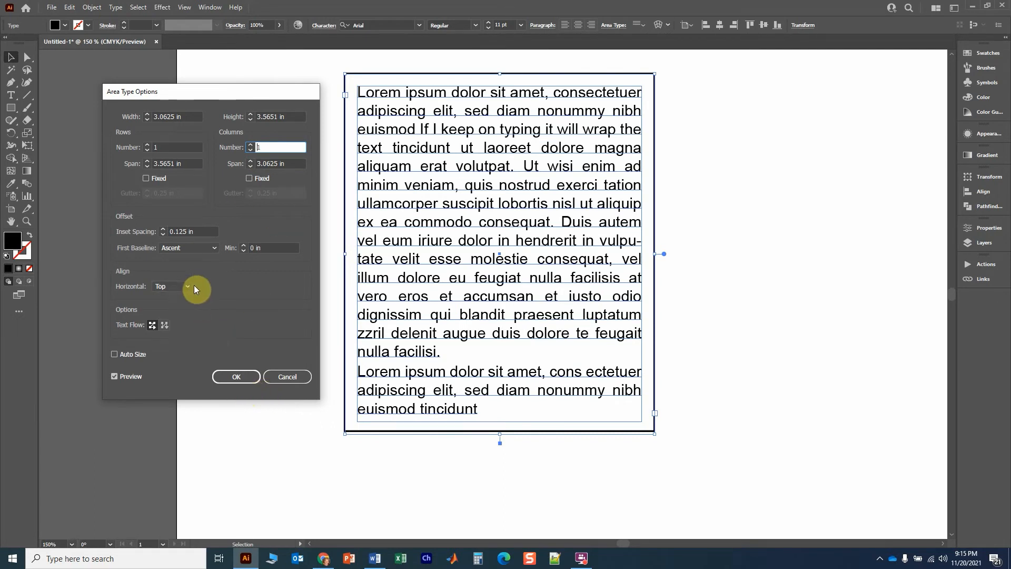
Delete the area text from "aliquam erat volutpat" to its end and vertically center the remaining lines in the frame
{"action": "left_click", "coordinate": [235, 377]}
{"action": "left_click", "coordinate": [290, 209]}
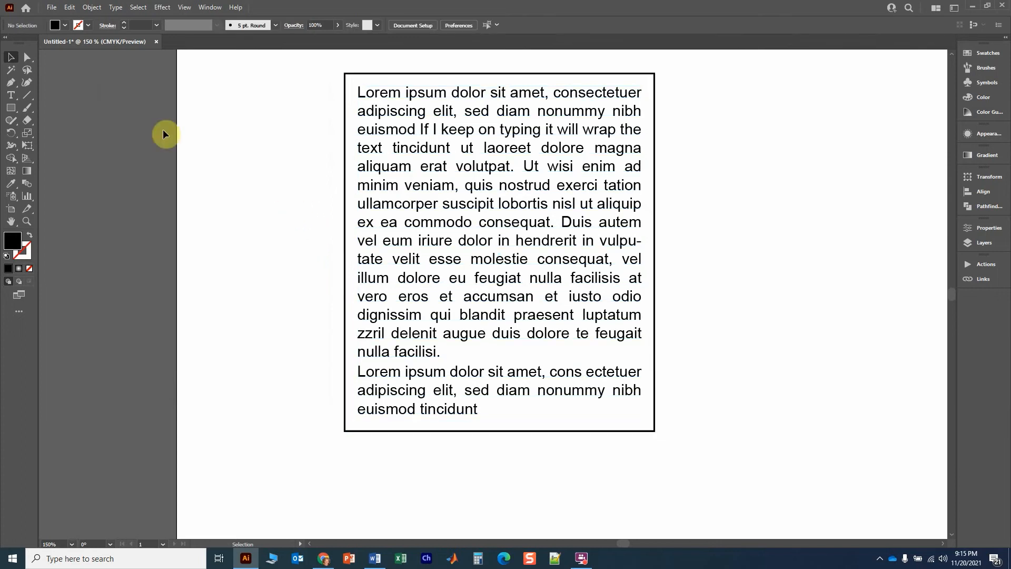
{"action": "left_click", "coordinate": [504, 254]}
{"action": "double_click", "coordinate": [464, 408]}
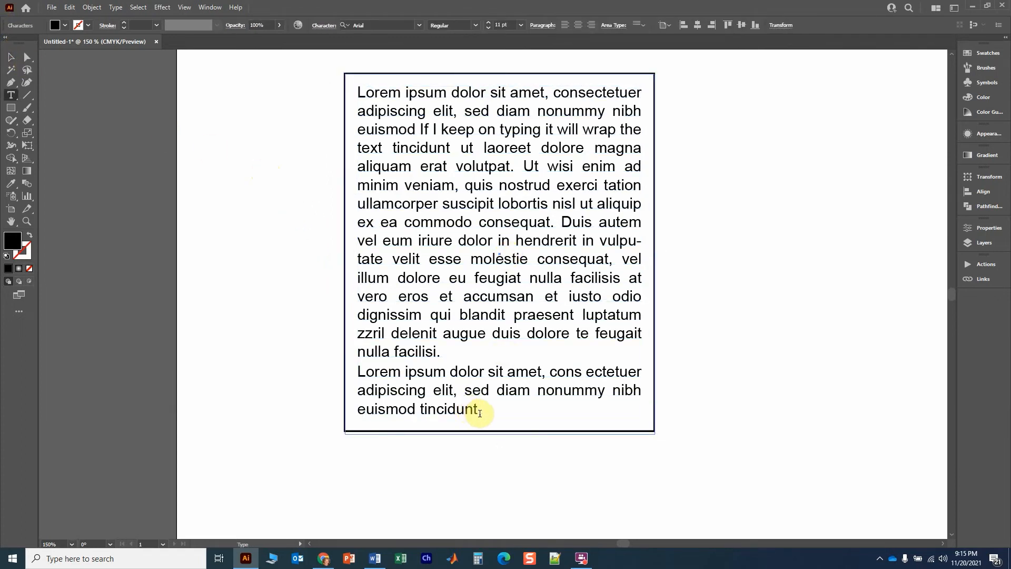
{"action": "left_click_drag", "start_coordinate": [480, 412], "coordinate": [354, 167]}
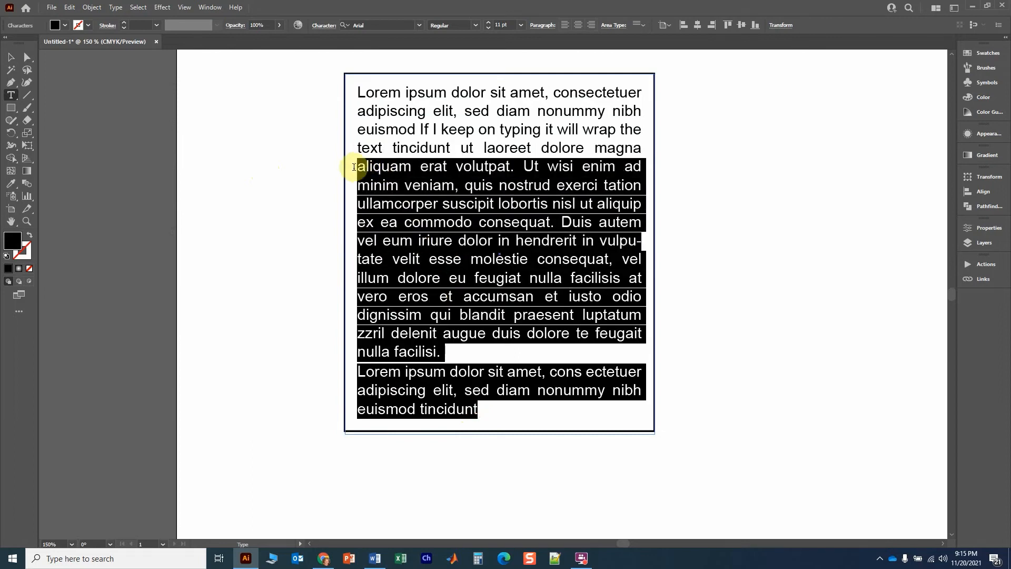
{"action": "key", "text": "BackSpace"}
{"action": "left_click", "coordinate": [11, 57]}
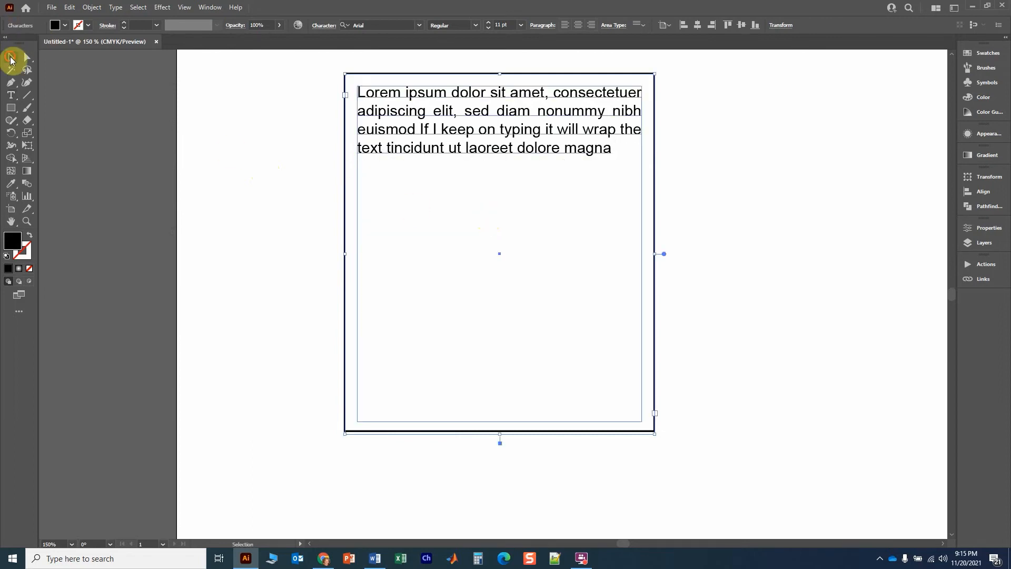
{"action": "left_click", "coordinate": [640, 26]}
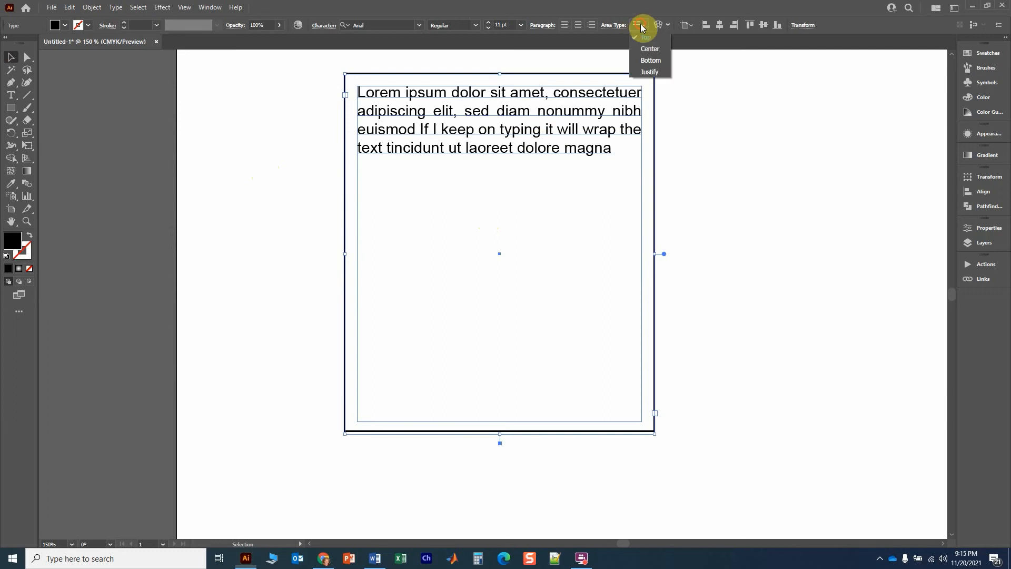
{"action": "left_click", "coordinate": [655, 48]}
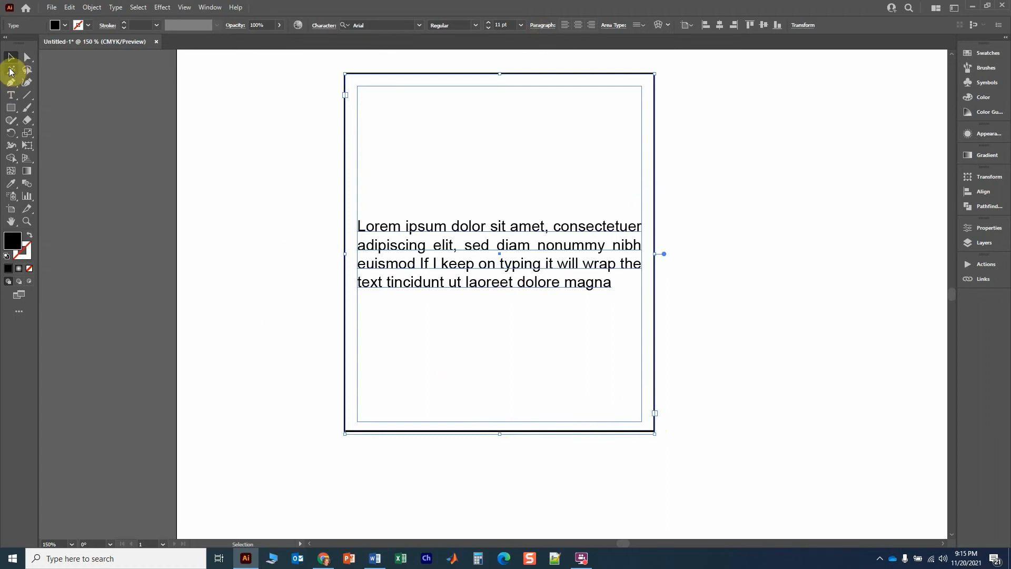
Delete the Lorem ipsum text frame together with the rectangle behind it
{"action": "left_click", "coordinate": [289, 186]}
{"action": "left_click_drag", "start_coordinate": [279, 100], "coordinate": [738, 416]}
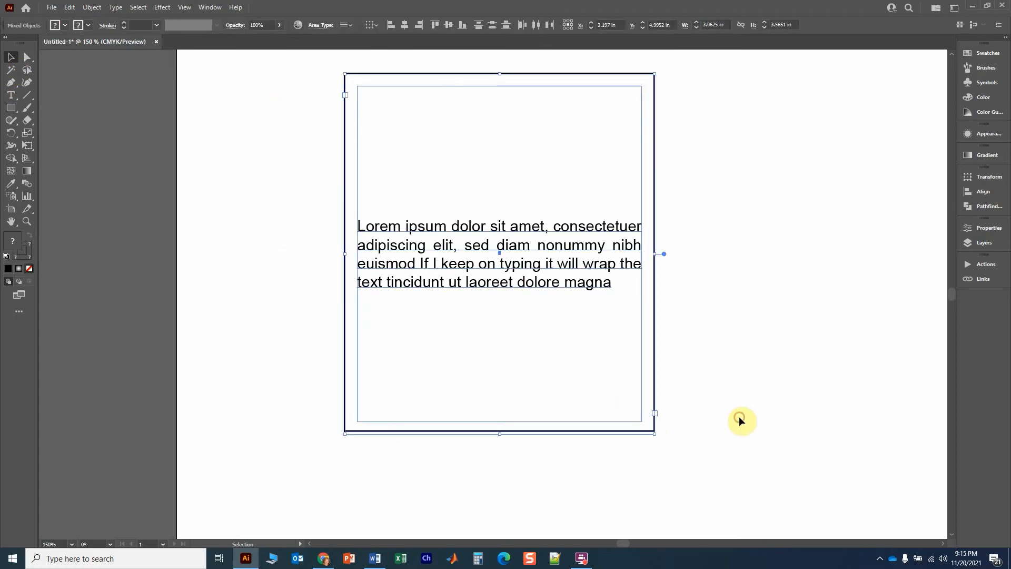
{"action": "key", "text": "Delete"}
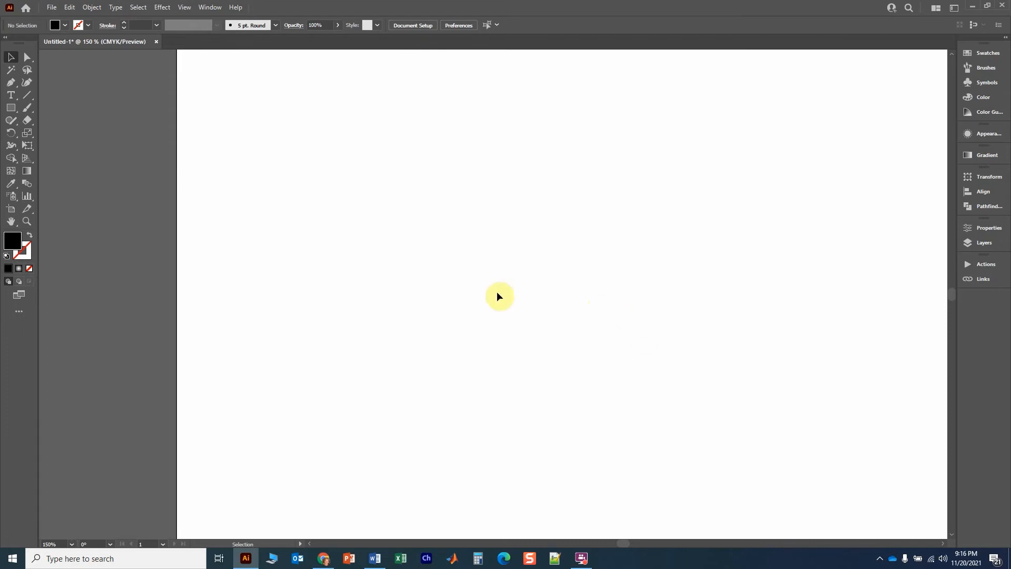
Create the point text "Neuroscience" in the empty area of the page and scale it up to about 54 pt
{"action": "left_click", "coordinate": [10, 100]}
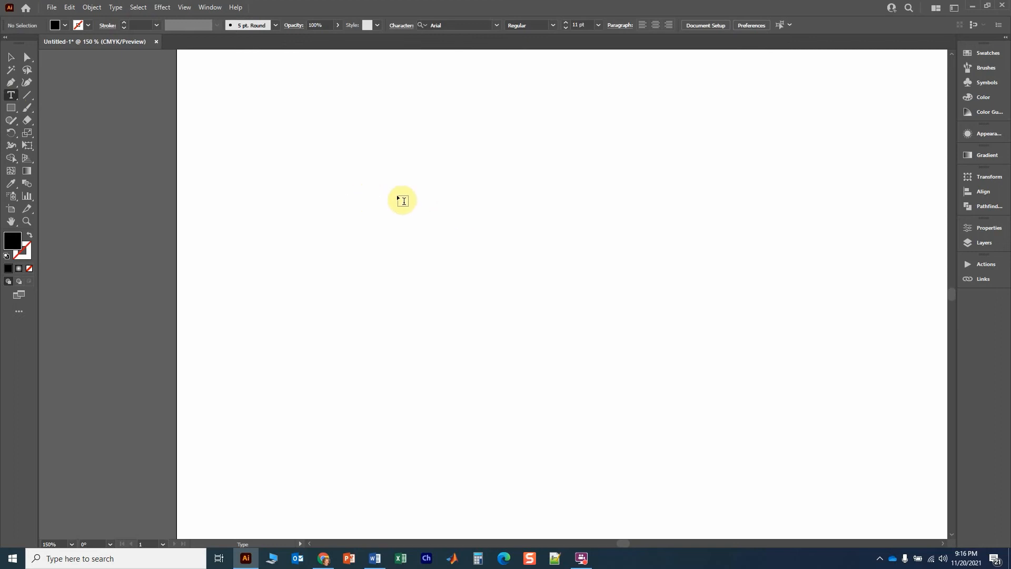
{"action": "left_click", "coordinate": [378, 186]}
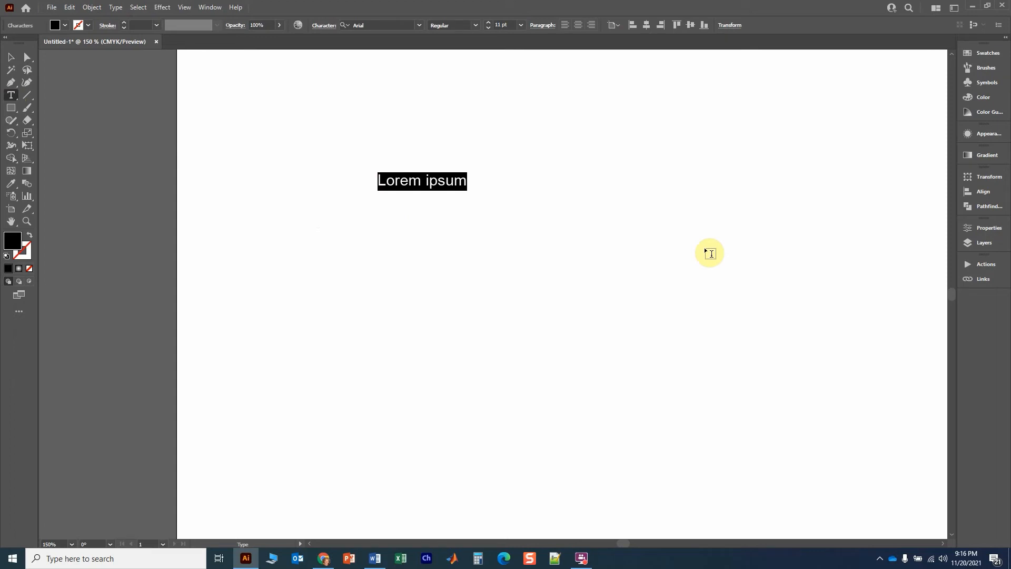
{"action": "type", "text": "Neuroscience"}
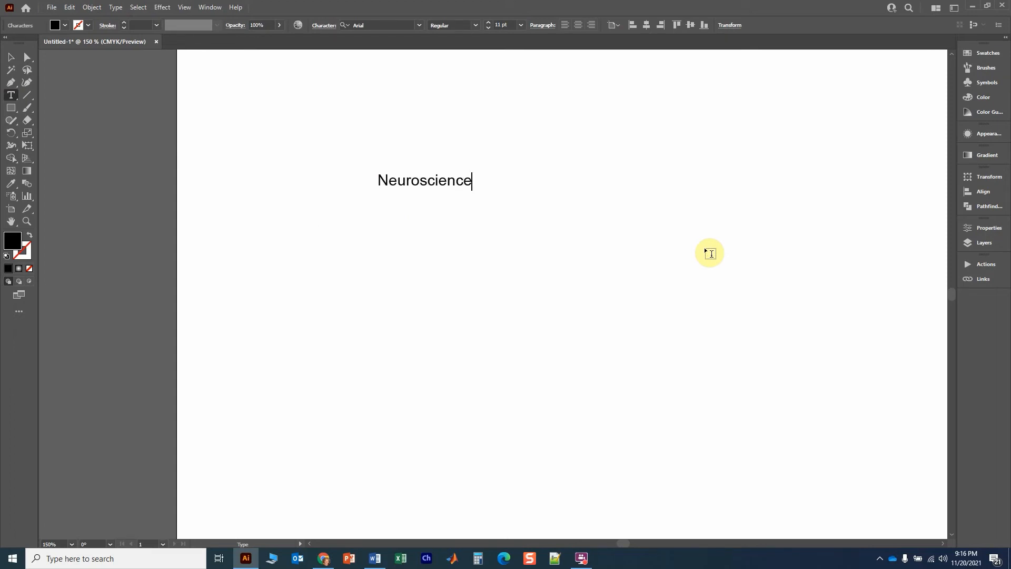
{"action": "left_click", "coordinate": [10, 57]}
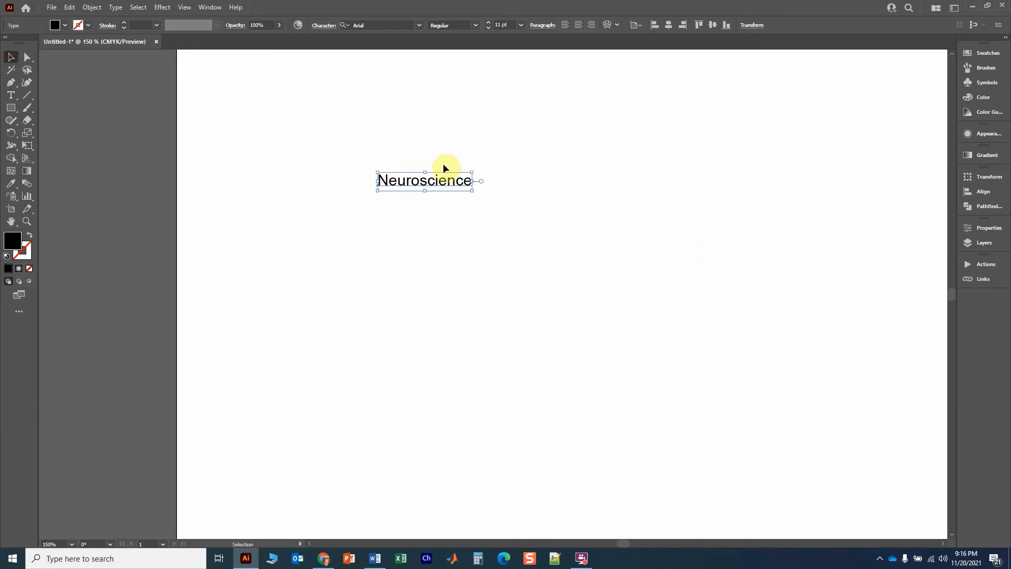
{"action": "scroll", "coordinate": [511, 188], "scroll_direction": "up", "scroll_amount": 1}
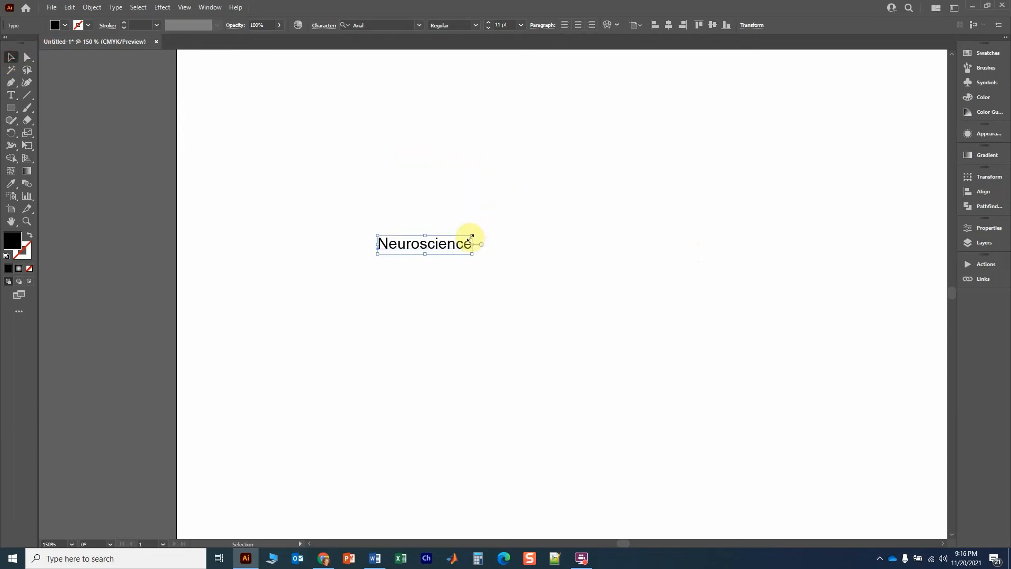
{"action": "left_click_drag", "start_coordinate": [473, 237], "coordinate": [842, 109]}
Delete the Ca²⁺ label and the control/drug bar graph above the Neuroscience text
{"action": "scroll", "coordinate": [671, 260], "scroll_direction": "down", "scroll_amount": 2}
{"action": "key", "text": "space"}
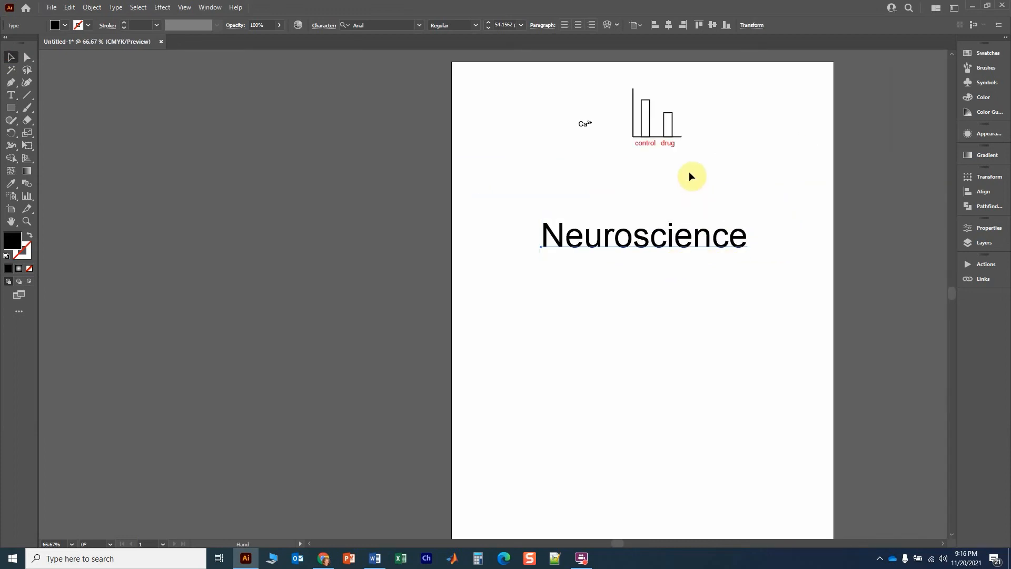
{"action": "left_click_drag", "start_coordinate": [687, 174], "coordinate": [520, 161]}
{"action": "left_click_drag", "start_coordinate": [463, 100], "coordinate": [630, 215]}
{"action": "key", "text": "Delete"}
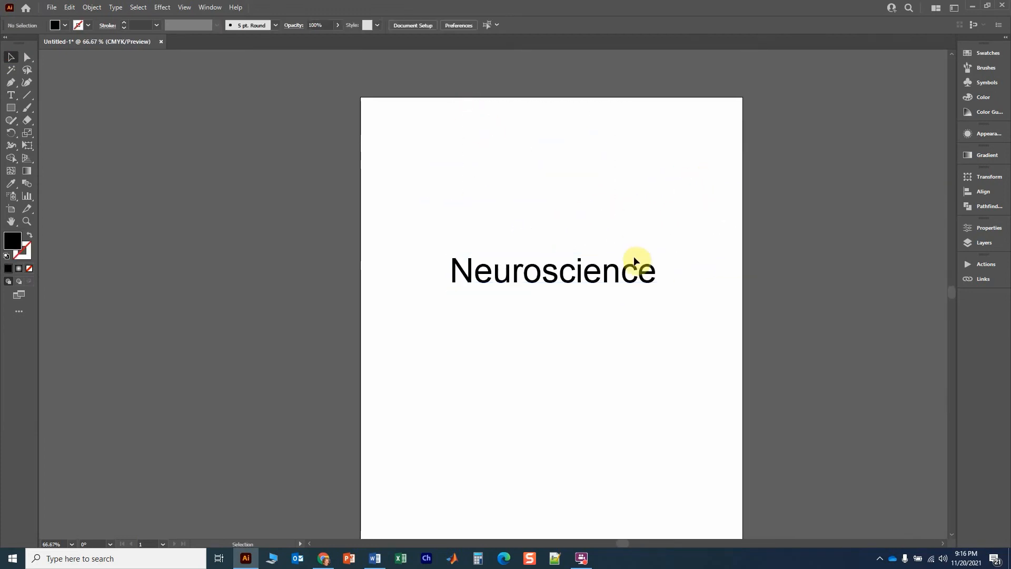
Set the Neuroscience text's font to Rockwell Extra Bold and shift it left toward the middle of the page
{"action": "scroll", "coordinate": [608, 296], "scroll_direction": "up", "scroll_amount": 2}
{"action": "left_click", "coordinate": [548, 270]}
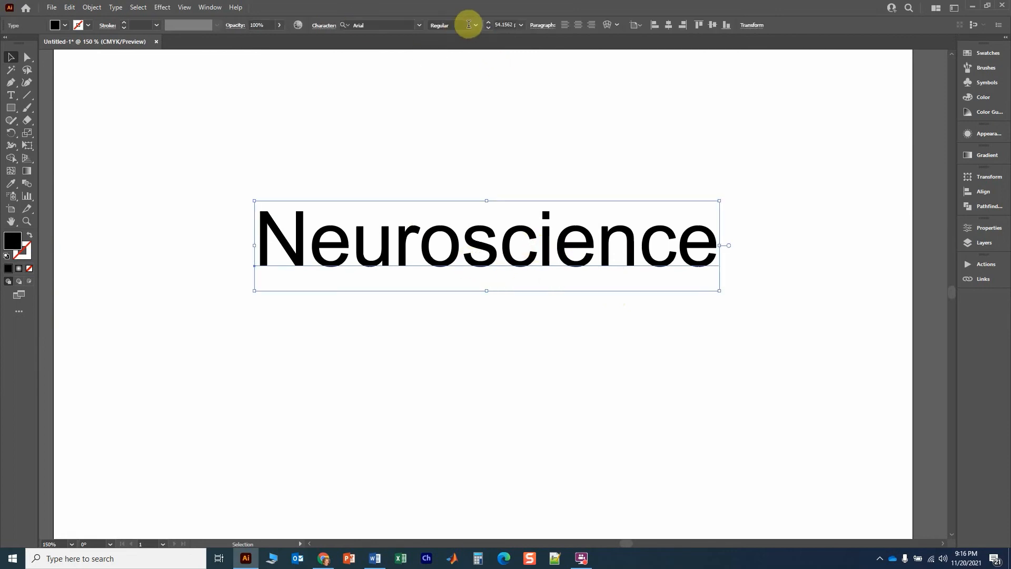
{"action": "left_click", "coordinate": [419, 25]}
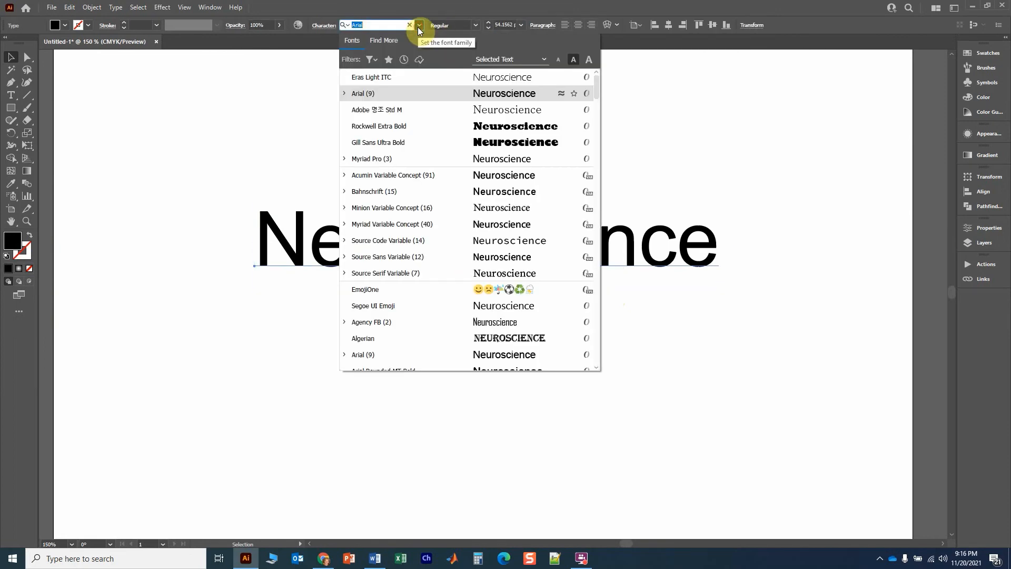
{"action": "left_click", "coordinate": [472, 131]}
{"action": "left_click_drag", "start_coordinate": [535, 256], "coordinate": [450, 253]}
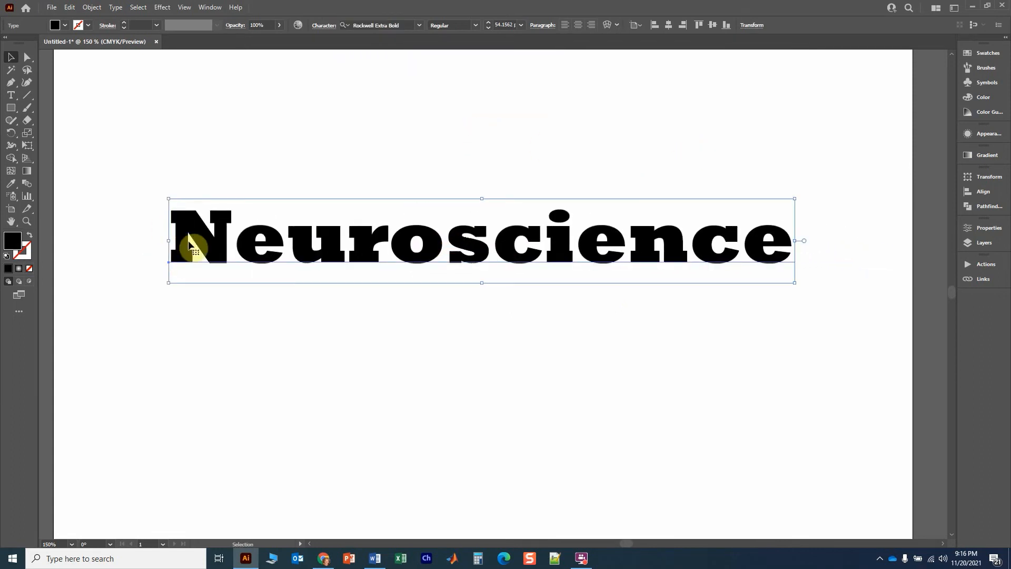
Give the Neuroscience text a 1 pt black stroke and a light blue fill
{"action": "left_click", "coordinate": [78, 25]}
{"action": "left_click", "coordinate": [29, 43]}
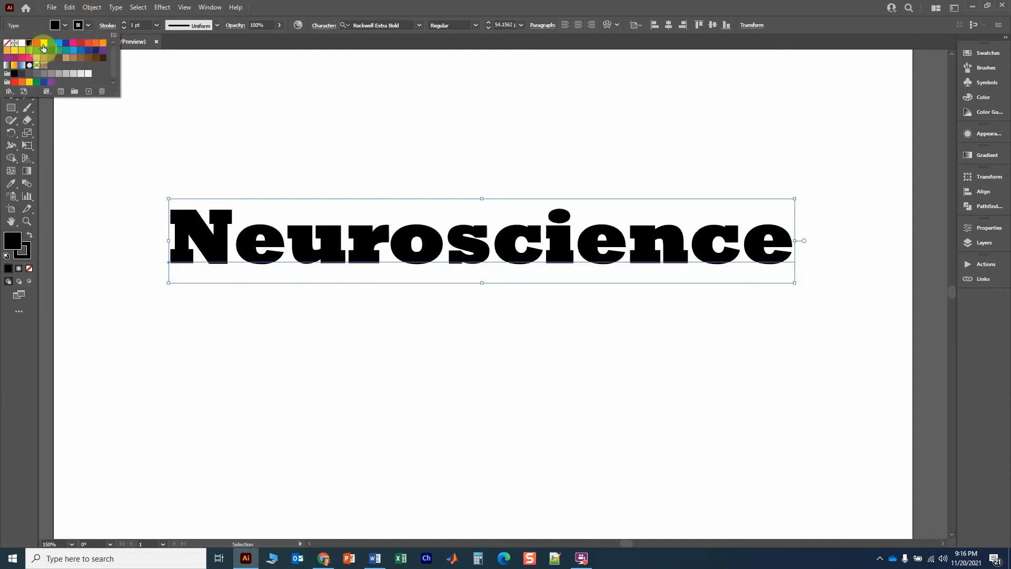
{"action": "left_click", "coordinate": [67, 25]}
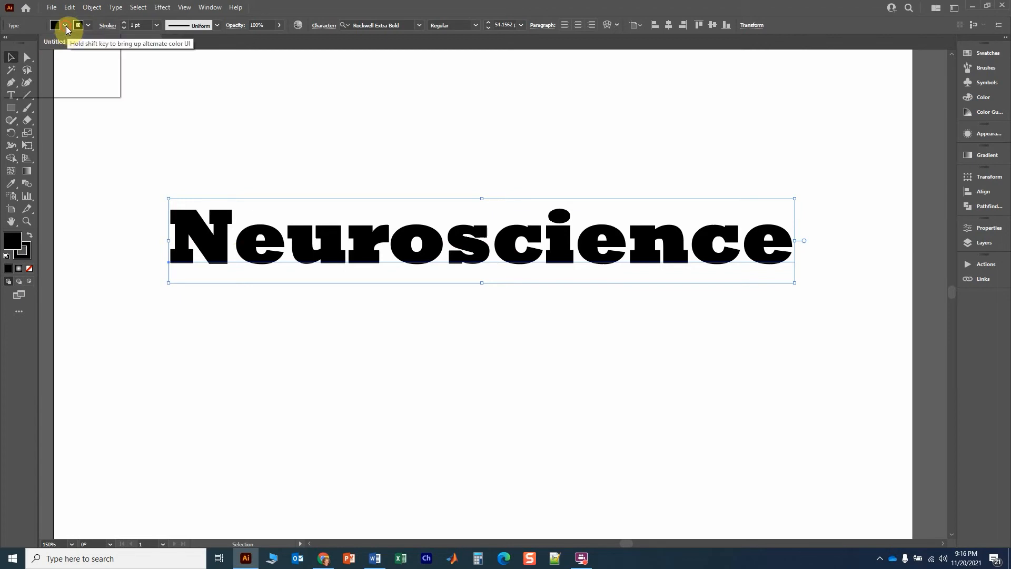
{"action": "left_click", "coordinate": [65, 25]}
{"action": "left_click", "coordinate": [60, 50]}
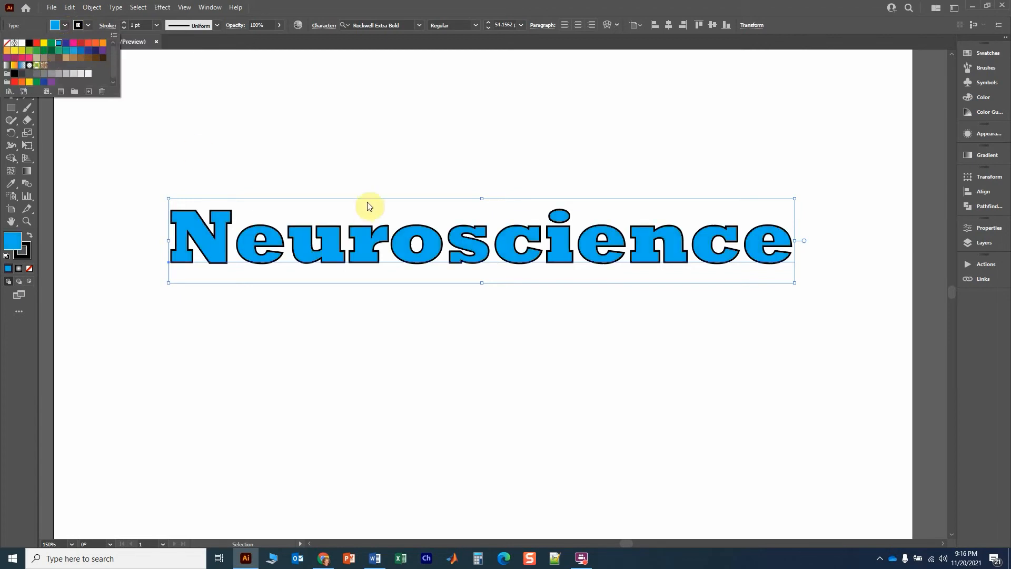
{"action": "left_click", "coordinate": [339, 149]}
{"action": "left_click", "coordinate": [373, 130]}
{"action": "left_click", "coordinate": [379, 258]}
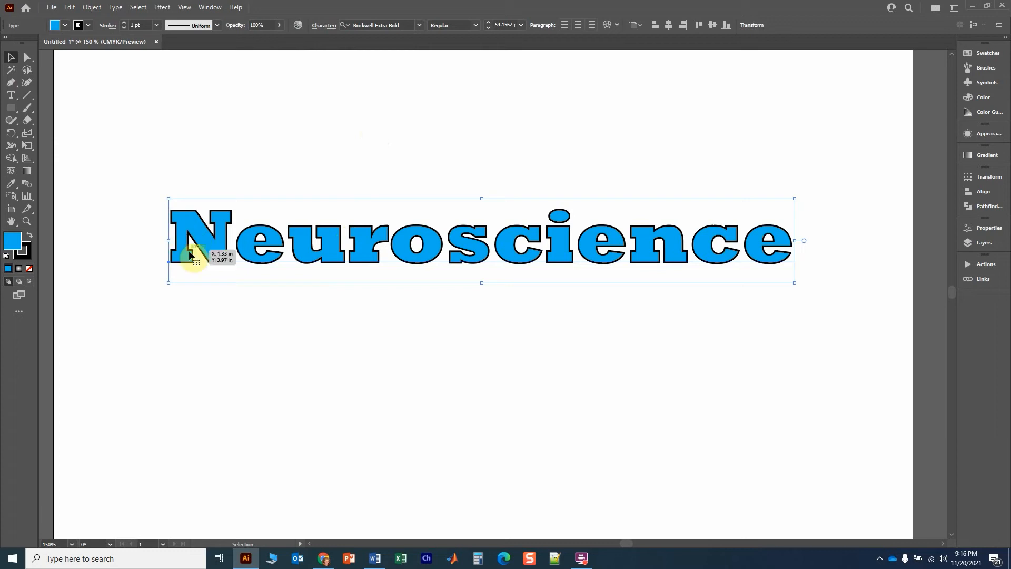
Place a copy of the Neuroscience text below the original and expand the copy's object and fill
{"action": "left_click_drag", "start_coordinate": [398, 257], "coordinate": [395, 316]}
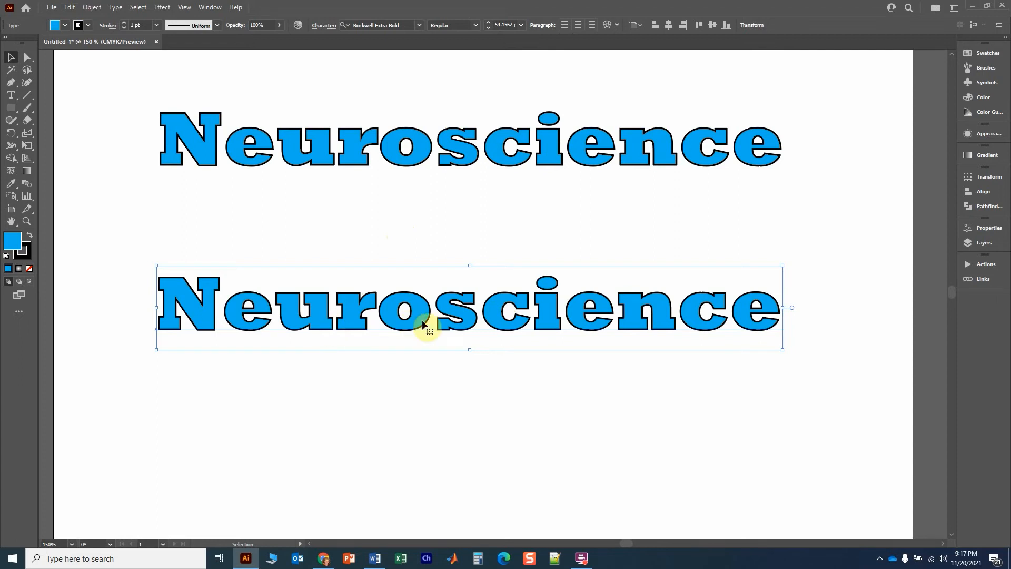
{"action": "left_click", "coordinate": [91, 8]}
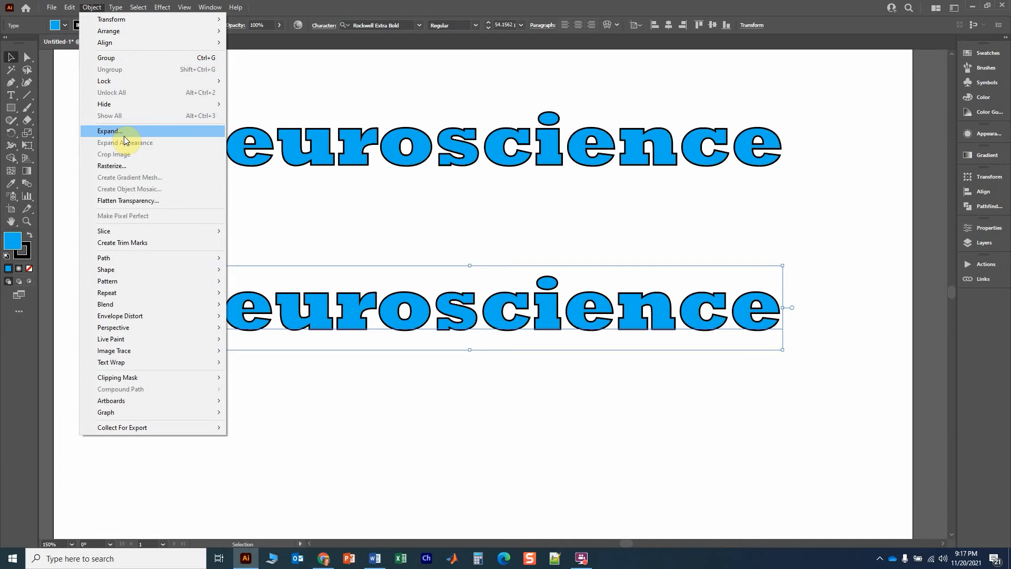
{"action": "left_click", "coordinate": [124, 136]}
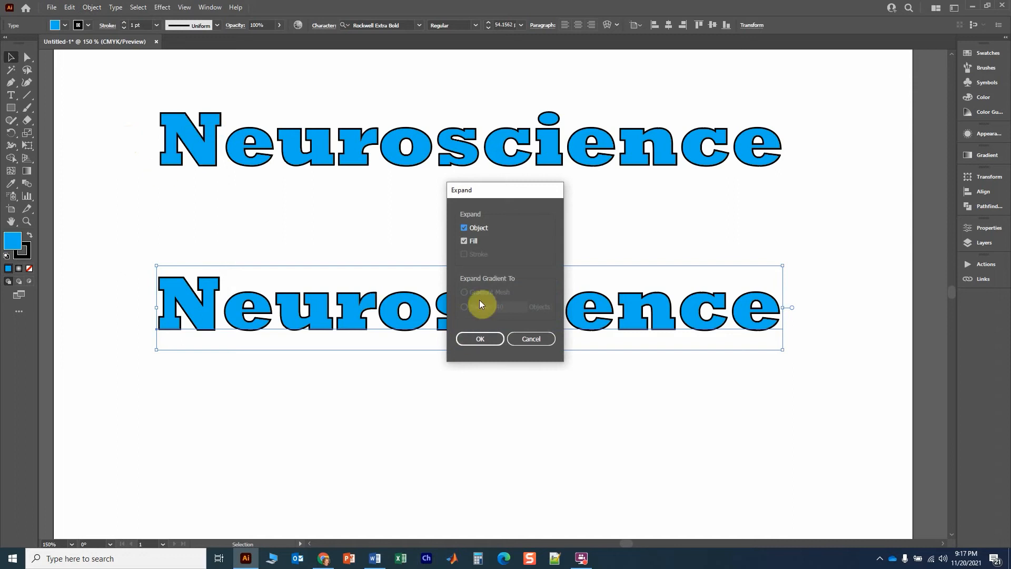
{"action": "left_click", "coordinate": [473, 337]}
Examine the expanded copy's individual letters in isolation mode and compare it with the original Neuroscience text
{"action": "left_click", "coordinate": [413, 255]}
{"action": "left_click", "coordinate": [401, 313]}
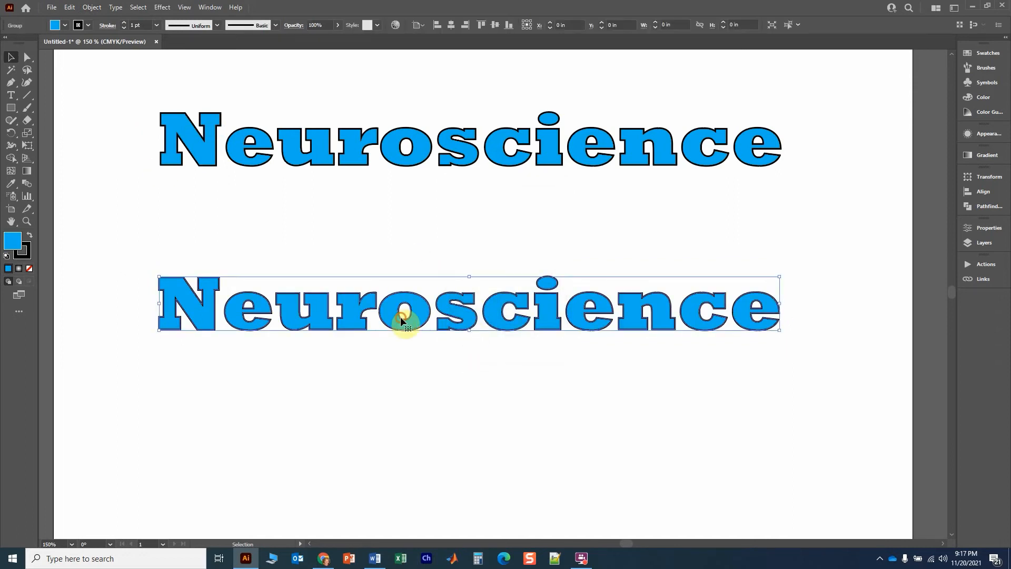
{"action": "double_click", "coordinate": [396, 319]}
{"action": "left_click", "coordinate": [350, 316]}
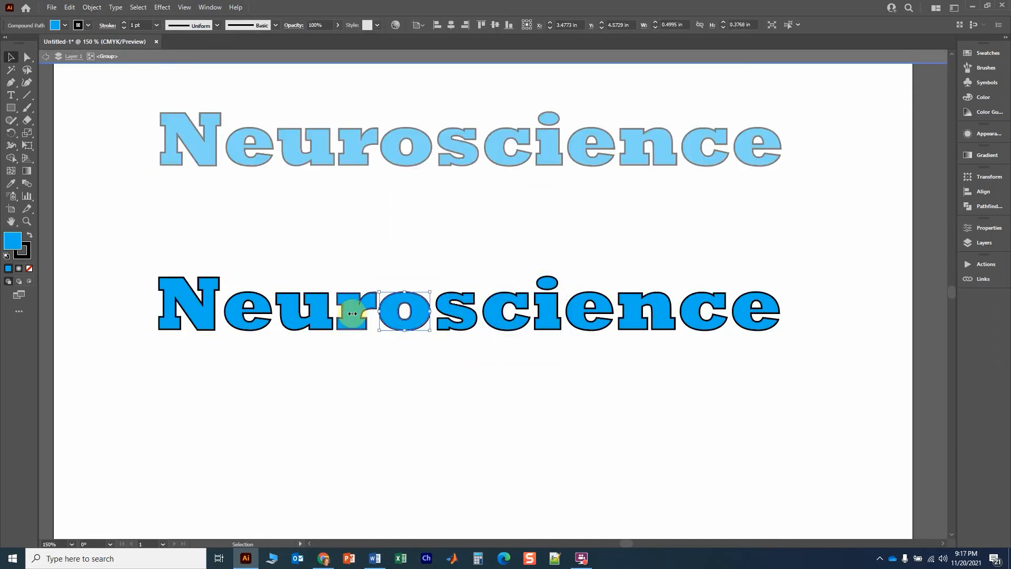
{"action": "left_click", "coordinate": [303, 317]}
{"action": "left_click", "coordinate": [247, 319]}
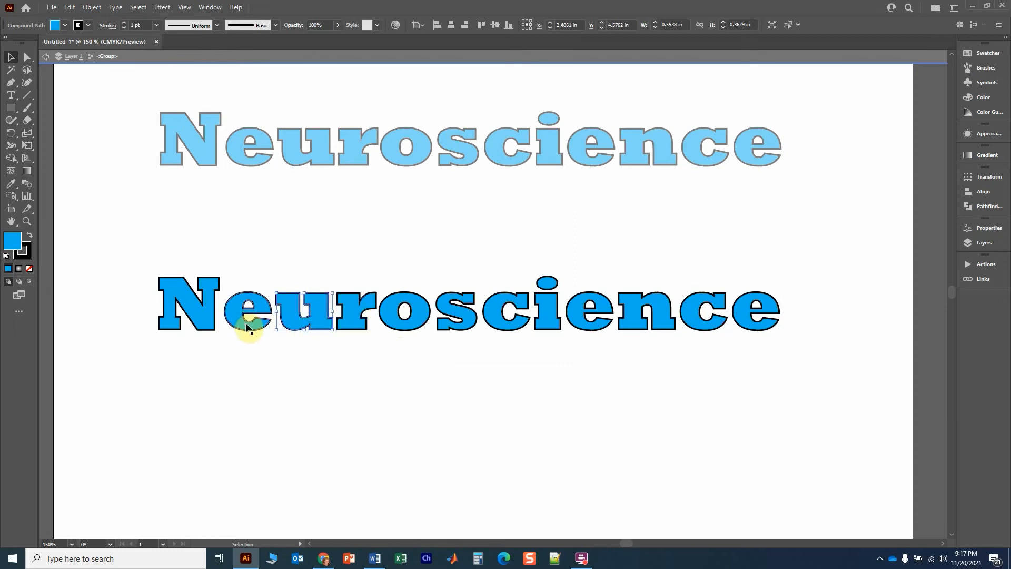
{"action": "left_click", "coordinate": [202, 314]}
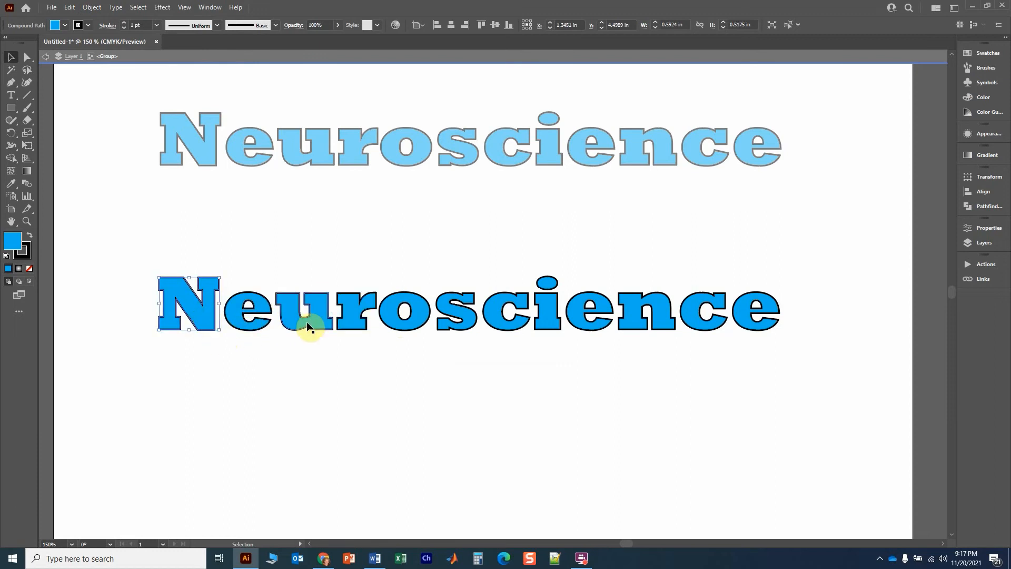
{"action": "left_click", "coordinate": [403, 311]}
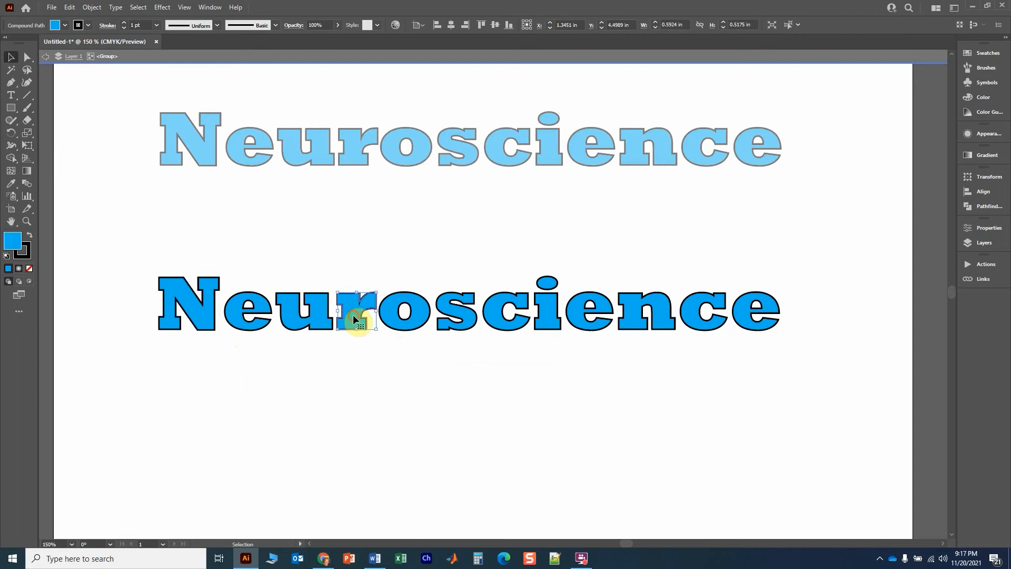
{"action": "double_click", "coordinate": [438, 361]}
{"action": "left_click", "coordinate": [410, 149]}
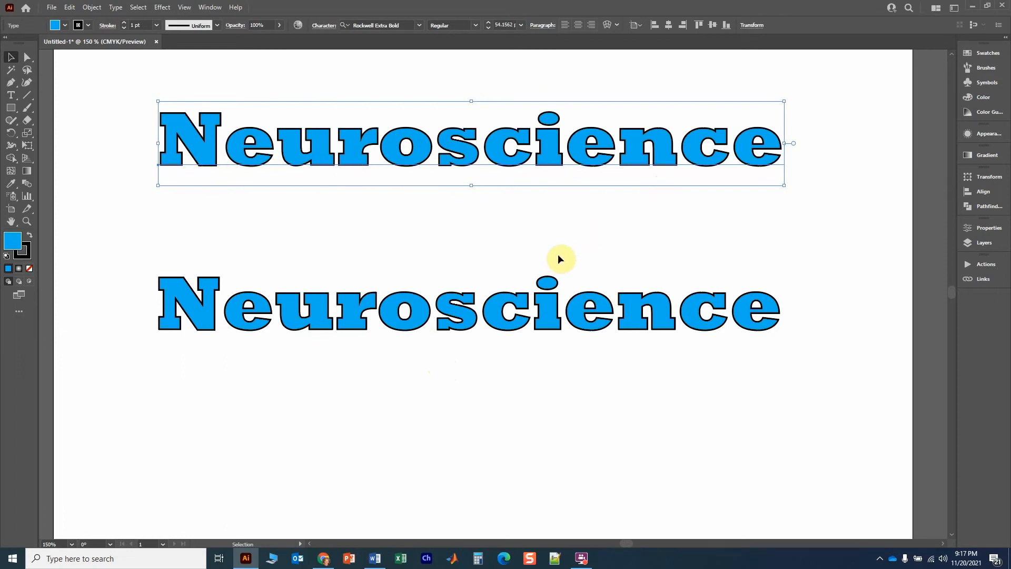
Apply a linear white-to-black gradient fill at a 60° angle to the expanded Neuroscience lettering
{"action": "left_click", "coordinate": [412, 322]}
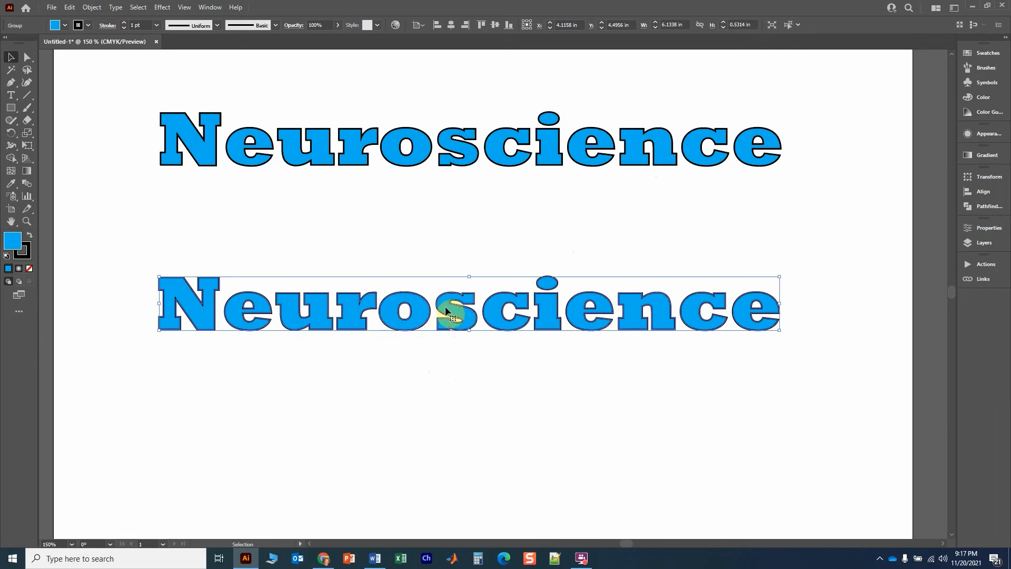
{"action": "left_click", "coordinate": [990, 158]}
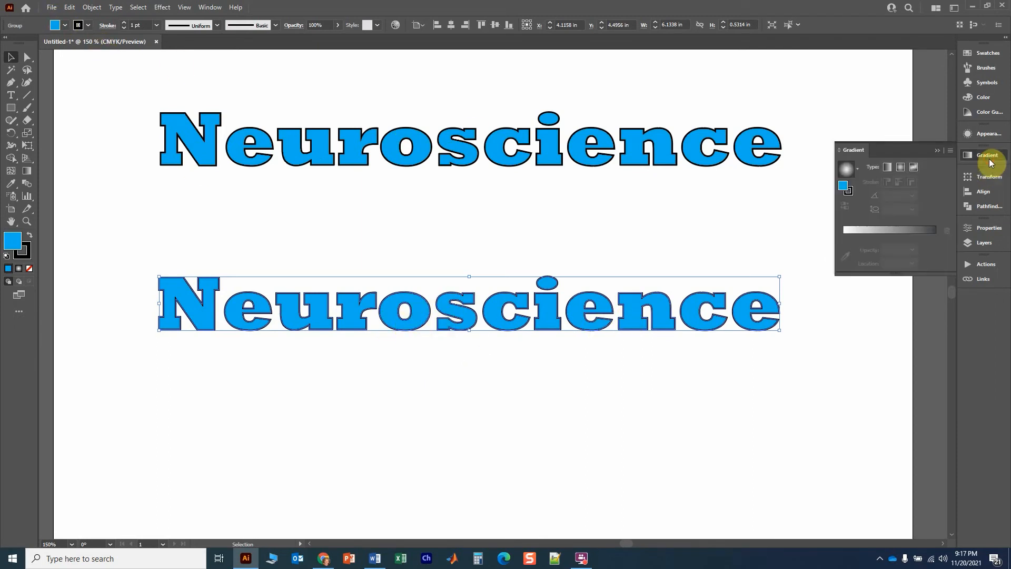
{"action": "left_click", "coordinate": [887, 167]}
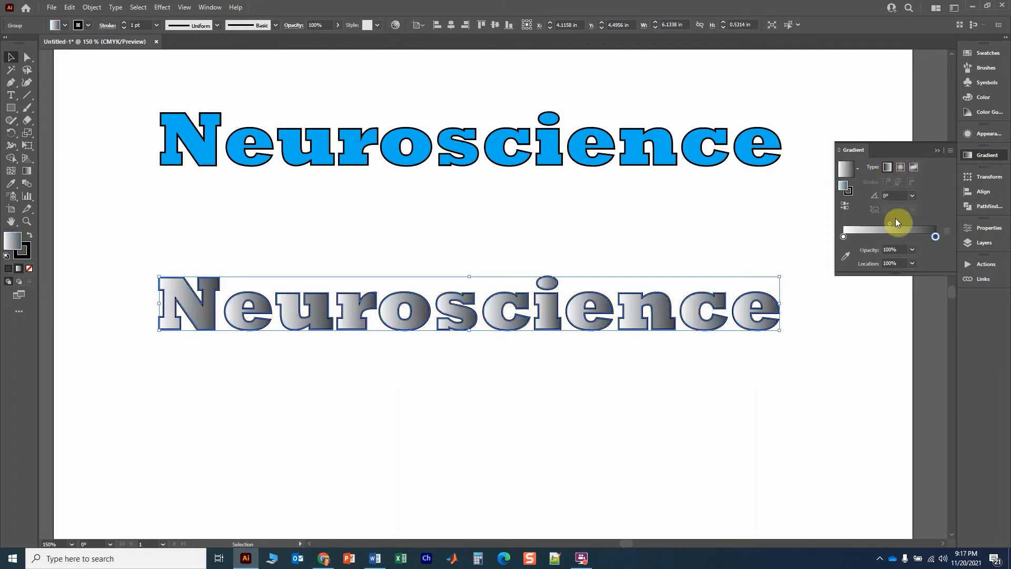
{"action": "left_click", "coordinate": [912, 195]}
{"action": "left_click", "coordinate": [917, 263]}
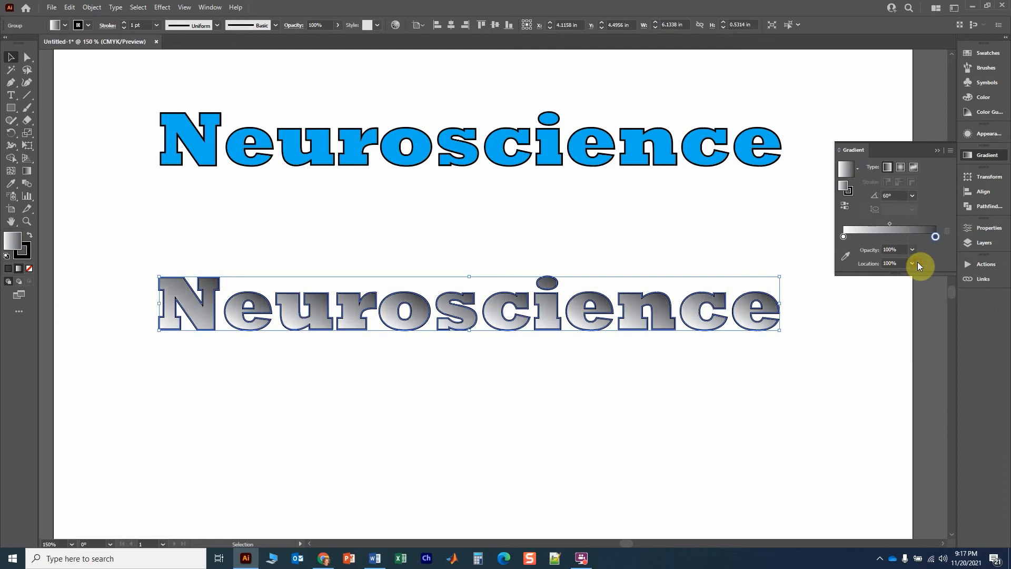
Change the lower lettering's gradient to white at both ends with a dark middle stop at about 51%
{"action": "left_click_drag", "start_coordinate": [934, 237], "coordinate": [882, 236]}
{"action": "left_click", "coordinate": [934, 237]}
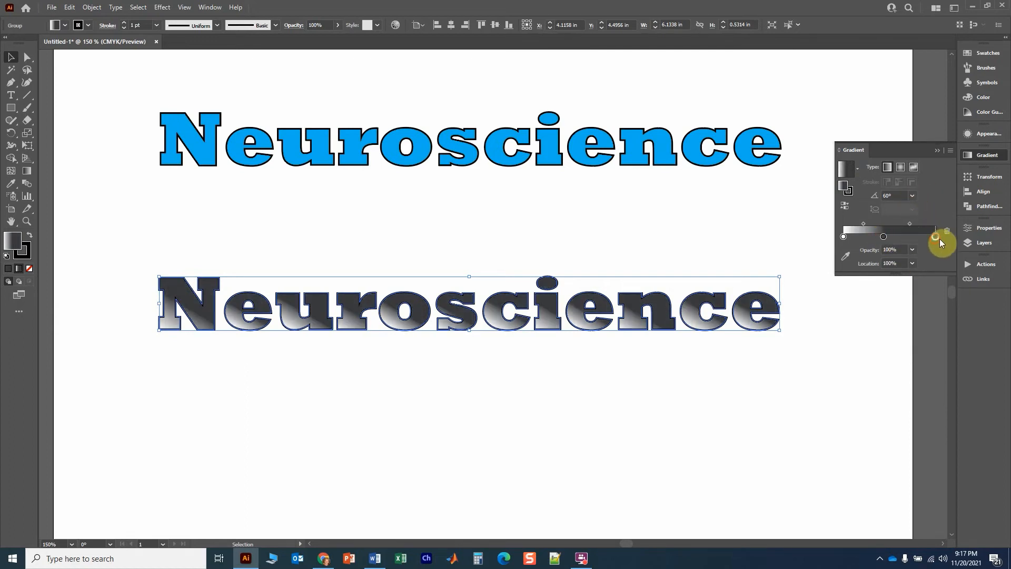
{"action": "double_click", "coordinate": [934, 236]}
{"action": "left_click", "coordinate": [815, 274]}
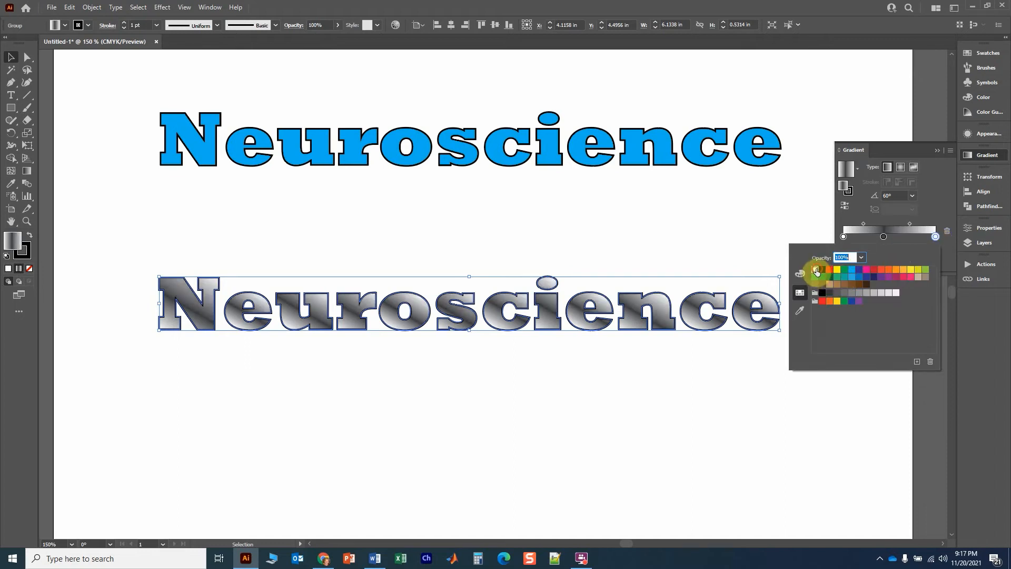
{"action": "left_click", "coordinate": [885, 238]}
{"action": "left_click_drag", "start_coordinate": [885, 239], "coordinate": [890, 238]}
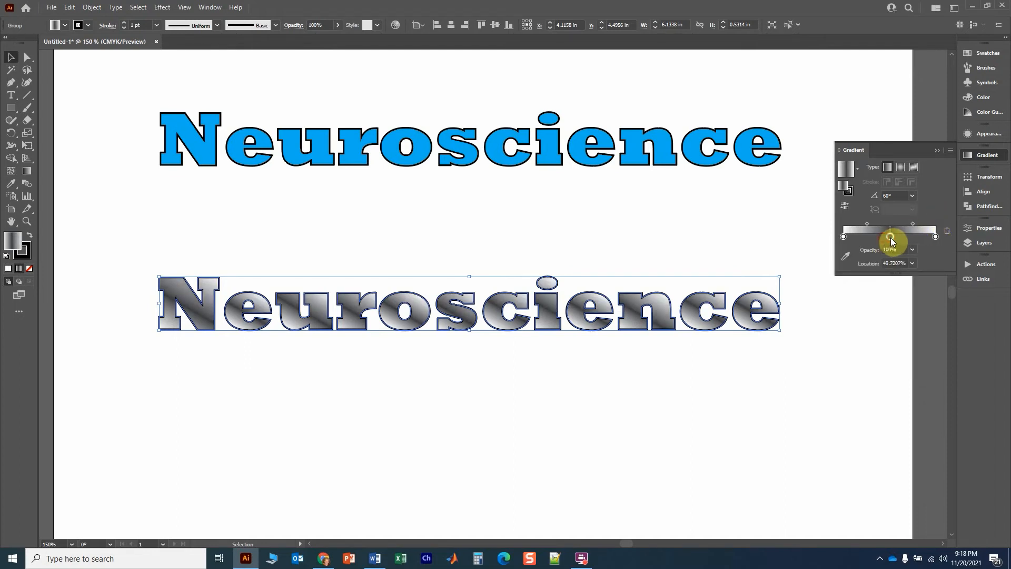
Shift the gradient midpoint between the first white stop and the dark stop to about 39%, and move the lettering up toward the blue text
{"action": "left_click", "coordinate": [247, 379]}
{"action": "left_click", "coordinate": [542, 316]}
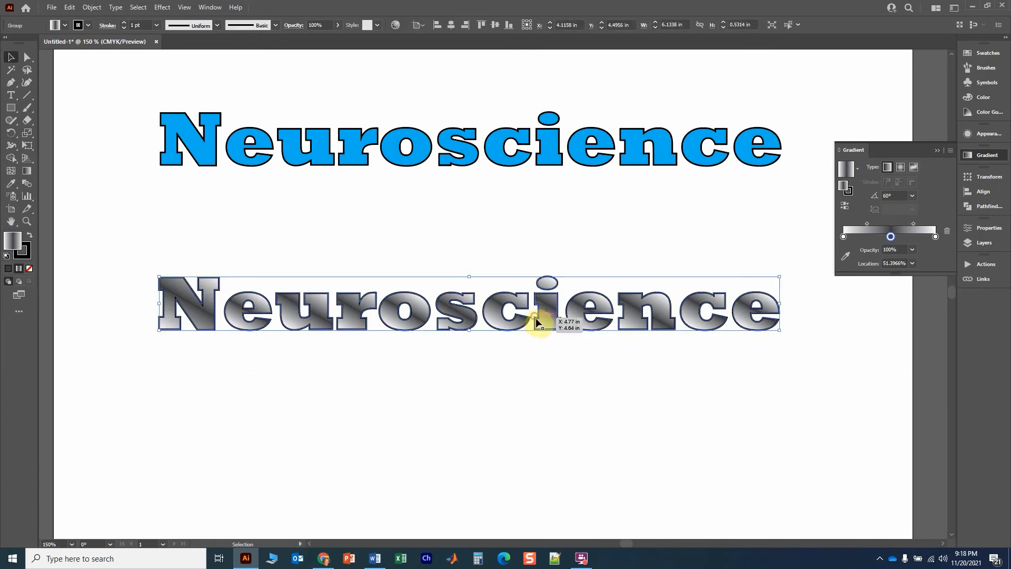
{"action": "left_click_drag", "start_coordinate": [912, 223], "coordinate": [861, 224]}
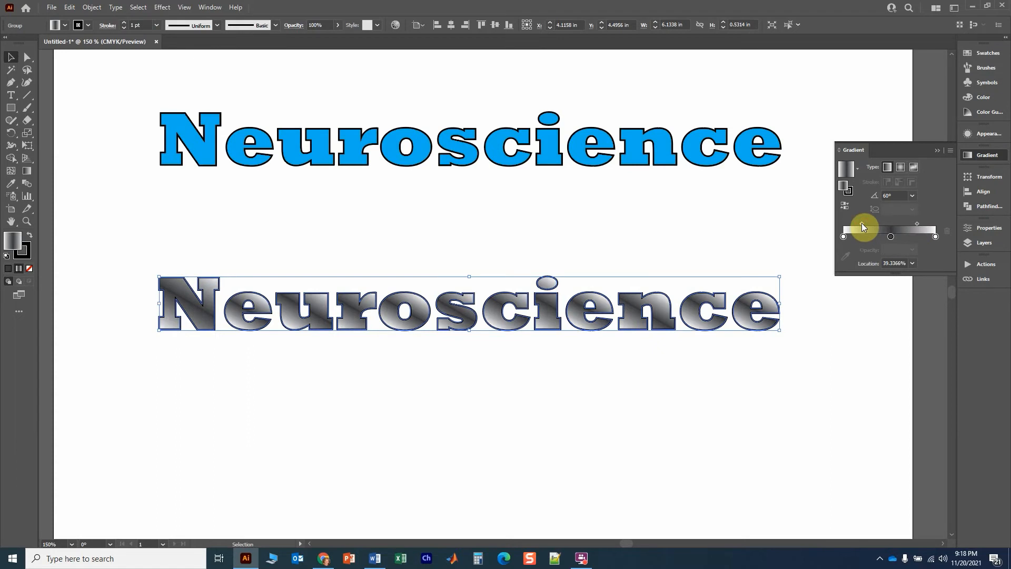
{"action": "left_click", "coordinate": [516, 404]}
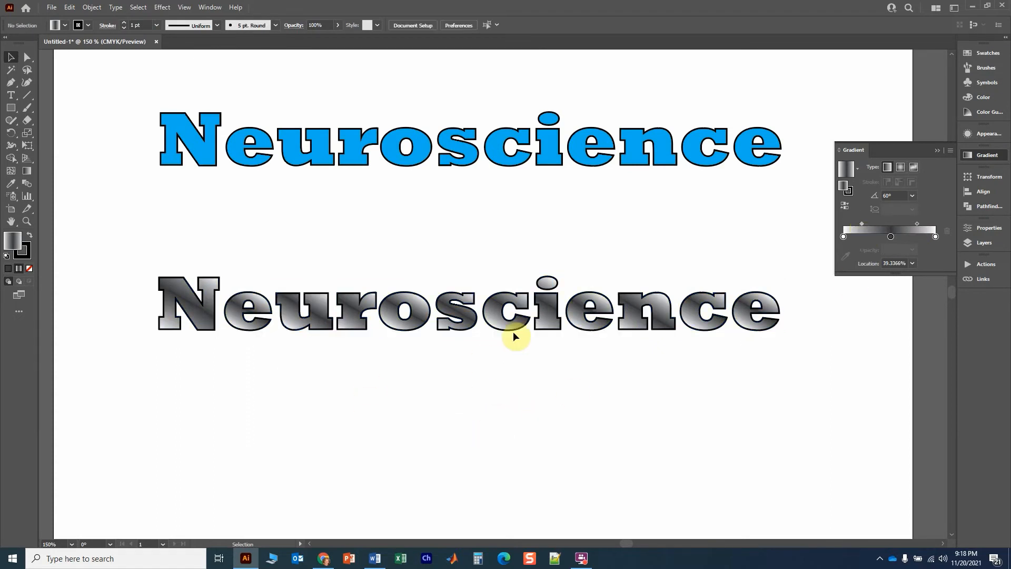
{"action": "left_click_drag", "start_coordinate": [513, 324], "coordinate": [516, 254]}
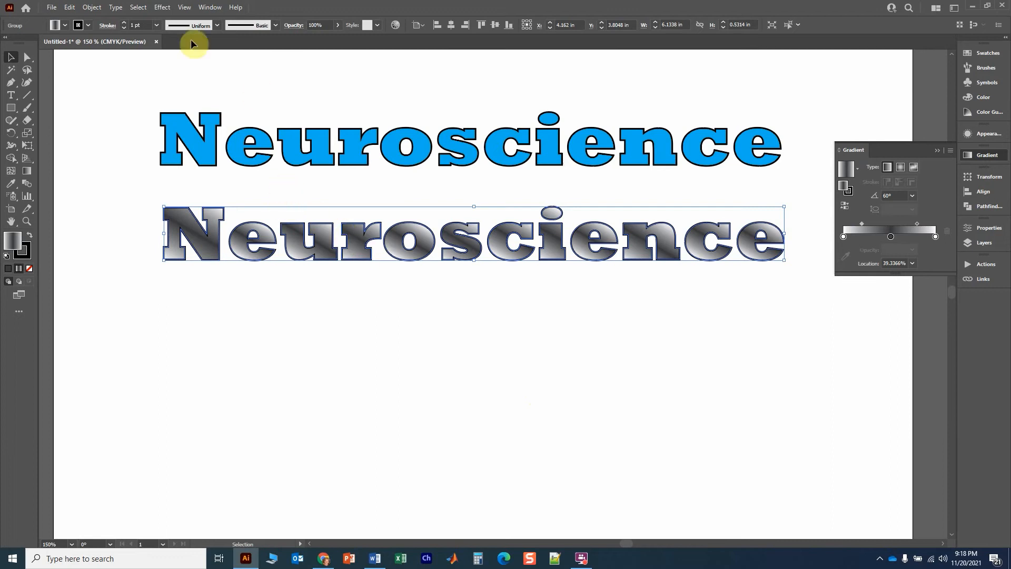
Apply a Drop Shadow effect to the gradient lettering with X and Y offsets of 0.125 in
{"action": "left_click", "coordinate": [138, 7]}
{"action": "mouse_move", "coordinate": [162, 7]}
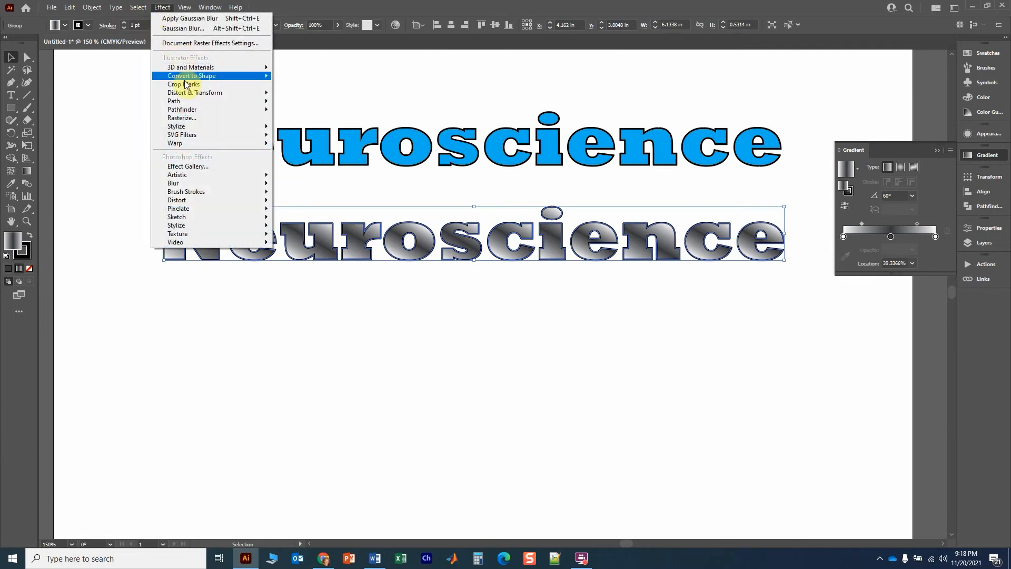
{"action": "mouse_move", "coordinate": [191, 184]}
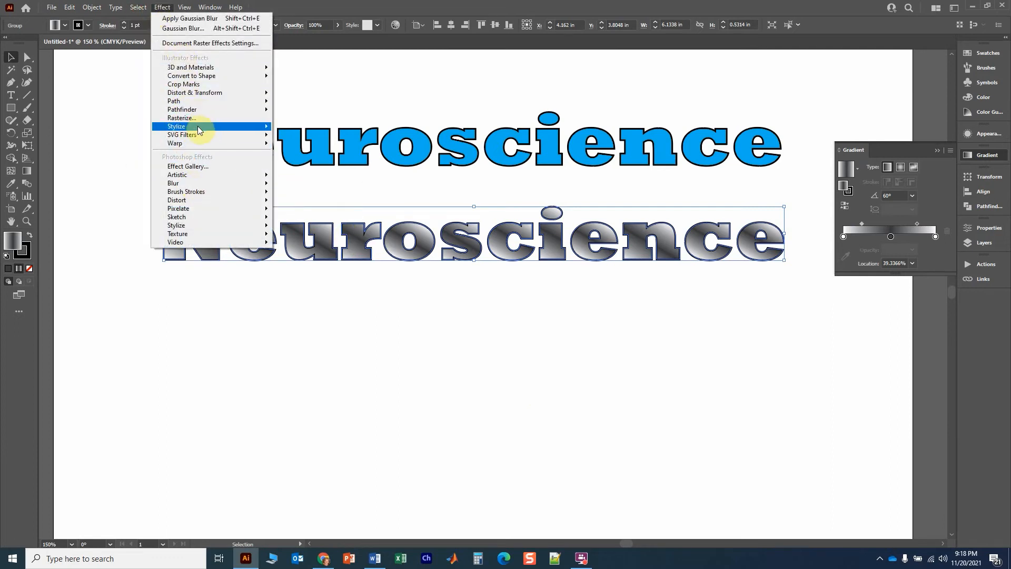
{"action": "mouse_move", "coordinate": [196, 127]}
{"action": "left_click", "coordinate": [309, 128]}
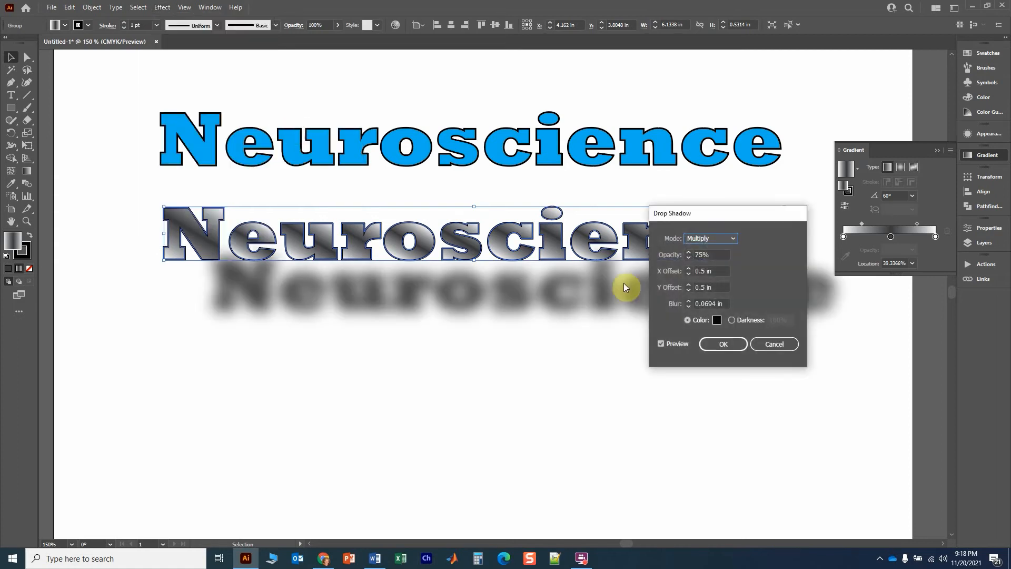
{"action": "left_click", "coordinate": [688, 269]}
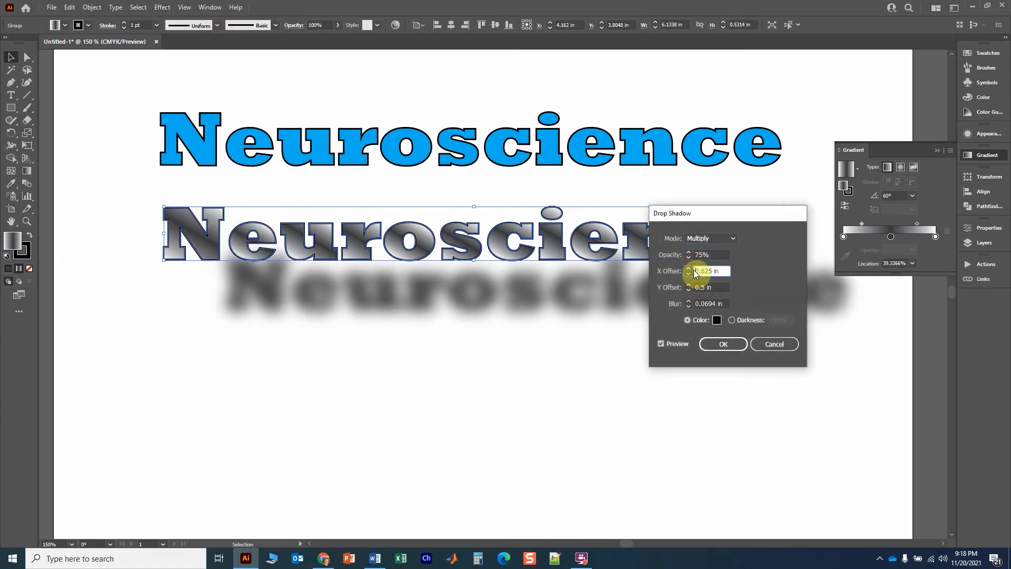
{"action": "left_click", "coordinate": [687, 273]}
{"action": "left_click", "coordinate": [687, 274]}
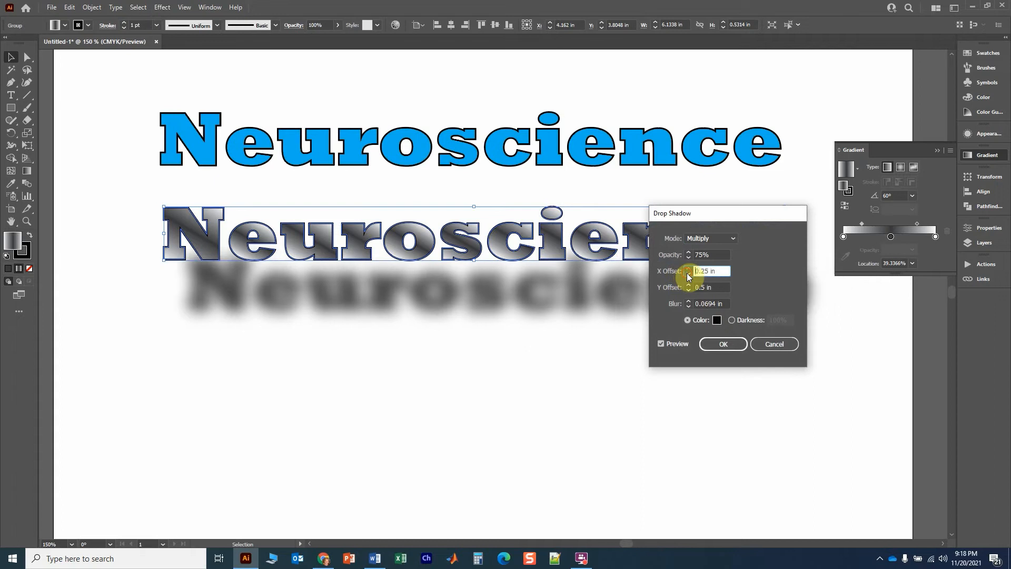
{"action": "left_click", "coordinate": [688, 273]}
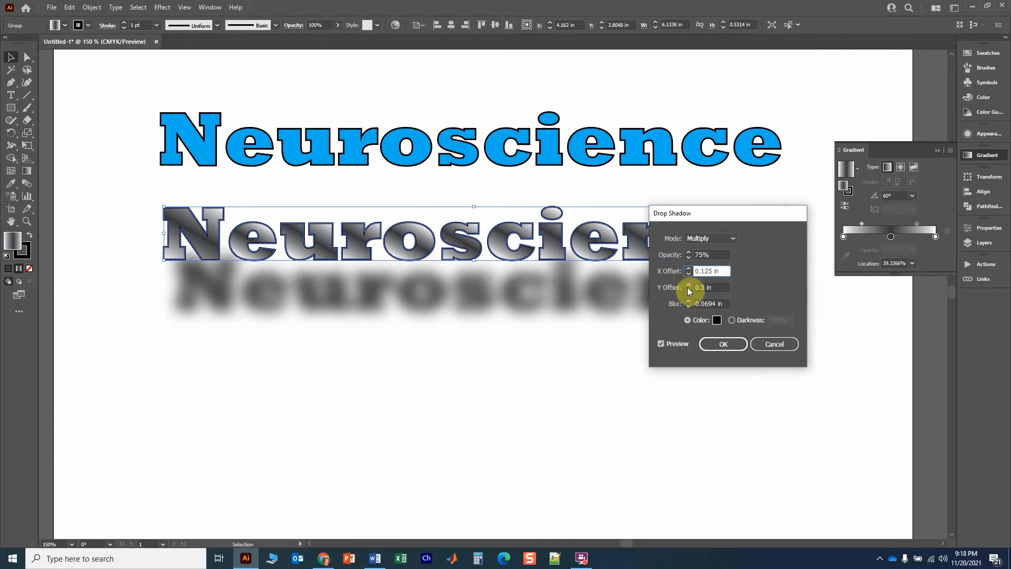
{"action": "left_click", "coordinate": [688, 290]}
{"action": "left_click", "coordinate": [688, 290]}
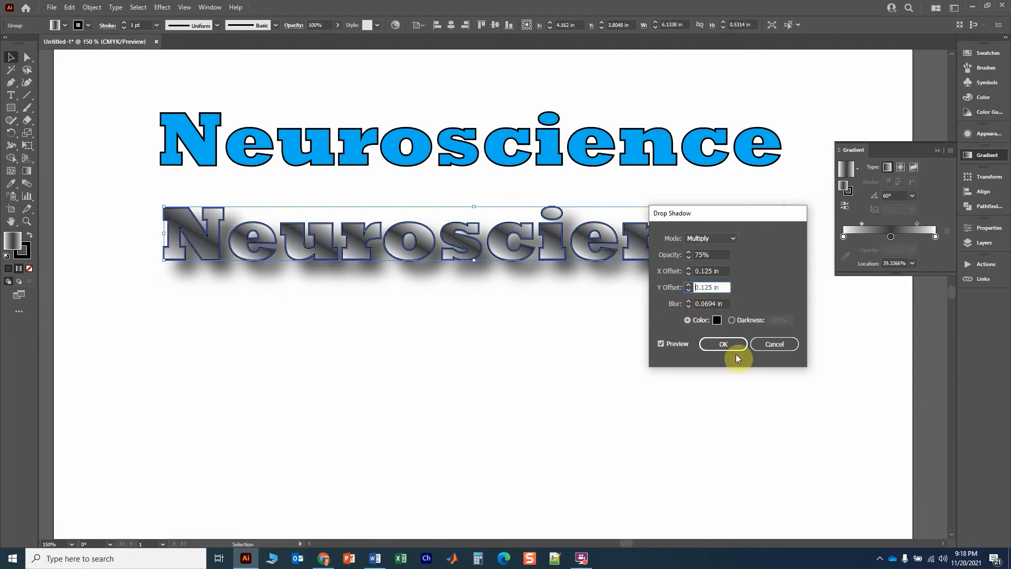
{"action": "left_click", "coordinate": [725, 345]}
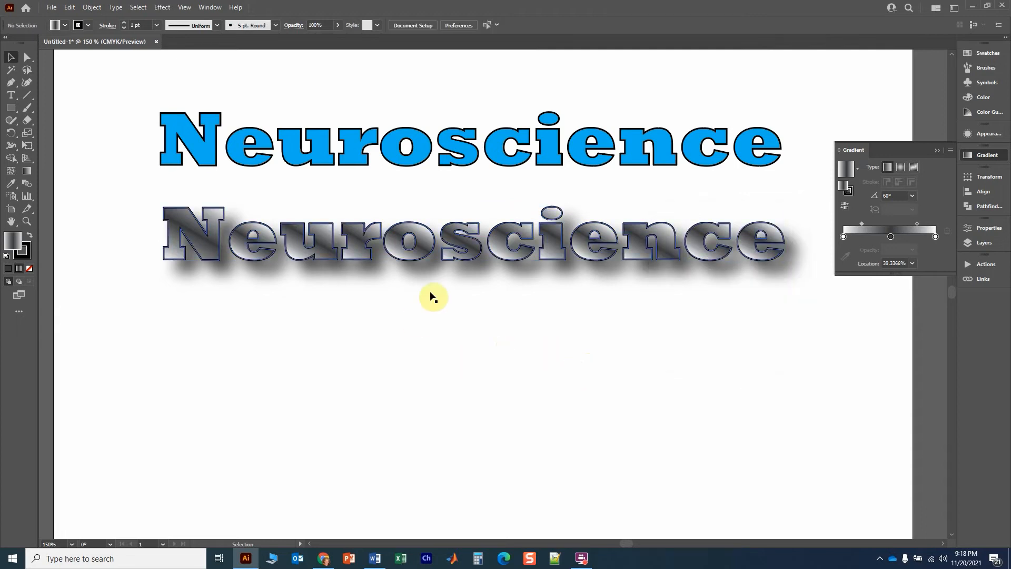
Edit the gradient lettering's existing drop shadow, setting both the X and Y offsets to 0.06 in
{"action": "left_click", "coordinate": [255, 239]}
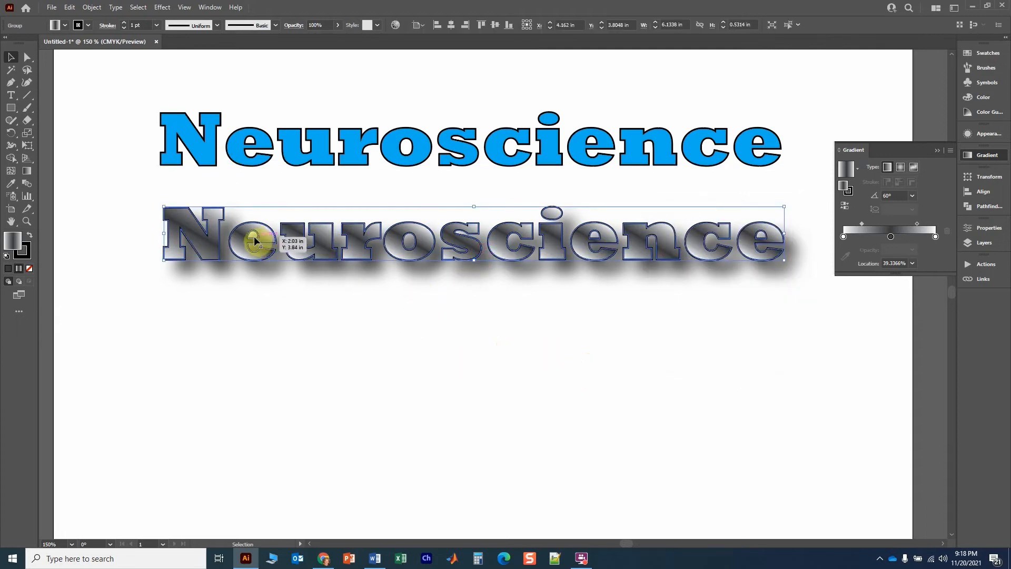
{"action": "left_click", "coordinate": [162, 7]}
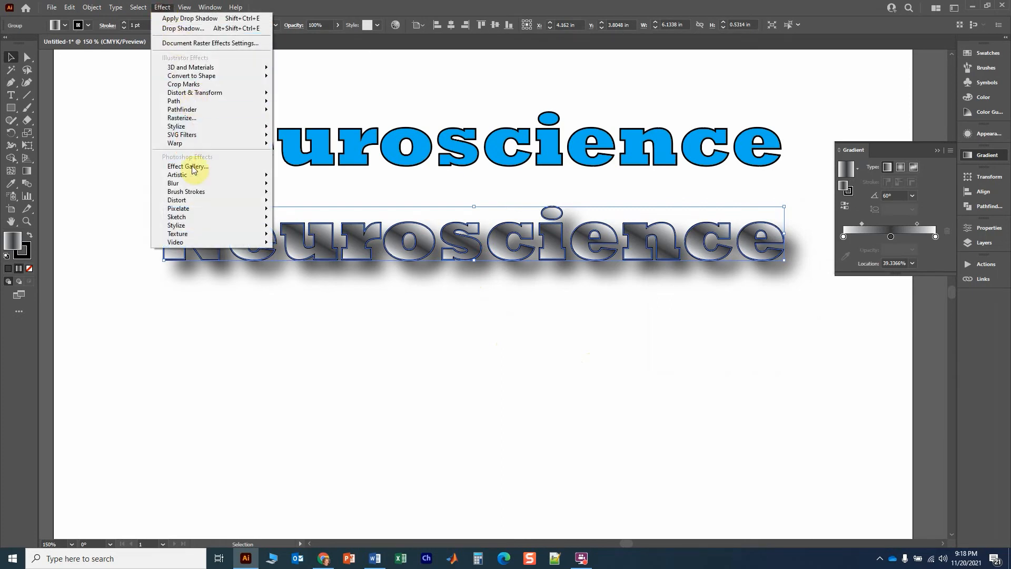
{"action": "mouse_move", "coordinate": [179, 127]}
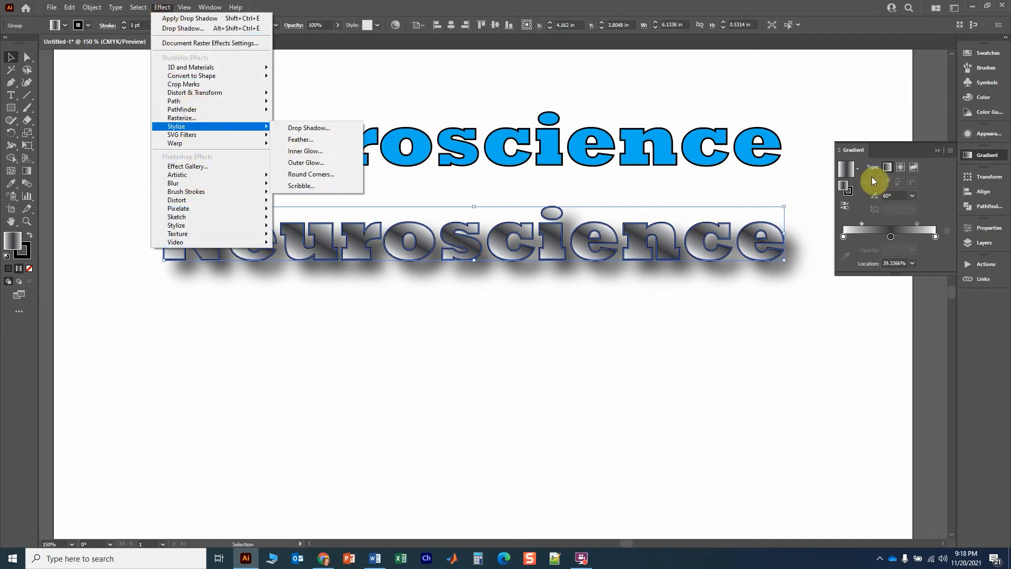
{"action": "left_click", "coordinate": [987, 133]}
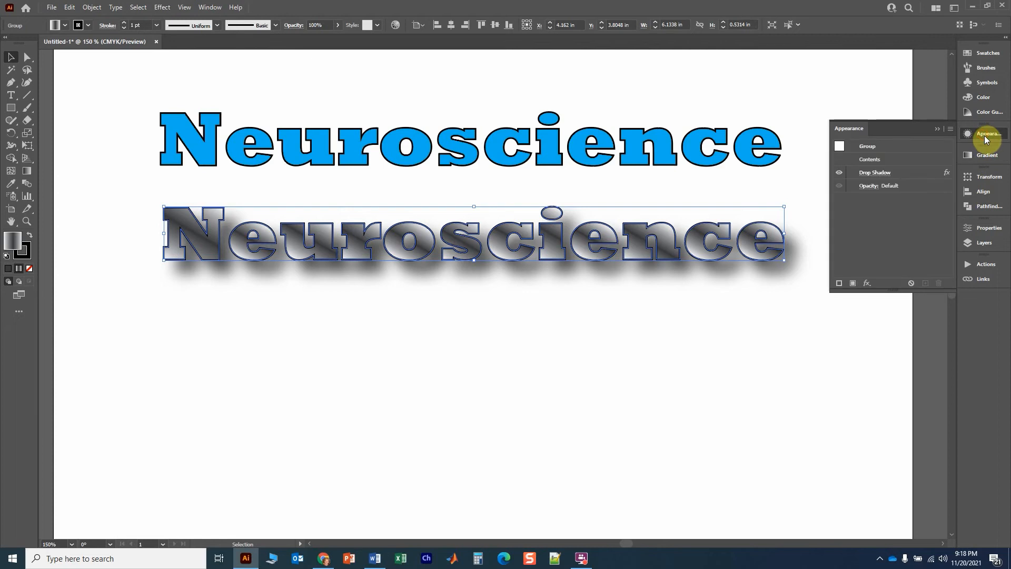
{"action": "left_click", "coordinate": [870, 174]}
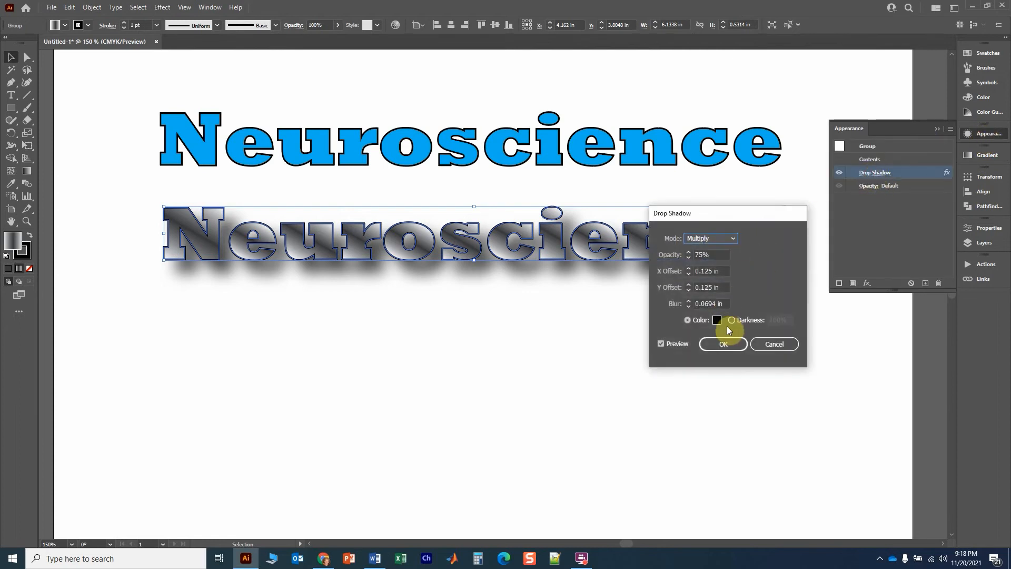
{"action": "left_click_drag", "start_coordinate": [722, 270], "coordinate": [664, 270]}
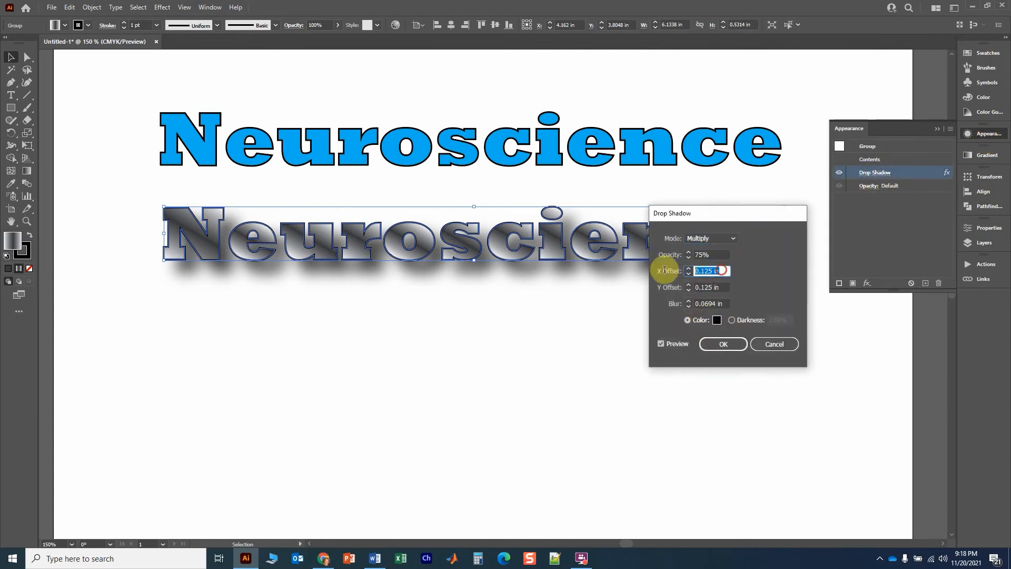
{"action": "type", "text": "0.06"}
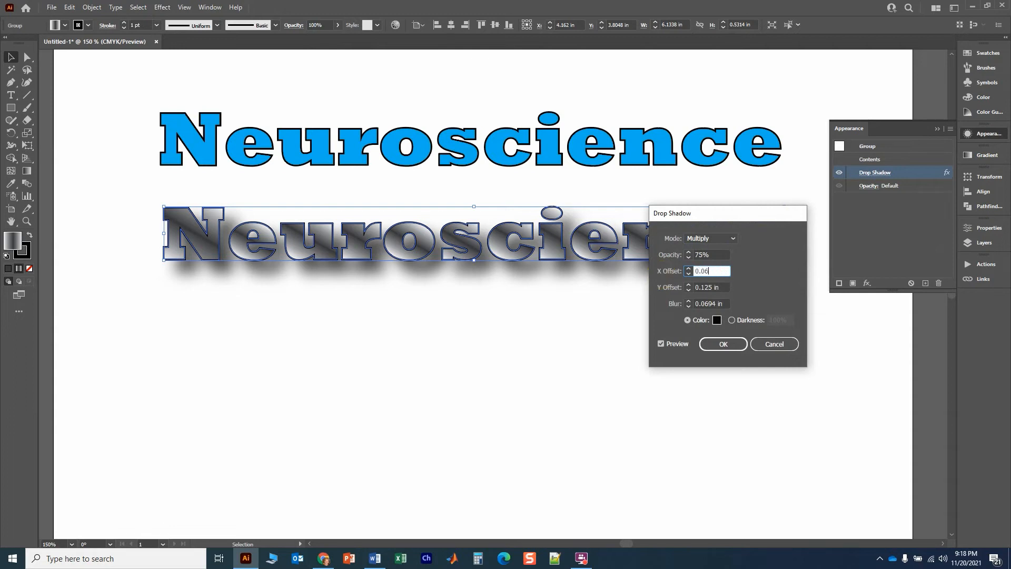
{"action": "left_click_drag", "start_coordinate": [724, 287], "coordinate": [637, 292]}
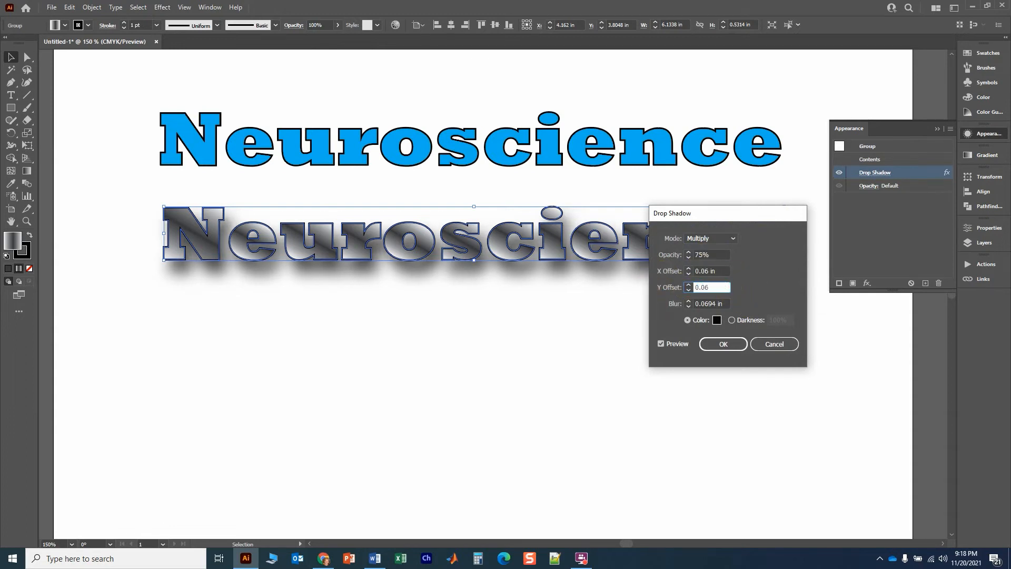
{"action": "type", "text": "0.06"}
{"action": "left_click", "coordinate": [717, 271]}
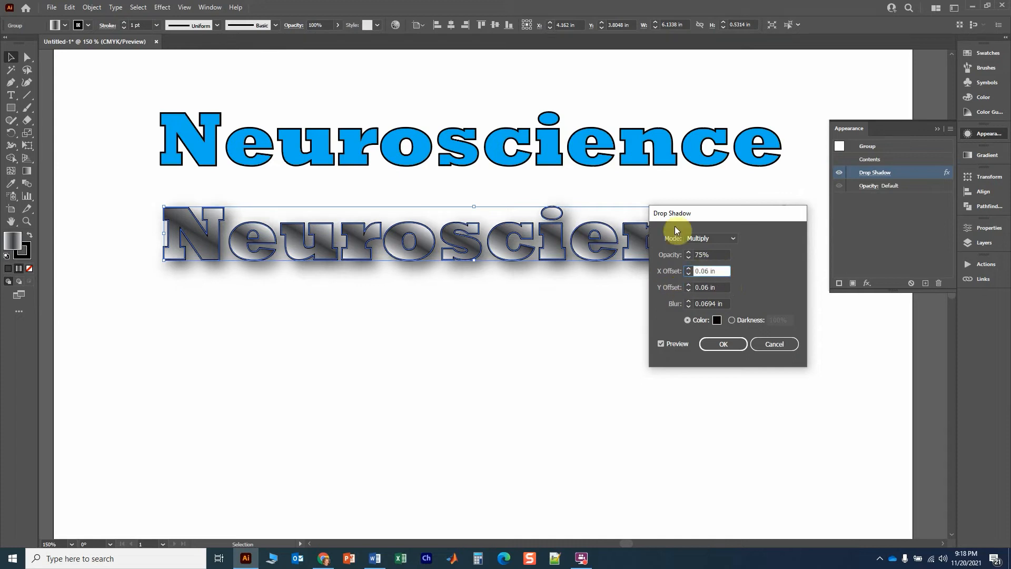
Set the drop shadow's blur to 0.03 in, apply the changes and deselect the lettering
{"action": "left_click", "coordinate": [689, 306]}
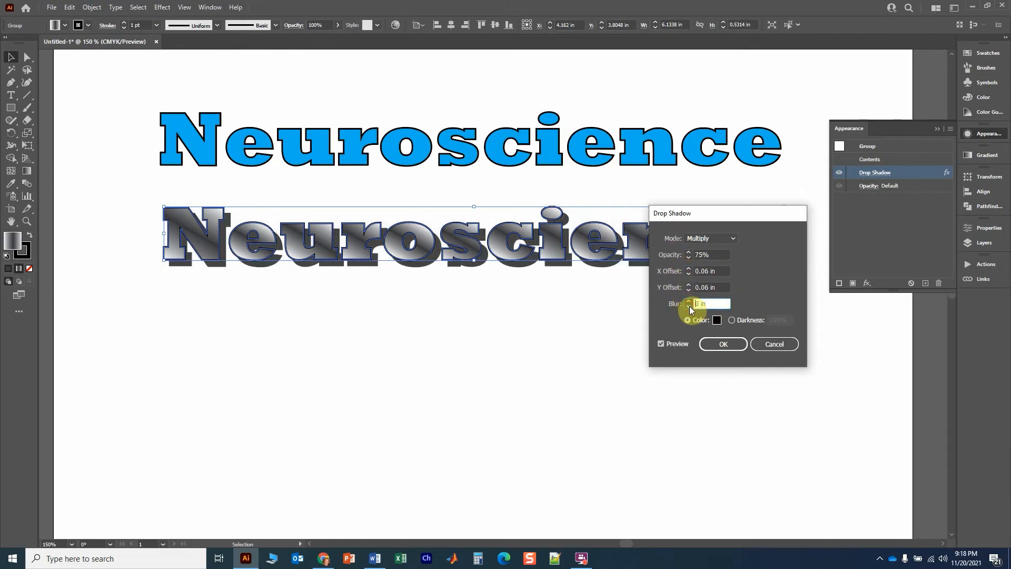
{"action": "left_click", "coordinate": [695, 304]}
{"action": "left_click", "coordinate": [689, 300]}
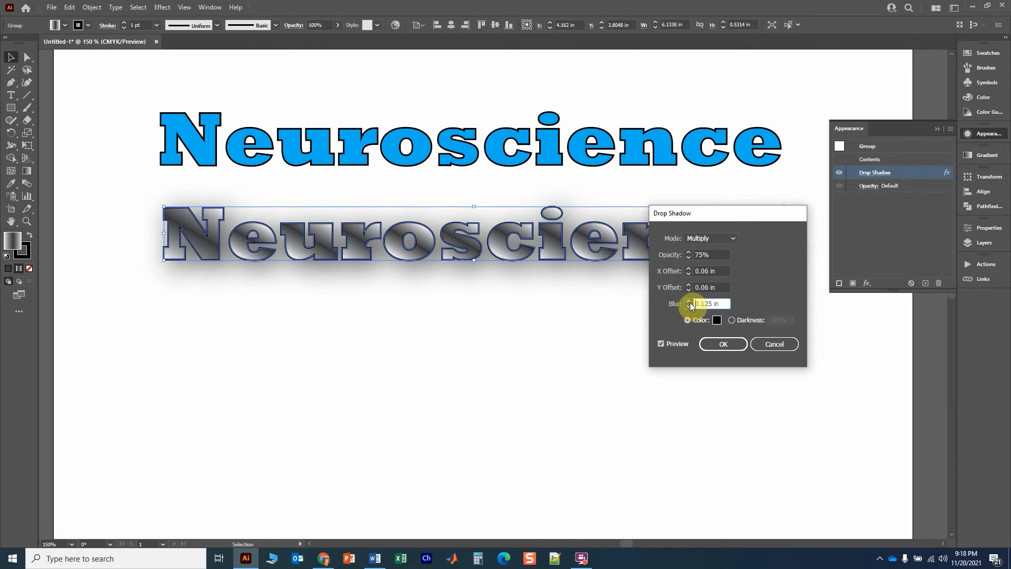
{"action": "left_click", "coordinate": [724, 302]}
{"action": "type", "text": "0.03"}
{"action": "left_click", "coordinate": [724, 288]}
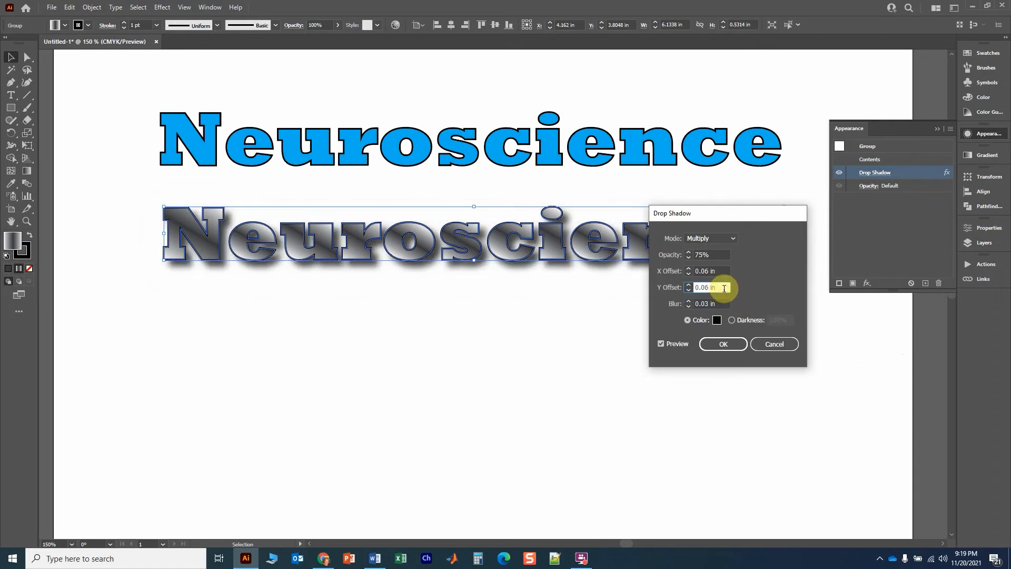
{"action": "left_click", "coordinate": [727, 343]}
{"action": "left_click", "coordinate": [539, 325]}
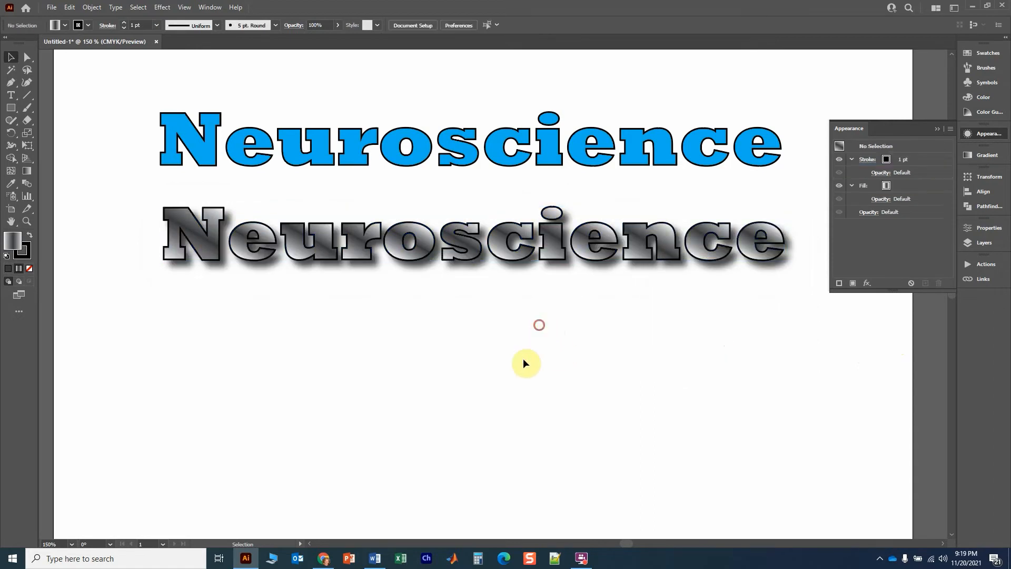
Move the gradient lettering closer to the blue Neuroscience text and place a copy of the blue text below both
{"action": "left_click_drag", "start_coordinate": [421, 239], "coordinate": [421, 225]}
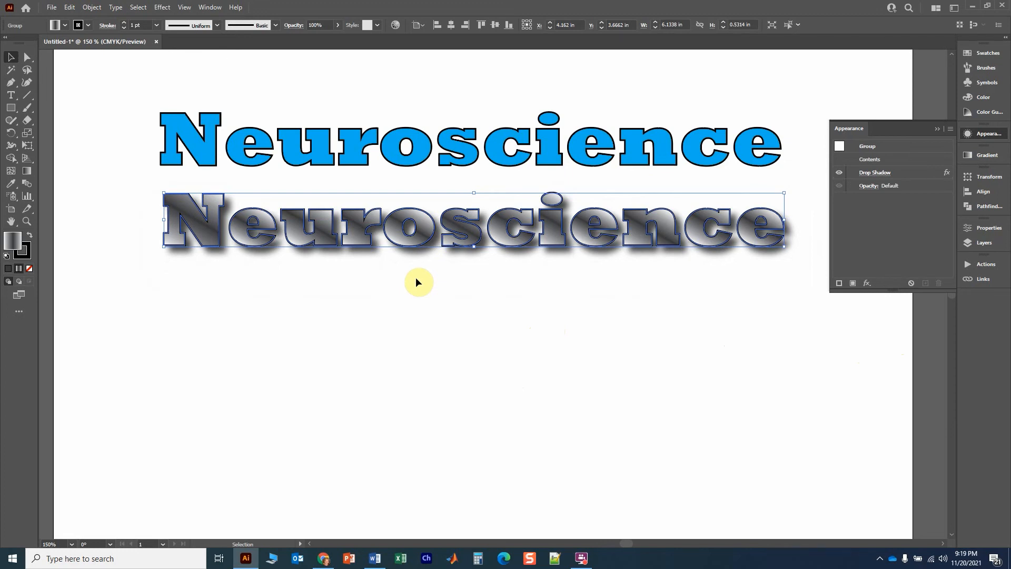
{"action": "left_click", "coordinate": [457, 148]}
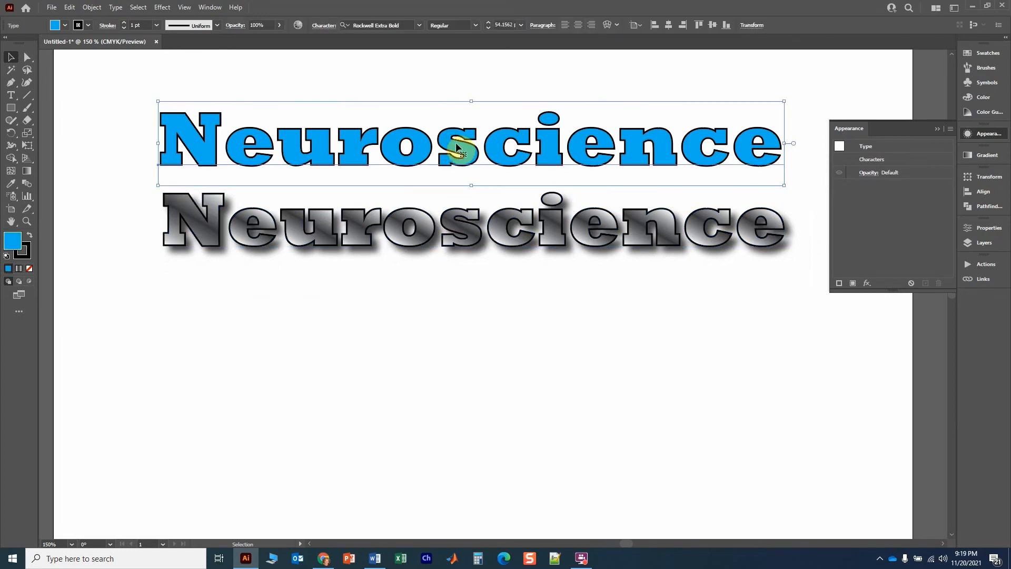
{"action": "left_click_drag", "start_coordinate": [457, 148], "coordinate": [459, 359]}
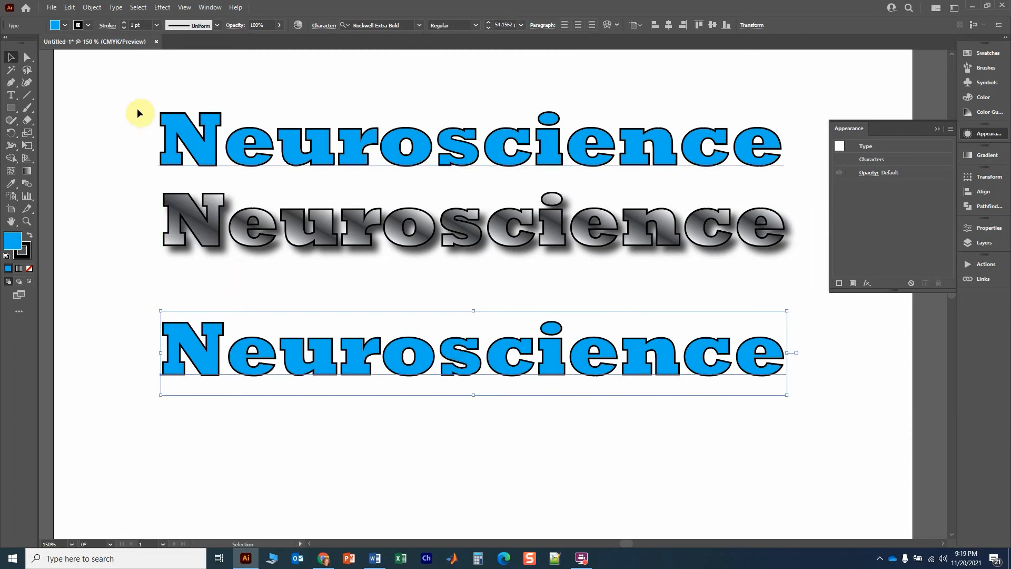
Remove the black stroke from the lowest blue Neuroscience copy
{"action": "left_click", "coordinate": [88, 26]}
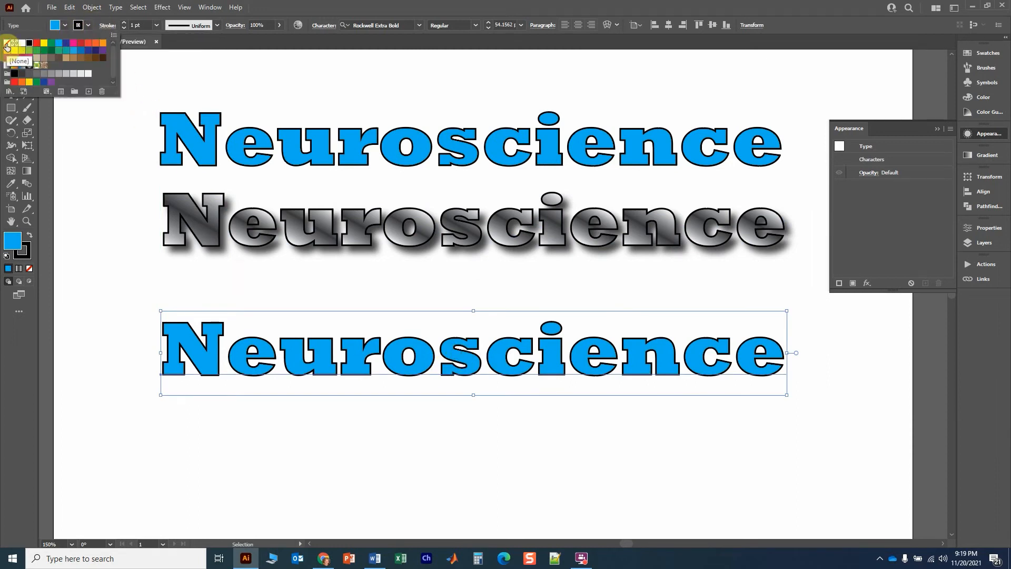
{"action": "left_click", "coordinate": [7, 44]}
{"action": "left_click", "coordinate": [361, 354]}
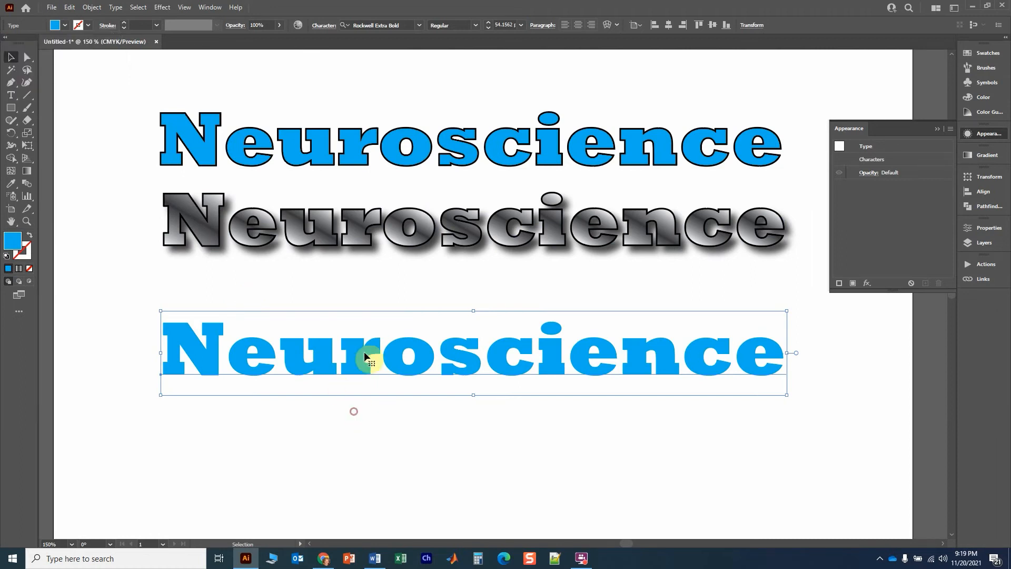
Apply the 3D Extrude & Bevel effect to the lowest blue Neuroscience text and deselect it
{"action": "left_click", "coordinate": [164, 8]}
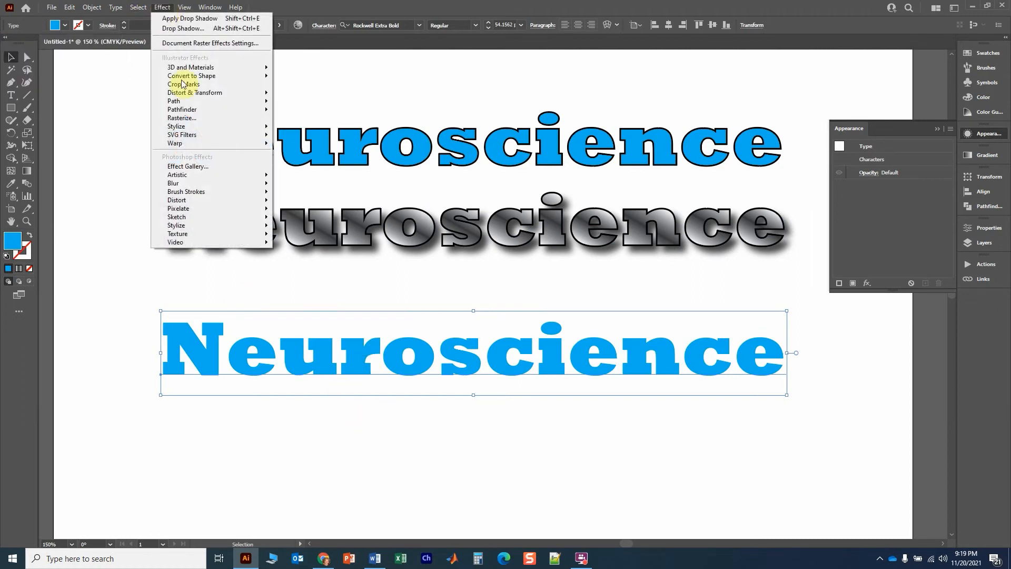
{"action": "mouse_move", "coordinate": [201, 67]}
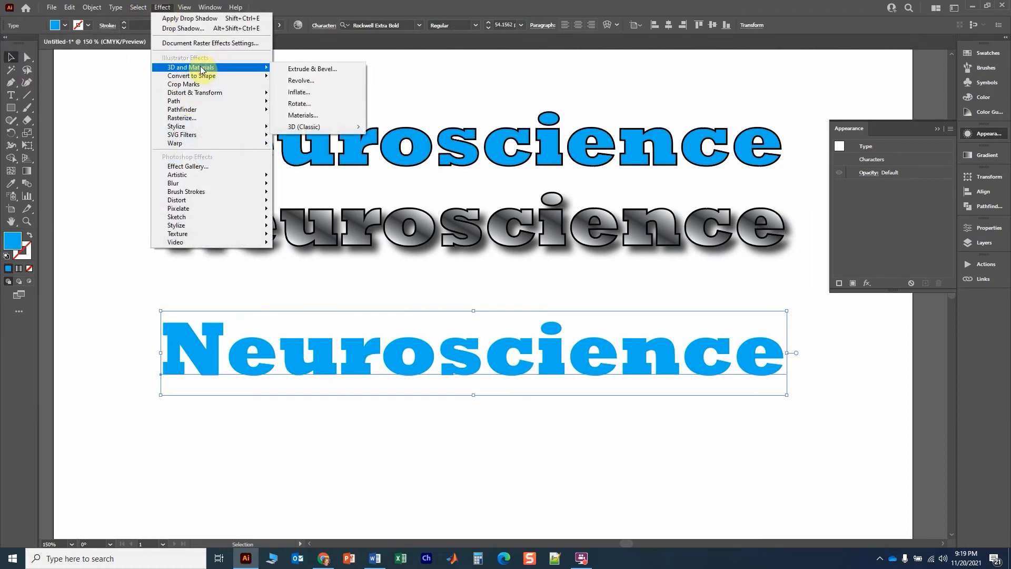
{"action": "left_click", "coordinate": [311, 67]}
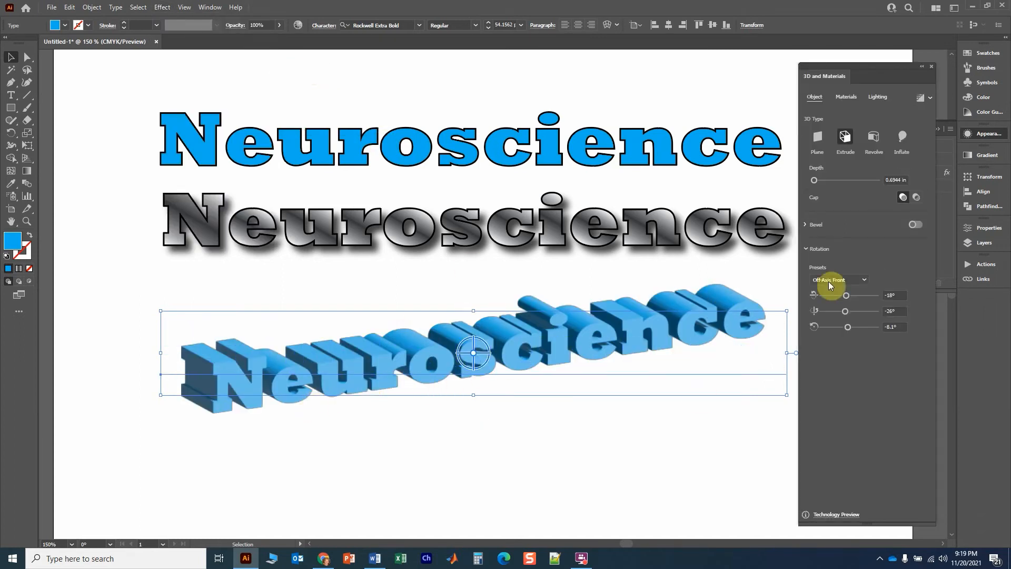
{"action": "left_click", "coordinate": [935, 69]}
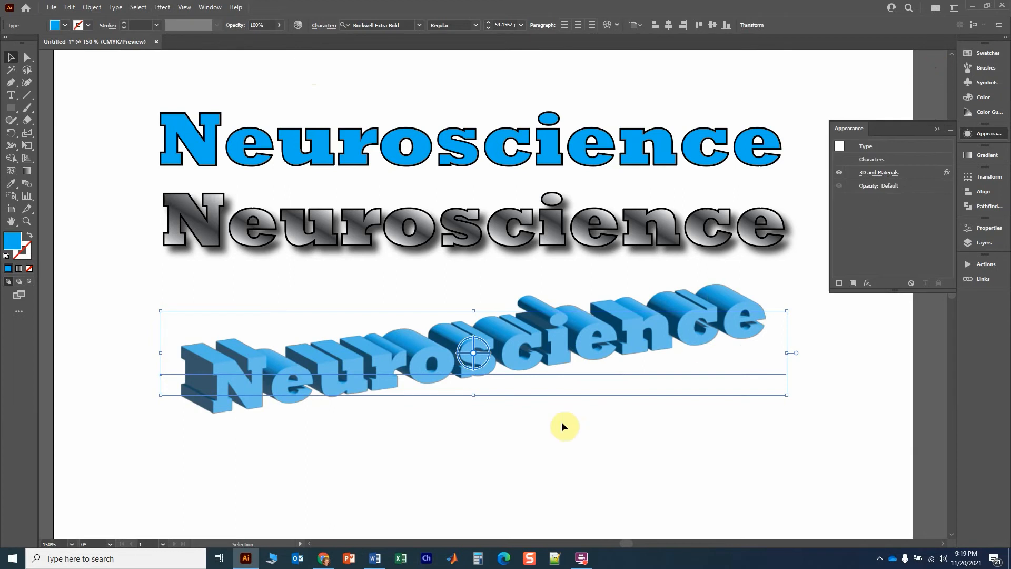
{"action": "left_click", "coordinate": [560, 420]}
Place a copy of the black-outlined blue Neuroscience text below the extruded 3D lettering
{"action": "scroll", "coordinate": [538, 400], "scroll_direction": "down", "scroll_amount": 3}
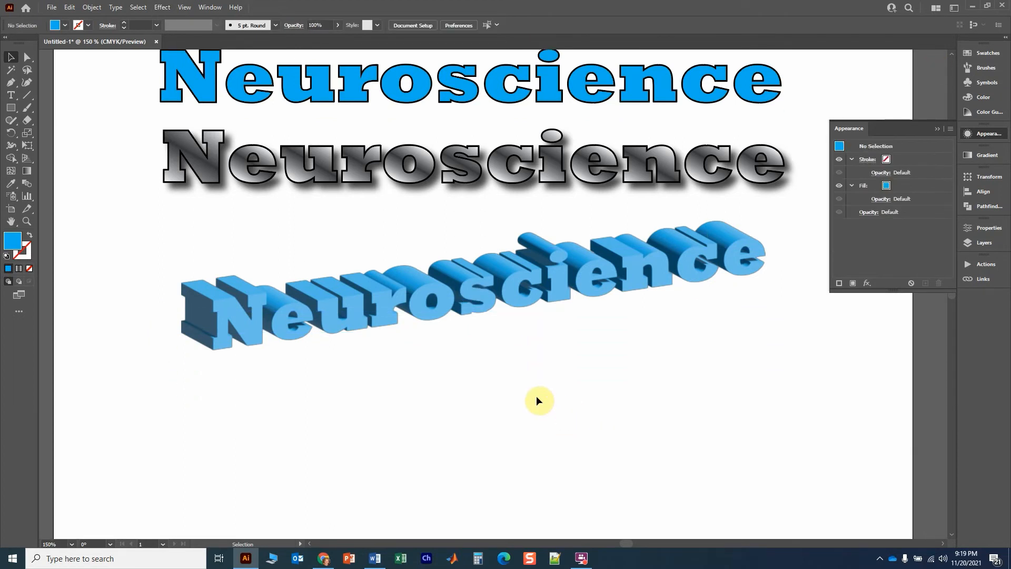
{"action": "left_click", "coordinate": [457, 95]}
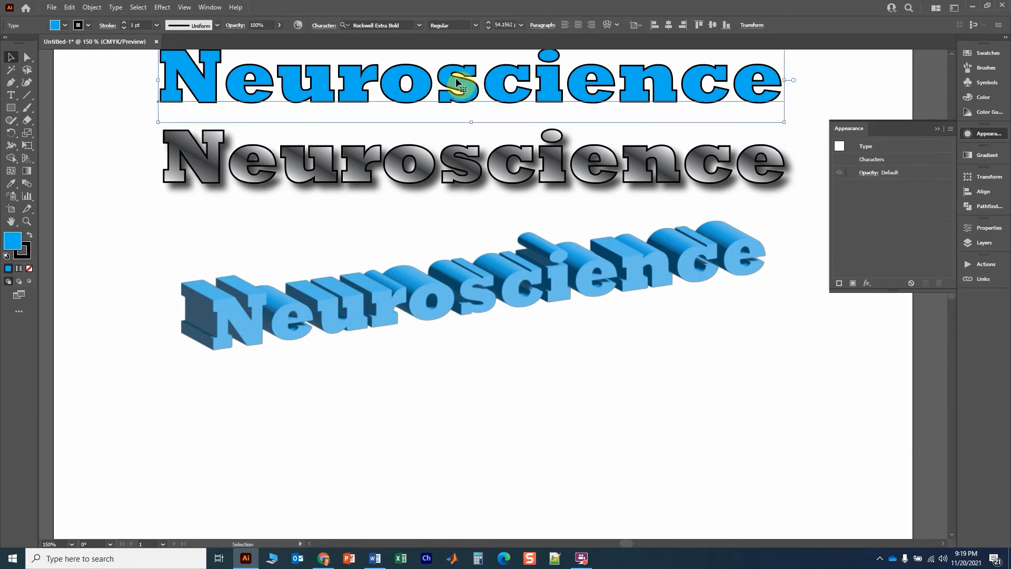
{"action": "left_click_drag", "start_coordinate": [456, 77], "coordinate": [464, 431]}
{"action": "scroll", "coordinate": [388, 395], "scroll_direction": "down", "scroll_amount": 5}
{"action": "scroll", "coordinate": [266, 321], "scroll_direction": "up", "scroll_amount": 1}
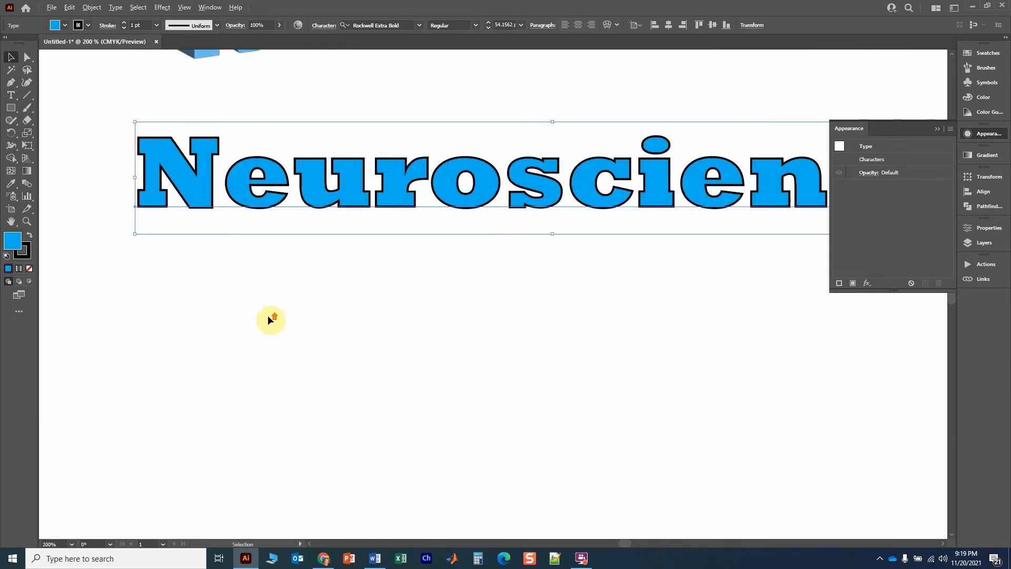
Draw a small hexagon about 0.12 in wide and 0.11 in tall below the N of the lowest Neuroscience text
{"action": "scroll", "coordinate": [268, 320], "scroll_direction": "up", "scroll_amount": 1}
{"action": "scroll", "coordinate": [237, 299], "scroll_direction": "down", "scroll_amount": 2}
{"action": "scroll", "coordinate": [236, 299], "scroll_direction": "up", "scroll_amount": 4}
{"action": "key", "text": "space"}
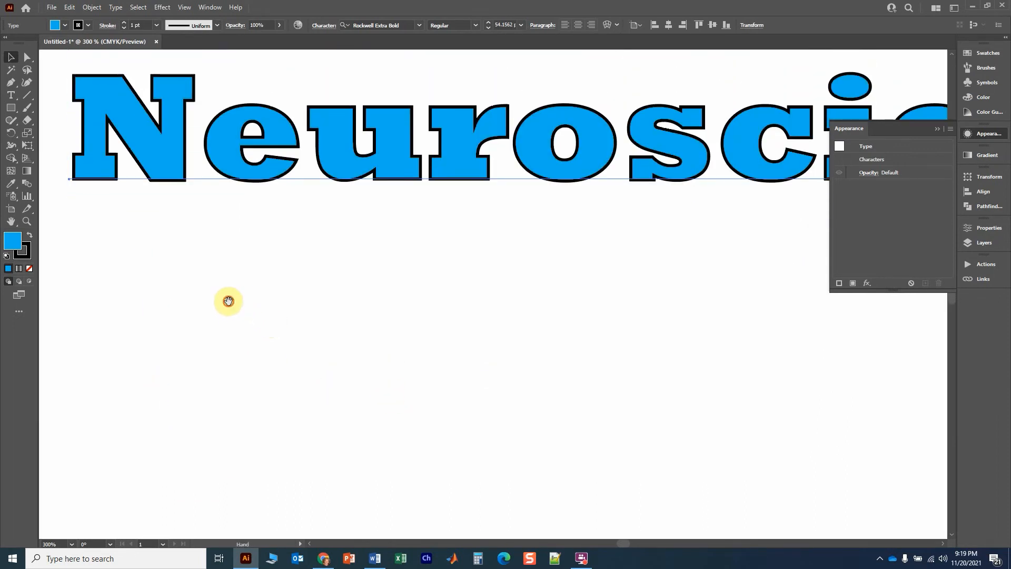
{"action": "left_click_drag", "start_coordinate": [228, 300], "coordinate": [361, 295]}
{"action": "left_click", "coordinate": [290, 274]}
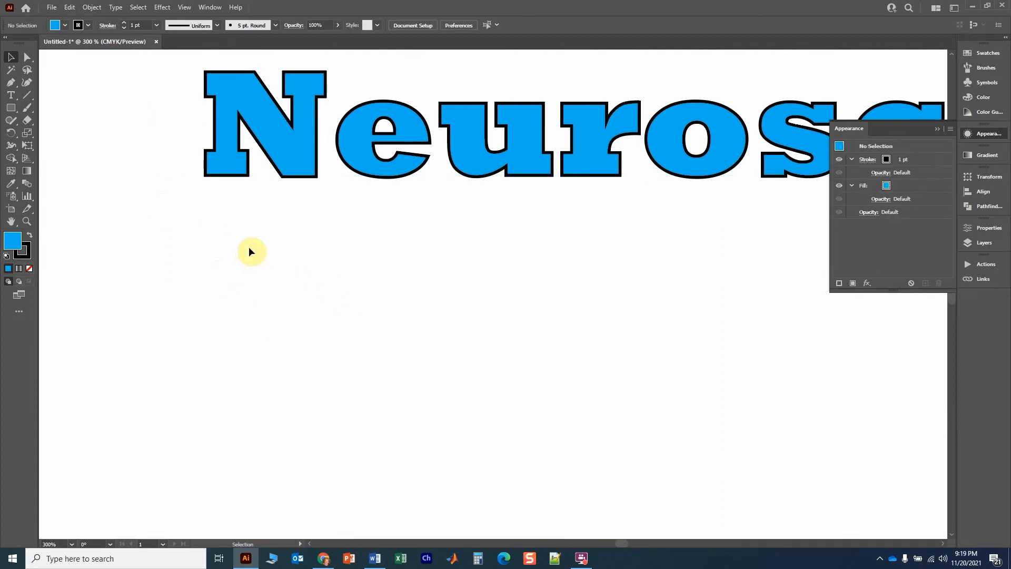
{"action": "scroll", "coordinate": [250, 251], "scroll_direction": "up", "scroll_amount": 2}
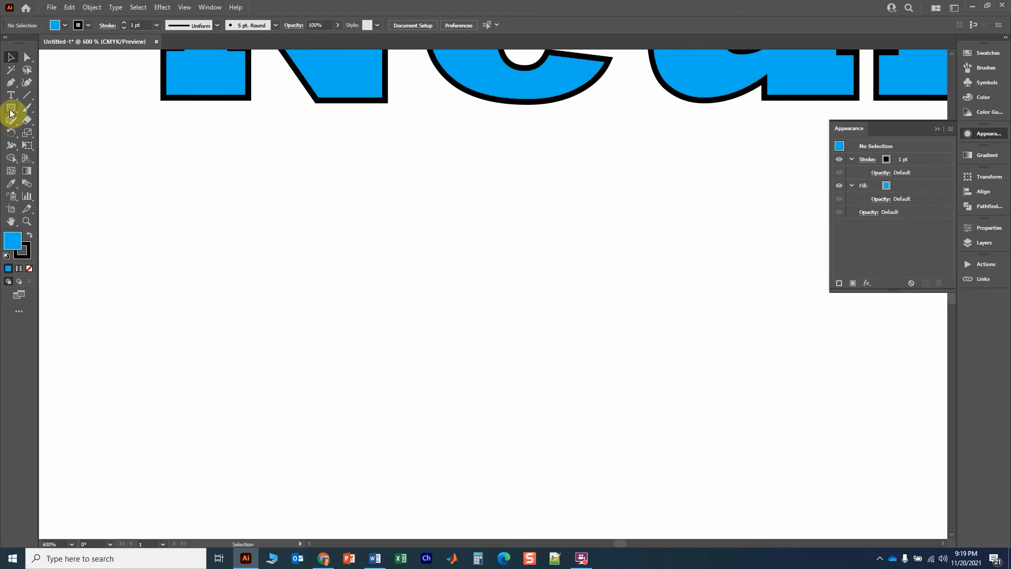
{"action": "left_click_drag", "start_coordinate": [10, 113], "coordinate": [58, 149]}
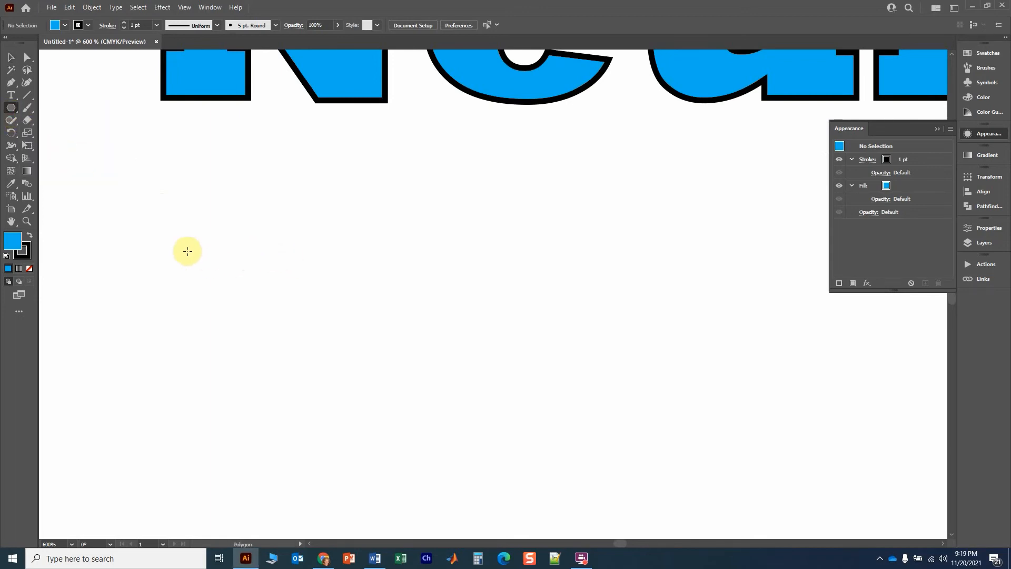
{"action": "left_click_drag", "start_coordinate": [187, 252], "coordinate": [207, 266]}
{"action": "scroll", "coordinate": [186, 258], "scroll_direction": "up", "scroll_amount": 1}
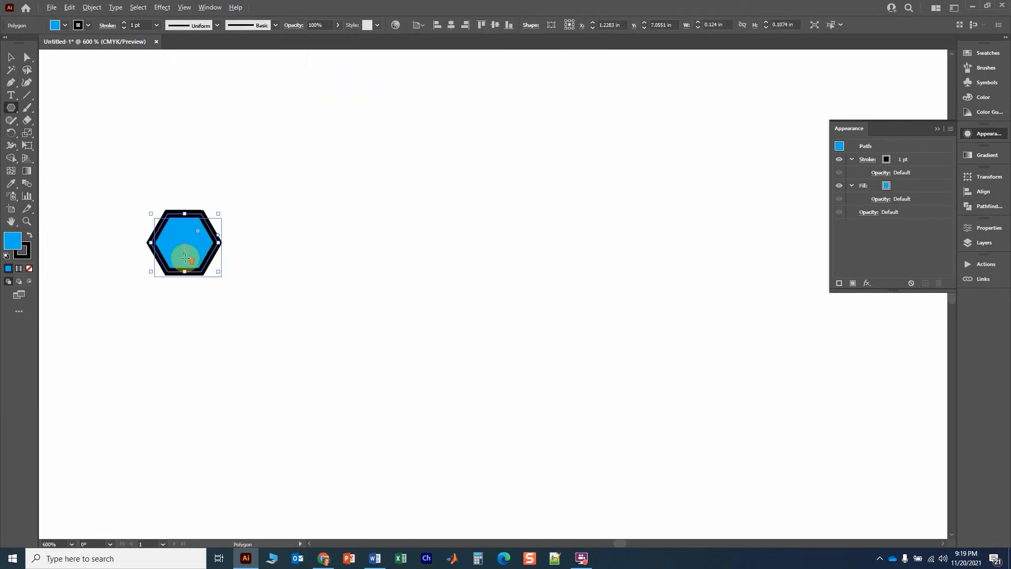
Remove the hexagon's stroke, fill it with black and deselect it
{"action": "scroll", "coordinate": [186, 258], "scroll_direction": "up", "scroll_amount": 2}
{"action": "left_click", "coordinate": [8, 57]}
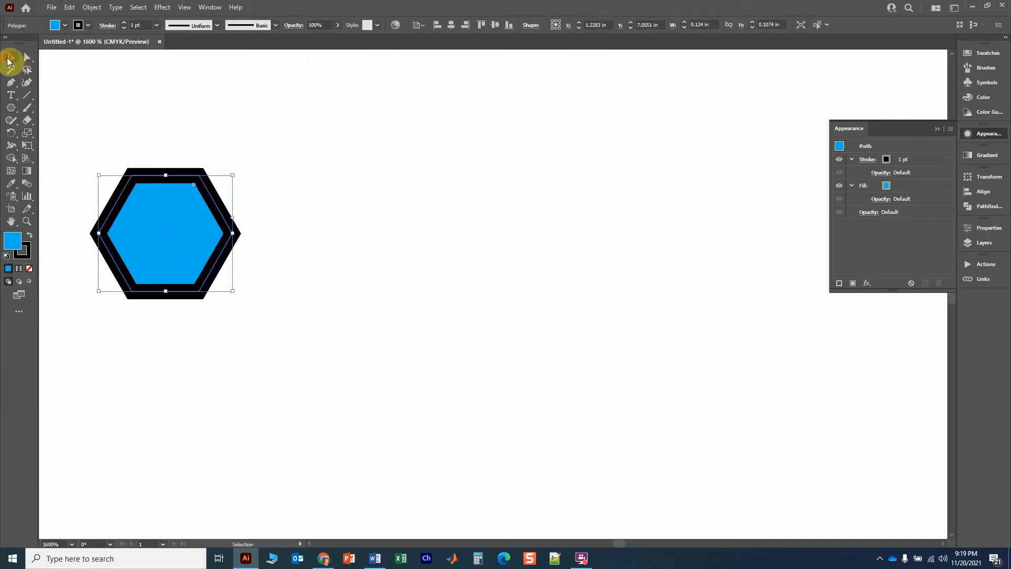
{"action": "left_click", "coordinate": [81, 24]}
{"action": "left_click", "coordinate": [7, 43]}
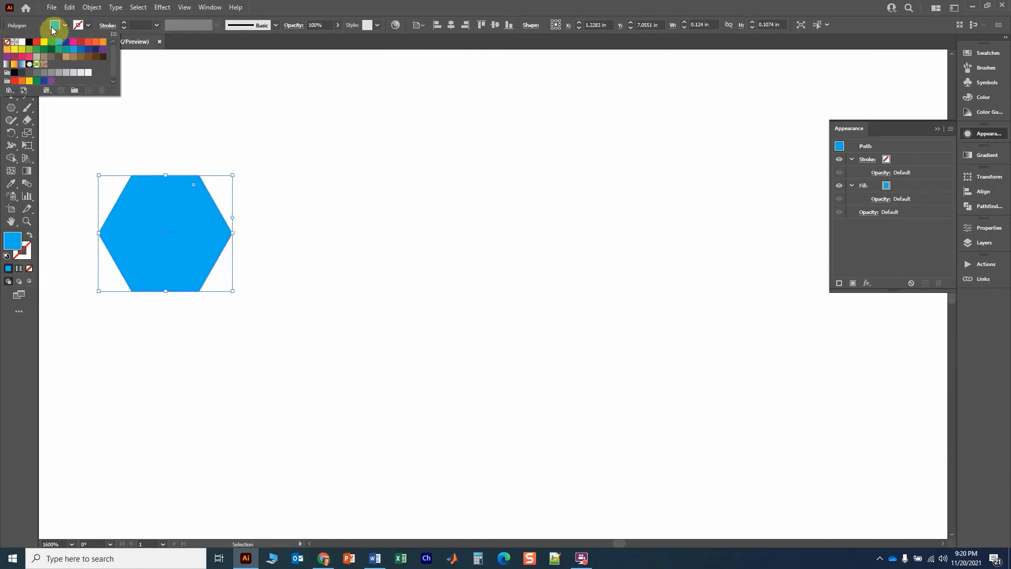
{"action": "left_click", "coordinate": [64, 25]}
{"action": "left_click", "coordinate": [29, 43]}
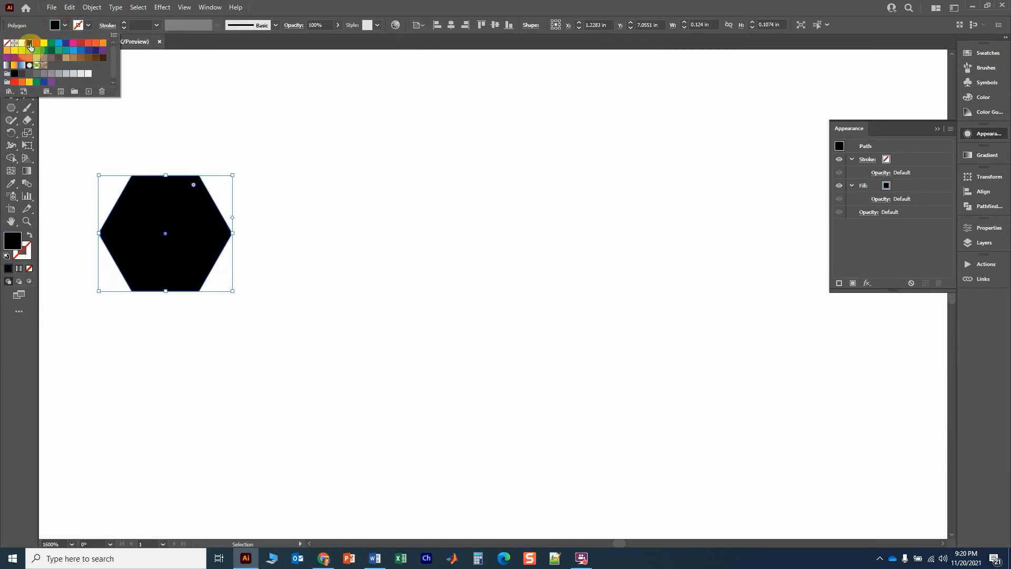
{"action": "left_click", "coordinate": [248, 135]}
{"action": "left_click", "coordinate": [239, 117]}
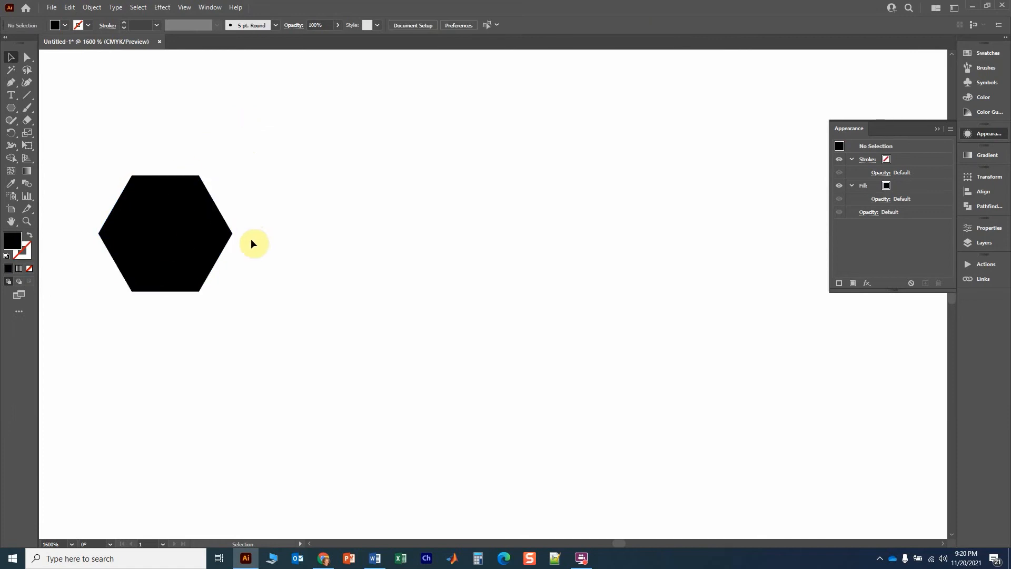
Draw a green ellipse without stroke, about 0.02 in wide and 0.02 in tall, near the middle of the black hexagon
{"action": "scroll", "coordinate": [160, 237], "scroll_direction": "up", "scroll_amount": 2}
{"action": "left_click_drag", "start_coordinate": [258, 179], "coordinate": [449, 192]}
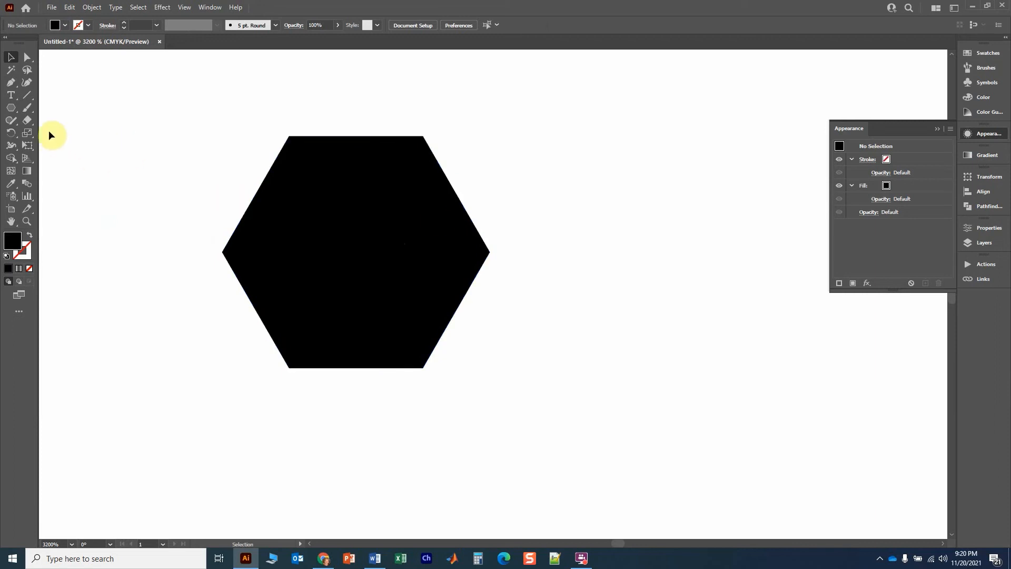
{"action": "left_click", "coordinate": [11, 107]}
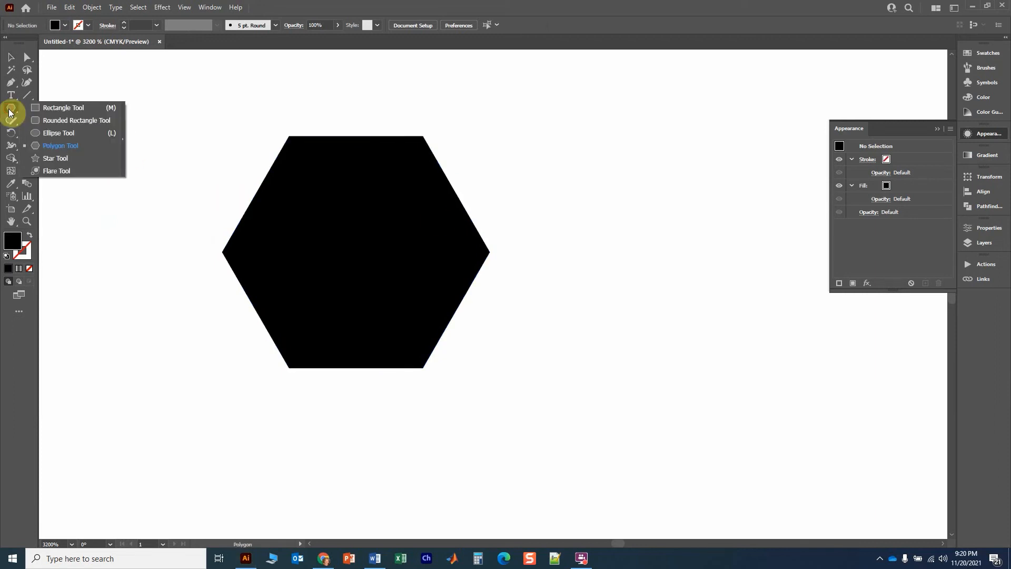
{"action": "left_click", "coordinate": [57, 133]}
{"action": "scroll", "coordinate": [501, 163], "scroll_direction": "down", "scroll_amount": 5}
{"action": "scroll", "coordinate": [503, 163], "scroll_direction": "up", "scroll_amount": 3}
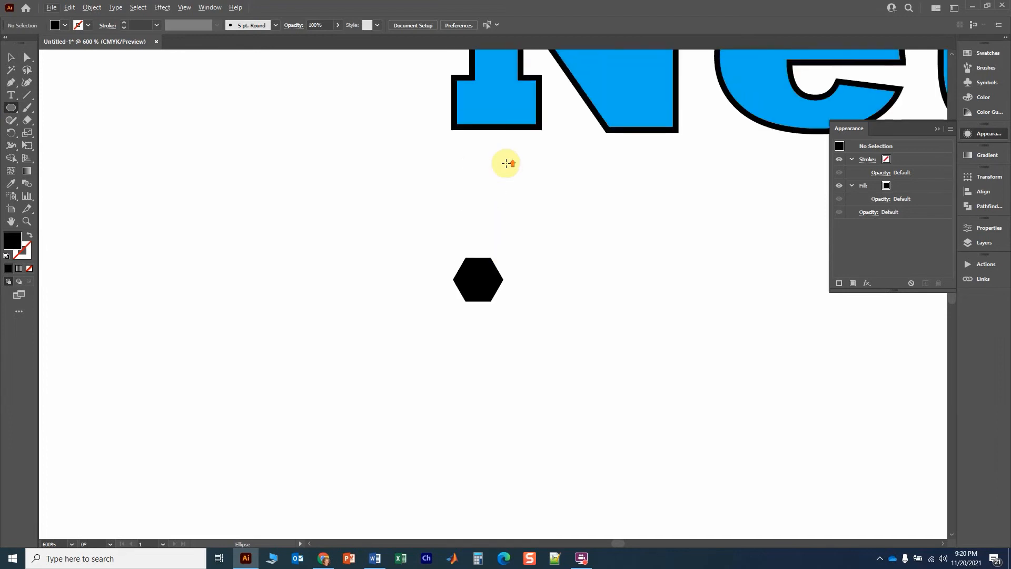
{"action": "scroll", "coordinate": [507, 164], "scroll_direction": "down", "scroll_amount": 1}
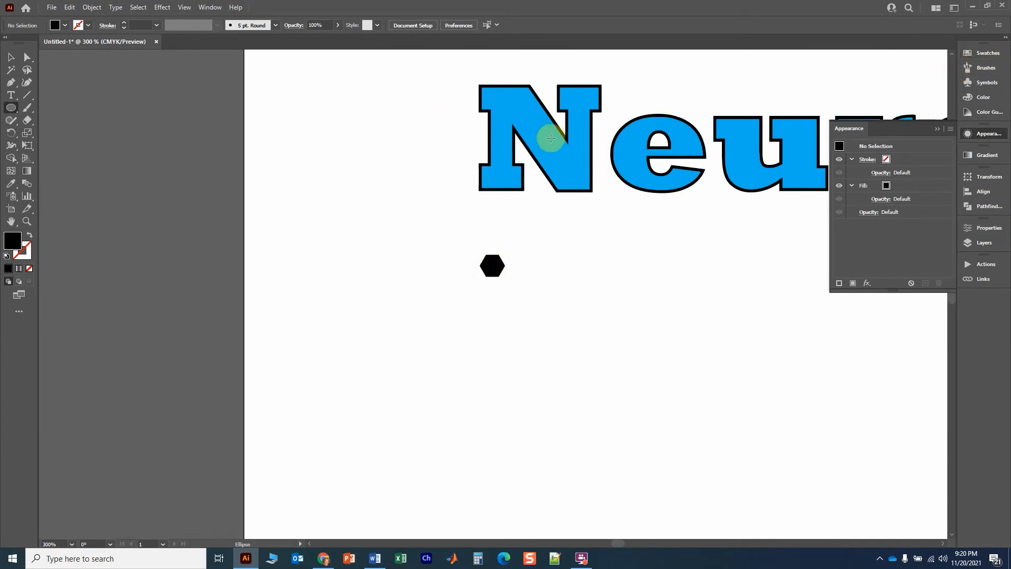
{"action": "scroll", "coordinate": [515, 282], "scroll_direction": "up", "scroll_amount": 4}
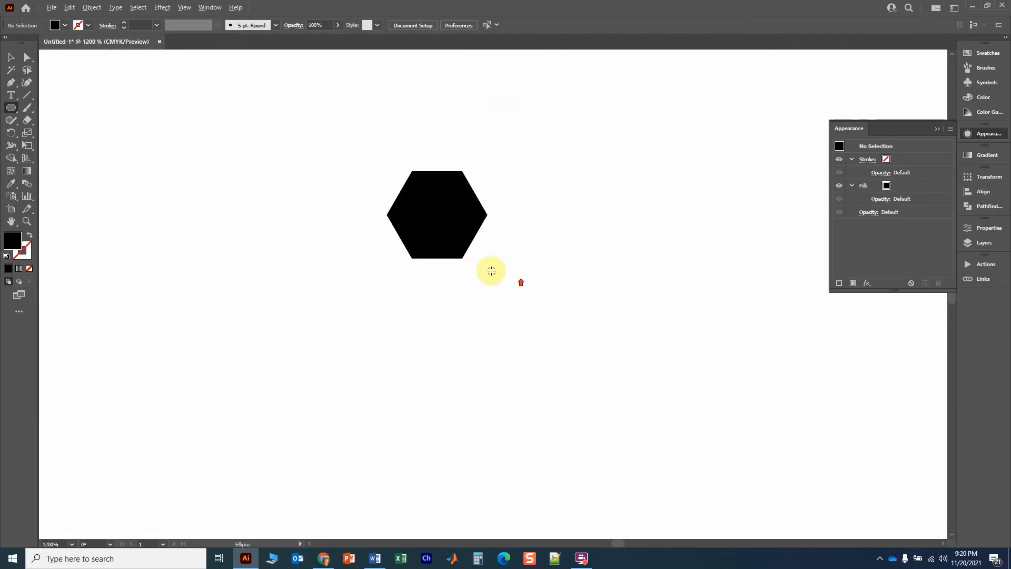
{"action": "scroll", "coordinate": [449, 229], "scroll_direction": "up", "scroll_amount": 2}
{"action": "scroll", "coordinate": [448, 229], "scroll_direction": "up", "scroll_amount": 1}
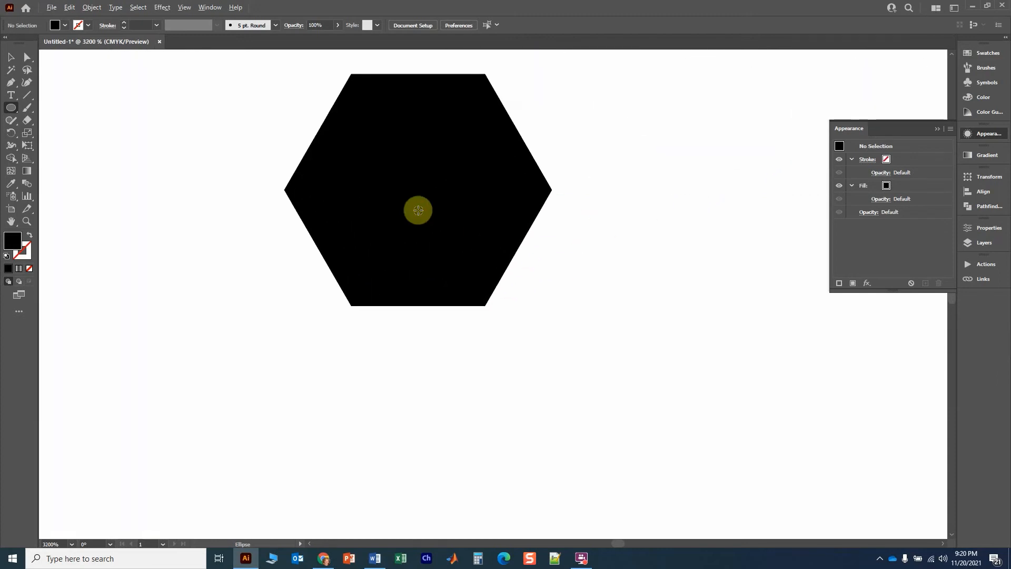
{"action": "left_click", "coordinate": [54, 27]}
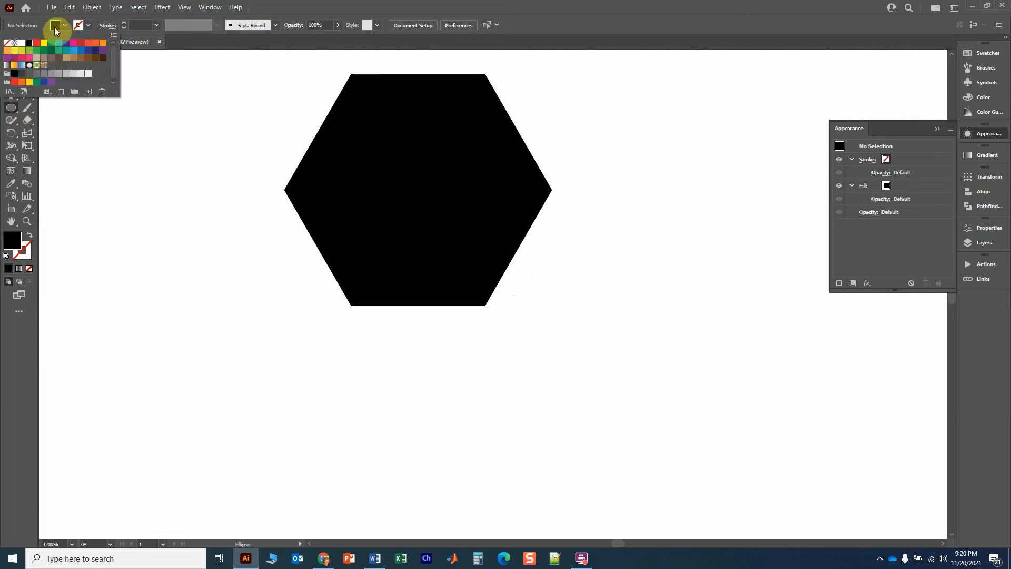
{"action": "left_click", "coordinate": [58, 53]}
{"action": "left_click", "coordinate": [503, 6]}
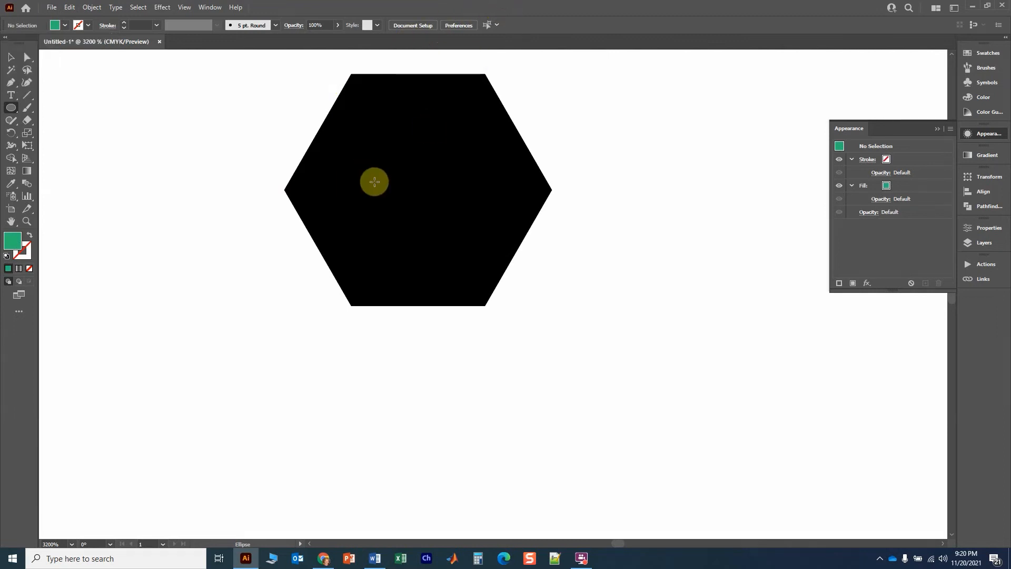
{"action": "left_click_drag", "start_coordinate": [403, 167], "coordinate": [447, 212]}
Move the green ellipse to the exact centre of the hexagon and deselect it
{"action": "left_click", "coordinate": [11, 57]}
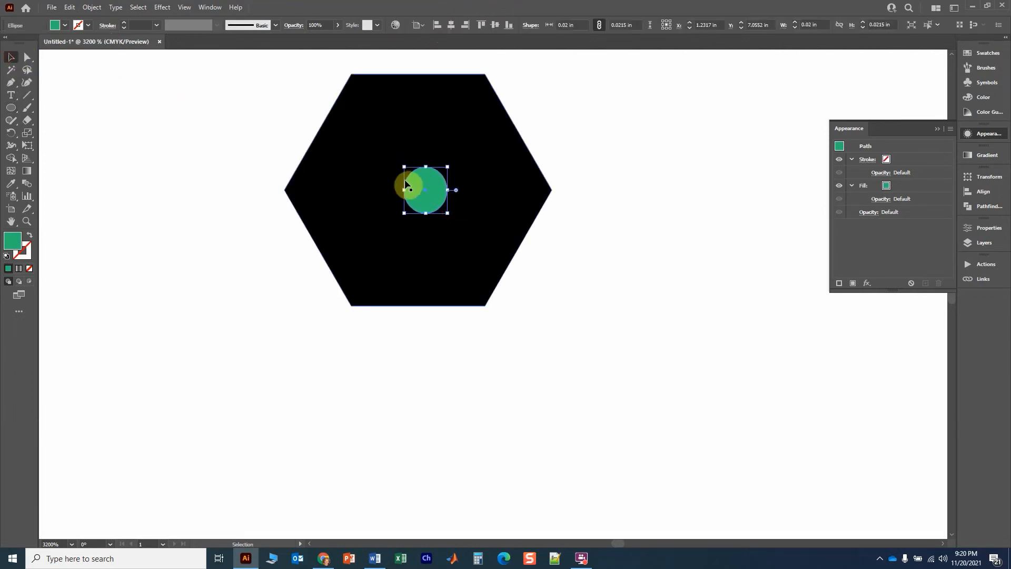
{"action": "left_click_drag", "start_coordinate": [405, 182], "coordinate": [418, 187]}
{"action": "key", "text": "ctrl+plus"}
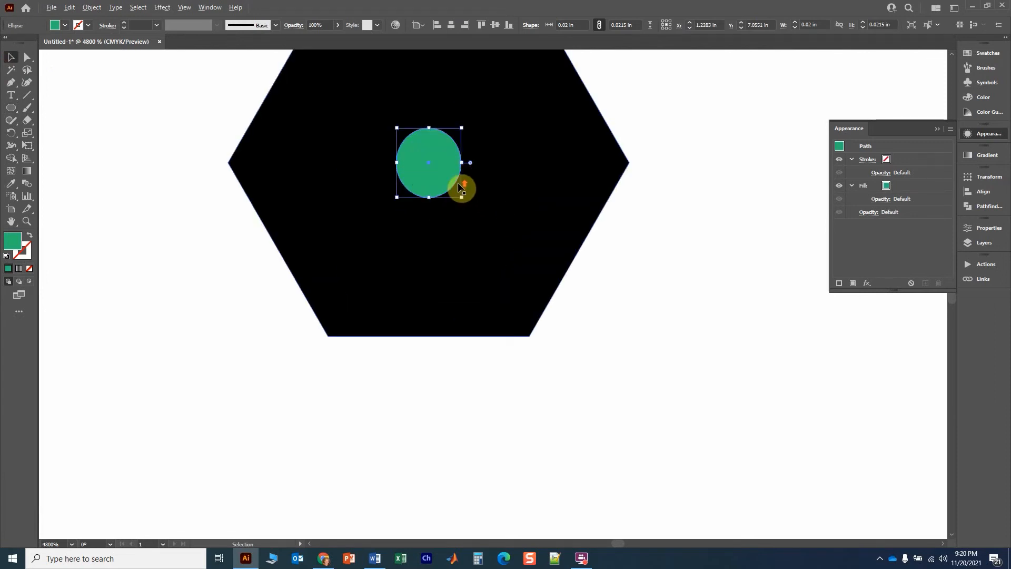
{"action": "scroll", "coordinate": [458, 184], "scroll_direction": "up", "scroll_amount": 3}
{"action": "scroll", "coordinate": [453, 246], "scroll_direction": "down", "scroll_amount": 1}
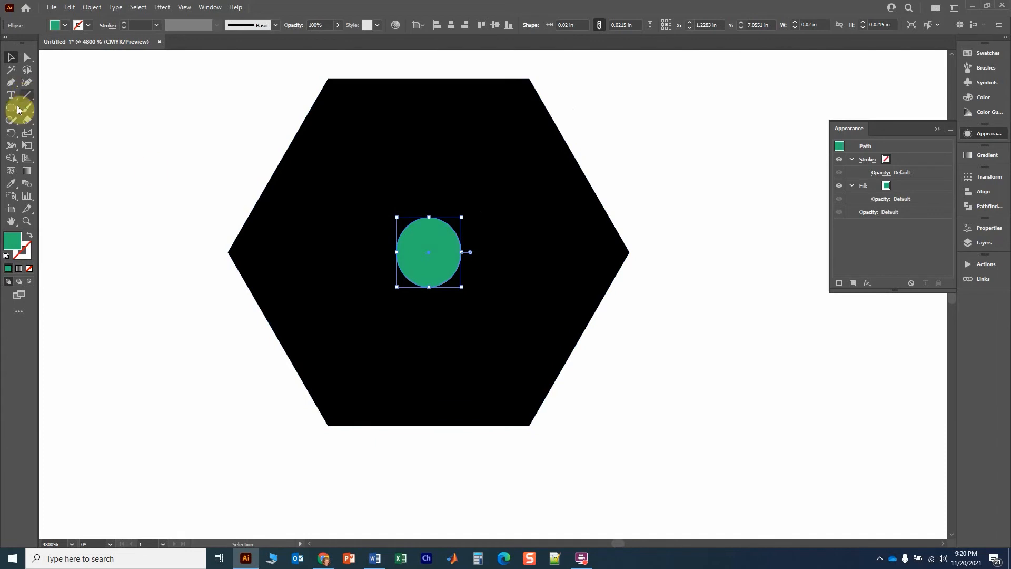
{"action": "left_click", "coordinate": [134, 117]}
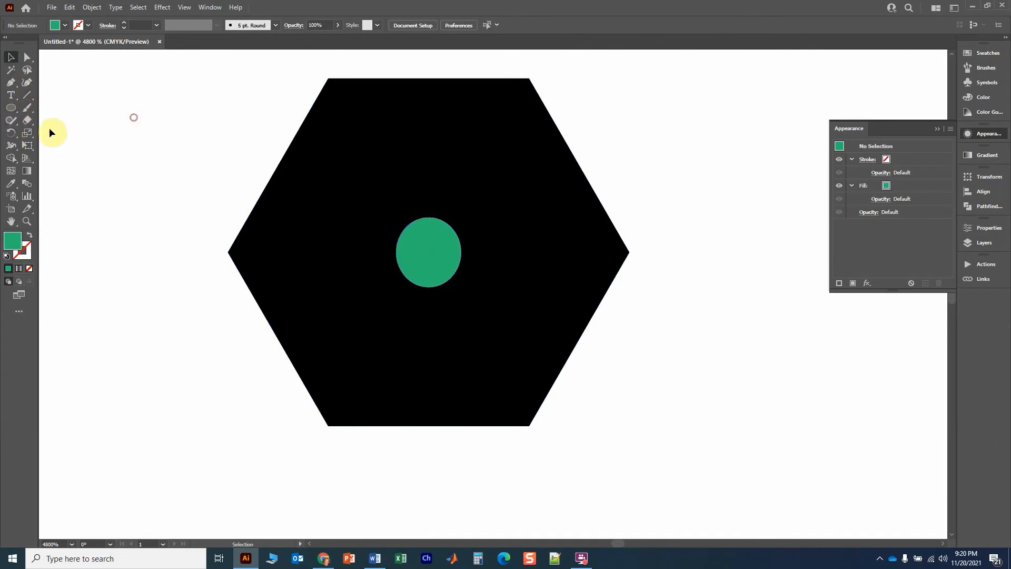
Draw a wavy 1 pt green Pencil path without fill from the ellipse's lower edge toward the hexagon's bottom edge, about 0.04 in tall
{"action": "left_click_drag", "start_coordinate": [14, 119], "coordinate": [45, 129]}
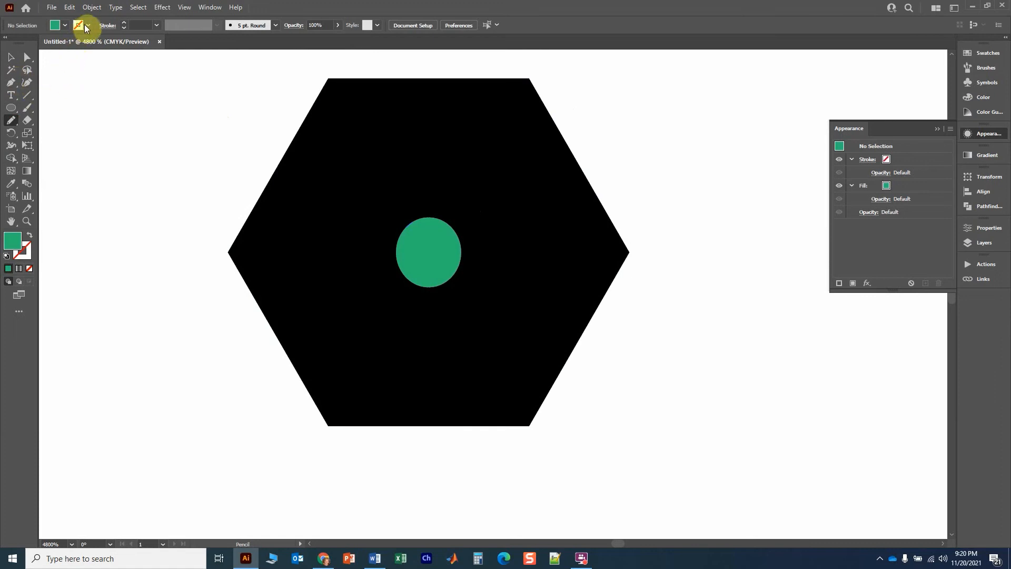
{"action": "left_click", "coordinate": [29, 236]}
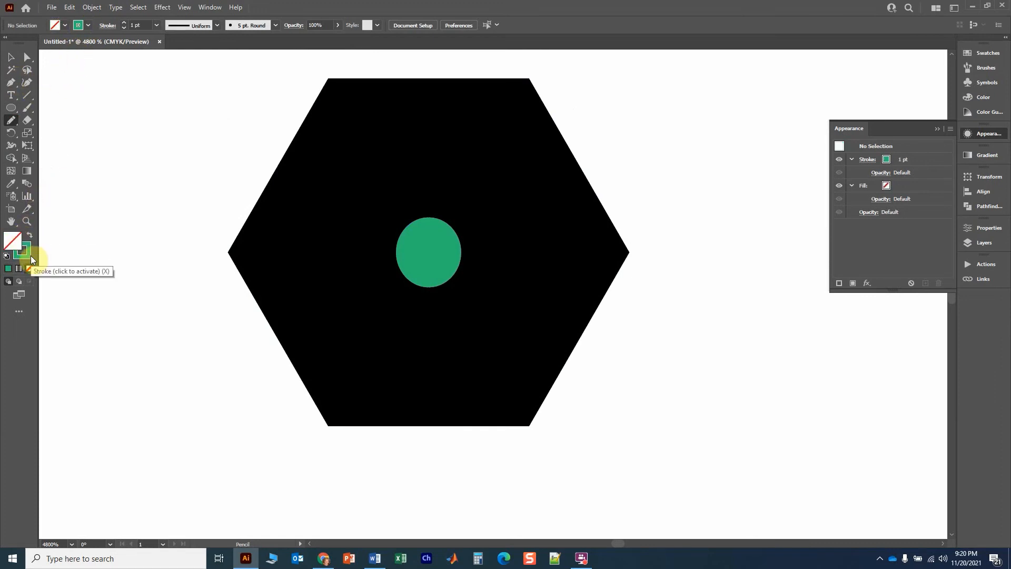
{"action": "left_click", "coordinate": [23, 253]}
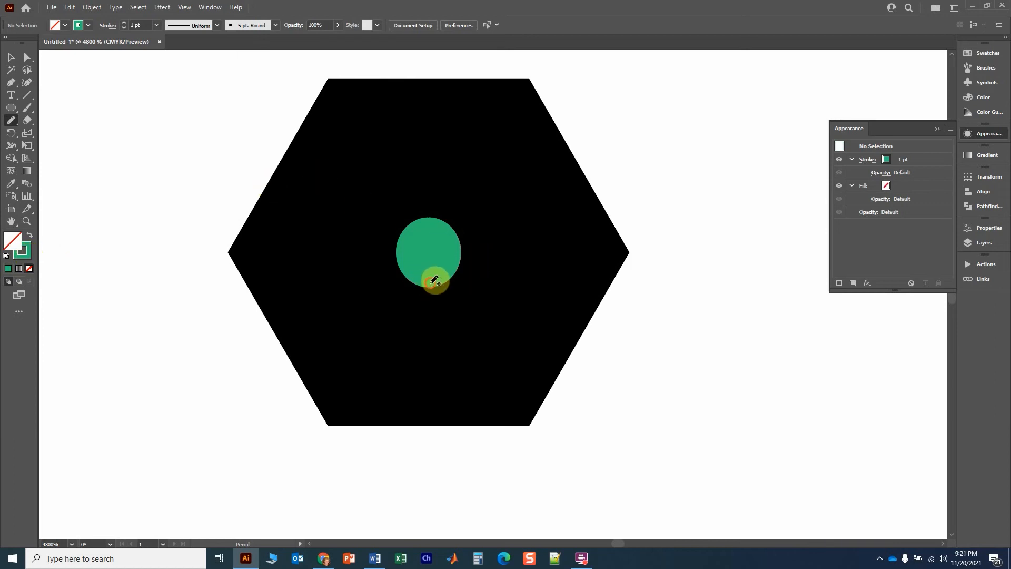
{"action": "left_click_drag", "start_coordinate": [430, 283], "coordinate": [486, 401]}
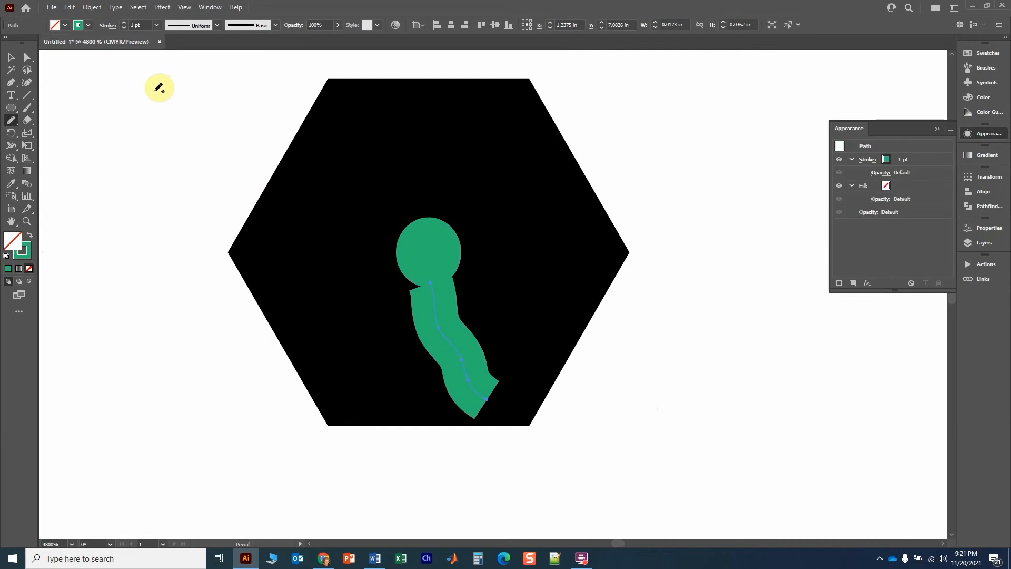
{"action": "left_click", "coordinate": [11, 57]}
{"action": "left_click", "coordinate": [55, 72]}
{"action": "scroll", "coordinate": [542, 233], "scroll_direction": "down", "scroll_amount": 10}
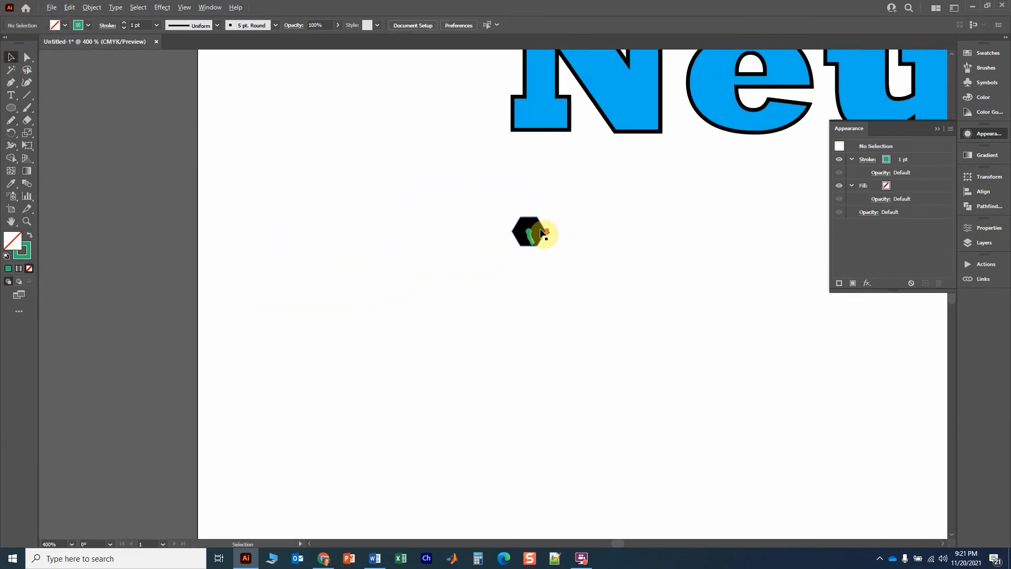
{"action": "scroll", "coordinate": [542, 232], "scroll_direction": "down", "scroll_amount": 4}
{"action": "scroll", "coordinate": [566, 239], "scroll_direction": "up", "scroll_amount": 12}
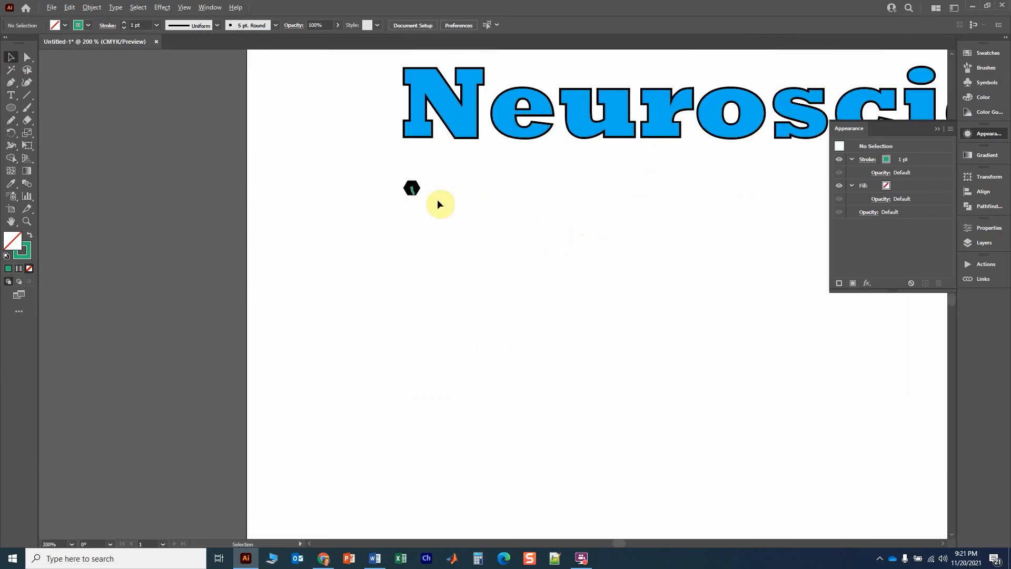
{"action": "scroll", "coordinate": [449, 198], "scroll_direction": "up", "scroll_amount": 3}
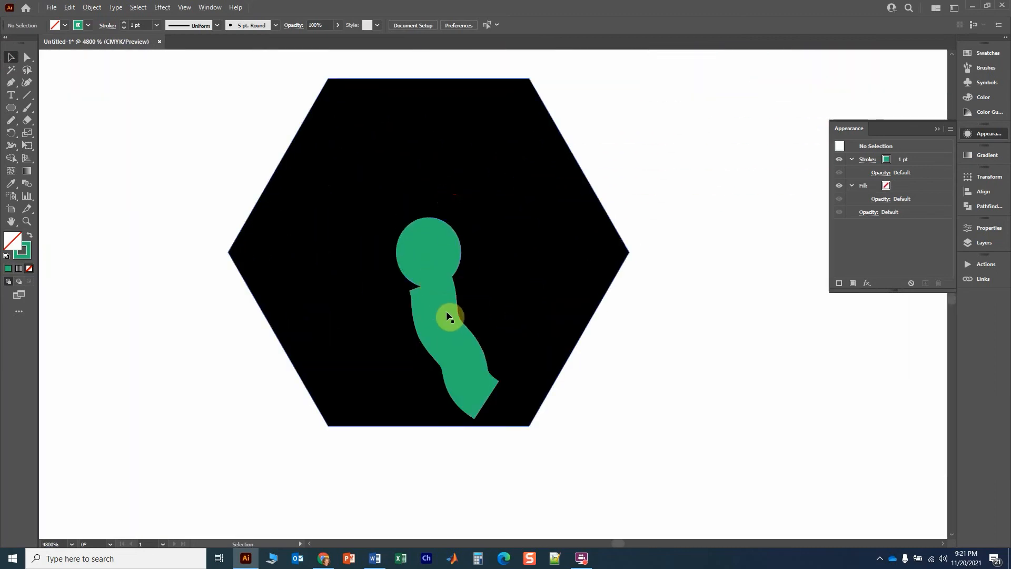
Set the stroke weight of the wavy green path below the circle to 0.25 pt
{"action": "left_click", "coordinate": [444, 334]}
{"action": "left_click", "coordinate": [448, 337]}
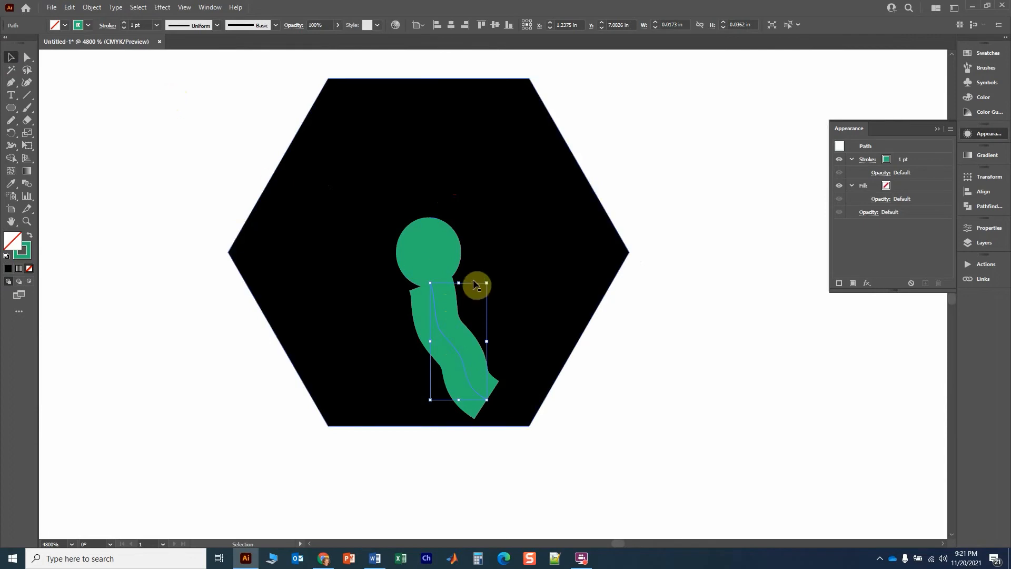
{"action": "left_click", "coordinate": [156, 24]}
{"action": "left_click", "coordinate": [166, 49]}
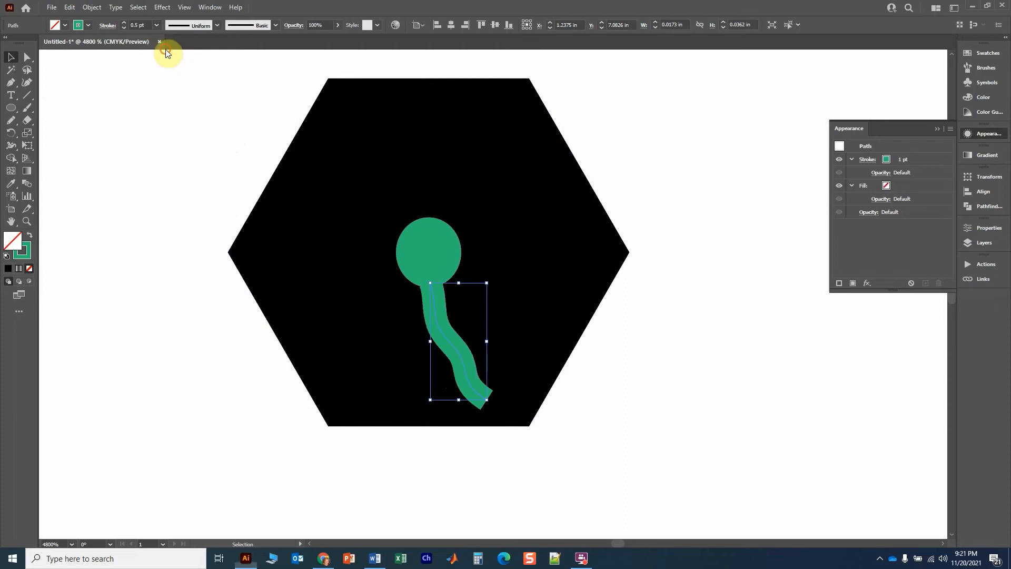
{"action": "left_click", "coordinate": [157, 26]}
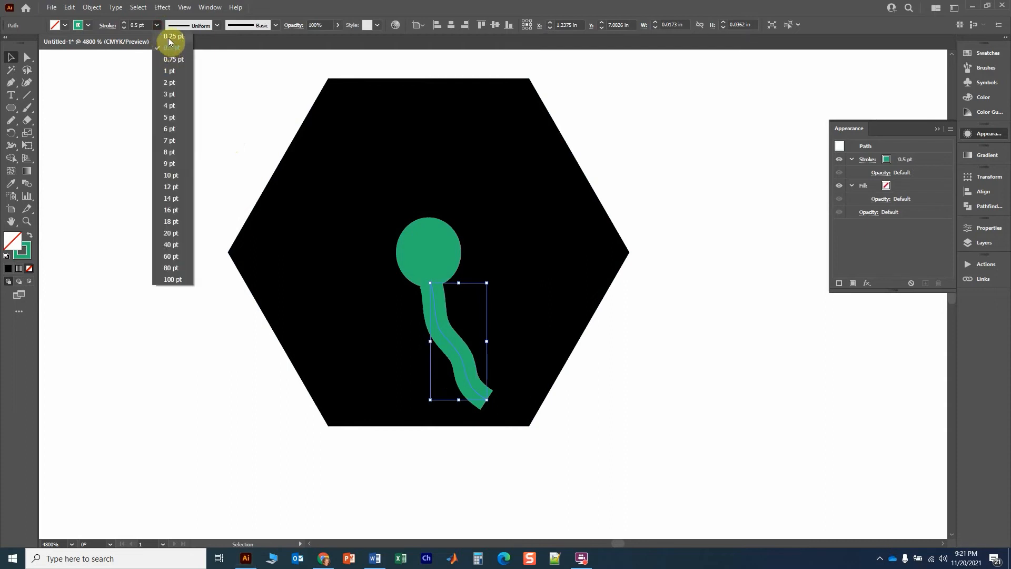
{"action": "left_click", "coordinate": [169, 37]}
{"action": "left_click", "coordinate": [152, 182]}
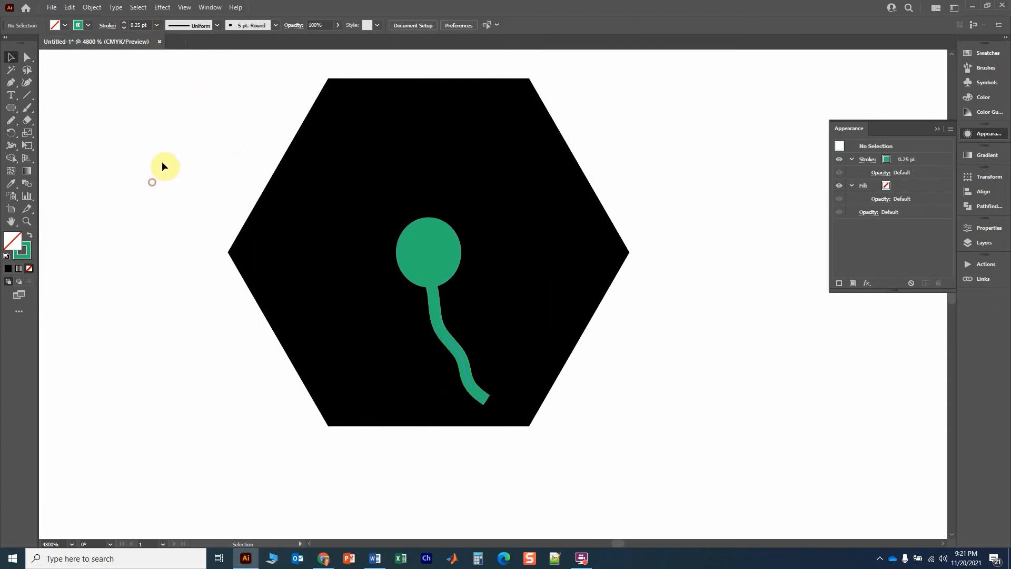
Give the wavy green path's stroke a round cap and a round join
{"action": "left_click", "coordinate": [463, 359]}
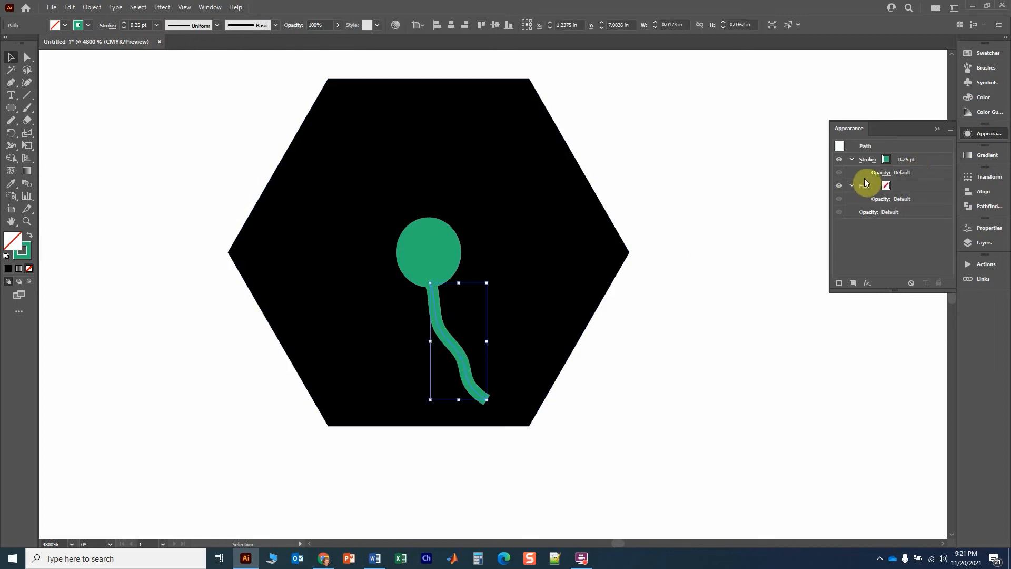
{"action": "left_click", "coordinate": [864, 161]}
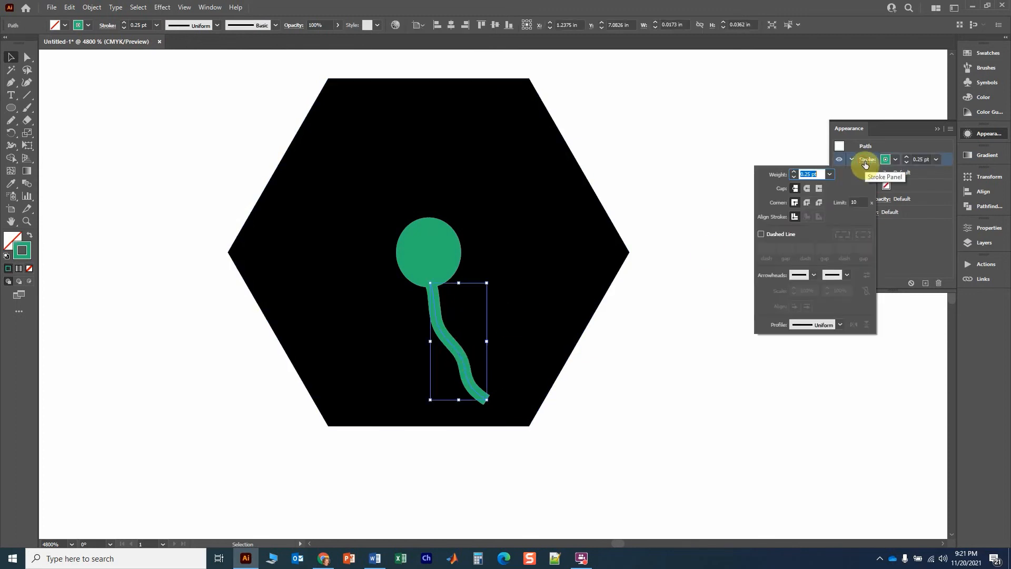
{"action": "left_click", "coordinate": [806, 189]}
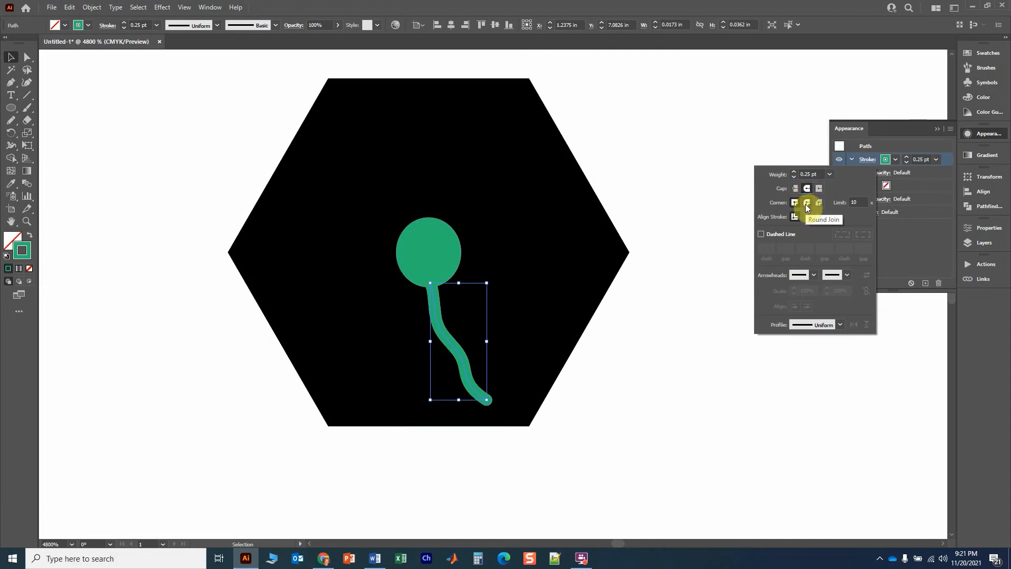
{"action": "left_click", "coordinate": [805, 205]}
{"action": "left_click", "coordinate": [194, 183]}
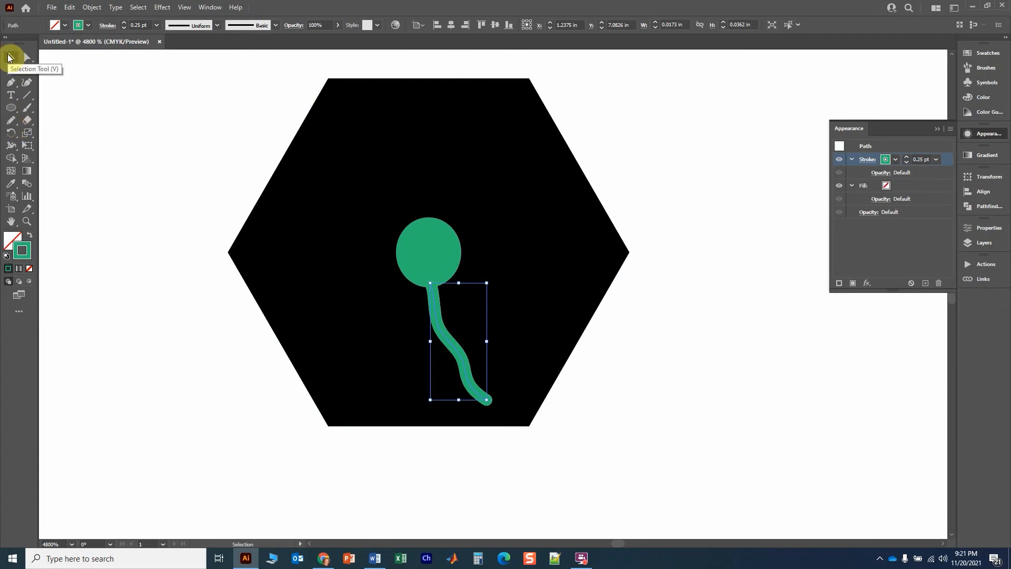
Redraw the lower end of the wavy green path with the Pencil tool so it curves toward the hexagon's lower-right corner, leaving it deselected
{"action": "left_click", "coordinate": [13, 121]}
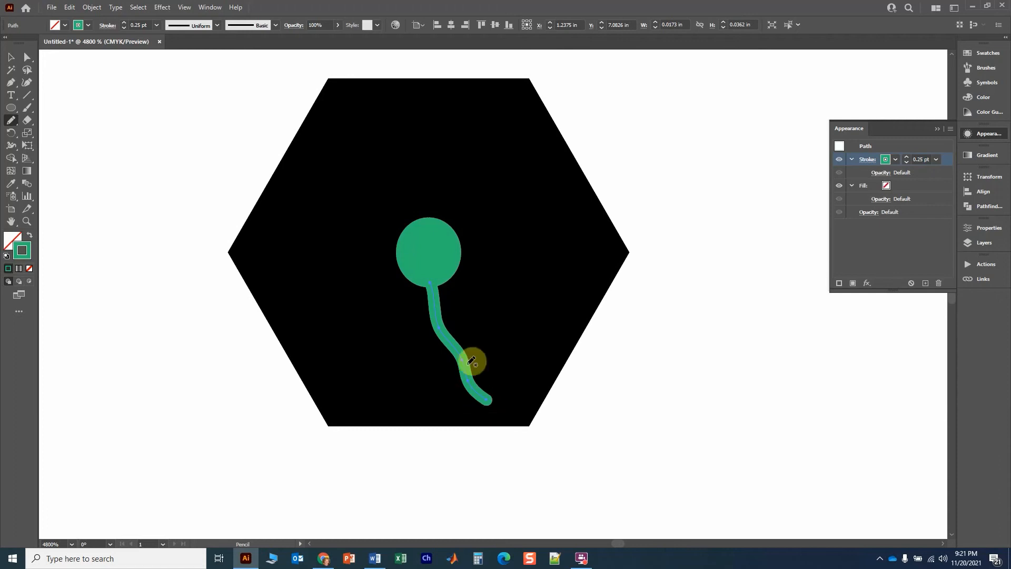
{"action": "left_click_drag", "start_coordinate": [463, 360], "coordinate": [491, 396]}
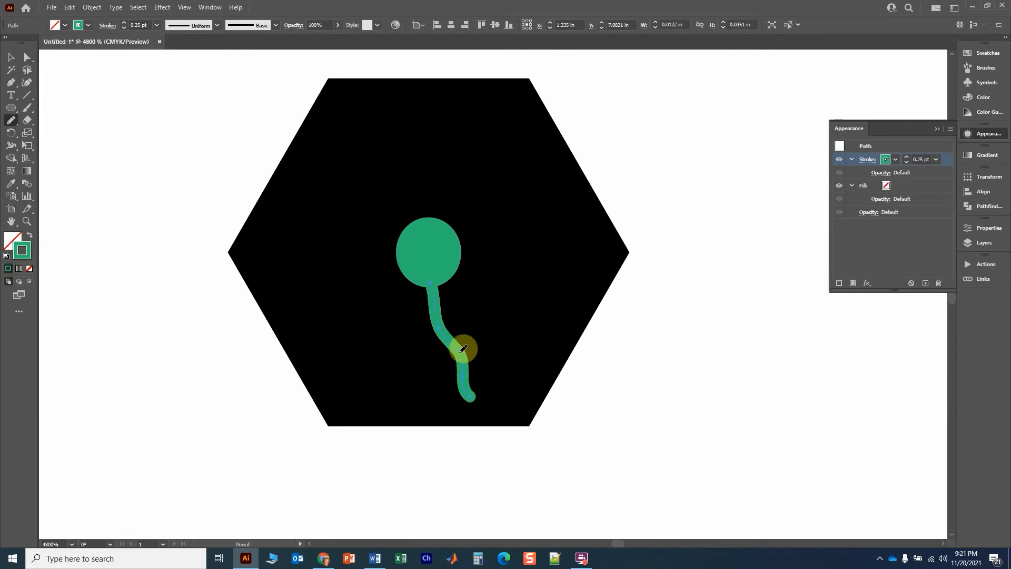
{"action": "left_click_drag", "start_coordinate": [462, 349], "coordinate": [494, 398]}
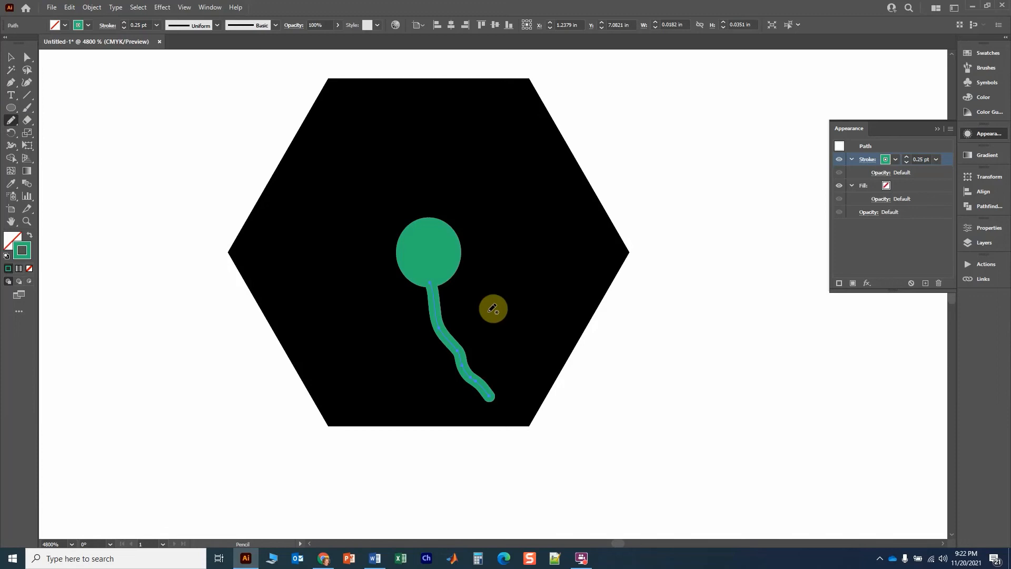
{"action": "key", "text": "v"}
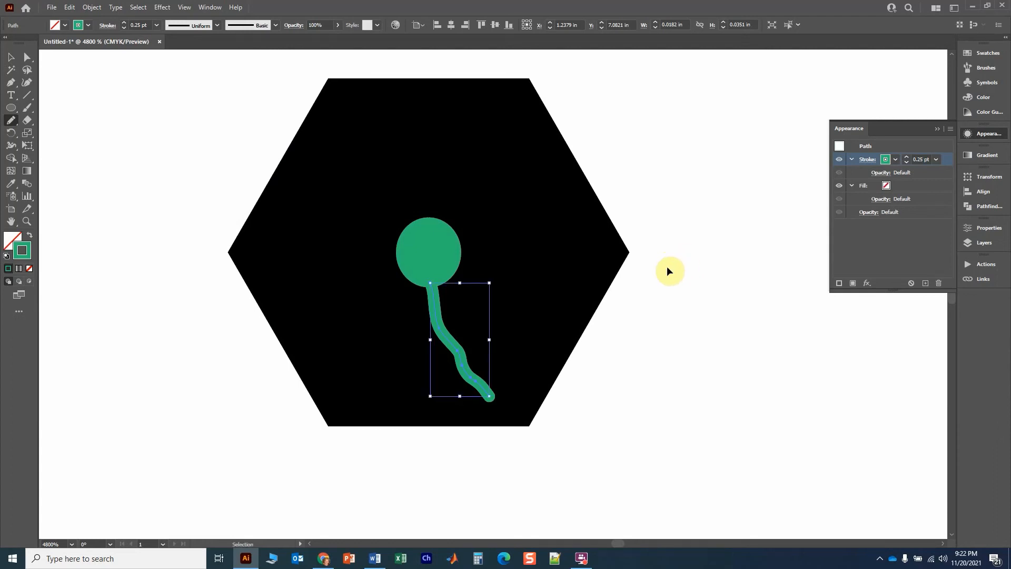
{"action": "left_click", "coordinate": [677, 211]}
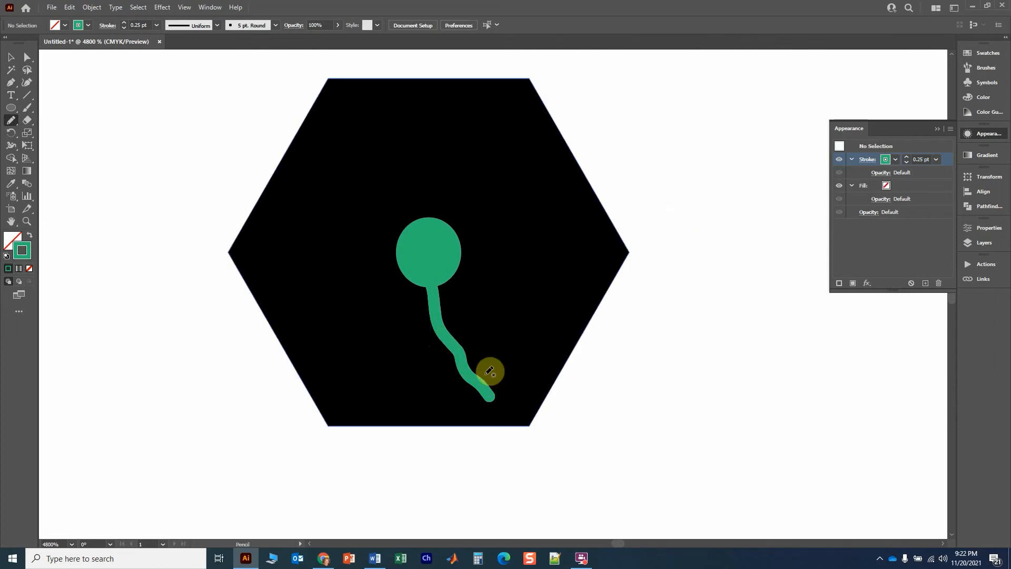
Draw with the Pencil tool a fork on the existing process, a lower-left process, and a right-hand process with a short downward fork
{"action": "mouse_move", "coordinate": [460, 347]}
{"action": "left_mouse_down"}
{"action": "mouse_move", "coordinate": [501, 354]}
{"action": "mouse_move", "coordinate": [509, 371]}
{"action": "left_mouse_up"}
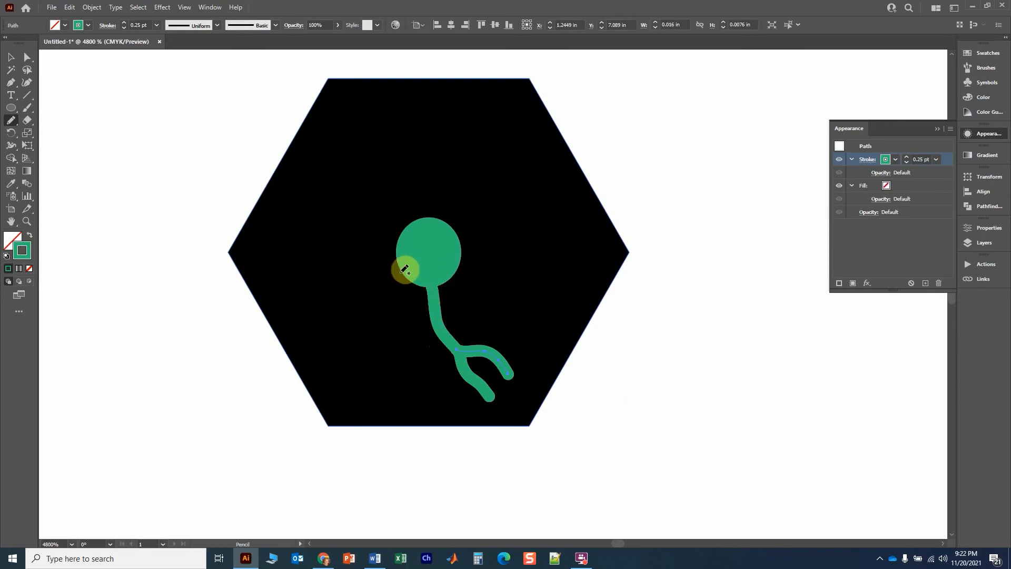
{"action": "mouse_move", "coordinate": [408, 273]}
{"action": "left_mouse_down"}
{"action": "mouse_move", "coordinate": [369, 352]}
{"action": "mouse_move", "coordinate": [343, 367]}
{"action": "left_mouse_up"}
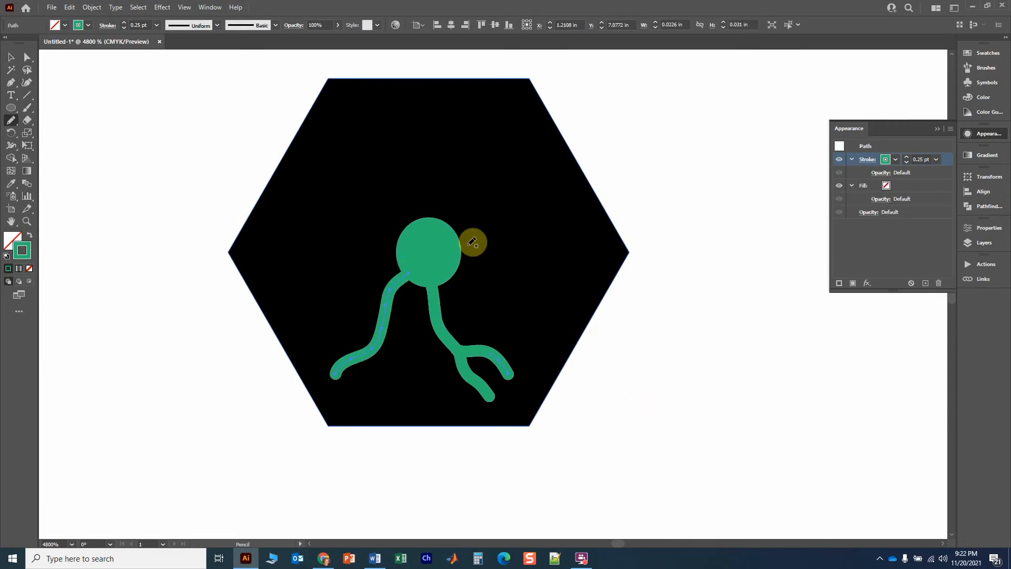
{"action": "mouse_move", "coordinate": [457, 252]}
{"action": "left_mouse_down"}
{"action": "mouse_move", "coordinate": [556, 283]}
{"action": "mouse_move", "coordinate": [601, 261]}
{"action": "left_mouse_up"}
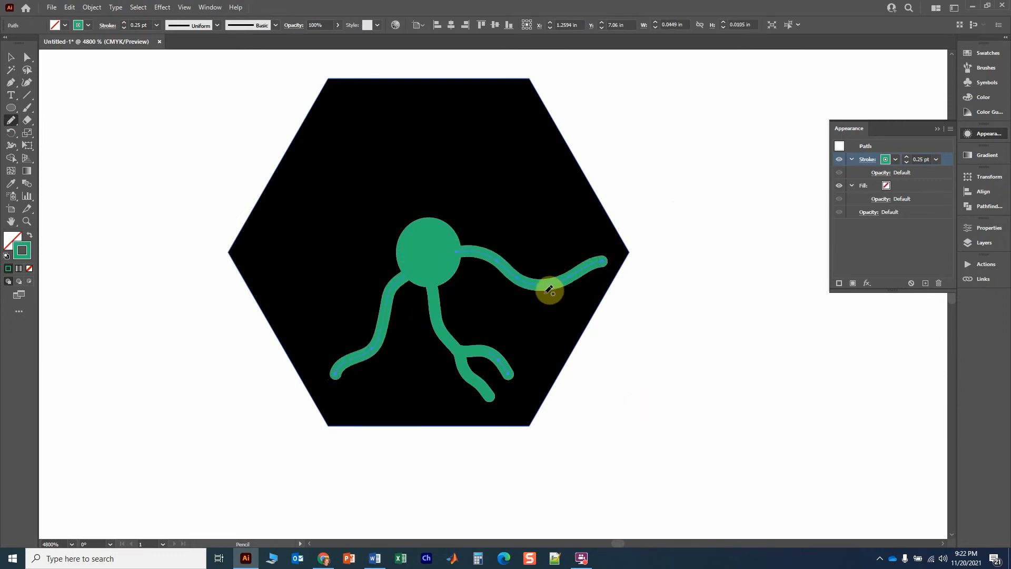
{"action": "left_click", "coordinate": [636, 302], "text": "ctrl"}
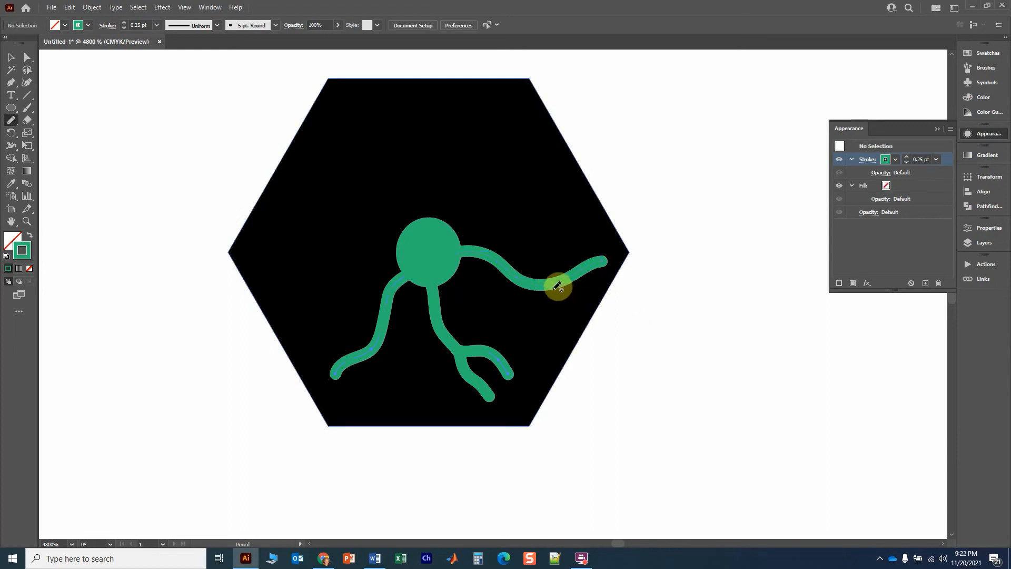
{"action": "left_click_drag", "start_coordinate": [559, 305], "coordinate": [562, 326]}
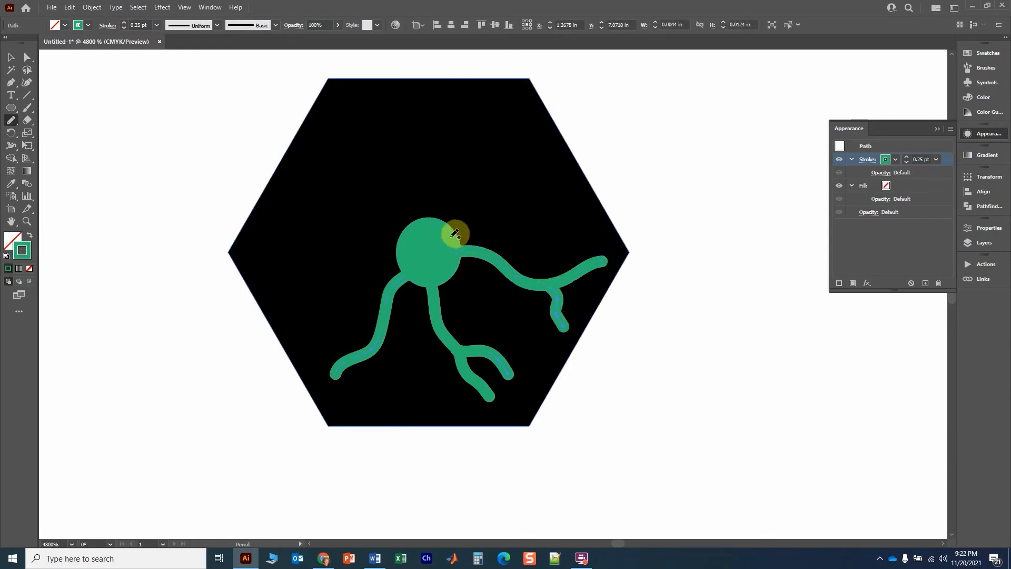
Draw two wavy processes from the cell body toward the hexagon's upper right and top, adding one side fork to each
{"action": "mouse_move", "coordinate": [450, 235]}
{"action": "left_mouse_down"}
{"action": "mouse_move", "coordinate": [500, 215]}
{"action": "mouse_move", "coordinate": [552, 158]}
{"action": "left_mouse_up"}
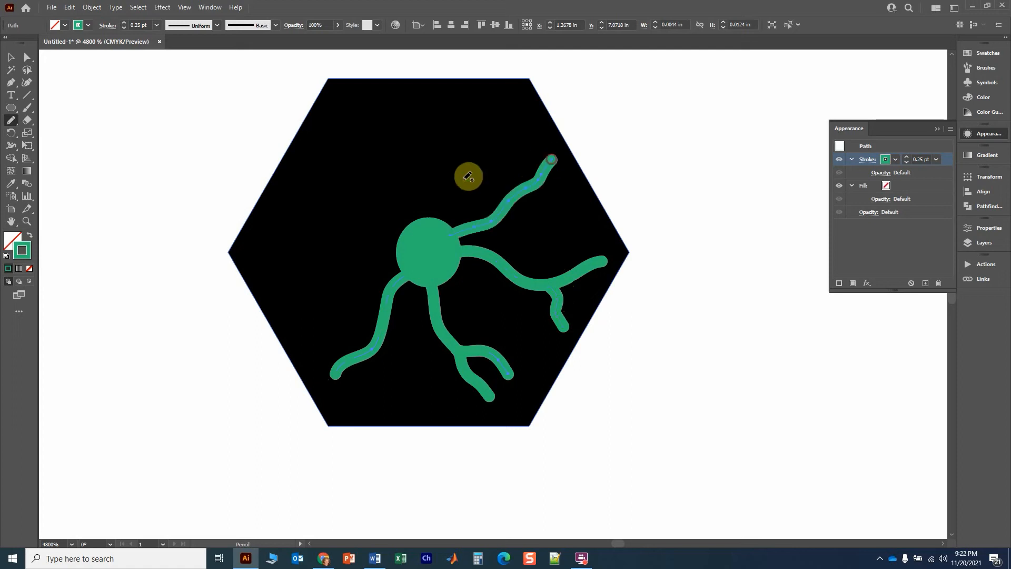
{"action": "mouse_move", "coordinate": [432, 216]}
{"action": "left_mouse_down"}
{"action": "mouse_move", "coordinate": [444, 158]}
{"action": "mouse_move", "coordinate": [520, 95]}
{"action": "left_mouse_up"}
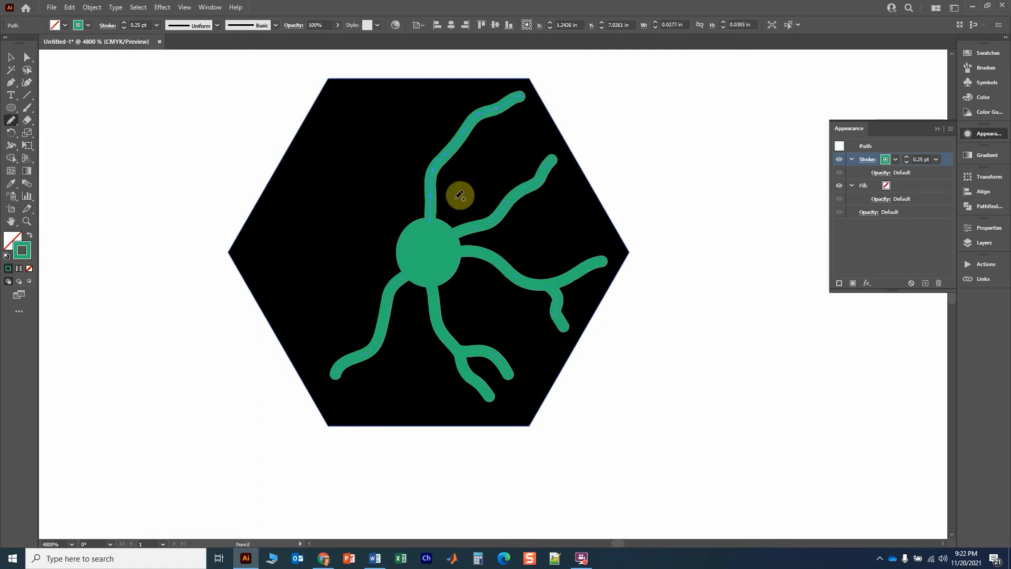
{"action": "left_click", "coordinate": [625, 169], "text": "ctrl"}
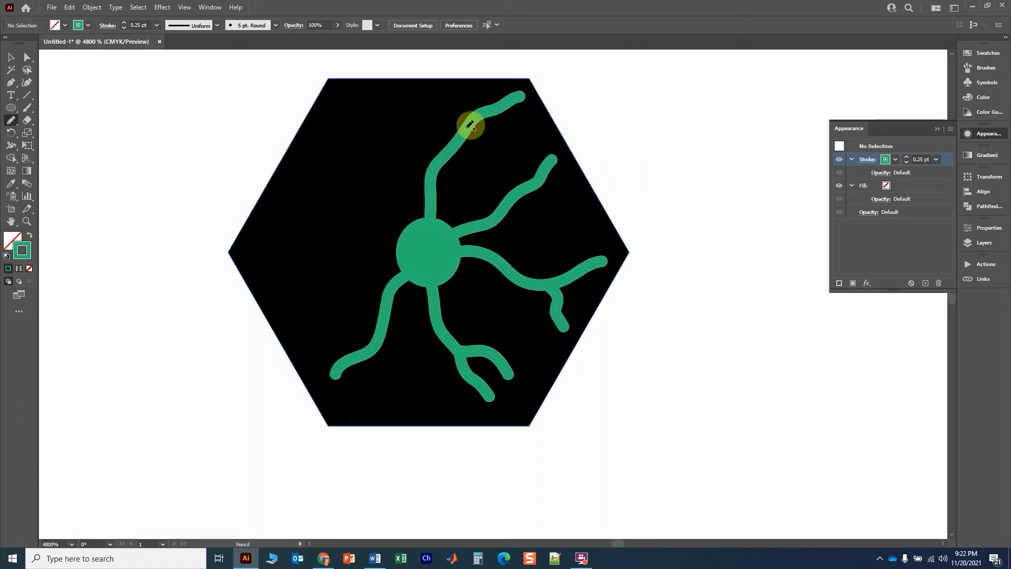
{"action": "left_click_drag", "start_coordinate": [467, 110], "coordinate": [461, 92]}
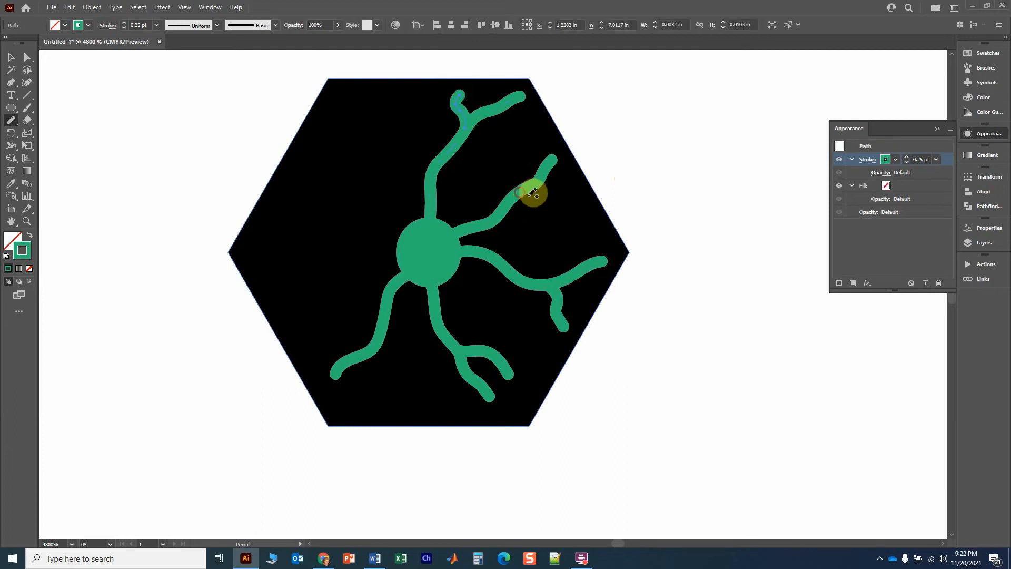
{"action": "mouse_move", "coordinate": [526, 194]}
{"action": "left_mouse_down"}
{"action": "mouse_move", "coordinate": [557, 224]}
{"action": "mouse_move", "coordinate": [582, 224]}
{"action": "left_mouse_up"}
Draw an upper-left and a left process from the cell body, and add forks to the lower-left and upper-left processes
{"action": "mouse_move", "coordinate": [406, 226]}
{"action": "left_mouse_down"}
{"action": "mouse_move", "coordinate": [381, 188]}
{"action": "mouse_move", "coordinate": [386, 152]}
{"action": "mouse_move", "coordinate": [364, 98]}
{"action": "left_mouse_up"}
{"action": "mouse_move", "coordinate": [400, 251]}
{"action": "left_mouse_down"}
{"action": "mouse_move", "coordinate": [377, 244]}
{"action": "mouse_move", "coordinate": [330, 269]}
{"action": "mouse_move", "coordinate": [261, 256]}
{"action": "left_mouse_up"}
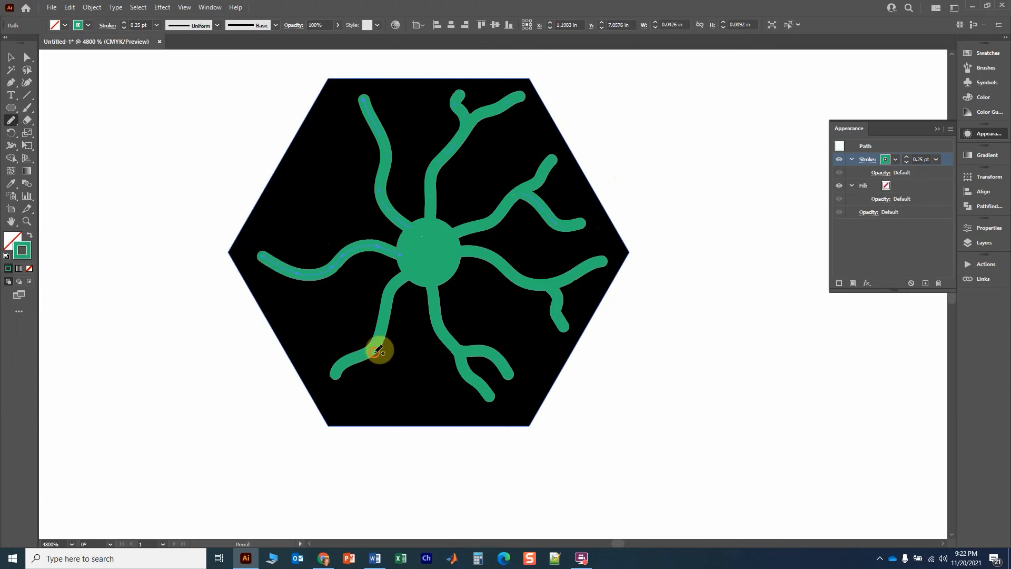
{"action": "left_click_drag", "start_coordinate": [375, 352], "coordinate": [386, 413]}
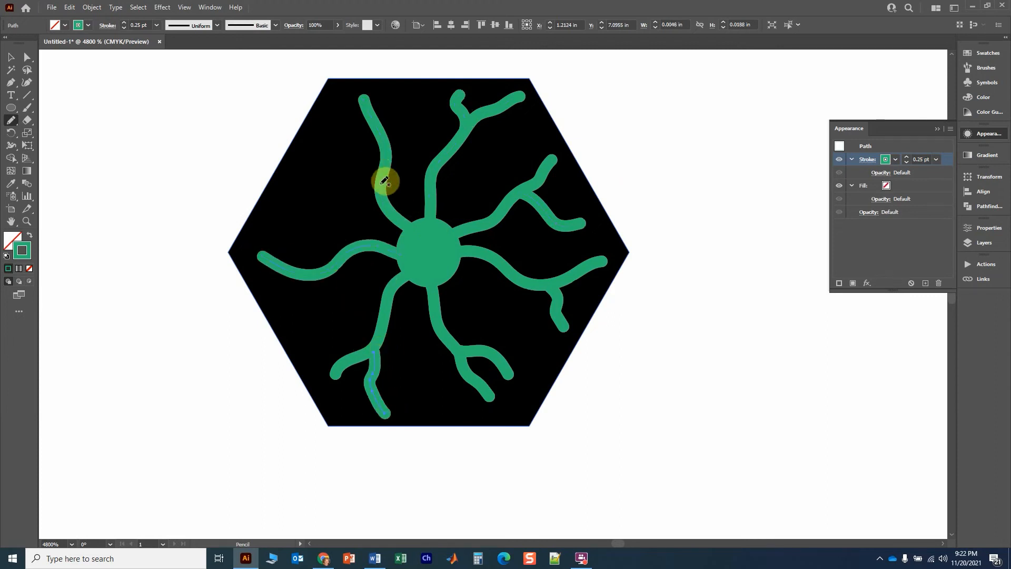
{"action": "left_click_drag", "start_coordinate": [382, 177], "coordinate": [310, 124]}
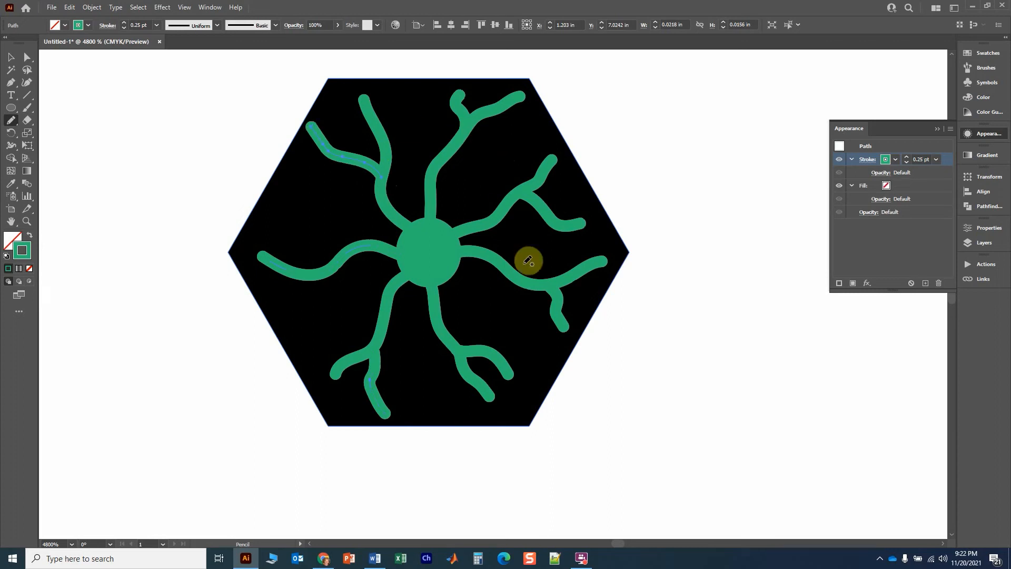
Add a second fork to the top process and two forks to the left process, leaving the drawing deselected
{"action": "mouse_move", "coordinate": [444, 150]}
{"action": "left_mouse_down"}
{"action": "mouse_move", "coordinate": [500, 157]}
{"action": "mouse_move", "coordinate": [539, 135]}
{"action": "left_mouse_up"}
{"action": "mouse_move", "coordinate": [346, 246]}
{"action": "left_mouse_down"}
{"action": "mouse_move", "coordinate": [311, 225]}
{"action": "mouse_move", "coordinate": [294, 168]}
{"action": "left_mouse_up"}
{"action": "left_click_drag", "start_coordinate": [298, 275], "coordinate": [289, 323]}
{"action": "left_click", "coordinate": [11, 57]}
{"action": "left_click", "coordinate": [166, 110]}
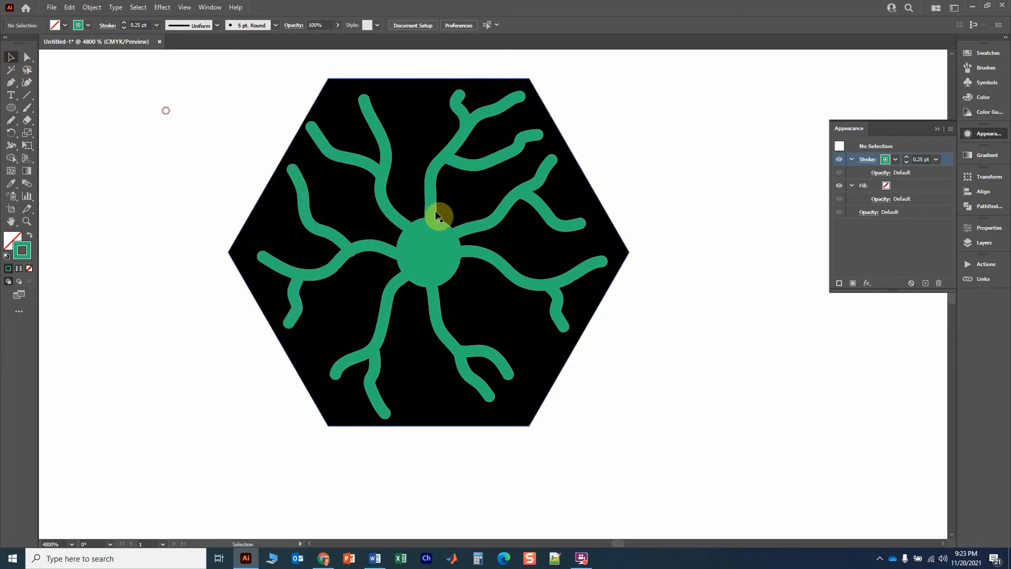
Select the whole hexagon with its neuron drawing and add it to the swatches as a new pattern
{"action": "scroll", "coordinate": [472, 245], "scroll_direction": "down", "scroll_amount": 4}
{"action": "left_click_drag", "start_coordinate": [535, 199], "coordinate": [398, 270]}
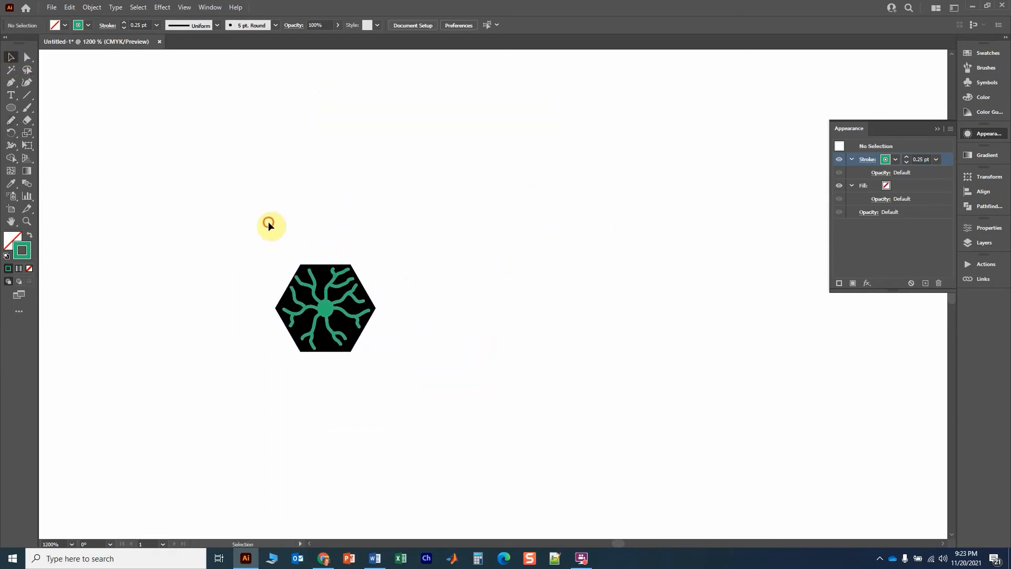
{"action": "left_click_drag", "start_coordinate": [268, 222], "coordinate": [471, 421]}
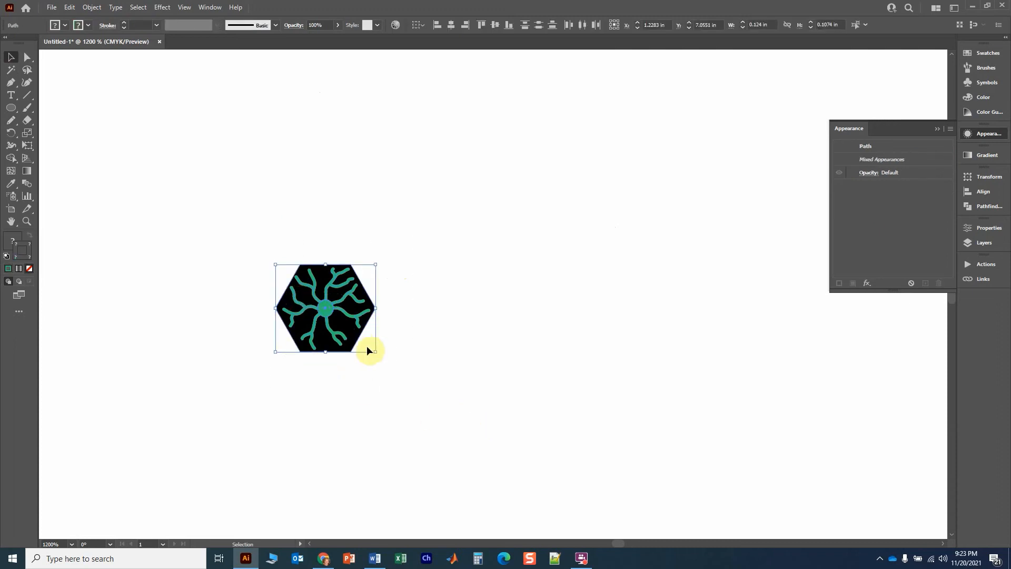
{"action": "left_click", "coordinate": [997, 53]}
{"action": "left_click_drag", "start_coordinate": [317, 277], "coordinate": [903, 127]}
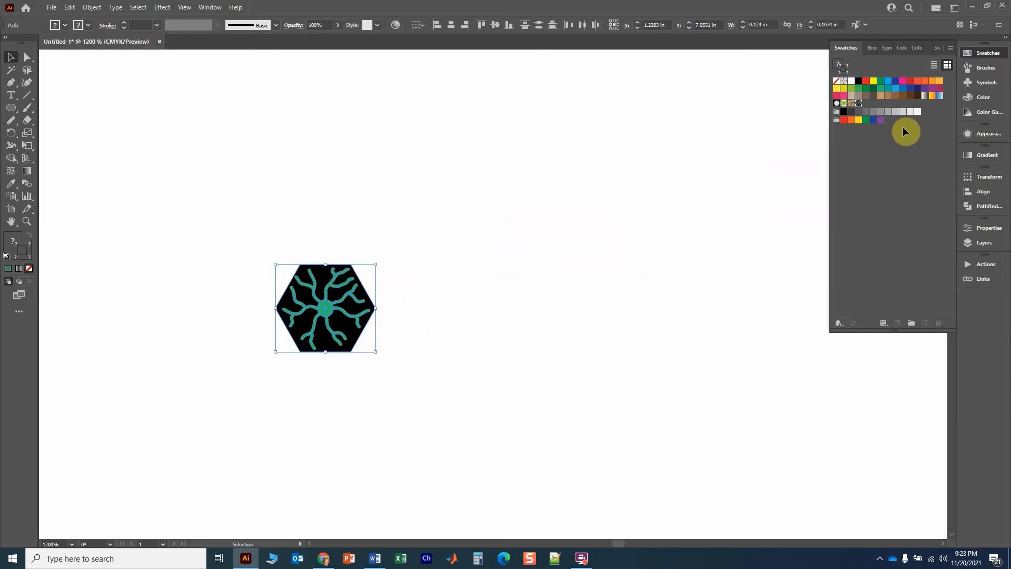
{"action": "left_click", "coordinate": [303, 215]}
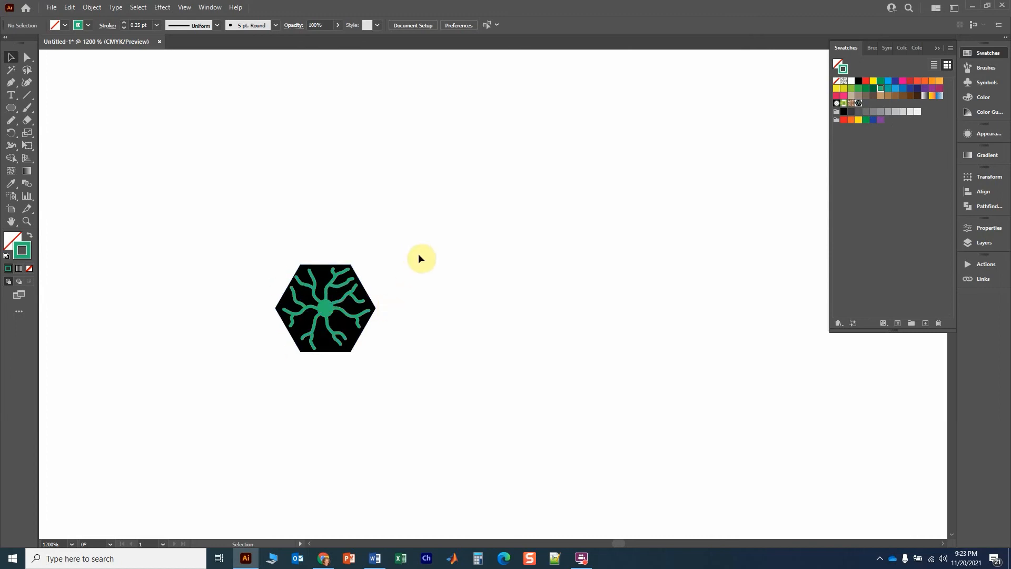
Open the new neuron pattern swatch for editing and set its tile type to Hex by Column
{"action": "scroll", "coordinate": [432, 228], "scroll_direction": "down", "scroll_amount": 5}
{"action": "left_click_drag", "start_coordinate": [458, 211], "coordinate": [397, 278]}
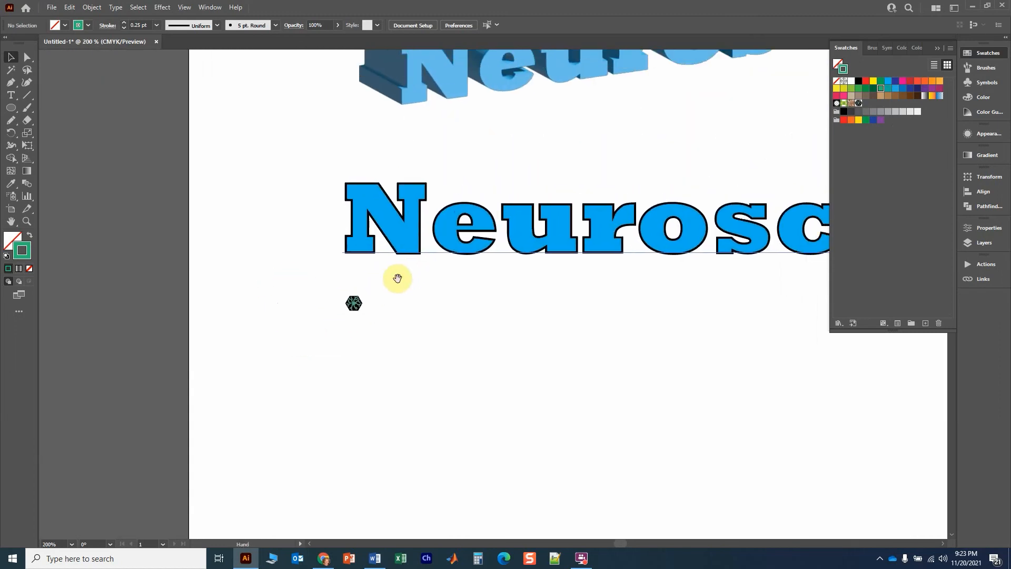
{"action": "scroll", "coordinate": [403, 230], "scroll_direction": "up", "scroll_amount": 1}
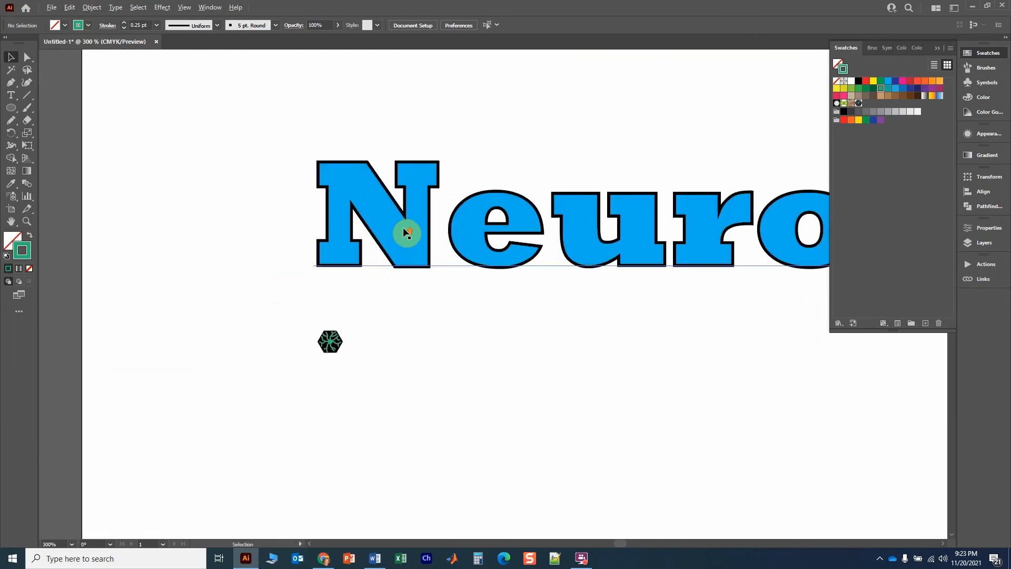
{"action": "double_click", "coordinate": [859, 105]}
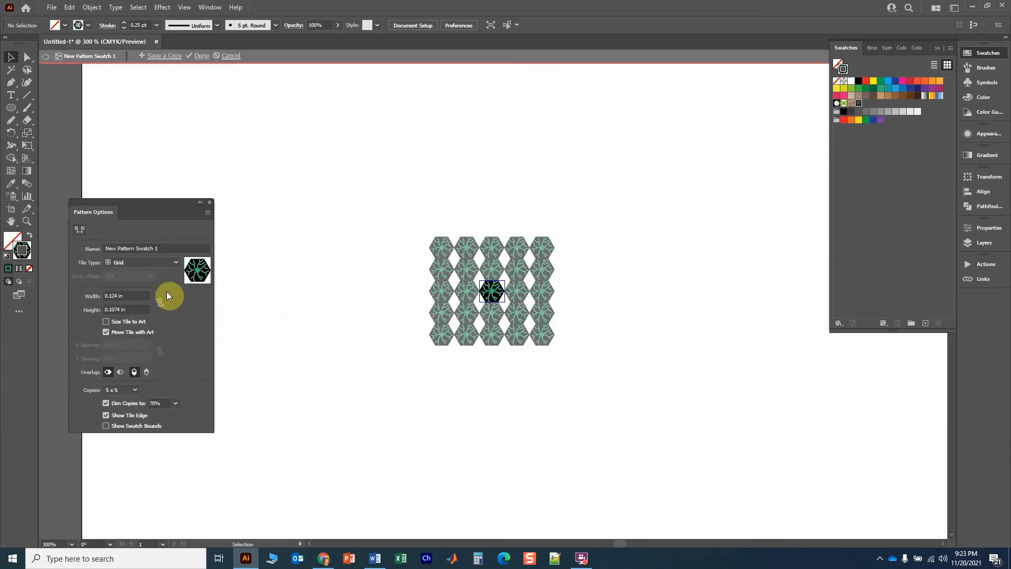
{"action": "left_click", "coordinate": [167, 262]}
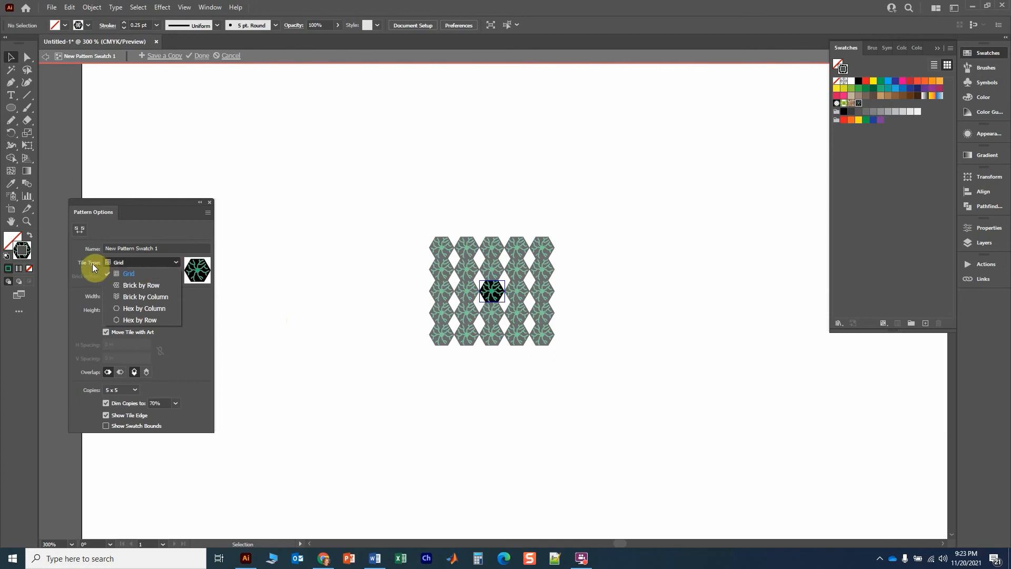
{"action": "left_click", "coordinate": [144, 309]}
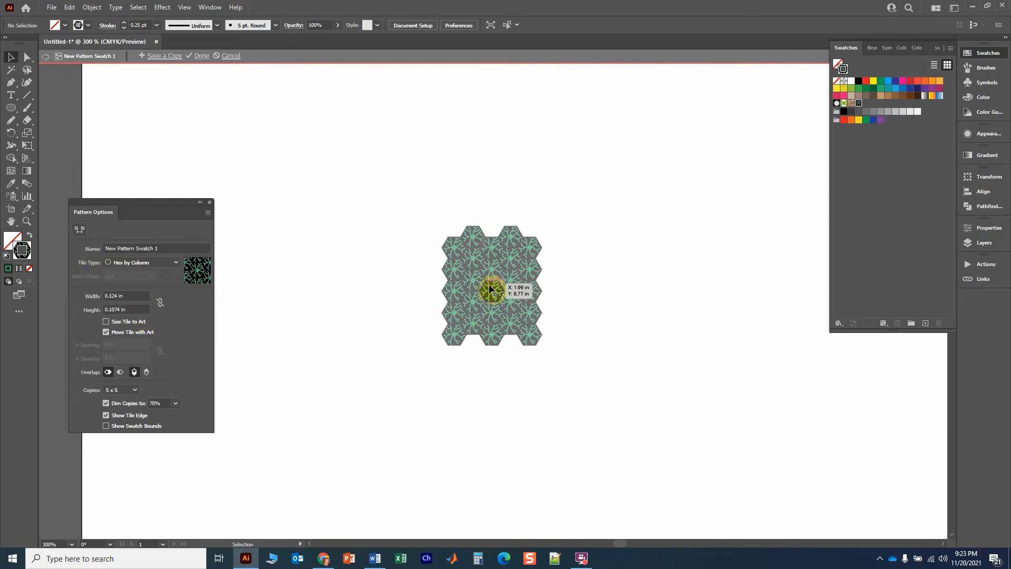
Close the pattern options, leave pattern editing, and select the large blue Neuroscience lettering
{"action": "left_click", "coordinate": [209, 202]}
{"action": "double_click", "coordinate": [191, 158]}
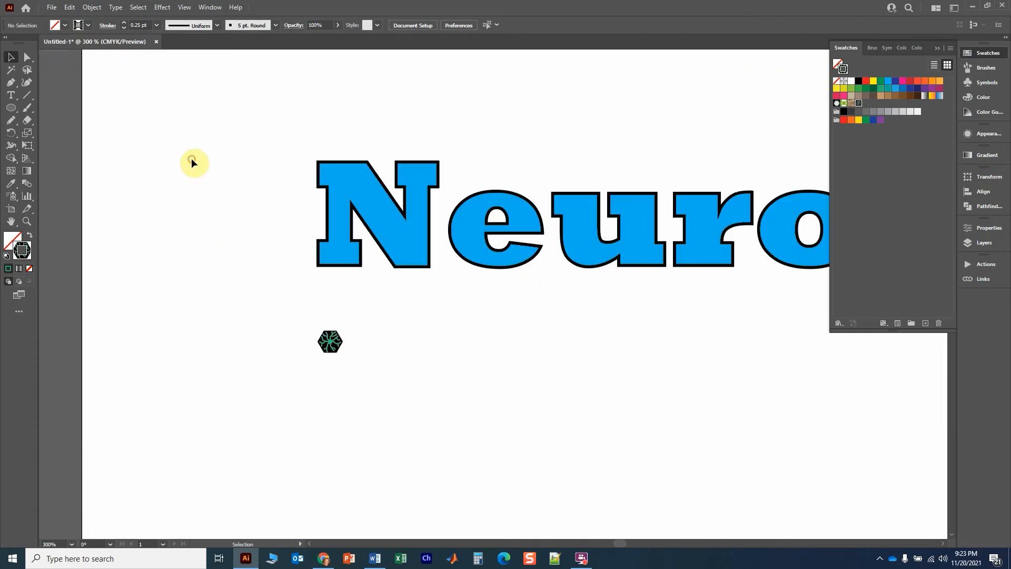
{"action": "left_click", "coordinate": [372, 208]}
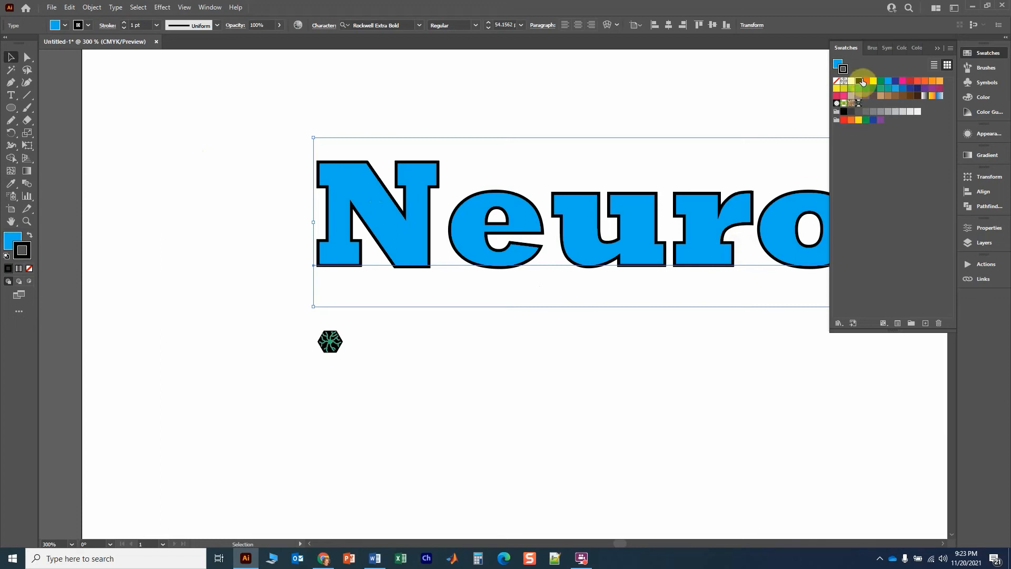
Try the neuron pattern swatch on the outline of the Neuroscience lettering and undo it
{"action": "left_click", "coordinate": [859, 104]}
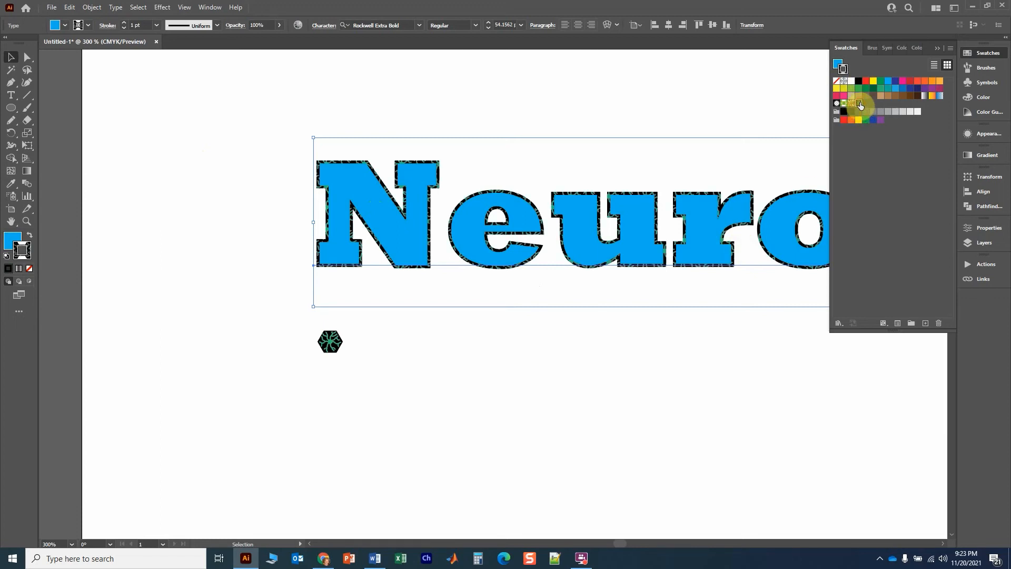
{"action": "left_click_drag", "start_coordinate": [860, 106], "coordinate": [516, 266]}
{"action": "key", "text": "ctrl+z"}
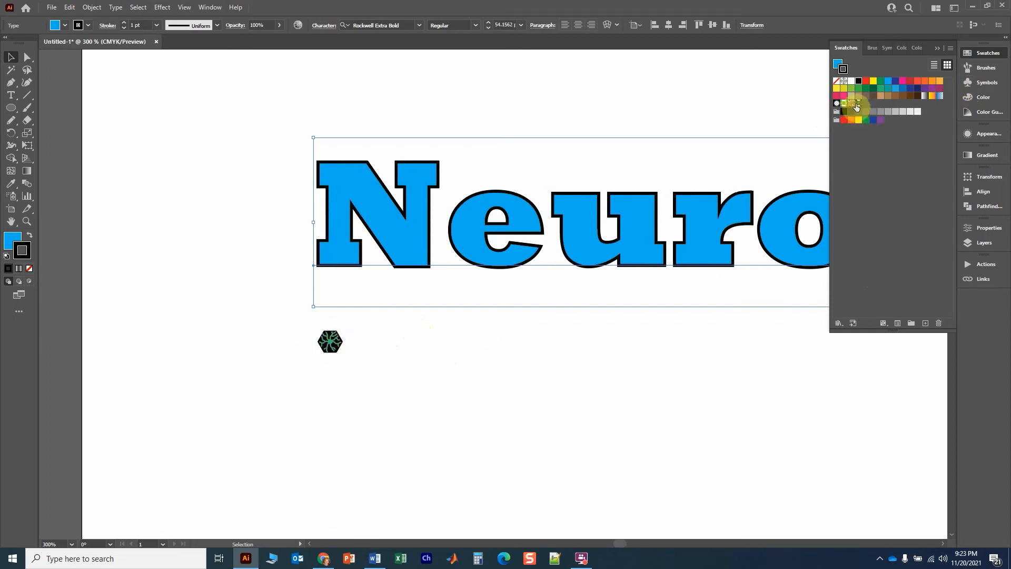
Fill the Neuroscience lettering with the neuron pattern swatch and deselect it
{"action": "left_click", "coordinate": [837, 65]}
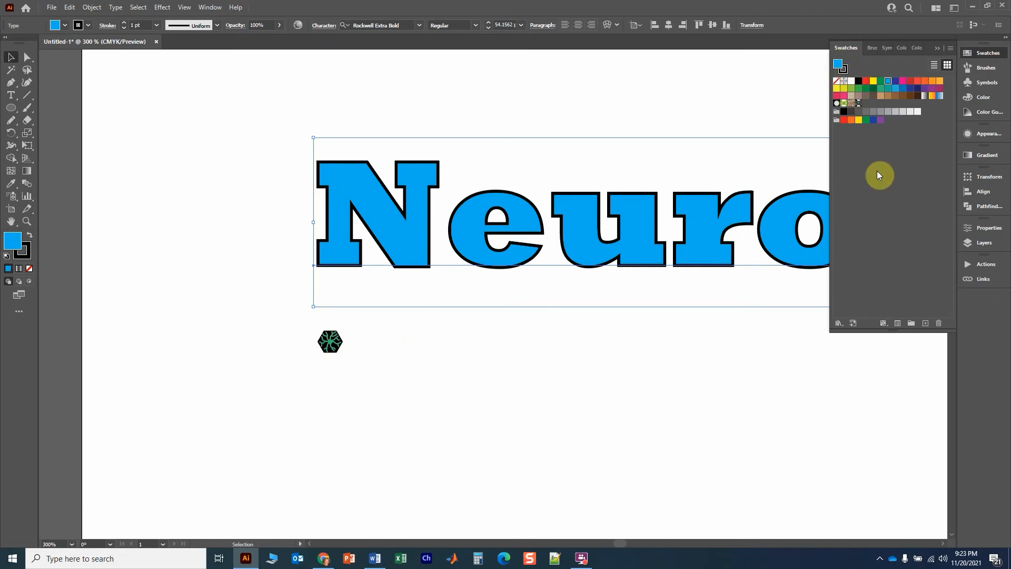
{"action": "left_click", "coordinate": [859, 104]}
{"action": "left_click", "coordinate": [508, 343]}
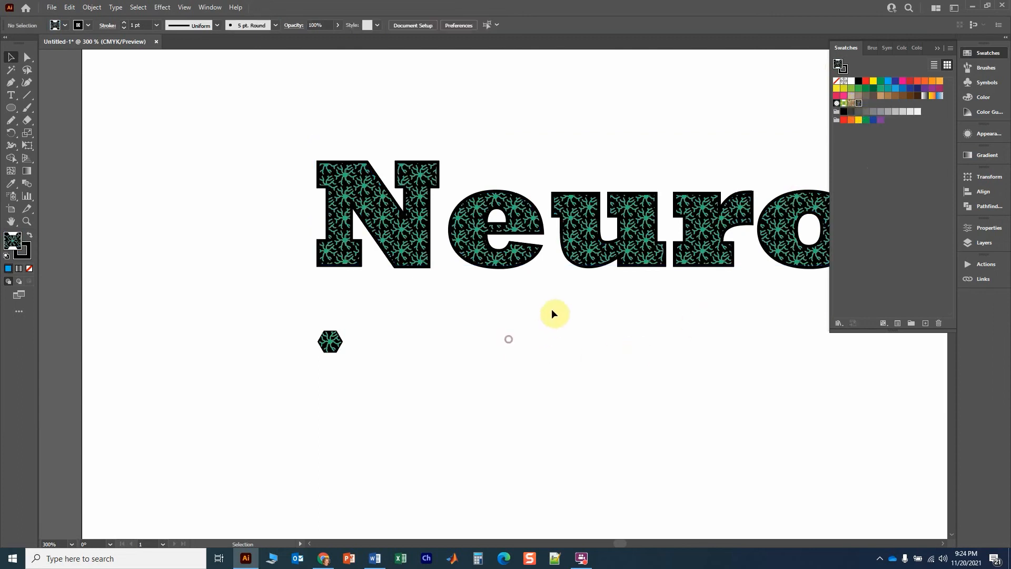
{"action": "left_click_drag", "start_coordinate": [609, 311], "coordinate": [420, 364]}
{"action": "left_click_drag", "start_coordinate": [535, 301], "coordinate": [420, 335]}
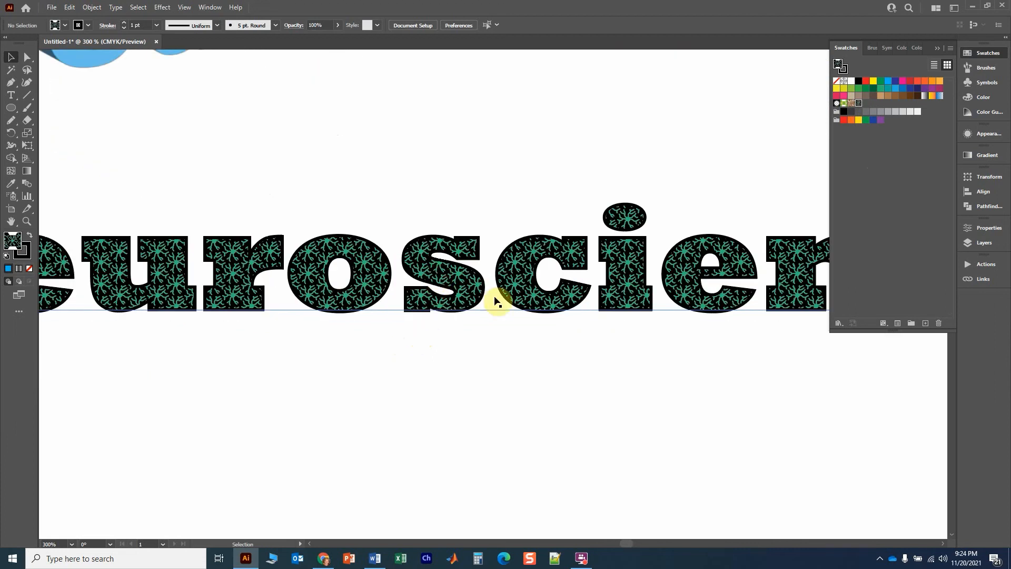
{"action": "left_click_drag", "start_coordinate": [616, 327], "coordinate": [501, 346]}
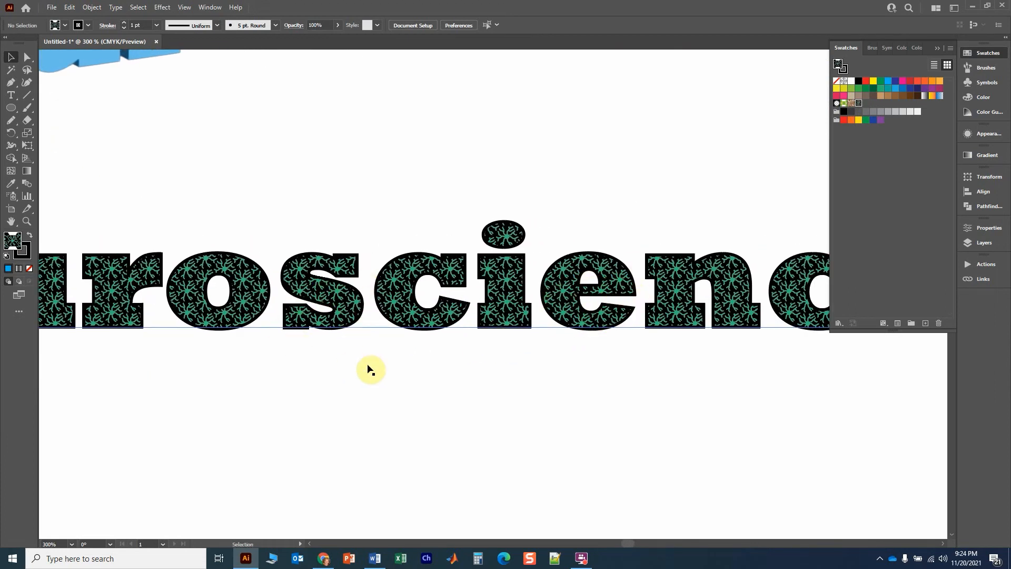
Add a second text line reading "Neuroscience" in the empty area below the patterned lettering
{"action": "left_click_drag", "start_coordinate": [514, 333], "coordinate": [639, 197]}
{"action": "scroll", "coordinate": [353, 274], "scroll_direction": "down", "scroll_amount": 2}
{"action": "left_click_drag", "start_coordinate": [342, 286], "coordinate": [429, 255]}
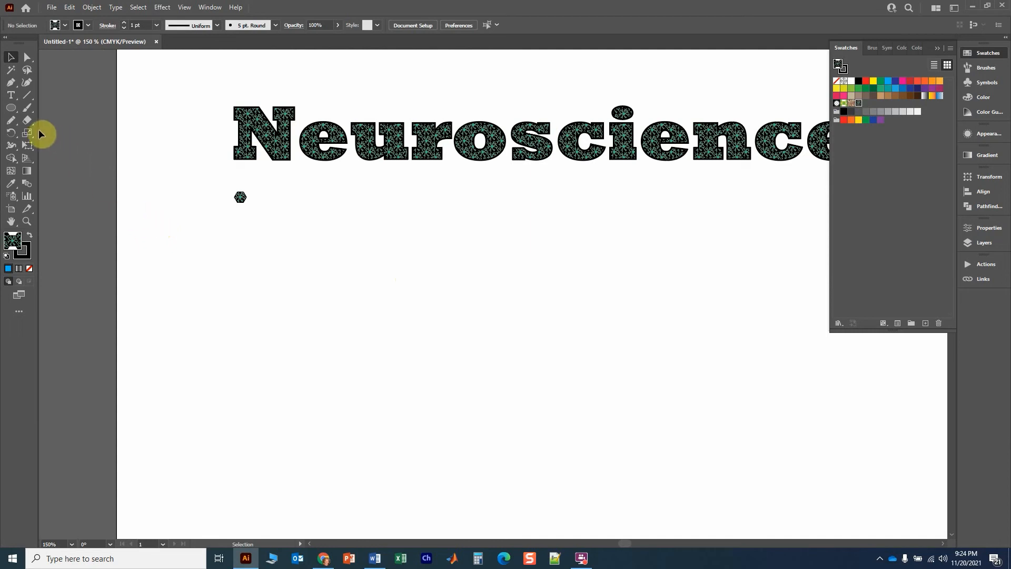
{"action": "left_click", "coordinate": [11, 95]}
{"action": "left_click", "coordinate": [337, 279]}
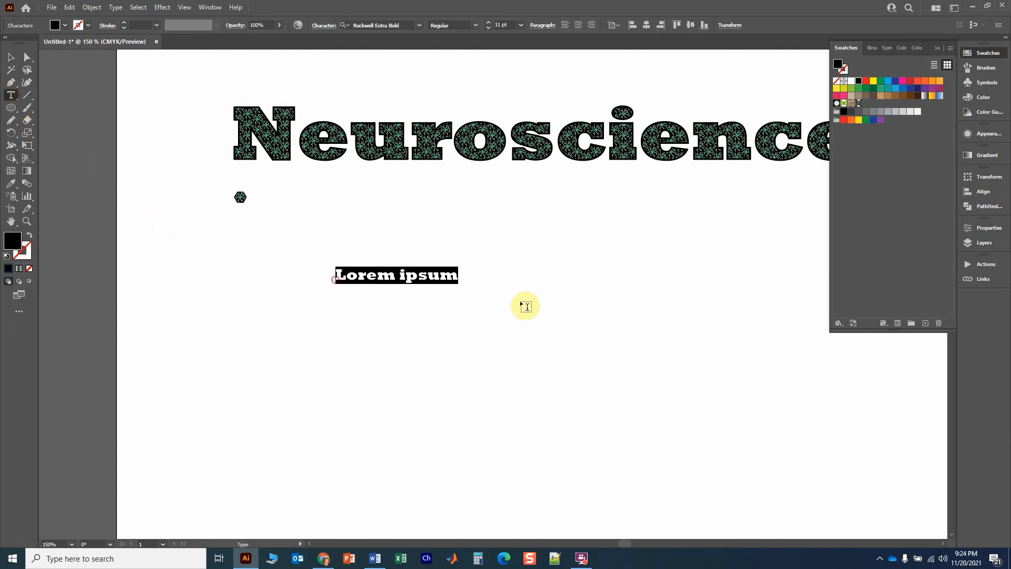
{"action": "type", "text": "Neuroscience"}
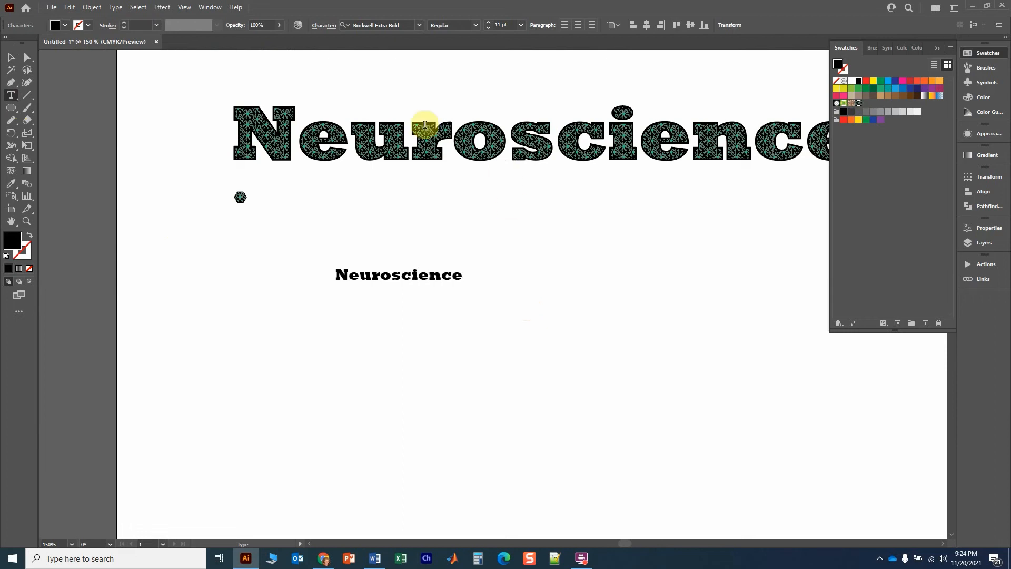
Enlarge the new text to about 51 pt below the patterned lettering and change its font to Eras Light ITC
{"action": "left_click", "coordinate": [11, 57]}
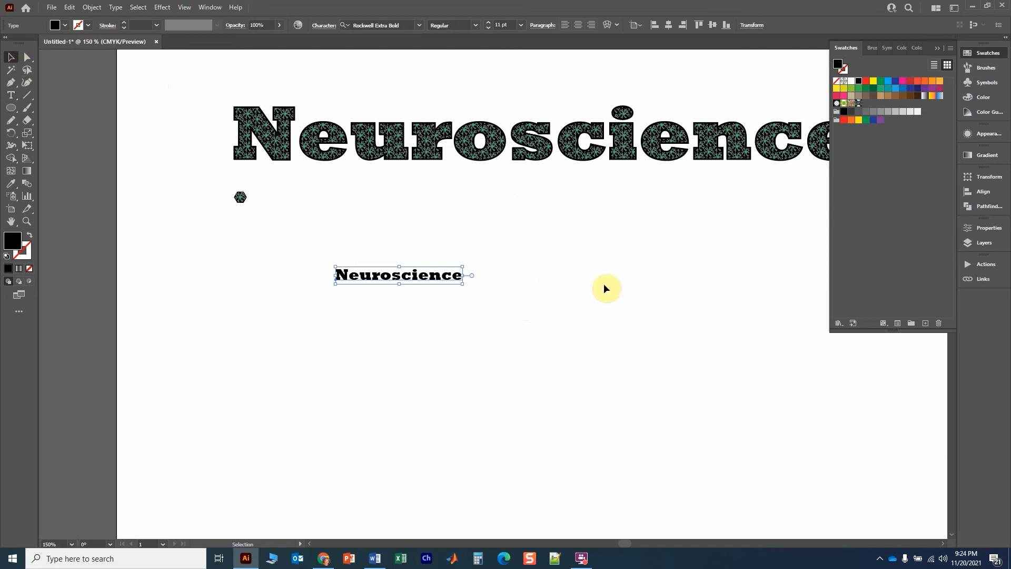
{"action": "left_click_drag", "start_coordinate": [599, 280], "coordinate": [442, 278]}
{"action": "left_click_drag", "start_coordinate": [353, 262], "coordinate": [591, 205]}
{"action": "left_click_drag", "start_coordinate": [227, 282], "coordinate": [156, 313]}
{"action": "left_click_drag", "start_coordinate": [309, 235], "coordinate": [286, 264]}
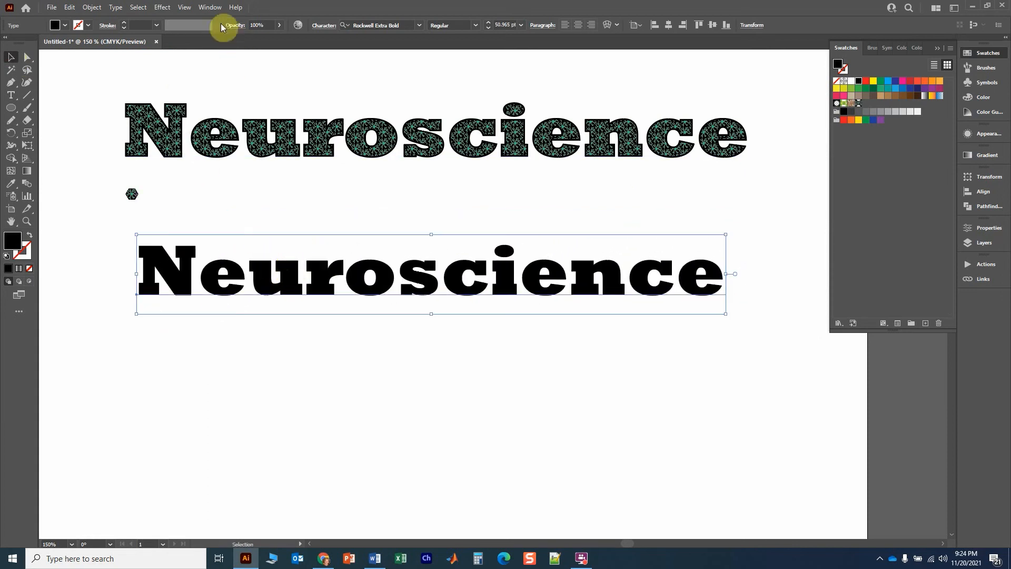
{"action": "left_click", "coordinate": [420, 25]}
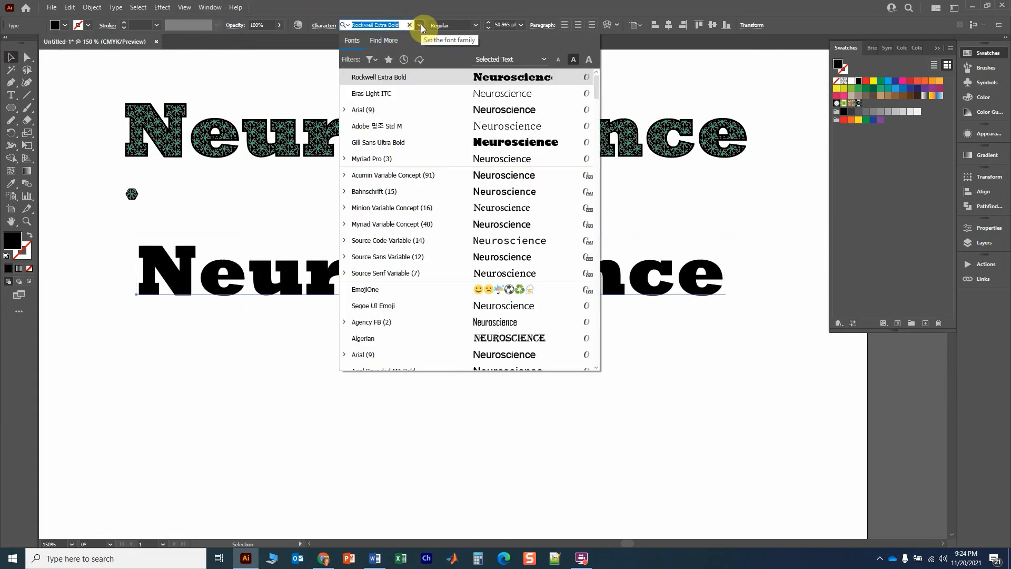
{"action": "left_click", "coordinate": [388, 97]}
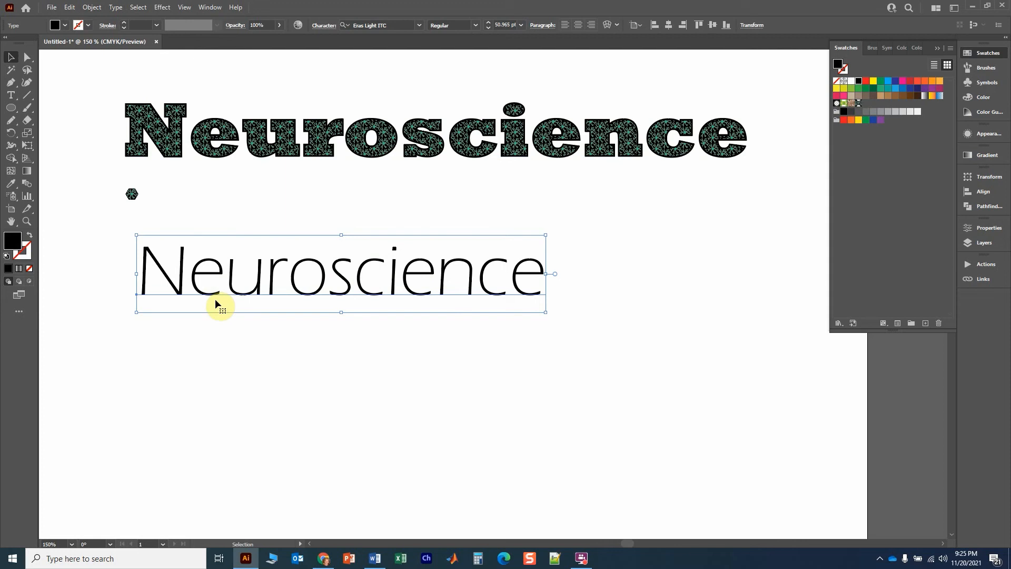
Rasterize the thin Neuroscience text in CMYK at High (300 ppi) with a transparent background
{"action": "left_click", "coordinate": [92, 7]}
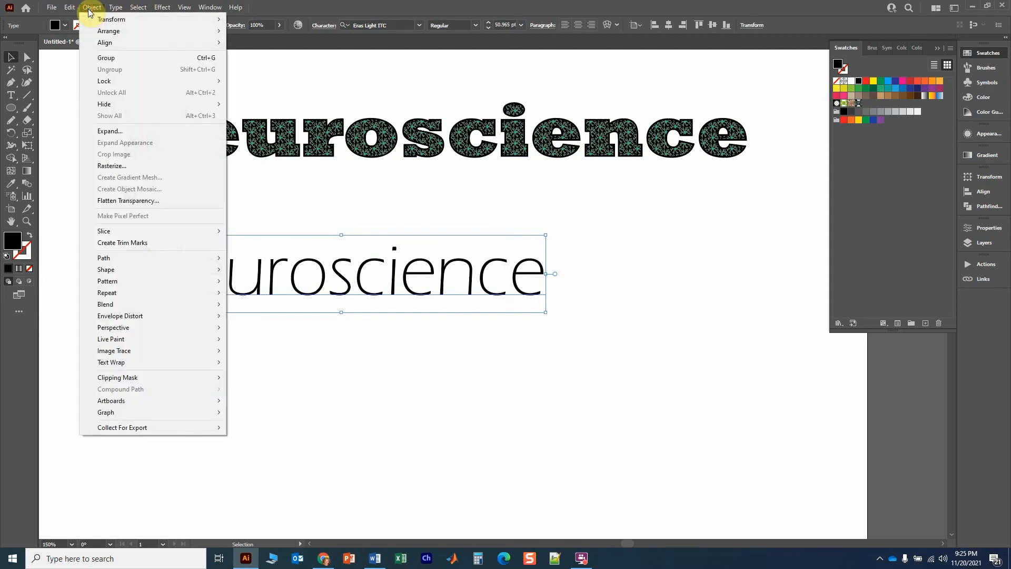
{"action": "left_click", "coordinate": [113, 164]}
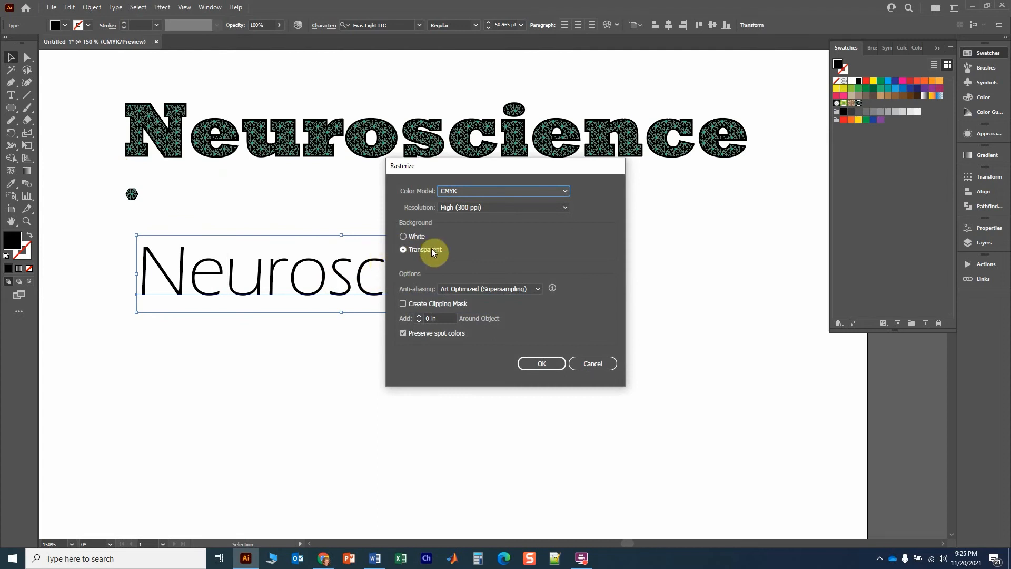
{"action": "left_click", "coordinate": [544, 368]}
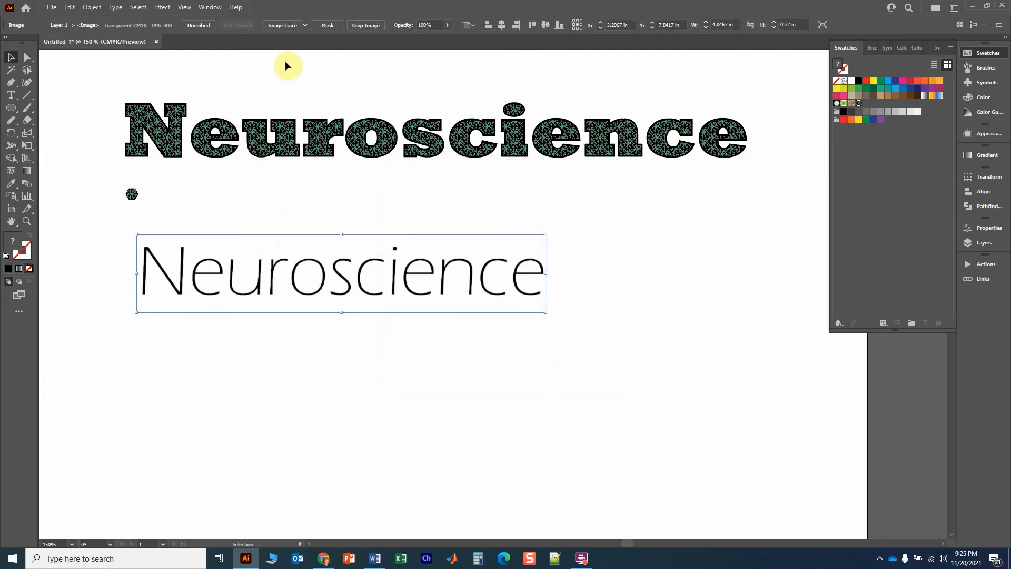
Image-trace the rasterized text in black and white, creating strokes instead of fills with a 20 px stroke setting
{"action": "left_click", "coordinate": [286, 25]}
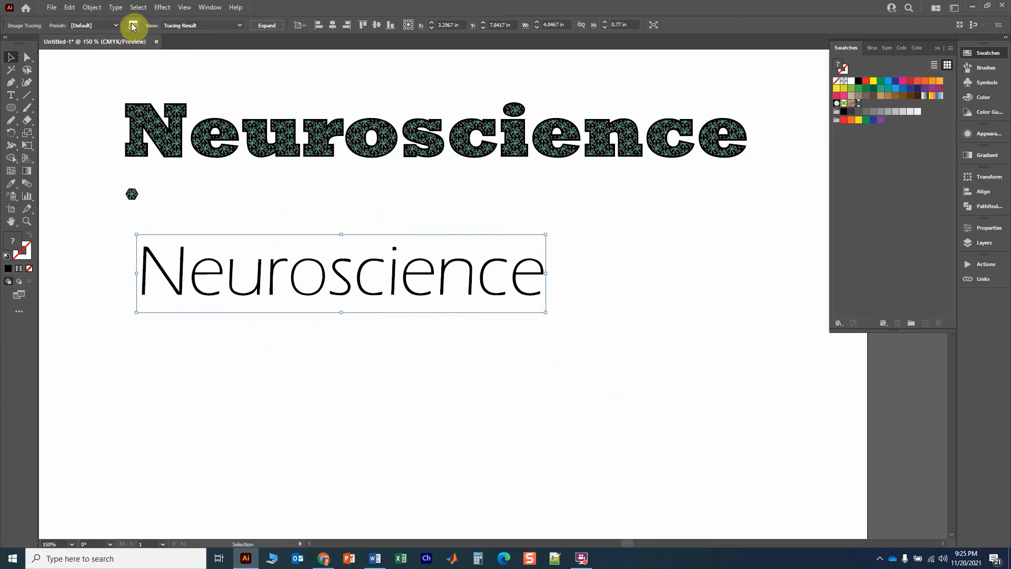
{"action": "left_click", "coordinate": [133, 26]}
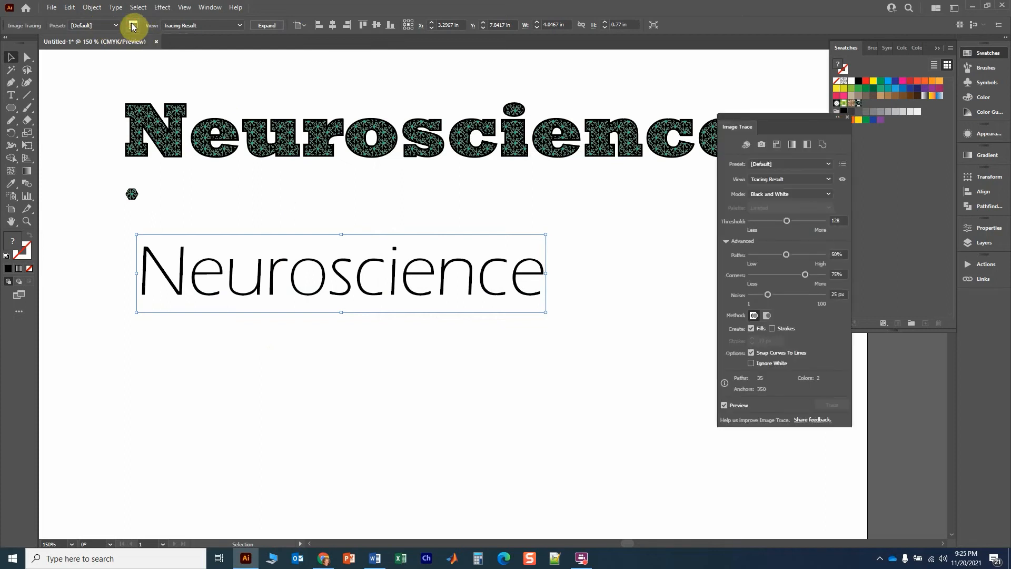
{"action": "left_click", "coordinate": [772, 331]}
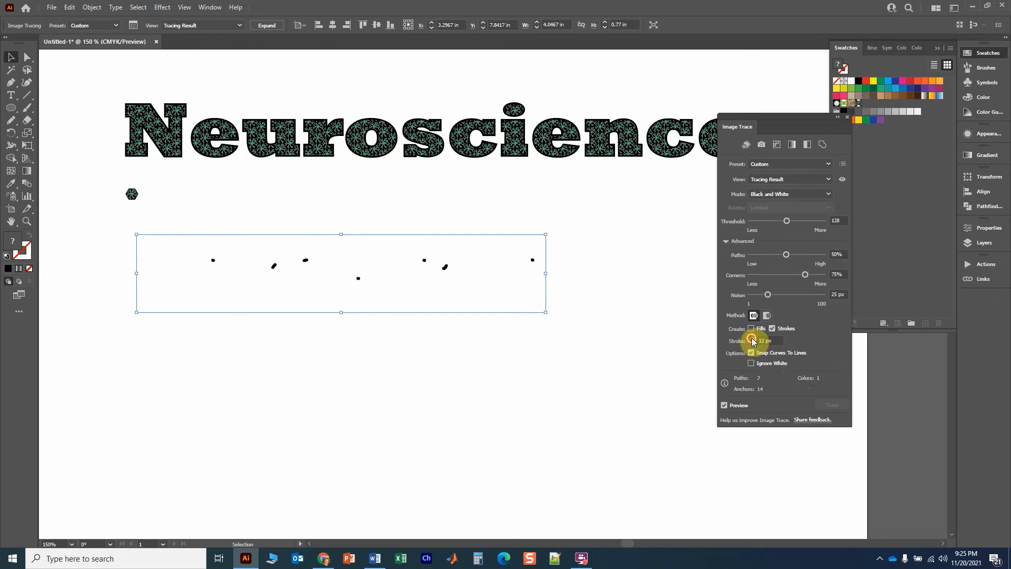
{"action": "left_click", "coordinate": [752, 339]}
{"action": "left_click", "coordinate": [752, 339]}
{"action": "left_click", "coordinate": [751, 339]}
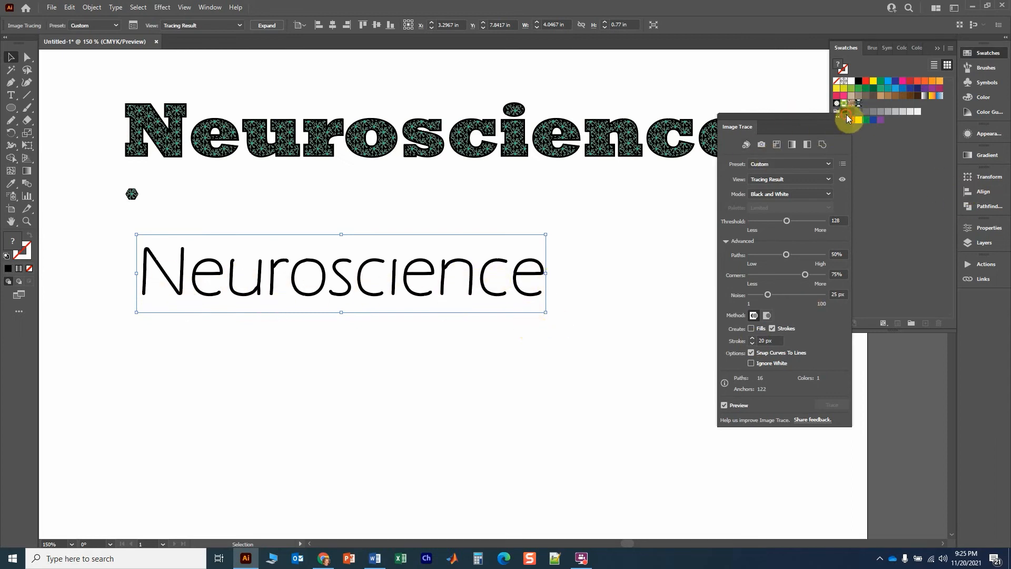
{"action": "left_click", "coordinate": [846, 117]}
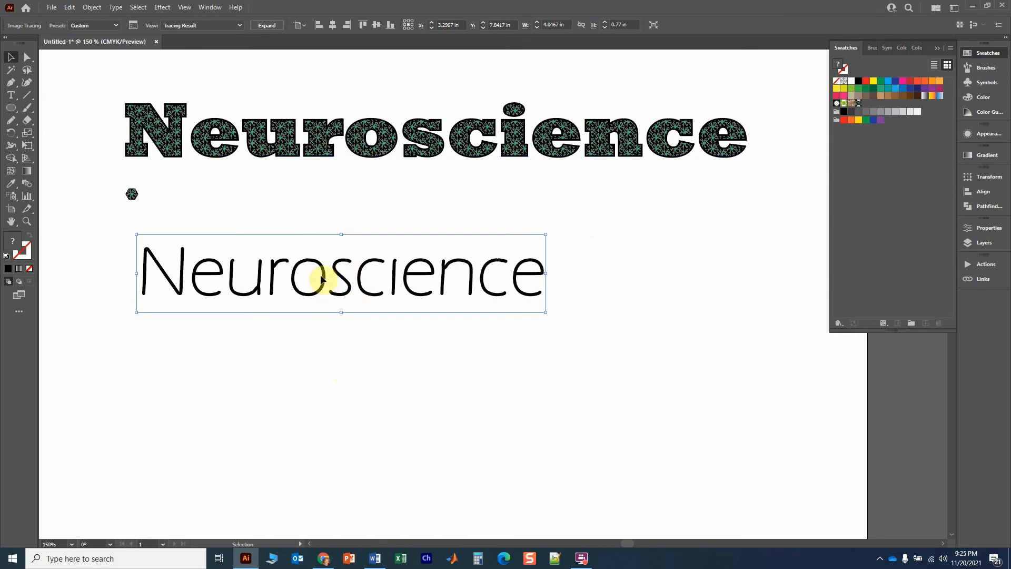
Expand the traced Neuroscience text into editable stroke paths and deselect it
{"action": "left_click", "coordinate": [268, 25]}
{"action": "scroll", "coordinate": [244, 267], "scroll_direction": "up", "scroll_amount": 5}
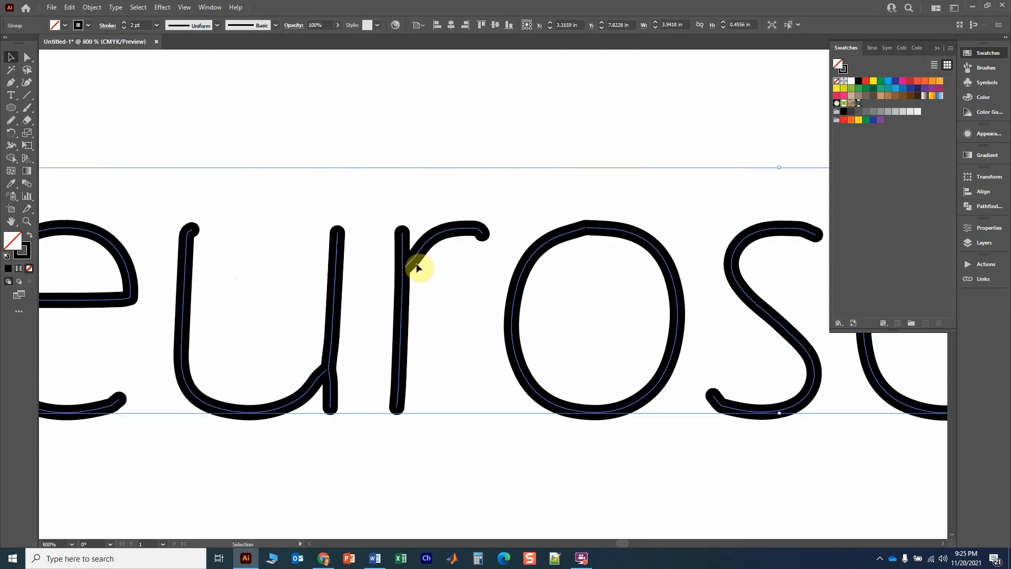
{"action": "scroll", "coordinate": [419, 367], "scroll_direction": "down", "scroll_amount": 4}
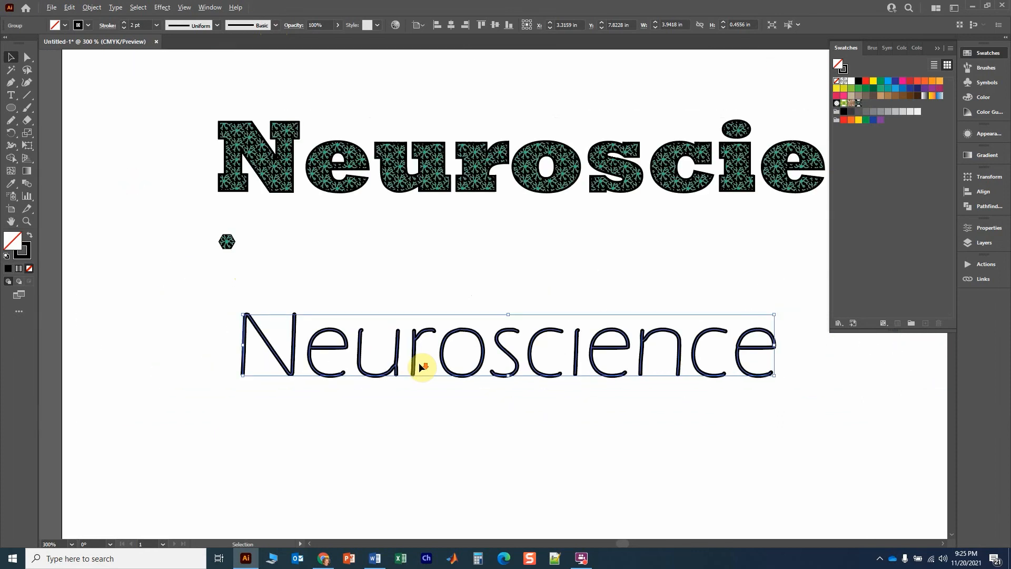
{"action": "scroll", "coordinate": [427, 416], "scroll_direction": "down", "scroll_amount": 1}
{"action": "left_click_drag", "start_coordinate": [419, 417], "coordinate": [375, 318]}
{"action": "left_click", "coordinate": [340, 354]}
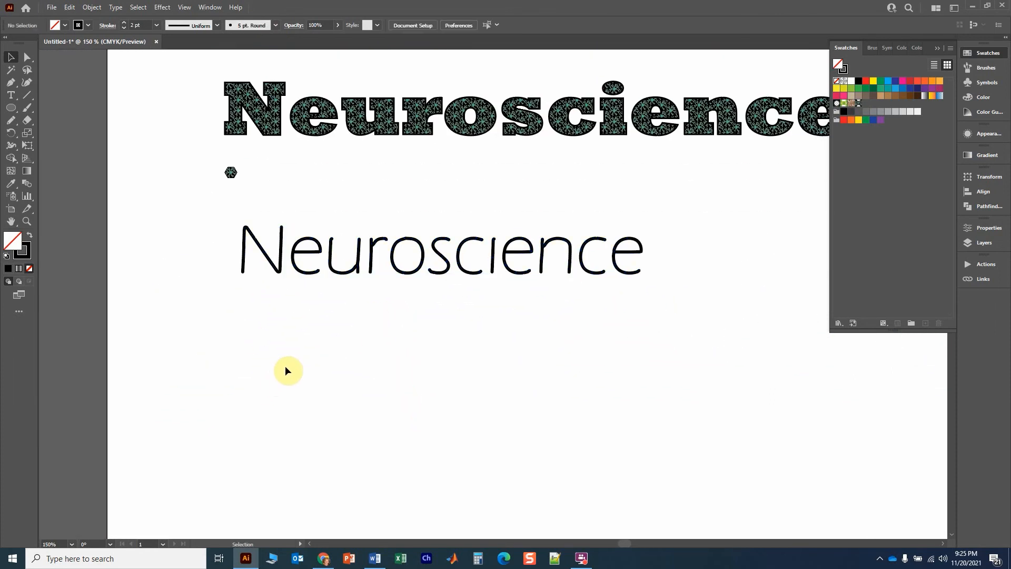
Draw a circle about 0.075 in wide below the traced text, with a red fill and no stroke
{"action": "scroll", "coordinate": [292, 351], "scroll_direction": "up", "scroll_amount": 2}
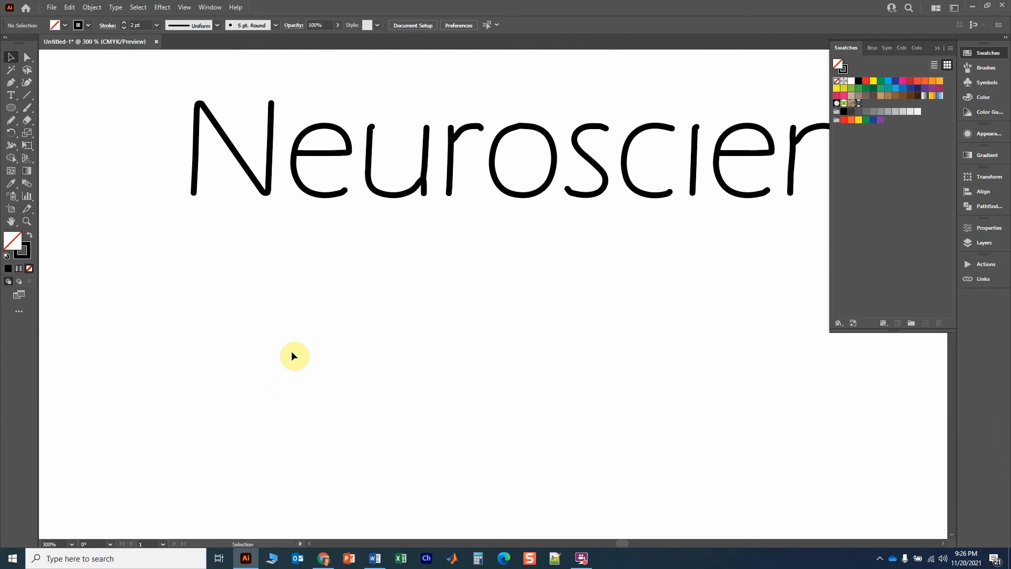
{"action": "left_click", "coordinate": [10, 107]}
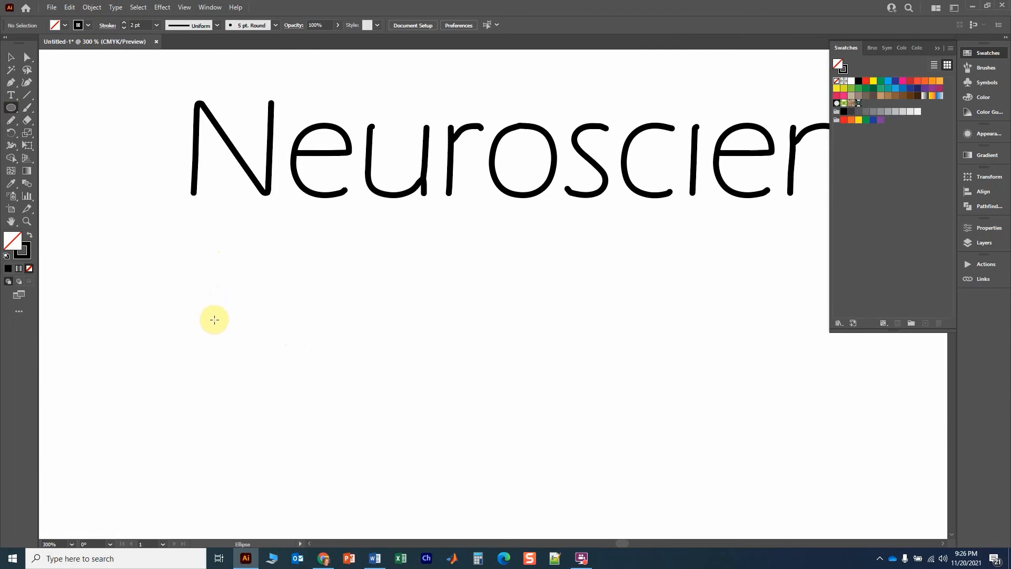
{"action": "scroll", "coordinate": [214, 318], "scroll_direction": "up", "scroll_amount": 2}
{"action": "left_click_drag", "start_coordinate": [188, 281], "coordinate": [218, 309]}
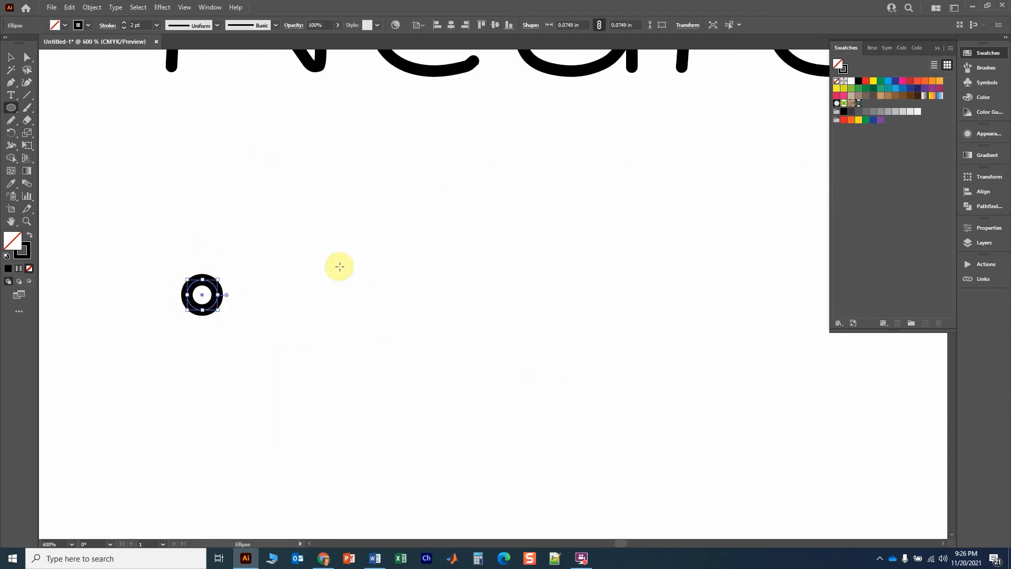
{"action": "left_click", "coordinate": [87, 27]}
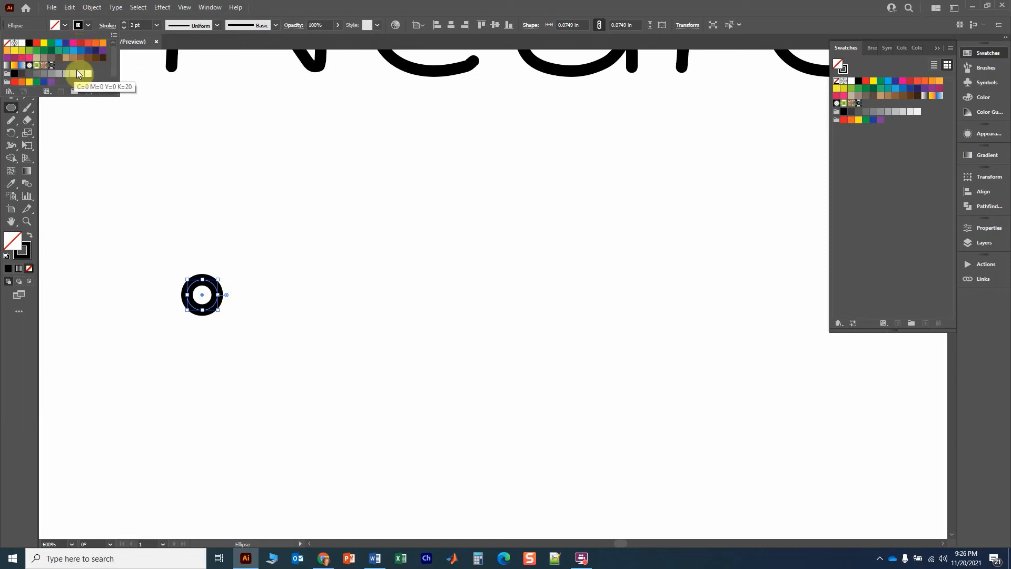
{"action": "left_click", "coordinate": [81, 43]}
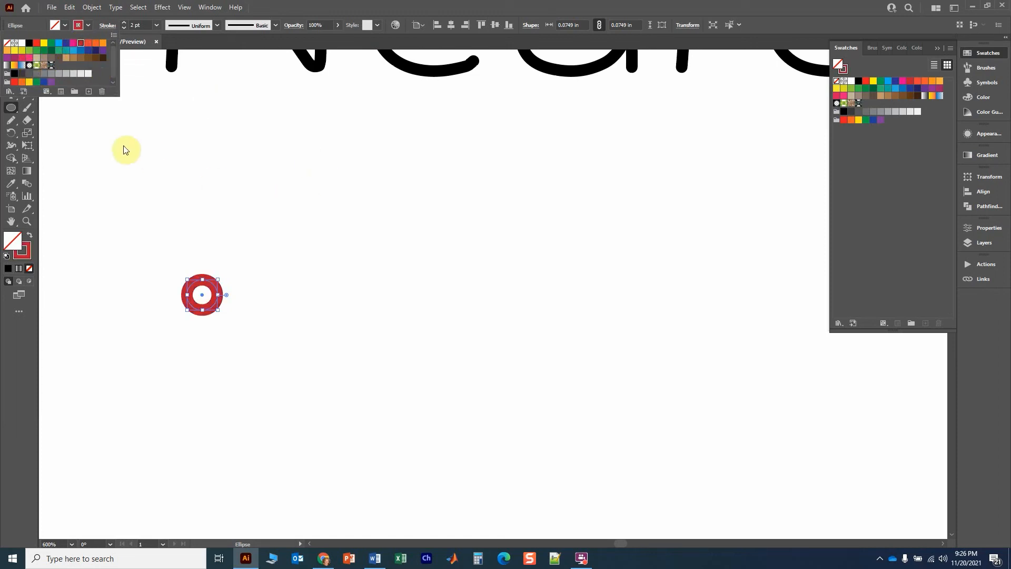
{"action": "left_click", "coordinate": [29, 235]}
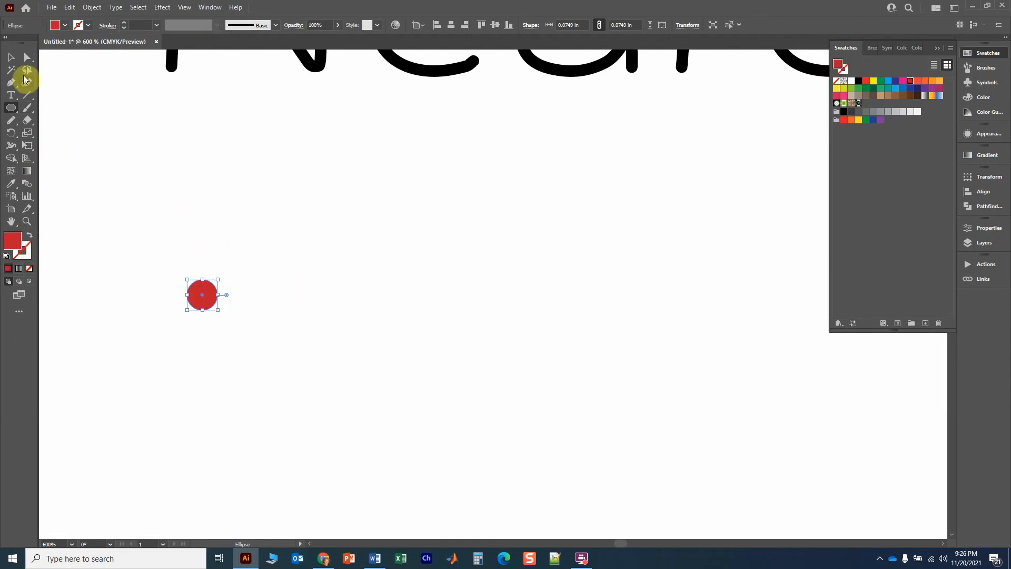
Draw a horizontal axon about 0.47 in long extending right from the circle using the Pencil tool, with a red 1 pt stroke and no fill
{"action": "left_click", "coordinate": [11, 121]}
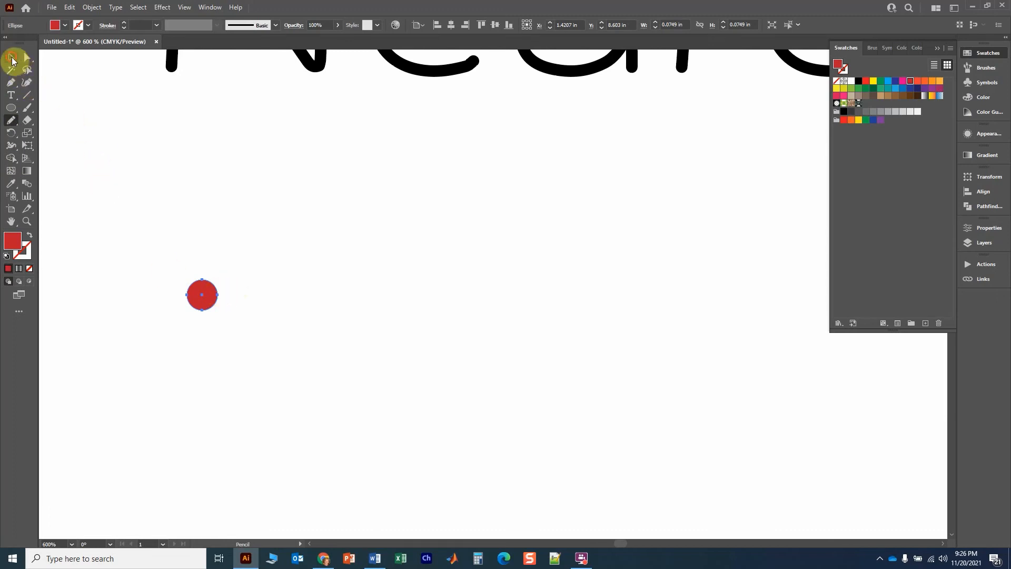
{"action": "left_click", "coordinate": [11, 57]}
{"action": "left_click", "coordinate": [129, 158]}
{"action": "left_click", "coordinate": [11, 120]}
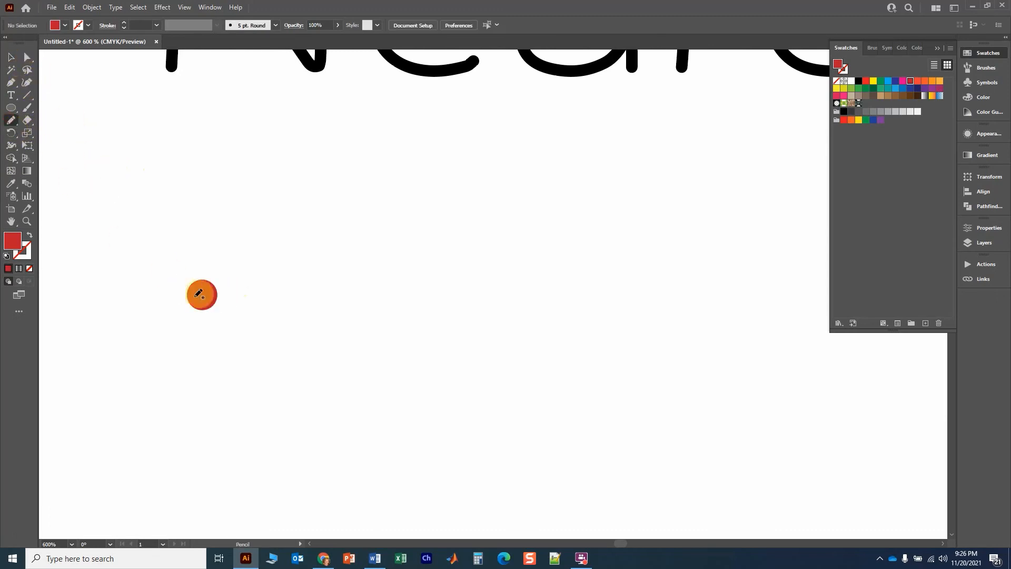
{"action": "left_click", "coordinate": [28, 236]}
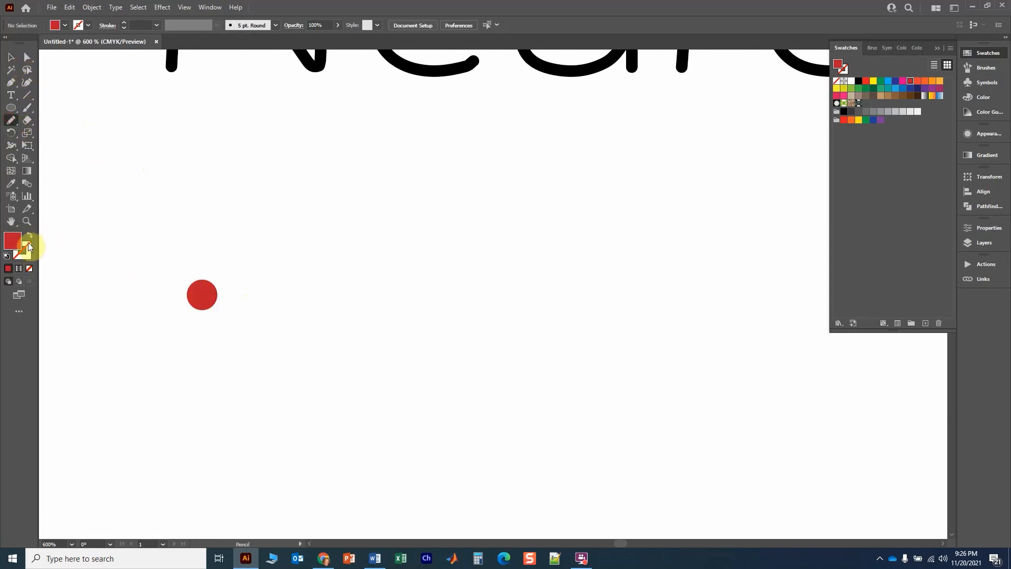
{"action": "left_click", "coordinate": [27, 252]}
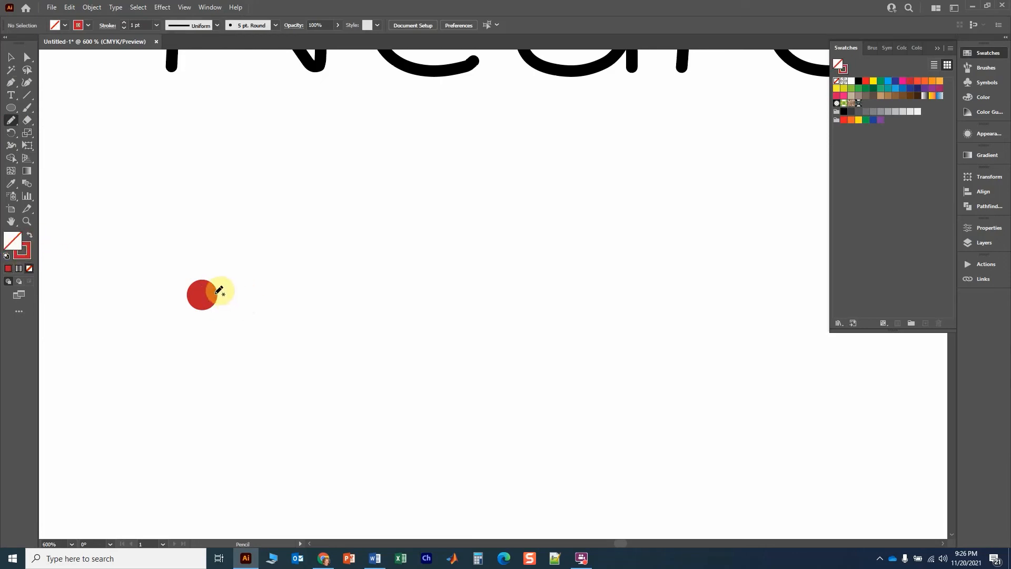
{"action": "left_click_drag", "start_coordinate": [217, 292], "coordinate": [349, 293]}
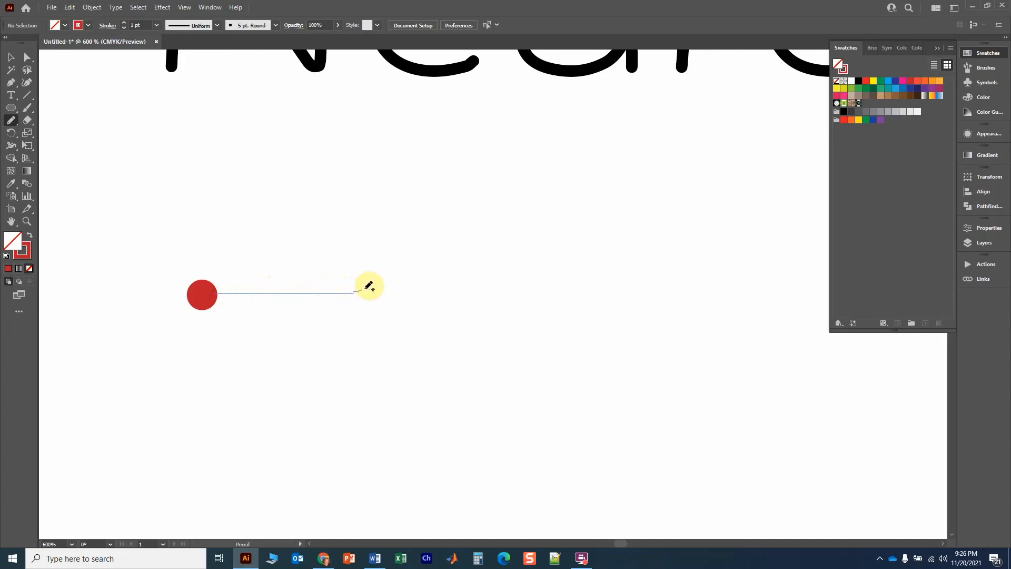
{"action": "left_click_drag", "start_coordinate": [405, 282], "coordinate": [404, 282]}
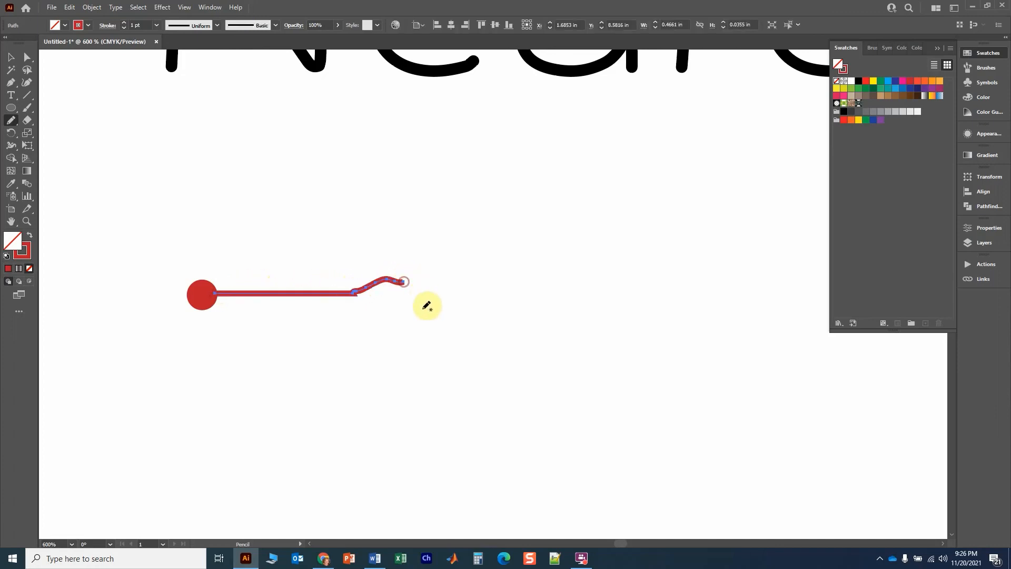
Redraw the kinked section of the axon path so it curves smoothly into its upward end, and deselect it
{"action": "scroll", "coordinate": [355, 296], "scroll_direction": "up", "scroll_amount": 3}
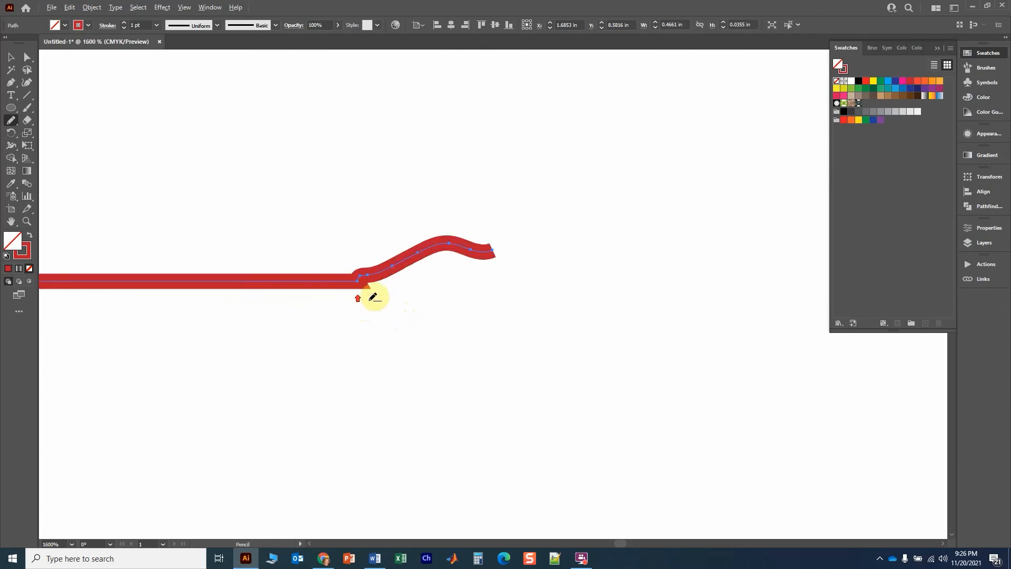
{"action": "mouse_move", "coordinate": [369, 274]}
{"action": "left_mouse_down"}
{"action": "mouse_move", "coordinate": [355, 279]}
{"action": "mouse_move", "coordinate": [384, 264]}
{"action": "left_mouse_up"}
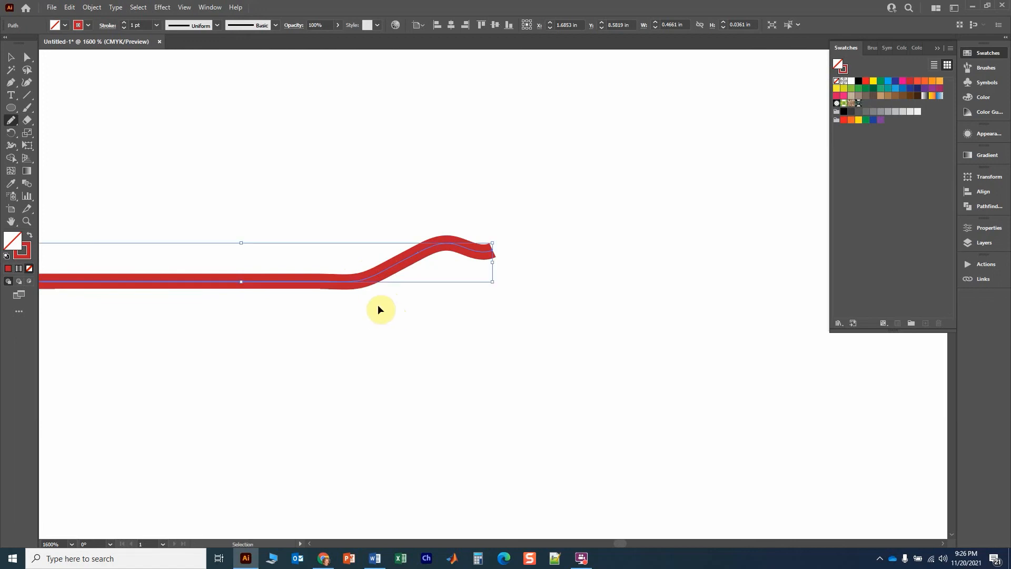
{"action": "left_click", "coordinate": [290, 175], "text": "ctrl"}
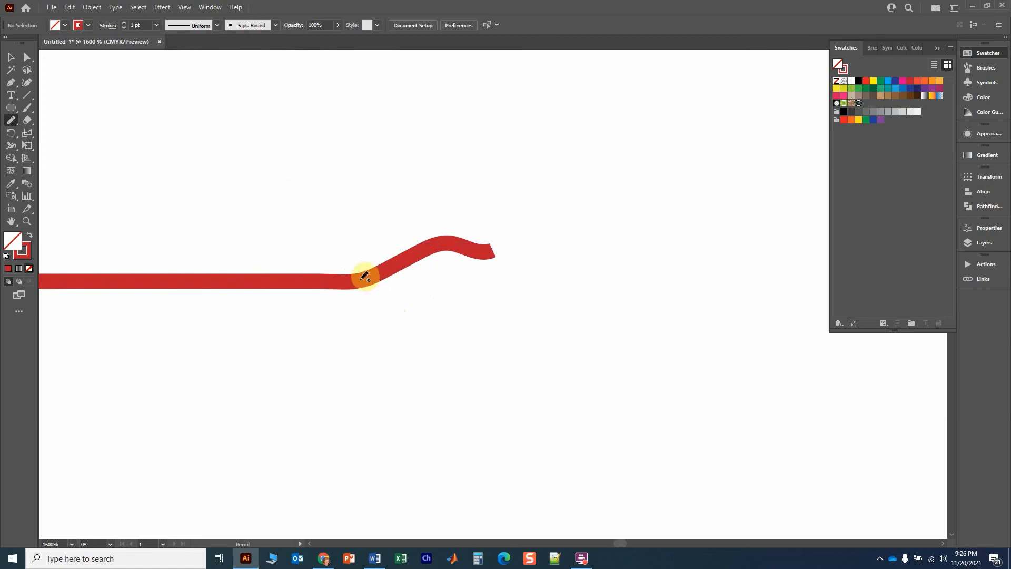
Draw four wavy branches, about 0.05 to 0.12 in wide, at the far end of the axon with the Pencil tool
{"action": "mouse_move", "coordinate": [360, 278]}
{"action": "left_mouse_down"}
{"action": "mouse_move", "coordinate": [429, 313]}
{"action": "mouse_move", "coordinate": [491, 327]}
{"action": "left_mouse_up"}
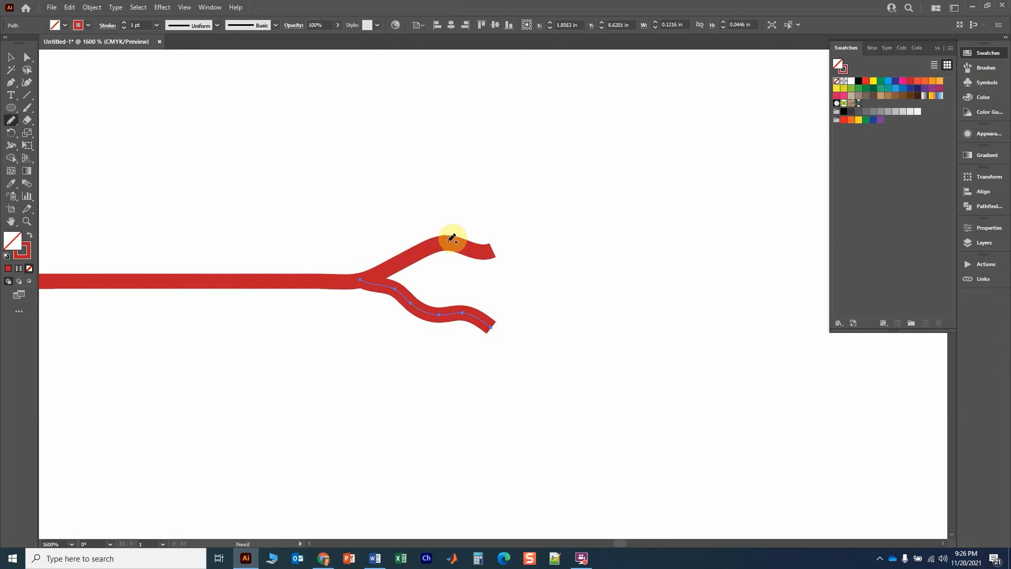
{"action": "left_click_drag", "start_coordinate": [451, 238], "coordinate": [505, 217]}
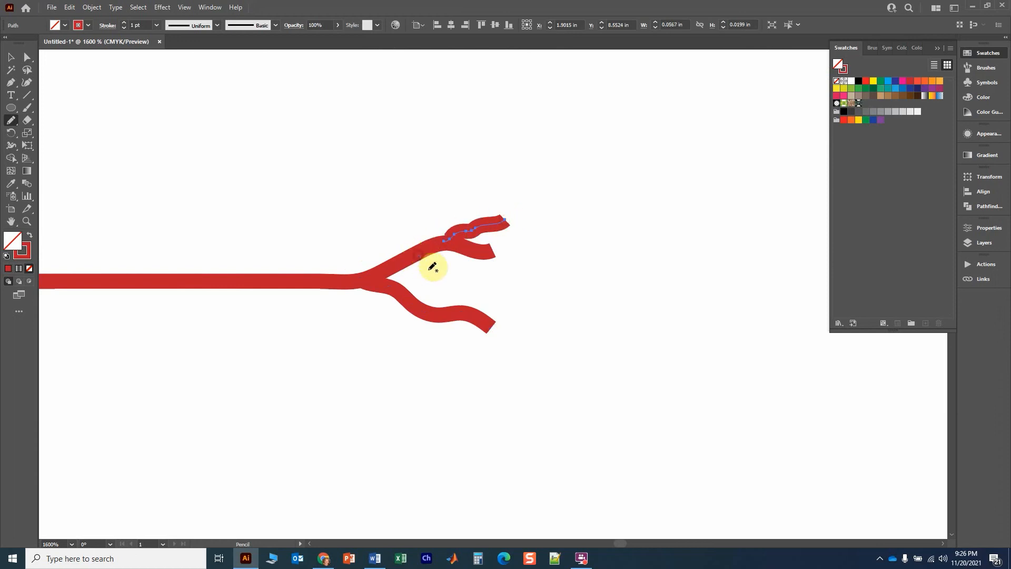
{"action": "left_click_drag", "start_coordinate": [433, 266], "coordinate": [469, 288]}
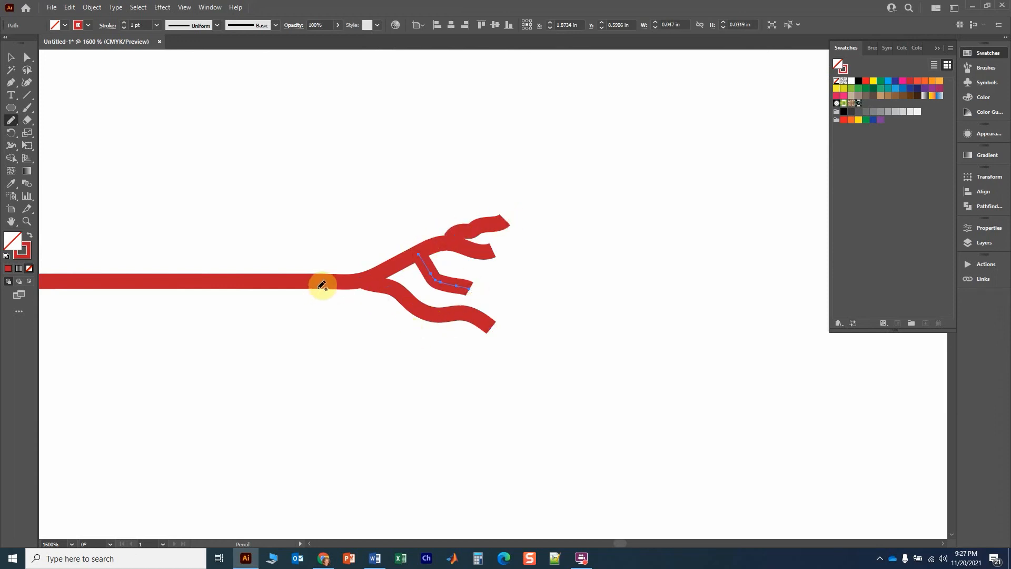
{"action": "mouse_move", "coordinate": [317, 285]}
{"action": "left_mouse_down"}
{"action": "mouse_move", "coordinate": [366, 329]}
{"action": "mouse_move", "coordinate": [416, 346]}
{"action": "left_mouse_up"}
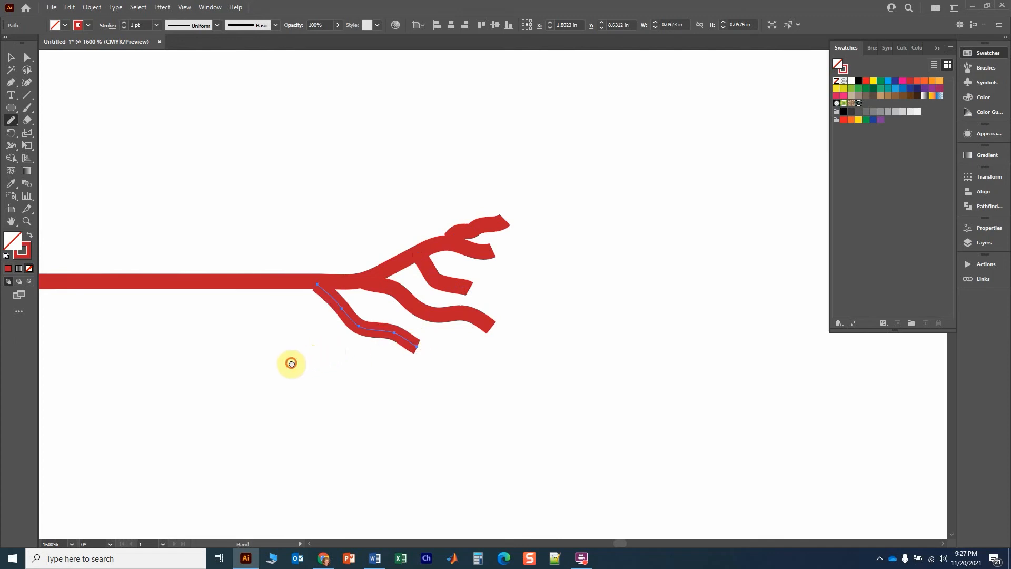
Draw two short branches on the axon just beside the circle, one going down and one going up
{"action": "left_click_drag", "start_coordinate": [291, 363], "coordinate": [584, 248]}
{"action": "left_click_drag", "start_coordinate": [455, 226], "coordinate": [551, 308]}
{"action": "mouse_move", "coordinate": [413, 249]}
{"action": "left_mouse_down"}
{"action": "mouse_move", "coordinate": [450, 311]}
{"action": "mouse_move", "coordinate": [406, 238]}
{"action": "mouse_move", "coordinate": [432, 174]}
{"action": "left_mouse_up"}
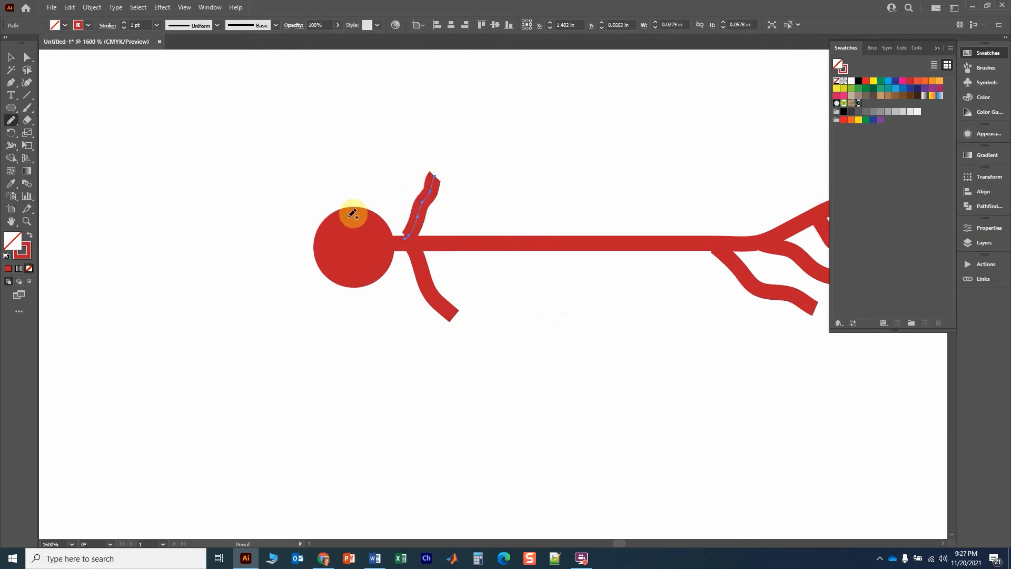
Draw four wavy dendrites around the left and lower sides of the circle, adding a side branch to the two leftmost ones
{"action": "mouse_move", "coordinate": [328, 217]}
{"action": "left_mouse_down"}
{"action": "mouse_move", "coordinate": [307, 219]}
{"action": "mouse_move", "coordinate": [244, 175]}
{"action": "left_mouse_up"}
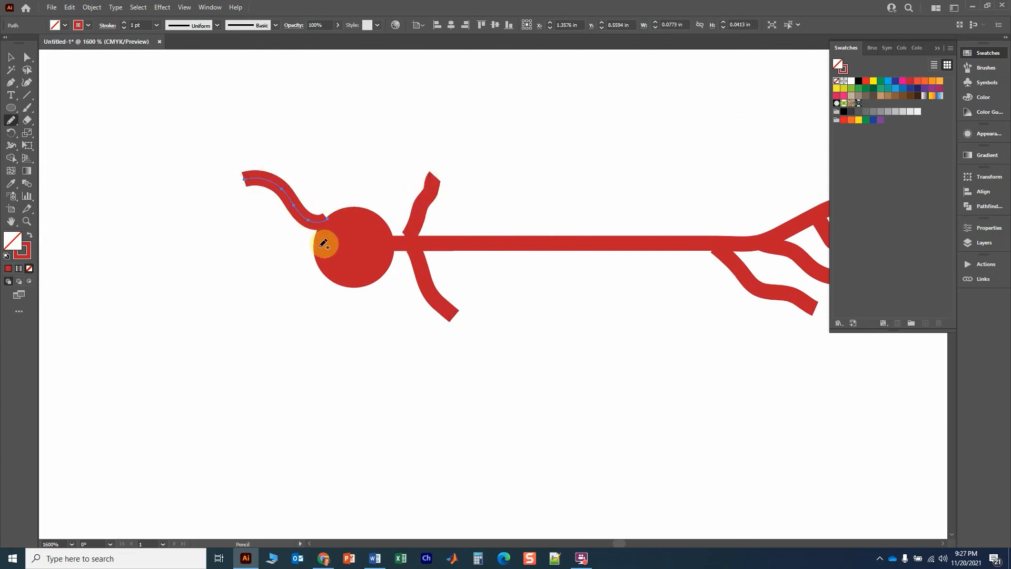
{"action": "mouse_move", "coordinate": [323, 243]}
{"action": "left_mouse_down"}
{"action": "mouse_move", "coordinate": [265, 260]}
{"action": "mouse_move", "coordinate": [227, 298]}
{"action": "left_mouse_up"}
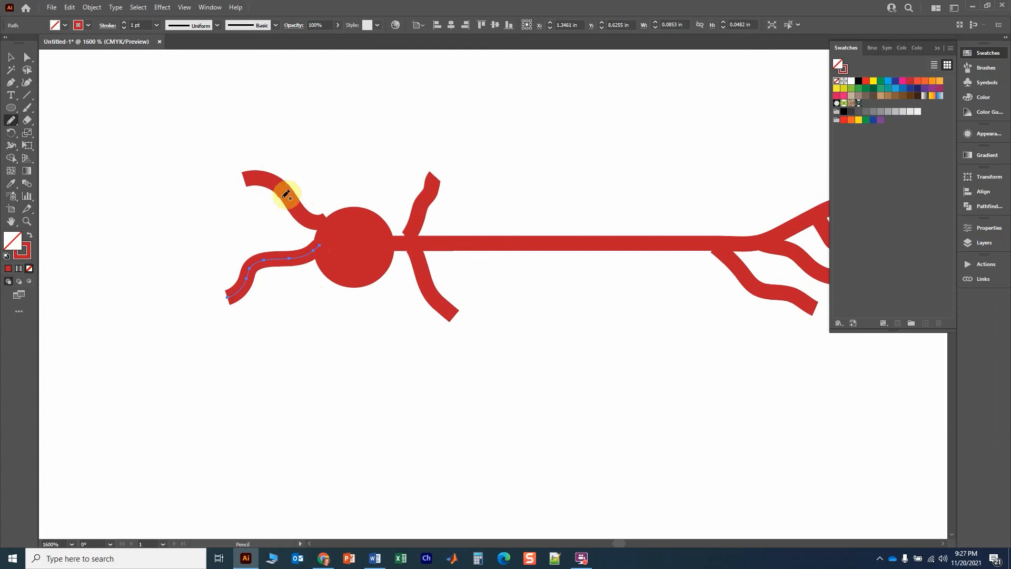
{"action": "left_click_drag", "start_coordinate": [286, 194], "coordinate": [235, 230]}
{"action": "mouse_move", "coordinate": [350, 277]}
{"action": "left_mouse_down"}
{"action": "mouse_move", "coordinate": [314, 325]}
{"action": "mouse_move", "coordinate": [274, 342]}
{"action": "left_mouse_up"}
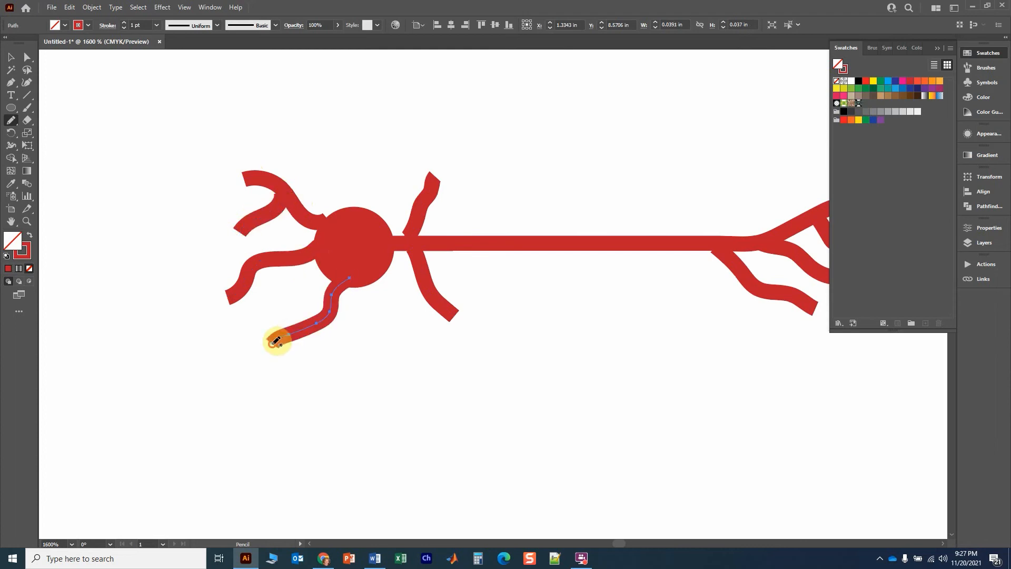
{"action": "left_click_drag", "start_coordinate": [298, 262], "coordinate": [287, 309]}
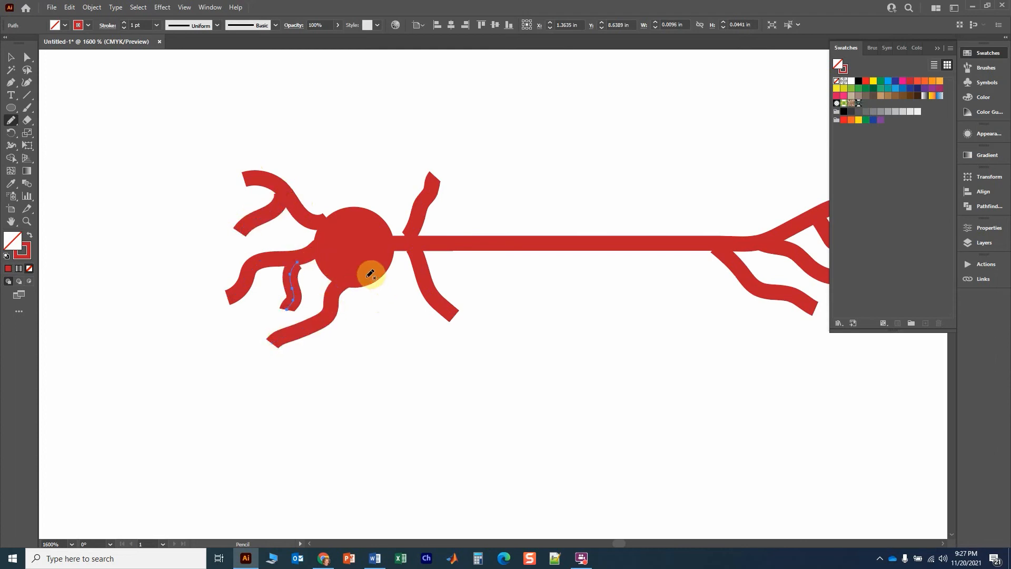
{"action": "left_click_drag", "start_coordinate": [370, 274], "coordinate": [392, 337]}
Give all the neuron's stroke paths, excluding the circle, round caps and round joins, and deselect them
{"action": "scroll", "coordinate": [418, 318], "scroll_direction": "down", "scroll_amount": 4}
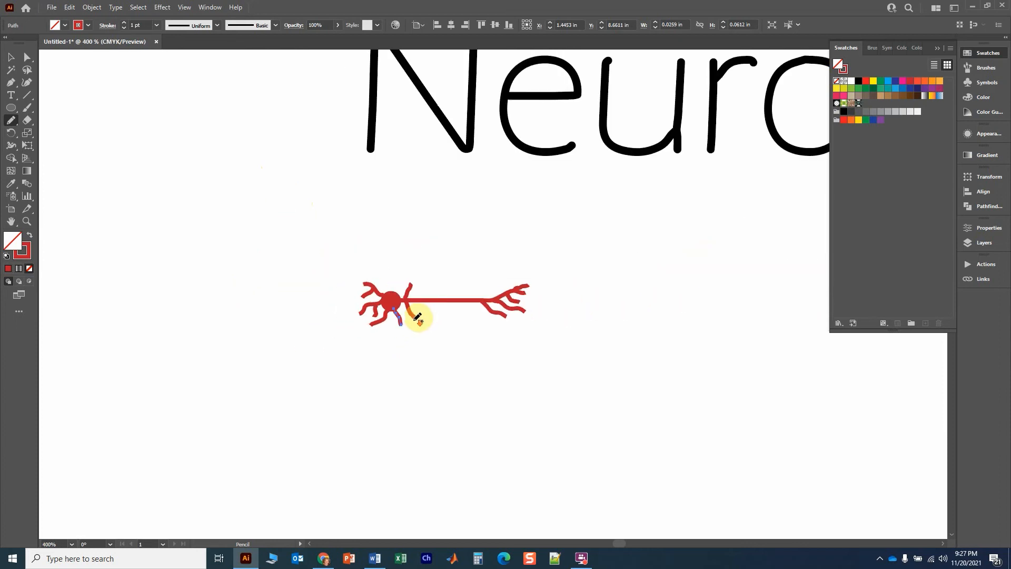
{"action": "left_click", "coordinate": [11, 57]}
{"action": "left_click_drag", "start_coordinate": [276, 236], "coordinate": [640, 358]}
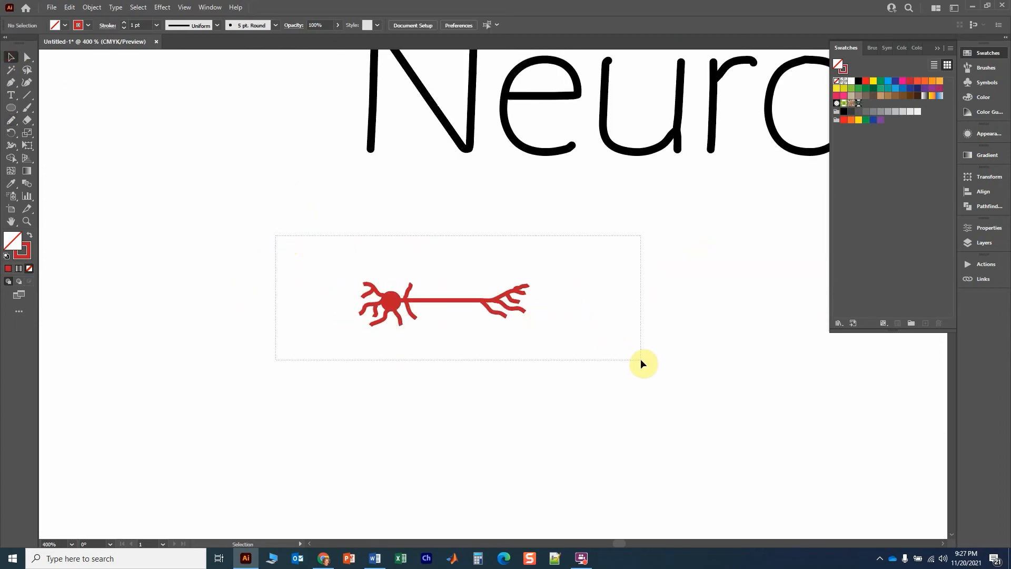
{"action": "left_click", "coordinate": [394, 296], "text": "shift"}
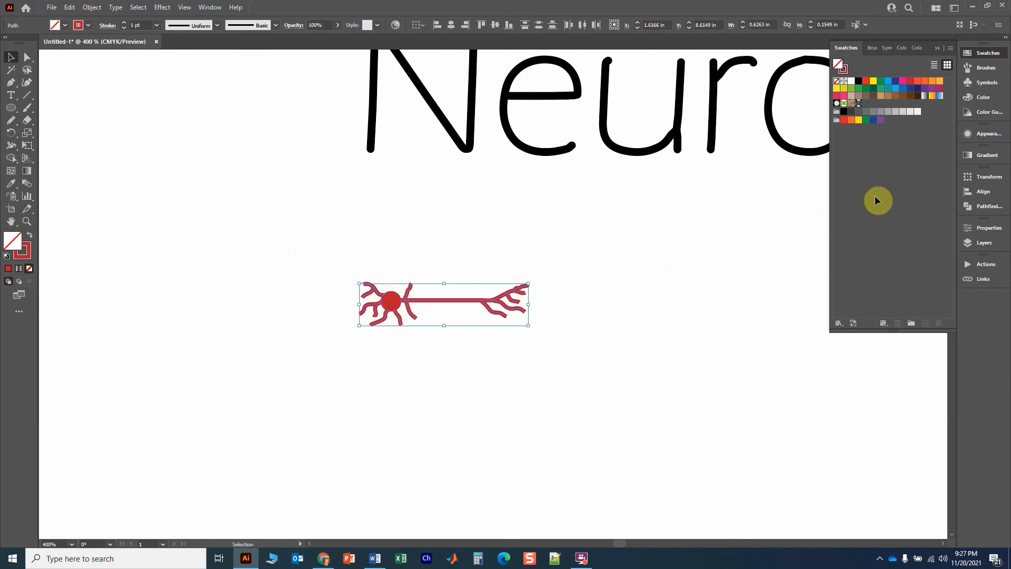
{"action": "left_click", "coordinate": [968, 133]}
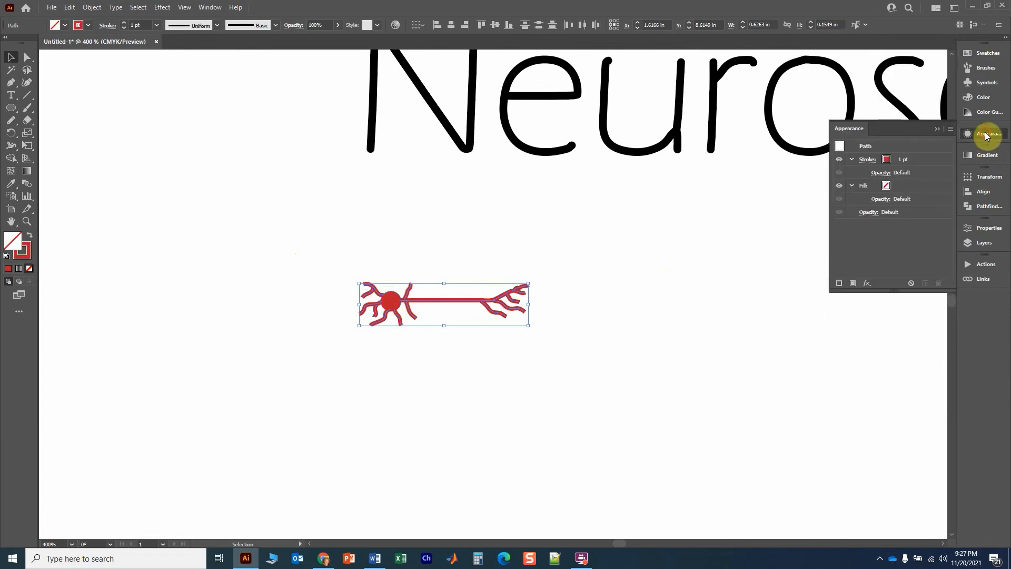
{"action": "left_click", "coordinate": [868, 161]}
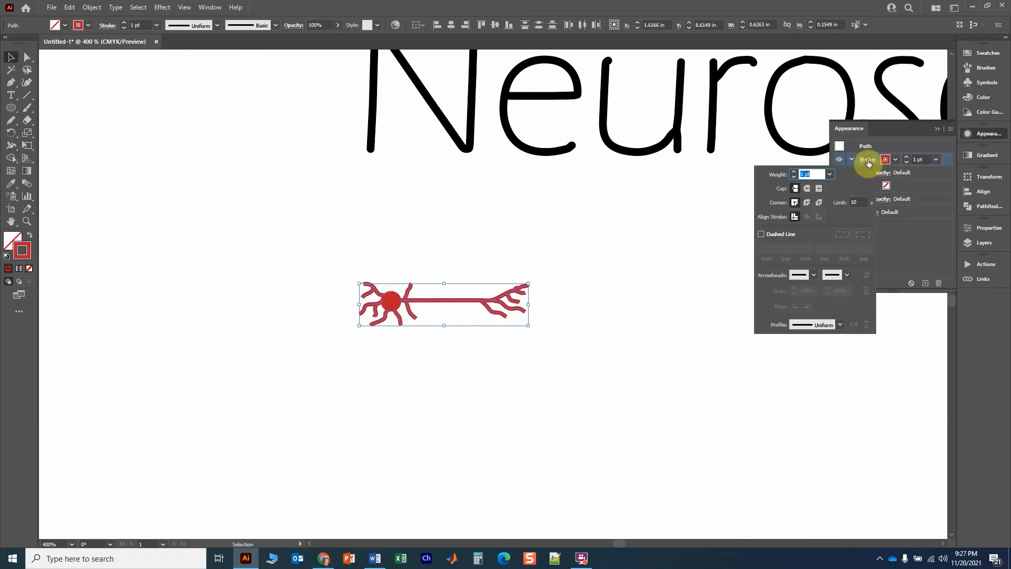
{"action": "left_click", "coordinate": [806, 188]}
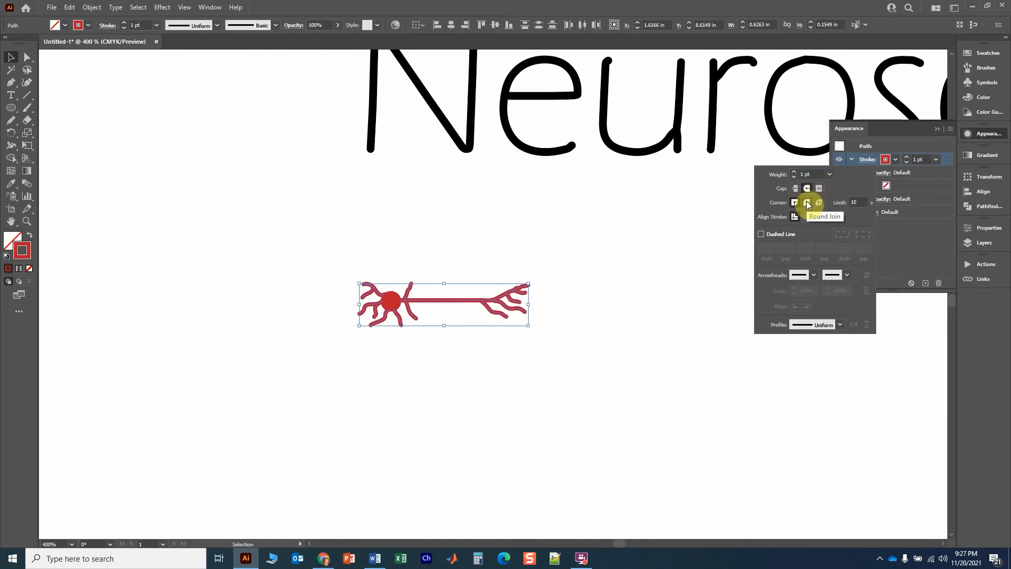
{"action": "left_click", "coordinate": [807, 202]}
{"action": "left_click", "coordinate": [527, 250]}
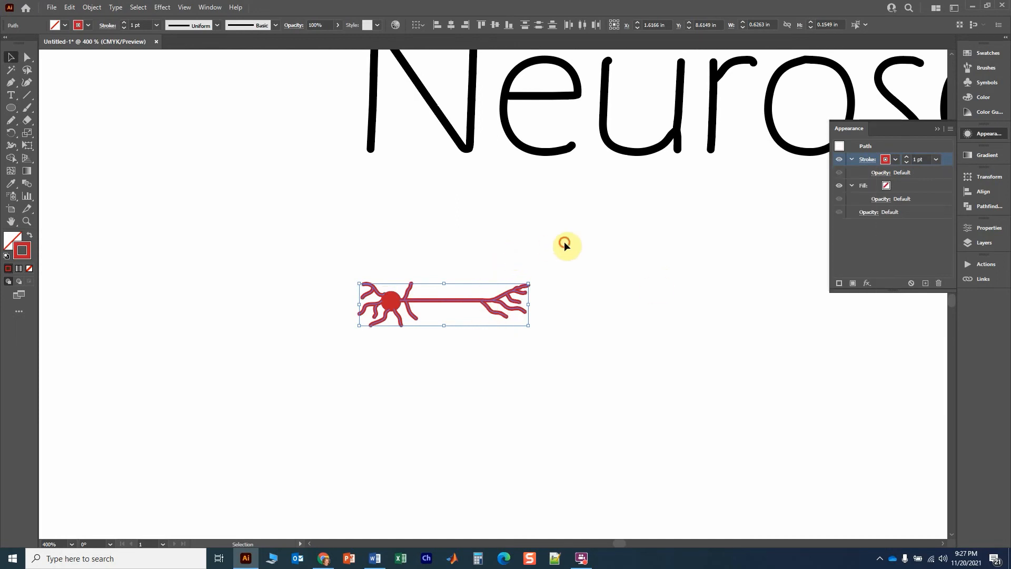
{"action": "left_click", "coordinate": [579, 246]}
Draw a dendrite about 0.06 in tall on top of the circle and copy a neighbouring dendrite's red rounded stroke onto it with the Eyedropper
{"action": "scroll", "coordinate": [584, 277], "scroll_direction": "down", "scroll_amount": 2}
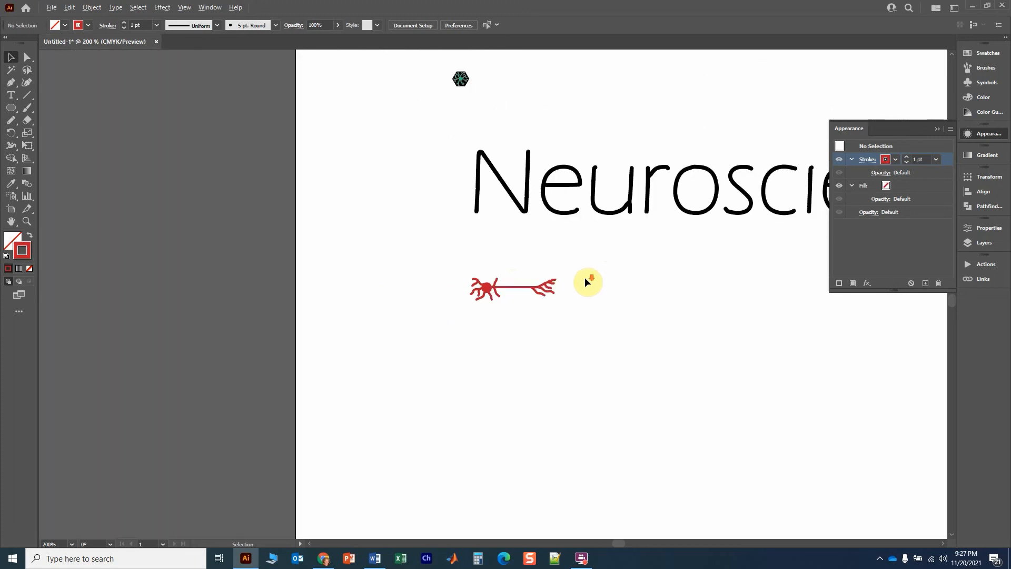
{"action": "left_click_drag", "start_coordinate": [589, 266], "coordinate": [499, 304]}
{"action": "scroll", "coordinate": [394, 335], "scroll_direction": "up", "scroll_amount": 5}
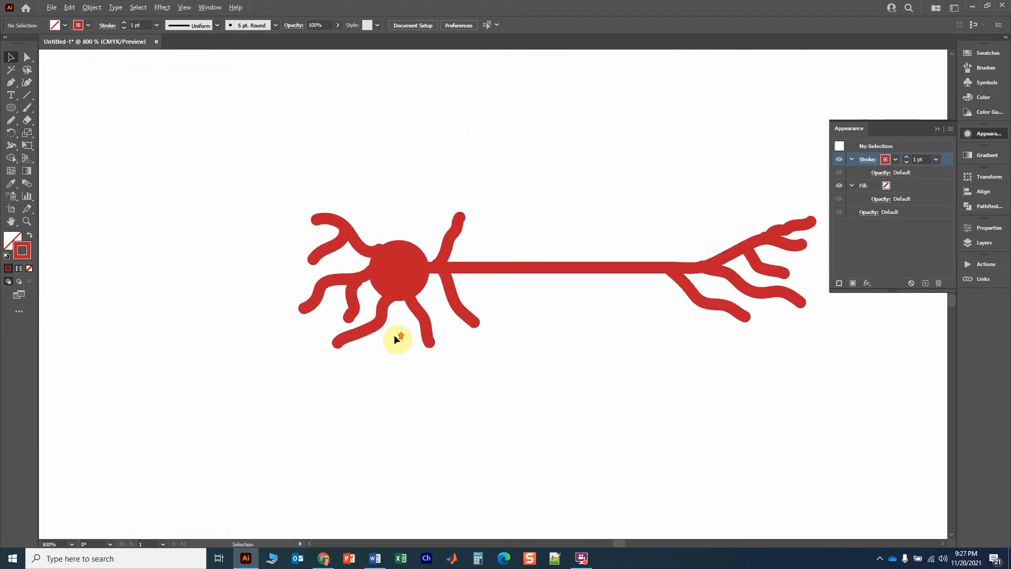
{"action": "left_click", "coordinate": [412, 265]}
{"action": "left_click", "coordinate": [368, 196]}
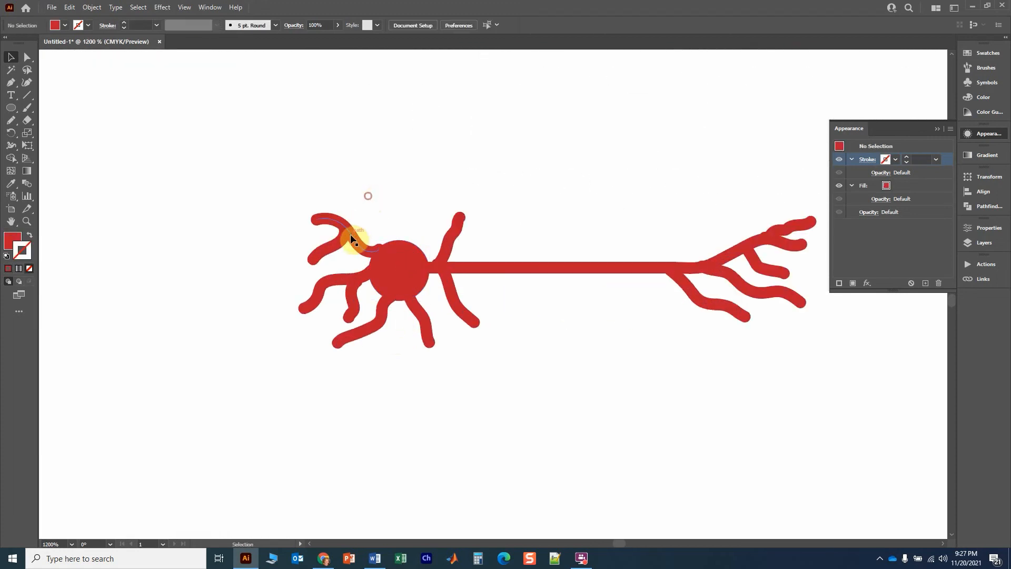
{"action": "left_click", "coordinate": [12, 122]}
{"action": "left_click_drag", "start_coordinate": [398, 249], "coordinate": [420, 199]}
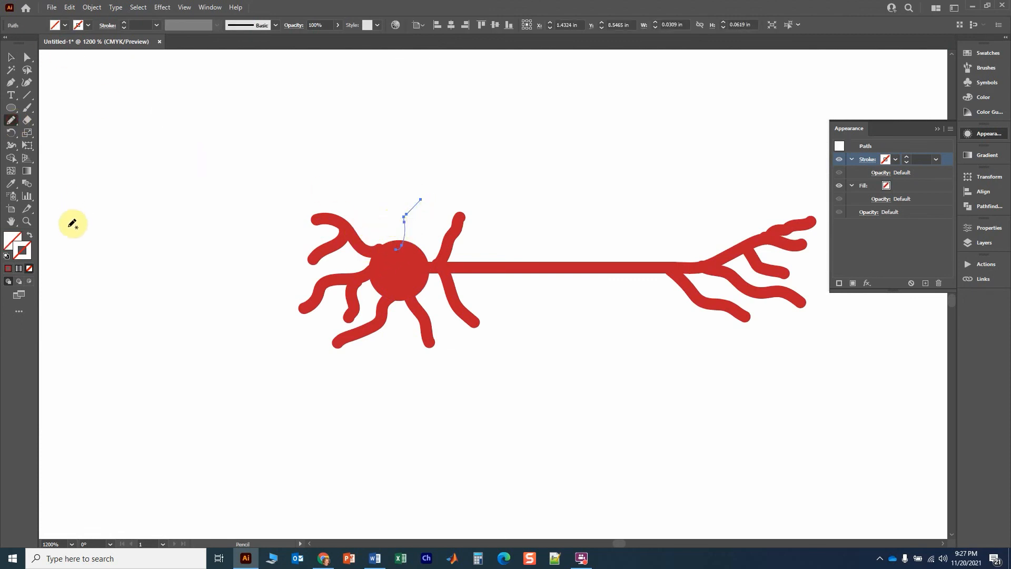
{"action": "key", "text": "i"}
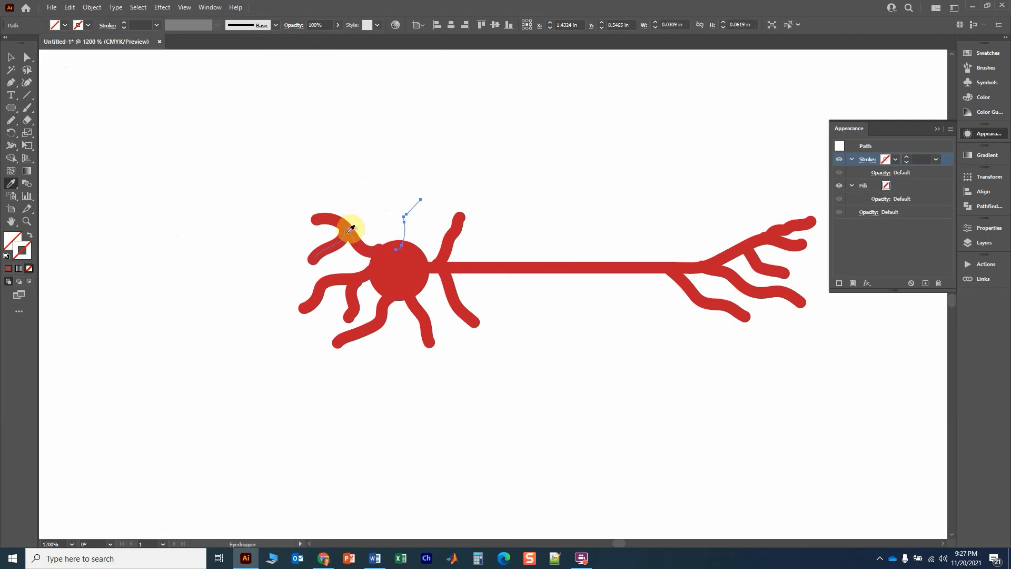
{"action": "left_click", "coordinate": [354, 226]}
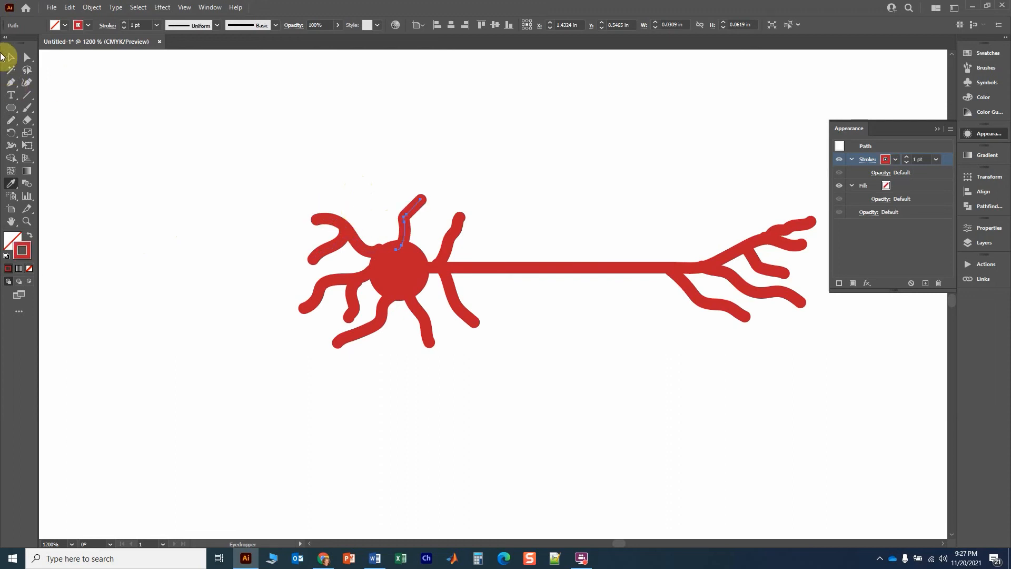
{"action": "left_click", "coordinate": [10, 57]}
{"action": "left_click", "coordinate": [441, 165]}
Select the whole red neuron and save it as a new pattern brush, keeping the default brush options
{"action": "scroll", "coordinate": [451, 182], "scroll_direction": "down", "scroll_amount": 4}
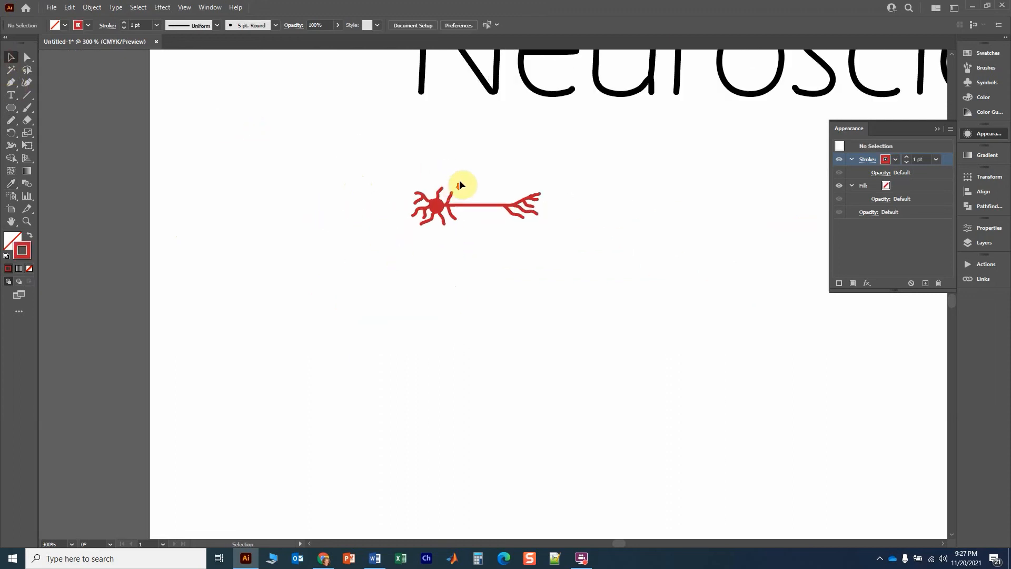
{"action": "left_click_drag", "start_coordinate": [460, 180], "coordinate": [371, 248]}
{"action": "left_click_drag", "start_coordinate": [228, 258], "coordinate": [494, 374]}
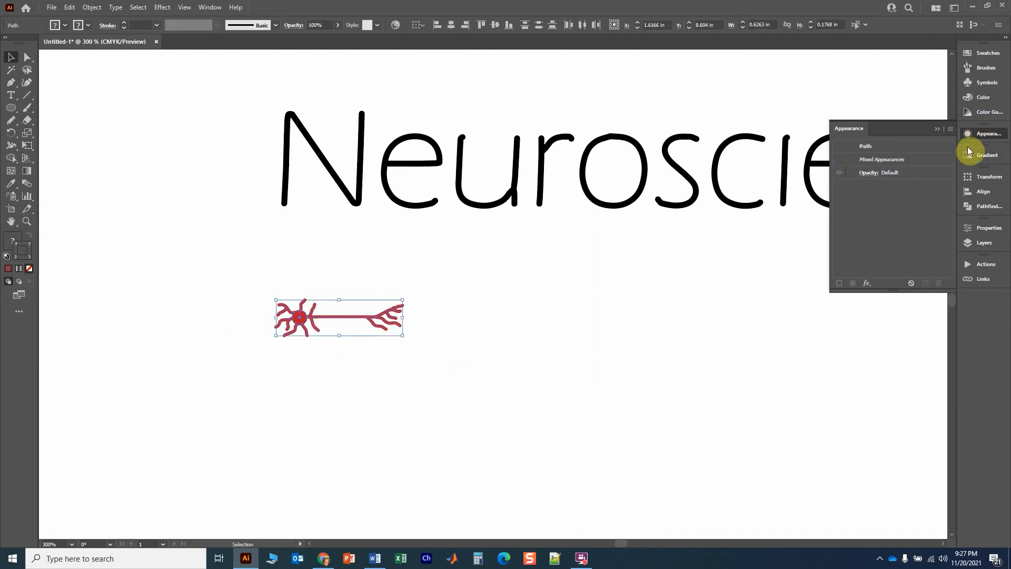
{"action": "left_click", "coordinate": [989, 70]}
{"action": "mouse_move", "coordinate": [854, 141]}
{"action": "left_mouse_down"}
{"action": "mouse_move", "coordinate": [338, 315]}
{"action": "mouse_move", "coordinate": [881, 219]}
{"action": "left_mouse_up"}
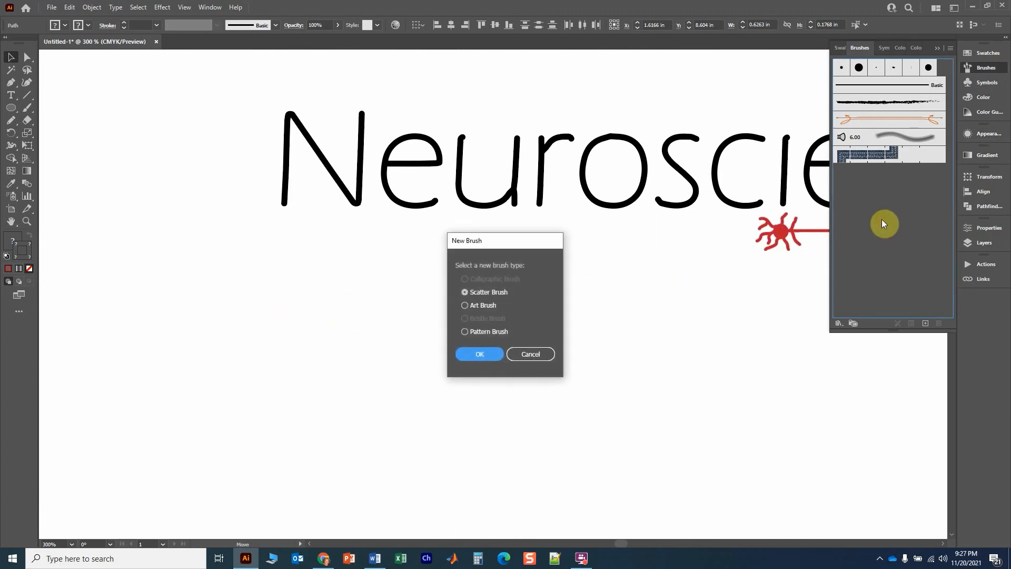
{"action": "left_click", "coordinate": [474, 333]}
{"action": "left_click", "coordinate": [479, 353]}
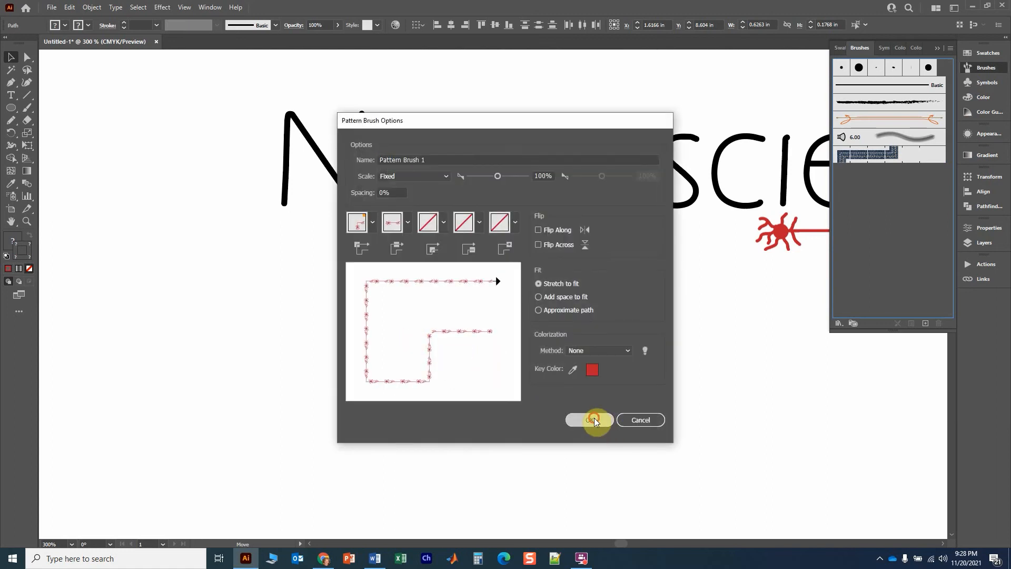
{"action": "left_click", "coordinate": [594, 418]}
{"action": "left_click", "coordinate": [508, 309]}
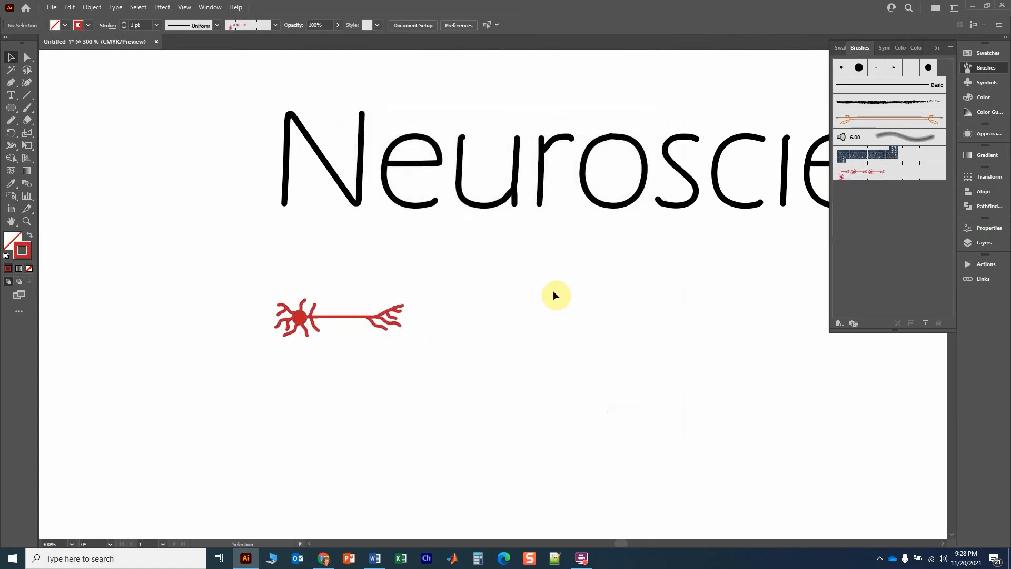
Apply the red neuron pattern brush to the strokes of the single-line Neuroscience lettering
{"action": "scroll", "coordinate": [553, 291], "scroll_direction": "down", "scroll_amount": 2}
{"action": "left_click_drag", "start_coordinate": [553, 293], "coordinate": [411, 356]}
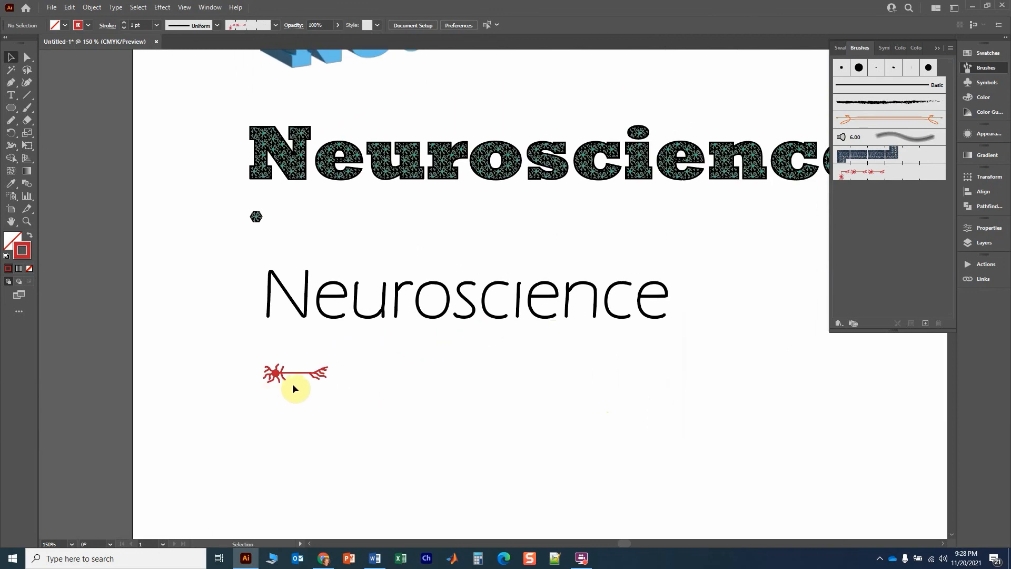
{"action": "left_click_drag", "start_coordinate": [235, 272], "coordinate": [728, 339]}
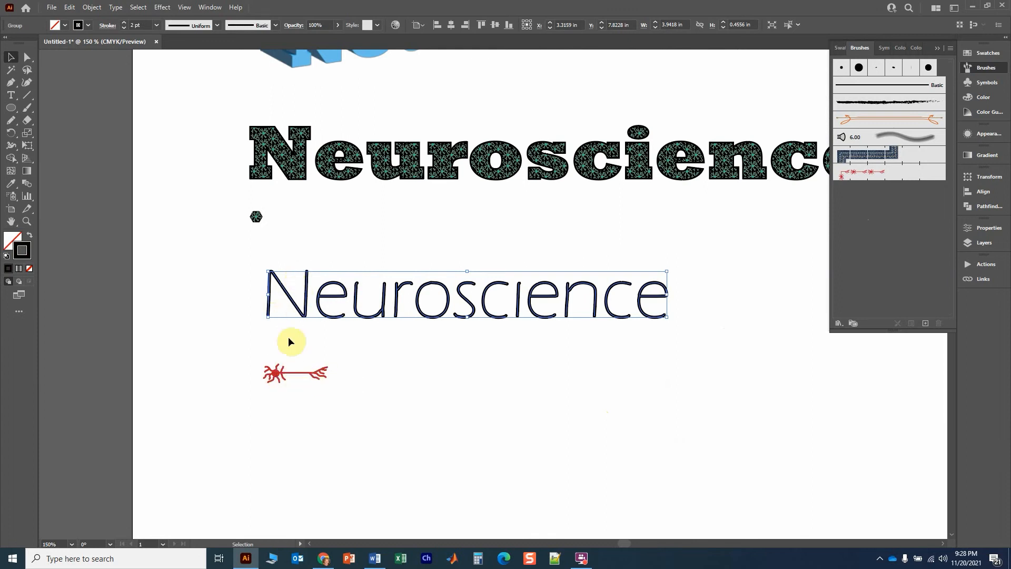
{"action": "left_click", "coordinate": [876, 174]}
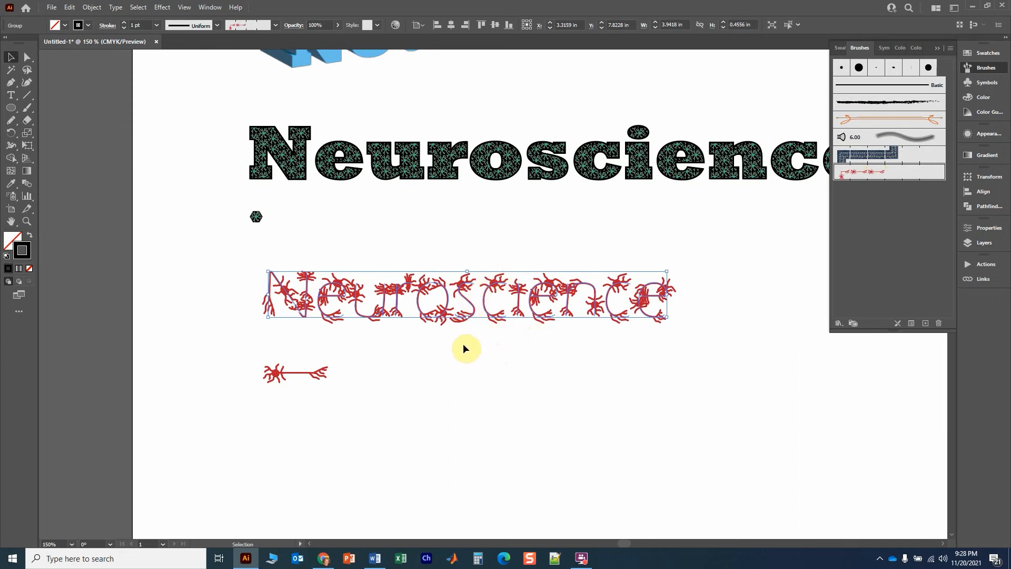
Set the neuron pattern brush's scale to 33%, apply the change to the existing strokes, and deselect the lettering
{"action": "double_click", "coordinate": [872, 179]}
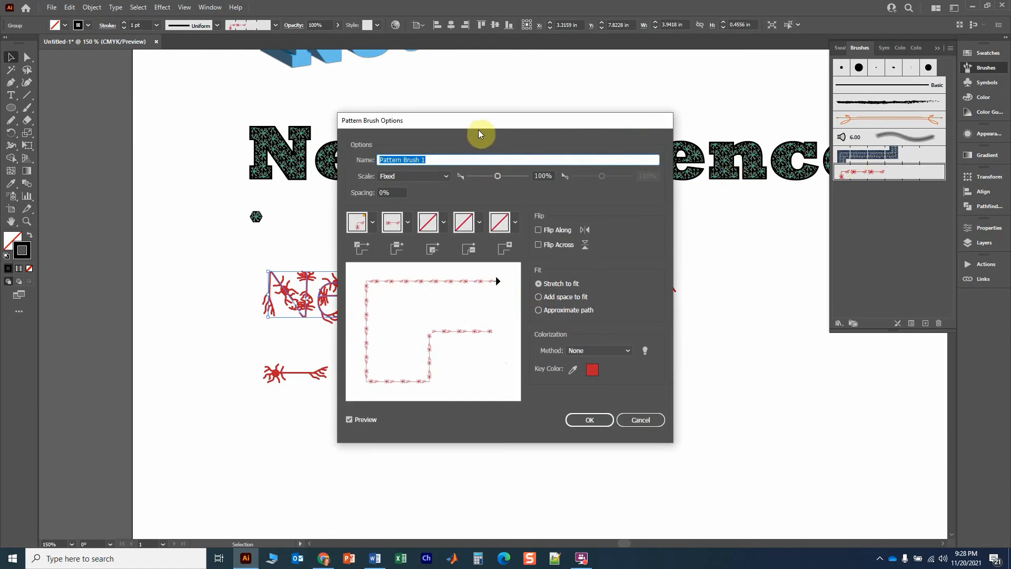
{"action": "left_click_drag", "start_coordinate": [468, 132], "coordinate": [708, 98]}
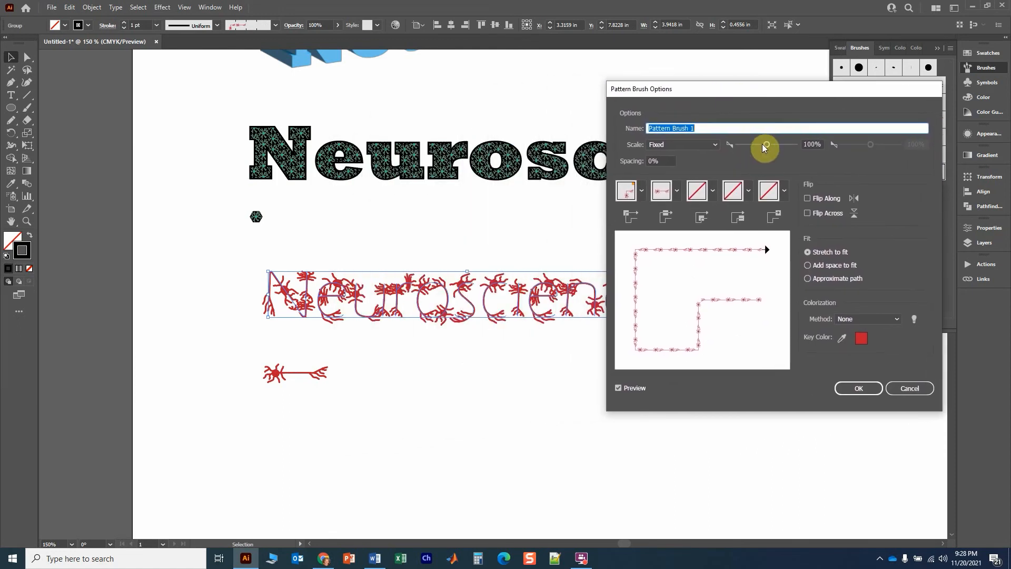
{"action": "left_click_drag", "start_coordinate": [766, 144], "coordinate": [749, 147]}
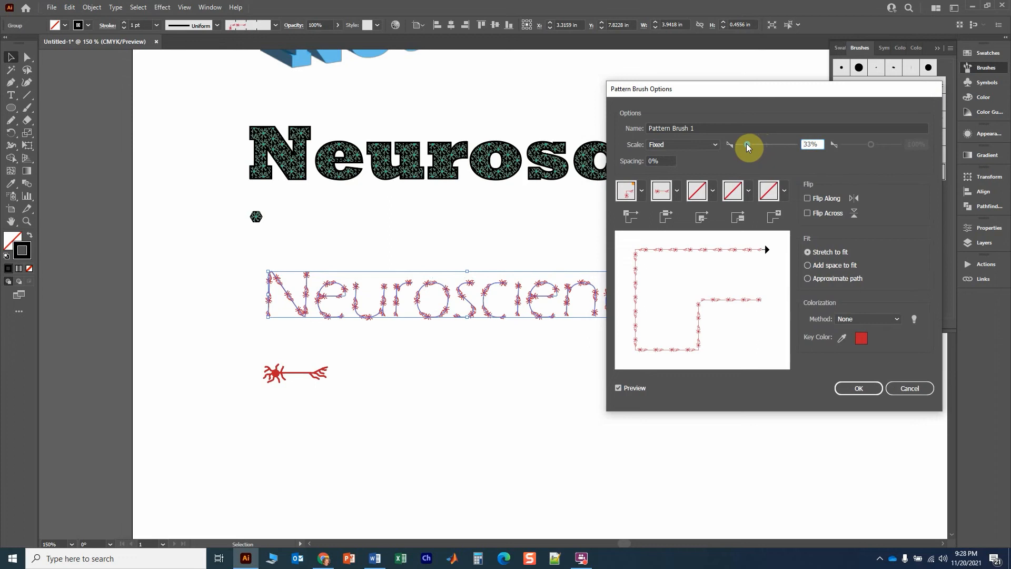
{"action": "left_click", "coordinate": [859, 388]}
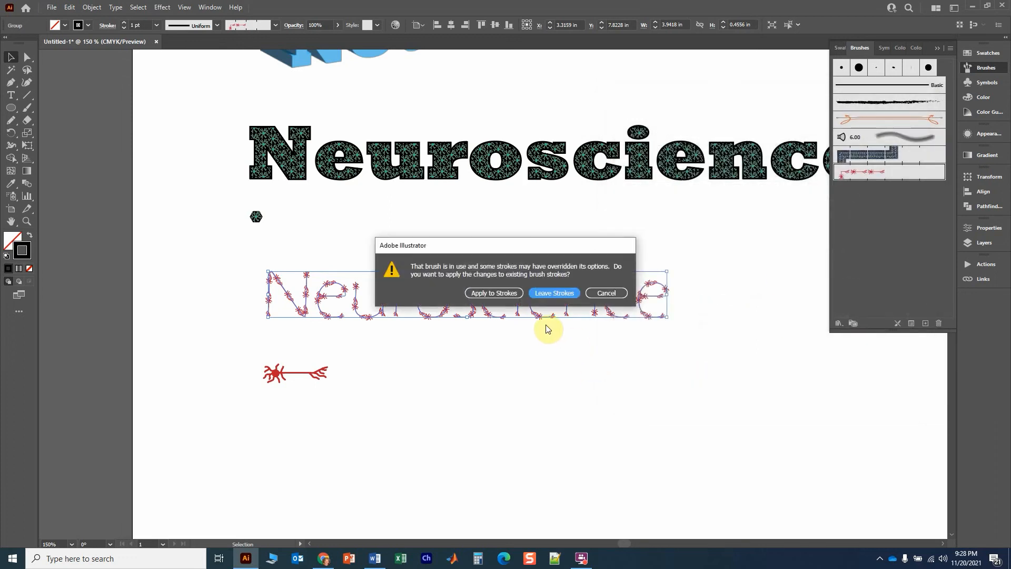
{"action": "left_click", "coordinate": [498, 293]}
{"action": "left_click", "coordinate": [428, 349]}
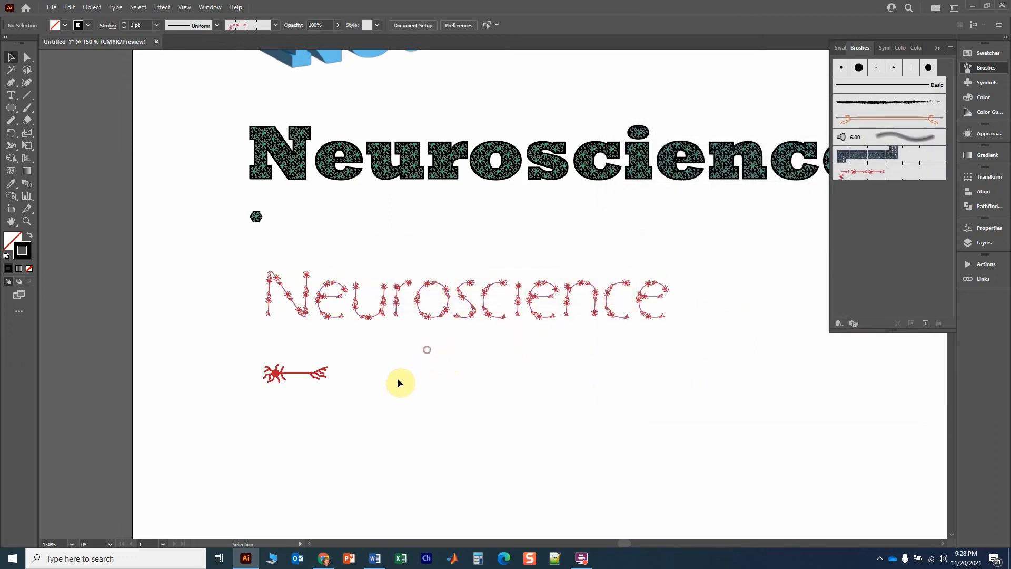
{"action": "scroll", "coordinate": [399, 348], "scroll_direction": "up", "scroll_amount": 2}
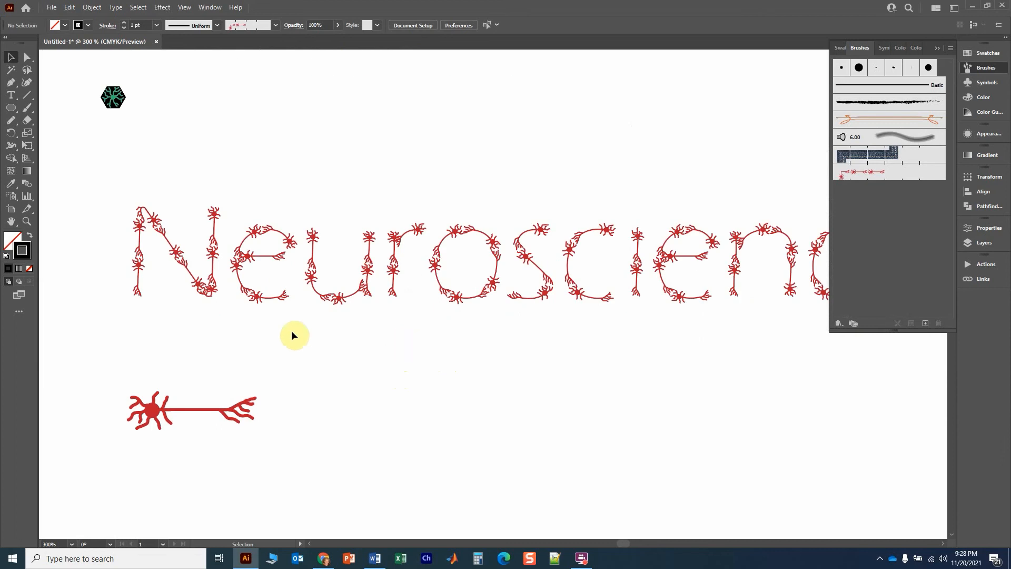
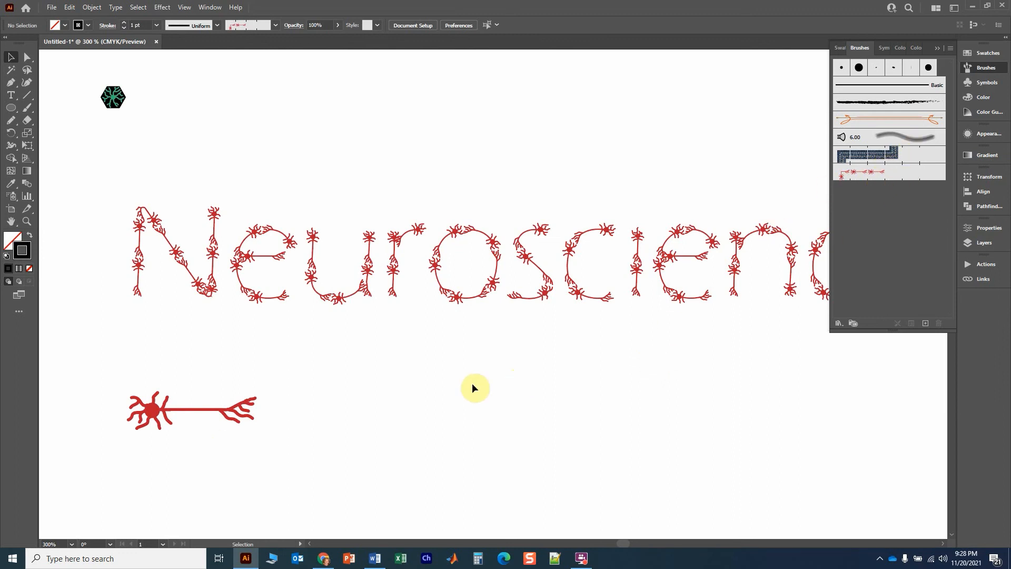
Draw a circle about 0.57 in across below the single-line lettering, to the right of the red neuron, and fill it green
{"action": "scroll", "coordinate": [516, 331], "scroll_direction": "down", "scroll_amount": 2}
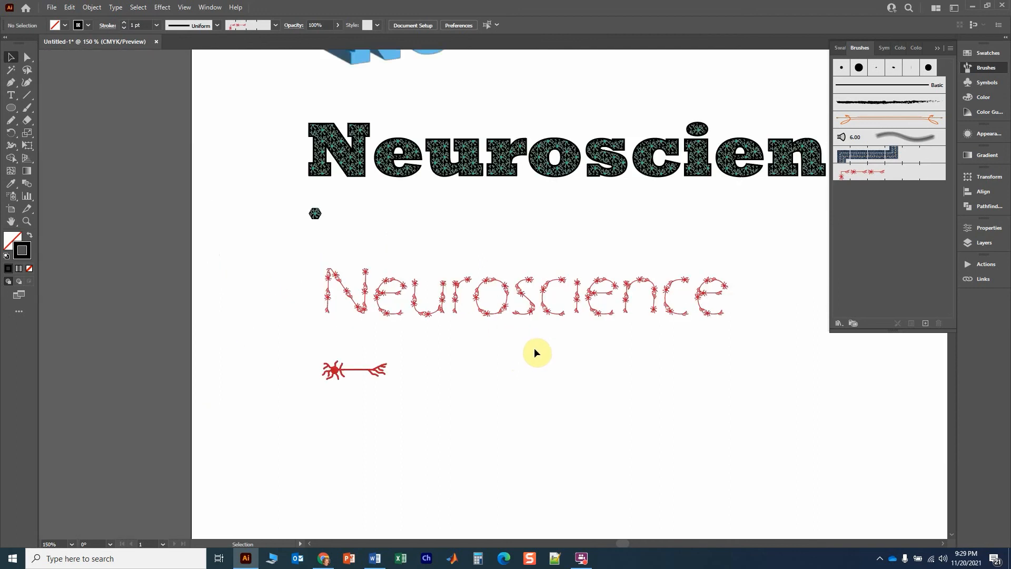
{"action": "left_click_drag", "start_coordinate": [534, 348], "coordinate": [308, 423]}
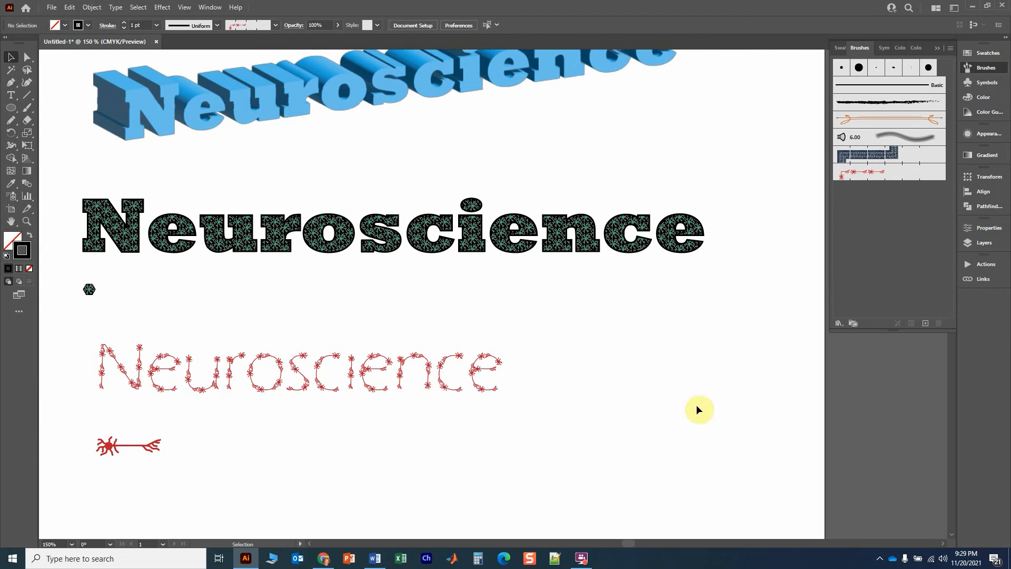
{"action": "left_click_drag", "start_coordinate": [375, 429], "coordinate": [466, 379]}
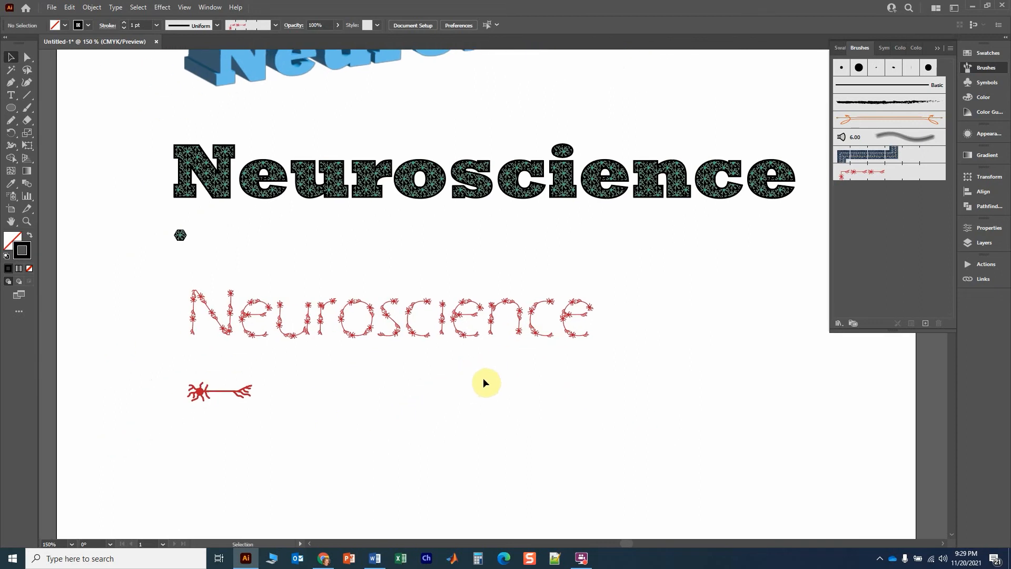
{"action": "scroll", "coordinate": [437, 391], "scroll_direction": "down", "scroll_amount": 5}
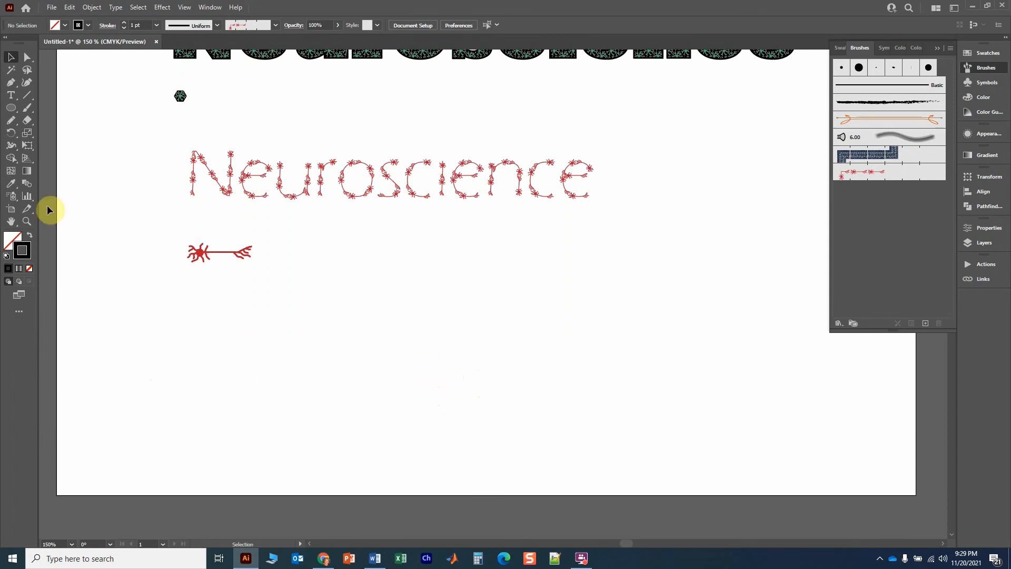
{"action": "left_click", "coordinate": [11, 107]}
{"action": "left_click_drag", "start_coordinate": [305, 275], "coordinate": [364, 334]}
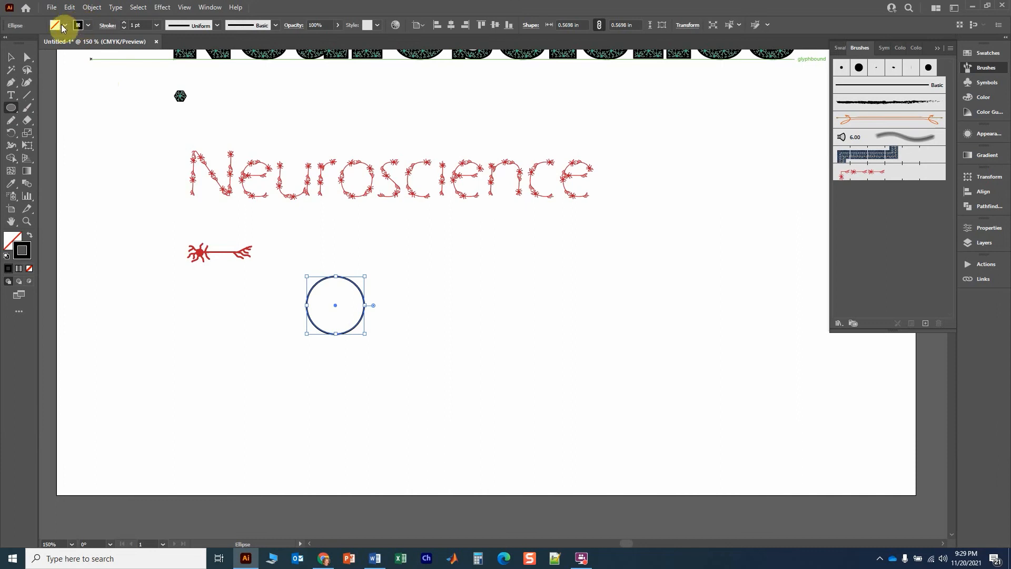
{"action": "left_click", "coordinate": [62, 26]}
{"action": "left_click", "coordinate": [36, 50]}
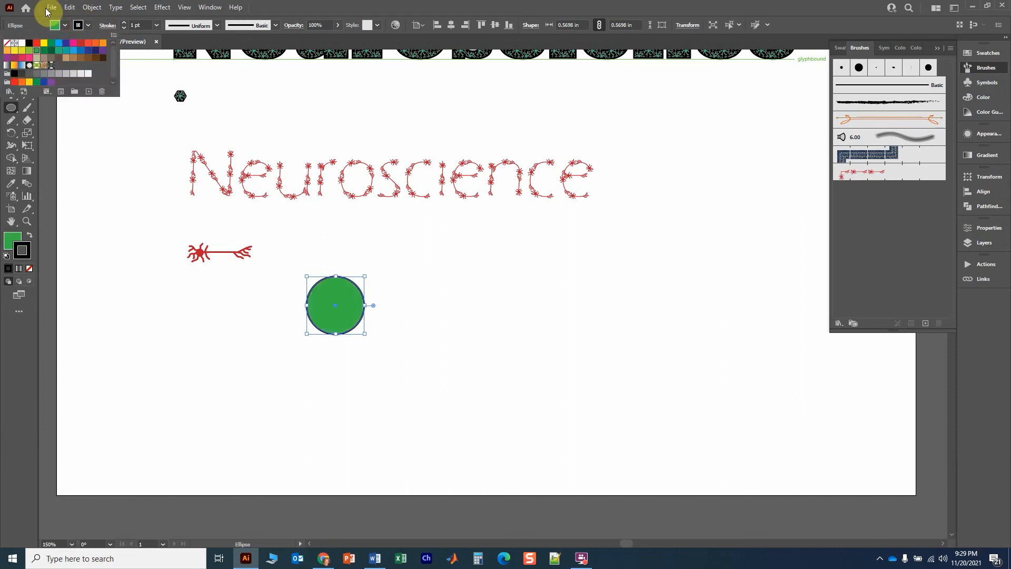
Make two copies of the green circle, one overlapping it at the lower right and one separate at the upper right
{"action": "left_click", "coordinate": [10, 57]}
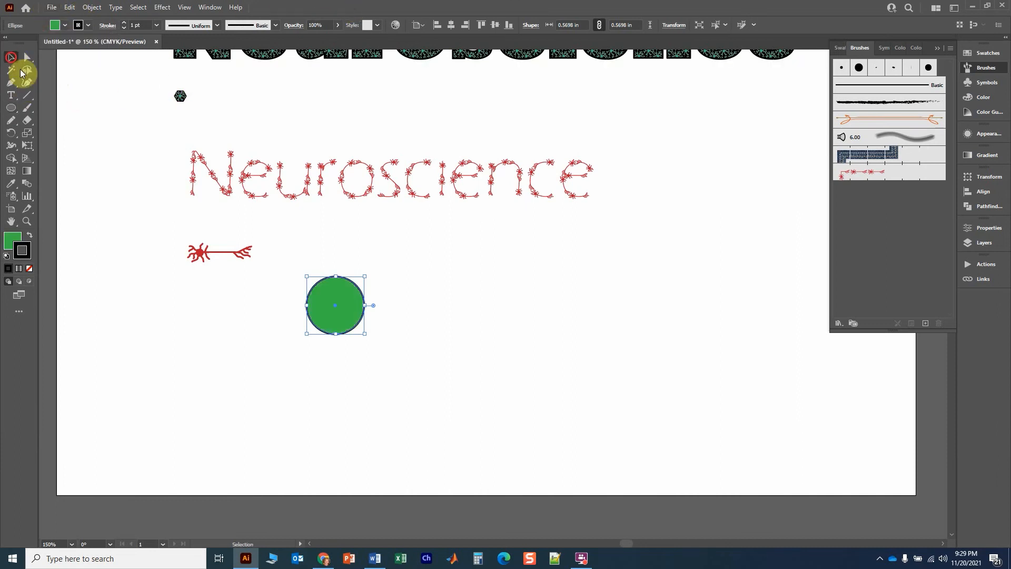
{"action": "left_click_drag", "start_coordinate": [343, 307], "coordinate": [367, 339]}
{"action": "left_click_drag", "start_coordinate": [366, 341], "coordinate": [437, 277]}
{"action": "left_click", "coordinate": [443, 340]}
Delete the two overlapping green circles, leaving only the separate one at the upper right
{"action": "scroll", "coordinate": [414, 343], "scroll_direction": "up", "scroll_amount": 3}
{"action": "left_click_drag", "start_coordinate": [182, 198], "coordinate": [298, 347]}
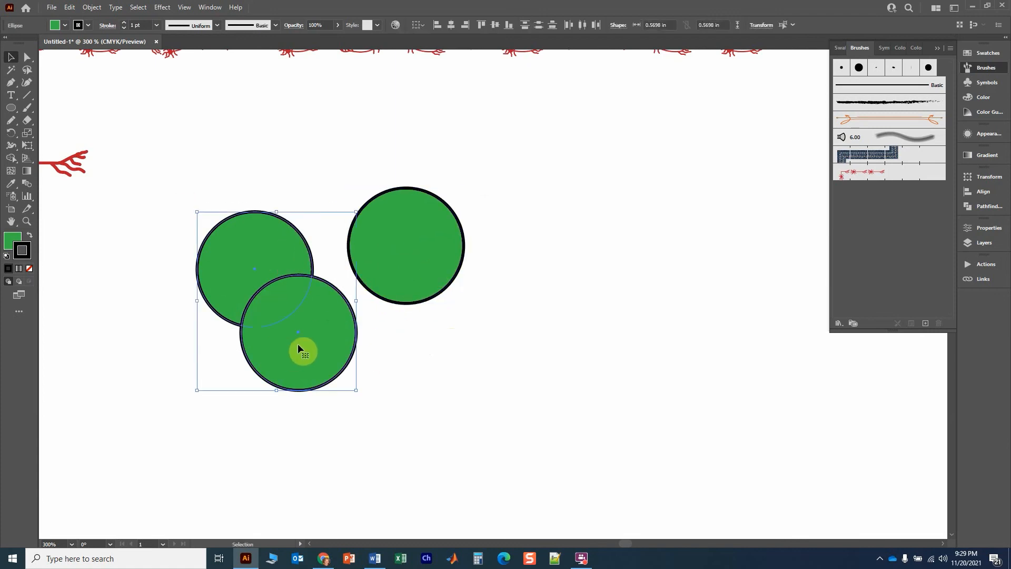
{"action": "key", "text": "Delete"}
Draw a rectangle about 1.28 in wide and 0.2 in tall, extending right from inside the green circle, and deselect it
{"action": "left_click", "coordinate": [10, 108]}
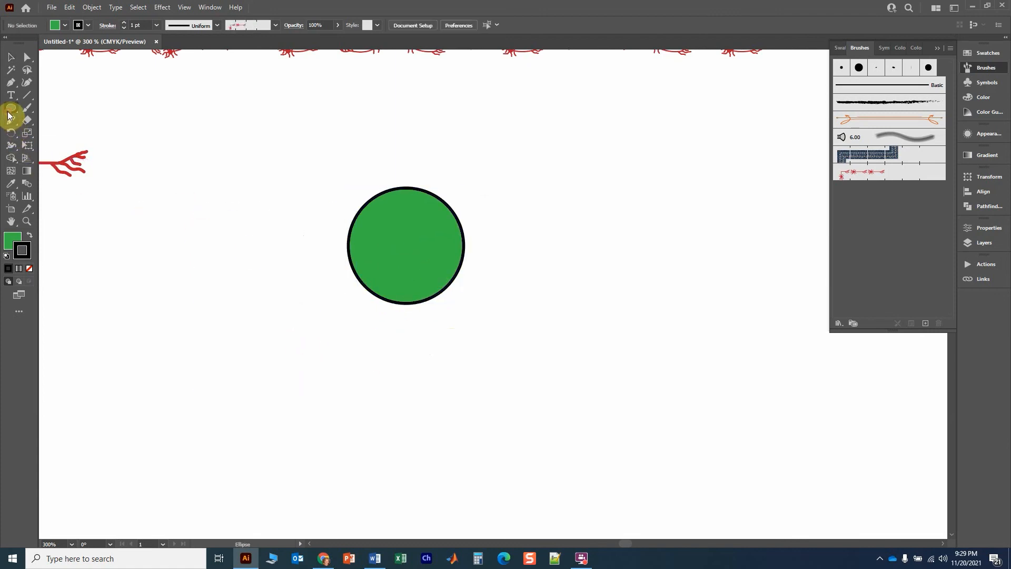
{"action": "left_click_drag", "start_coordinate": [11, 108], "coordinate": [46, 105]}
{"action": "left_click_drag", "start_coordinate": [431, 228], "coordinate": [692, 268]}
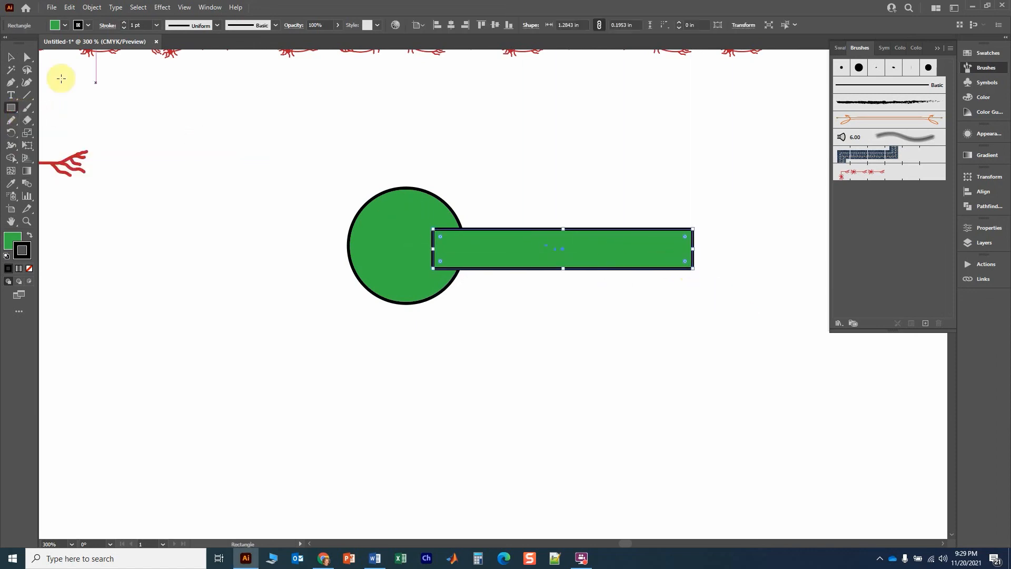
{"action": "left_click", "coordinate": [11, 57]}
{"action": "left_click_drag", "start_coordinate": [392, 138], "coordinate": [229, 191]}
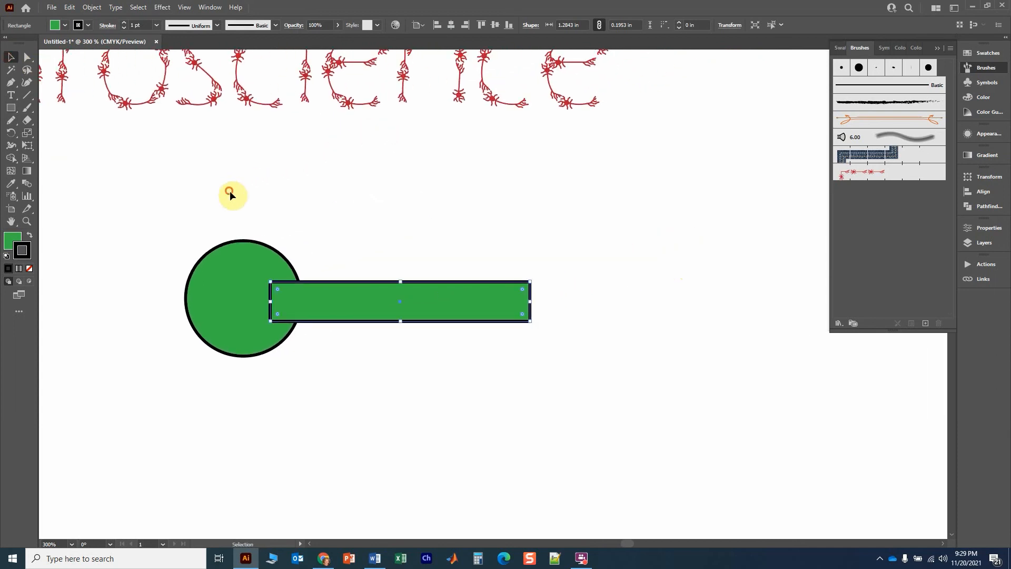
{"action": "left_click", "coordinate": [106, 189]}
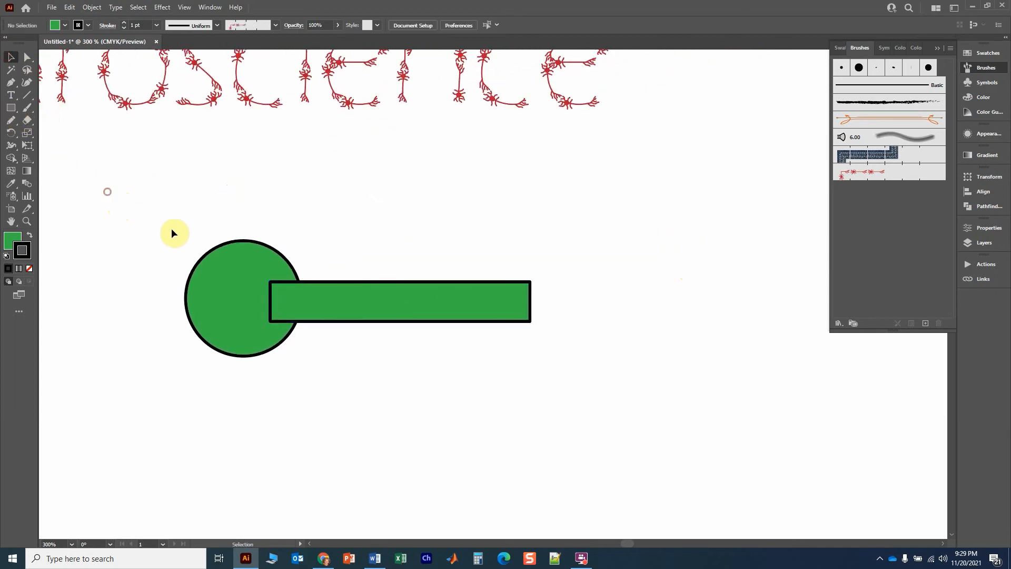
Try merging the circle and rectangle with the Pathfinder Unite operation, and undo the merge
{"action": "left_click_drag", "start_coordinate": [169, 219], "coordinate": [607, 433]}
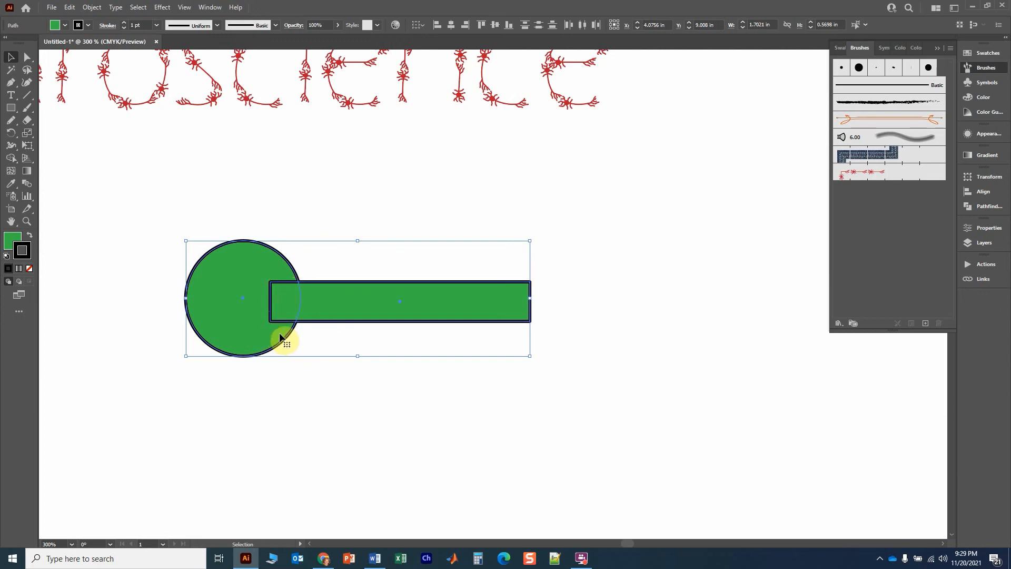
{"action": "left_click", "coordinate": [983, 207]}
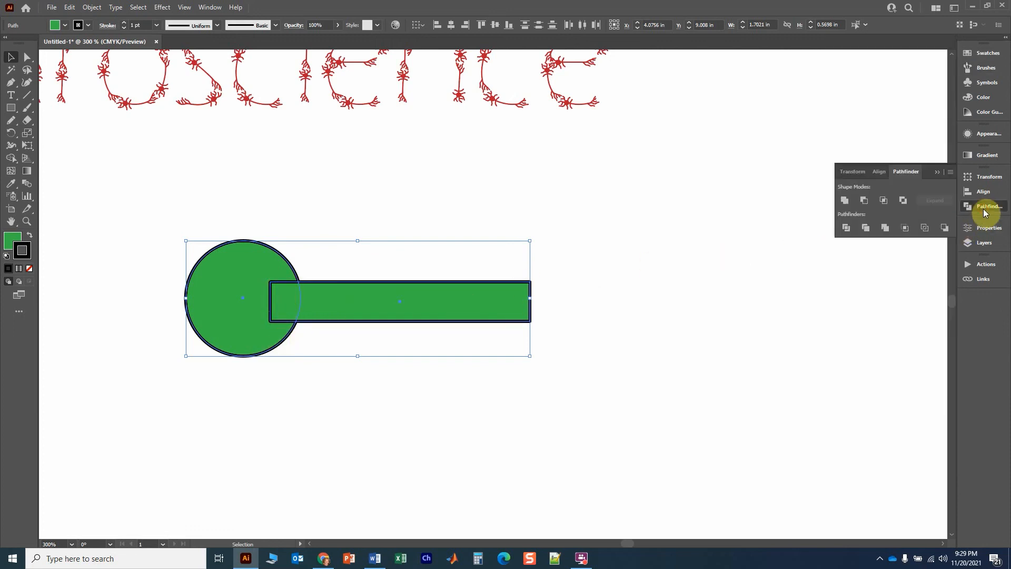
{"action": "left_click", "coordinate": [841, 201]}
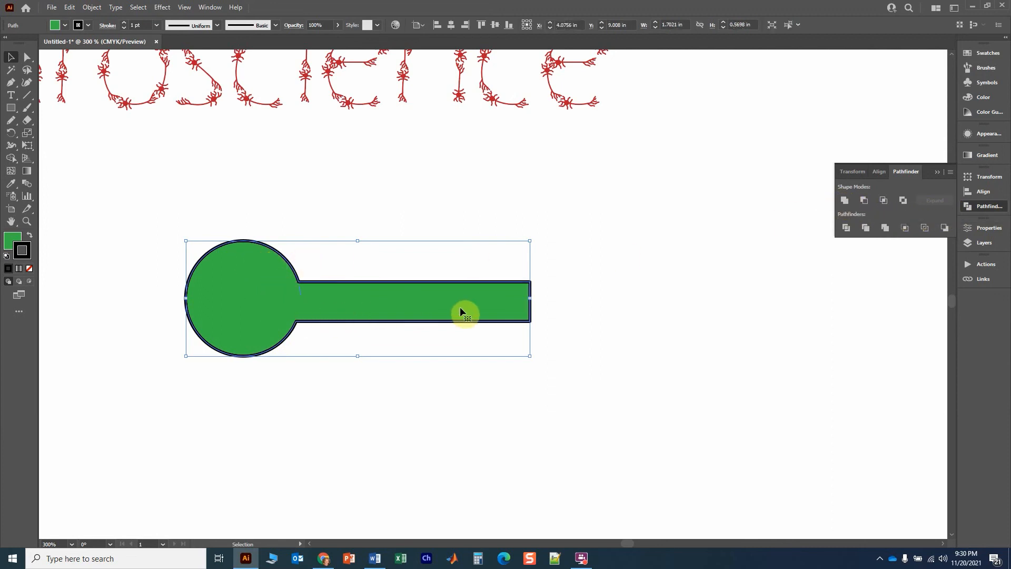
{"action": "left_click", "coordinate": [649, 324]}
{"action": "key", "text": "ctrl+z"}
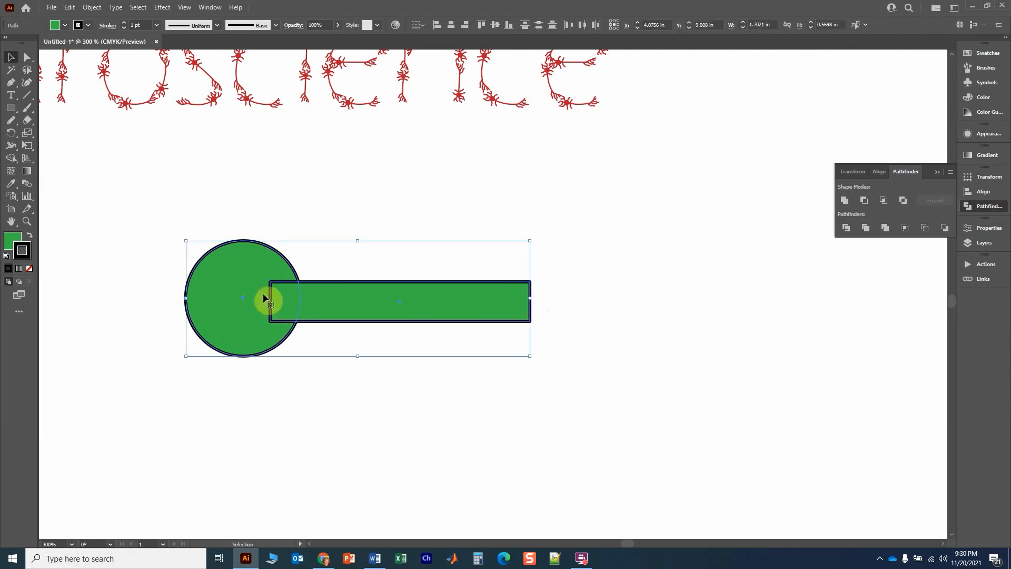
Merge the circle, the overlap and the rectangle into one shape with the Shape Builder tool
{"action": "left_click", "coordinate": [11, 159]}
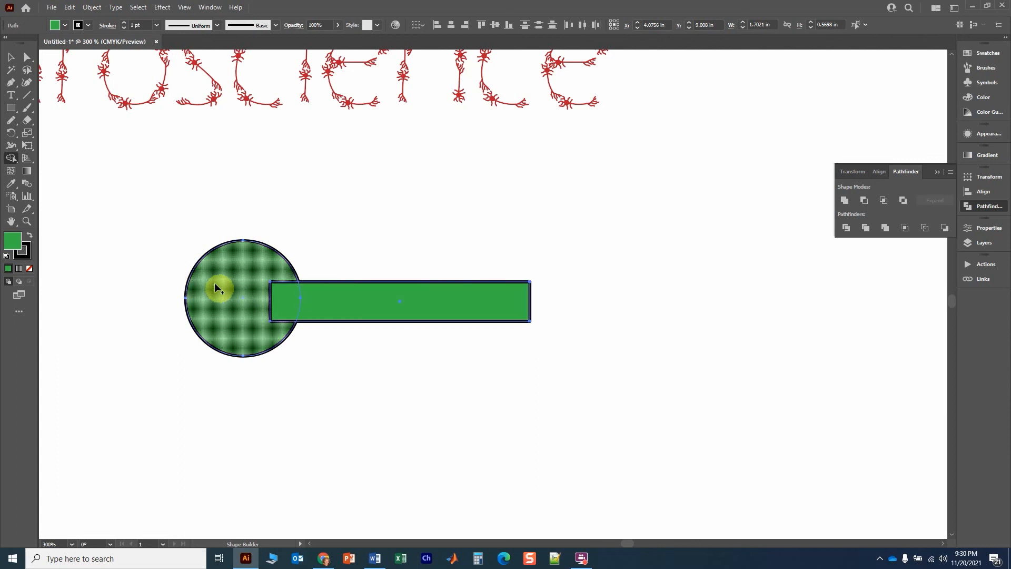
{"action": "mouse_move", "coordinate": [237, 300]}
{"action": "left_mouse_down"}
{"action": "mouse_move", "coordinate": [337, 303]}
{"action": "mouse_move", "coordinate": [311, 309]}
{"action": "mouse_move", "coordinate": [287, 300]}
{"action": "mouse_move", "coordinate": [349, 300]}
{"action": "mouse_move", "coordinate": [337, 303]}
{"action": "left_mouse_up"}
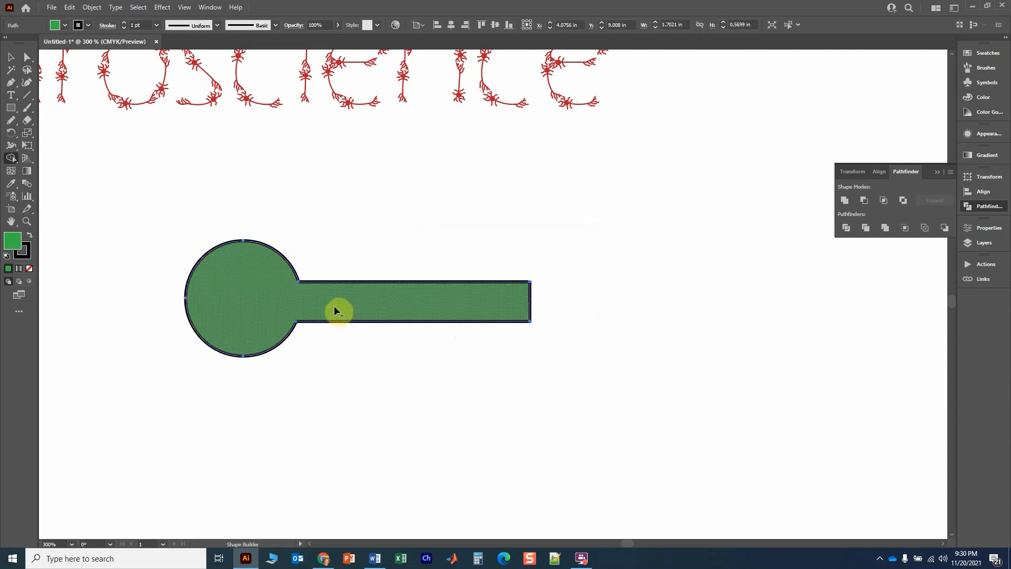
{"action": "key", "text": "ctrl+z"}
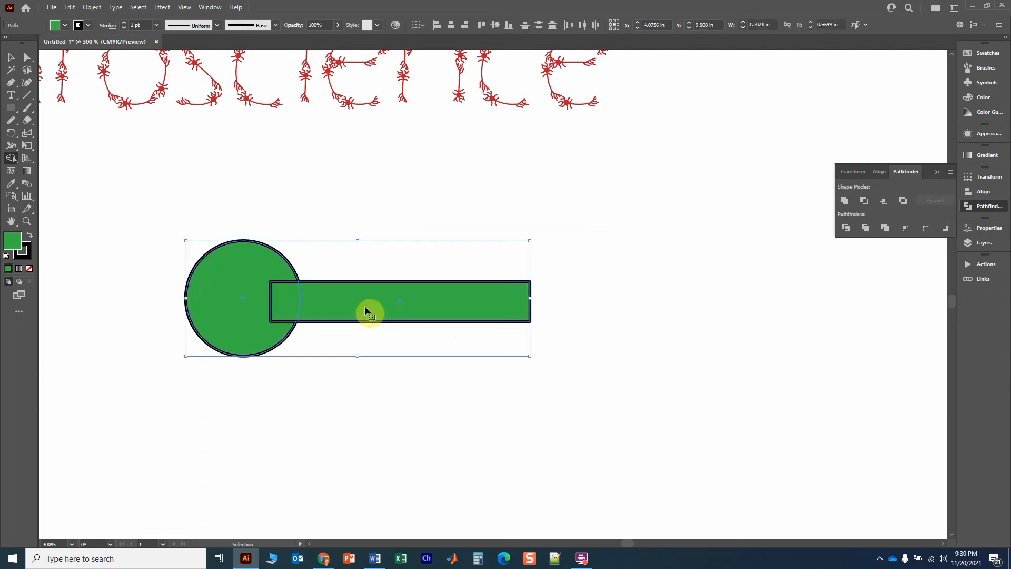
{"action": "mouse_move", "coordinate": [226, 276]}
{"action": "left_mouse_down"}
{"action": "mouse_move", "coordinate": [264, 295]}
{"action": "mouse_move", "coordinate": [356, 301]}
{"action": "left_mouse_up"}
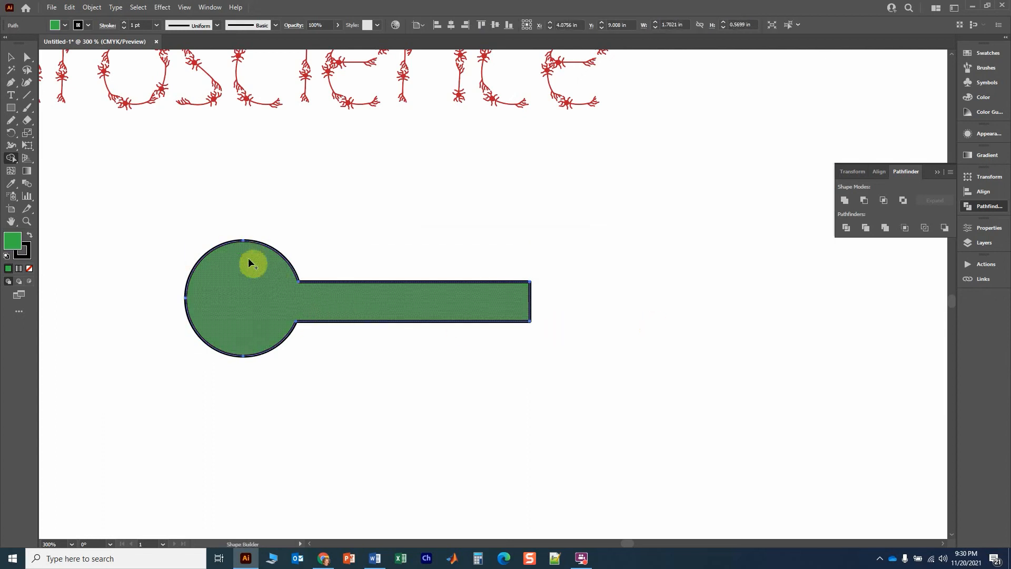
Undo the Shape Builder merge, and try merging the circle and rectangle with Pathfinder Unite, undoing that as well
{"action": "key", "text": "ctrl+z"}
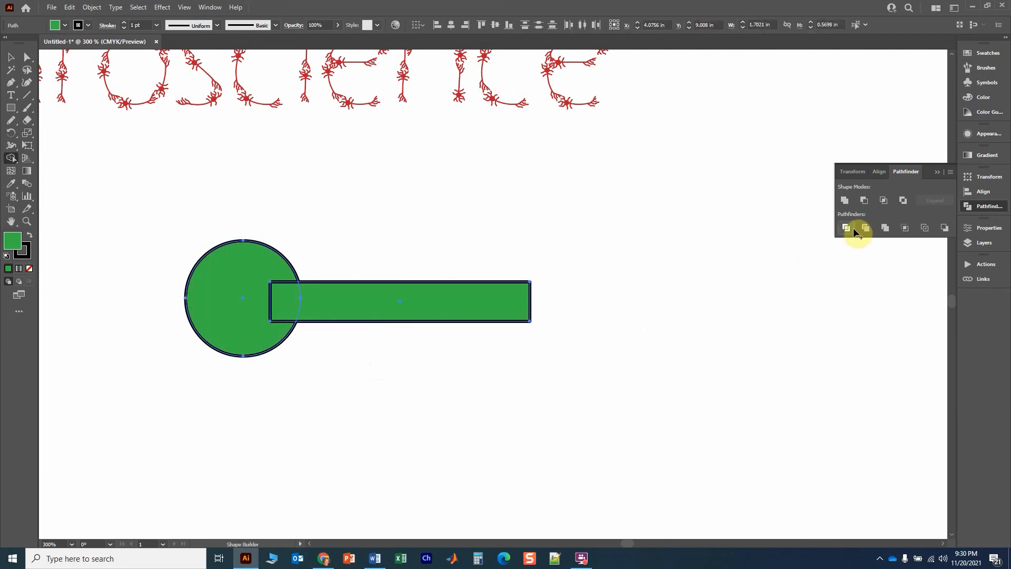
{"action": "left_click", "coordinate": [845, 203]}
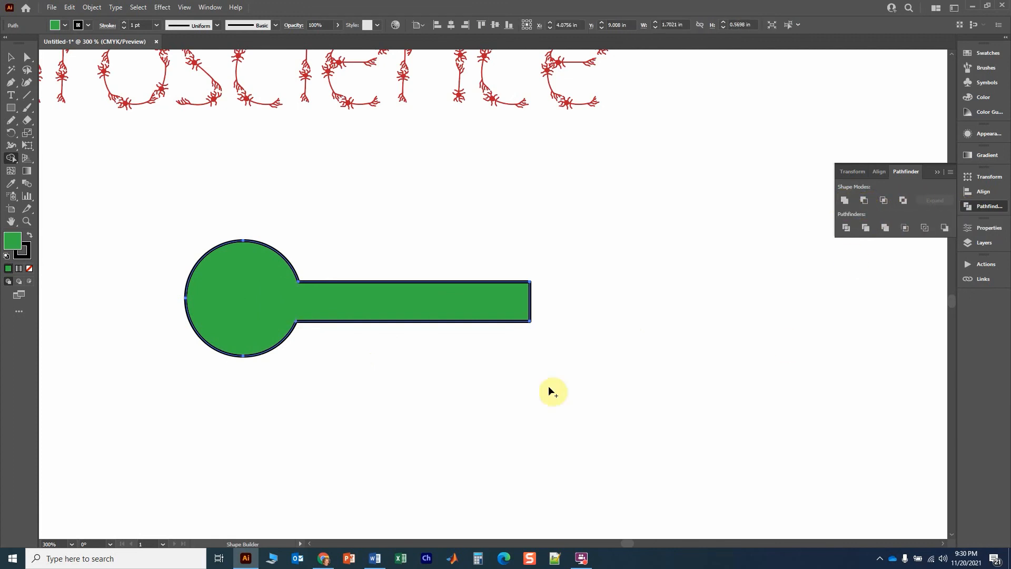
{"action": "left_click", "coordinate": [11, 57]}
{"action": "left_click", "coordinate": [425, 232]}
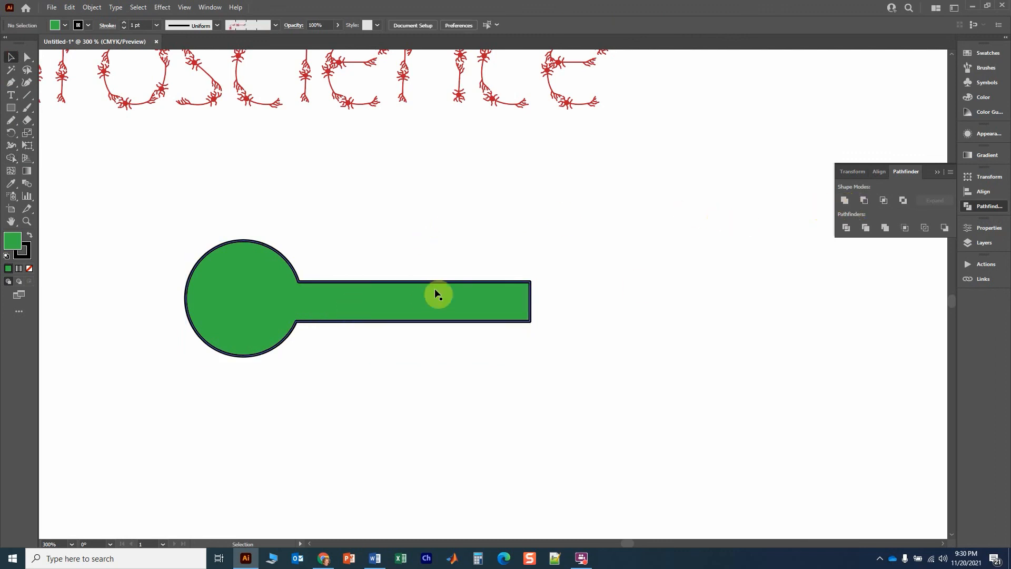
{"action": "key", "text": "ctrl+z"}
{"action": "left_click", "coordinate": [366, 208]}
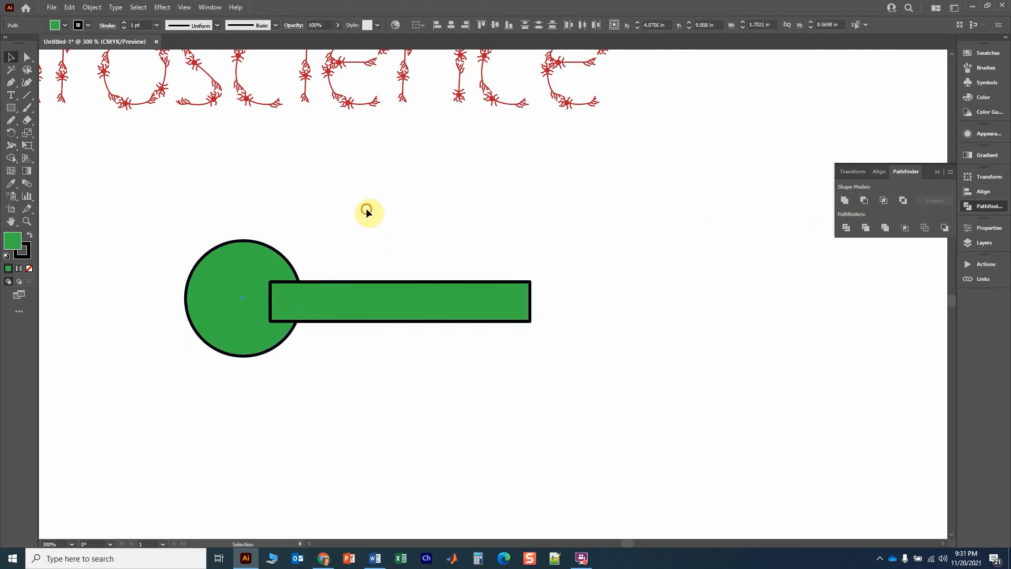
Change the rectangle's fill to bright blue and deselect it
{"action": "left_click", "coordinate": [370, 310]}
{"action": "left_click", "coordinate": [66, 25]}
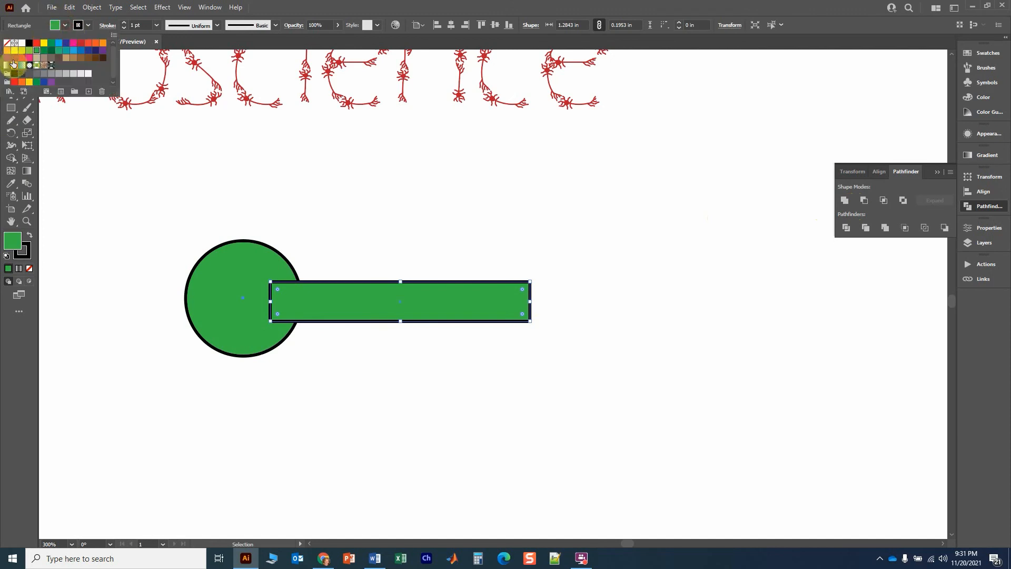
{"action": "left_click", "coordinate": [74, 64]}
{"action": "left_click", "coordinate": [360, 208]}
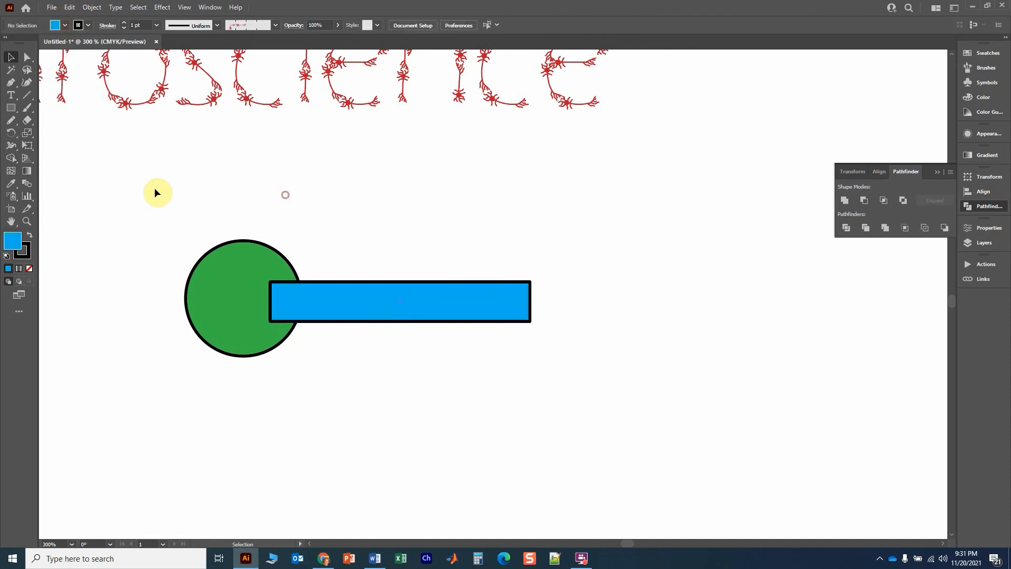
Try uniting the green circle and blue rectangle with Pathfinder Unite, and undo it
{"action": "left_click_drag", "start_coordinate": [141, 185], "coordinate": [631, 423]}
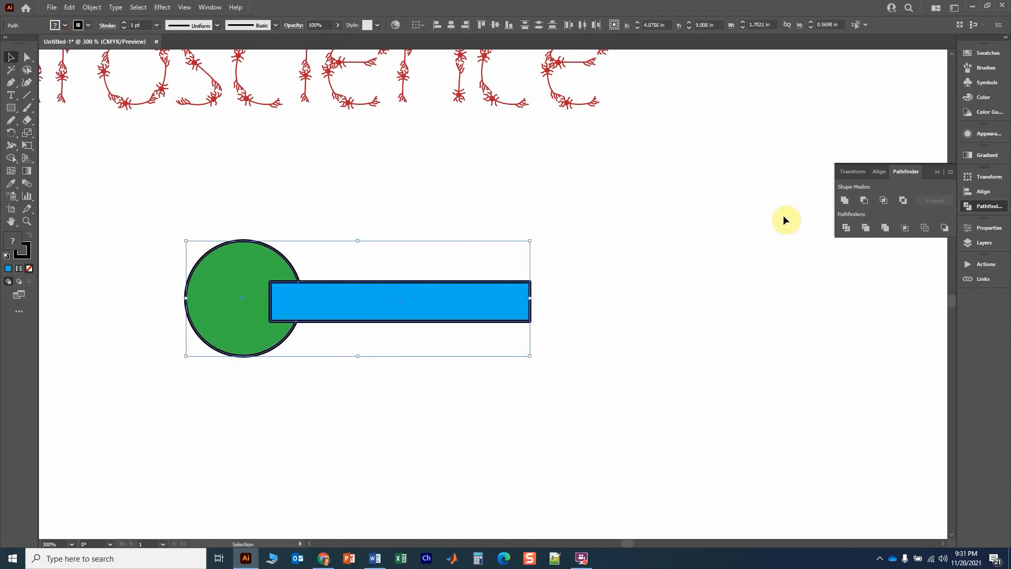
{"action": "left_click", "coordinate": [845, 201]}
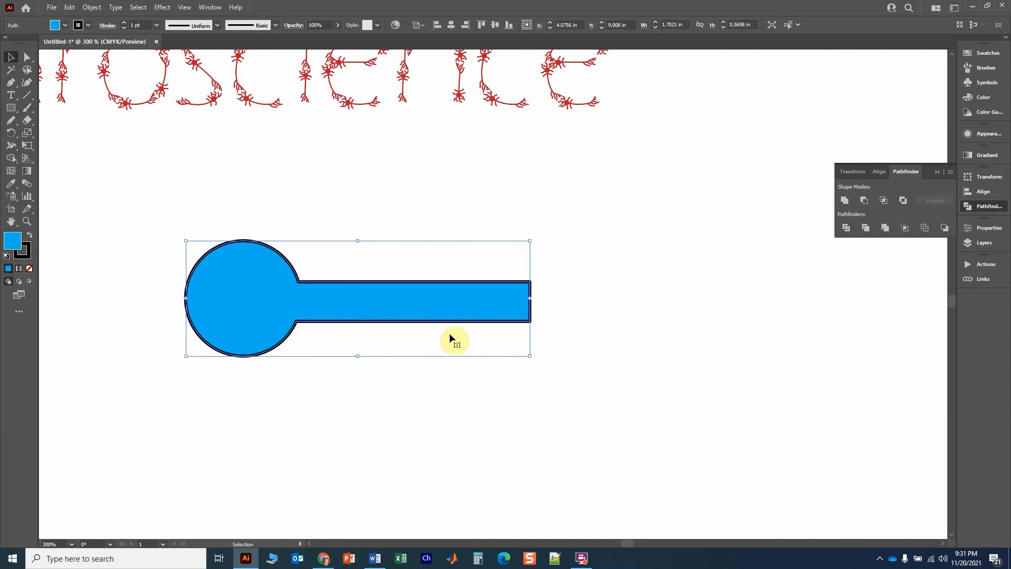
{"action": "key", "text": "ctrl+z"}
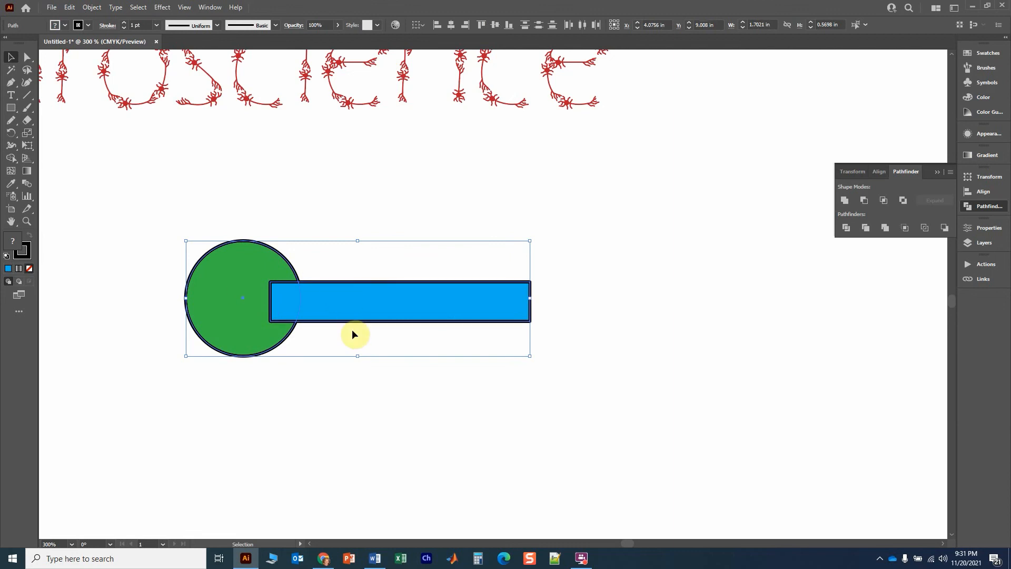
Try the Pathfinder Merge operation on the green circle and blue rectangle, and undo it
{"action": "left_click", "coordinate": [884, 229]}
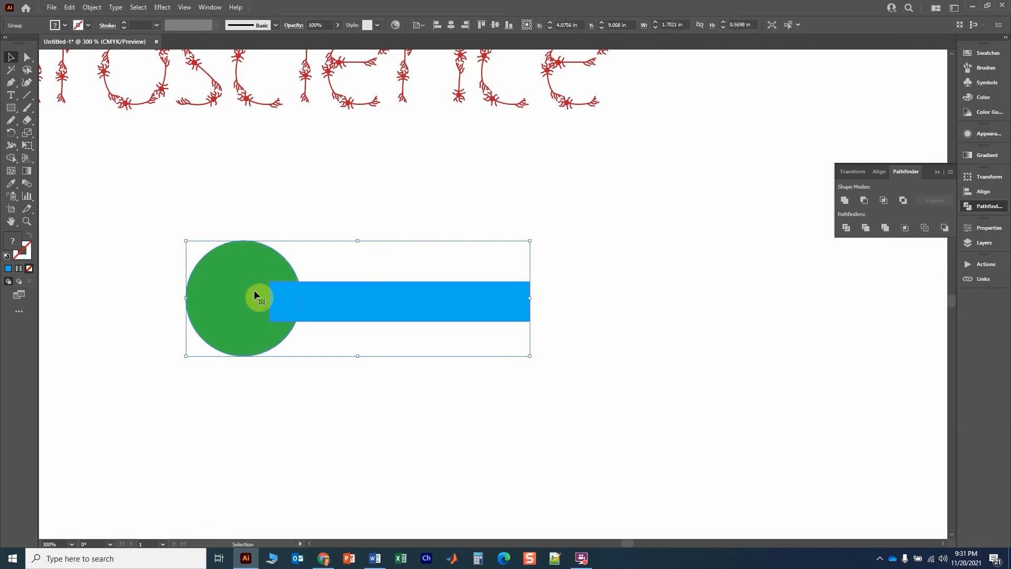
{"action": "left_click", "coordinate": [305, 195]}
{"action": "left_click", "coordinate": [311, 292]}
{"action": "key", "text": "ctrl+z"}
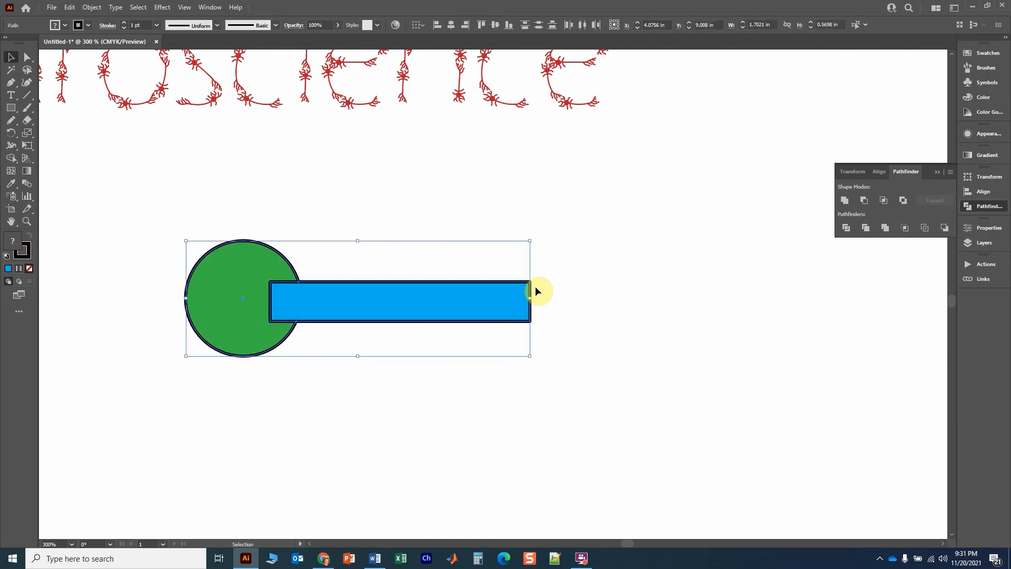
Split the circle and rectangle with Pathfinder Divide, shift the group slightly to the right, and ungroup the pieces
{"action": "left_click", "coordinate": [599, 267]}
{"action": "left_click_drag", "start_coordinate": [135, 210], "coordinate": [652, 416]}
{"action": "left_click", "coordinate": [846, 228]}
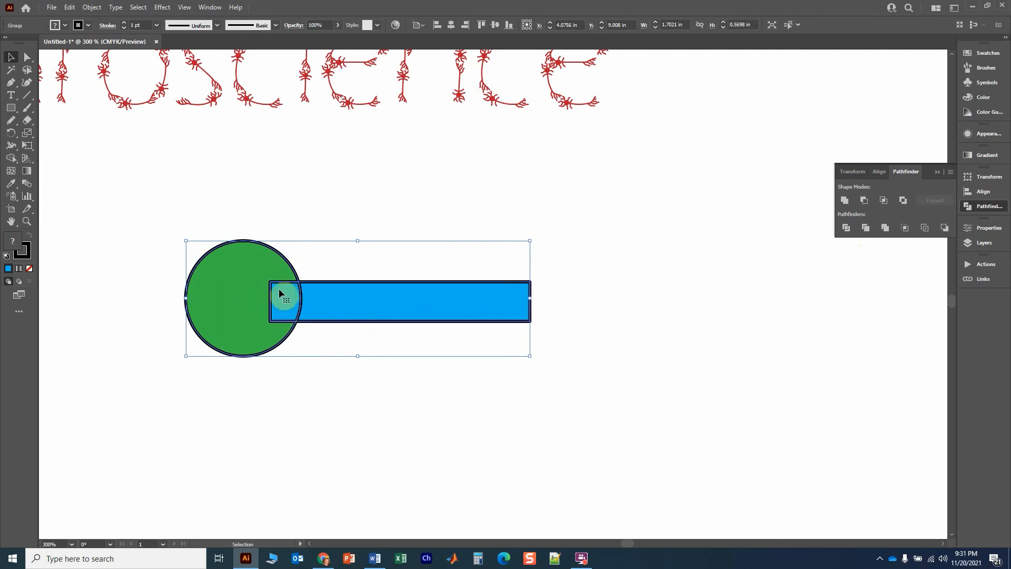
{"action": "left_click", "coordinate": [328, 388]}
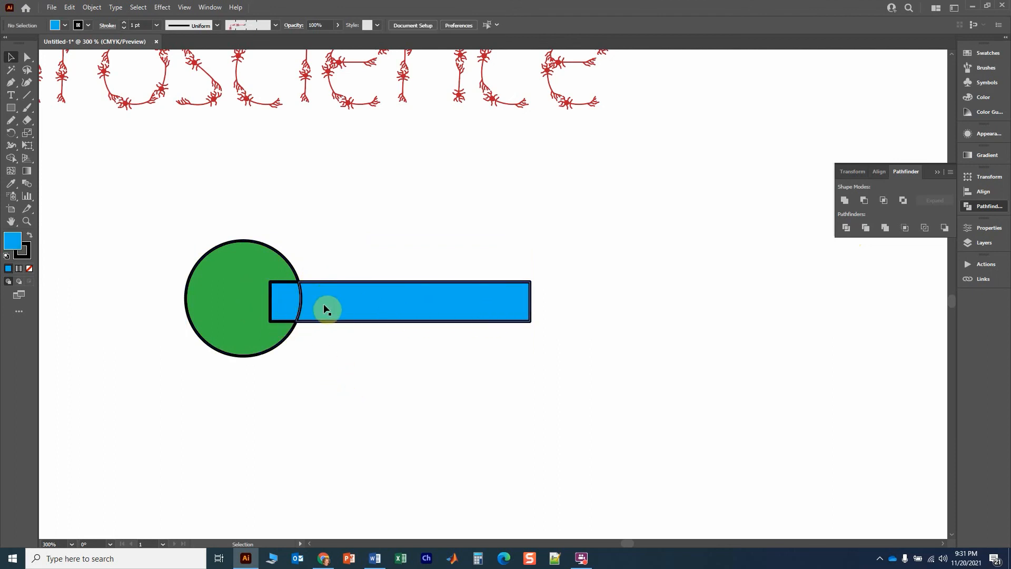
{"action": "left_click_drag", "start_coordinate": [327, 305], "coordinate": [375, 296]}
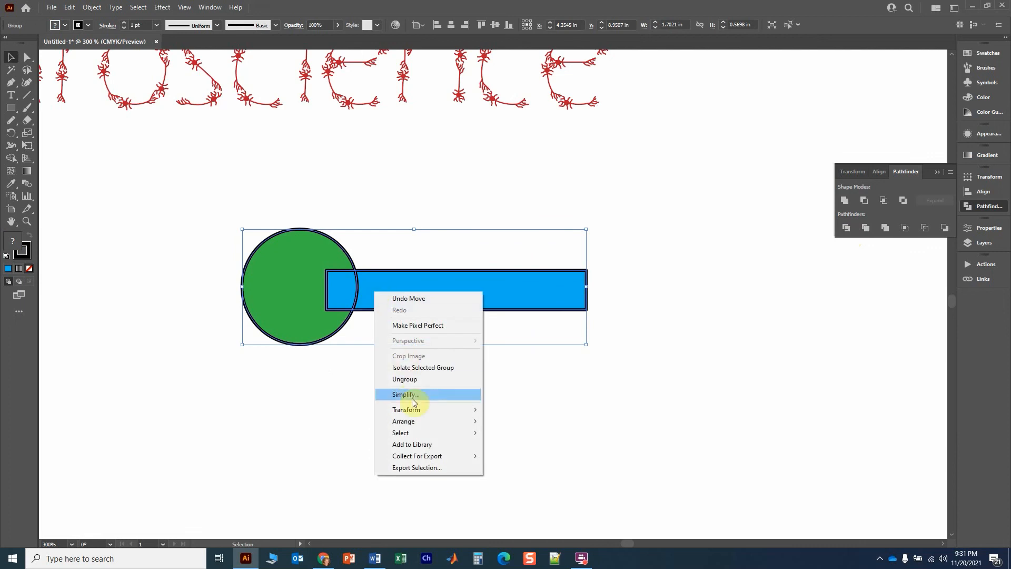
{"action": "left_click", "coordinate": [414, 379]}
{"action": "left_click", "coordinate": [361, 394]}
Pull the bar to the right and down, and lift the small overlap piece out above the circle's notch
{"action": "left_click_drag", "start_coordinate": [394, 309], "coordinate": [465, 302]}
{"action": "left_click_drag", "start_coordinate": [350, 294], "coordinate": [407, 241]}
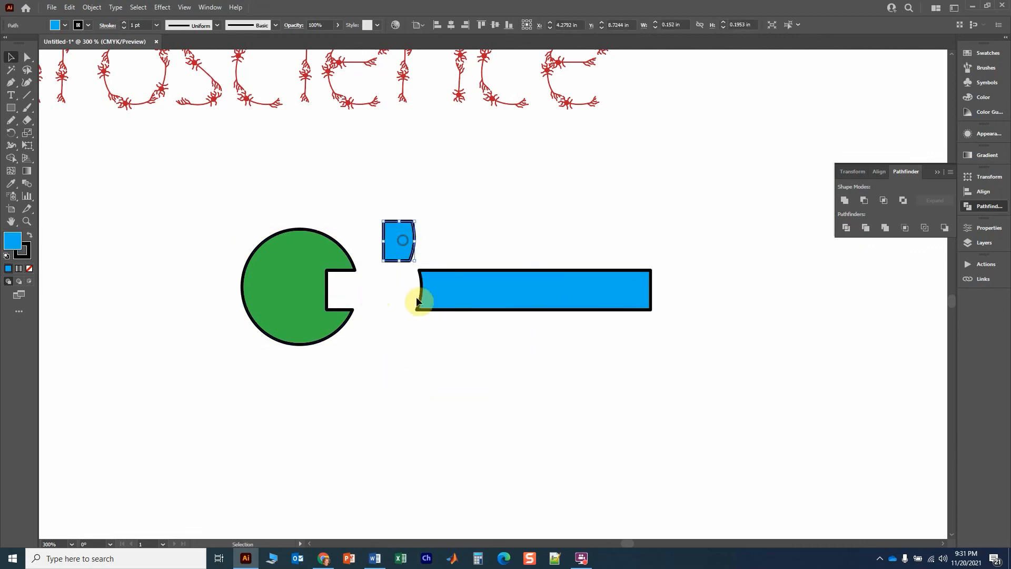
{"action": "left_click_drag", "start_coordinate": [463, 292], "coordinate": [472, 321]}
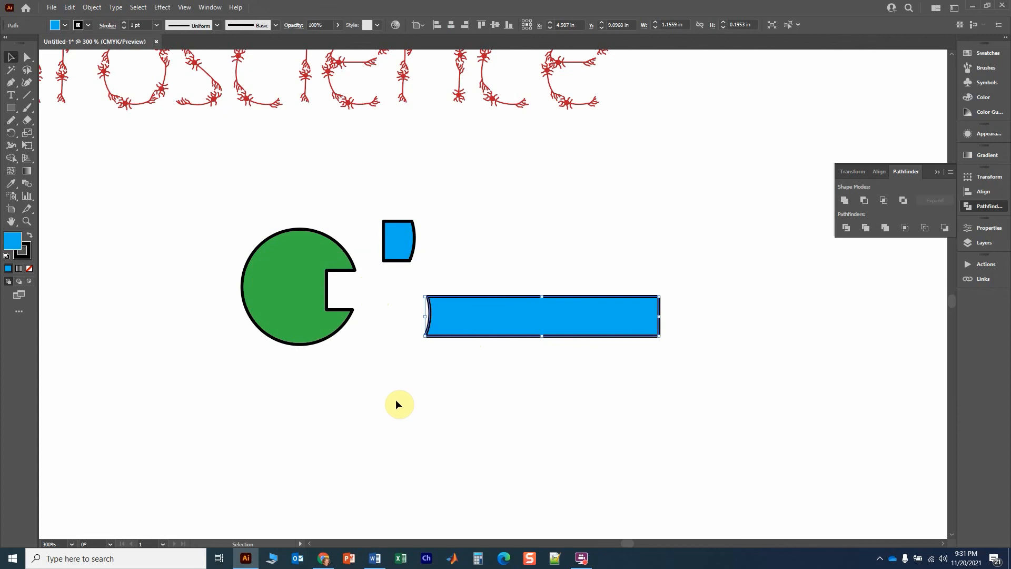
Undo the piece moves, the ungrouping and the Divide operation, restoring the whole circle and rectangle, and deselect them
{"action": "key", "text": "ctrl+z"}
{"action": "key", "text": "ctrl+z"}
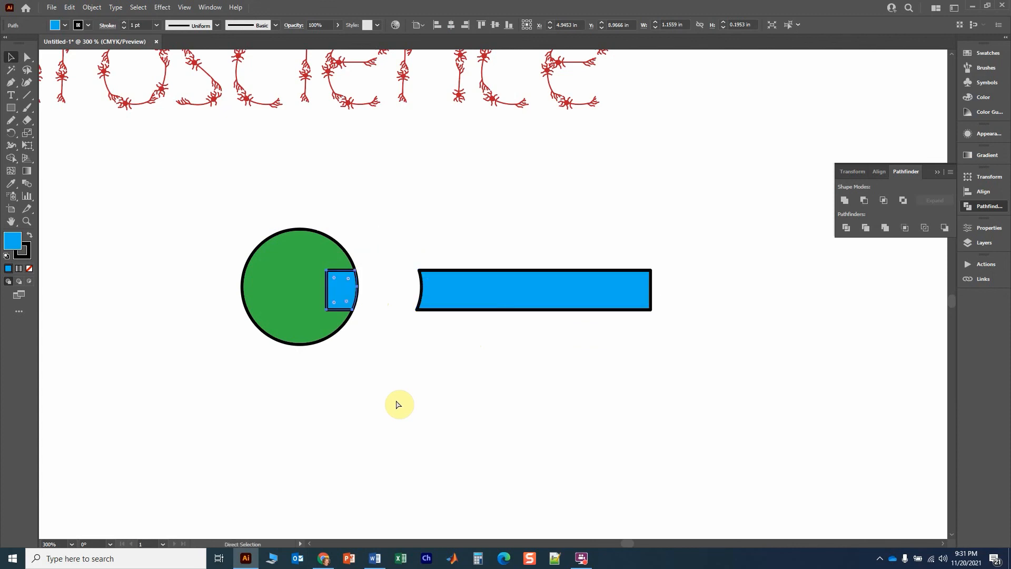
{"action": "key", "text": "ctrl+z"}
{"action": "key", "text": "ctrl+z"}
{"action": "key", "text": "ctrl+z"}
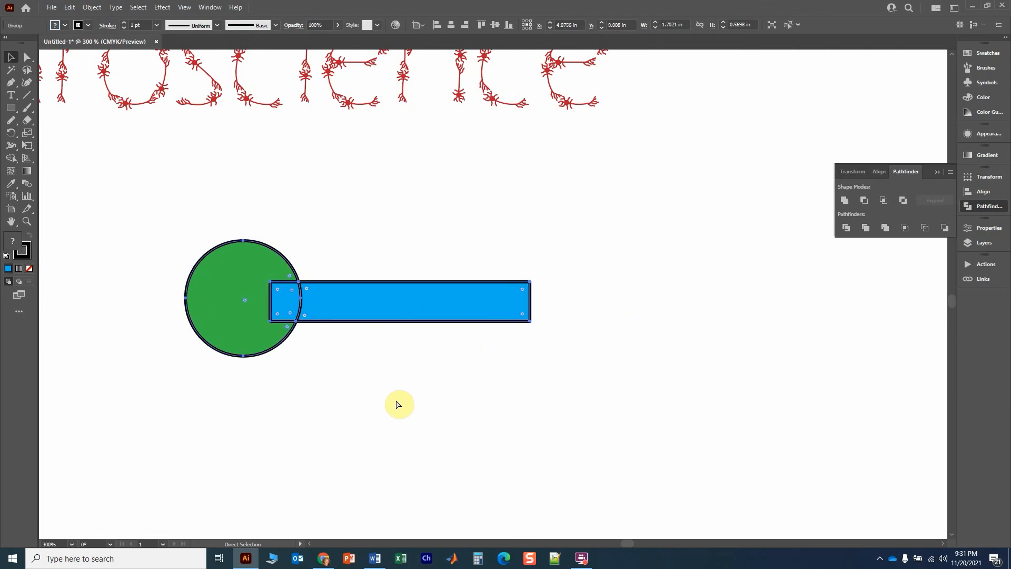
{"action": "left_click", "coordinate": [363, 393]}
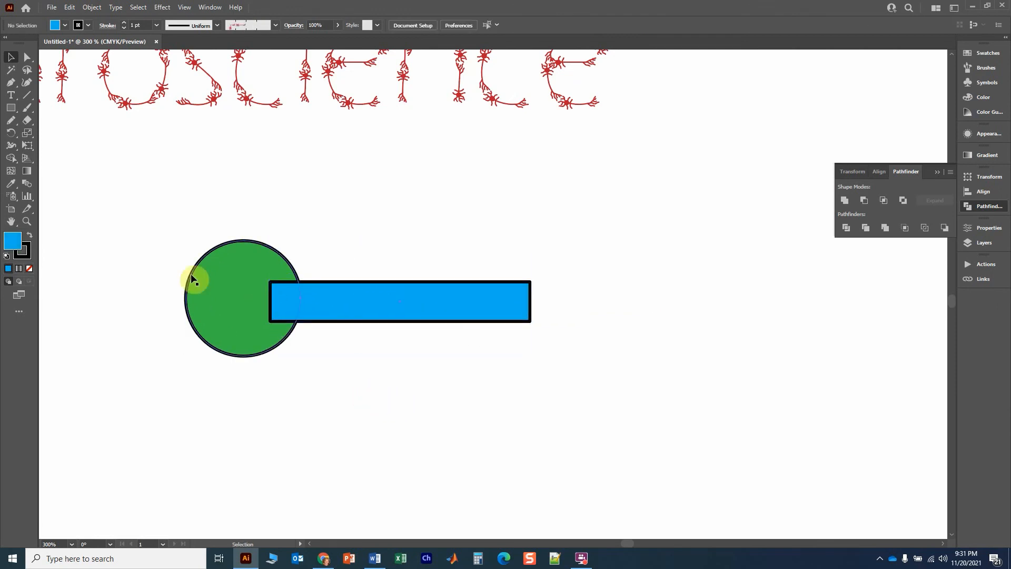
Try cutting the blue rectangle out of the green circle with Pathfinder Minus Front, and undo it
{"action": "left_click_drag", "start_coordinate": [156, 212], "coordinate": [571, 371]}
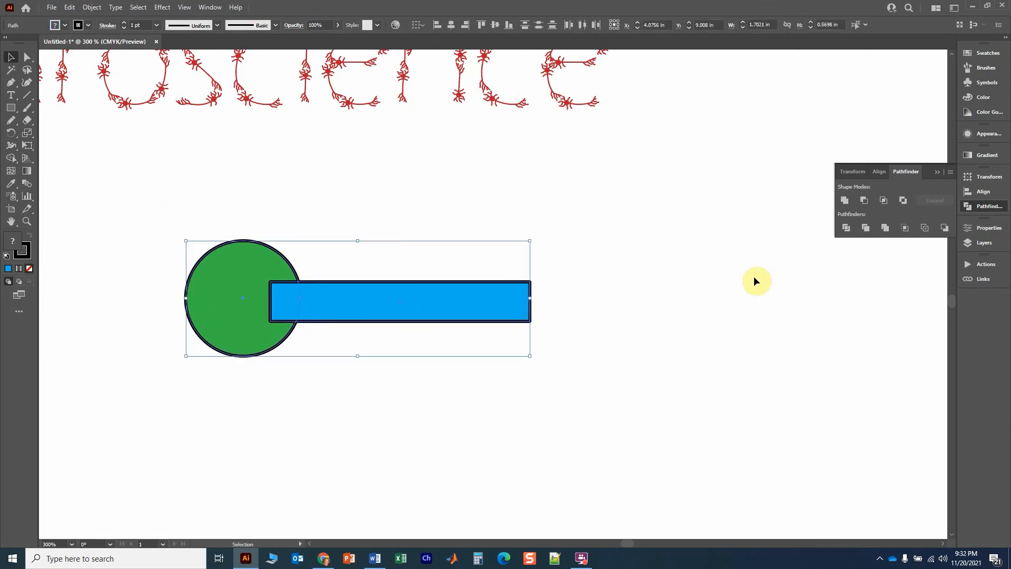
{"action": "left_click", "coordinate": [866, 199]}
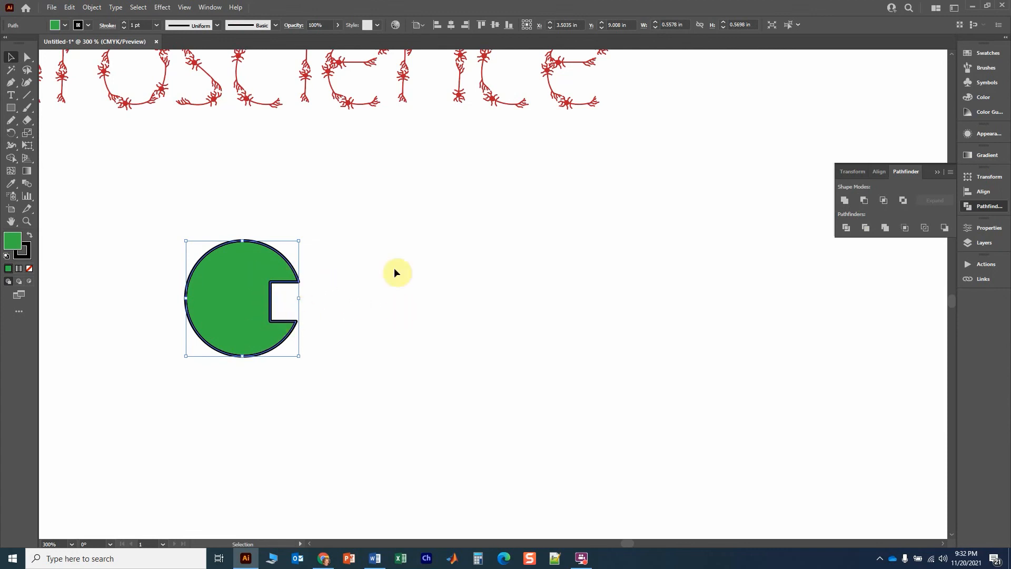
{"action": "key", "text": "ctrl+z"}
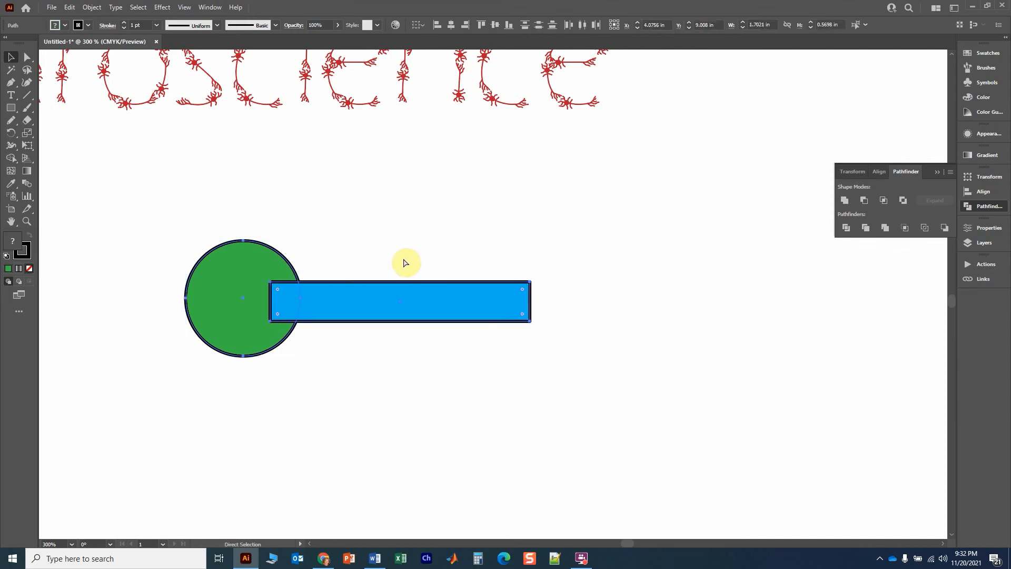
Delete the blue rectangle and place a copy of the green circle overlapping the original, offset slightly up and to the right
{"action": "left_click", "coordinate": [380, 302]}
{"action": "key", "text": "Delete"}
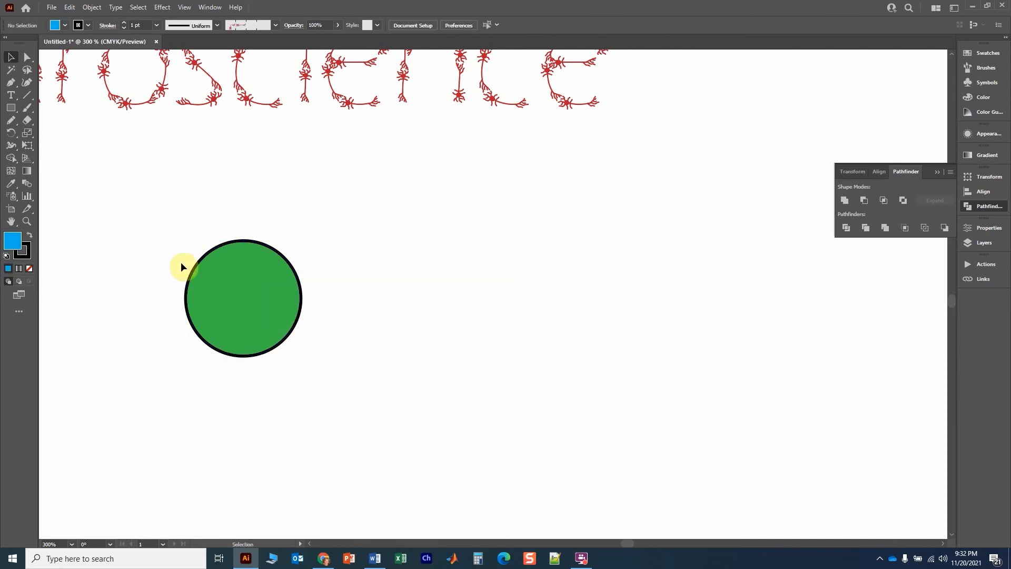
{"action": "left_click", "coordinate": [237, 304]}
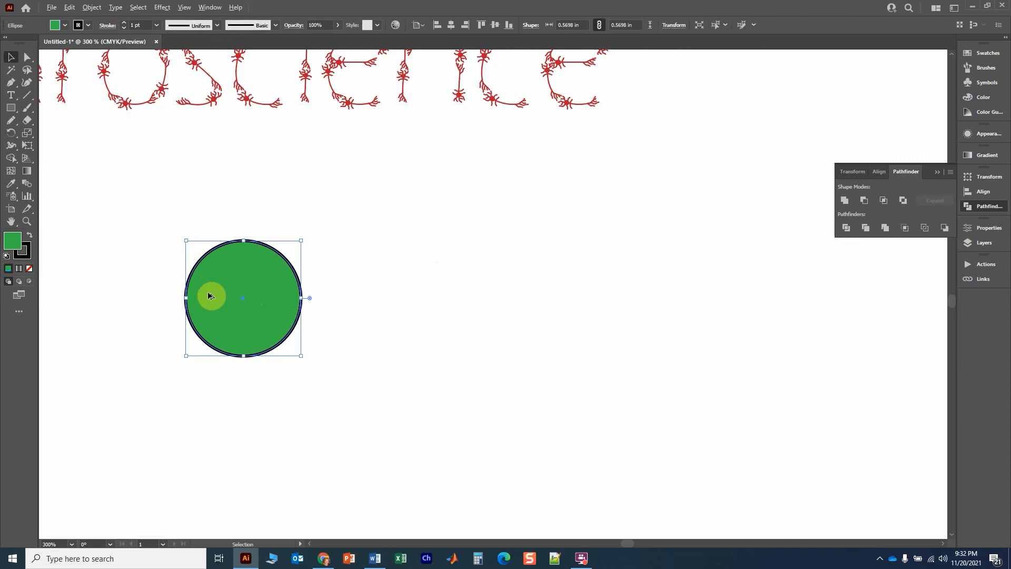
{"action": "left_click_drag", "start_coordinate": [209, 295], "coordinate": [237, 286]}
{"action": "left_click", "coordinate": [503, 292]}
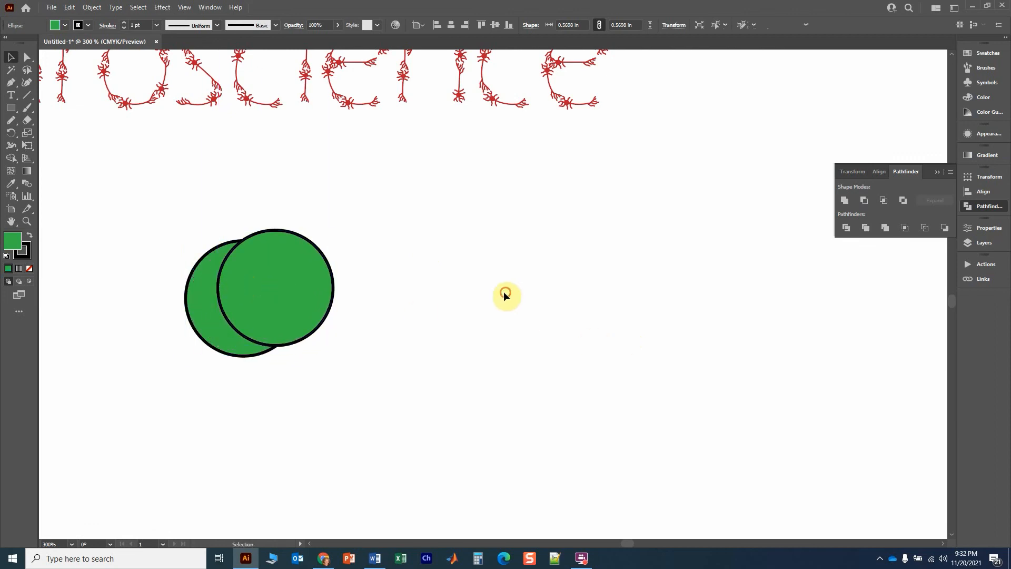
Cut the front circle out of the back one with Pathfinder Minus Front to form a crescent, and deselect it
{"action": "left_click_drag", "start_coordinate": [159, 211], "coordinate": [450, 413]}
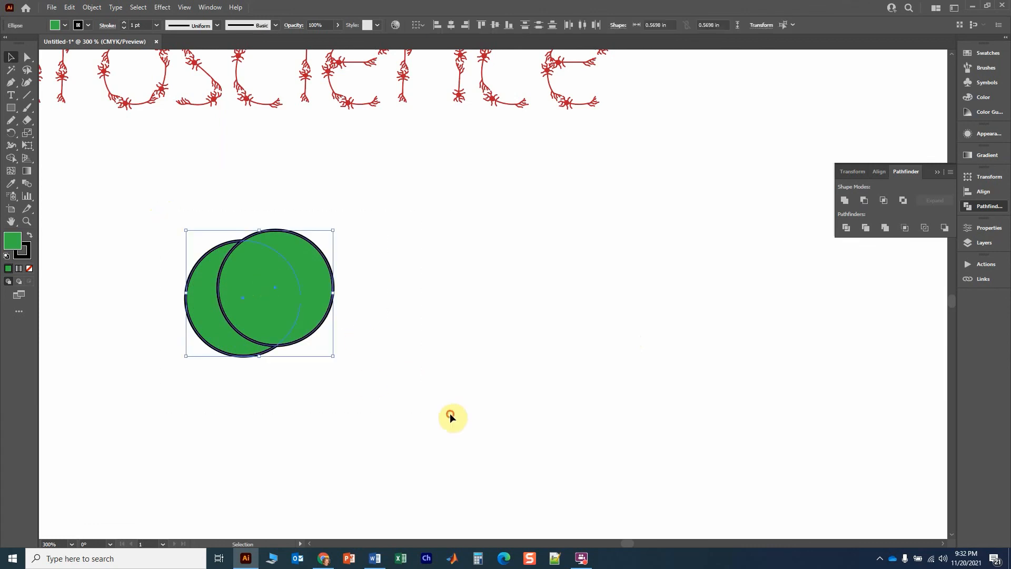
{"action": "left_click", "coordinate": [863, 200]}
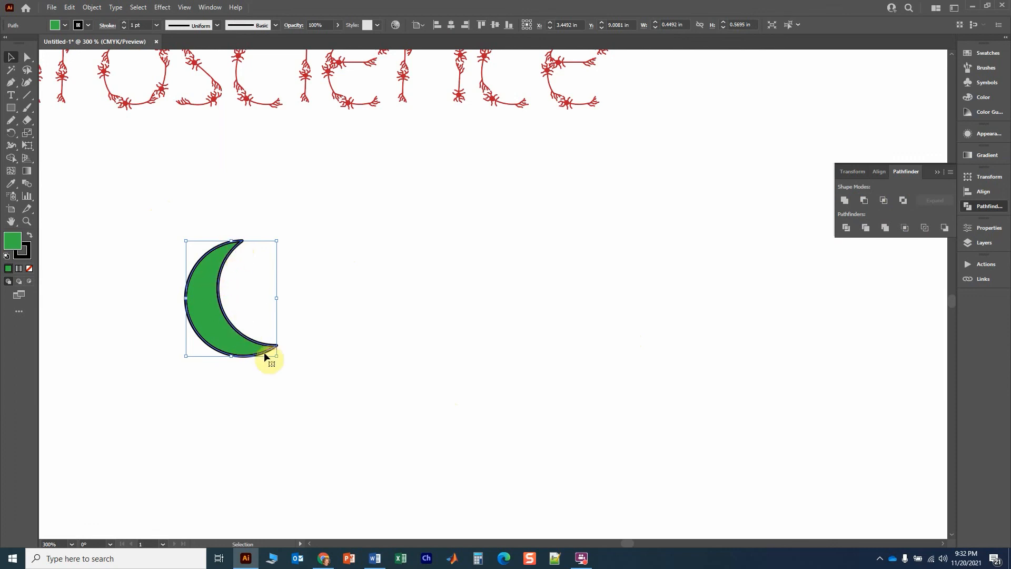
{"action": "left_click", "coordinate": [353, 305]}
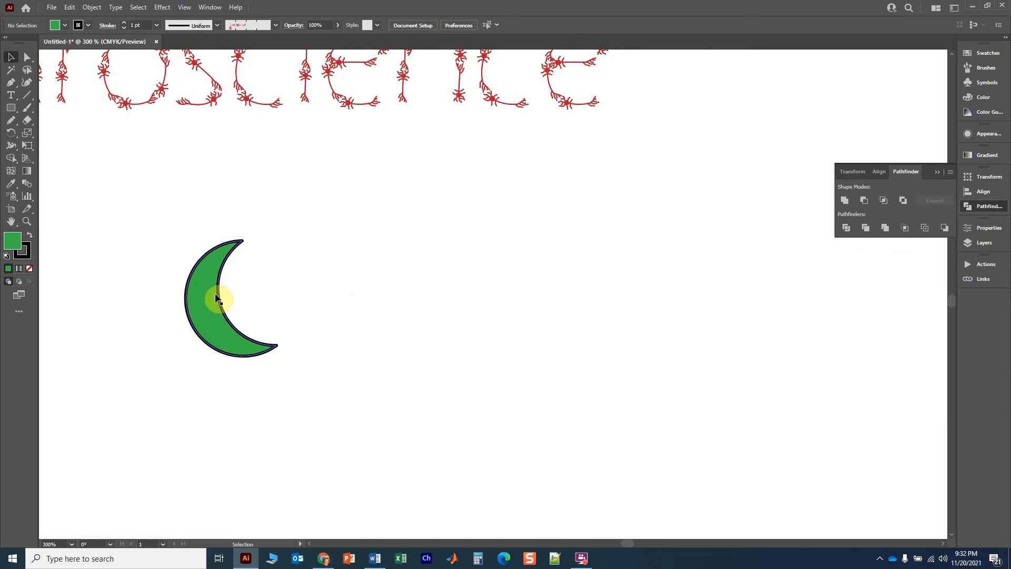
Delete the green crescent below the brushed Neuroscience lettering
{"action": "scroll", "coordinate": [263, 229], "scroll_direction": "down", "scroll_amount": 3}
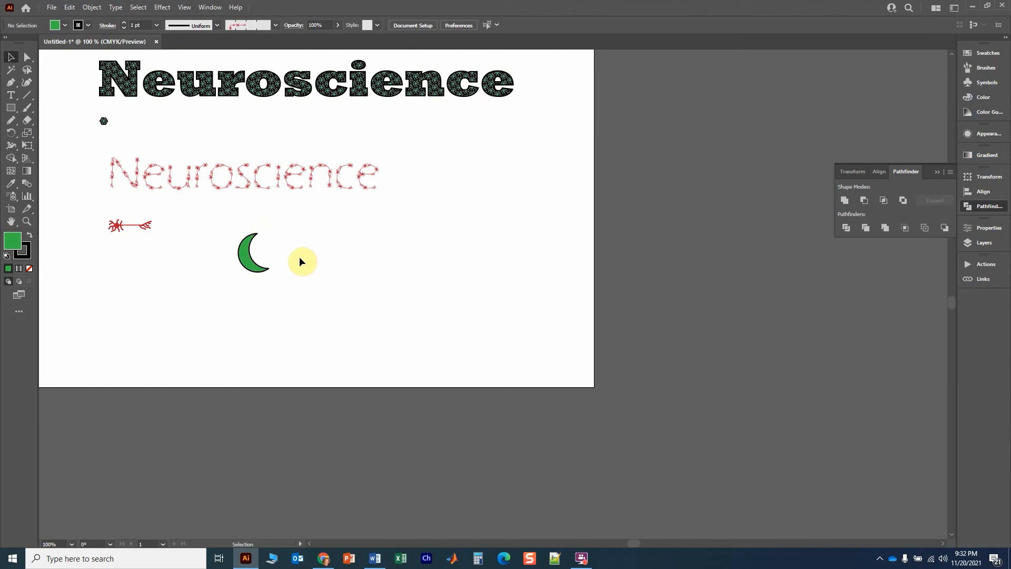
{"action": "scroll", "coordinate": [327, 250], "scroll_direction": "up", "scroll_amount": 2}
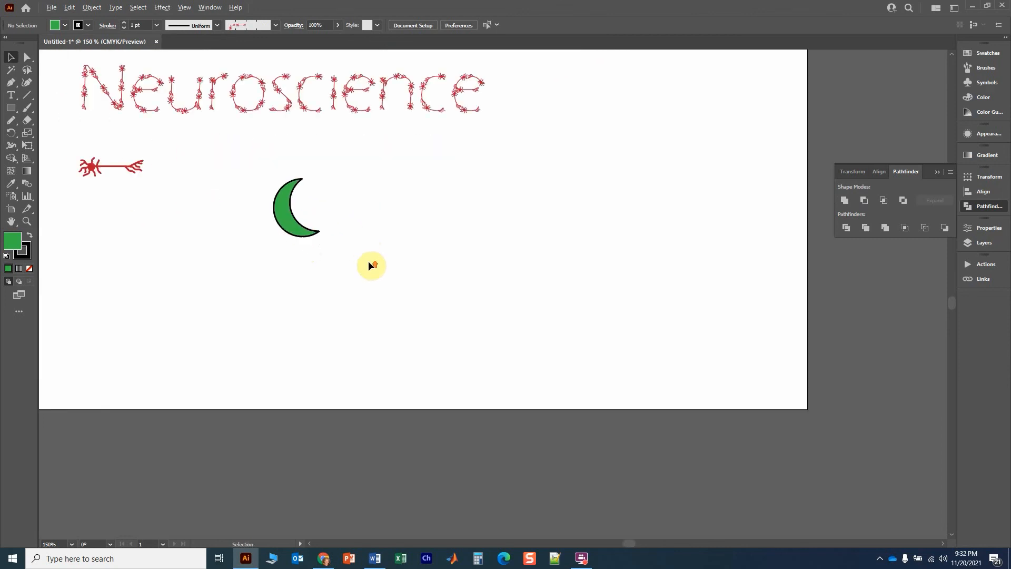
{"action": "left_click_drag", "start_coordinate": [250, 172], "coordinate": [349, 257]}
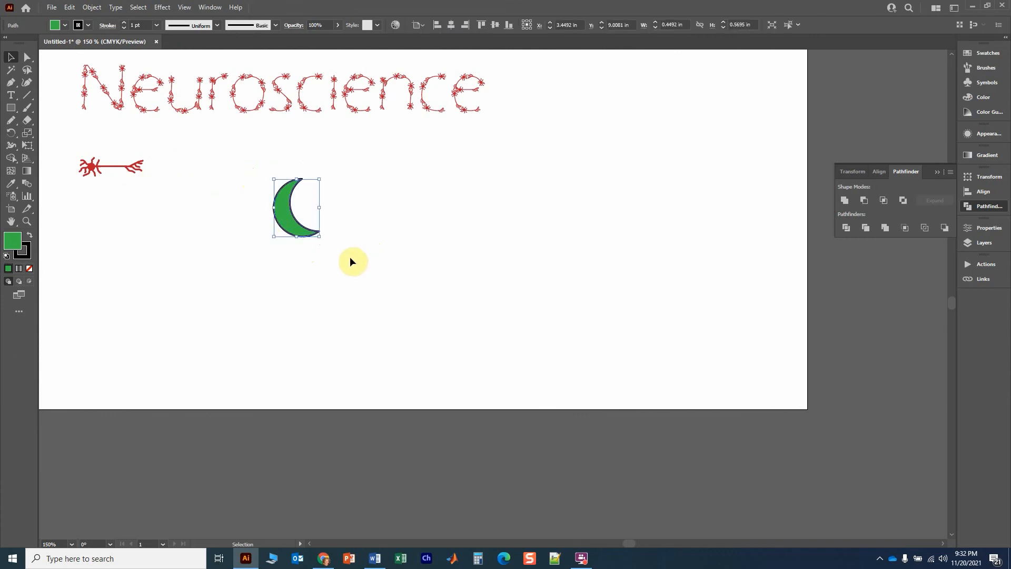
{"action": "key", "text": "Delete"}
Draw three wavy horizontal Pencil lines with no fill, one below another under the lettering, the lowest about 2.5 in wide
{"action": "left_click", "coordinate": [11, 120]}
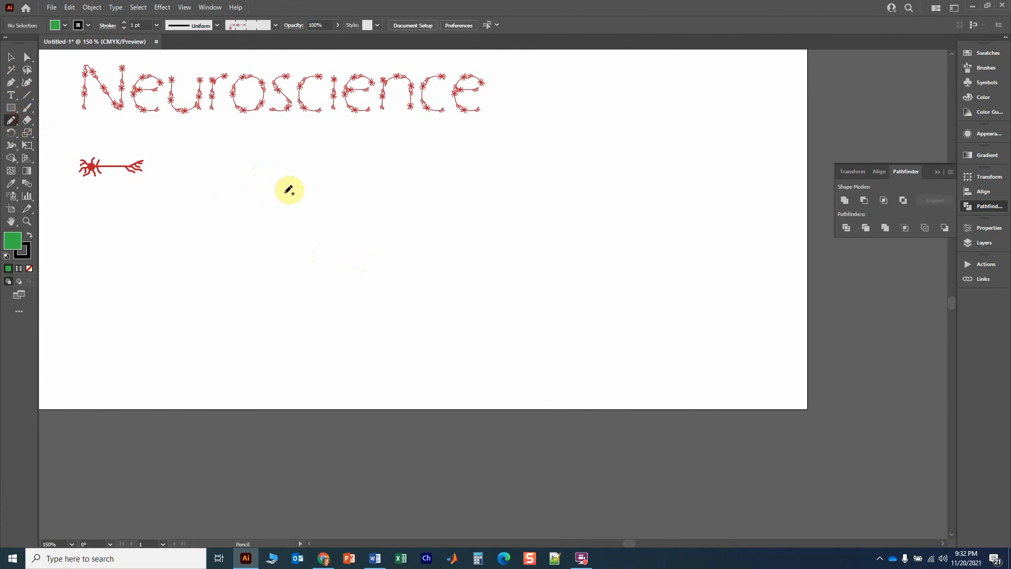
{"action": "left_click", "coordinate": [65, 25]}
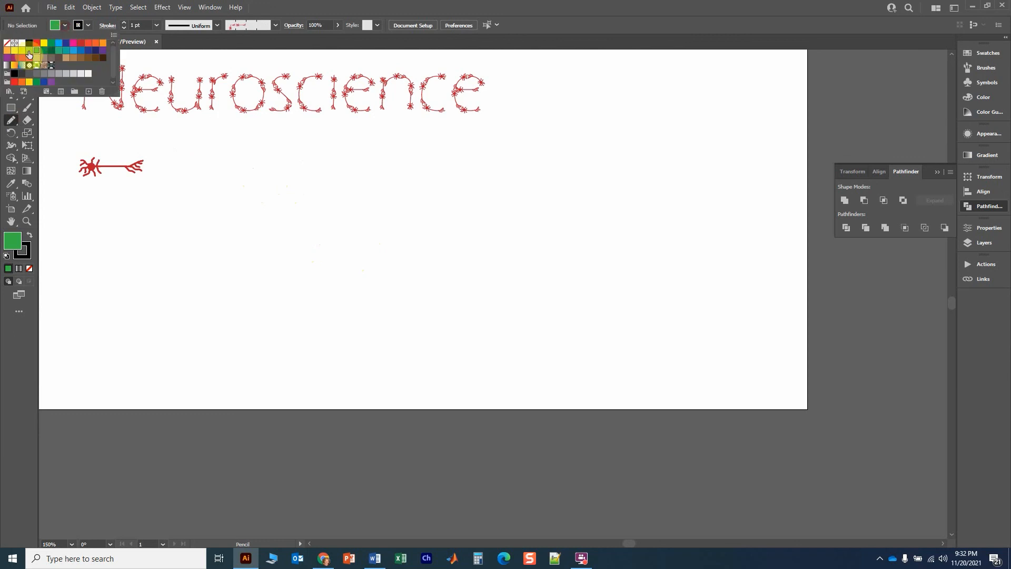
{"action": "left_click", "coordinate": [8, 45]}
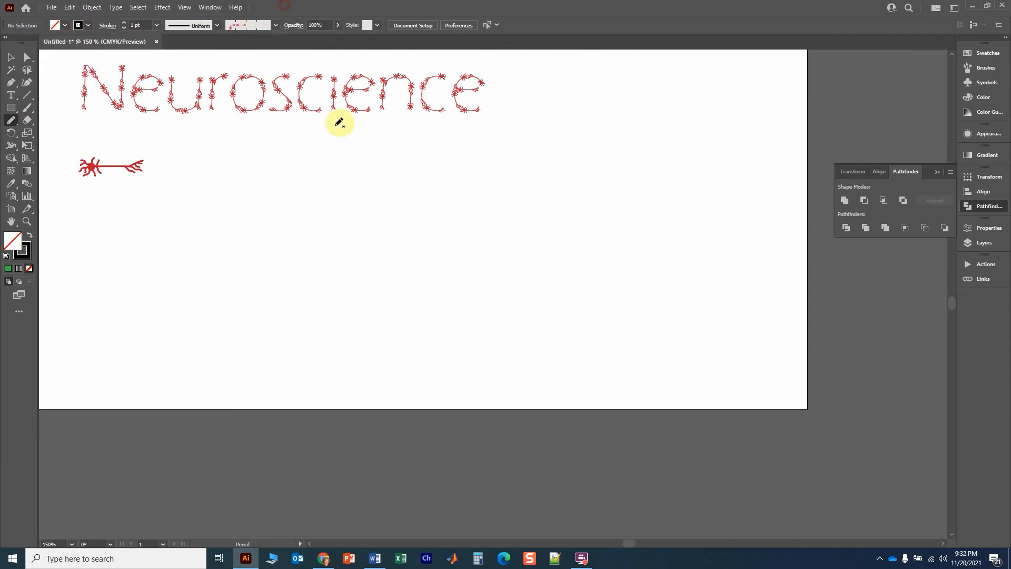
{"action": "left_click_drag", "start_coordinate": [298, 237], "coordinate": [639, 198]}
{"action": "mouse_move", "coordinate": [330, 258]}
{"action": "left_mouse_down"}
{"action": "mouse_move", "coordinate": [354, 230]}
{"action": "mouse_move", "coordinate": [585, 255]}
{"action": "left_mouse_up"}
{"action": "mouse_move", "coordinate": [324, 285]}
{"action": "left_mouse_down"}
{"action": "mouse_move", "coordinate": [429, 275]}
{"action": "mouse_move", "coordinate": [590, 296]}
{"action": "left_mouse_up"}
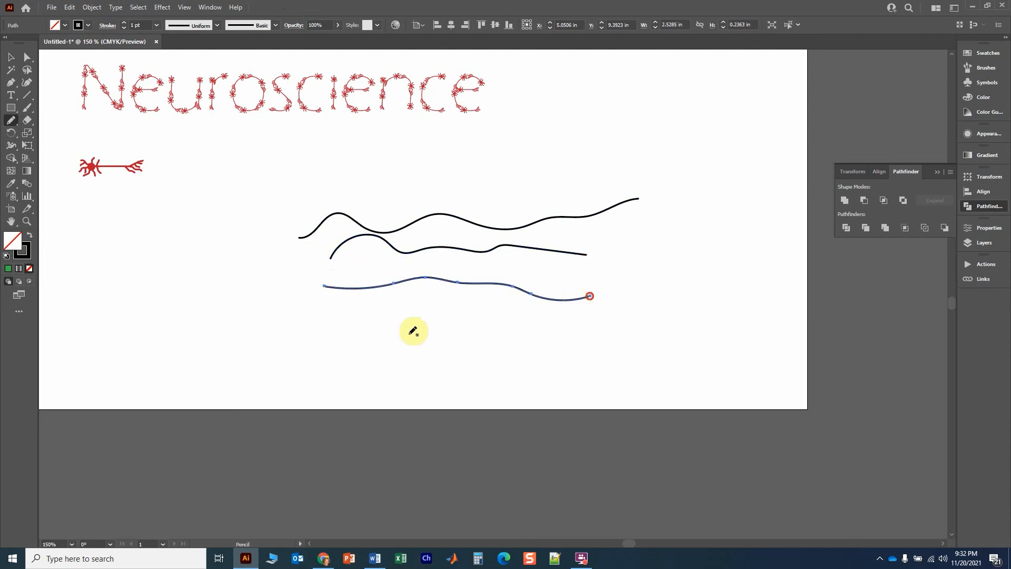
Draw three more wavy horizontal Pencil lines below the existing three, the lowest about 3 in wide, and deselect it
{"action": "mouse_move", "coordinate": [316, 315]}
{"action": "left_mouse_down"}
{"action": "mouse_move", "coordinate": [361, 303]}
{"action": "mouse_move", "coordinate": [586, 332]}
{"action": "left_mouse_up"}
{"action": "mouse_move", "coordinate": [305, 345]}
{"action": "left_mouse_down"}
{"action": "mouse_move", "coordinate": [381, 334]}
{"action": "mouse_move", "coordinate": [474, 351]}
{"action": "mouse_move", "coordinate": [593, 348]}
{"action": "left_mouse_up"}
{"action": "left_click_drag", "start_coordinate": [318, 375], "coordinate": [620, 374]}
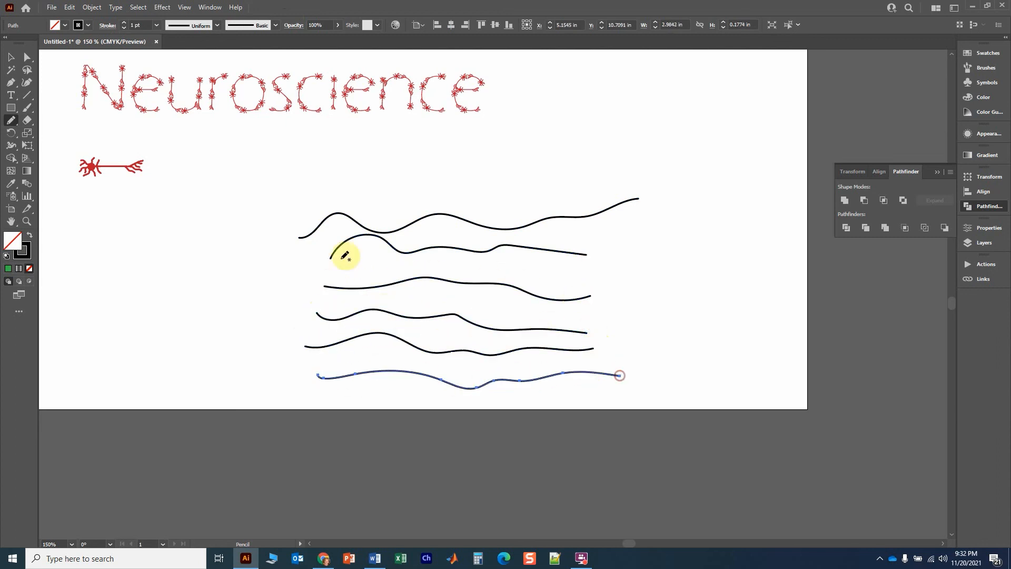
{"action": "left_click", "coordinate": [11, 57]}
{"action": "left_click", "coordinate": [233, 215]}
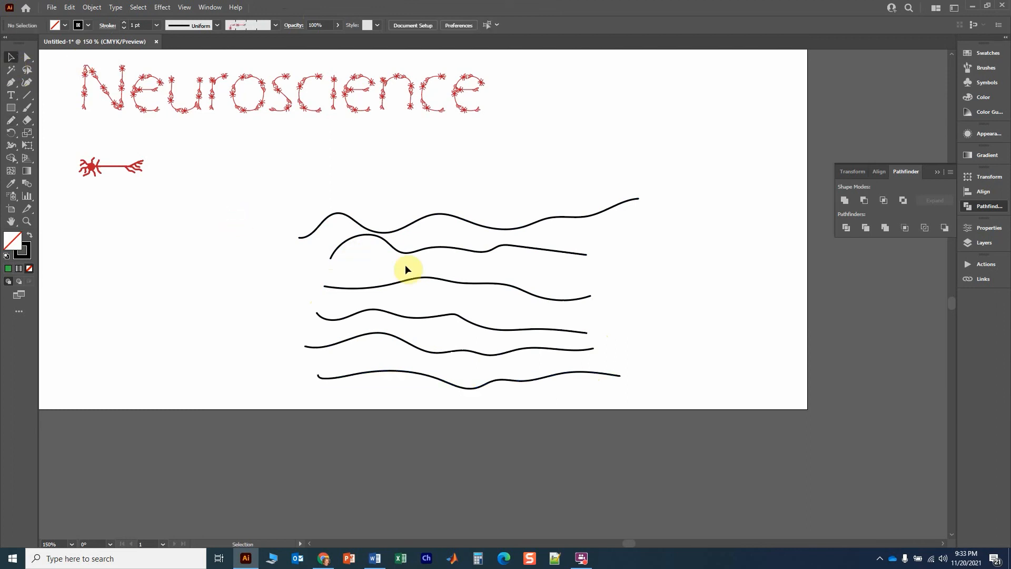
Select all six wavy lines and activate the Eraser tool
{"action": "scroll", "coordinate": [472, 287], "scroll_direction": "up", "scroll_amount": 1}
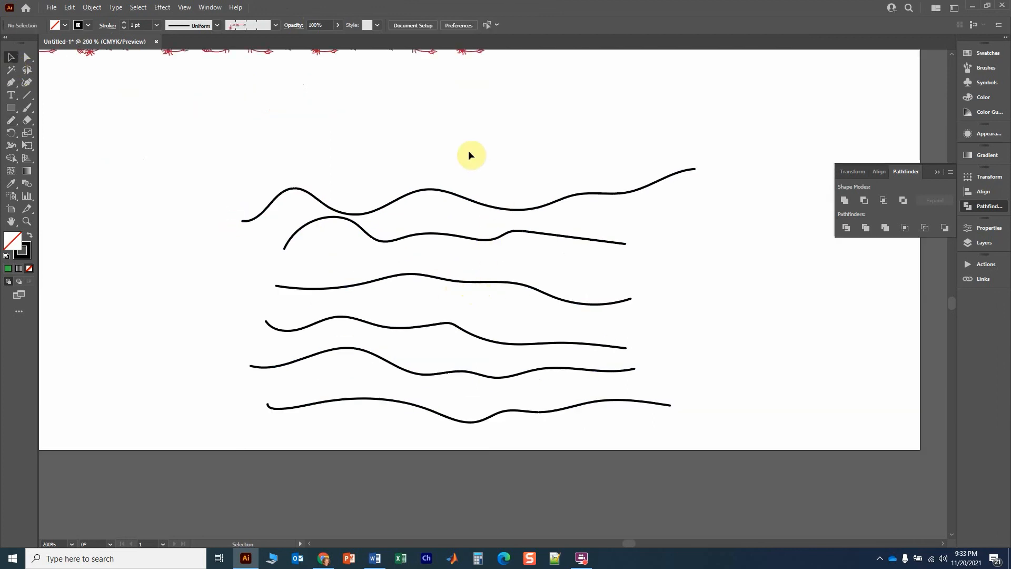
{"action": "mouse_move", "coordinate": [225, 115]}
{"action": "left_mouse_down"}
{"action": "mouse_move", "coordinate": [541, 375]}
{"action": "mouse_move", "coordinate": [677, 463]}
{"action": "left_mouse_up"}
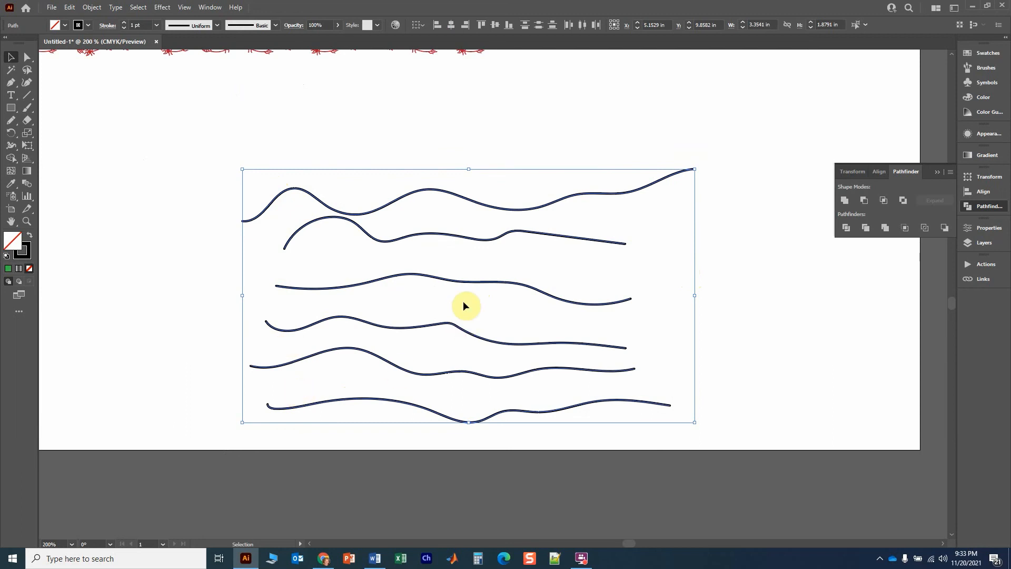
{"action": "left_click", "coordinate": [30, 121]}
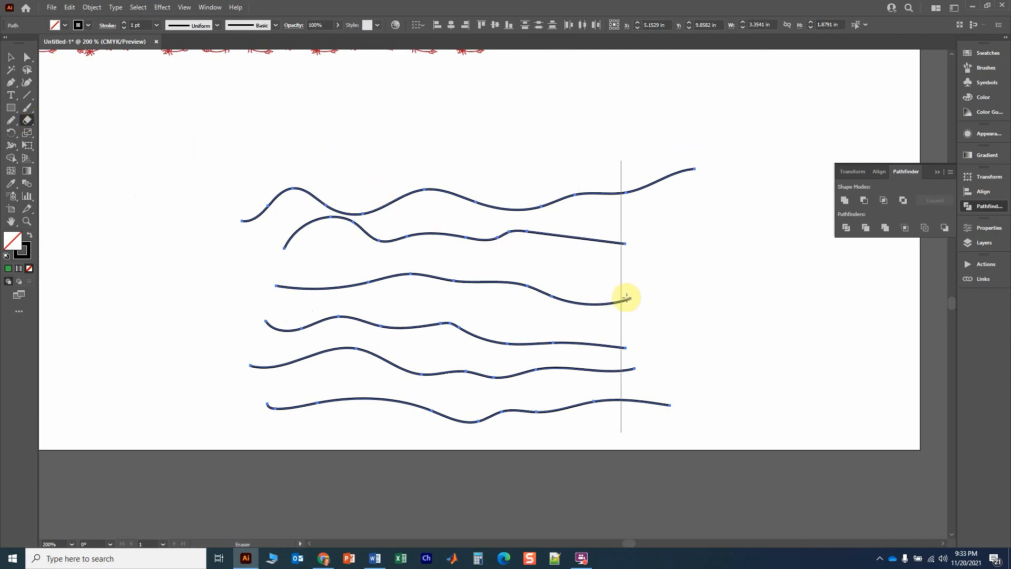
Set the Eraser tool's roundness to 100%
{"action": "key", "text": "Return"}
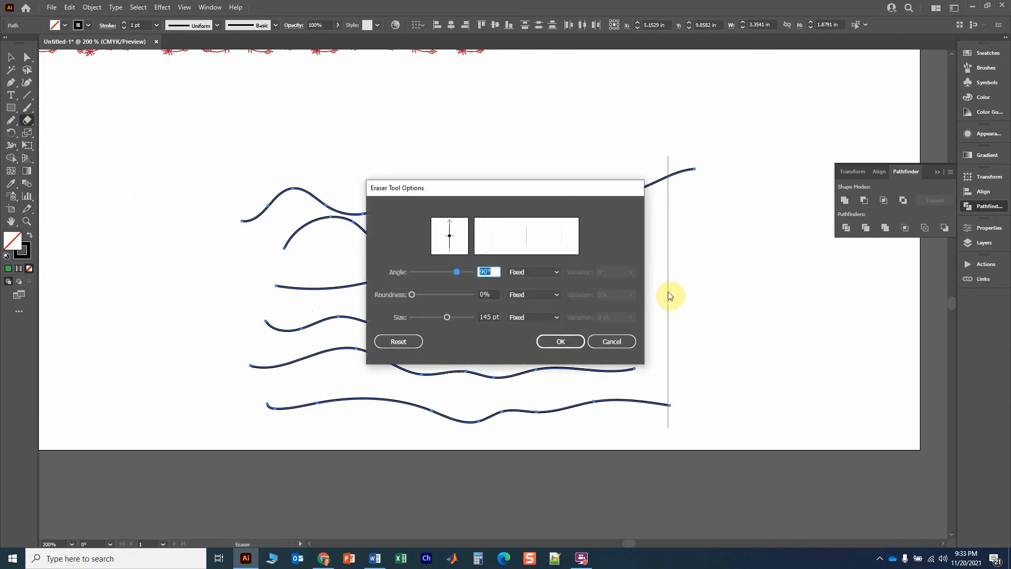
{"action": "left_click", "coordinate": [412, 292]}
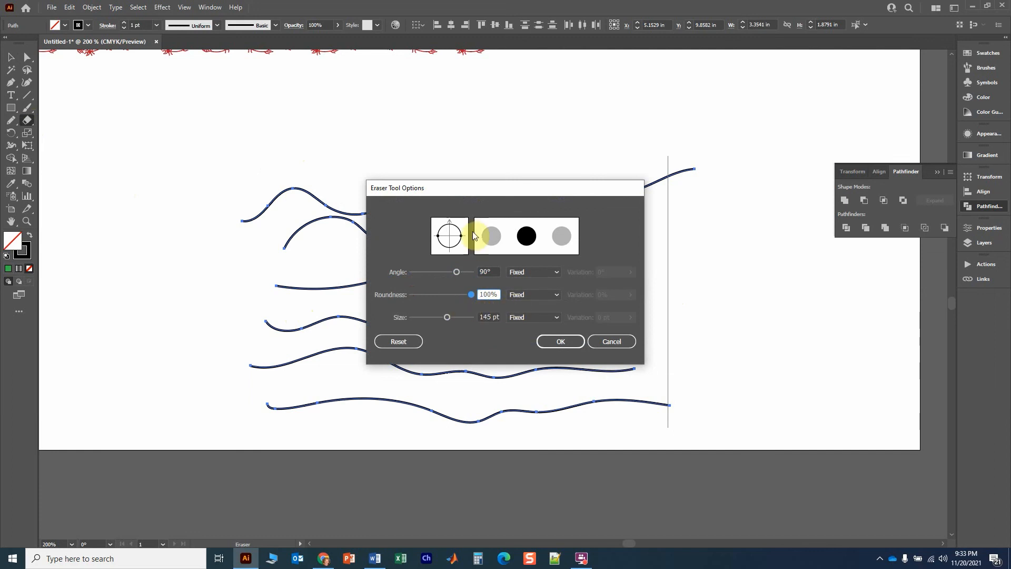
{"action": "left_click", "coordinate": [561, 342]}
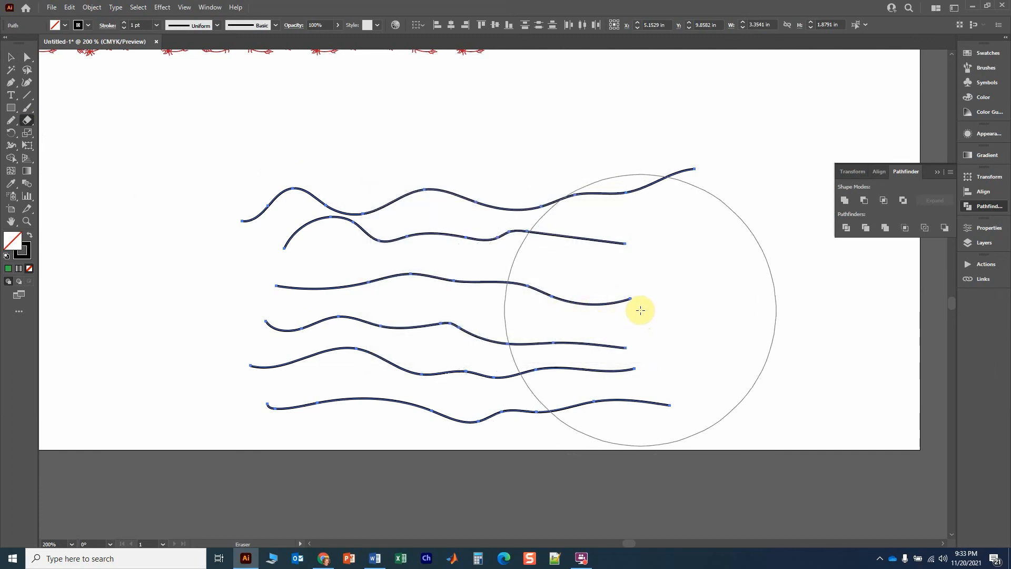
Set the Eraser tool to 0% roundness and a 90° angle, and enlarge its size to span all six lines
{"action": "key", "text": "Return"}
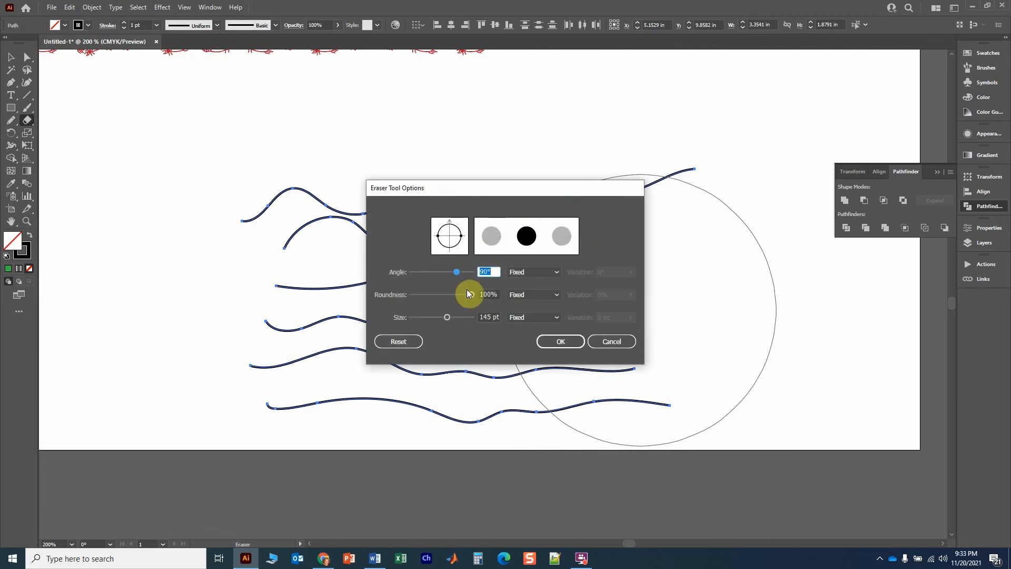
{"action": "left_click_drag", "start_coordinate": [476, 296], "coordinate": [383, 295]}
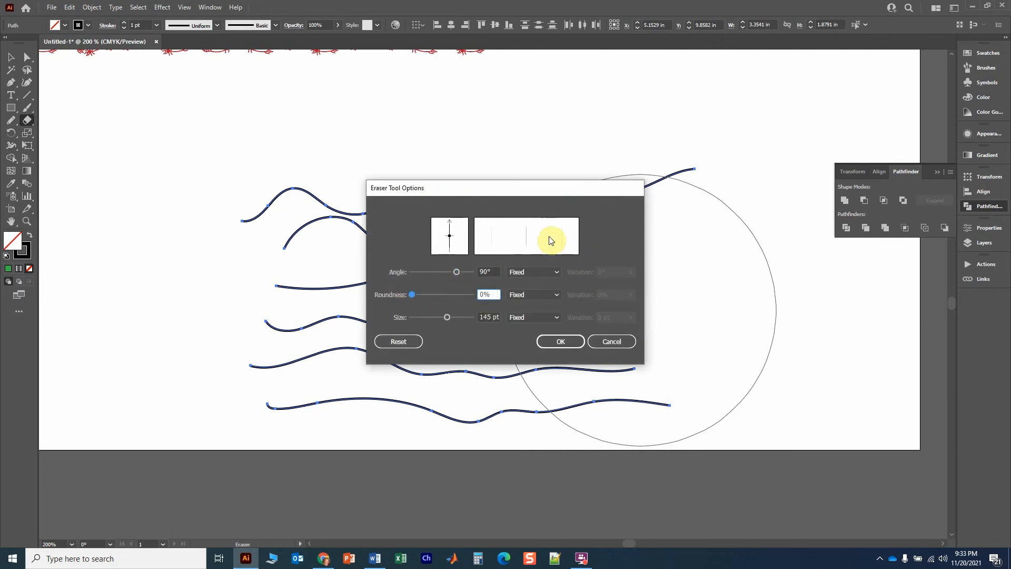
{"action": "mouse_move", "coordinate": [456, 272]}
{"action": "left_mouse_down"}
{"action": "mouse_move", "coordinate": [472, 273]}
{"action": "mouse_move", "coordinate": [443, 271]}
{"action": "left_mouse_up"}
{"action": "type", "text": "90"}
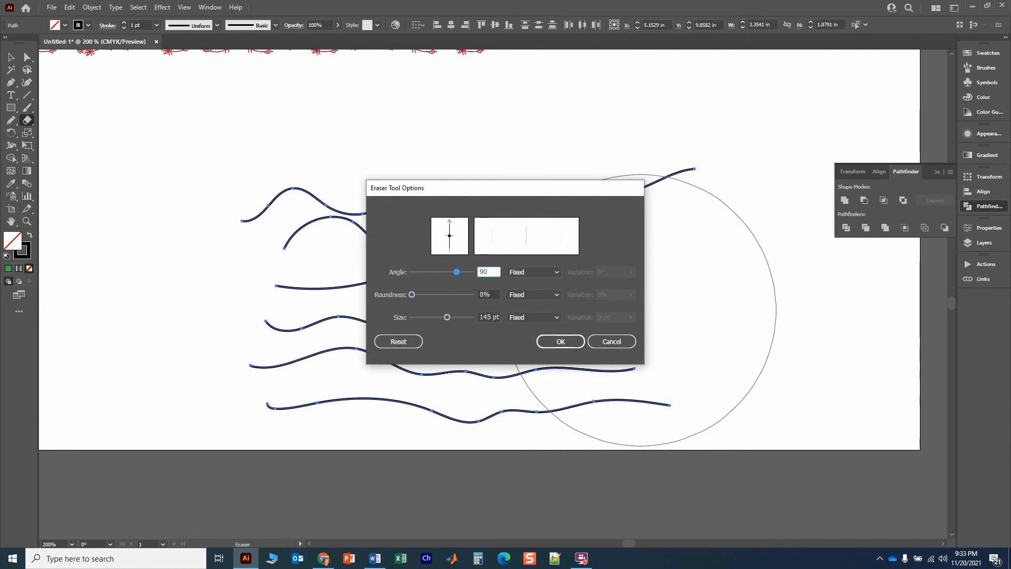
{"action": "left_click_drag", "start_coordinate": [445, 318], "coordinate": [450, 319]}
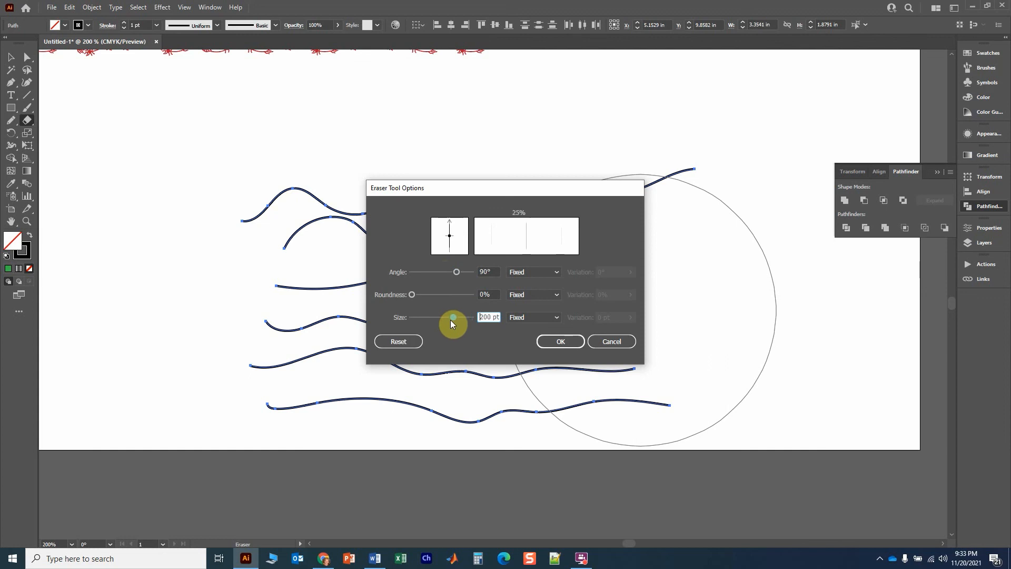
{"action": "left_click", "coordinate": [553, 342]}
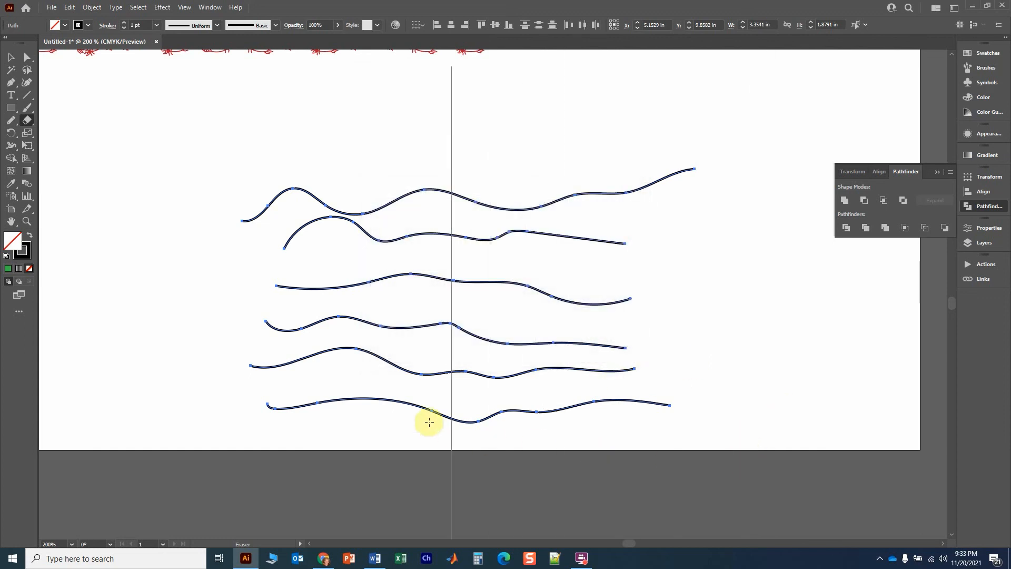
Erase the uneven right and left ends of the six wavy lines to straight edges about 2.38 in apart, and deselect them
{"action": "scroll", "coordinate": [587, 433], "scroll_direction": "up", "scroll_amount": 2}
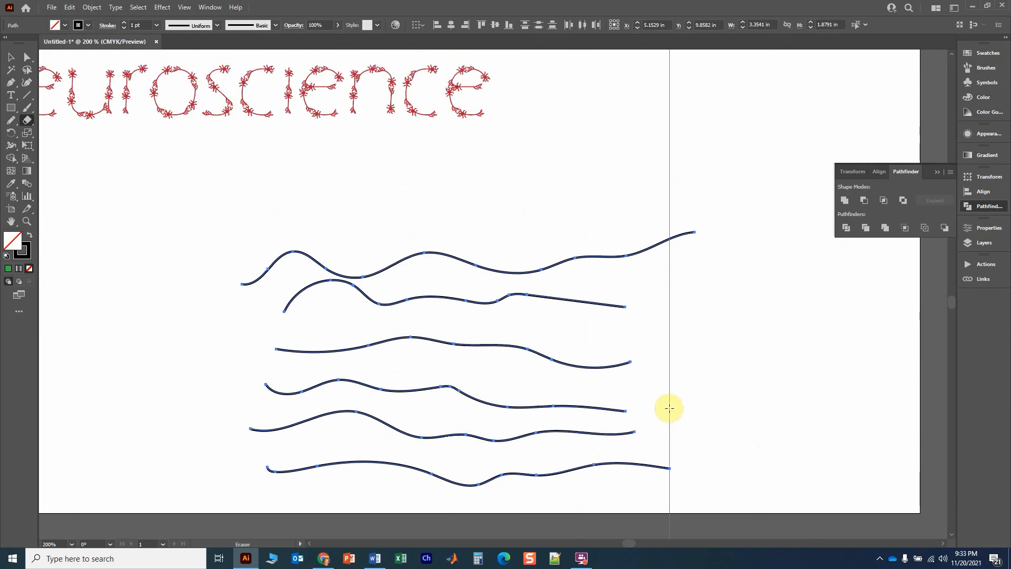
{"action": "left_click_drag", "start_coordinate": [763, 352], "coordinate": [615, 329]}
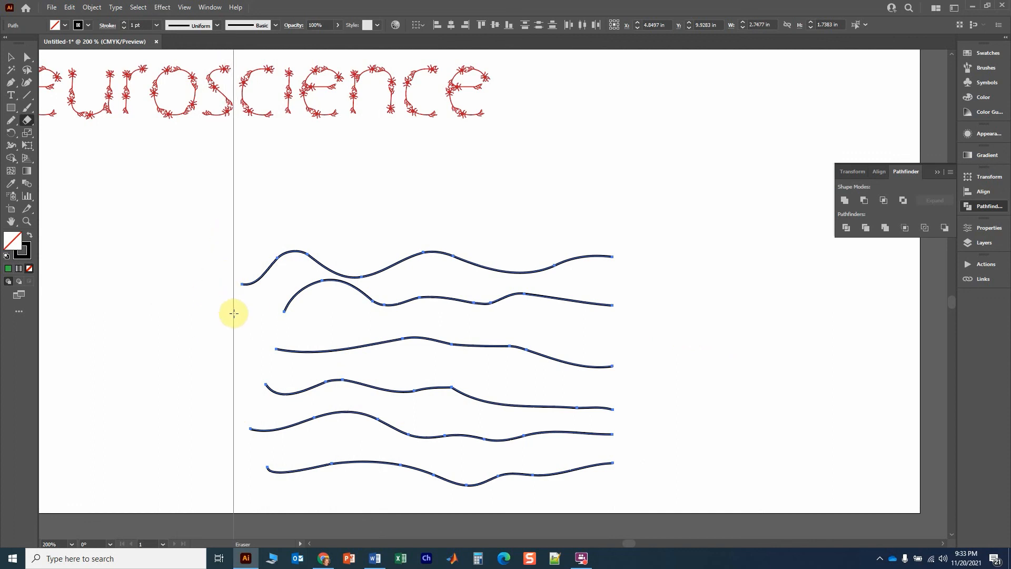
{"action": "left_click_drag", "start_coordinate": [226, 334], "coordinate": [287, 346]}
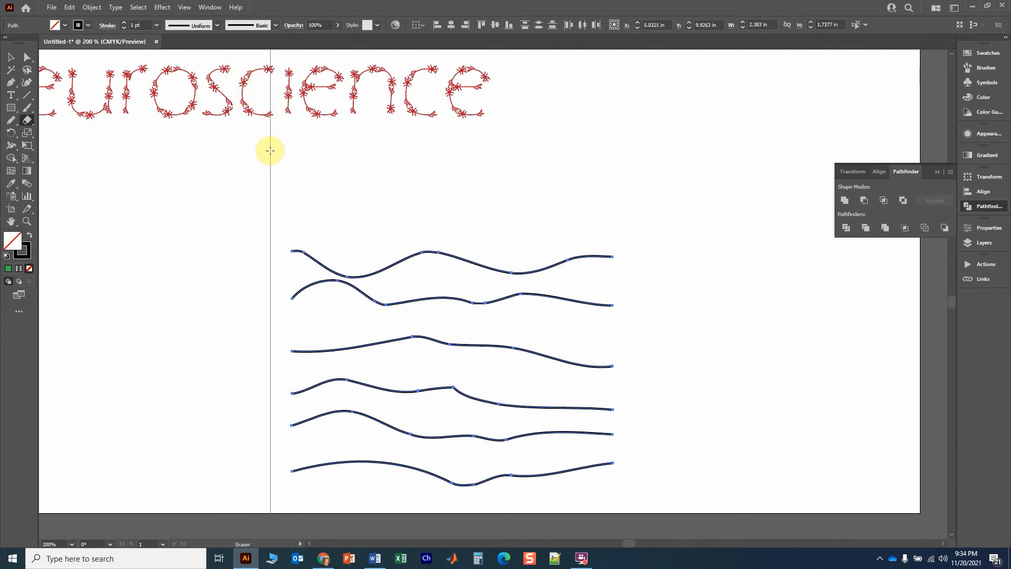
{"action": "left_click", "coordinate": [11, 56]}
{"action": "left_click", "coordinate": [207, 289]}
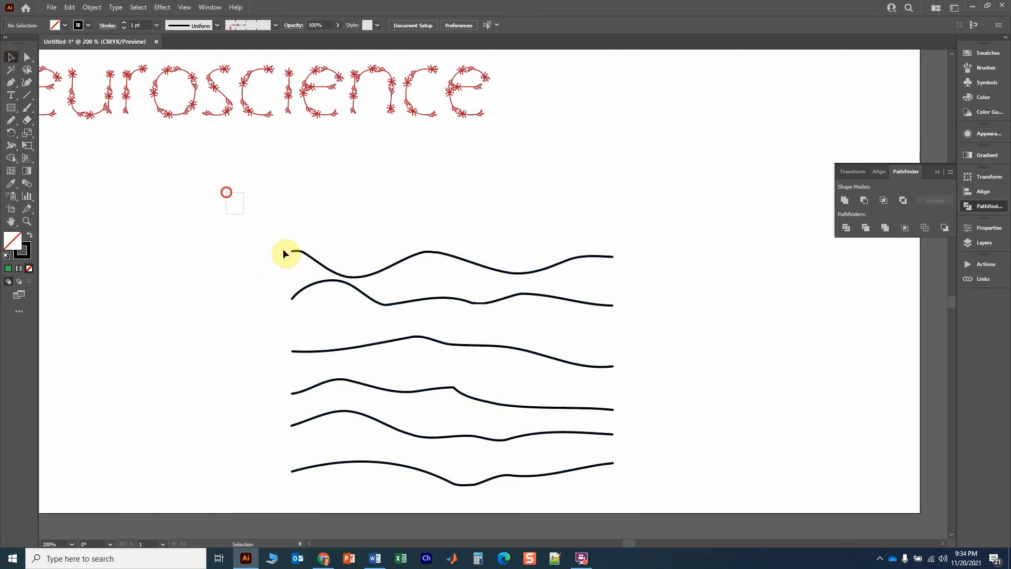
Try to shorten the six wavy lines by deleting the anchor points at their right ends, and undo the deletion
{"action": "left_click_drag", "start_coordinate": [282, 250], "coordinate": [649, 513]}
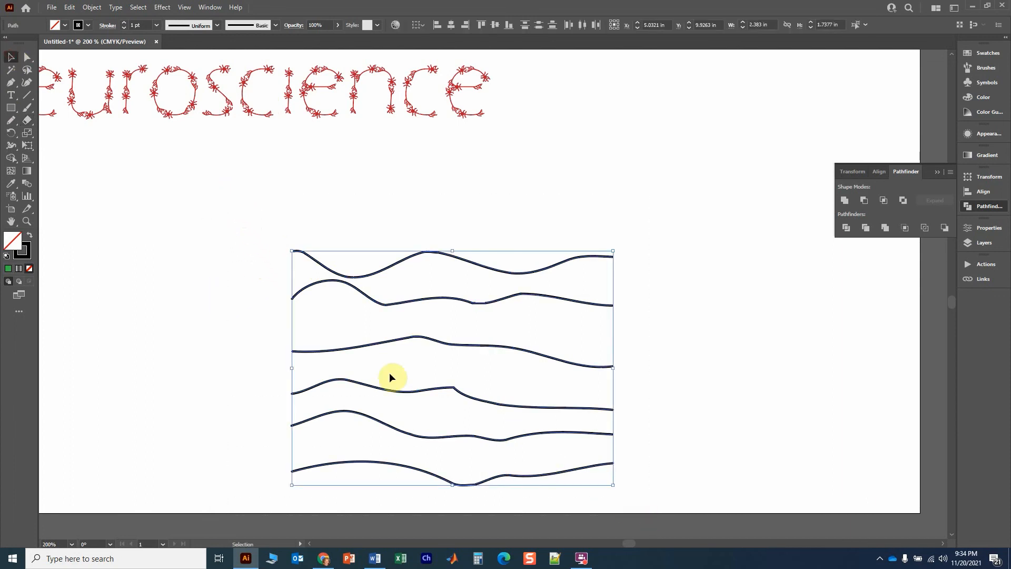
{"action": "left_click", "coordinate": [25, 65]}
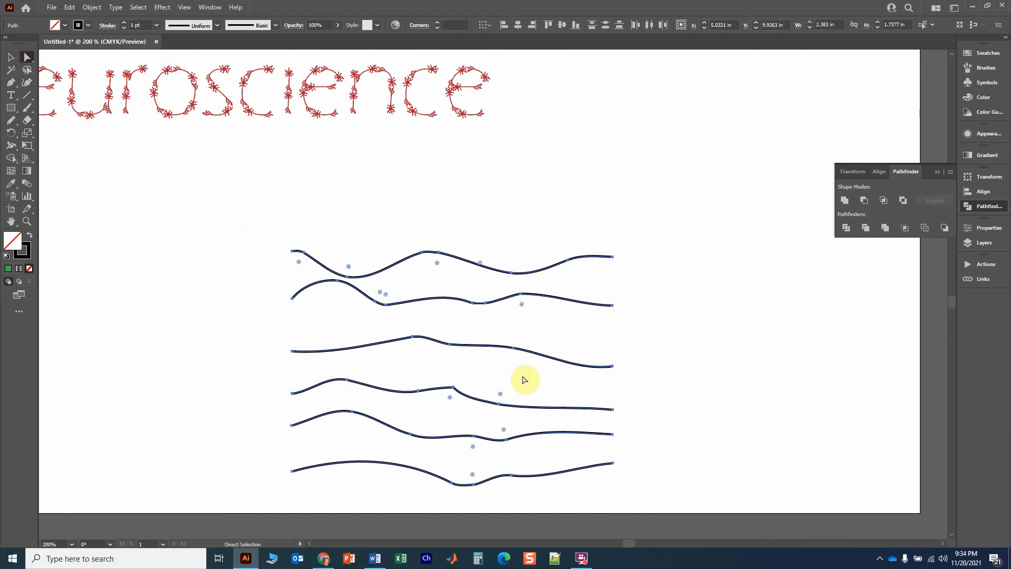
{"action": "left_click_drag", "start_coordinate": [677, 501], "coordinate": [560, 202]}
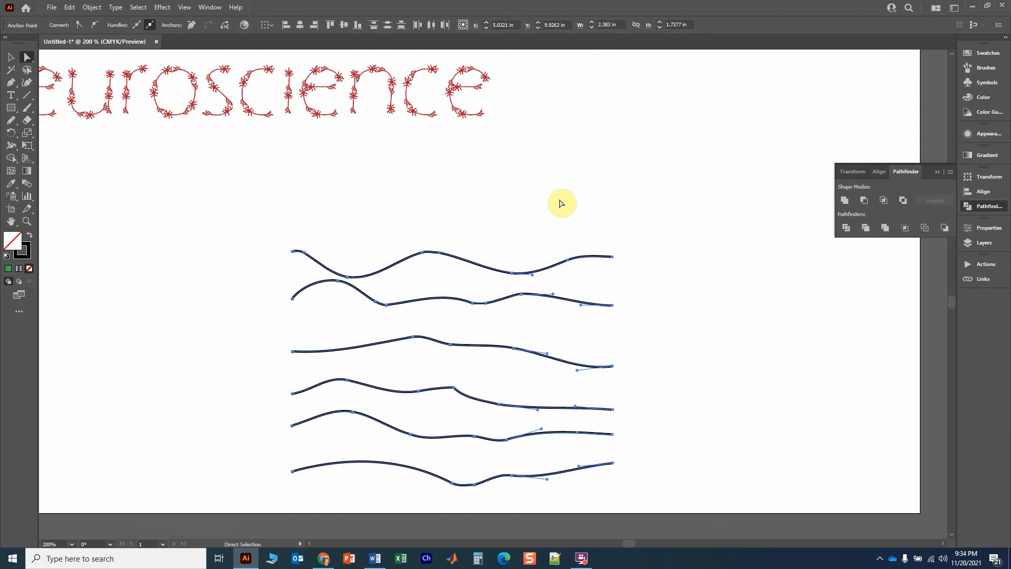
{"action": "key", "text": "Delete"}
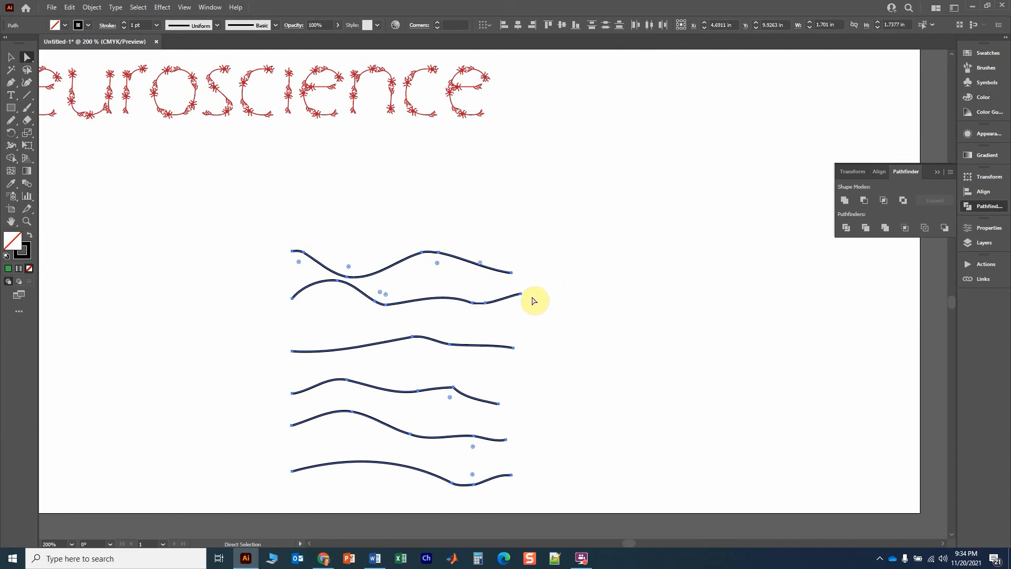
{"action": "key", "text": "ctrl+z"}
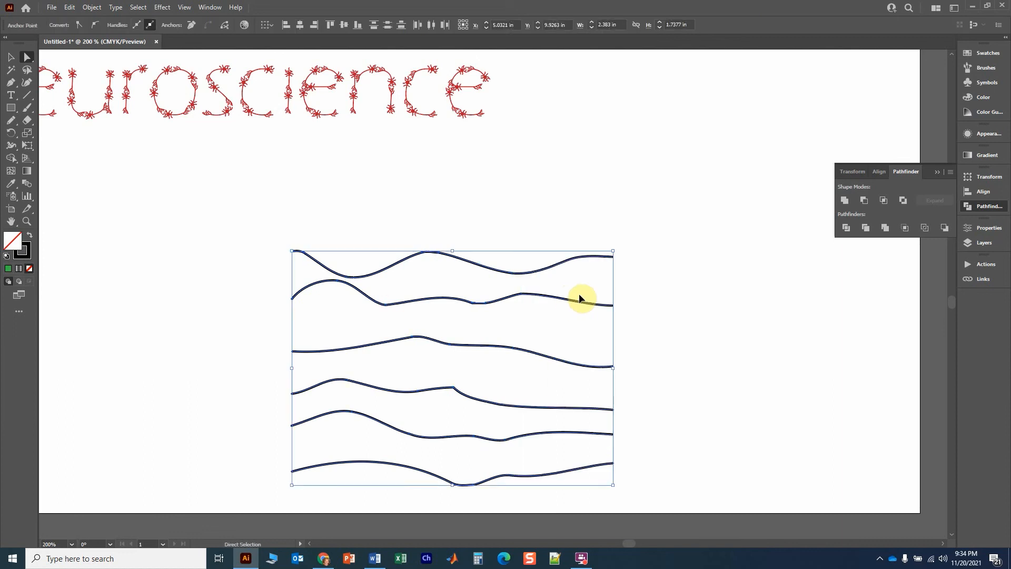
Try deleting a wider range of anchor points from the right part of the six wavy lines, and undo it
{"action": "left_click", "coordinate": [27, 121]}
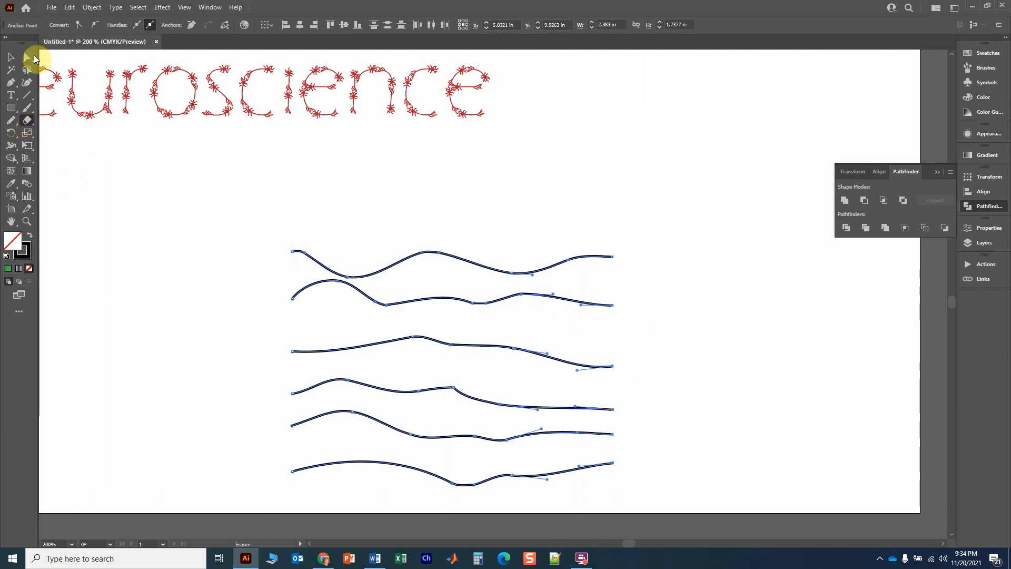
{"action": "left_click", "coordinate": [27, 56]}
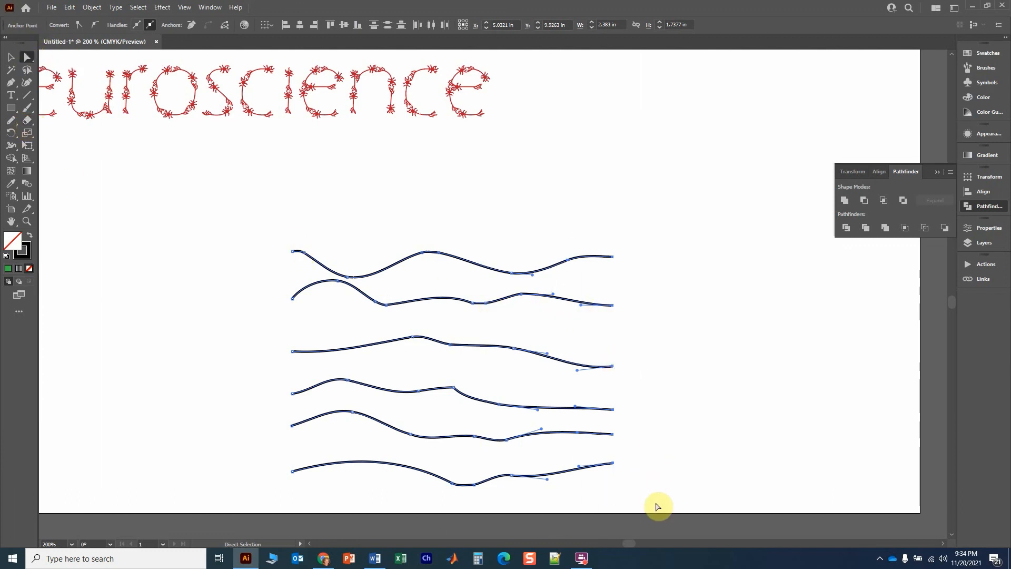
{"action": "left_click_drag", "start_coordinate": [655, 502], "coordinate": [505, 188]}
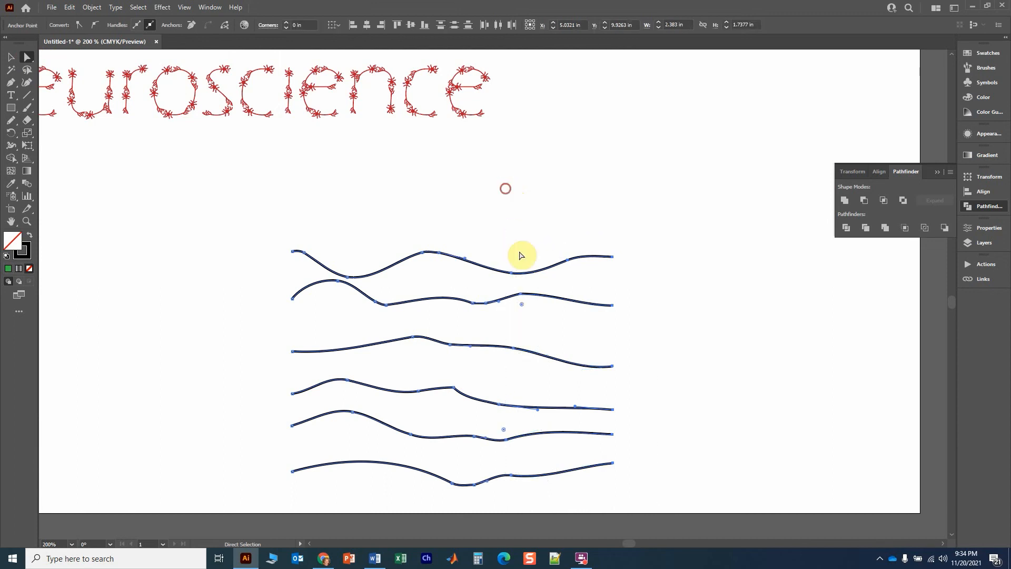
{"action": "left_click", "coordinate": [521, 296]}
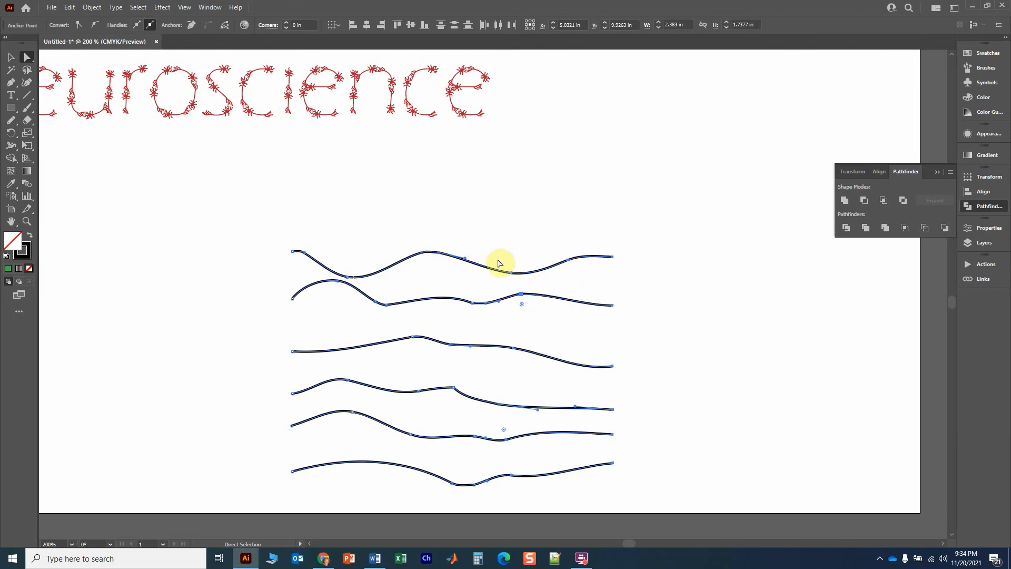
{"action": "key", "text": "Delete"}
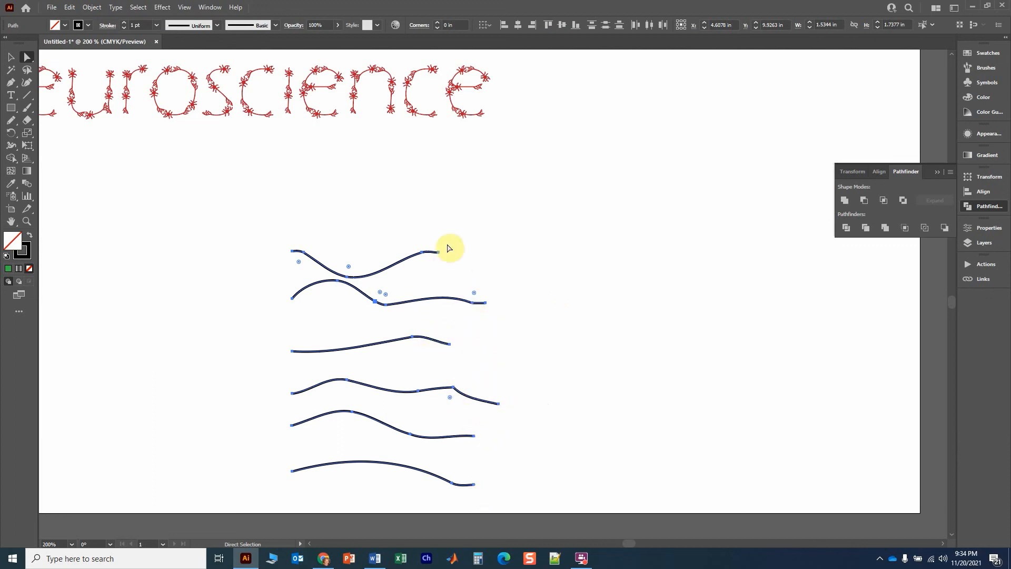
{"action": "key", "text": "ctrl+z"}
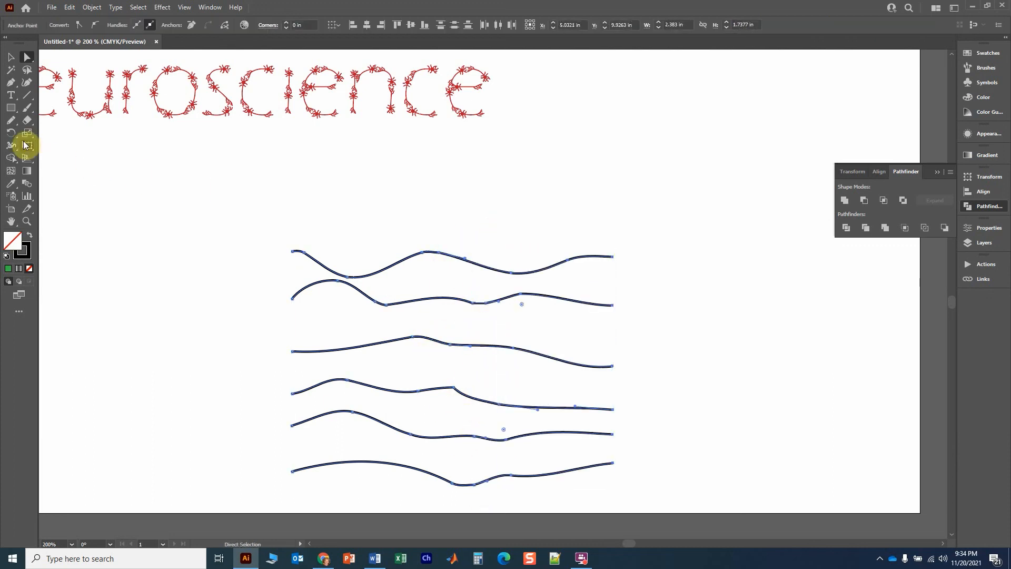
Erase the right part of the six wavy lines down to about 1.57 in wide, undo the erasure, and deselect the lines
{"action": "left_click", "coordinate": [27, 120]}
{"action": "mouse_move", "coordinate": [652, 406]}
{"action": "left_mouse_down"}
{"action": "mouse_move", "coordinate": [641, 429]}
{"action": "mouse_move", "coordinate": [544, 413]}
{"action": "mouse_move", "coordinate": [507, 420]}
{"action": "left_mouse_up"}
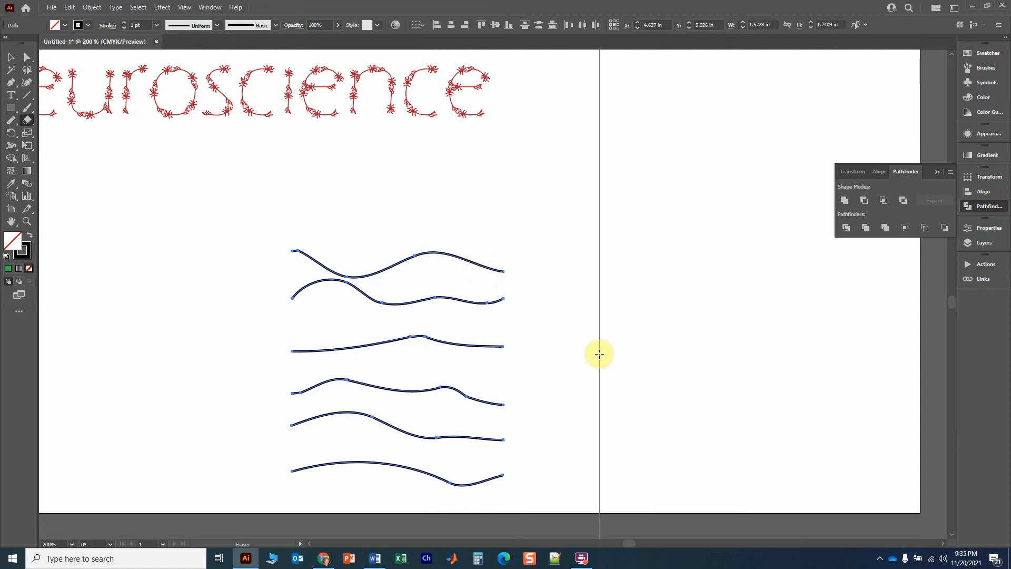
{"action": "key", "text": "ctrl+z"}
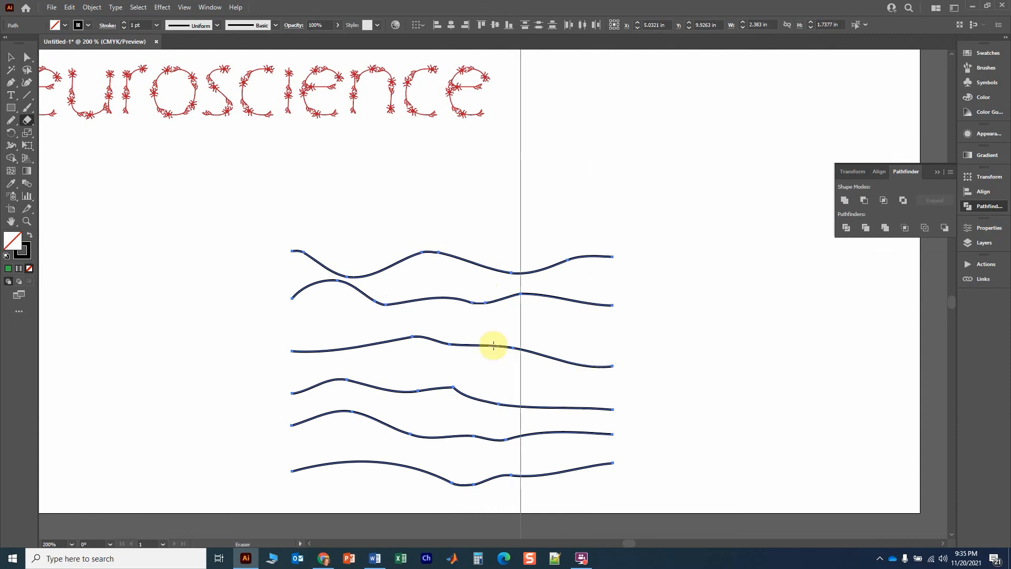
{"action": "left_click", "coordinate": [11, 57]}
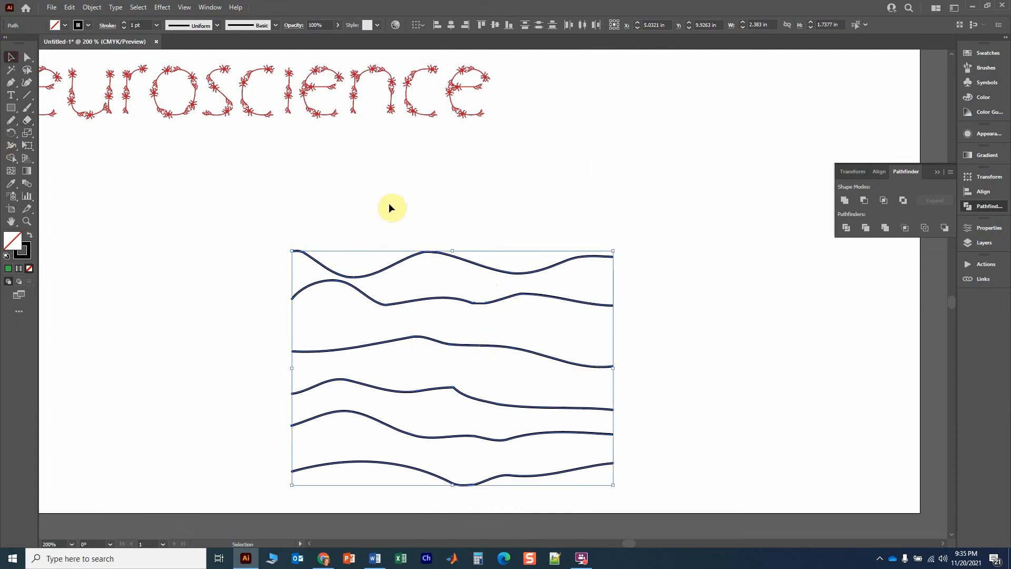
{"action": "left_click", "coordinate": [227, 285]}
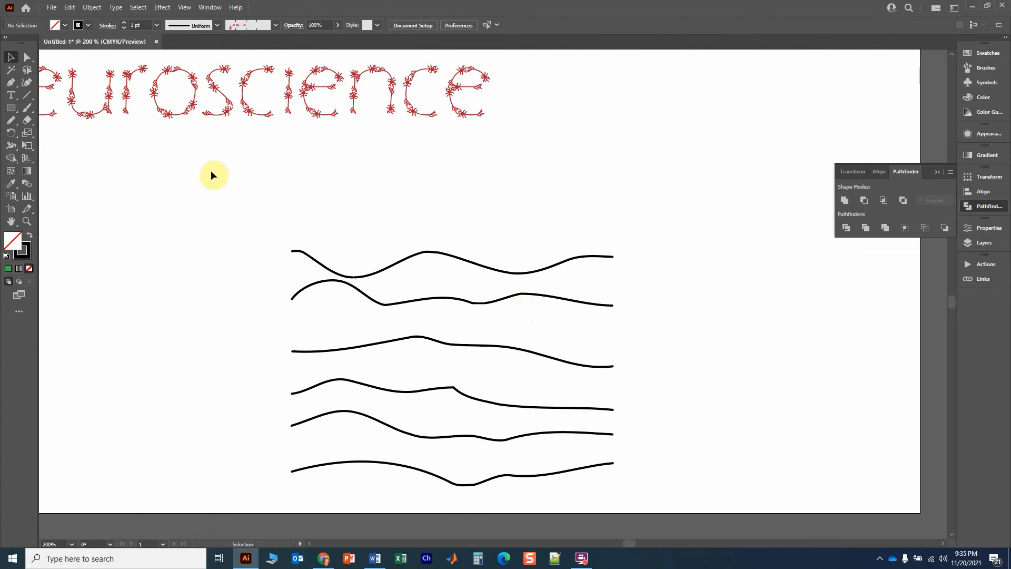
{"action": "scroll", "coordinate": [637, 409], "scroll_direction": "up", "scroll_amount": 2}
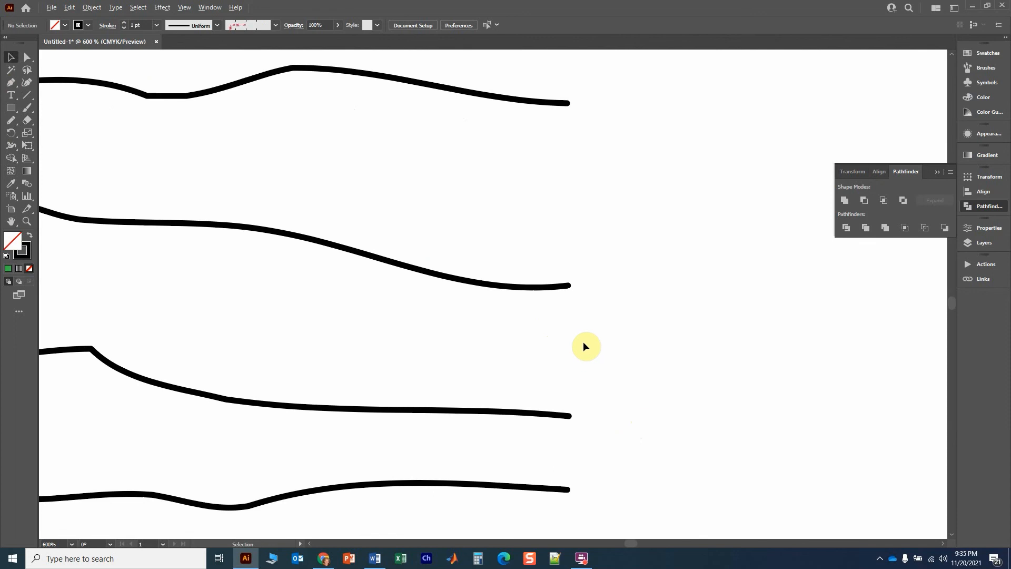
{"action": "scroll", "coordinate": [583, 341], "scroll_direction": "down", "scroll_amount": 5}
{"action": "left_click_drag", "start_coordinate": [302, 228], "coordinate": [390, 375]}
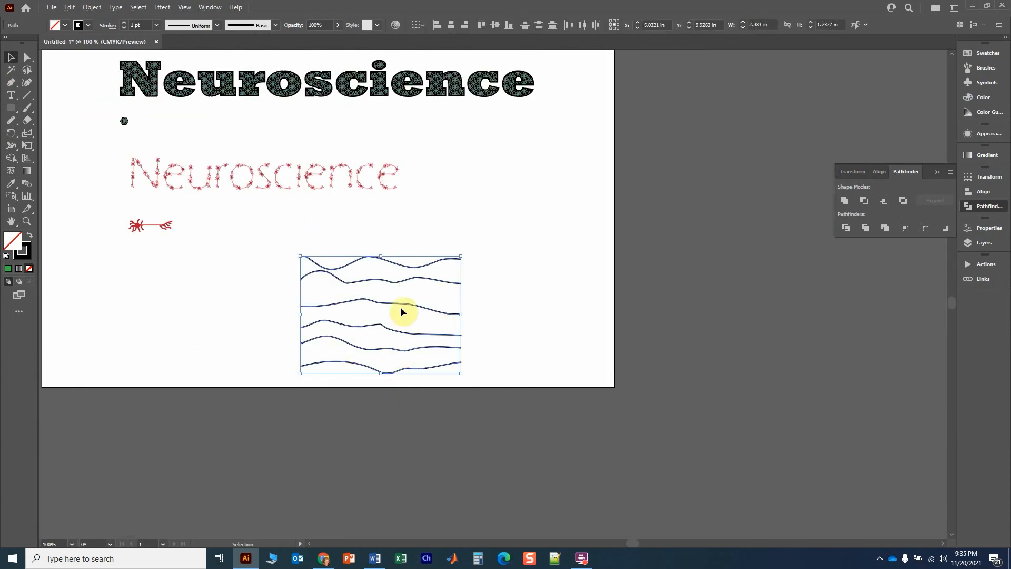
{"action": "left_click", "coordinate": [415, 223]}
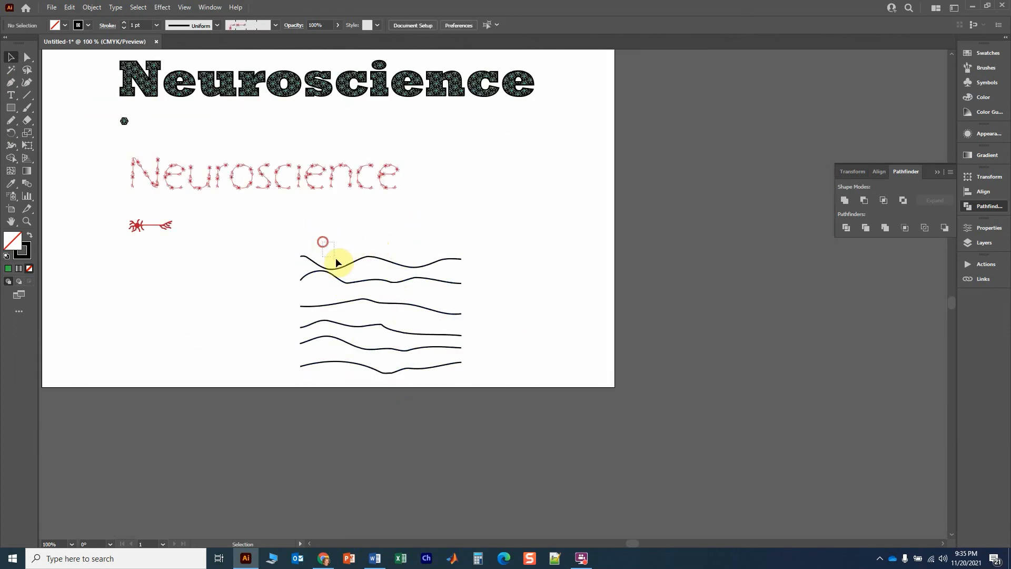
Move the wavy lines vertically closer together so all six form one compact stack, and deselect them
{"action": "left_click_drag", "start_coordinate": [379, 260], "coordinate": [380, 290]}
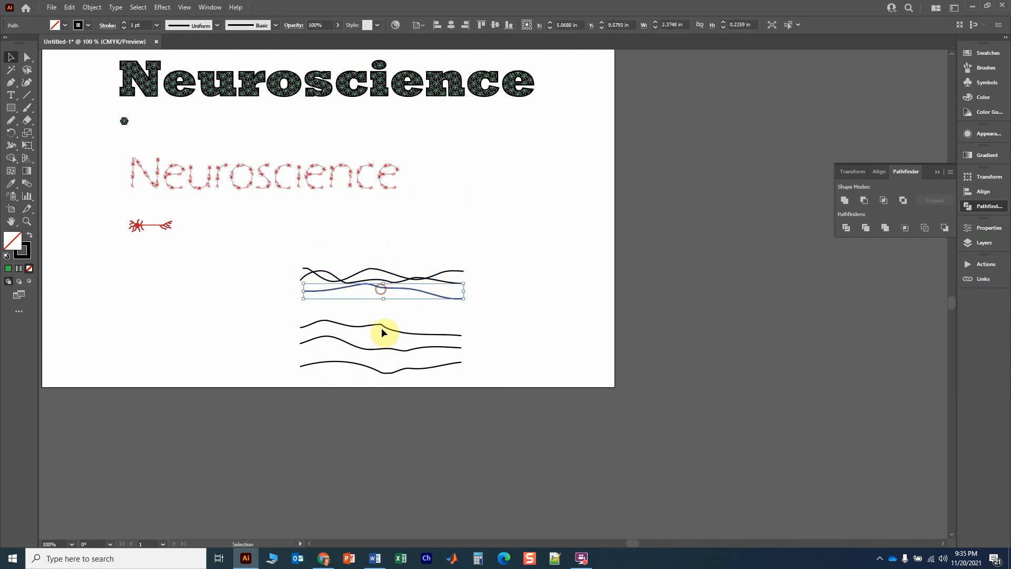
{"action": "left_click_drag", "start_coordinate": [381, 327], "coordinate": [383, 296]}
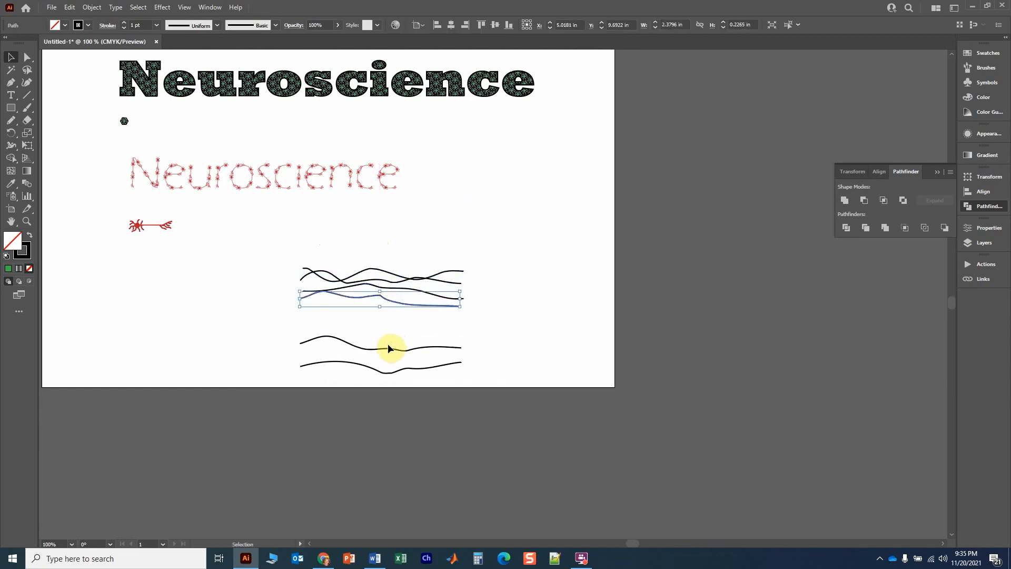
{"action": "left_click_drag", "start_coordinate": [388, 348], "coordinate": [391, 311]}
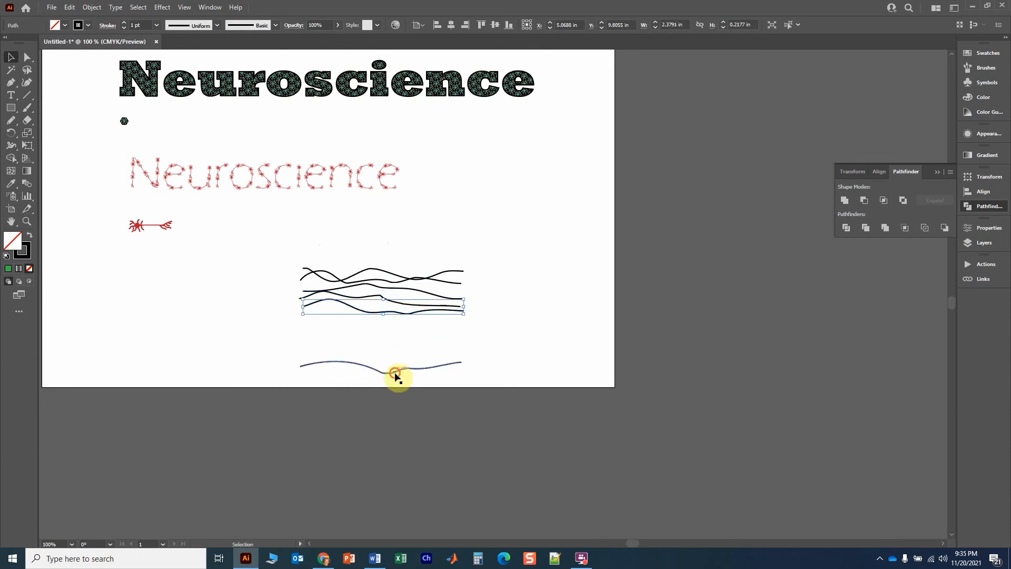
{"action": "left_click_drag", "start_coordinate": [397, 377], "coordinate": [397, 322]}
{"action": "left_click", "coordinate": [467, 350]}
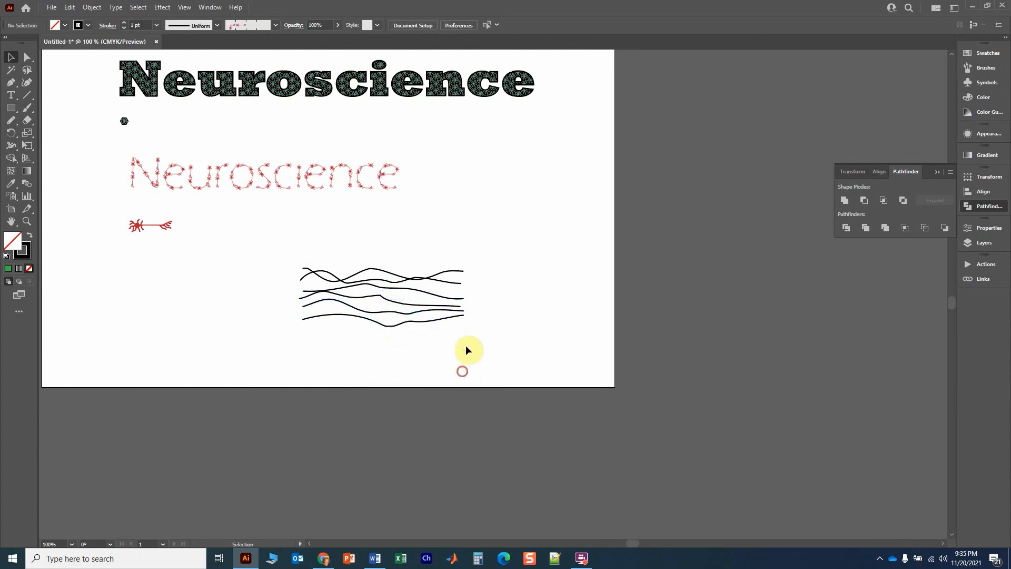
Set the six wavy lines' stroke to 3 pt and erase their right ends, leaving them about 2.29 in wide
{"action": "scroll", "coordinate": [452, 312], "scroll_direction": "up", "scroll_amount": 3}
{"action": "left_click_drag", "start_coordinate": [195, 102], "coordinate": [377, 389]}
{"action": "left_click", "coordinate": [123, 23]}
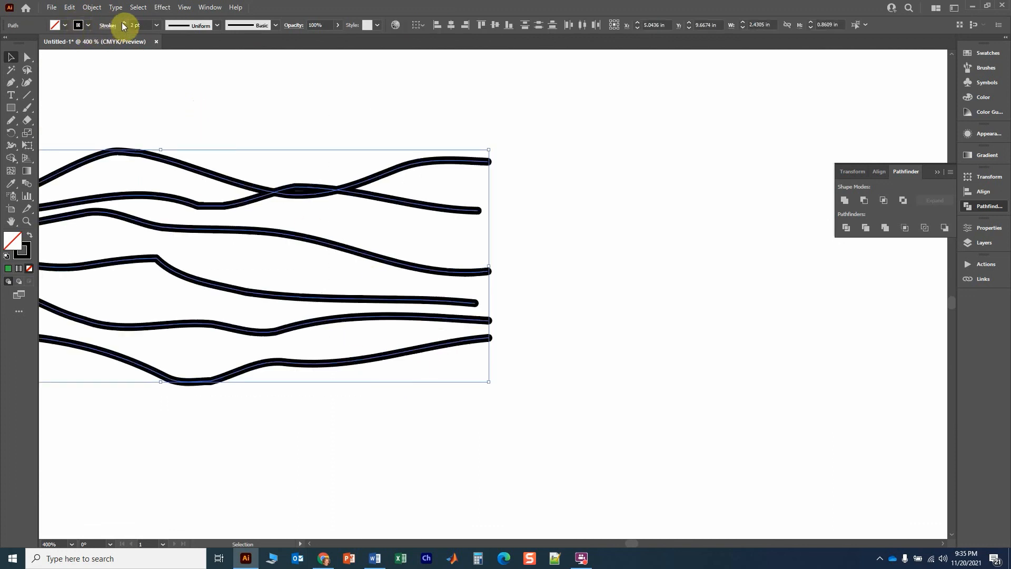
{"action": "left_click", "coordinate": [123, 23]}
{"action": "left_click", "coordinate": [27, 122]}
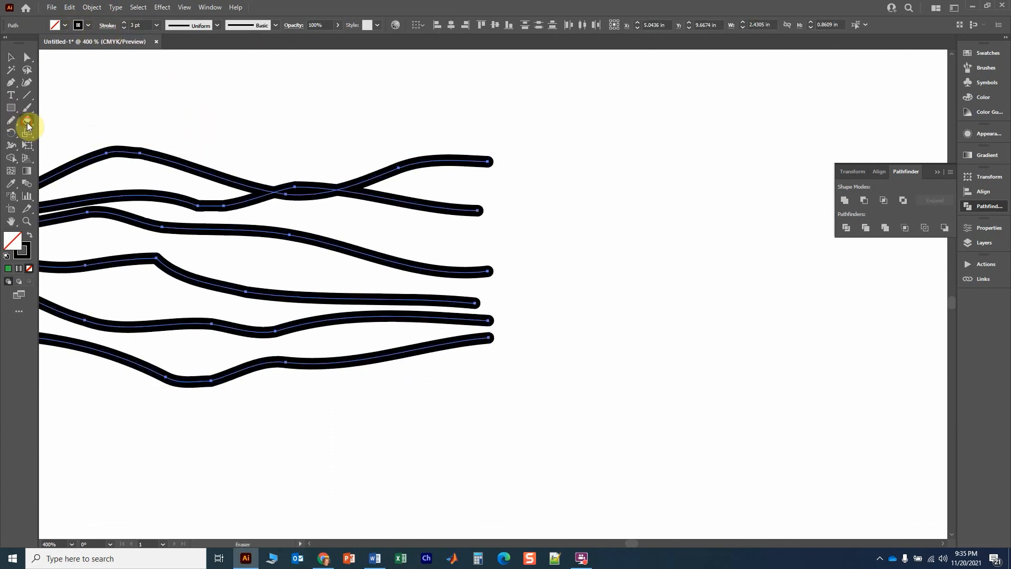
{"action": "left_click_drag", "start_coordinate": [528, 318], "coordinate": [458, 327]}
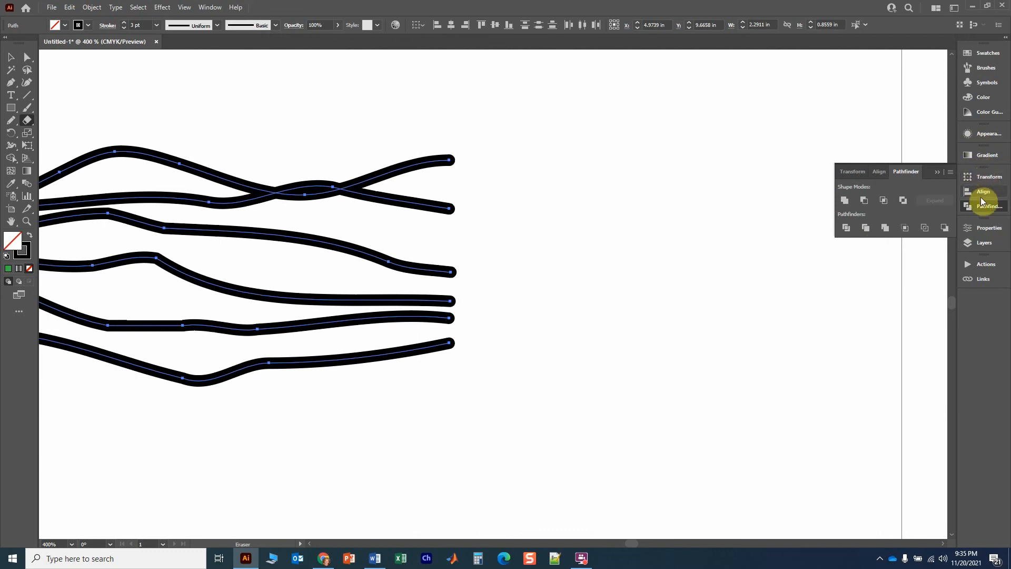
Change the six wavy lines' stroke cap to Butt Cap
{"action": "left_click", "coordinate": [981, 134]}
{"action": "left_click", "coordinate": [867, 160]}
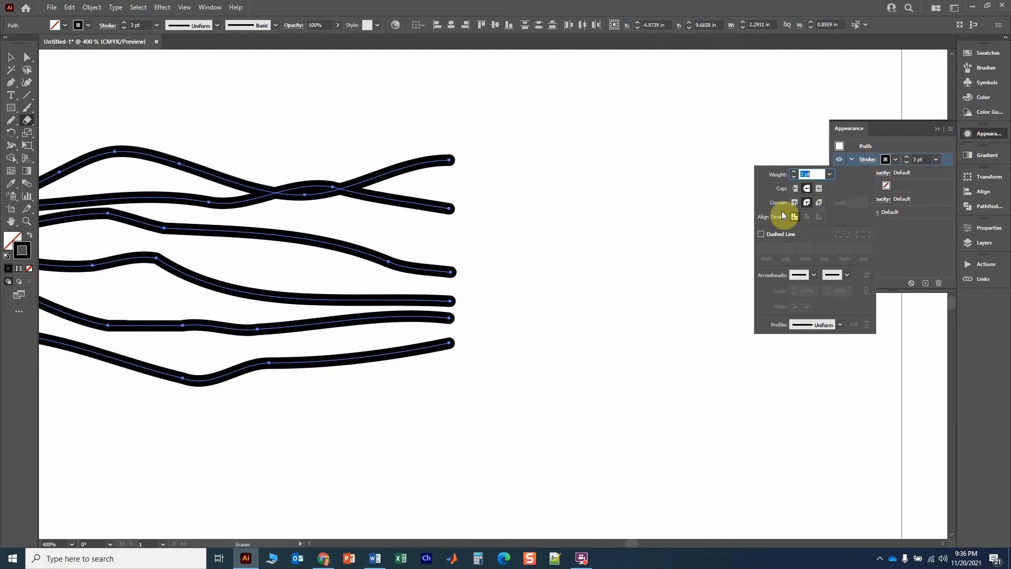
{"action": "left_click", "coordinate": [795, 188]}
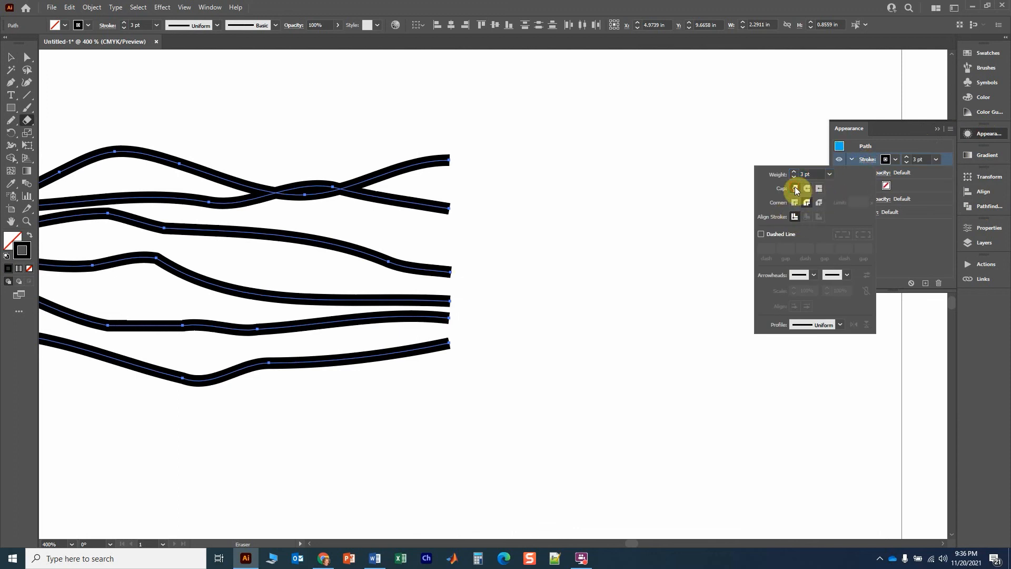
{"action": "left_click", "coordinate": [11, 57]}
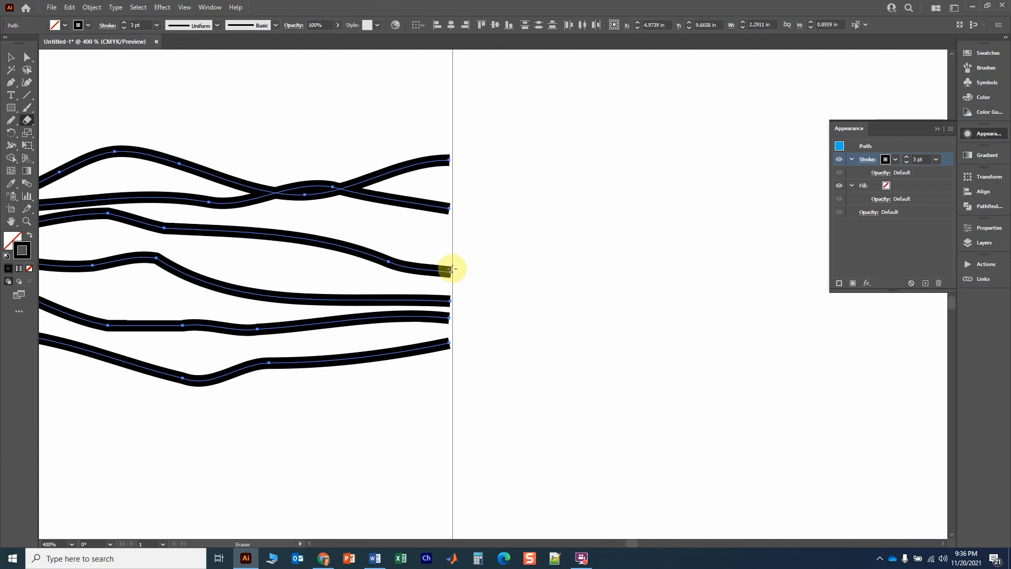
Erase the right ends of the wavy lines down to about 2.03 in wide, examine the cut ends up close, and deselect the lines
{"action": "mouse_move", "coordinate": [451, 269]}
{"action": "left_mouse_down"}
{"action": "mouse_move", "coordinate": [462, 270]}
{"action": "mouse_move", "coordinate": [388, 267]}
{"action": "left_mouse_up"}
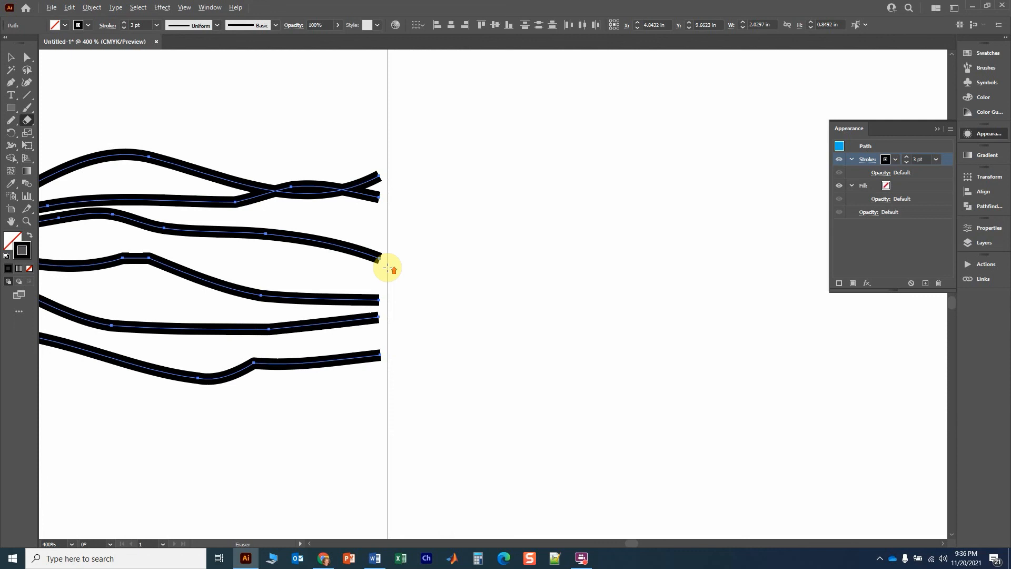
{"action": "scroll", "coordinate": [387, 268], "scroll_direction": "up", "scroll_amount": 4}
{"action": "scroll", "coordinate": [354, 208], "scroll_direction": "up", "scroll_amount": 5}
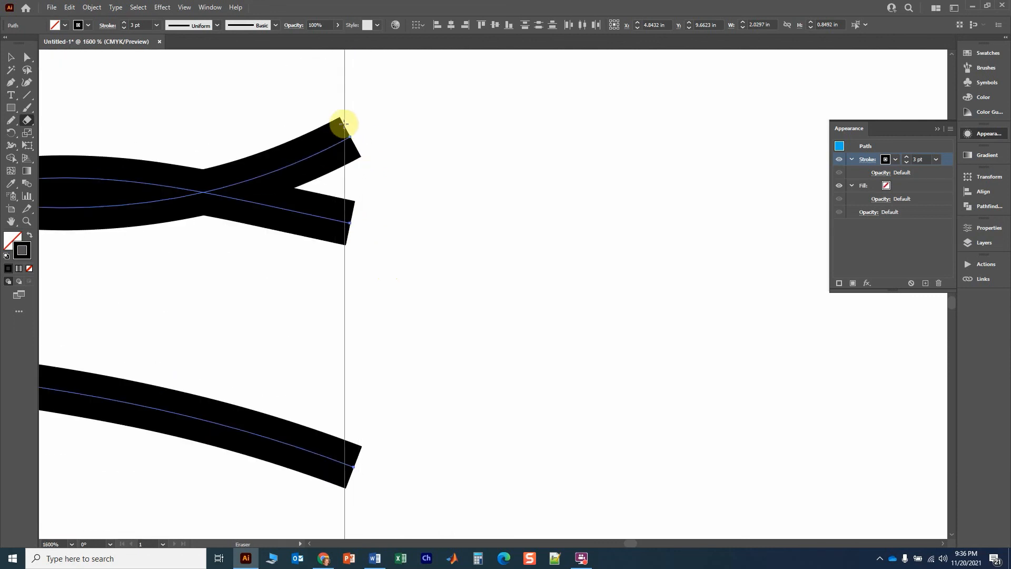
{"action": "left_click", "coordinate": [11, 56]}
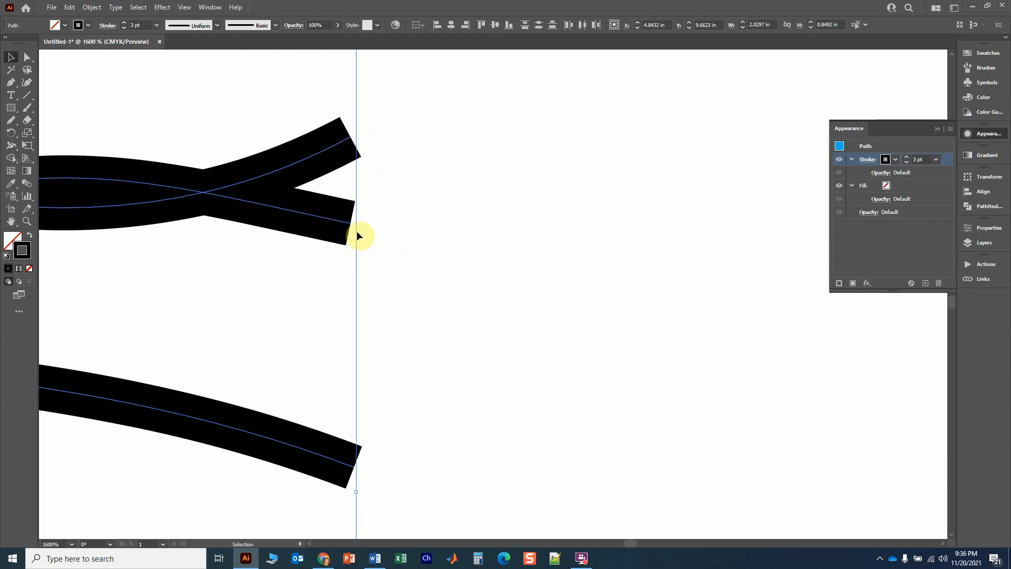
{"action": "scroll", "coordinate": [354, 235], "scroll_direction": "down", "scroll_amount": 4}
{"action": "left_click_drag", "start_coordinate": [370, 255], "coordinate": [497, 234]}
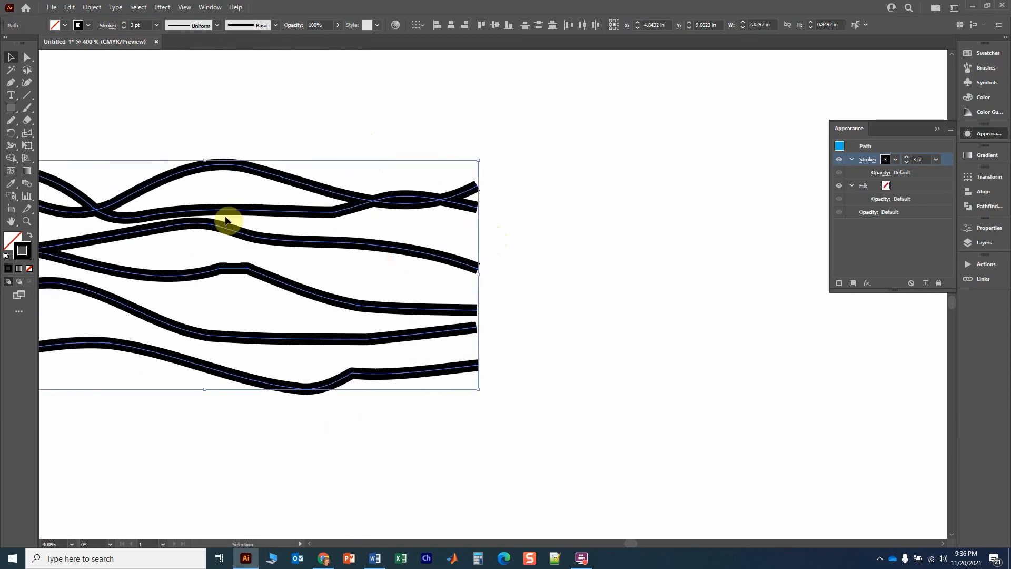
{"action": "scroll", "coordinate": [227, 220], "scroll_direction": "down", "scroll_amount": 2}
{"action": "left_click_drag", "start_coordinate": [198, 146], "coordinate": [341, 148]}
{"action": "left_click", "coordinate": [264, 136]}
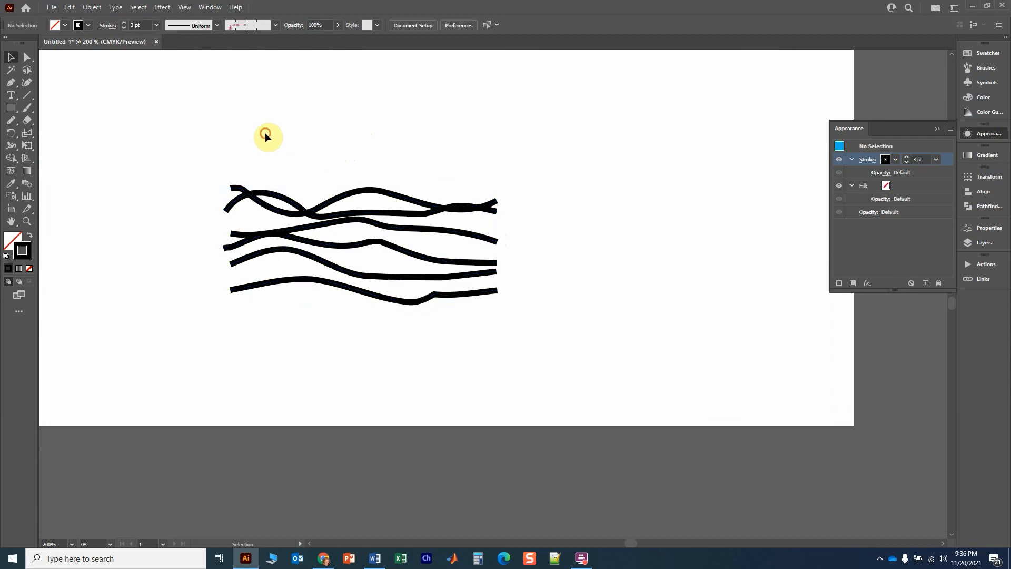
Draw a rectangle about 1.78 in by 1.14 in across the wavy lines and make it a clipping mask that hides their uneven ends
{"action": "left_click", "coordinate": [11, 109]}
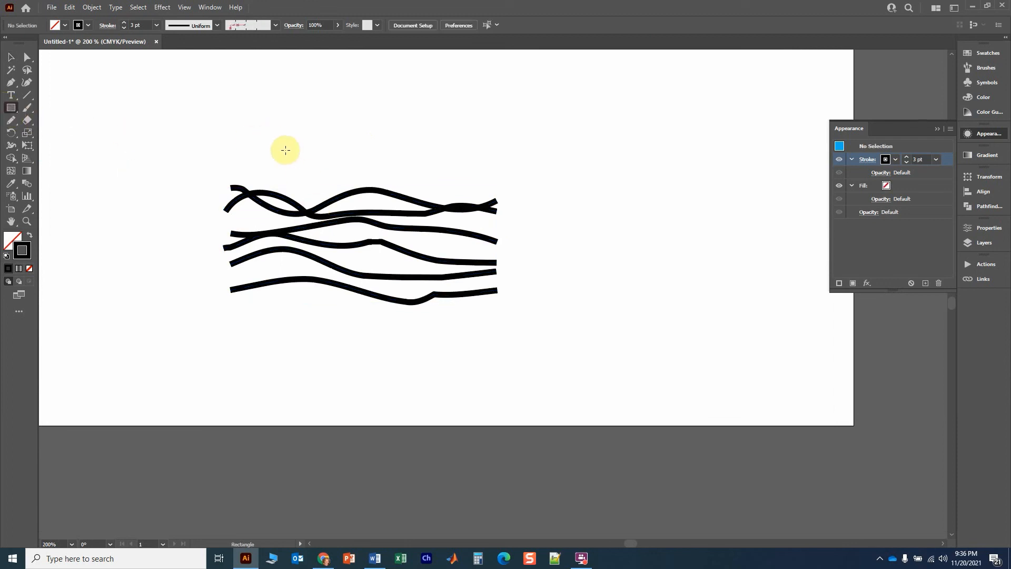
{"action": "mouse_move", "coordinate": [241, 169]}
{"action": "left_mouse_down"}
{"action": "mouse_move", "coordinate": [420, 298]}
{"action": "mouse_move", "coordinate": [481, 322]}
{"action": "left_mouse_up"}
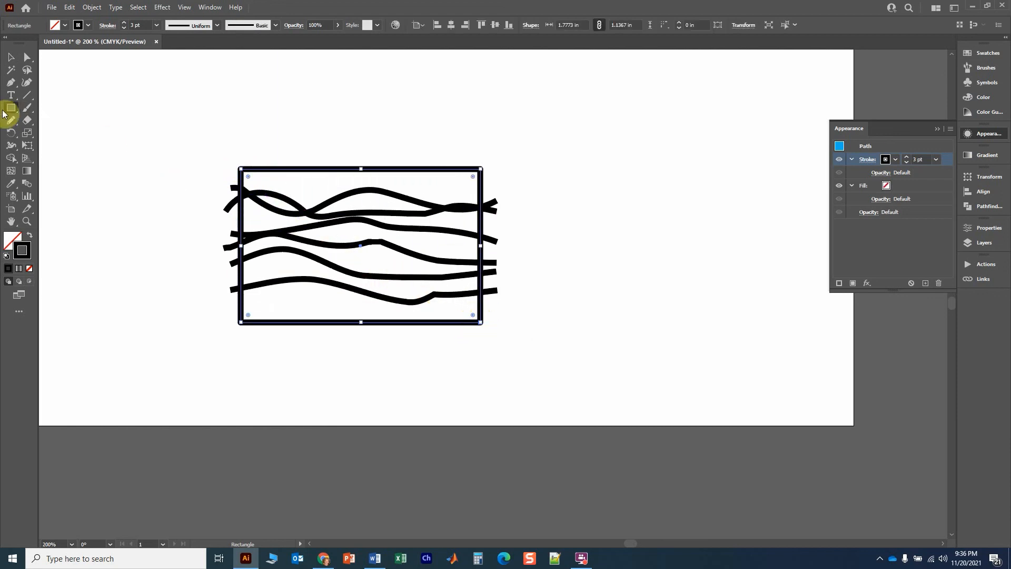
{"action": "left_click", "coordinate": [11, 56]}
{"action": "mouse_move", "coordinate": [160, 118]}
{"action": "left_mouse_down"}
{"action": "mouse_move", "coordinate": [176, 140]}
{"action": "mouse_move", "coordinate": [334, 247]}
{"action": "mouse_move", "coordinate": [614, 414]}
{"action": "left_mouse_up"}
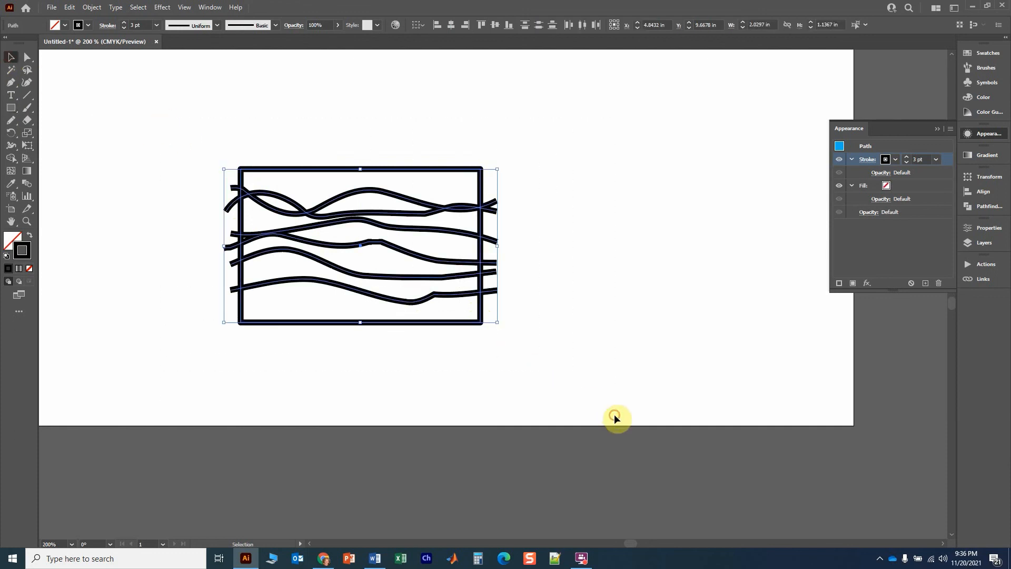
{"action": "right_click", "coordinate": [424, 172]}
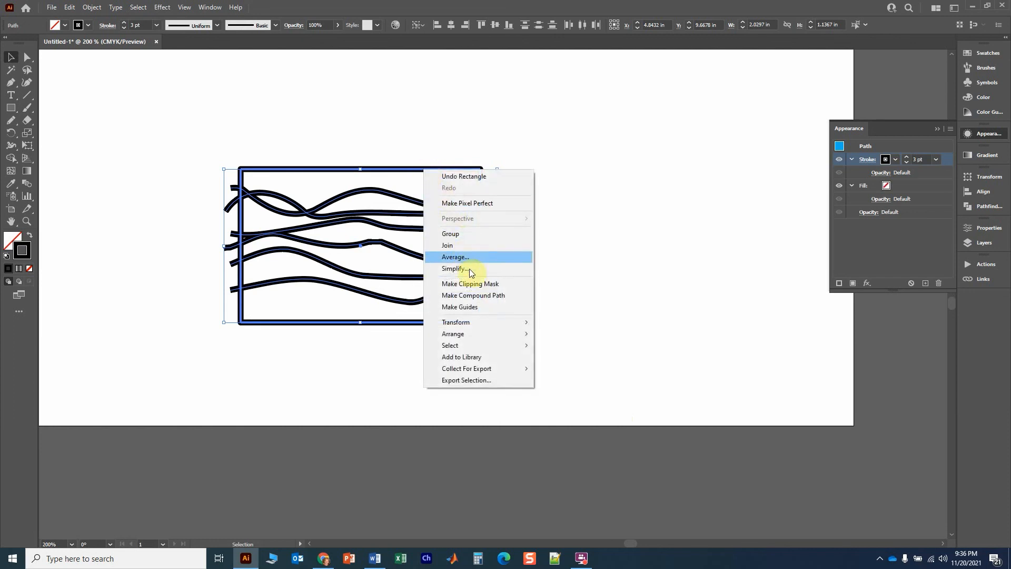
{"action": "left_click", "coordinate": [476, 287]}
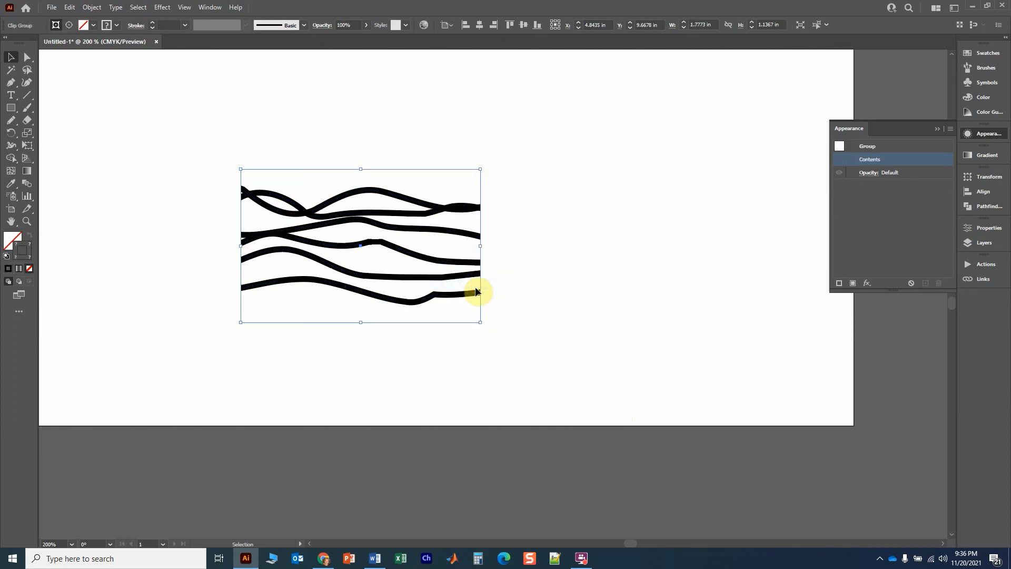
{"action": "left_click", "coordinate": [497, 216]}
Examine the clipped right edge, open the clip group in isolation mode to view the third line's full path, and leave isolation mode
{"action": "scroll", "coordinate": [476, 214], "scroll_direction": "up", "scroll_amount": 4}
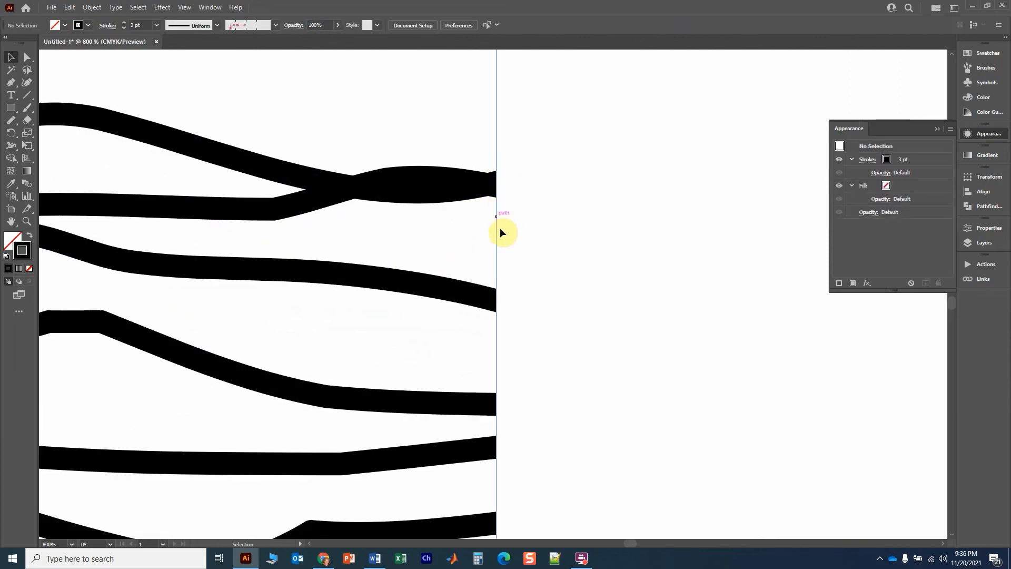
{"action": "scroll", "coordinate": [501, 334], "scroll_direction": "down", "scroll_amount": 3}
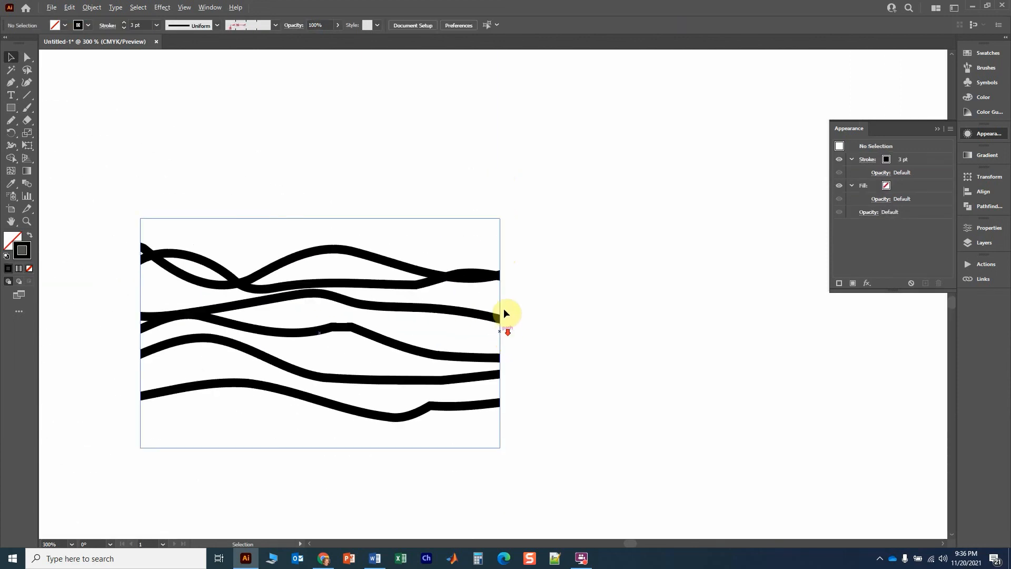
{"action": "left_click", "coordinate": [494, 319]}
{"action": "double_click", "coordinate": [484, 272]}
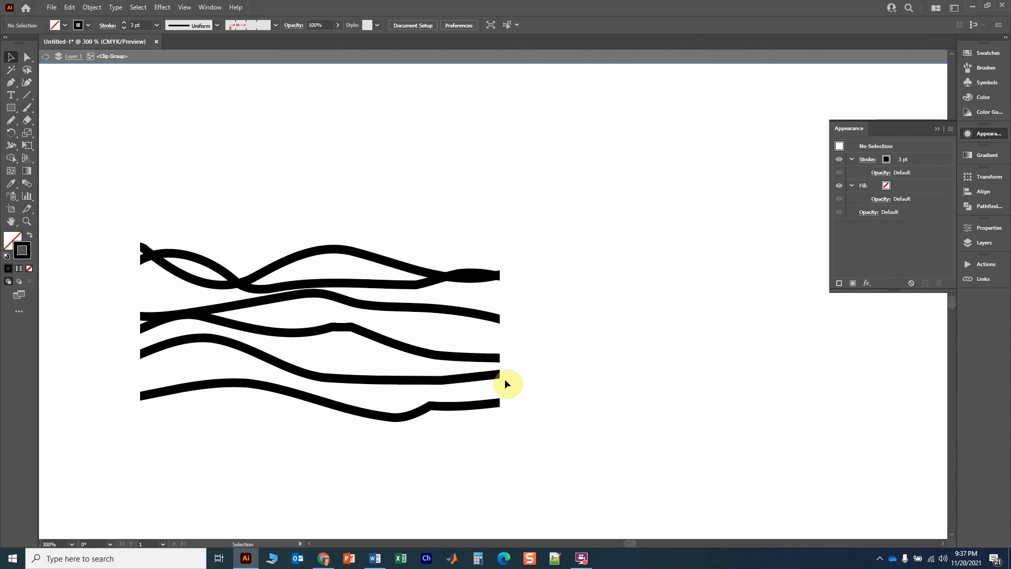
{"action": "left_click", "coordinate": [445, 313]}
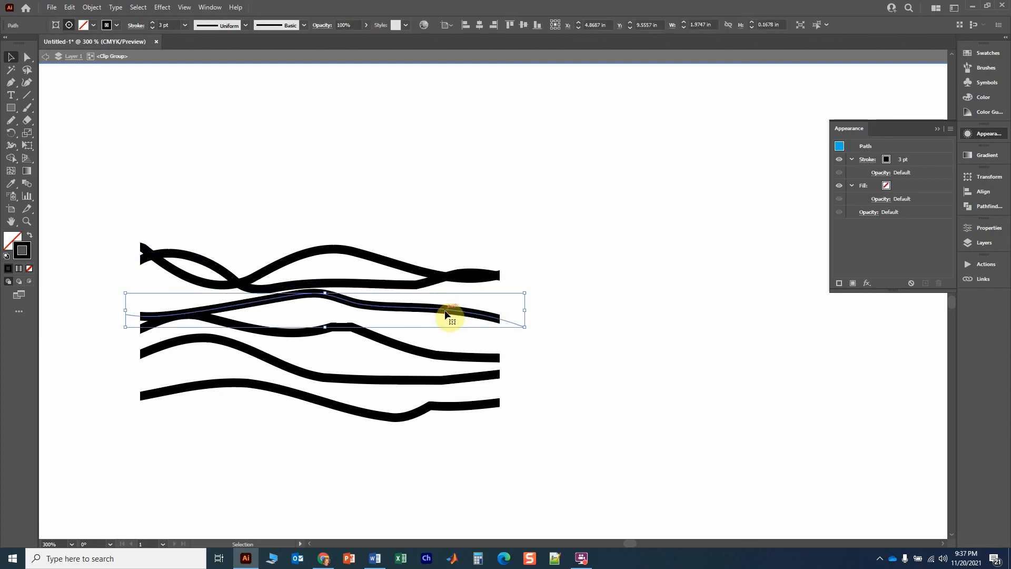
{"action": "left_click", "coordinate": [623, 298]}
{"action": "left_click", "coordinate": [472, 315]}
{"action": "double_click", "coordinate": [615, 285]}
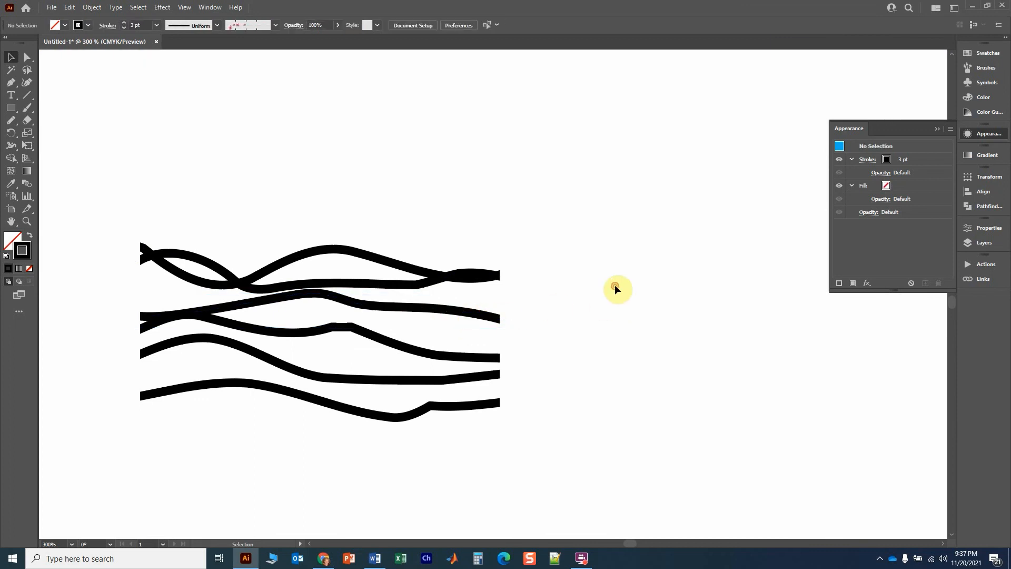
{"action": "left_click", "coordinate": [487, 315]}
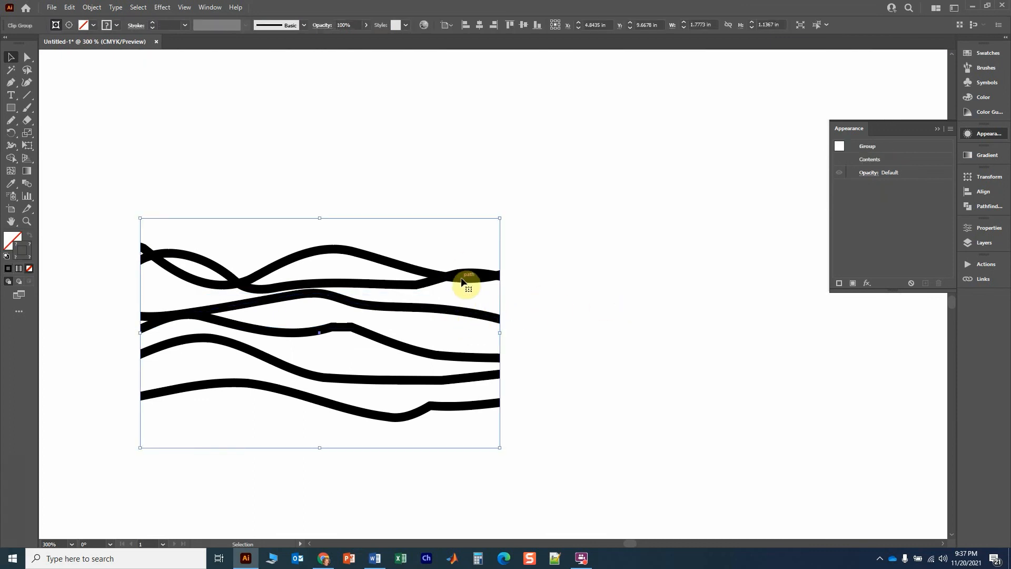
{"action": "left_click", "coordinate": [444, 333]}
{"action": "left_click", "coordinate": [454, 316]}
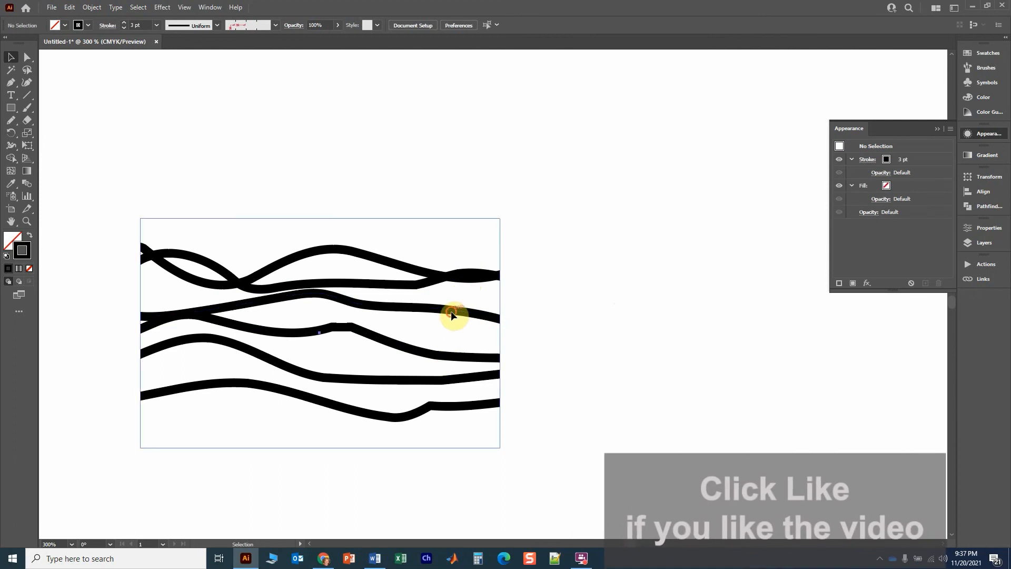
{"action": "left_click", "coordinate": [127, 103]}
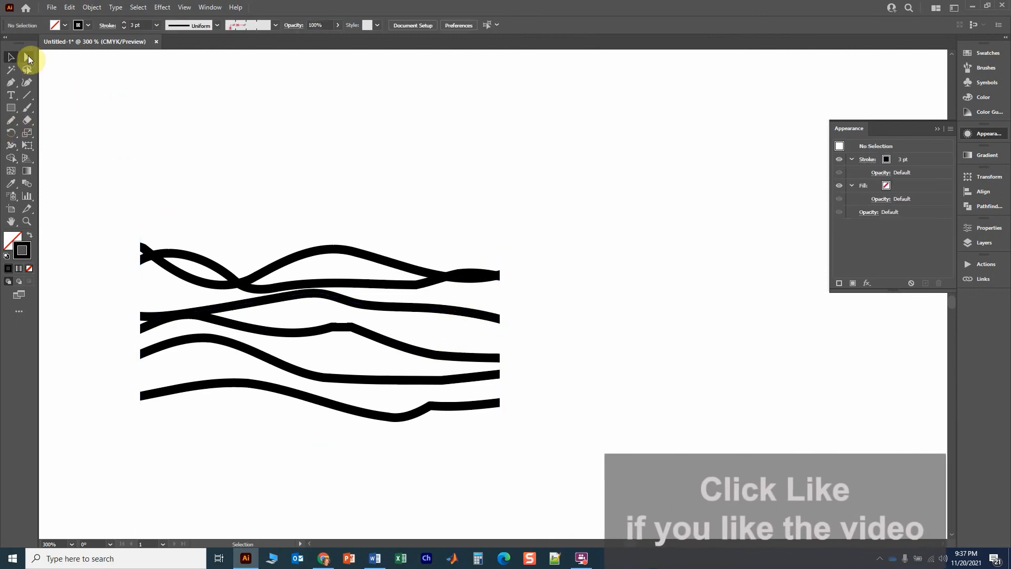
Move the third and fourth wavy lines slightly upward inside the clipping mask with the Group Selection tool, and deselect them
{"action": "left_click", "coordinate": [28, 58]}
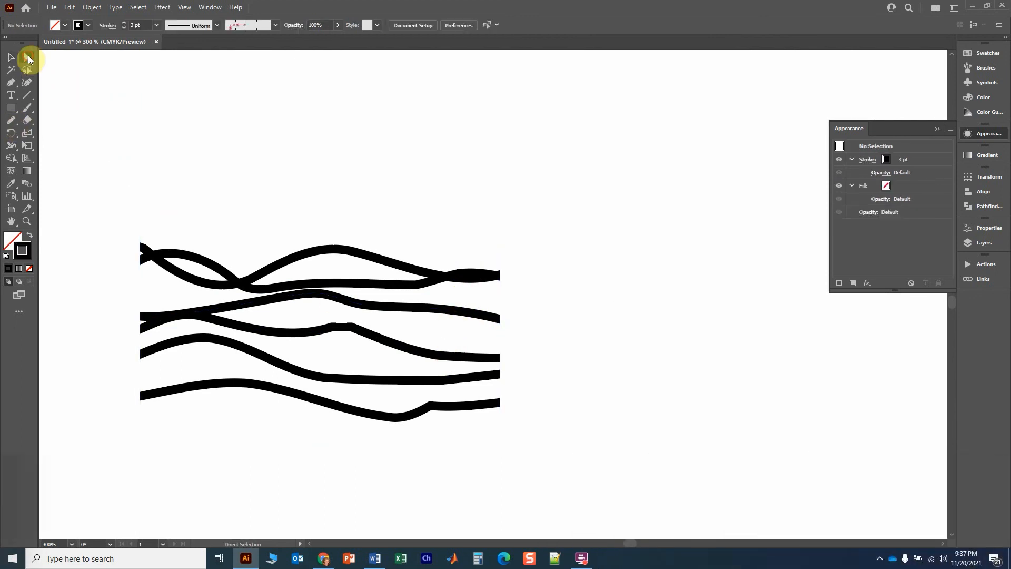
{"action": "left_click_drag", "start_coordinate": [28, 58], "coordinate": [46, 70]}
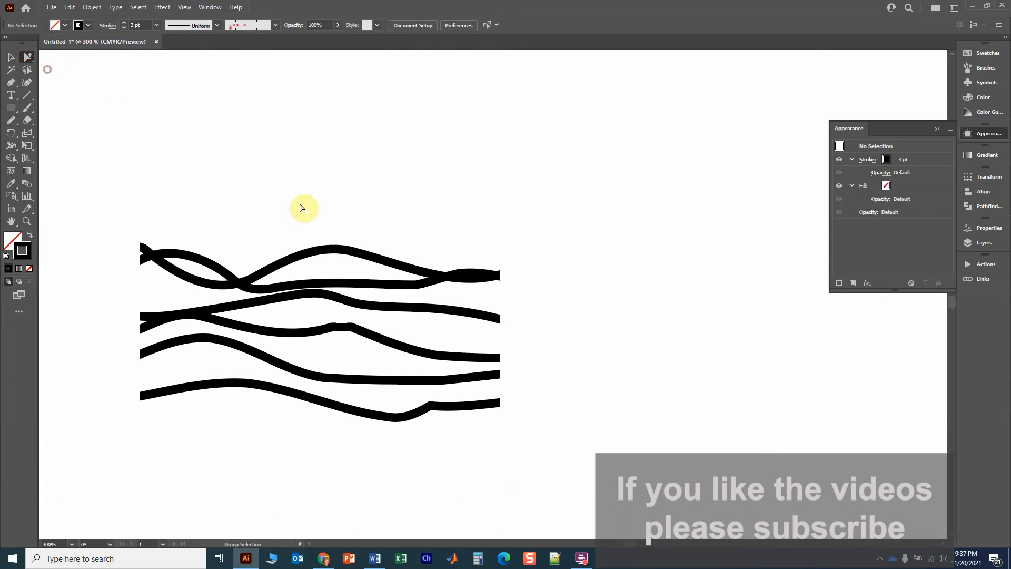
{"action": "left_click", "coordinate": [402, 311]}
{"action": "mouse_move", "coordinate": [395, 310]}
{"action": "left_mouse_down"}
{"action": "mouse_move", "coordinate": [388, 314]}
{"action": "mouse_move", "coordinate": [418, 304]}
{"action": "mouse_move", "coordinate": [394, 276]}
{"action": "mouse_move", "coordinate": [392, 300]}
{"action": "mouse_move", "coordinate": [401, 291]}
{"action": "mouse_move", "coordinate": [383, 309]}
{"action": "mouse_move", "coordinate": [394, 315]}
{"action": "mouse_move", "coordinate": [398, 304]}
{"action": "left_mouse_up"}
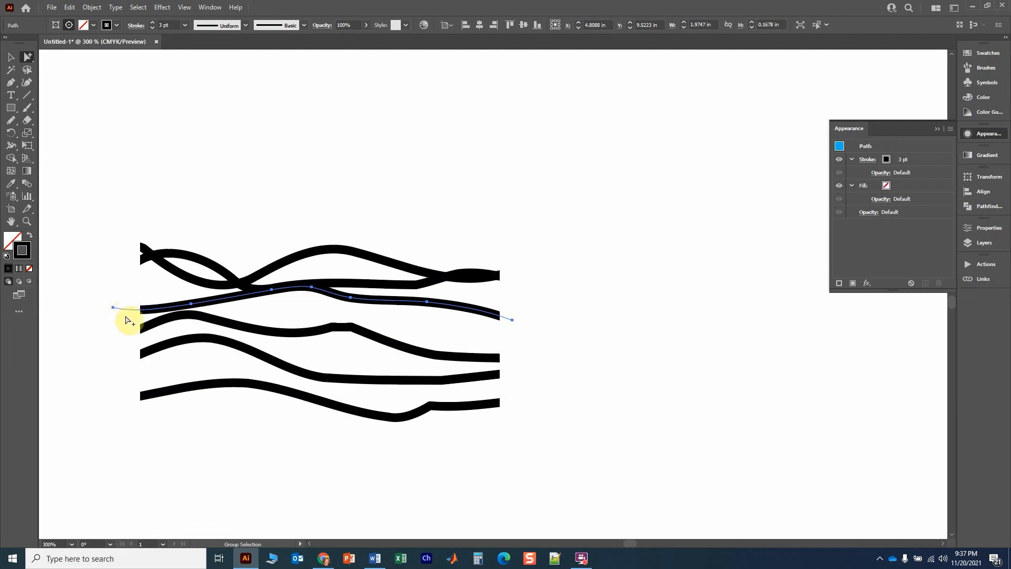
{"action": "left_click", "coordinate": [190, 299]}
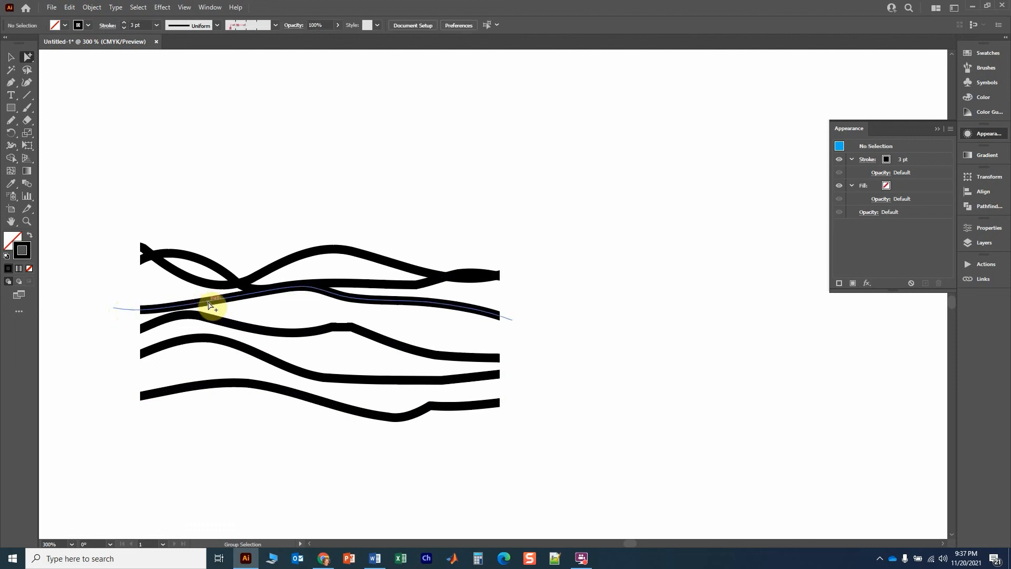
{"action": "mouse_move", "coordinate": [199, 297]}
{"action": "left_mouse_down"}
{"action": "mouse_move", "coordinate": [198, 284]}
{"action": "mouse_move", "coordinate": [206, 305]}
{"action": "mouse_move", "coordinate": [186, 285]}
{"action": "mouse_move", "coordinate": [248, 293]}
{"action": "mouse_move", "coordinate": [204, 313]}
{"action": "mouse_move", "coordinate": [214, 301]}
{"action": "left_mouse_up"}
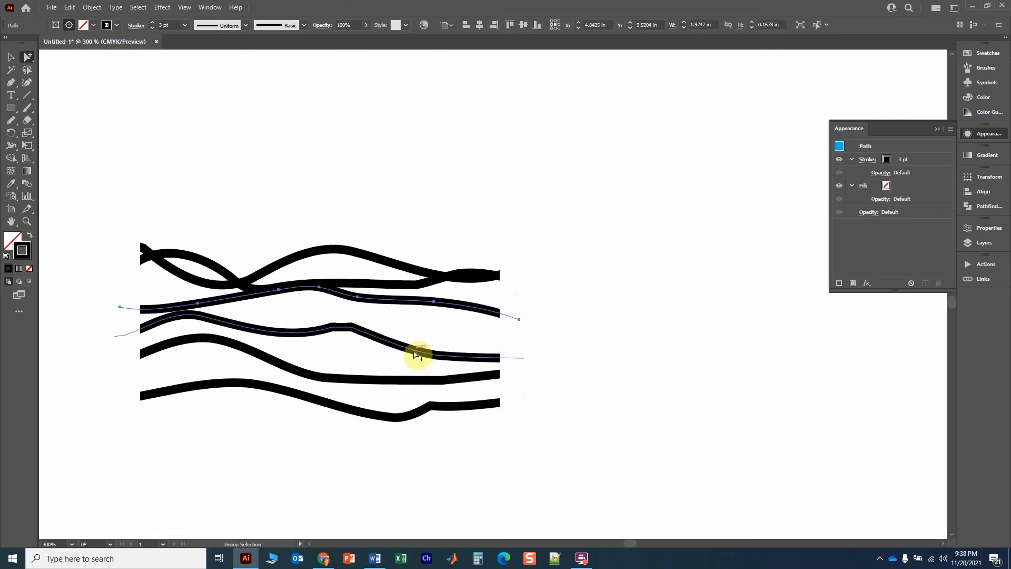
{"action": "left_click_drag", "start_coordinate": [418, 349], "coordinate": [415, 337]}
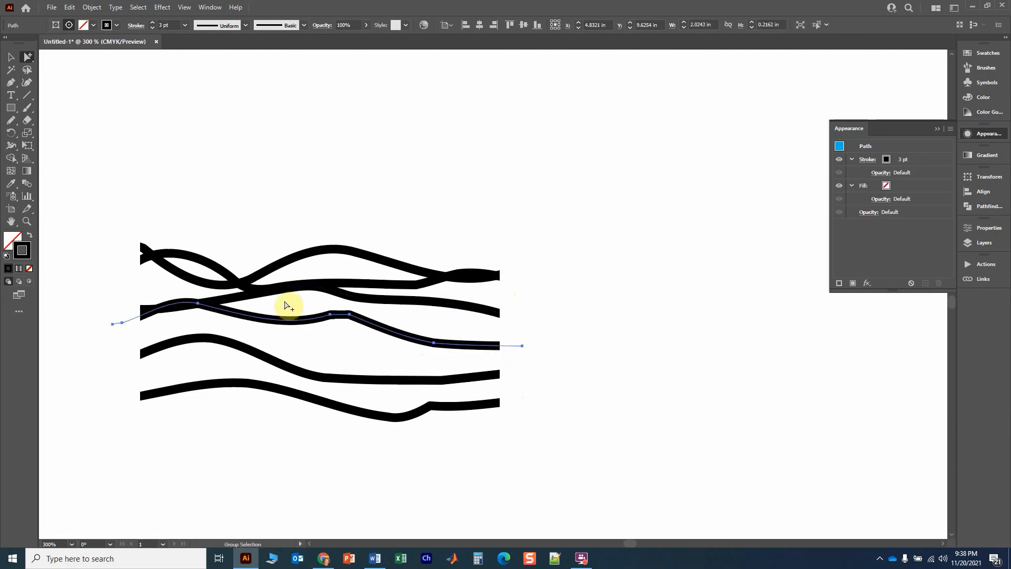
{"action": "left_click", "coordinate": [12, 56]}
{"action": "left_click", "coordinate": [260, 141]}
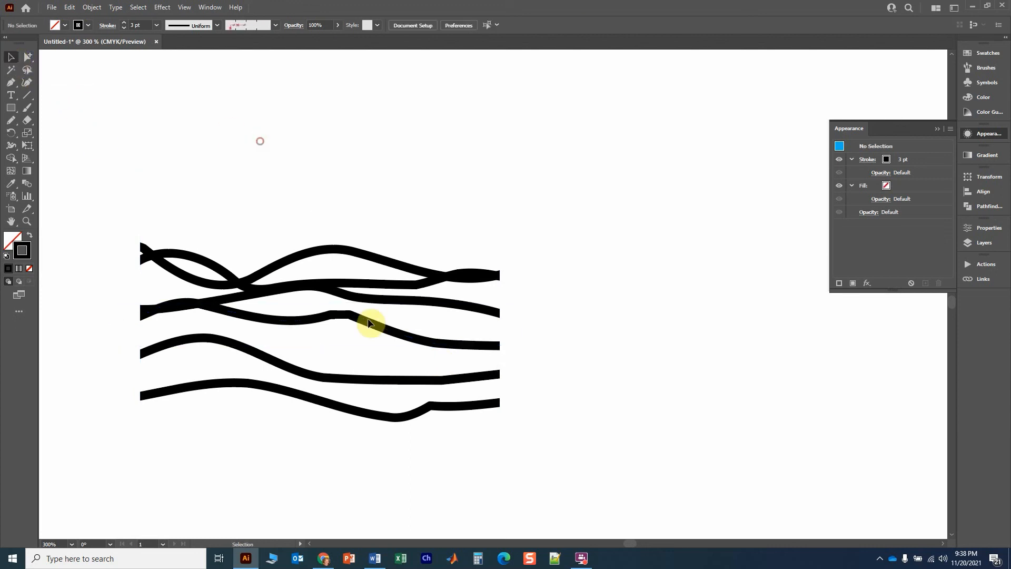
Isolate the clip group and move its upper four wavy lines slightly downward without moving the mask rectangle
{"action": "double_click", "coordinate": [368, 323]}
{"action": "left_click", "coordinate": [369, 322]}
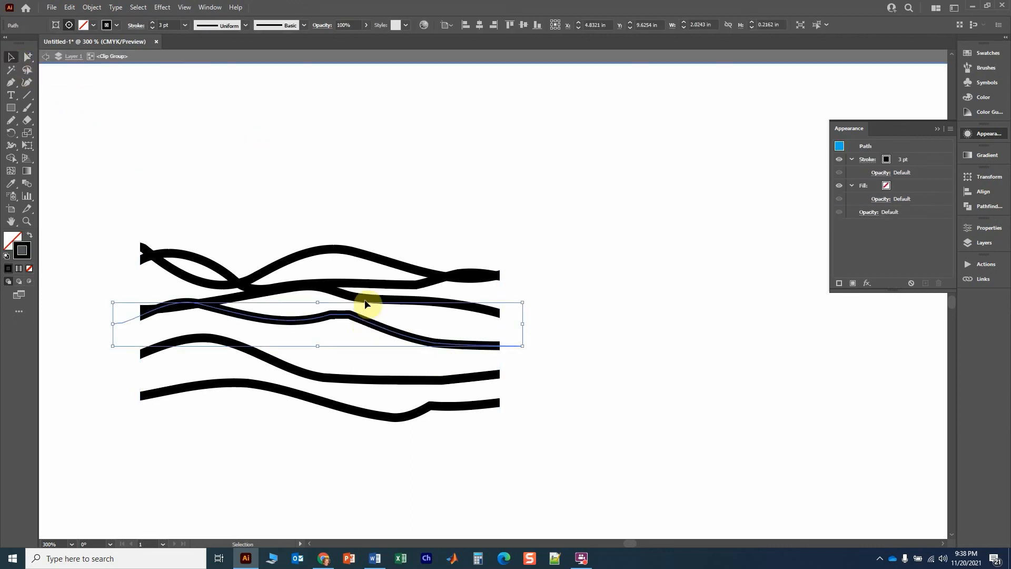
{"action": "left_click", "coordinate": [362, 301]}
{"action": "left_click", "coordinate": [363, 263]}
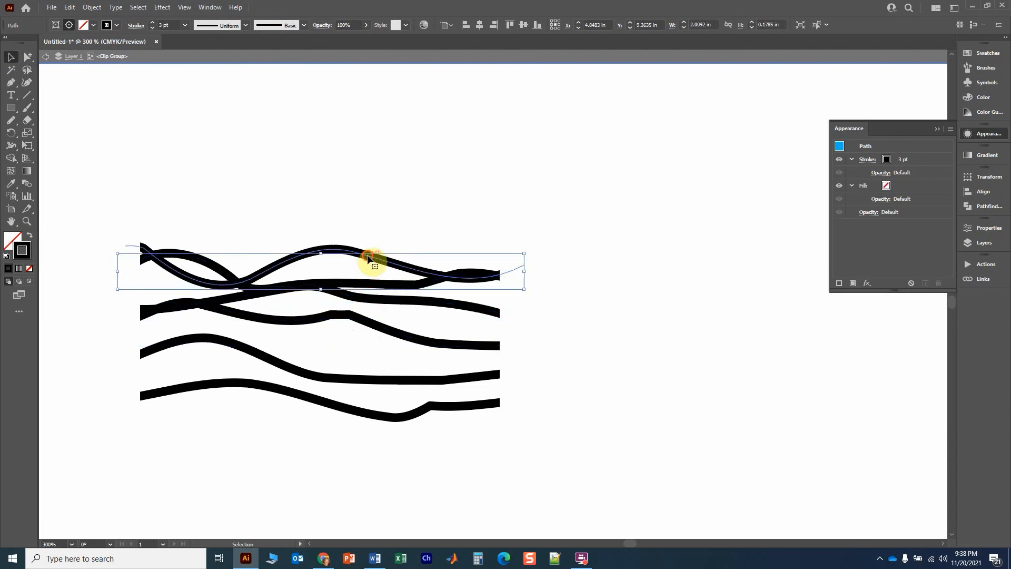
{"action": "left_click", "coordinate": [380, 378]}
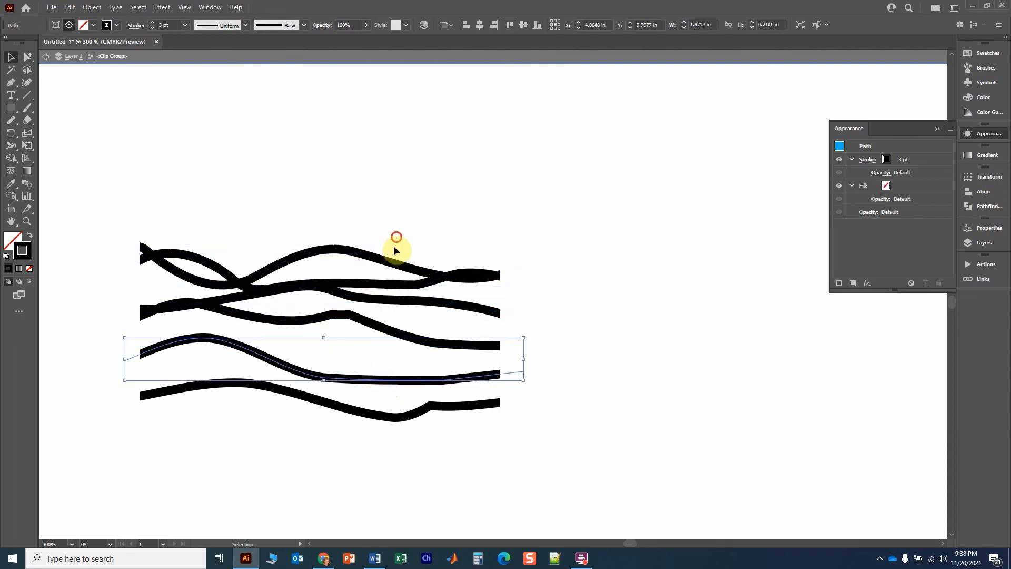
{"action": "left_click_drag", "start_coordinate": [379, 208], "coordinate": [451, 346]}
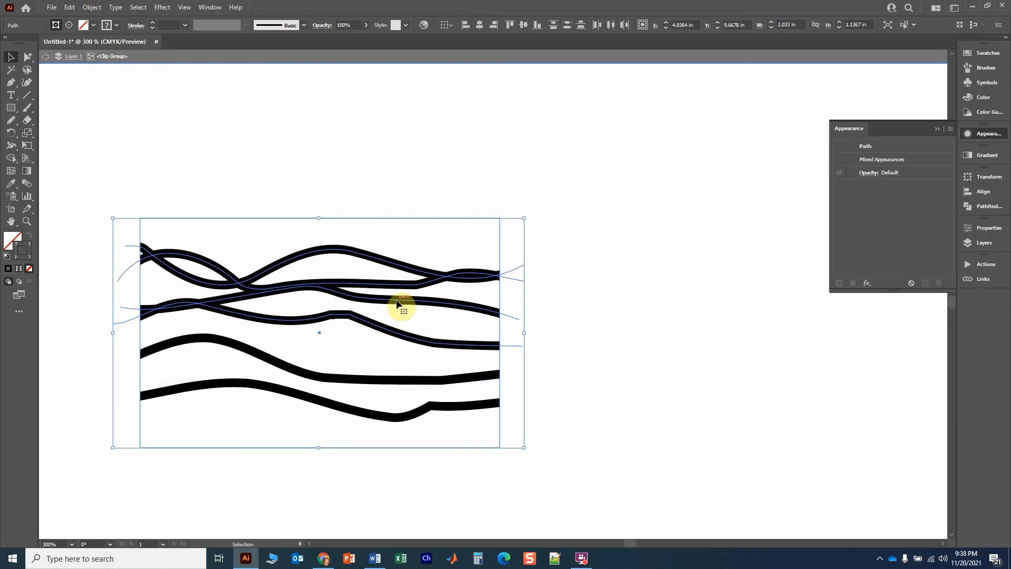
{"action": "left_click", "coordinate": [412, 252]}
{"action": "left_click", "coordinate": [424, 337]}
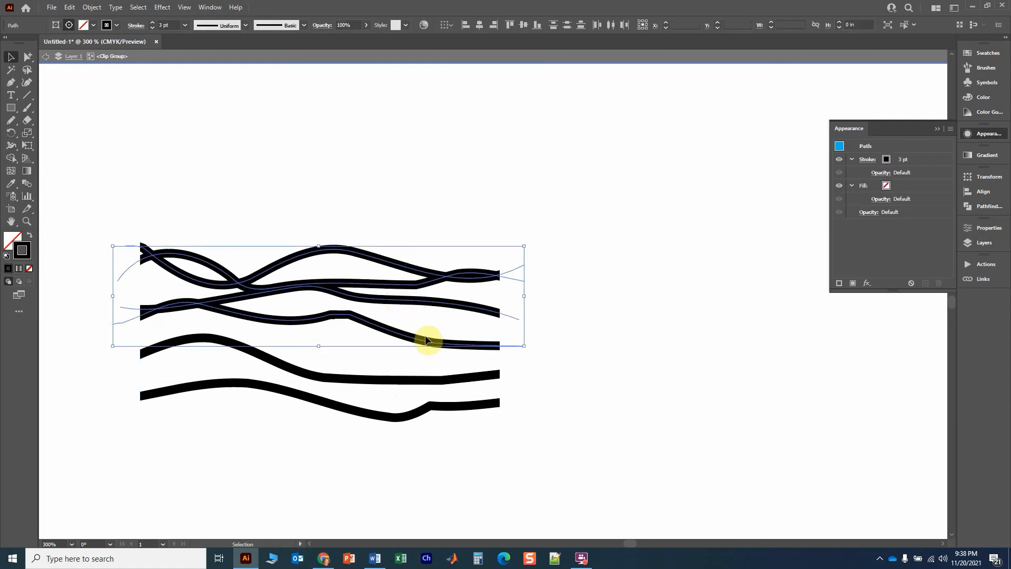
{"action": "left_click_drag", "start_coordinate": [428, 276], "coordinate": [435, 279]}
{"action": "left_click", "coordinate": [501, 177]}
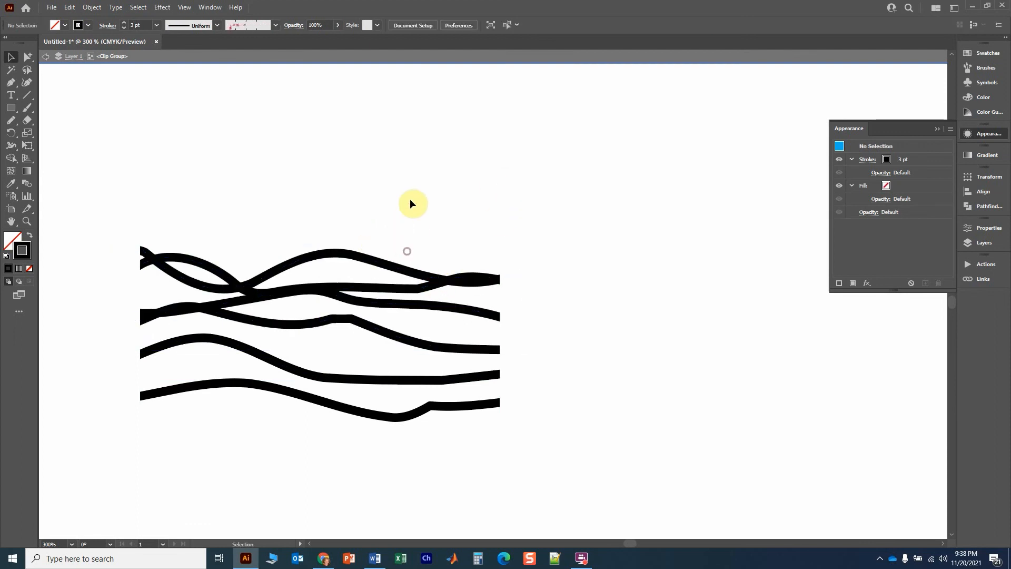
Lower the top edge of the clipping rectangle to a height of about 1.12 in and leave isolation mode
{"action": "left_click", "coordinate": [424, 218]}
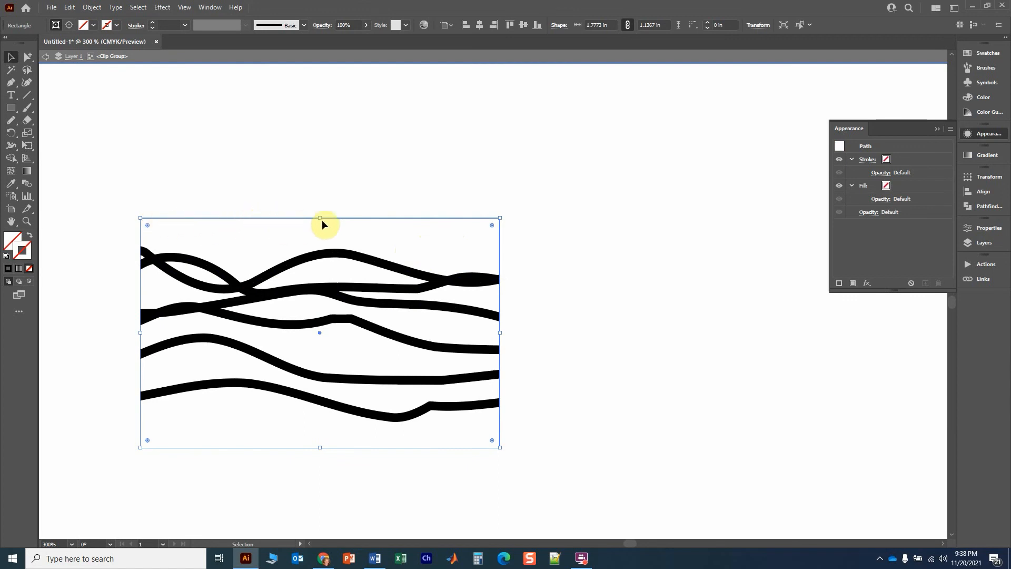
{"action": "mouse_move", "coordinate": [322, 218]}
{"action": "left_mouse_down"}
{"action": "mouse_move", "coordinate": [330, 280]}
{"action": "mouse_move", "coordinate": [332, 215]}
{"action": "mouse_move", "coordinate": [327, 294]}
{"action": "mouse_move", "coordinate": [331, 220]}
{"action": "left_mouse_up"}
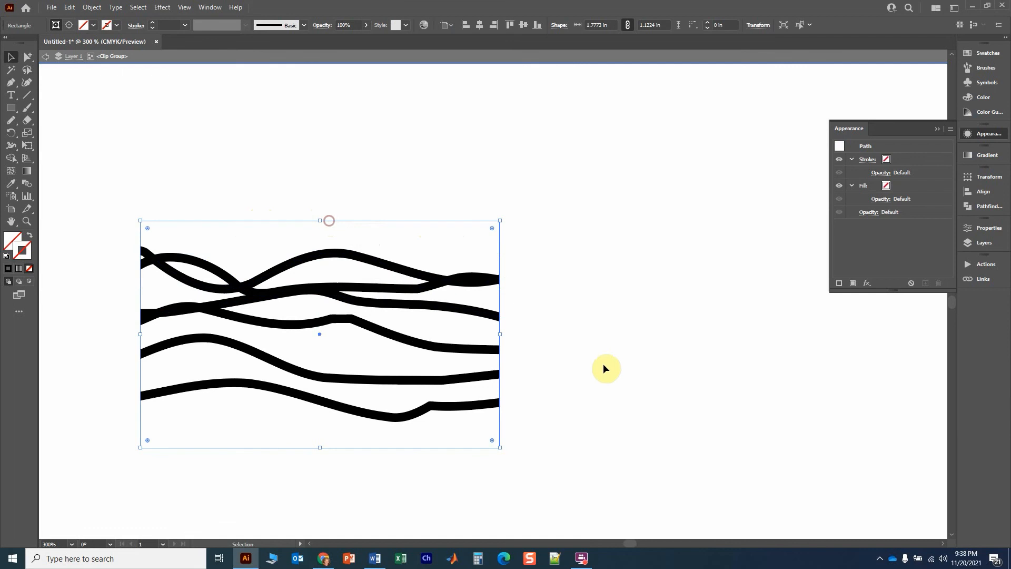
{"action": "left_click", "coordinate": [652, 403]}
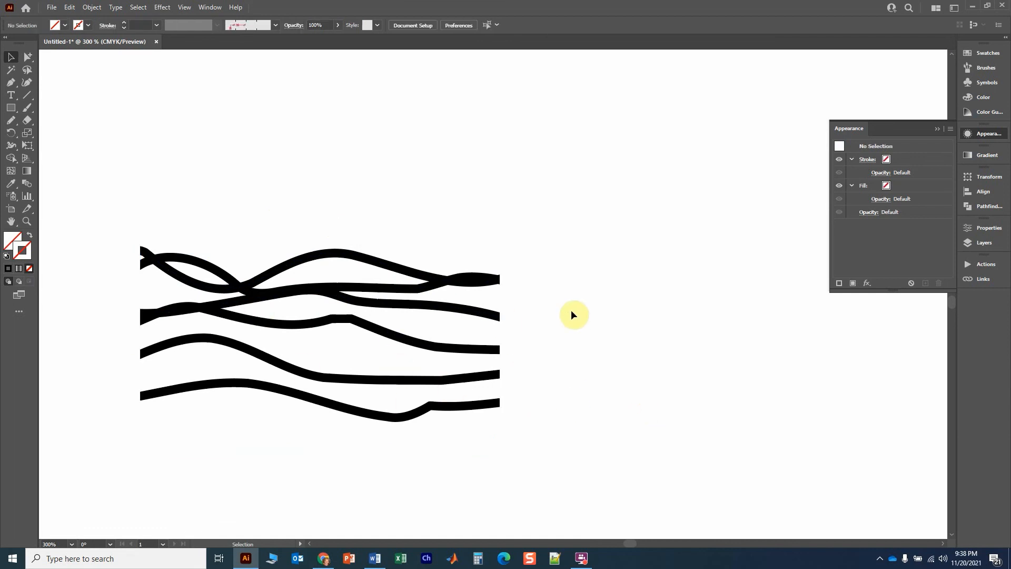
Release the clipping mask from the wavy lines and delete its rectangle
{"action": "scroll", "coordinate": [480, 377], "scroll_direction": "down", "scroll_amount": 2}
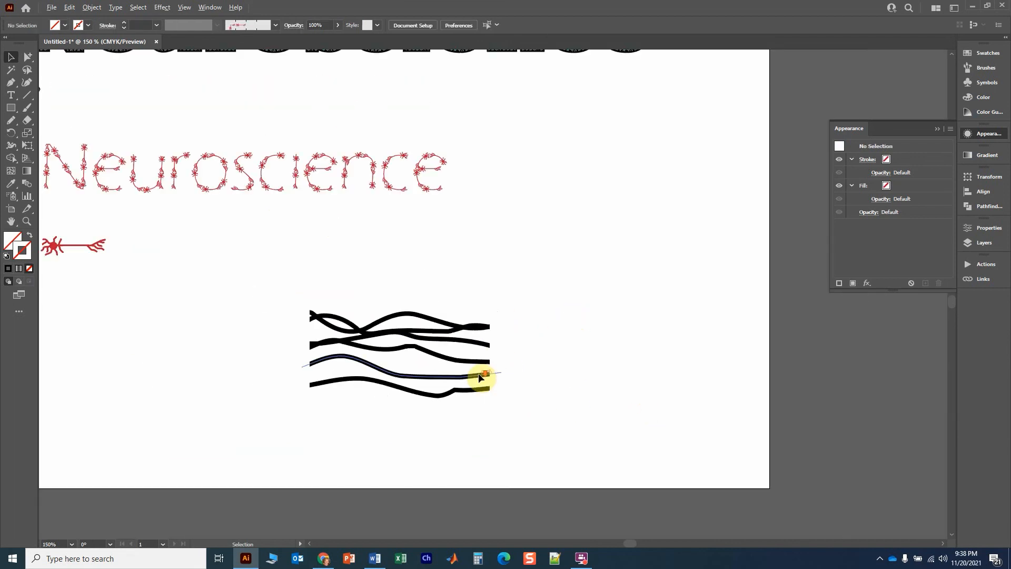
{"action": "scroll", "coordinate": [480, 377], "scroll_direction": "up", "scroll_amount": 1}
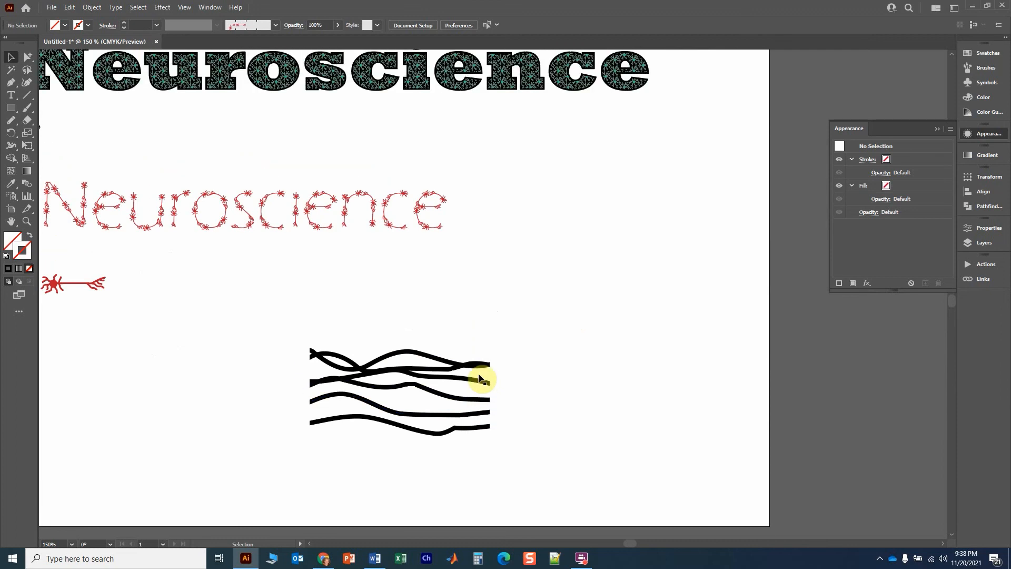
{"action": "scroll", "coordinate": [451, 429], "scroll_direction": "up", "scroll_amount": 5}
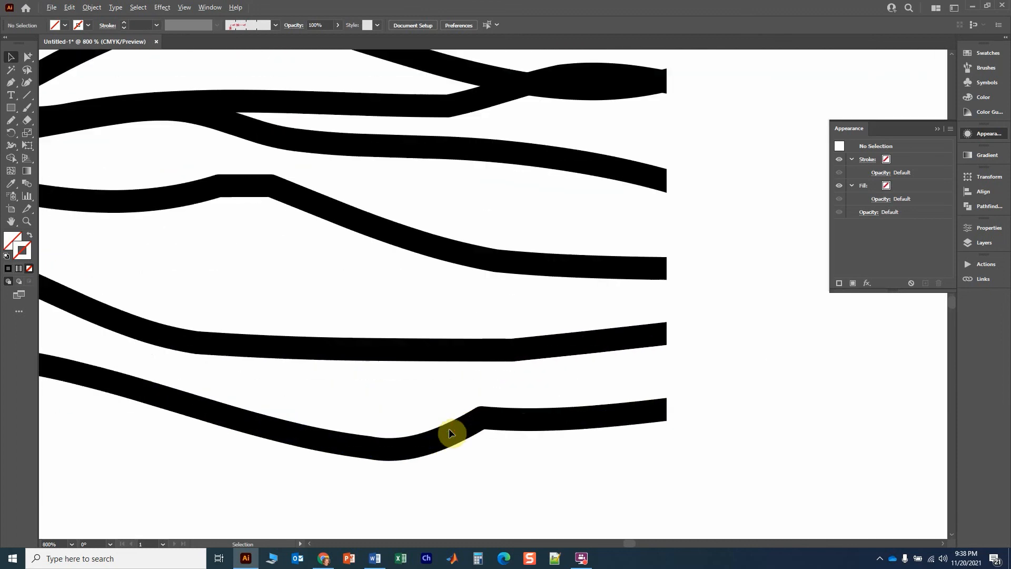
{"action": "scroll", "coordinate": [355, 286], "scroll_direction": "up", "scroll_amount": 1}
{"action": "scroll", "coordinate": [356, 285], "scroll_direction": "down", "scroll_amount": 1}
{"action": "scroll", "coordinate": [353, 263], "scroll_direction": "down", "scroll_amount": 4}
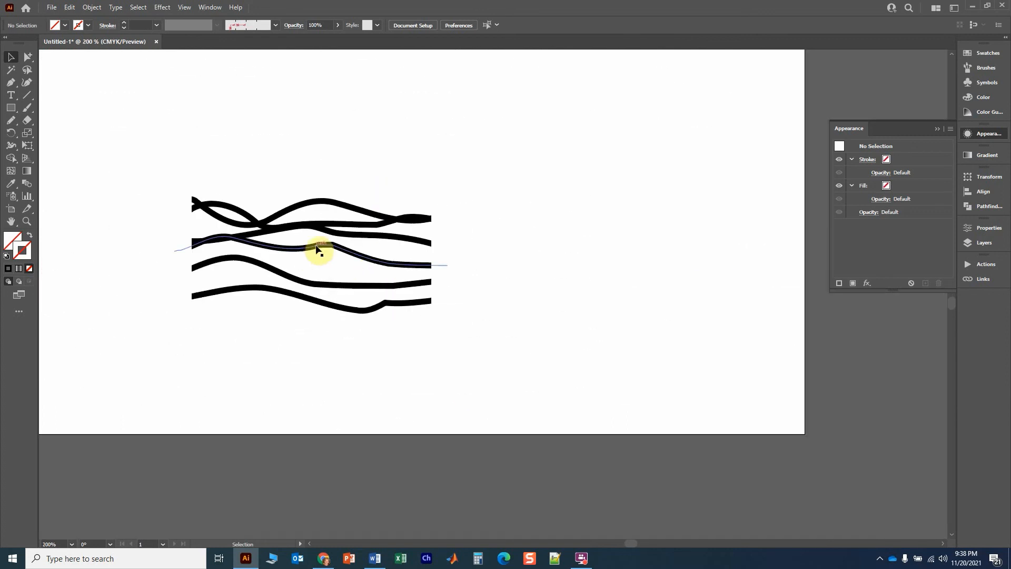
{"action": "mouse_move", "coordinate": [271, 266]}
{"action": "left_mouse_down"}
{"action": "mouse_move", "coordinate": [266, 273]}
{"action": "mouse_move", "coordinate": [289, 219]}
{"action": "mouse_move", "coordinate": [290, 271]}
{"action": "left_mouse_up"}
{"action": "right_click", "coordinate": [290, 272]}
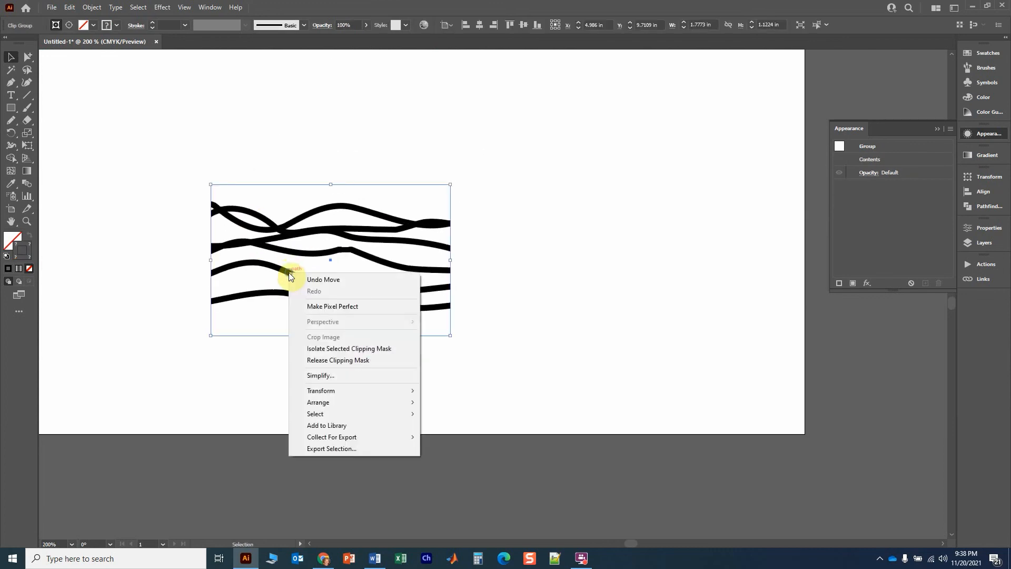
{"action": "left_click", "coordinate": [337, 358]}
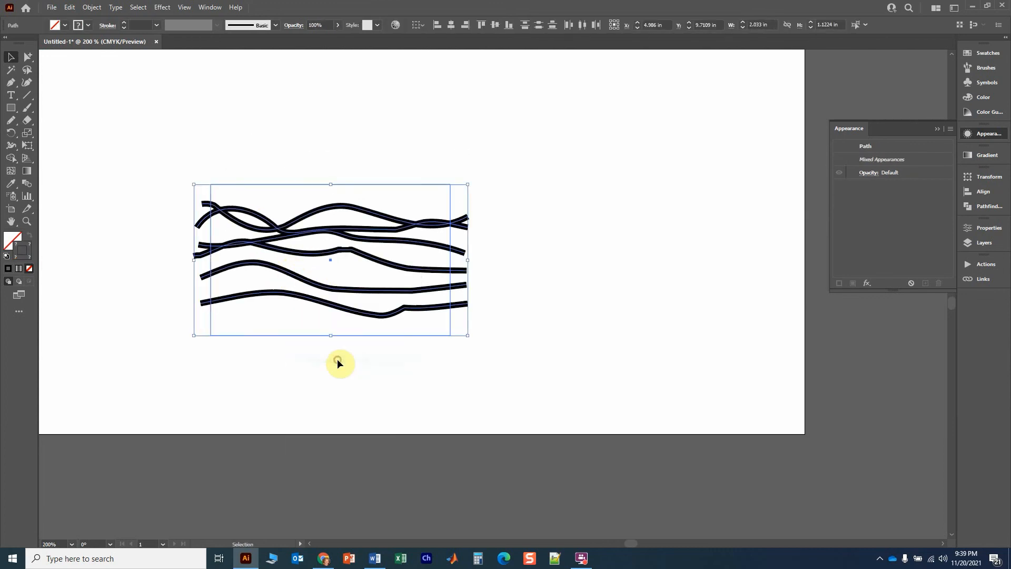
{"action": "left_click", "coordinate": [261, 406]}
{"action": "left_click", "coordinate": [210, 326]}
{"action": "key", "text": "Delete"}
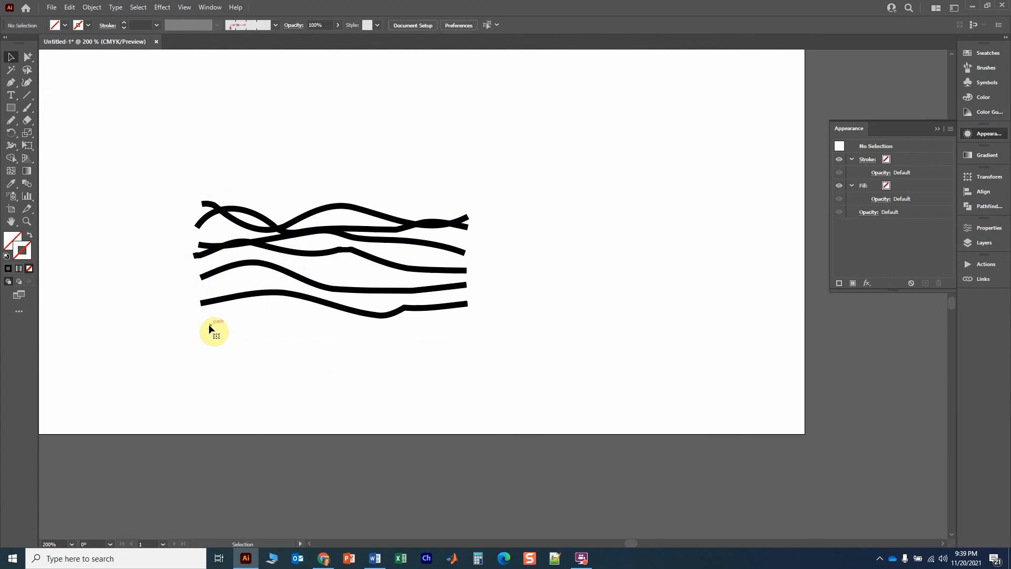
Move one of the top wavy lines up away from the rest and delete all the other wavy lines
{"action": "left_click_drag", "start_coordinate": [300, 220], "coordinate": [301, 113]}
{"action": "mouse_move", "coordinate": [169, 171]}
{"action": "left_mouse_down"}
{"action": "mouse_move", "coordinate": [278, 269]}
{"action": "mouse_move", "coordinate": [393, 323]}
{"action": "left_mouse_up"}
{"action": "key", "text": "Delete"}
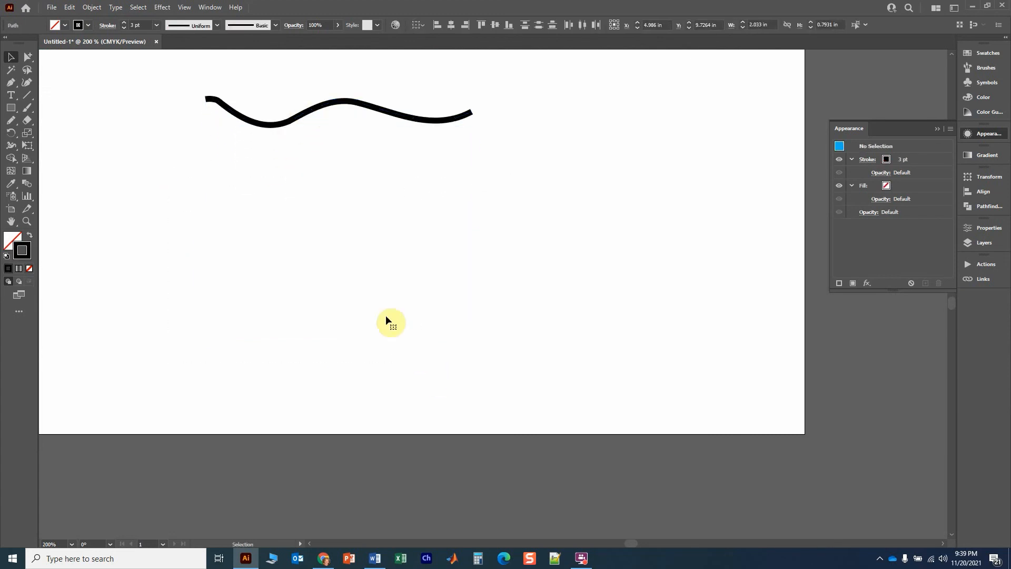
Draw a vertical line about 0.47 in long across the left end of the remaining wavy line
{"action": "scroll", "coordinate": [305, 73], "scroll_direction": "up", "scroll_amount": 3}
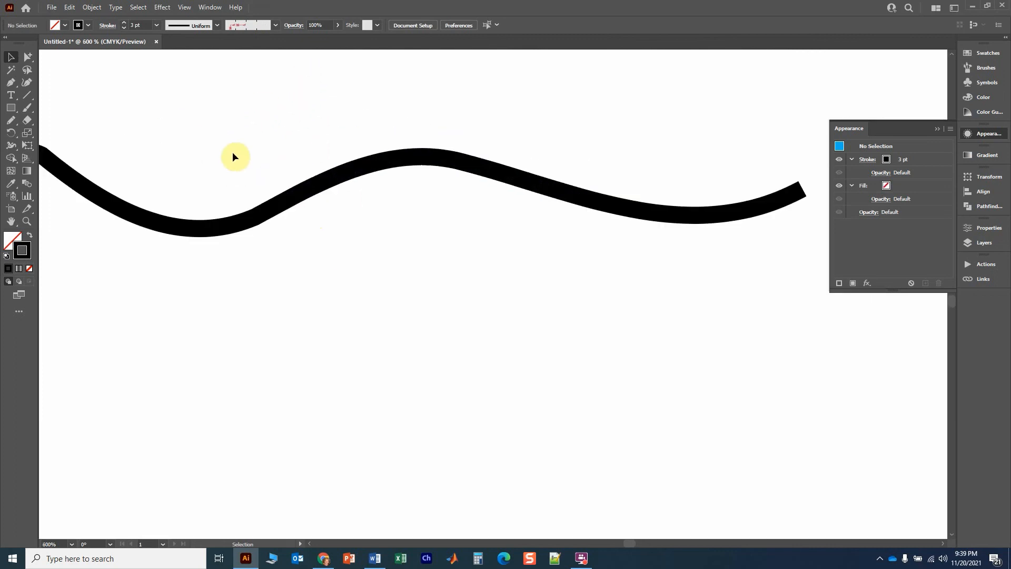
{"action": "scroll", "coordinate": [233, 157], "scroll_direction": "down", "scroll_amount": 1}
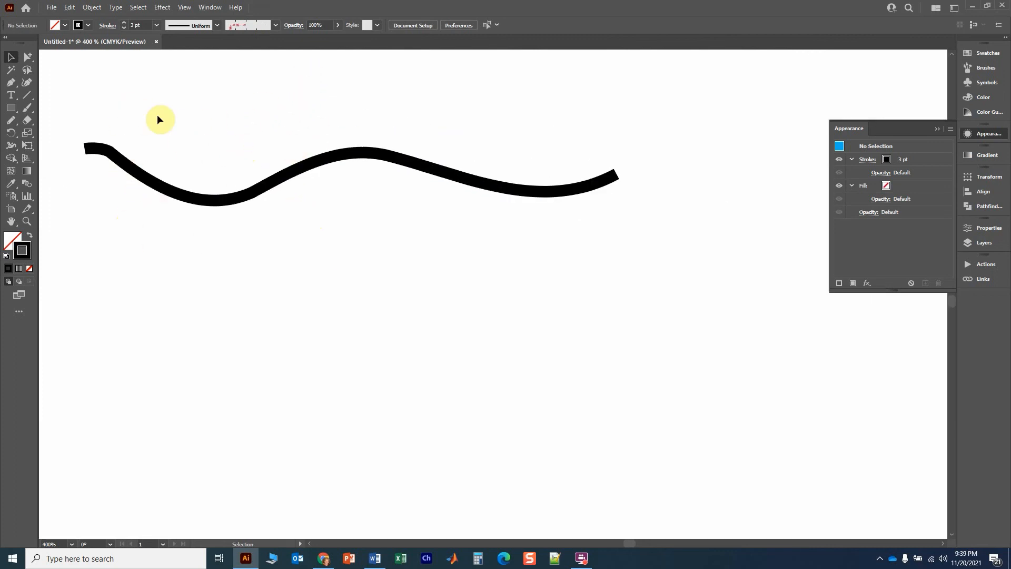
{"action": "left_click", "coordinate": [27, 95]}
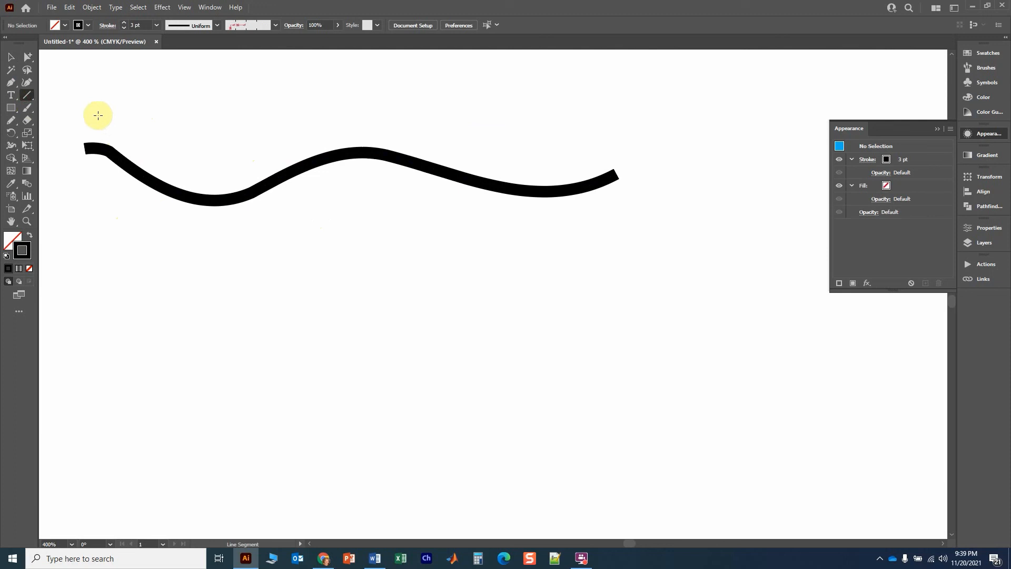
{"action": "mouse_move", "coordinate": [98, 115]}
{"action": "left_mouse_down"}
{"action": "mouse_move", "coordinate": [108, 218]}
{"action": "mouse_move", "coordinate": [100, 242]}
{"action": "left_mouse_up"}
{"action": "left_click", "coordinate": [12, 56]}
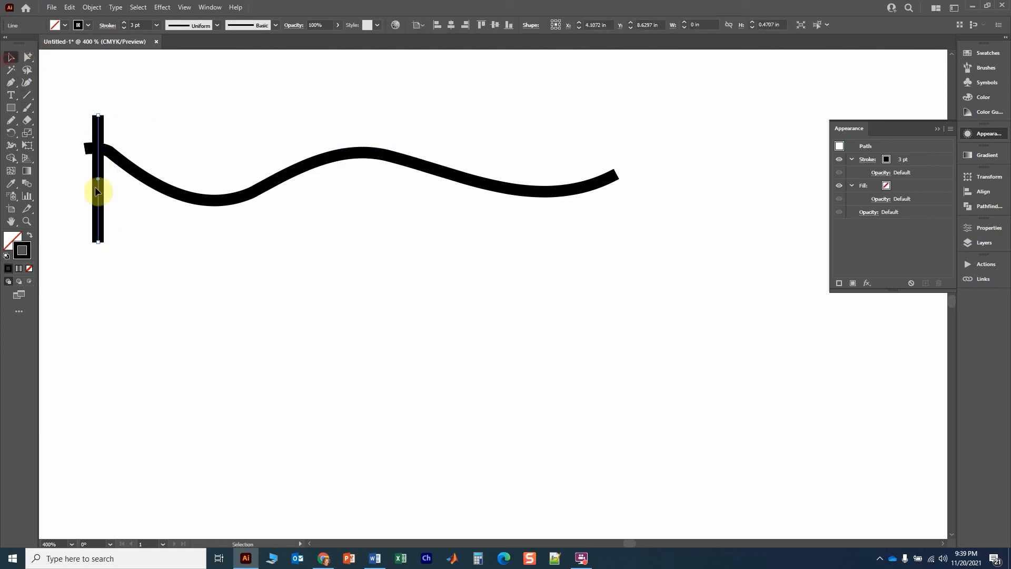
Copy the vertical line six times along the wavy line up to its second crest, and deselect the copies
{"action": "left_click_drag", "start_coordinate": [102, 203], "coordinate": [368, 215]}
{"action": "left_click", "coordinate": [307, 210]}
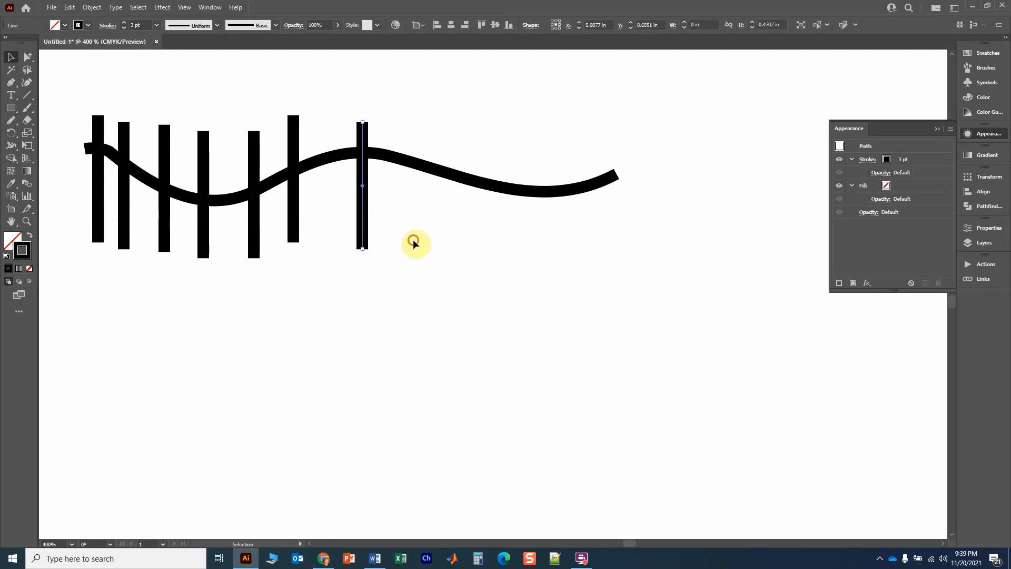
{"action": "left_click", "coordinate": [413, 243]}
Align the seven vertical lines at their bottom ends and distribute them evenly by horizontal centers
{"action": "left_click_drag", "start_coordinate": [74, 92], "coordinate": [371, 138]}
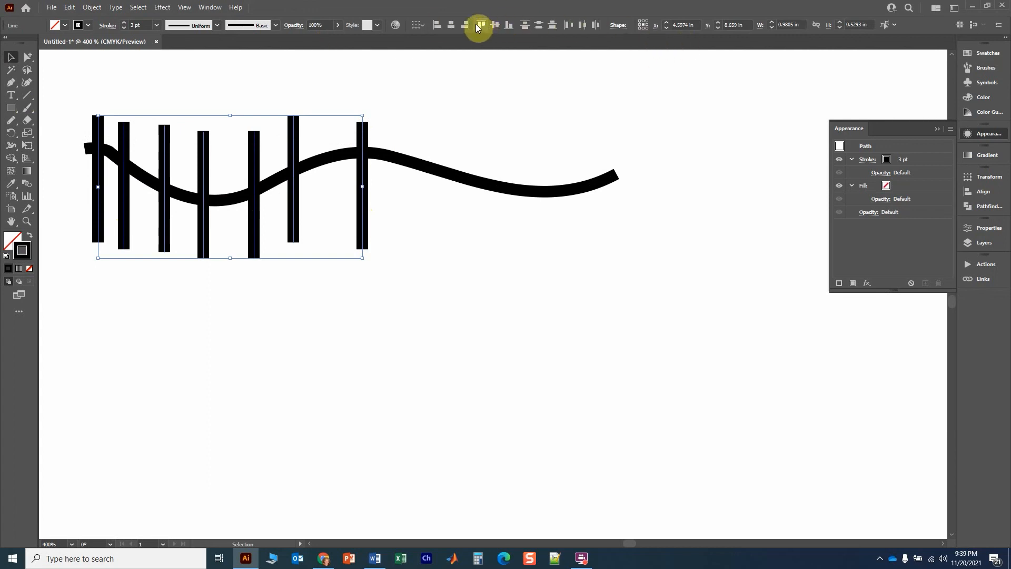
{"action": "left_click", "coordinate": [510, 25]}
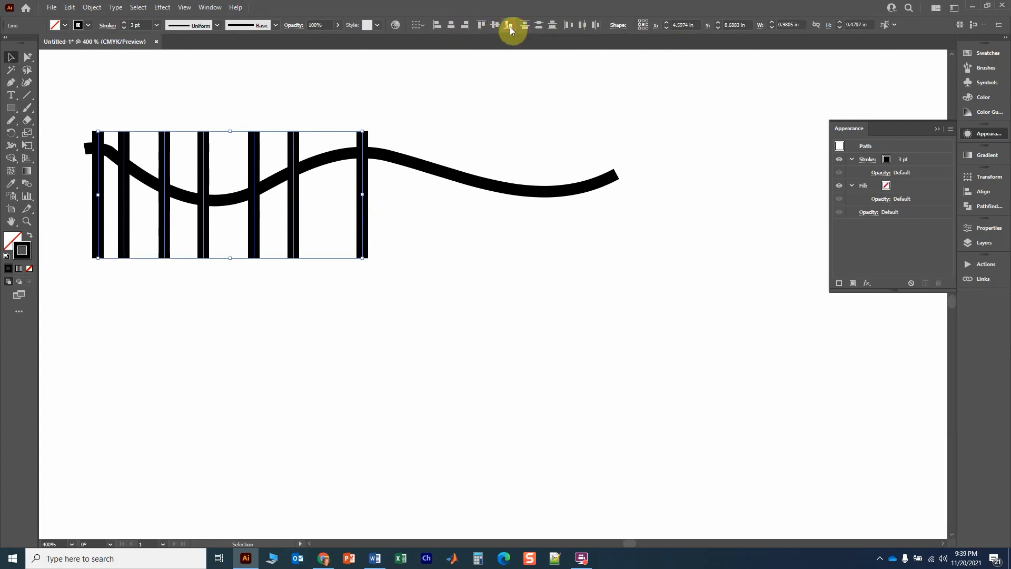
{"action": "left_click", "coordinate": [584, 26]}
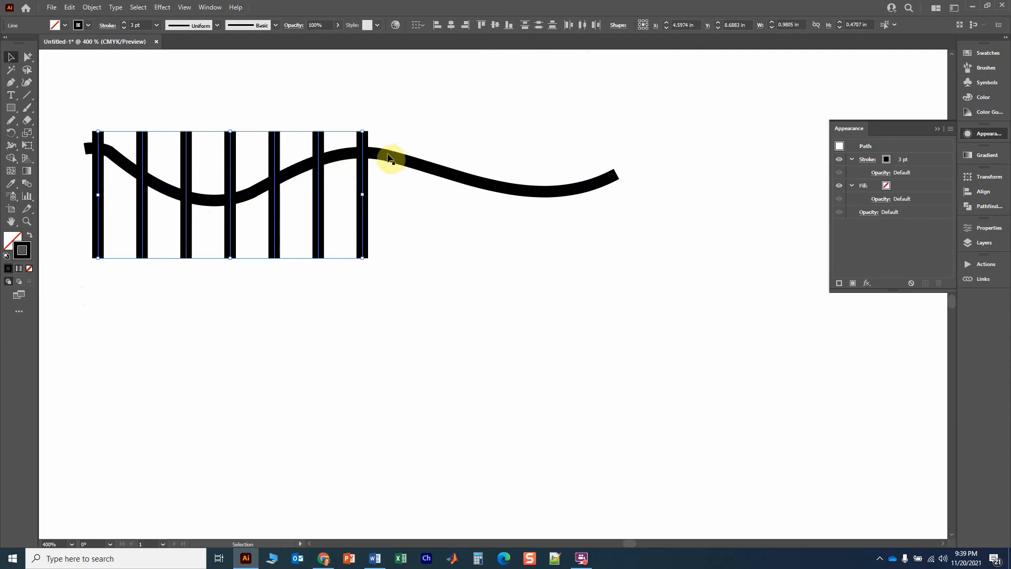
Cut the first six vertical lines with the Scissors tool where they cross the wavy line
{"action": "scroll", "coordinate": [109, 175], "scroll_direction": "up", "scroll_amount": 1}
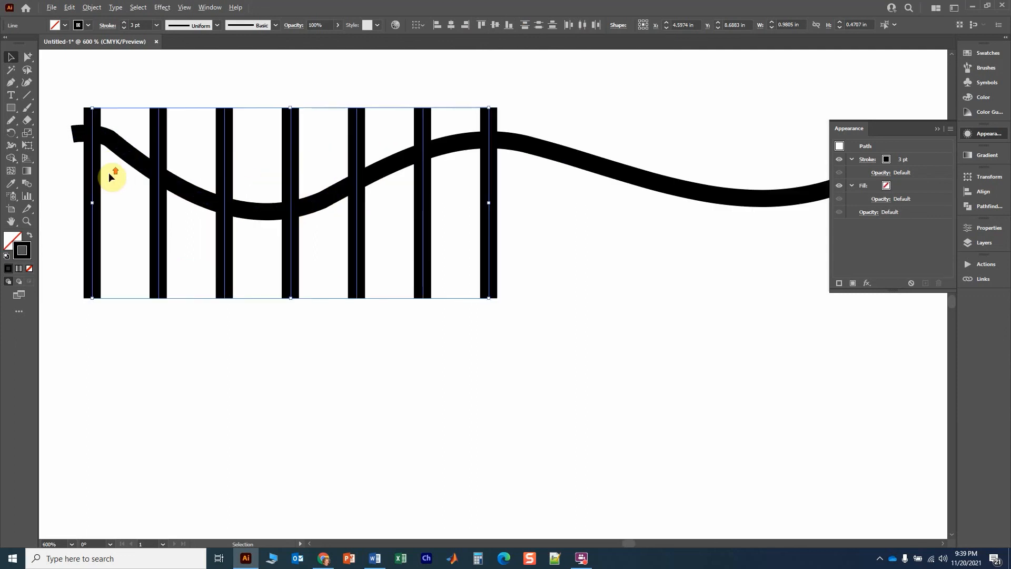
{"action": "left_click", "coordinate": [28, 122]}
{"action": "left_click", "coordinate": [30, 127]}
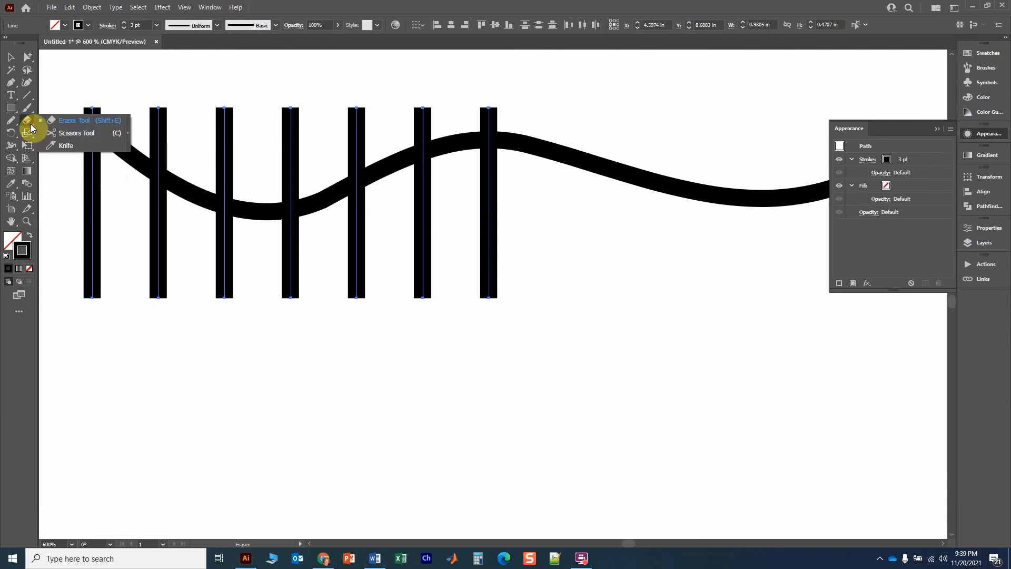
{"action": "left_click", "coordinate": [80, 134]}
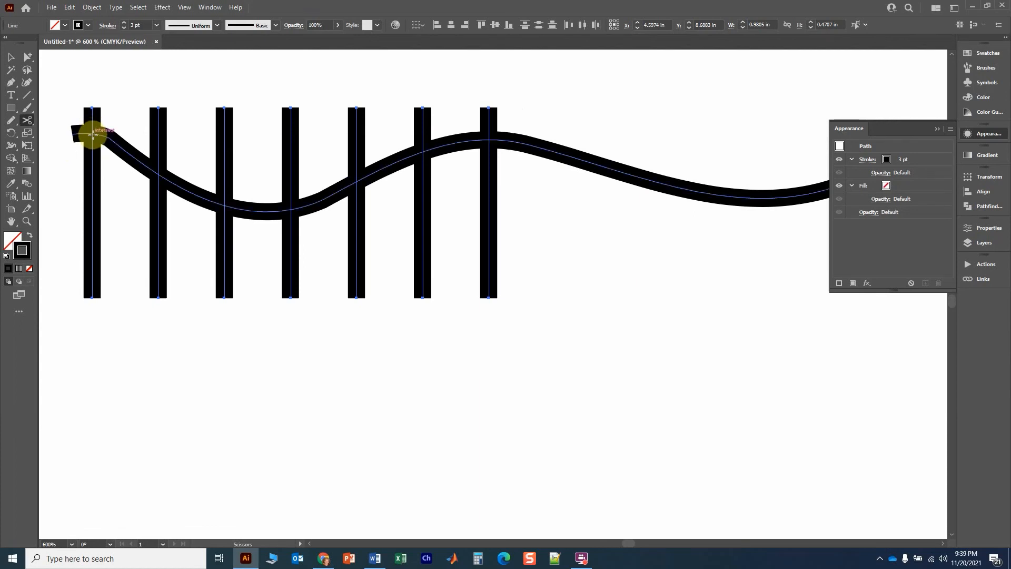
{"action": "left_click", "coordinate": [92, 134]}
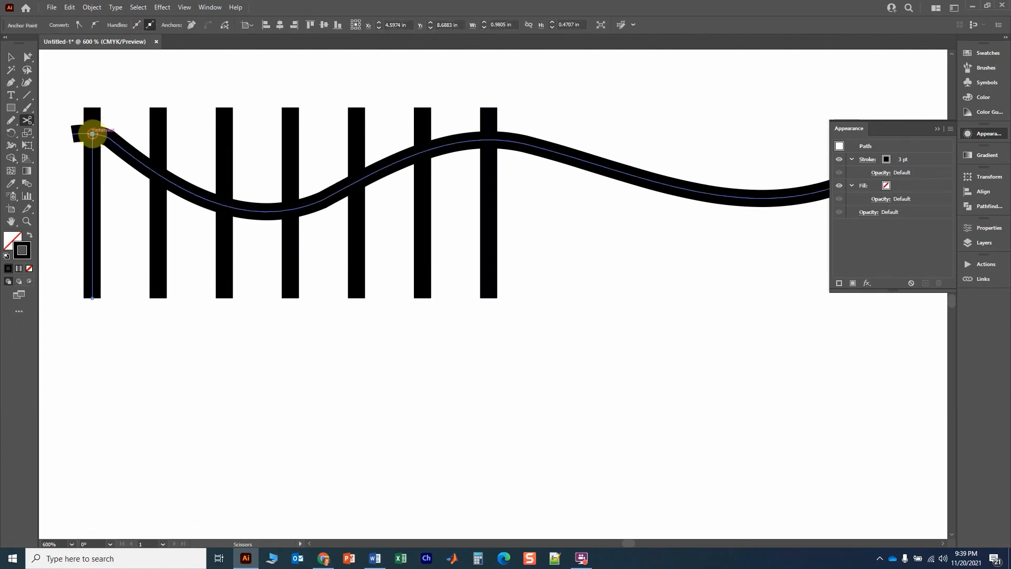
{"action": "left_click", "coordinate": [158, 173]}
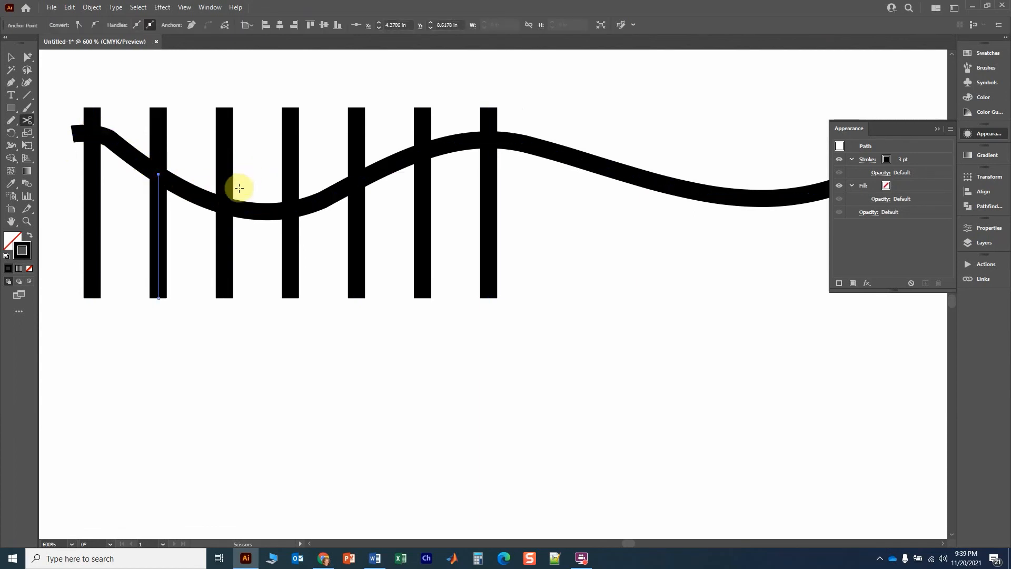
{"action": "left_click", "coordinate": [225, 204]}
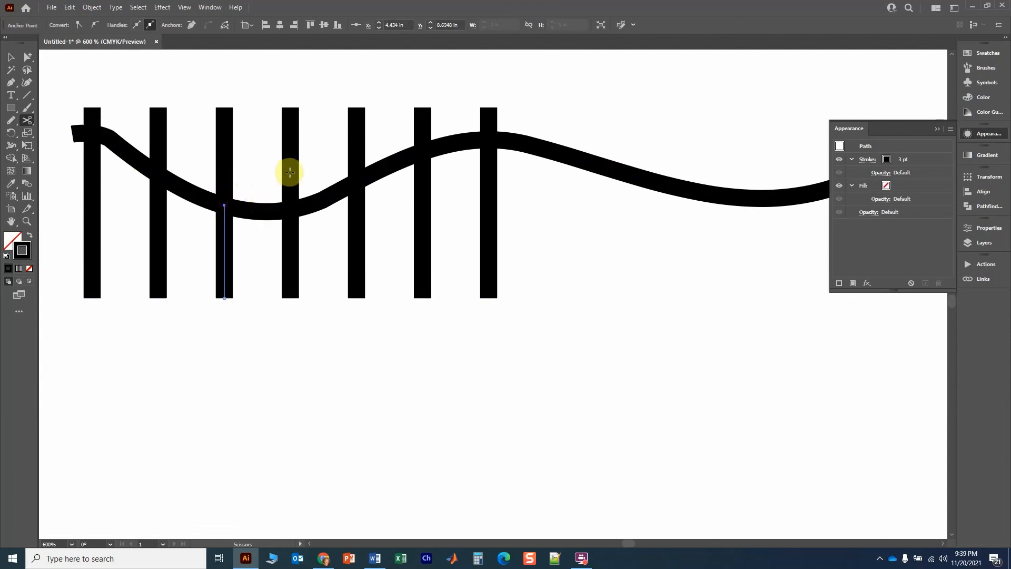
{"action": "left_click", "coordinate": [292, 210]}
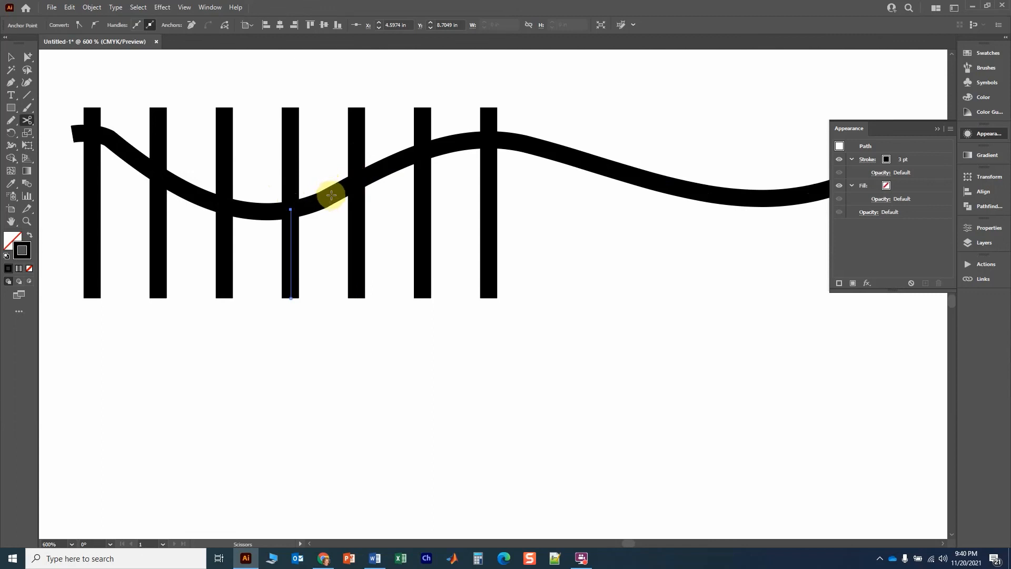
{"action": "left_click", "coordinate": [356, 180]}
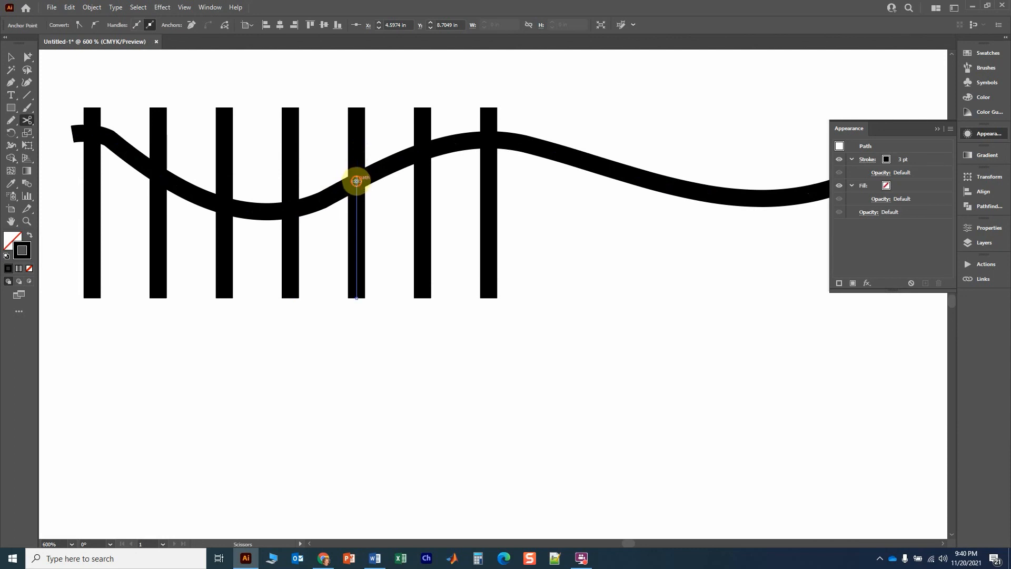
{"action": "left_click", "coordinate": [422, 151]}
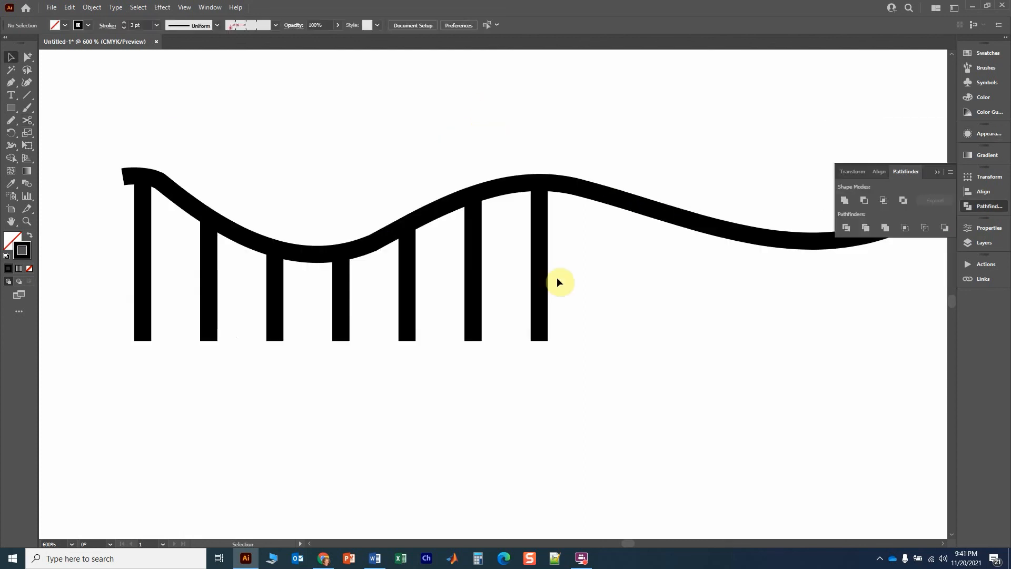
{"action": "scroll", "coordinate": [557, 277], "scroll_direction": "down", "scroll_amount": 6}
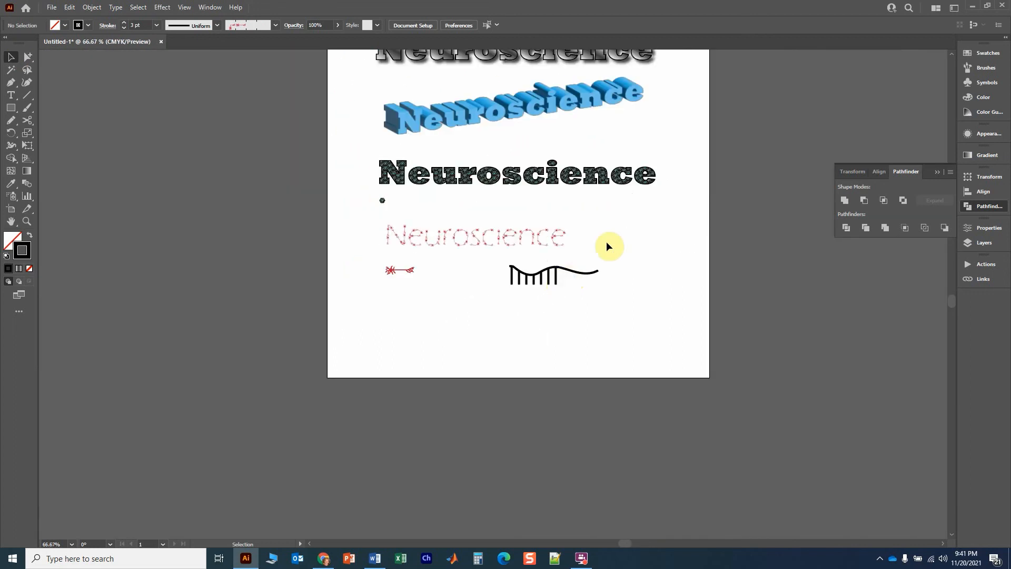
{"action": "left_click_drag", "start_coordinate": [608, 232], "coordinate": [580, 345]}
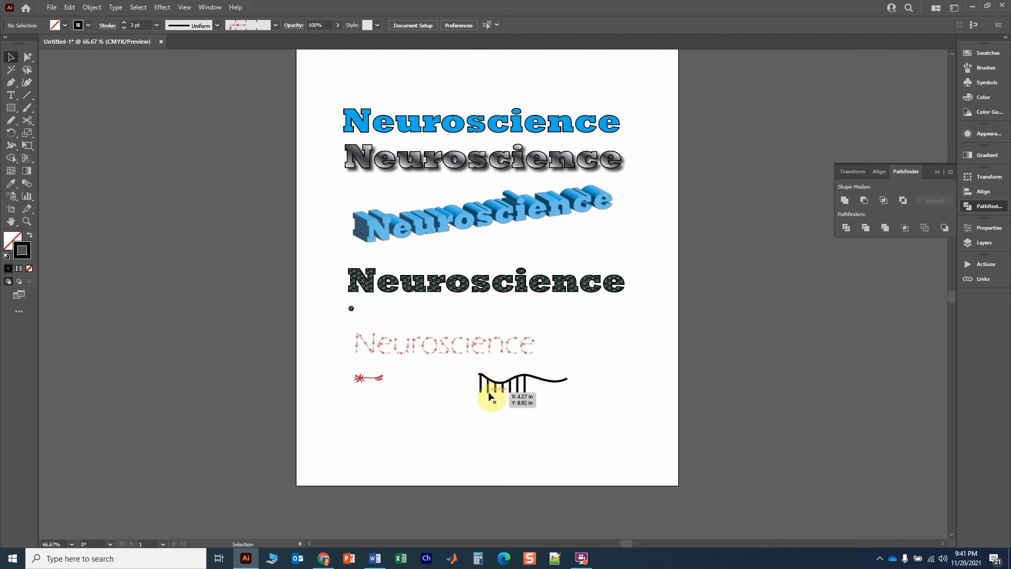
{"action": "scroll", "coordinate": [489, 393], "scroll_direction": "up", "scroll_amount": 5, "text": "alt"}
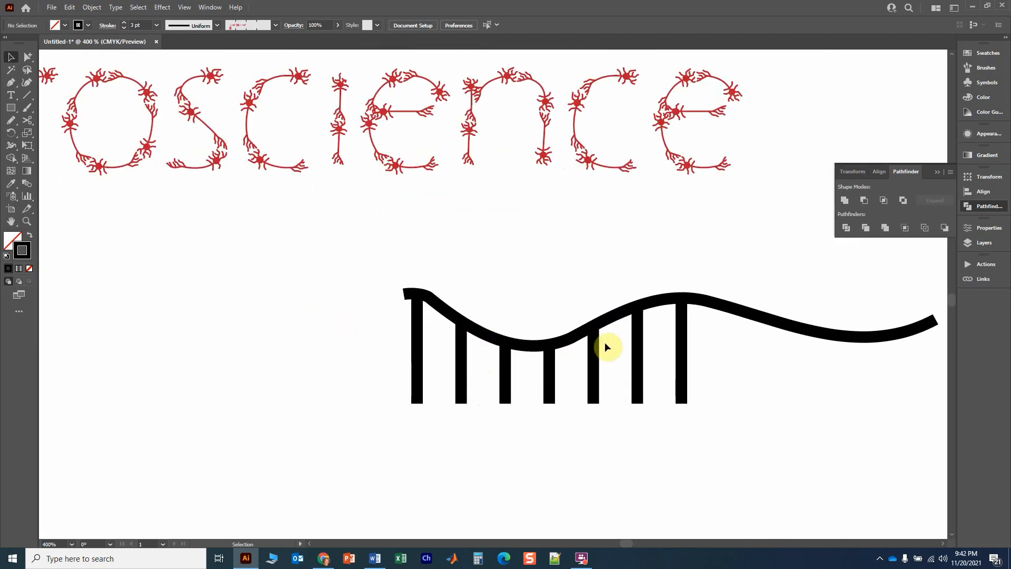
{"action": "scroll", "coordinate": [427, 377], "scroll_direction": "down", "scroll_amount": 5, "text": "alt"}
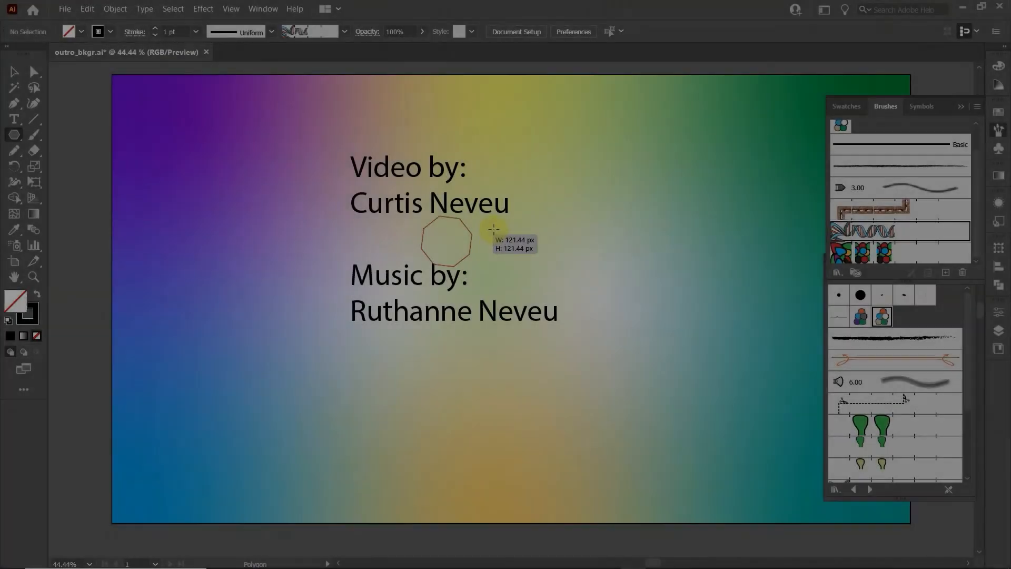
In the outro_bkgr.ai document, draw a large octagon around the credits text and apply the DNA helix brush to its outline
{"action": "left_click_drag", "start_coordinate": [442, 234], "coordinate": [599, 179]}
{"action": "left_click", "coordinate": [906, 232]}
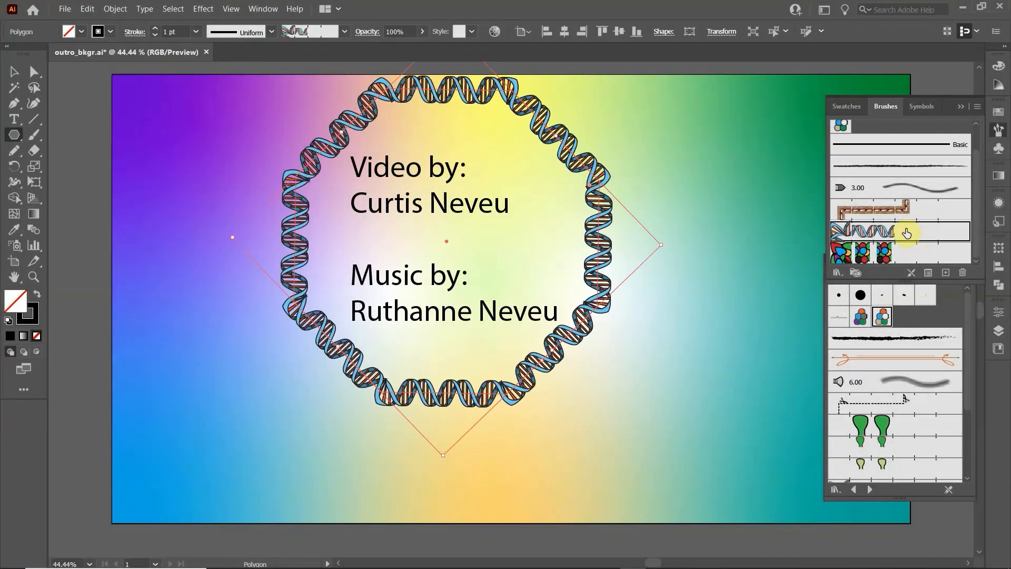